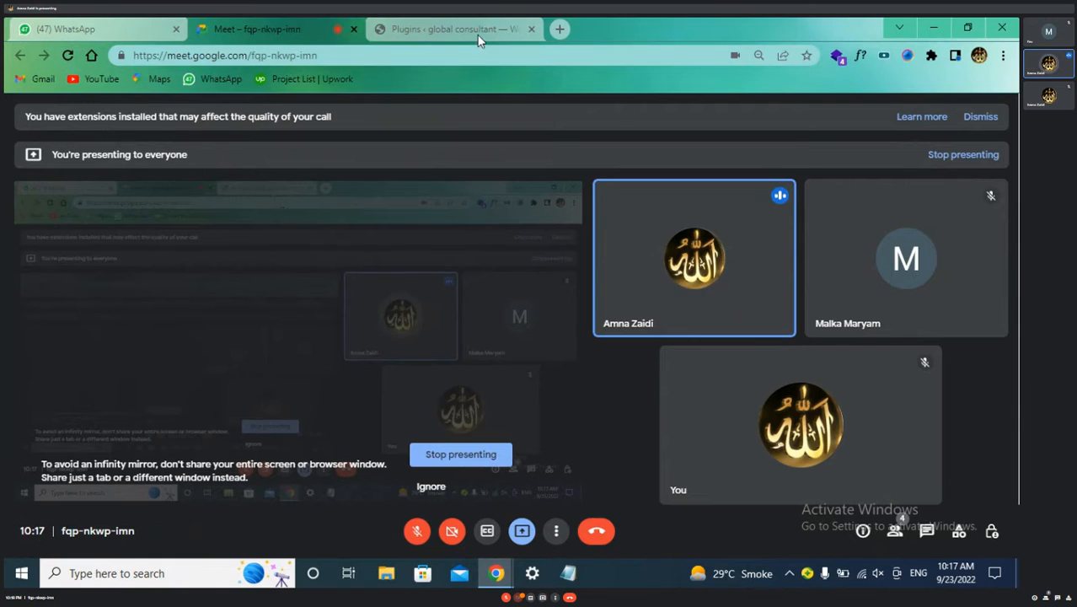
- Switch to the WordPress Plugins page, dismiss the presenting notification, and duplicate the page into three additional browser tabs
mouse_move(477, 23)
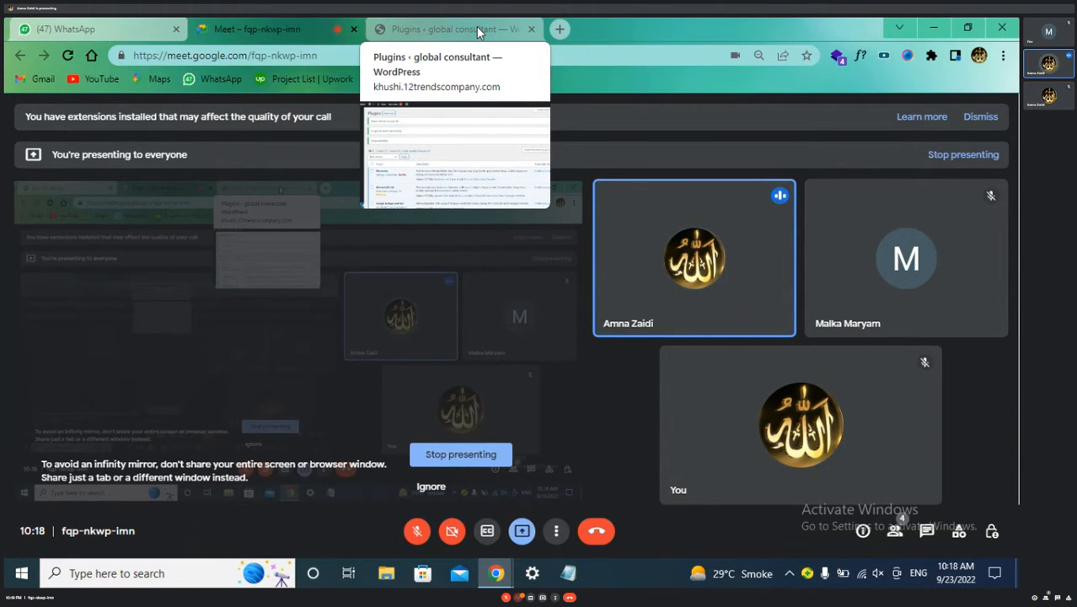
click(477, 27)
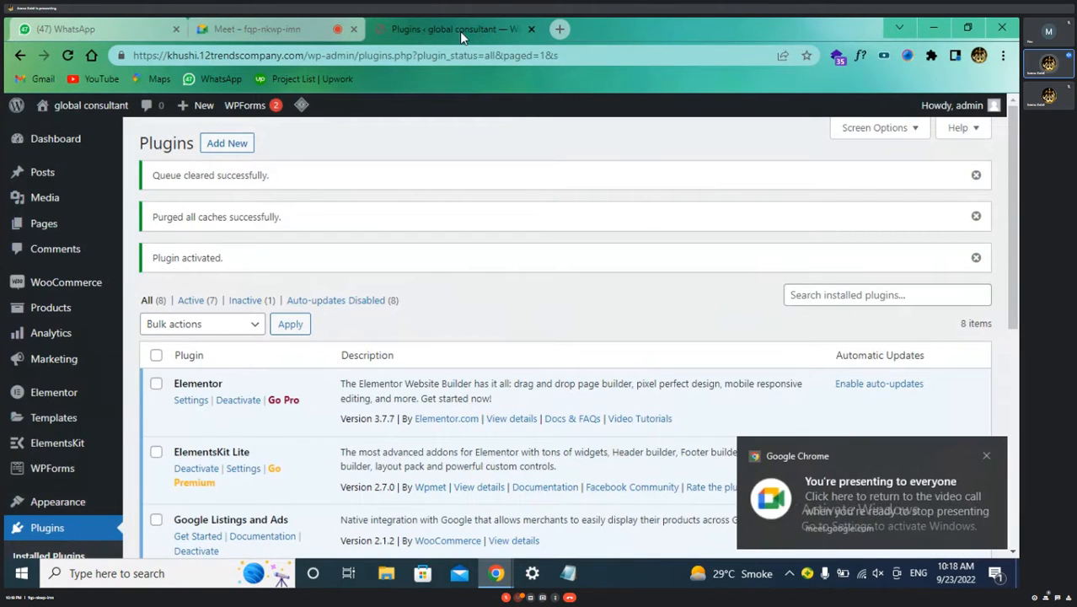
click(986, 455)
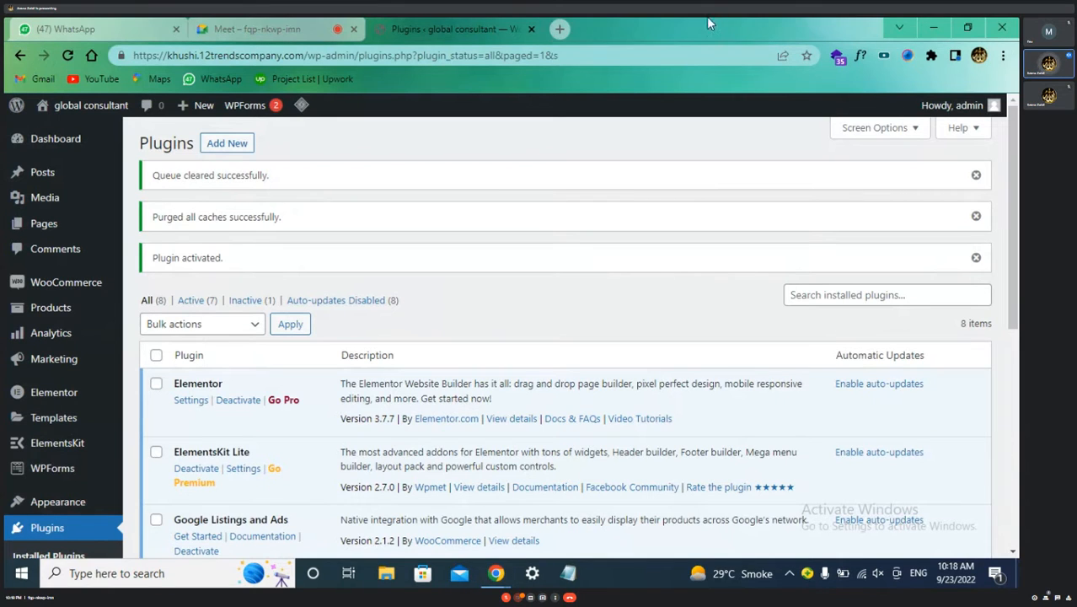
right_click(459, 36)
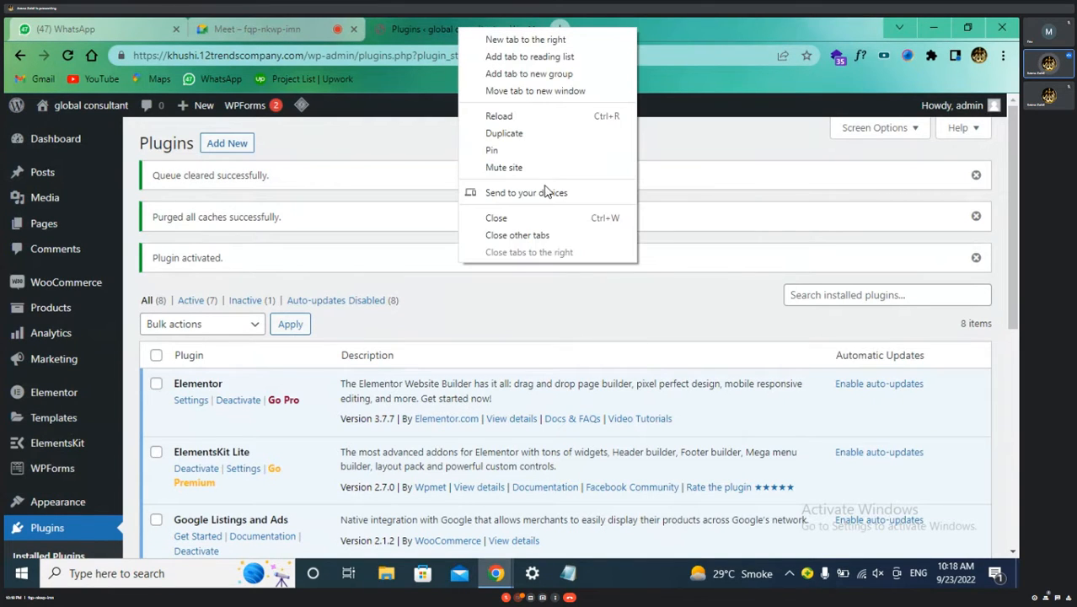
click(552, 135)
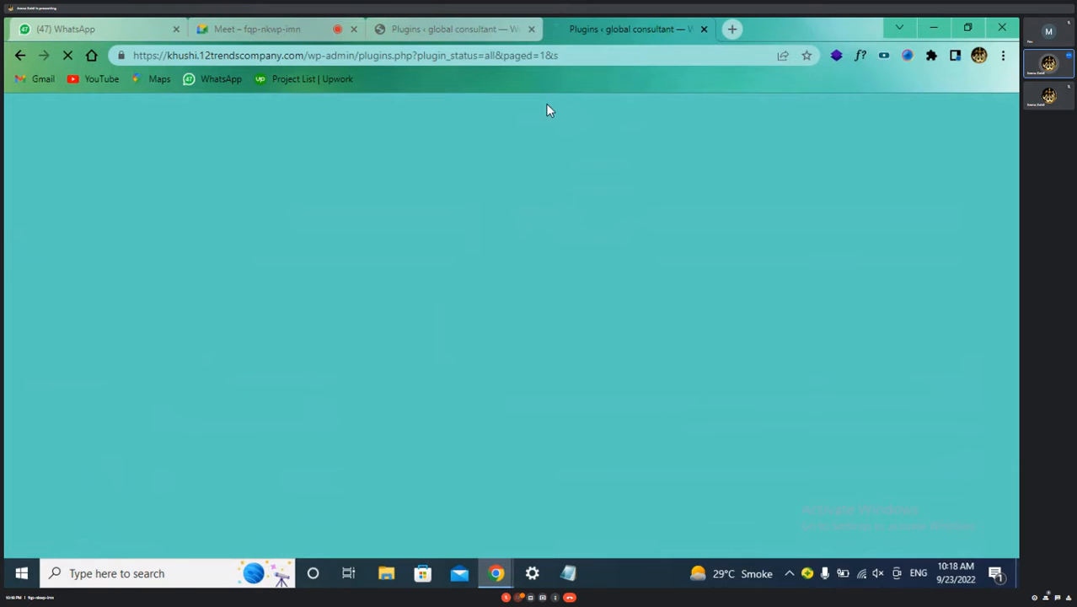
right_click(638, 25)
click(685, 126)
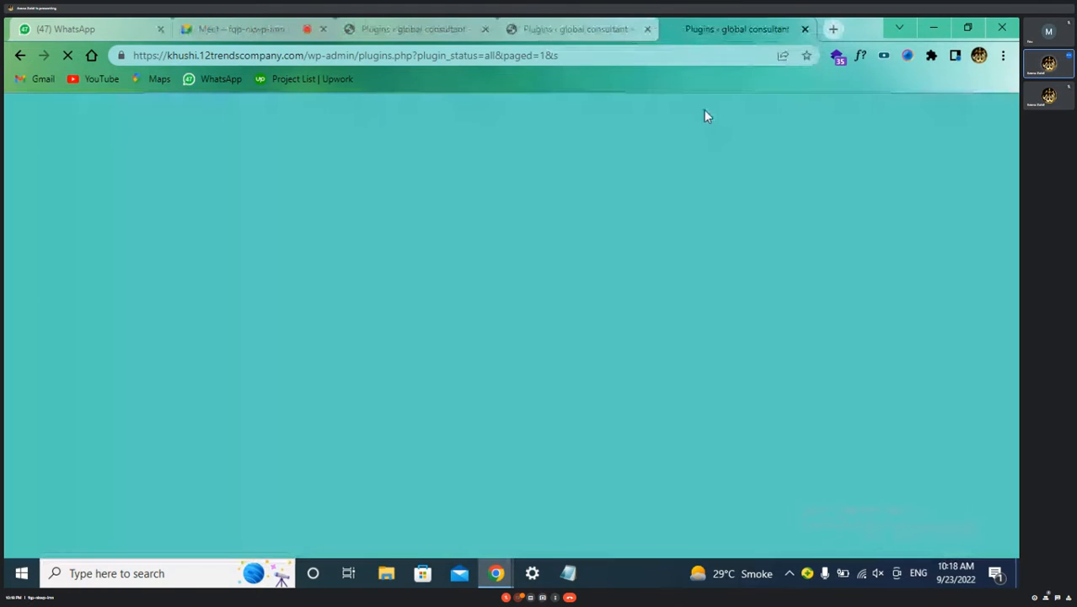
right_click(731, 28)
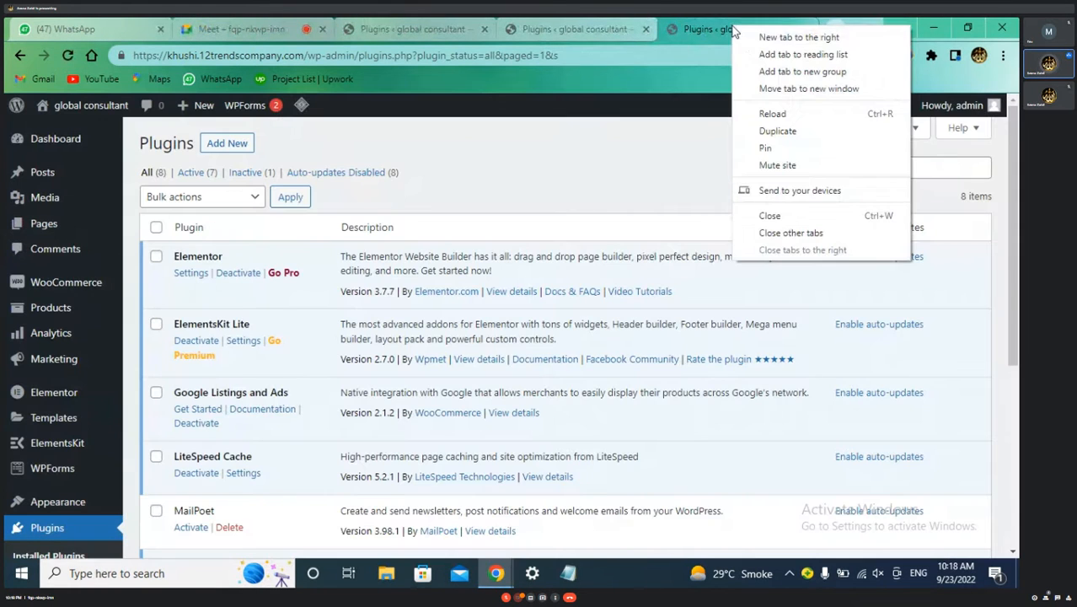
click(804, 130)
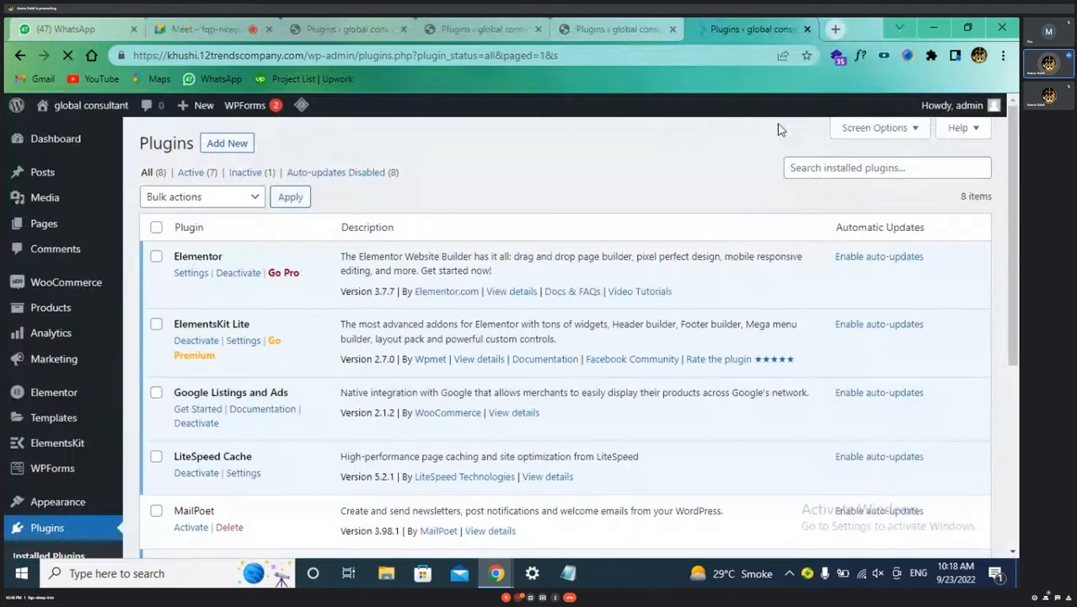
- Open the theme Customizer for the global consultant site in the first duplicated Plugins tab
click(356, 24)
mouse_move(52, 278)
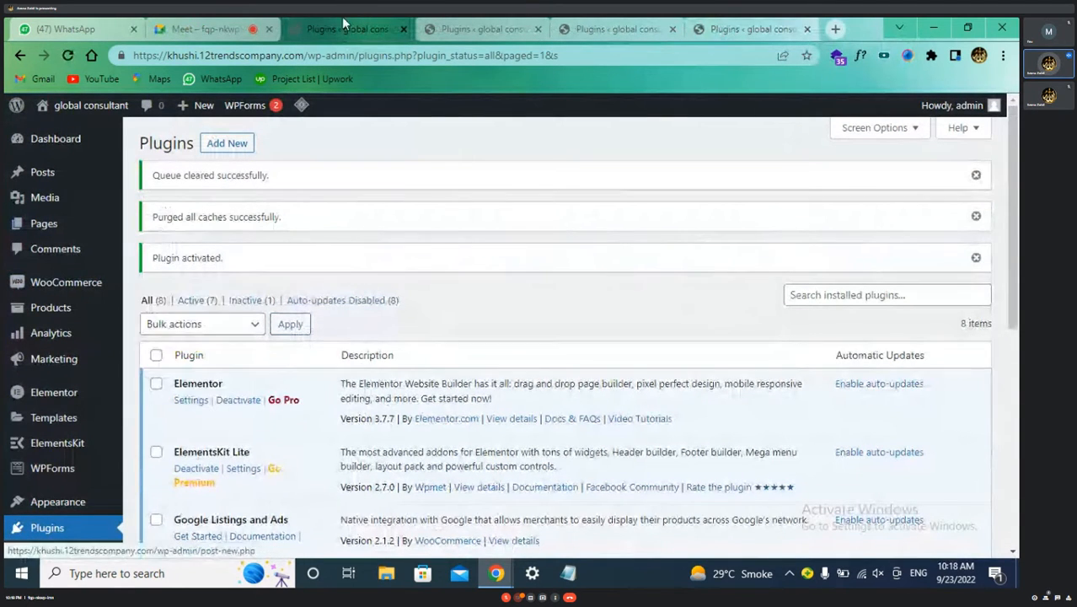
click(481, 28)
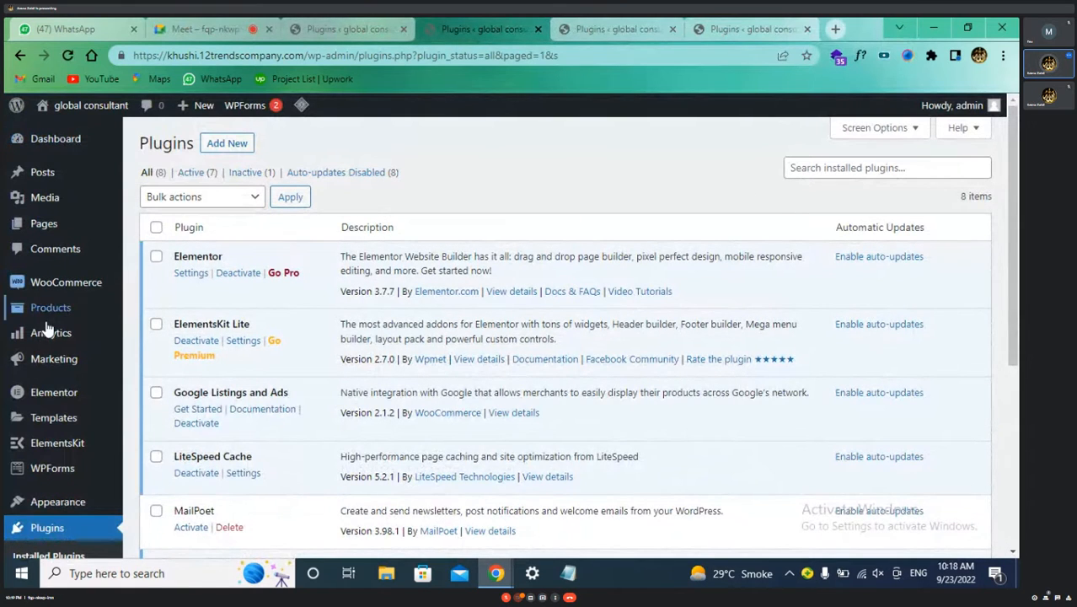
mouse_move(64, 508)
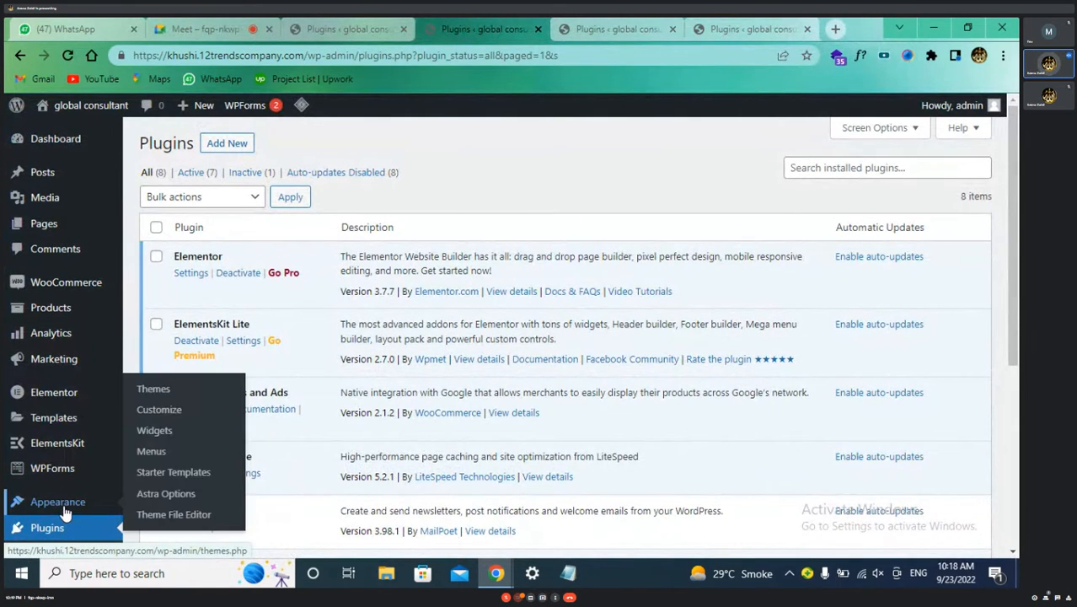
click(180, 410)
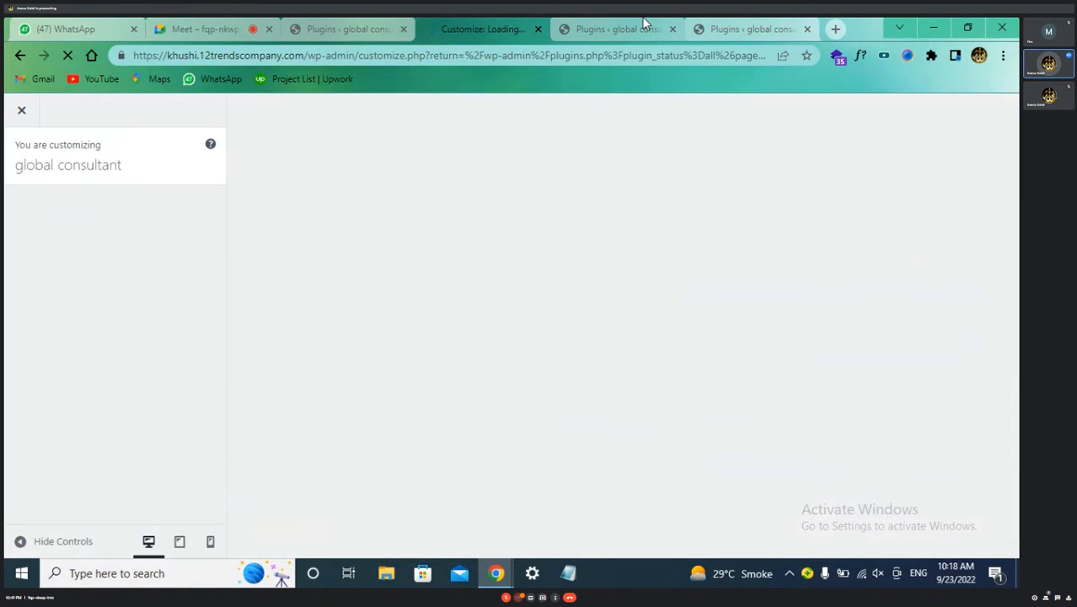
- In the second duplicated Plugins tab, visit the site's home page and open it for editing with Elementor
mouse_move(637, 26)
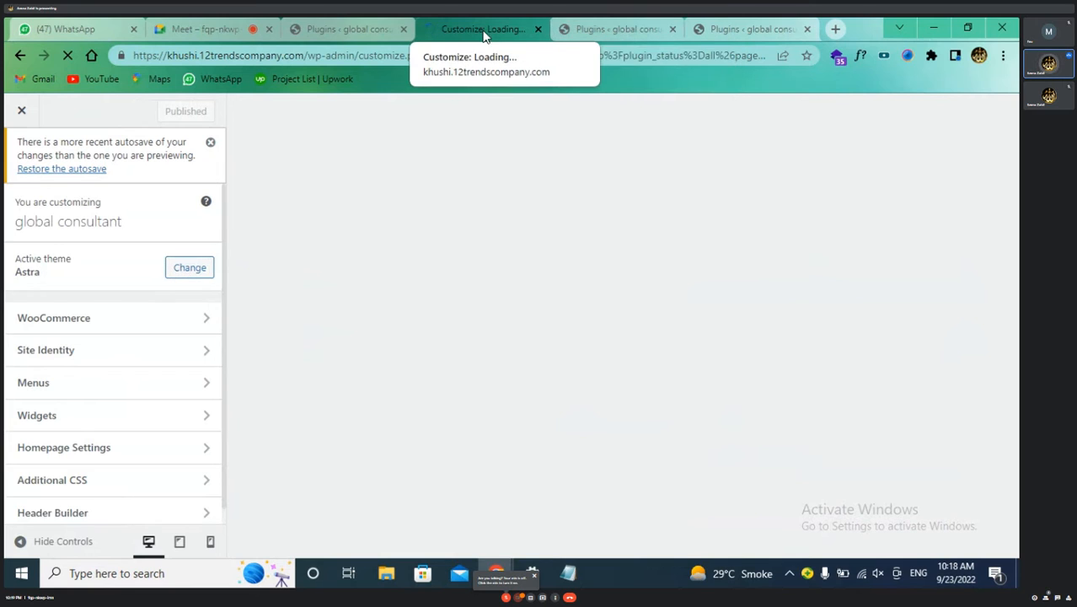
click(618, 30)
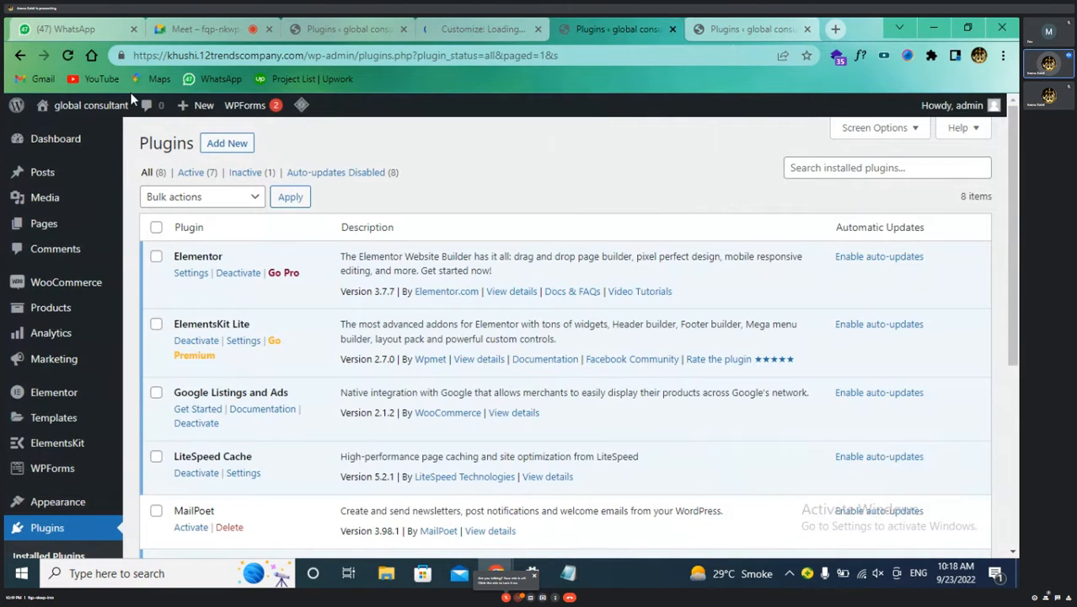
mouse_move(88, 108)
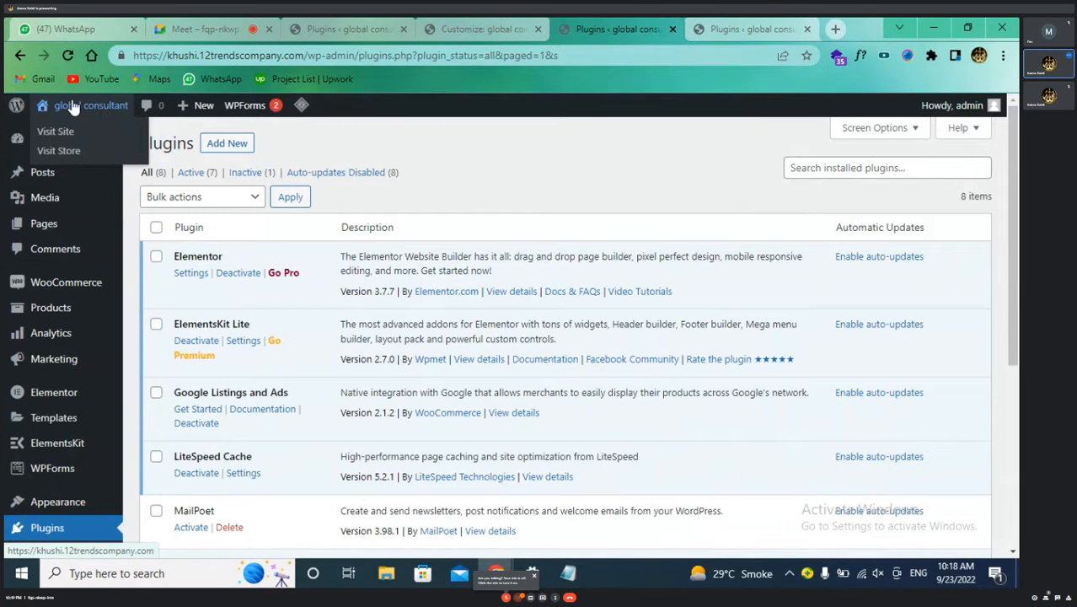
click(86, 107)
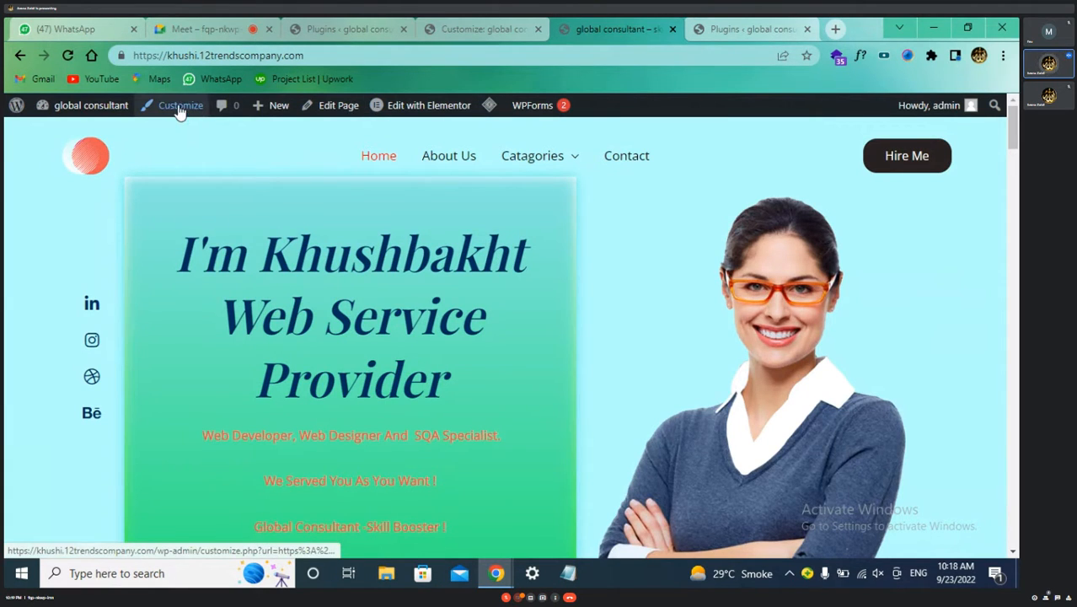
click(495, 25)
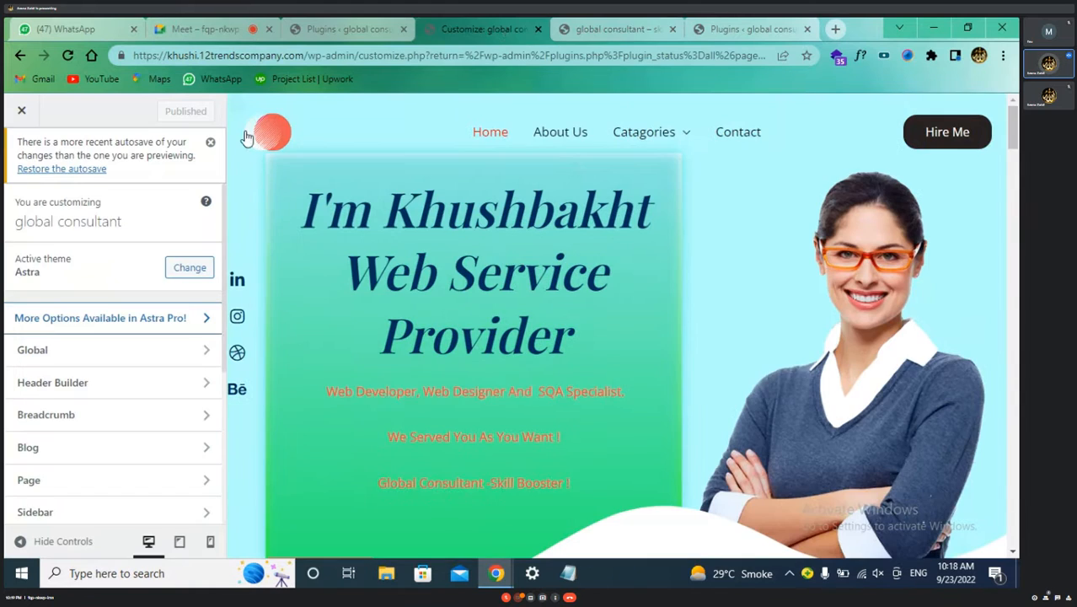
click(620, 22)
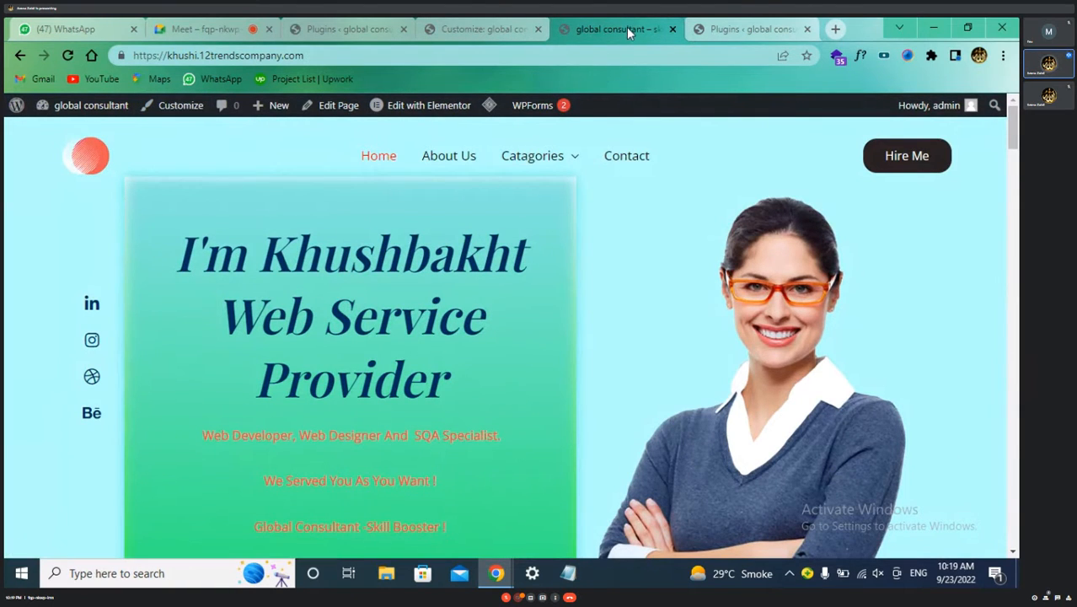
click(427, 109)
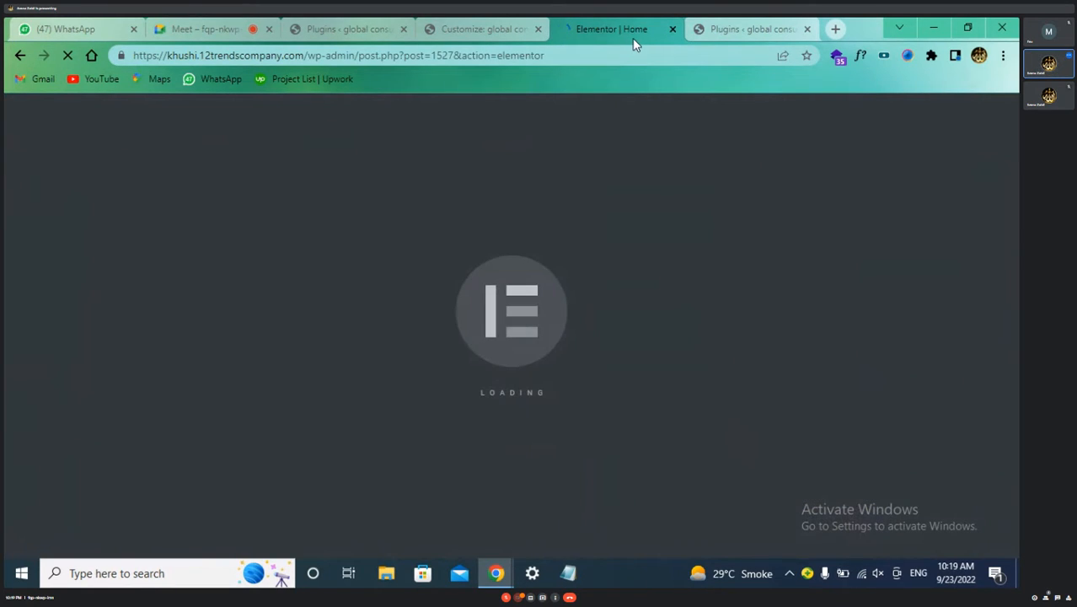
- Open the live site's home page in the last duplicated Plugins tab and reload it
click(743, 31)
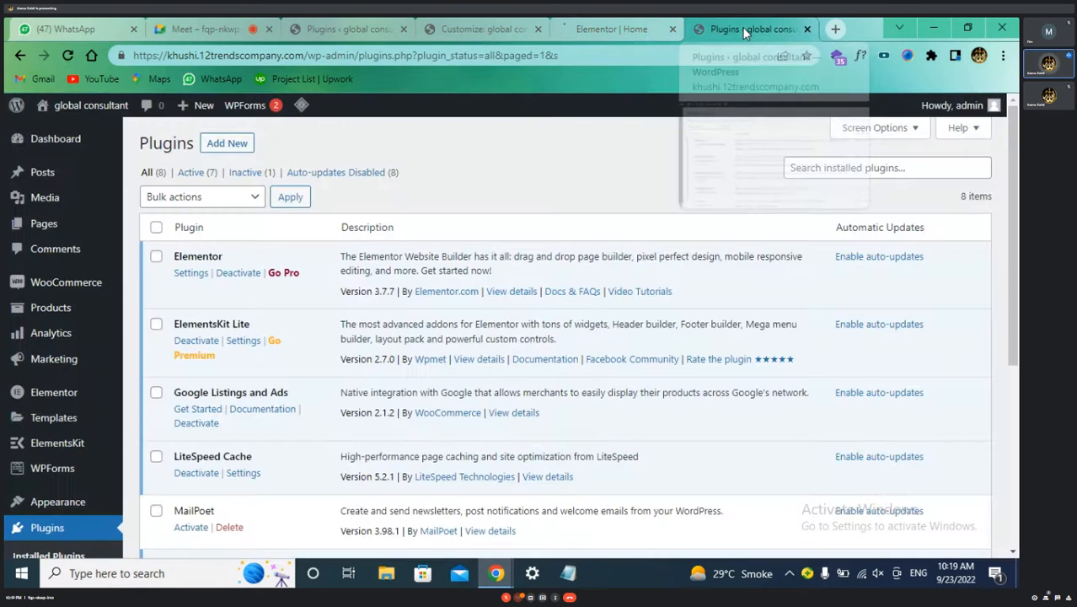
click(82, 107)
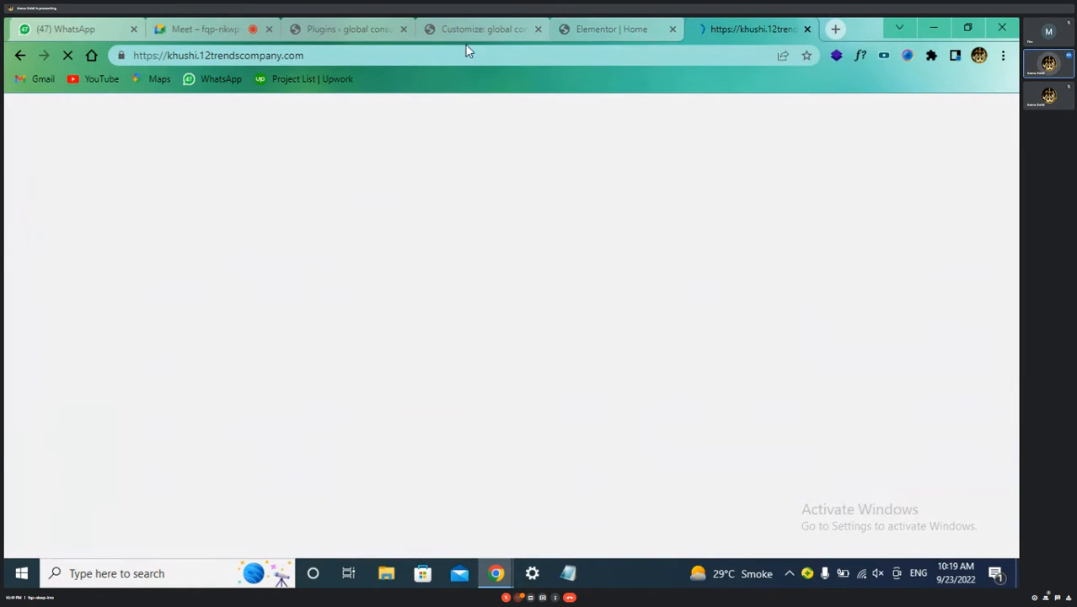
click(348, 31)
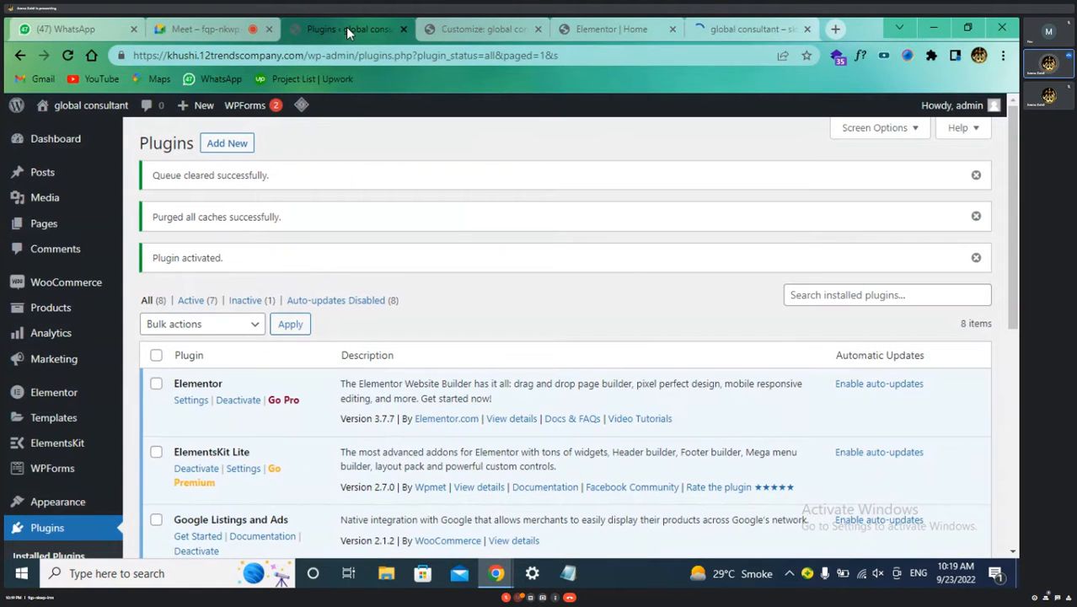
click(485, 34)
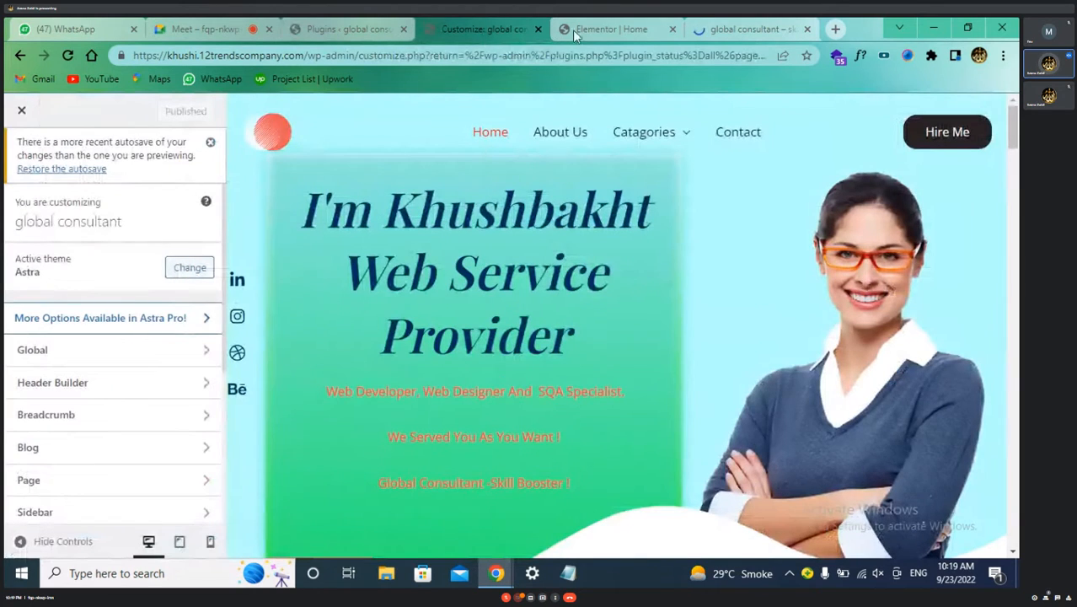
click(599, 26)
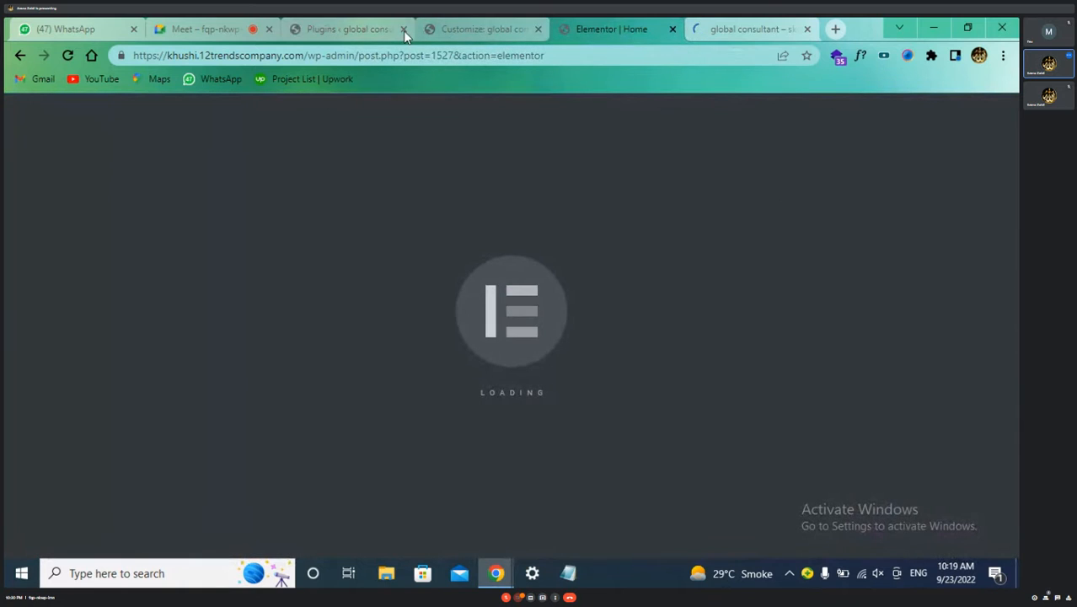
click(353, 28)
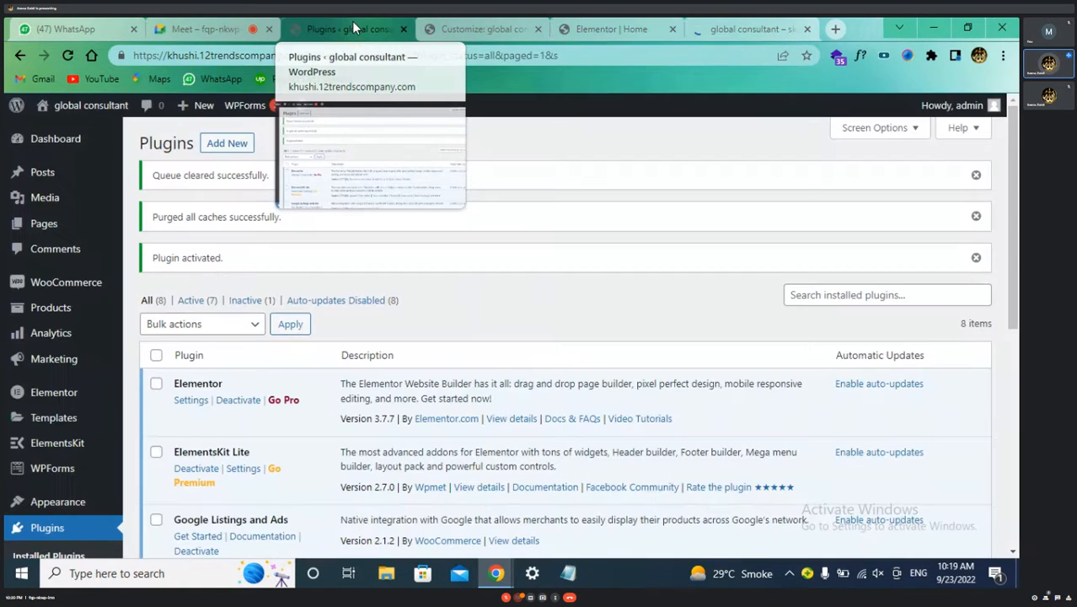
click(453, 26)
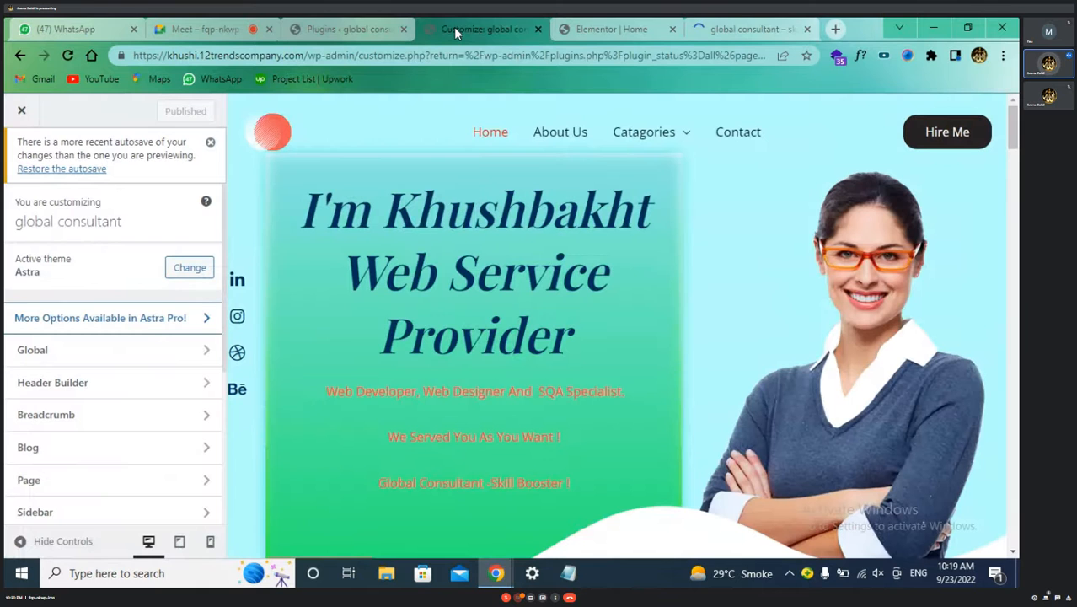
click(726, 29)
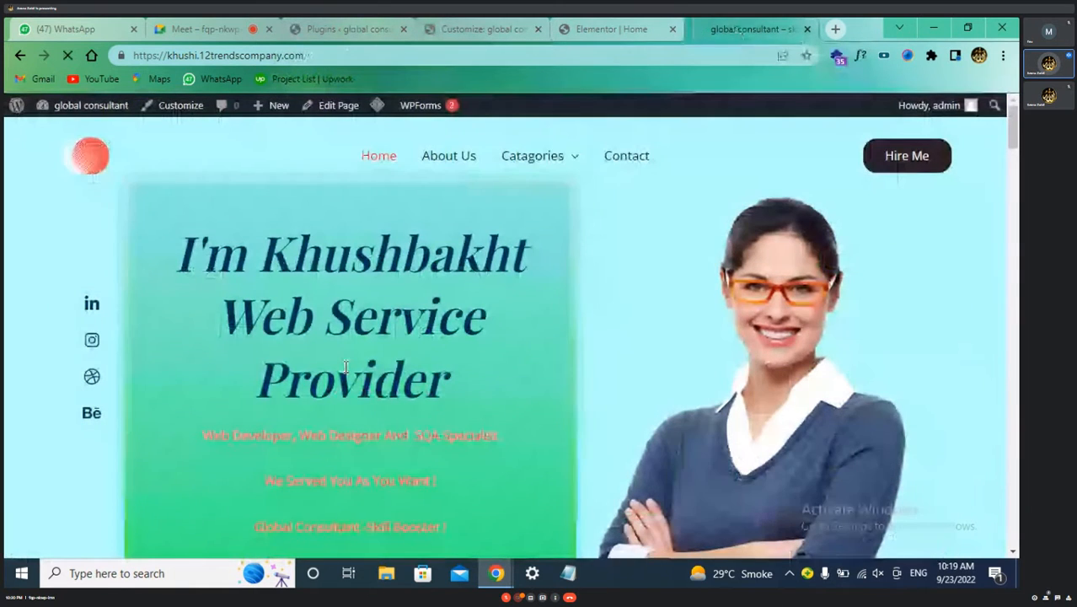
click(68, 57)
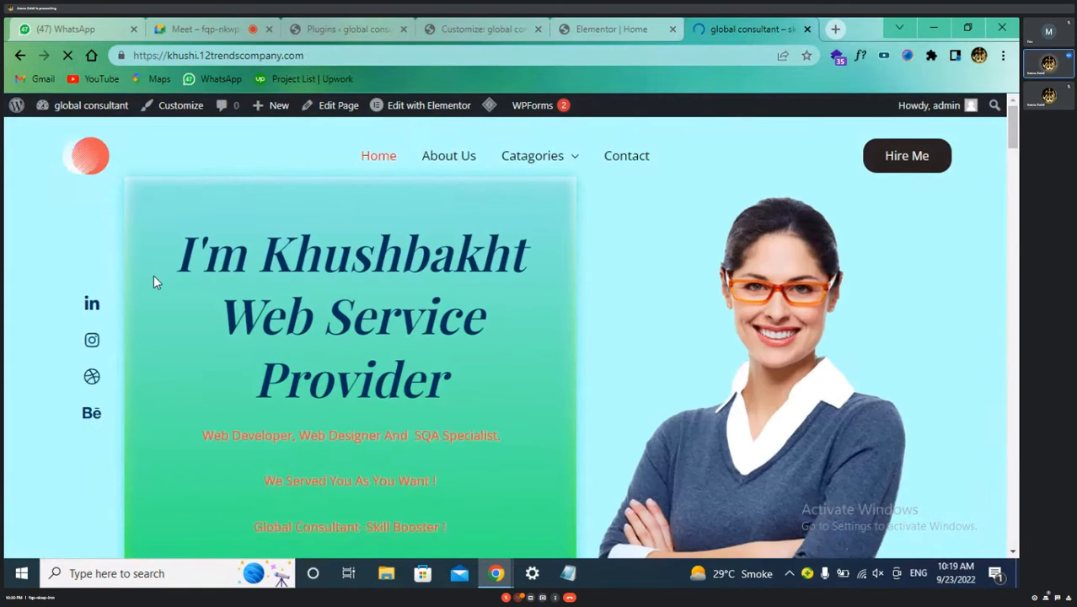
- In the Elementor editor of the Home page, set the hero section's background color to white (#FFFFFF)
click(606, 31)
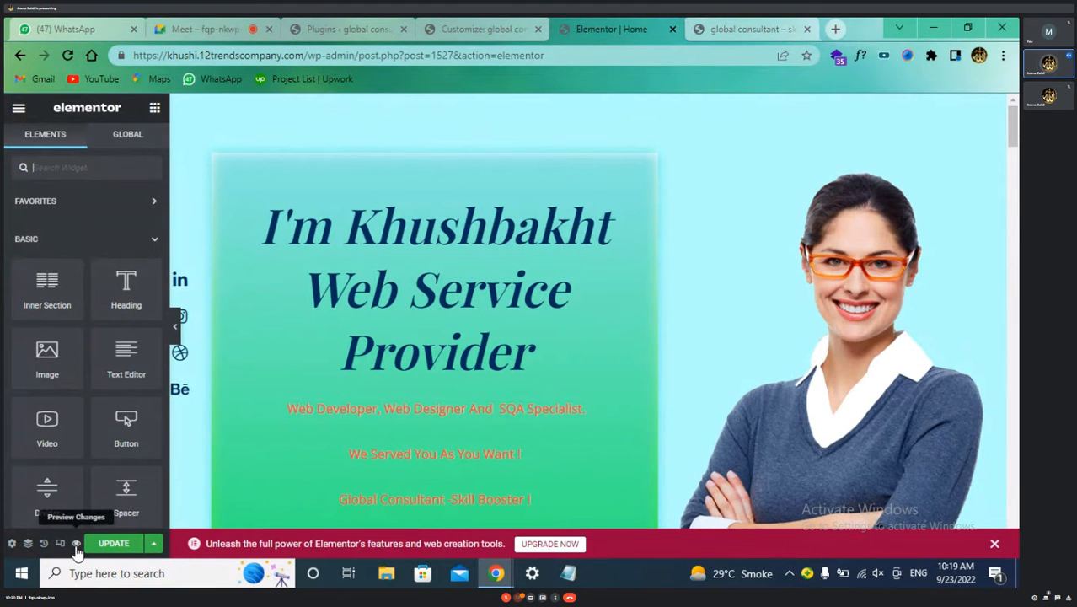
click(746, 30)
click(603, 31)
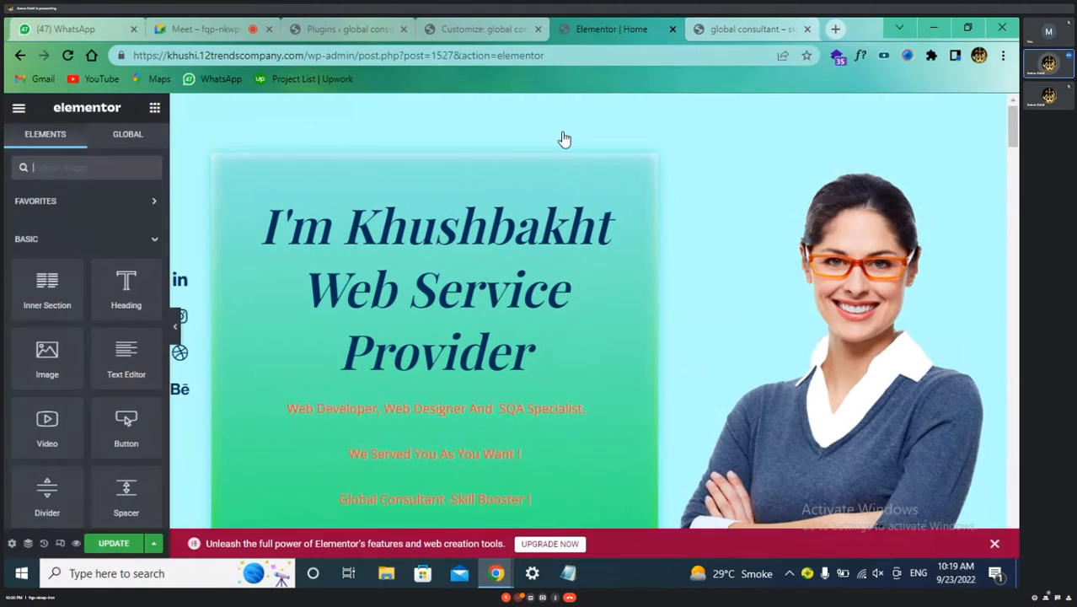
mouse_move(457, 169)
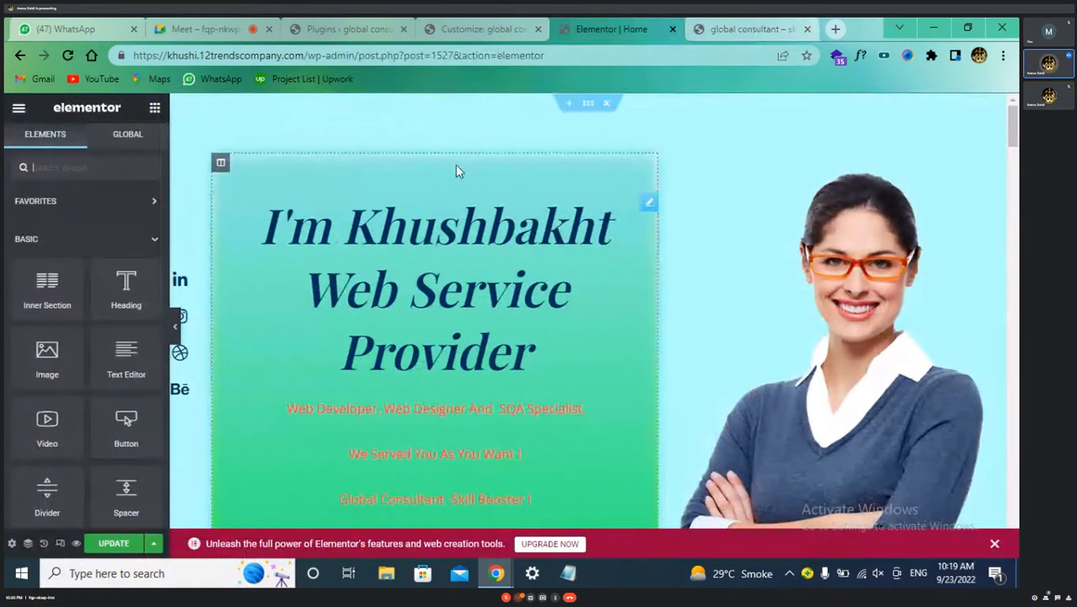
click(588, 105)
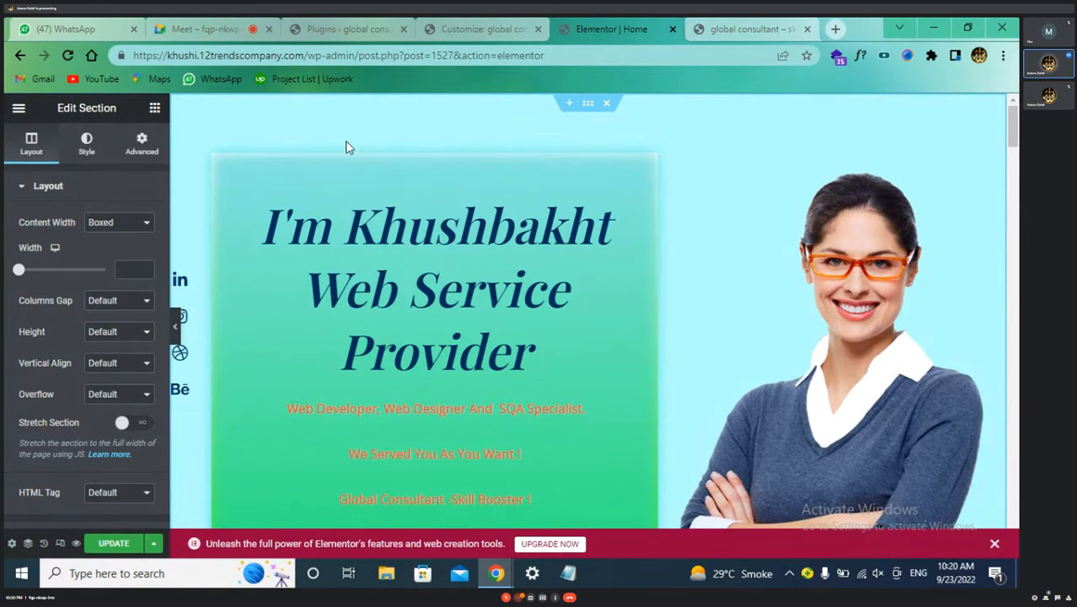
click(95, 154)
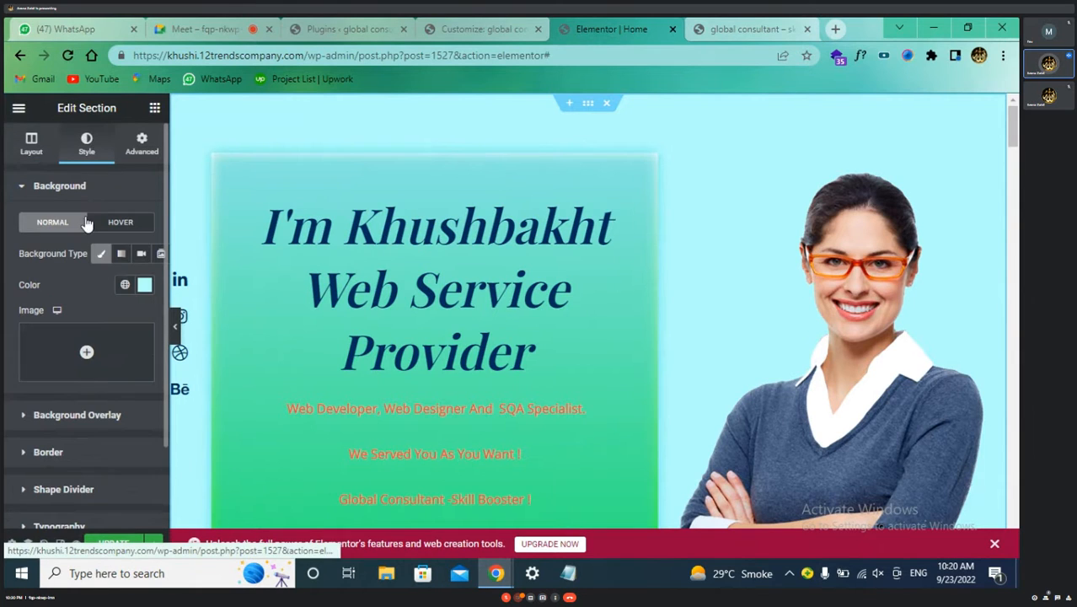
click(144, 284)
click(156, 373)
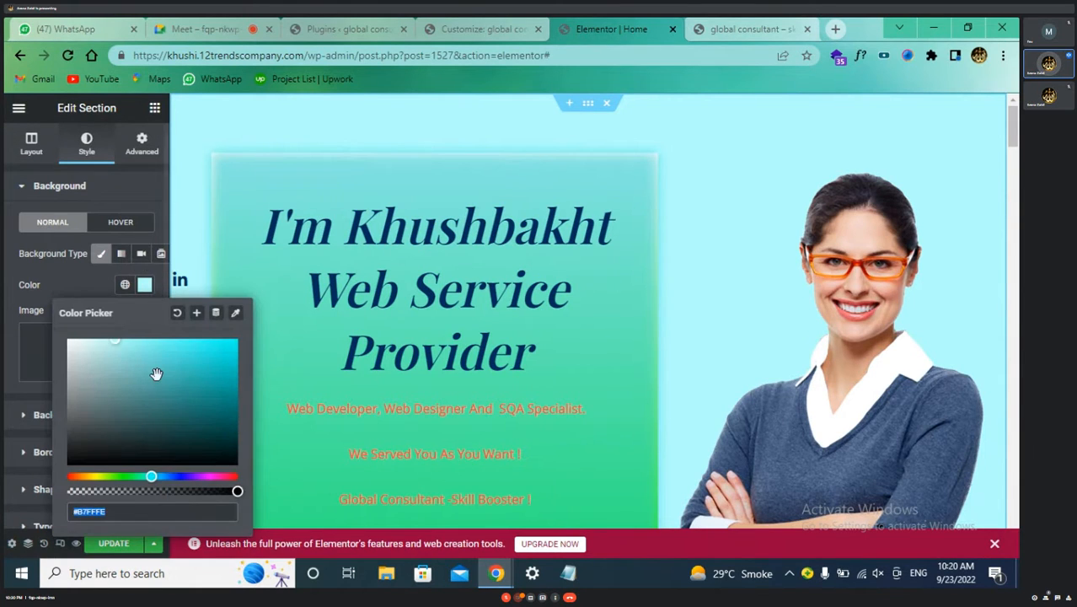
drag(156, 375, 52, 334)
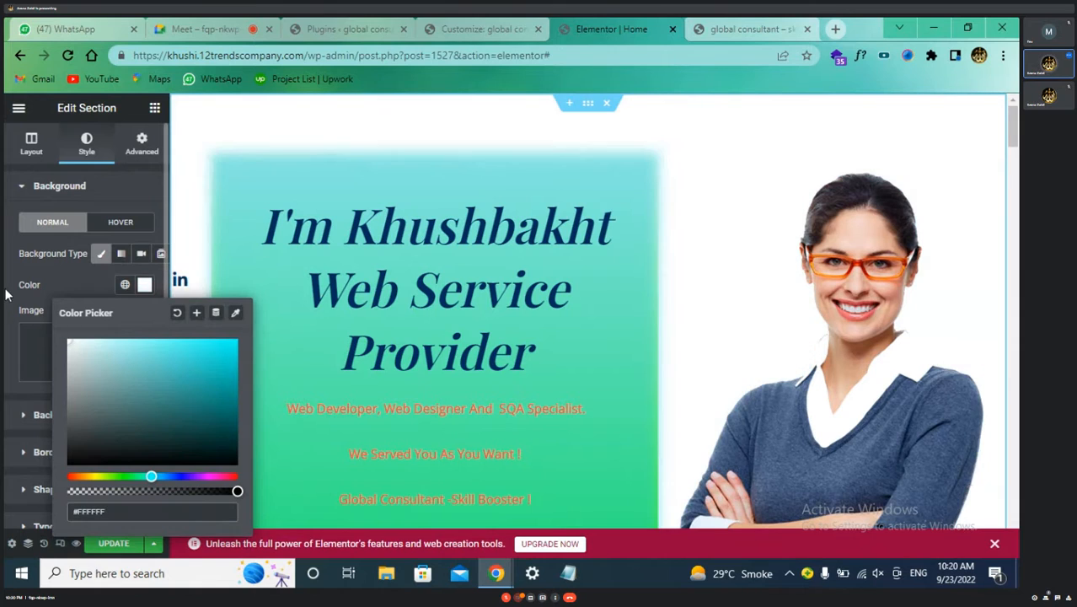
- Preview the Home page edits outside the editor, check the hero section, and return to the Elementor editor
click(7, 293)
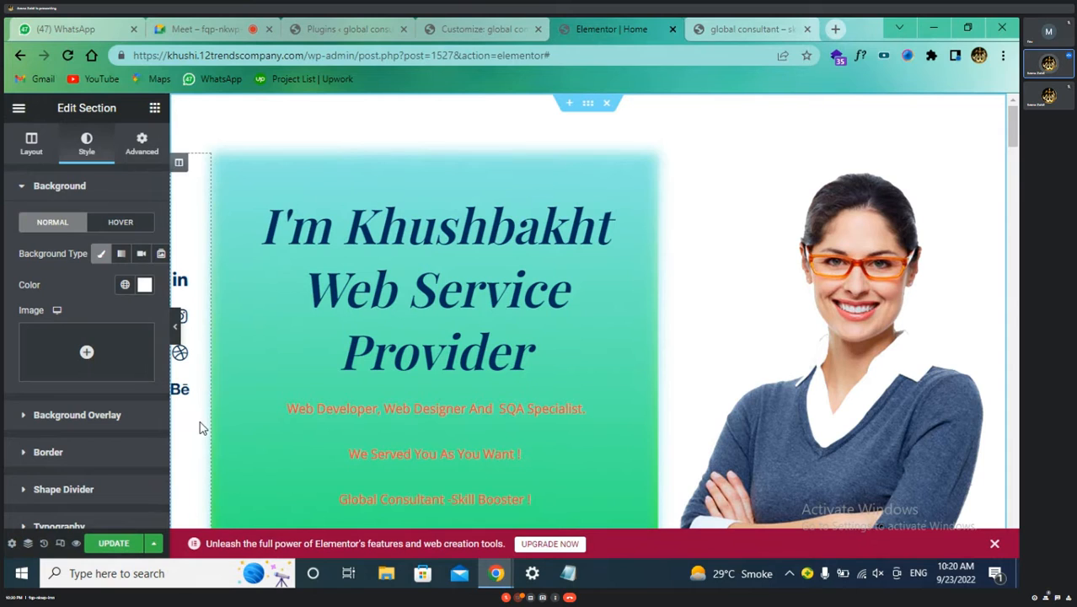
click(75, 545)
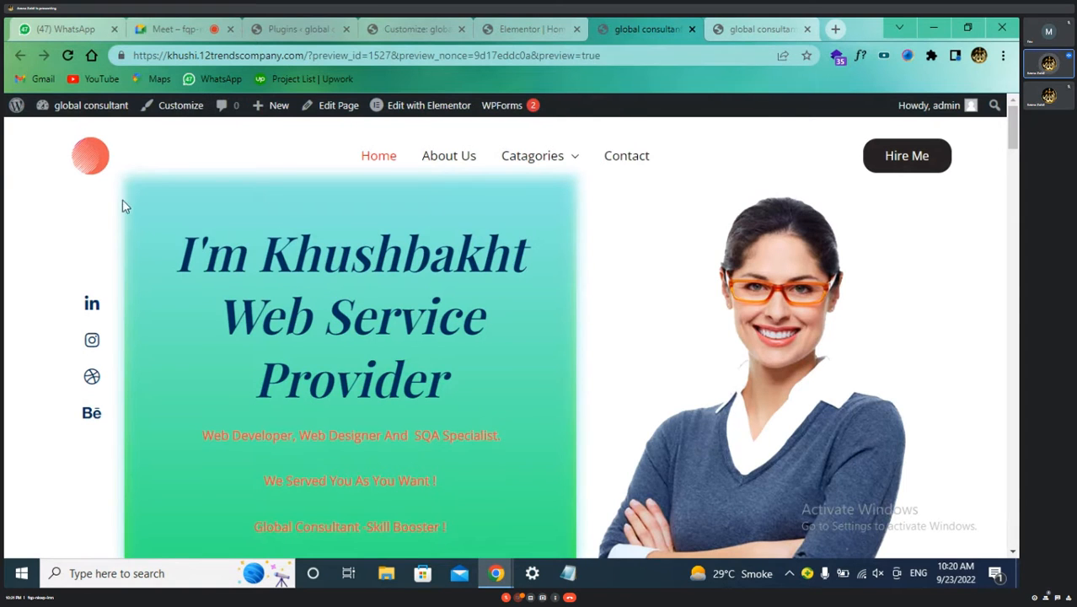
scroll(515, 295, down, 3)
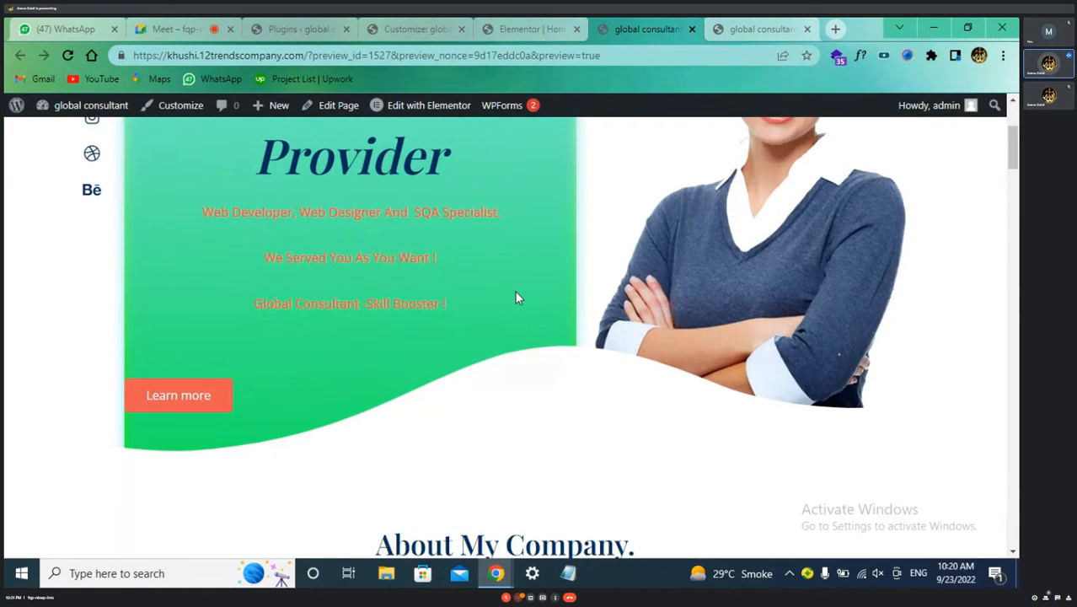
scroll(515, 295, up, 3)
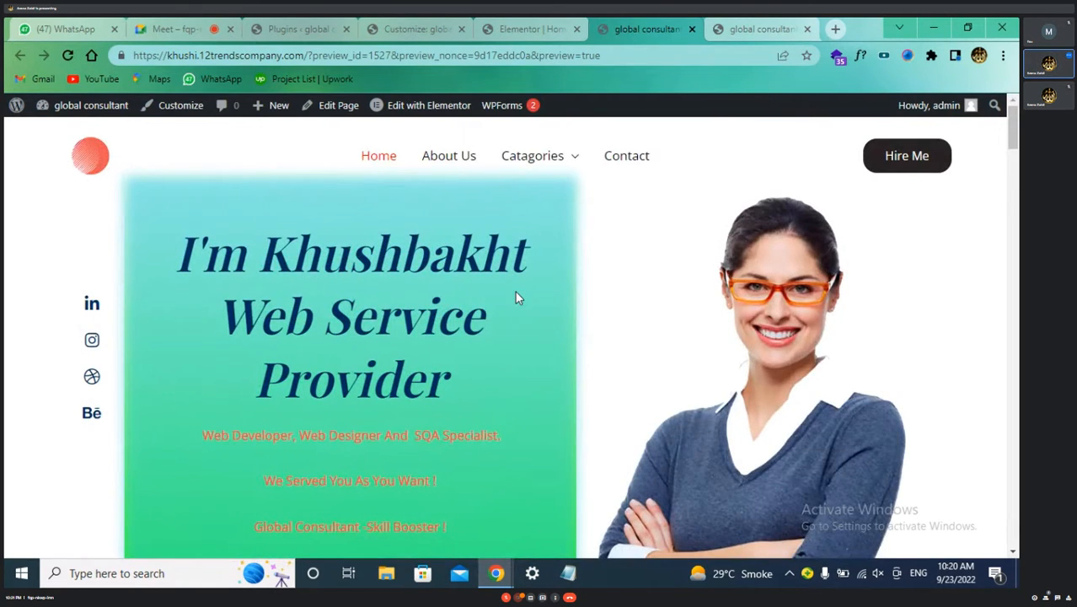
scroll(518, 297, down, 1)
scroll(519, 298, up, 1)
click(523, 32)
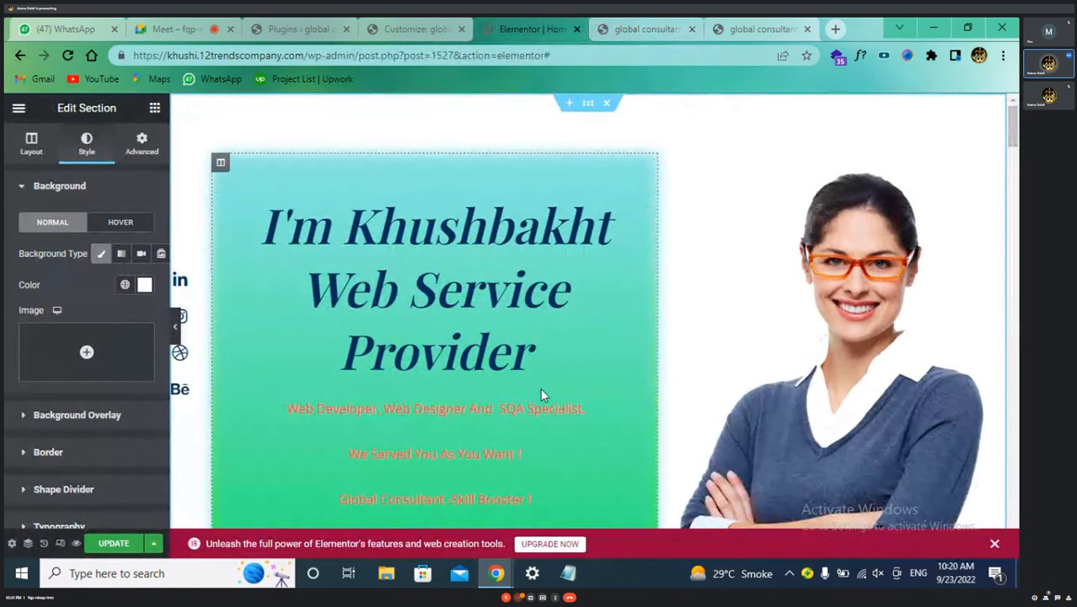
- Compare the live site's home page with the edited version, ending back in the Elementor editor
click(379, 29)
click(758, 32)
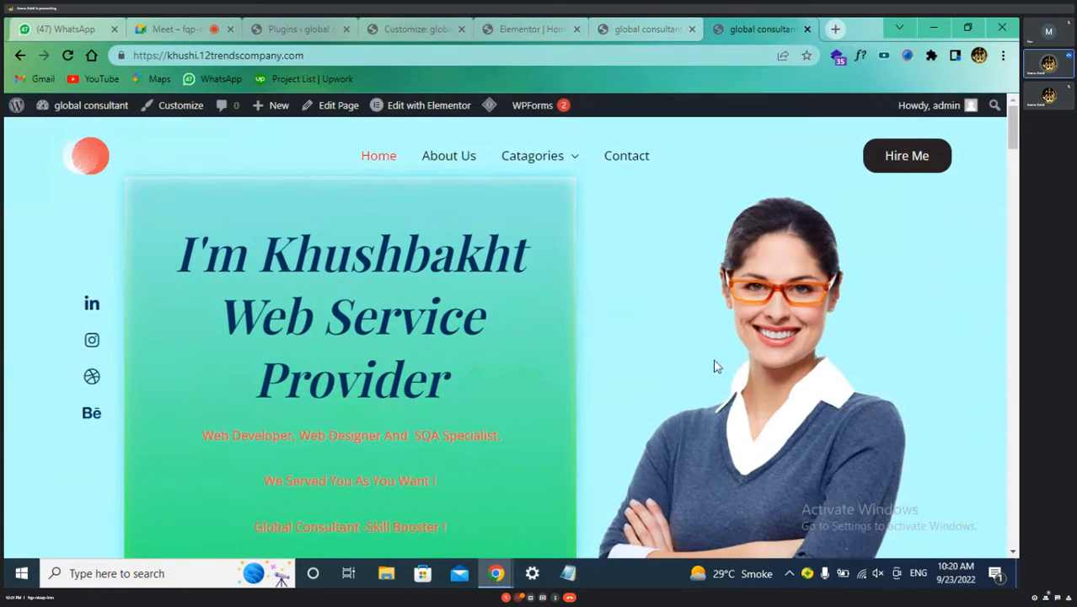
click(415, 24)
click(516, 26)
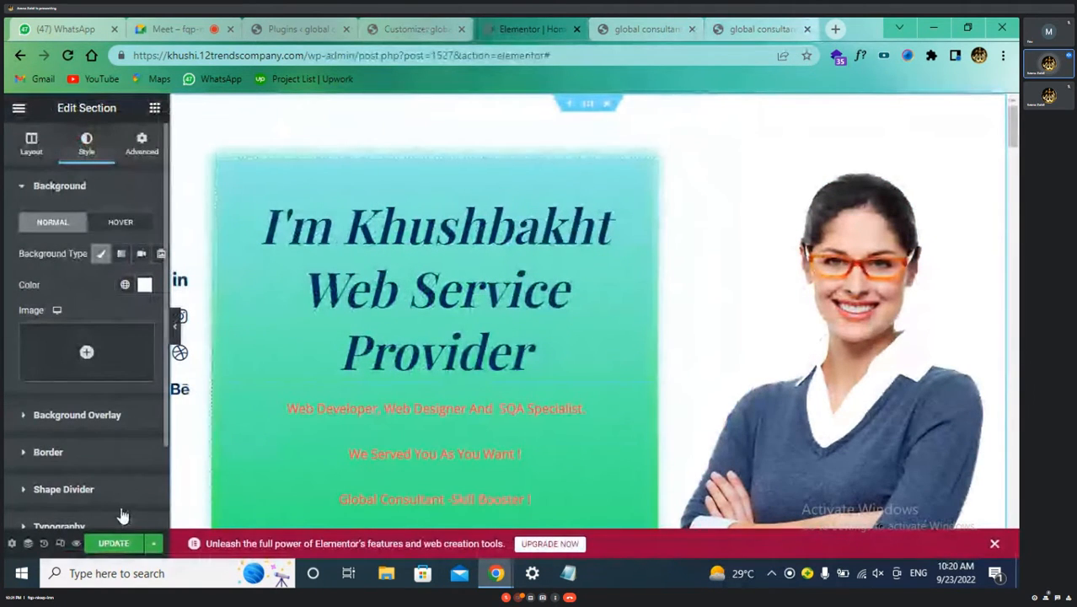
- Return to the Home page preview from Elementor, reload it, and close the preview tab
click(77, 546)
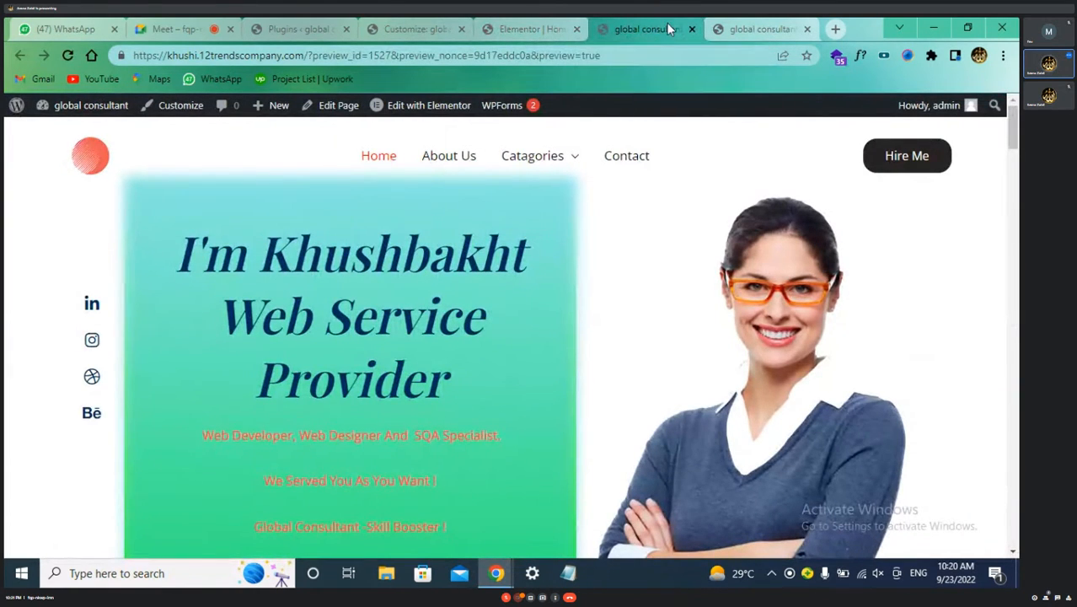
click(67, 55)
click(692, 29)
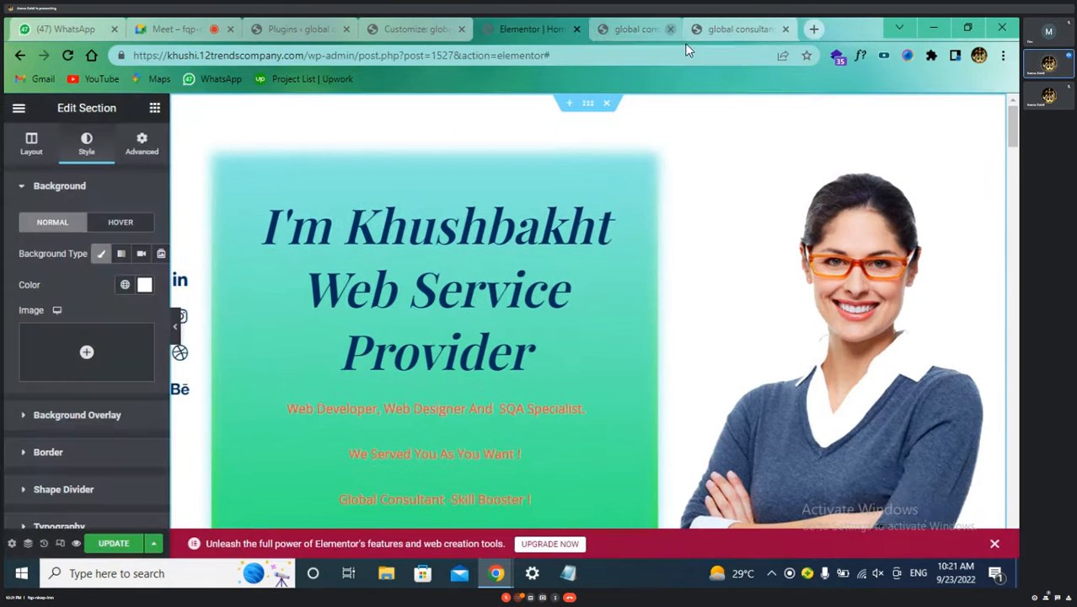
- Reload the live home page and compare its hero background with the one in the Elementor editor
click(757, 30)
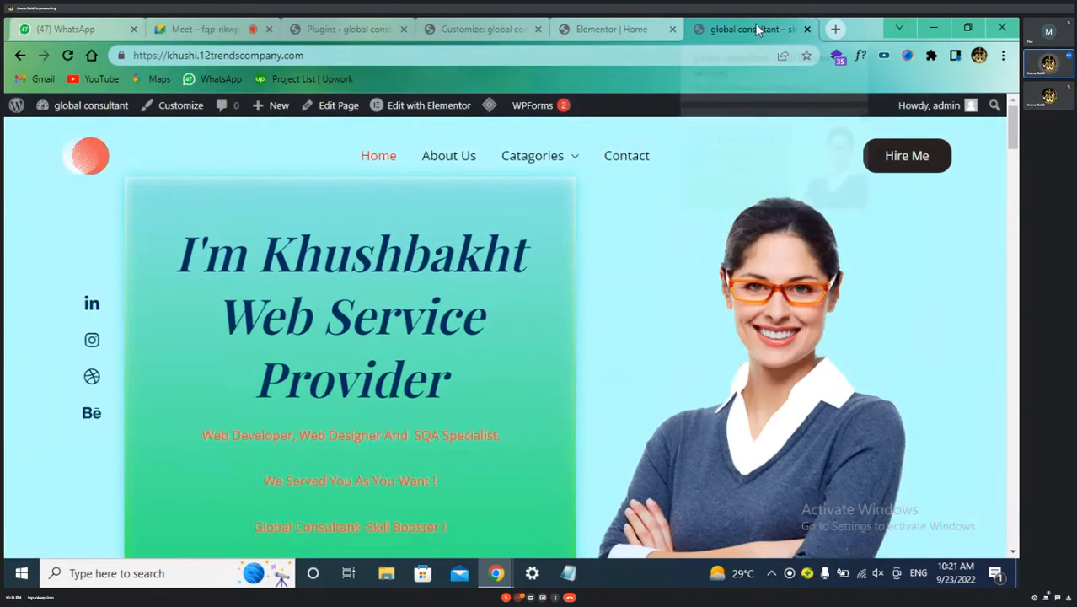
click(66, 55)
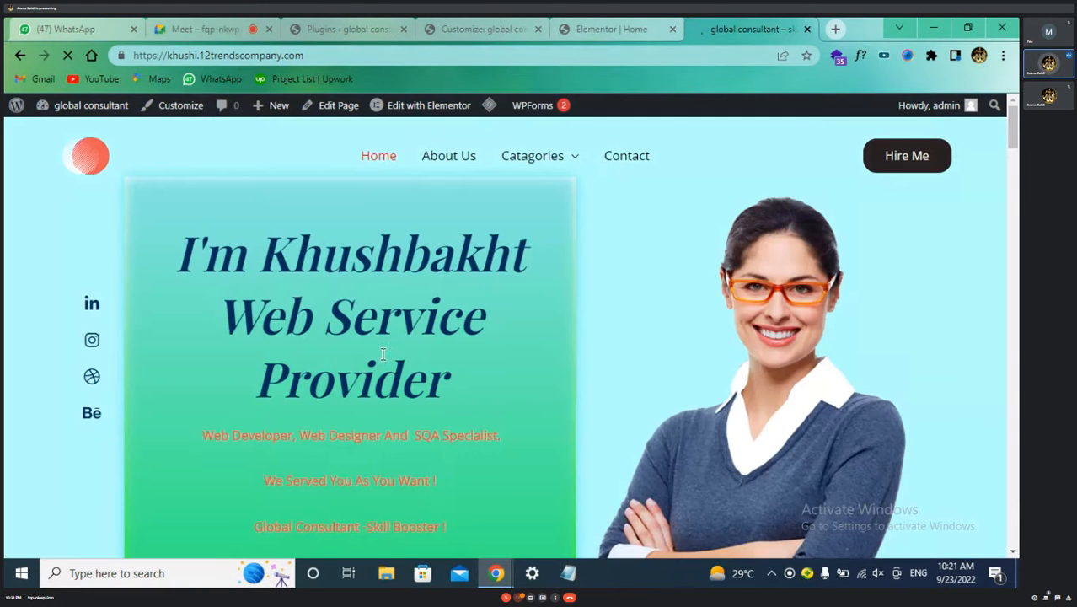
click(629, 27)
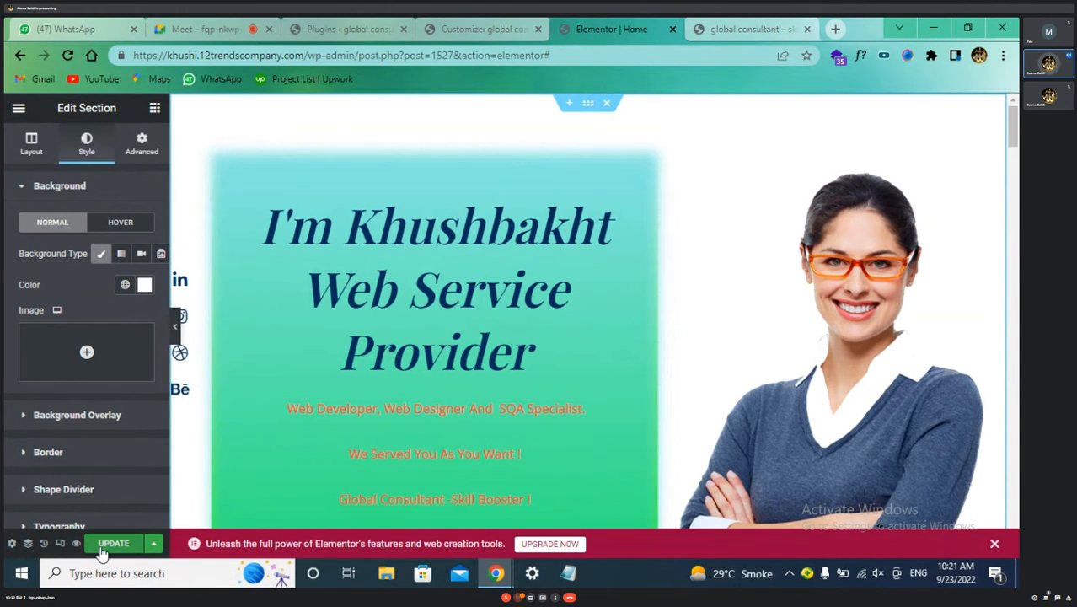
click(738, 29)
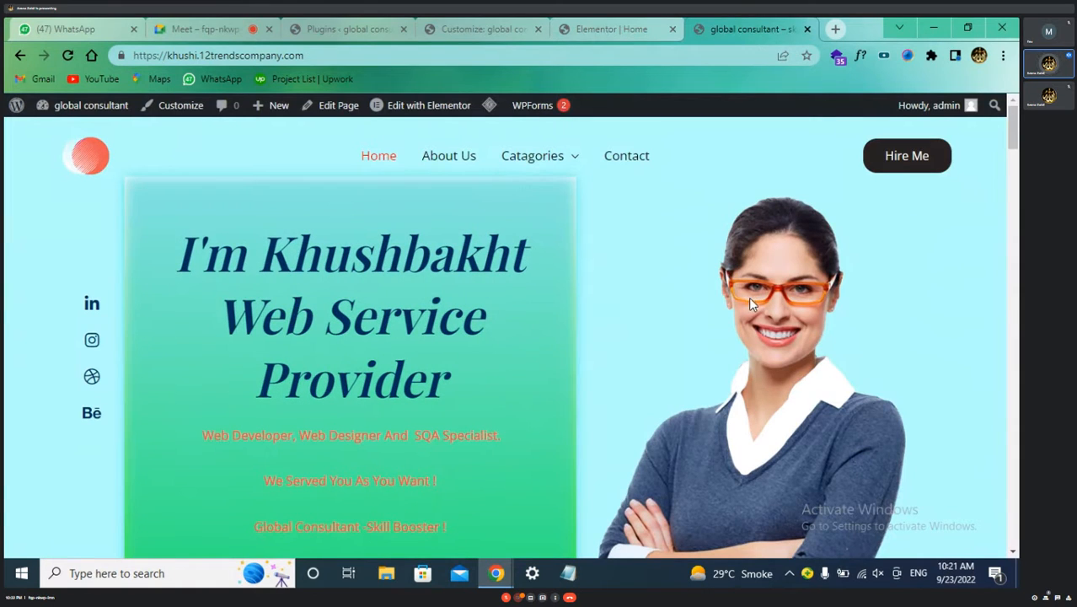
click(622, 28)
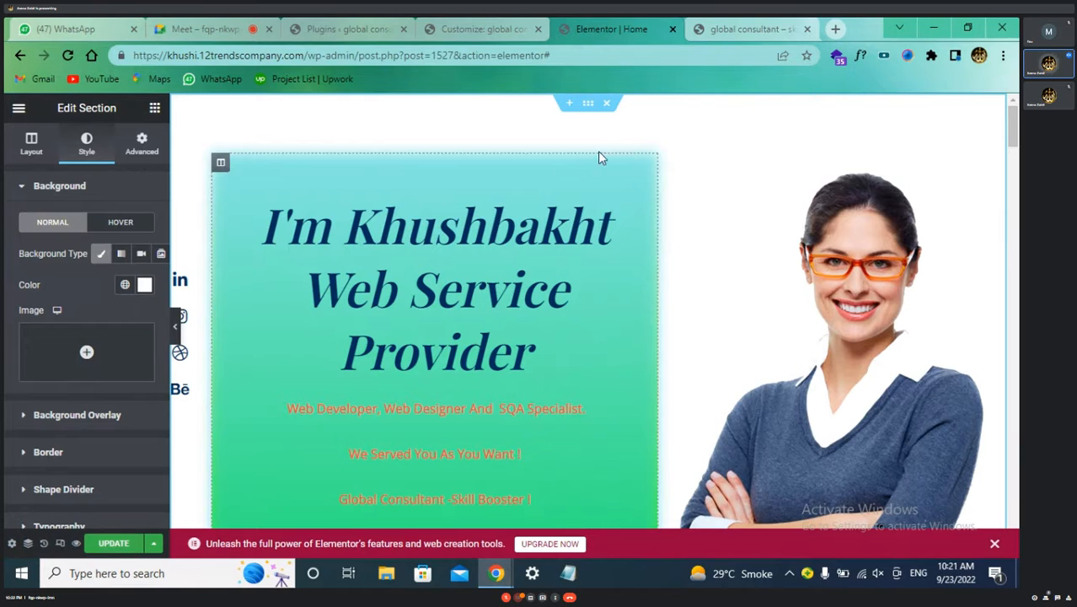
click(736, 28)
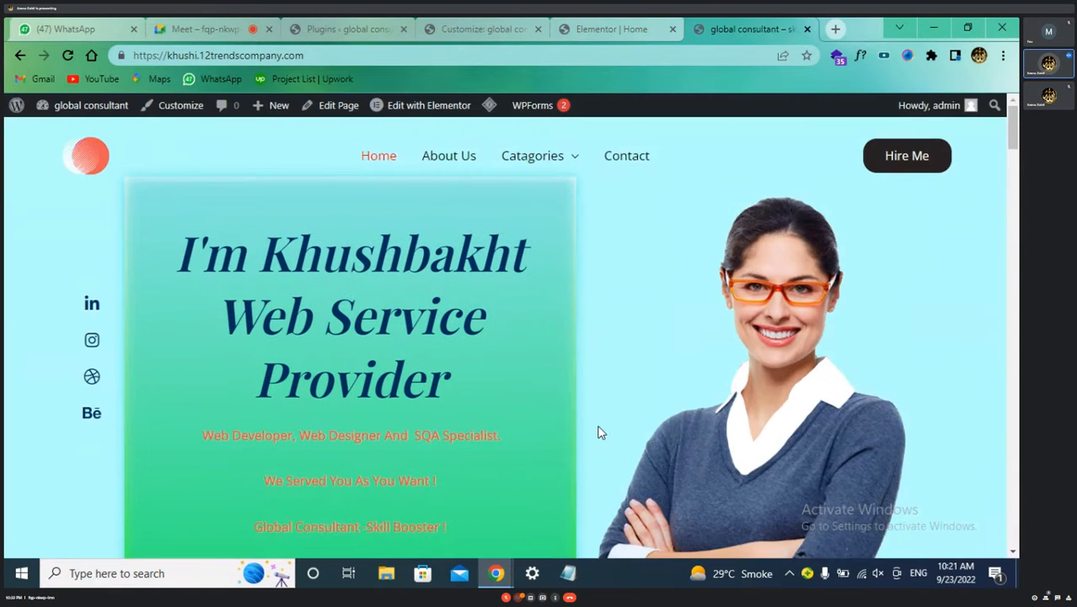
click(614, 26)
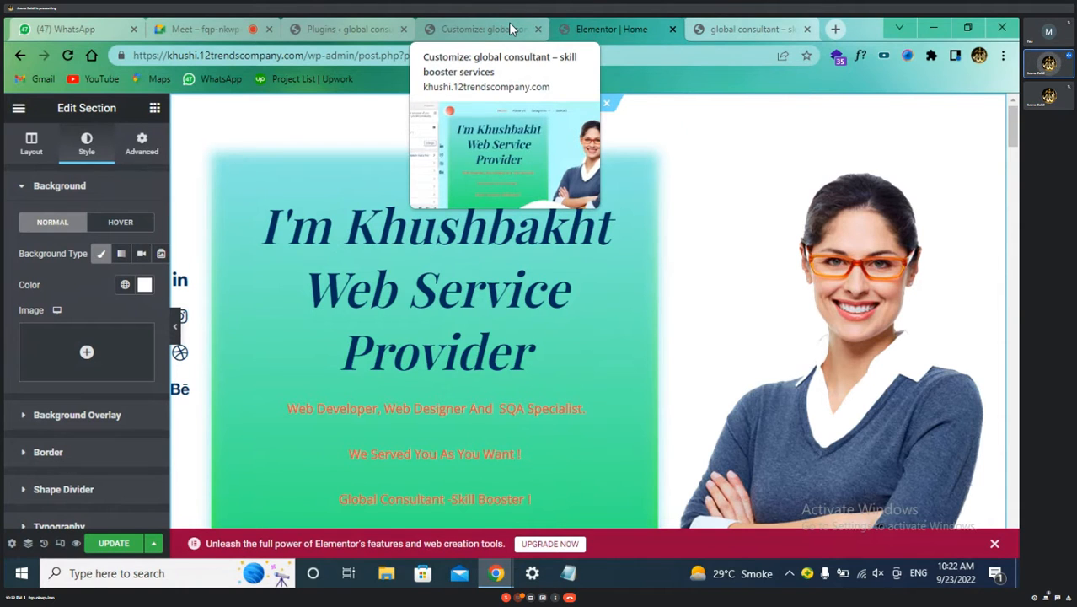
- Go past the Plugins page to the theme Customizer and open the Header Builder
click(337, 29)
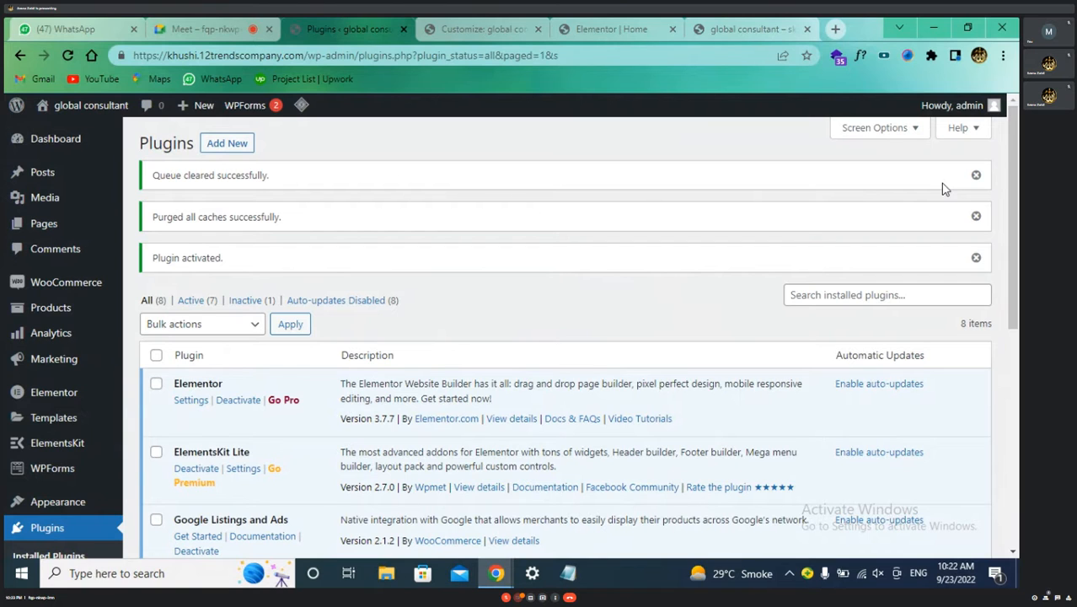
click(483, 29)
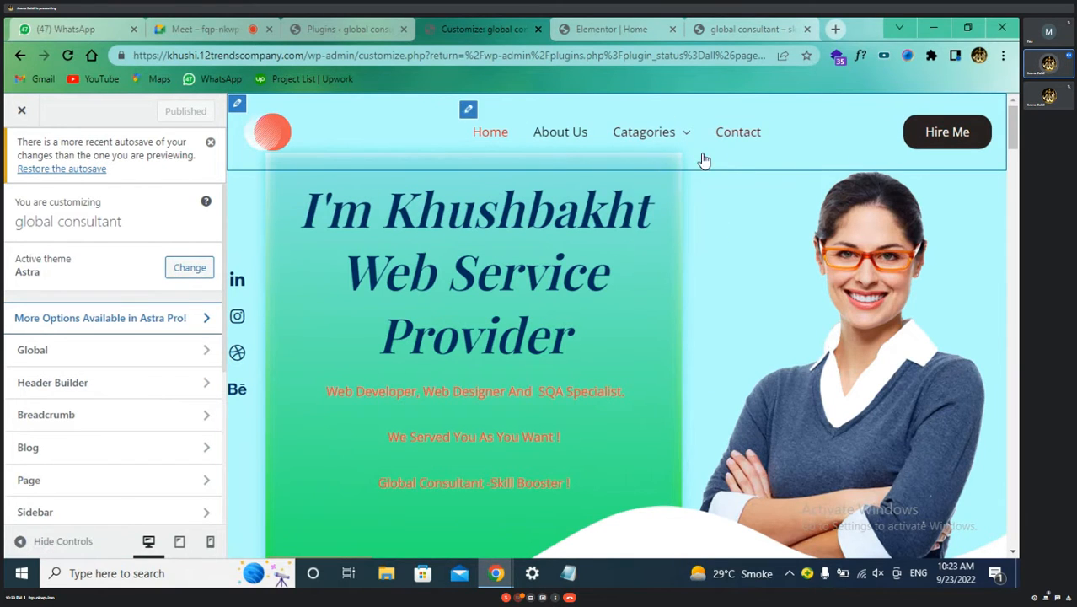
click(199, 392)
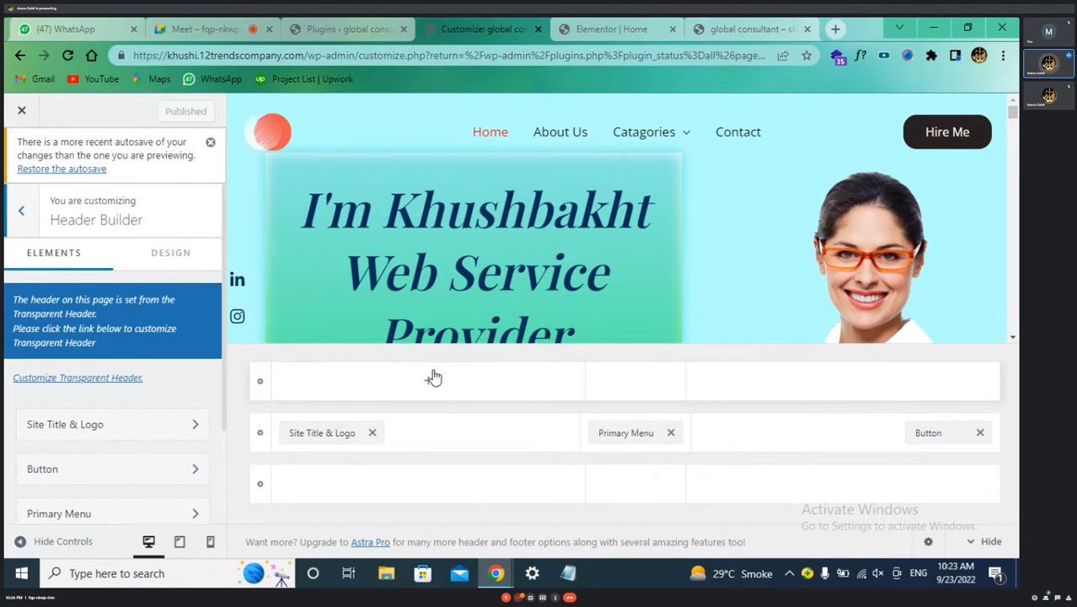
- Inspect the elements that can be added to the empty header slots, without adding any
mouse_move(621, 122)
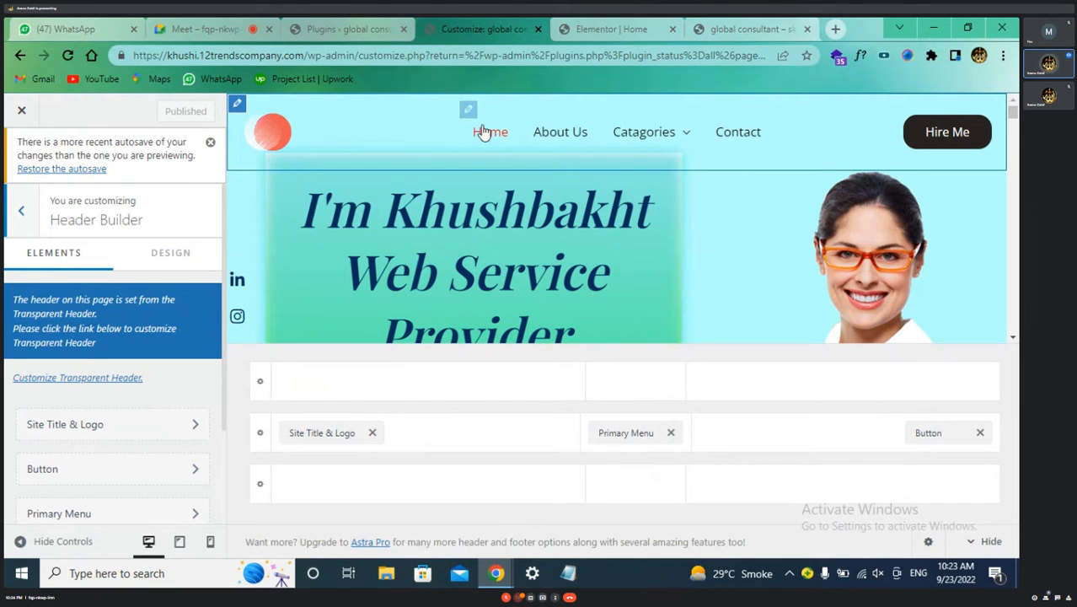
click(842, 380)
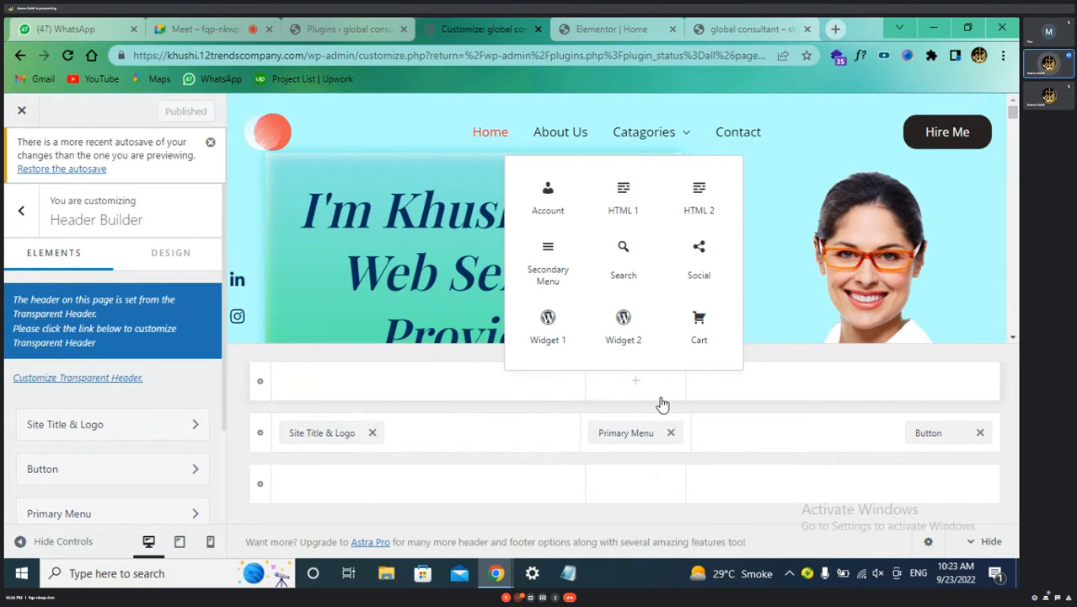
click(876, 441)
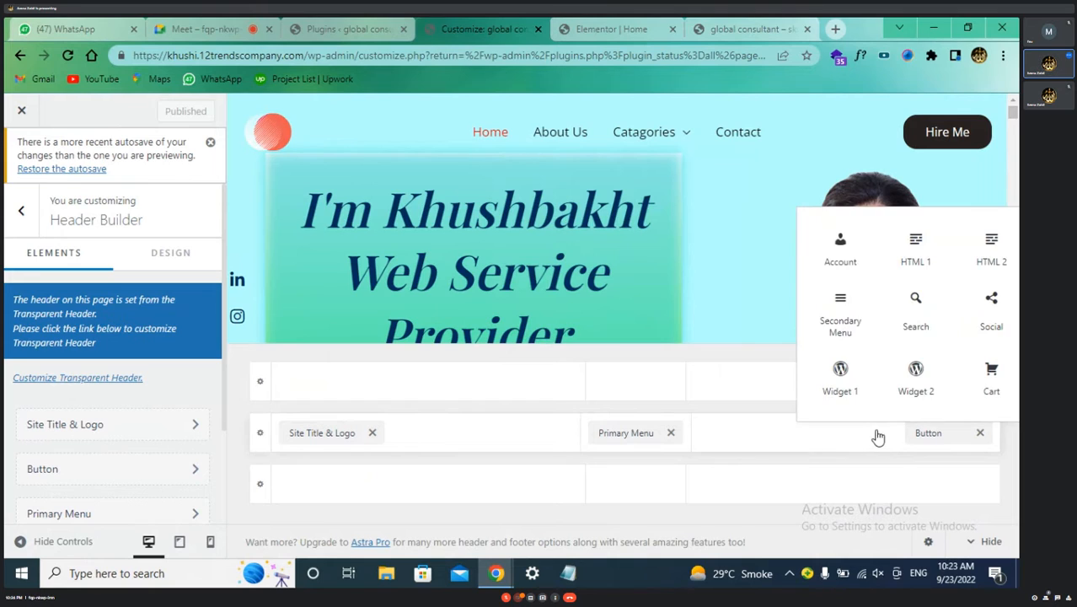
click(808, 459)
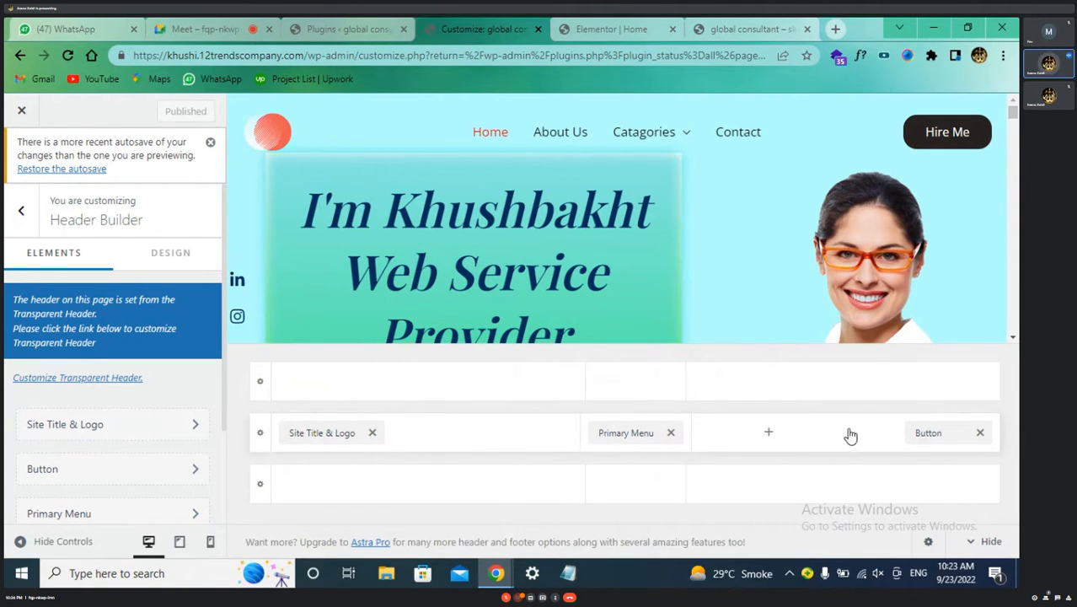
- Open the header's Site Title & Logo settings and switch Display Site Title on and off again
click(314, 434)
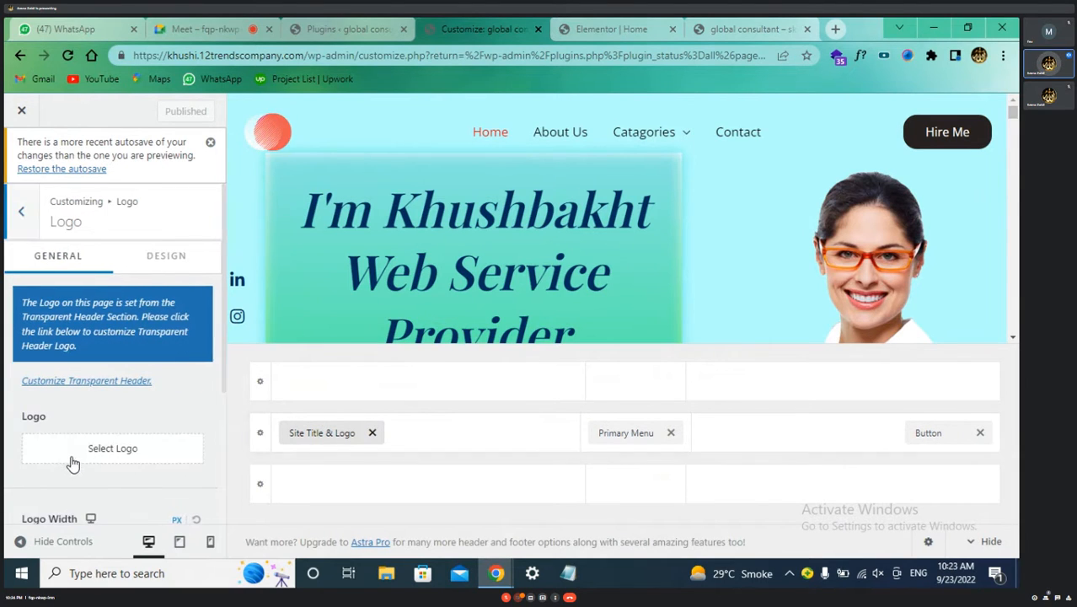
scroll(92, 421, down, 1)
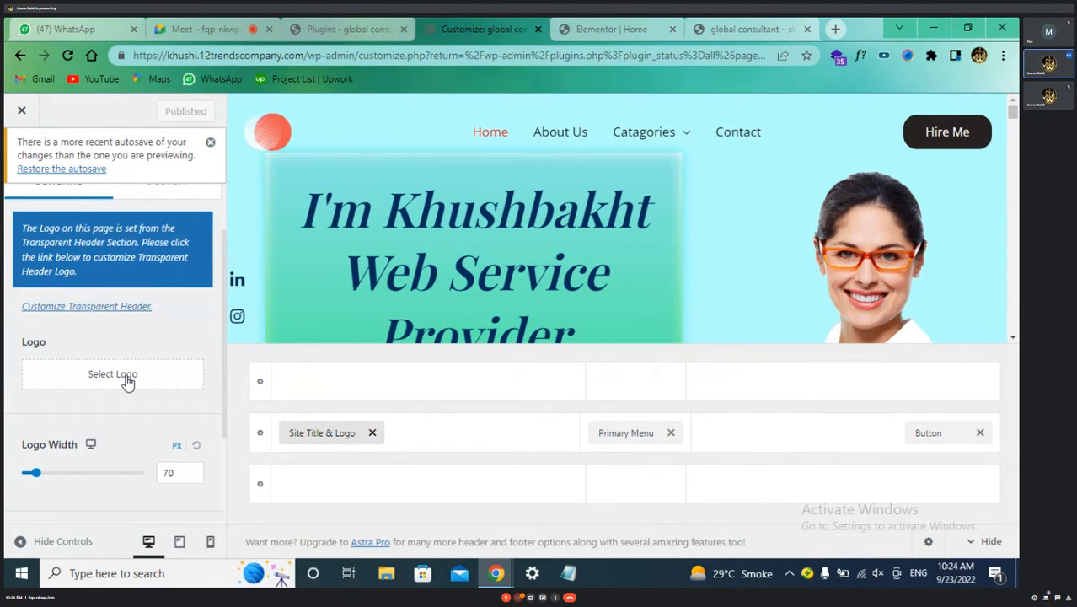
scroll(67, 476, down, 2)
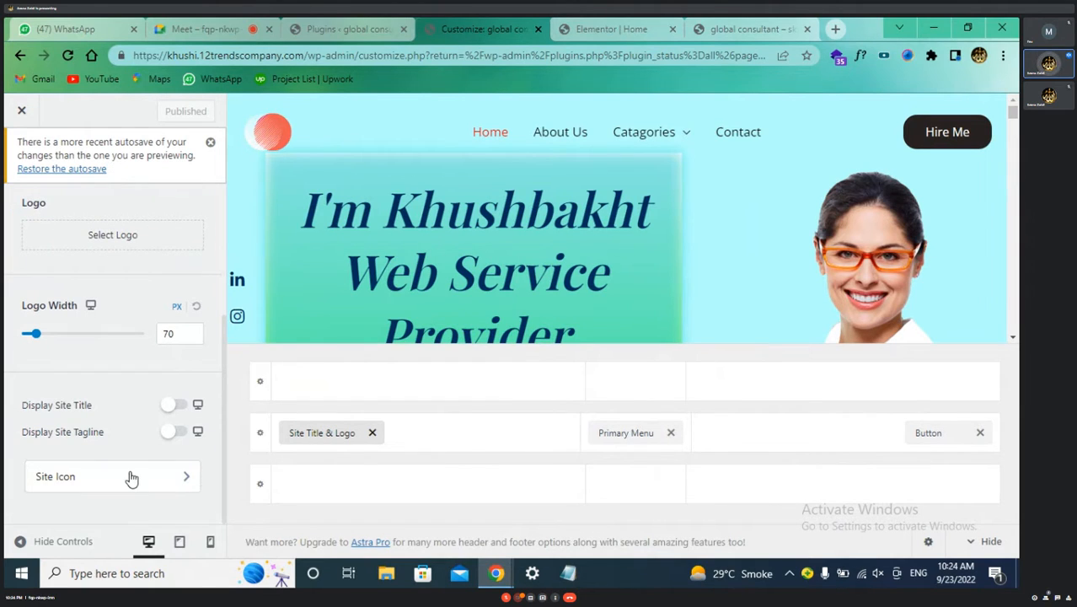
click(178, 408)
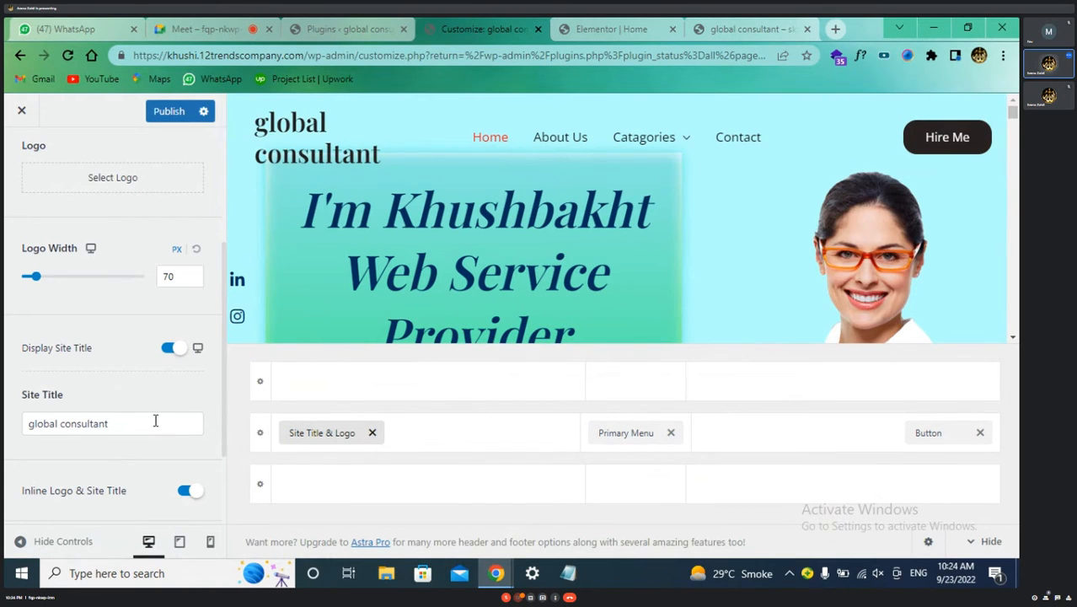
click(167, 349)
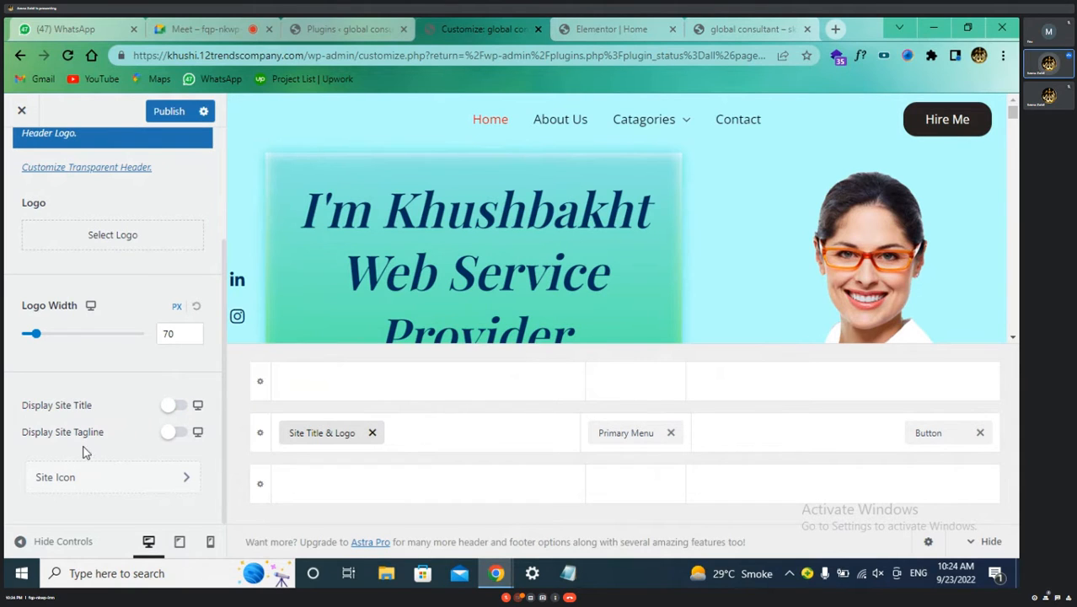
- Turn off Inline Logo & Site Title while the site tagline is displayed, and hide the tagline again
click(172, 433)
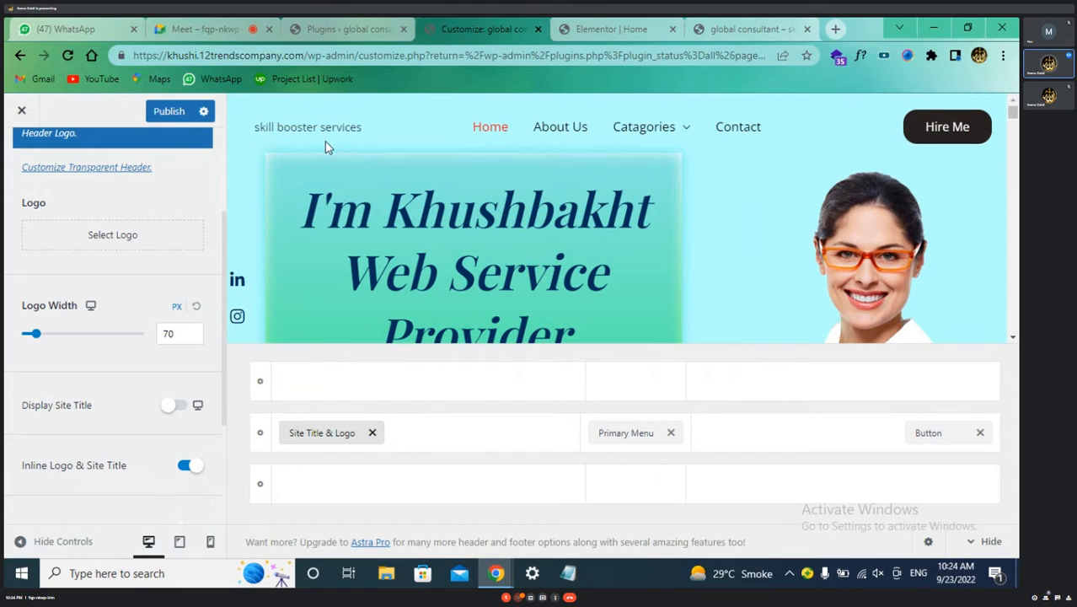
scroll(113, 459, down, 3)
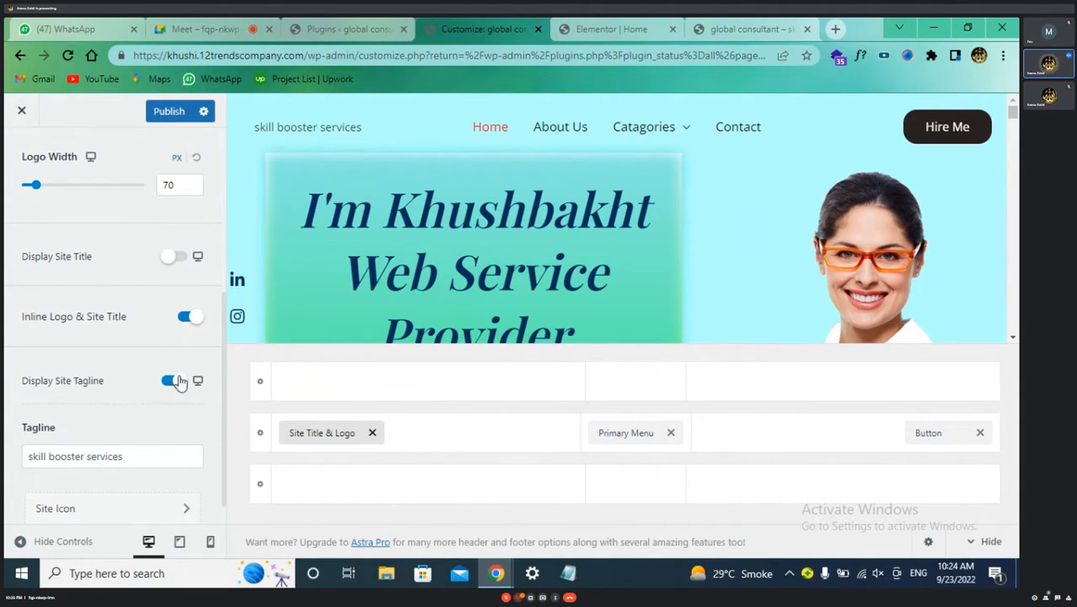
click(185, 317)
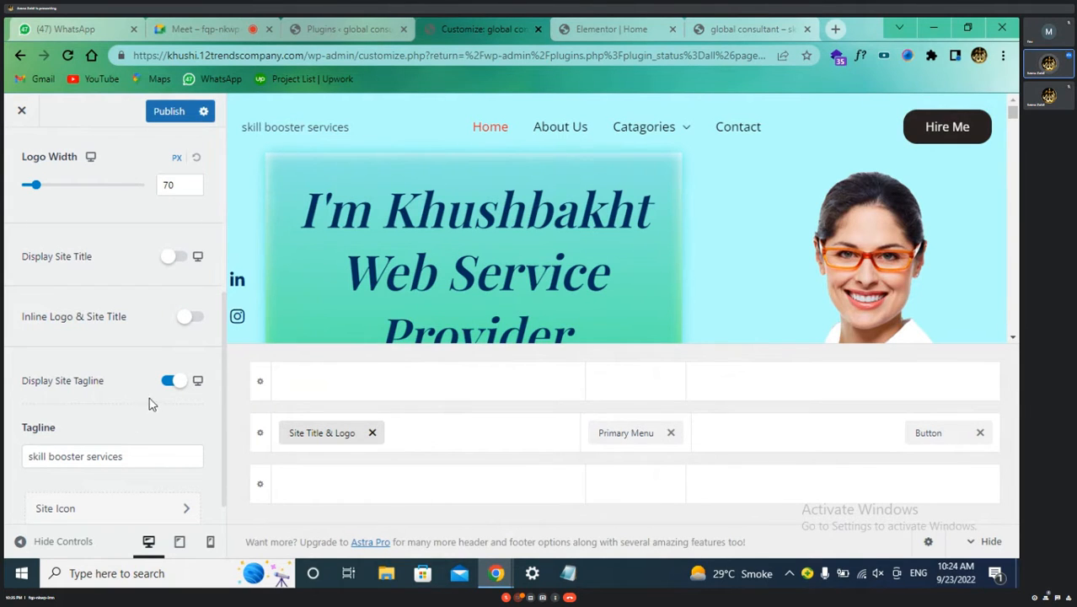
click(161, 386)
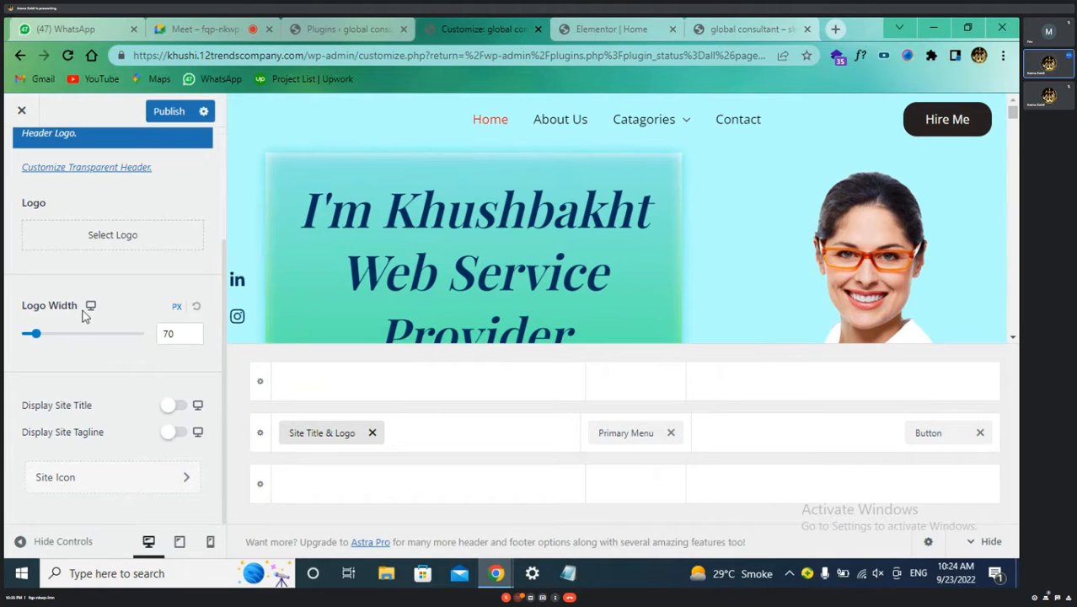
scroll(94, 299, up, 2)
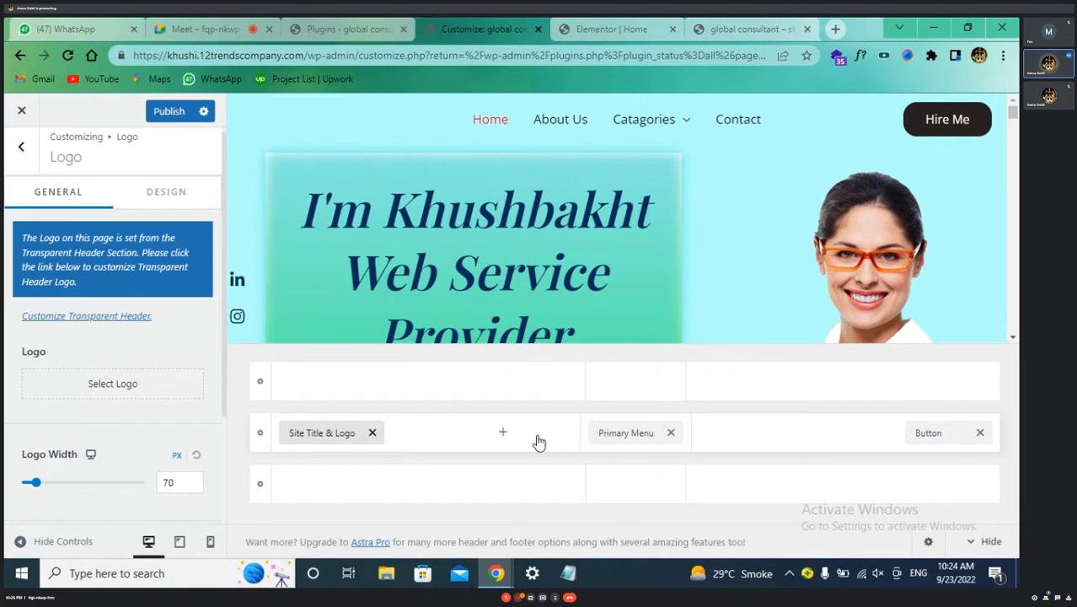
- Open the design settings of the header's Primary Menu
click(631, 433)
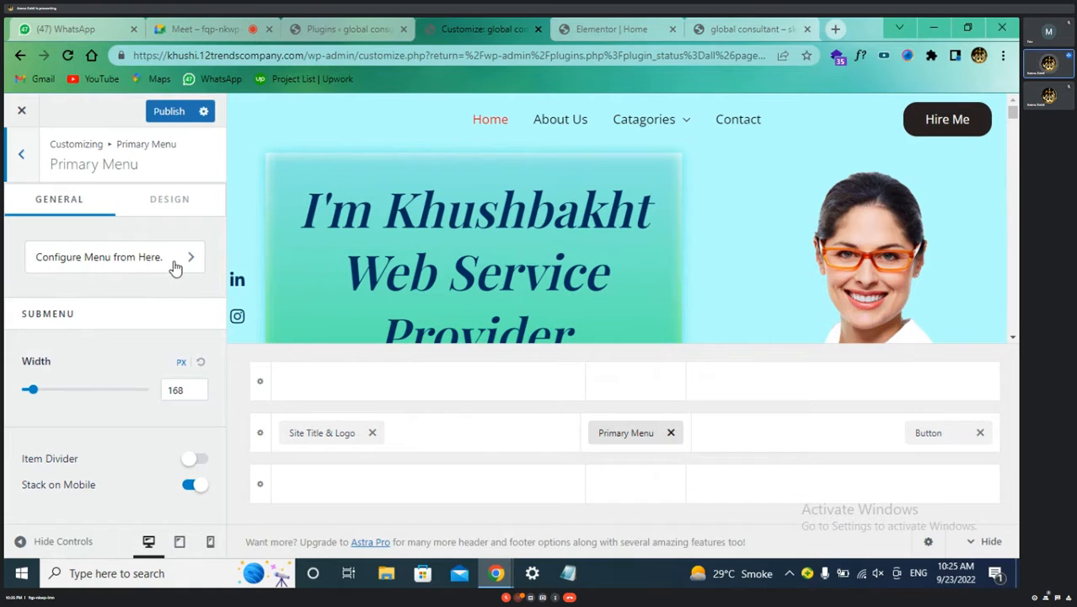
click(179, 198)
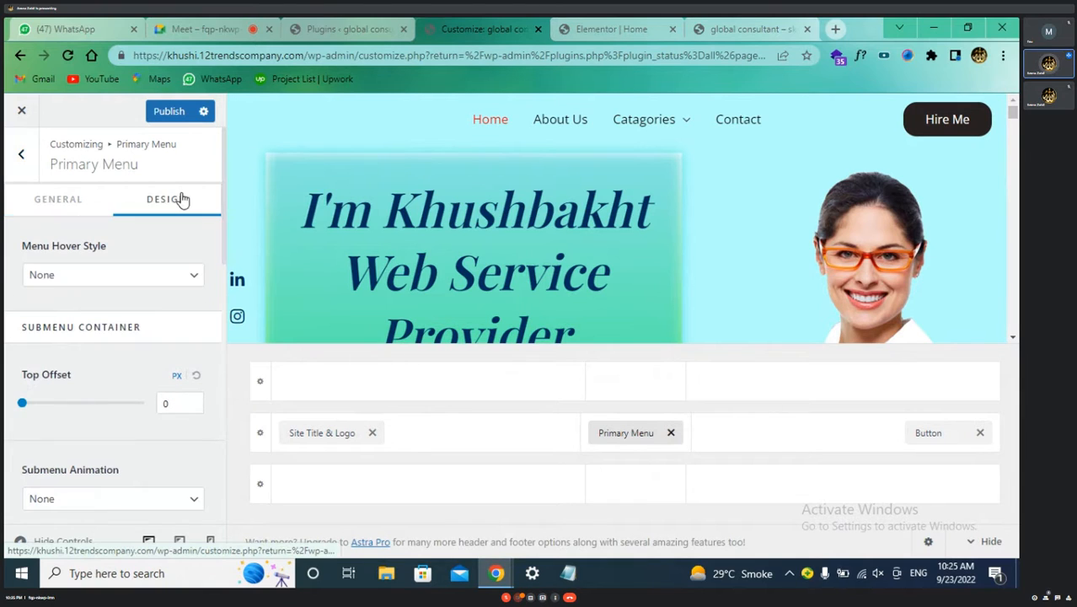
- Try a submenu Top Offset of 83, check the Catagories dropdown in the preview, and set the offset back to 0
scroll(141, 351, down, 2)
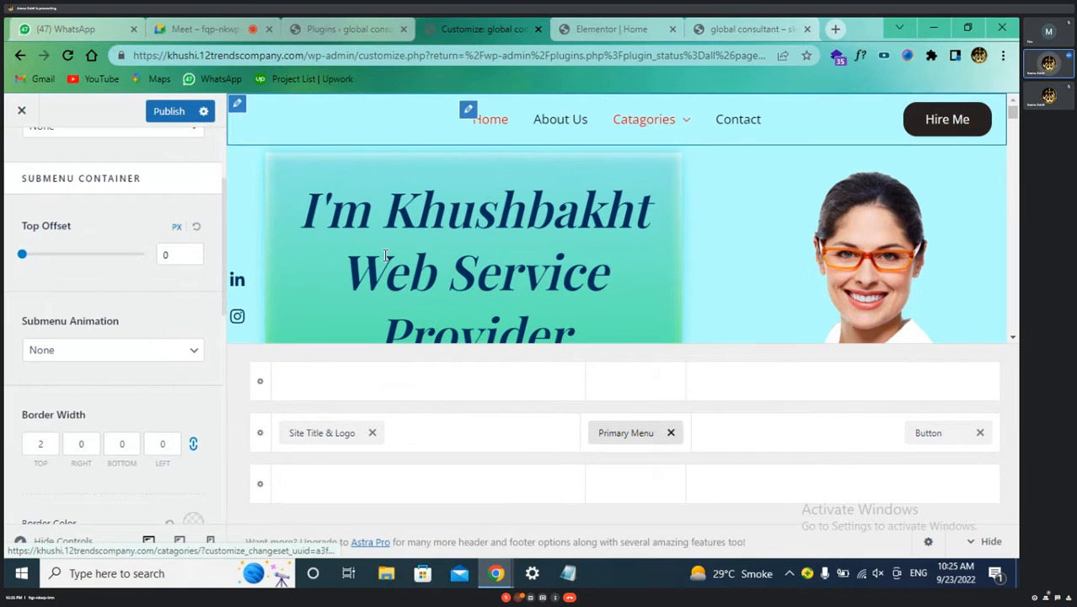
drag(22, 258, 73, 257)
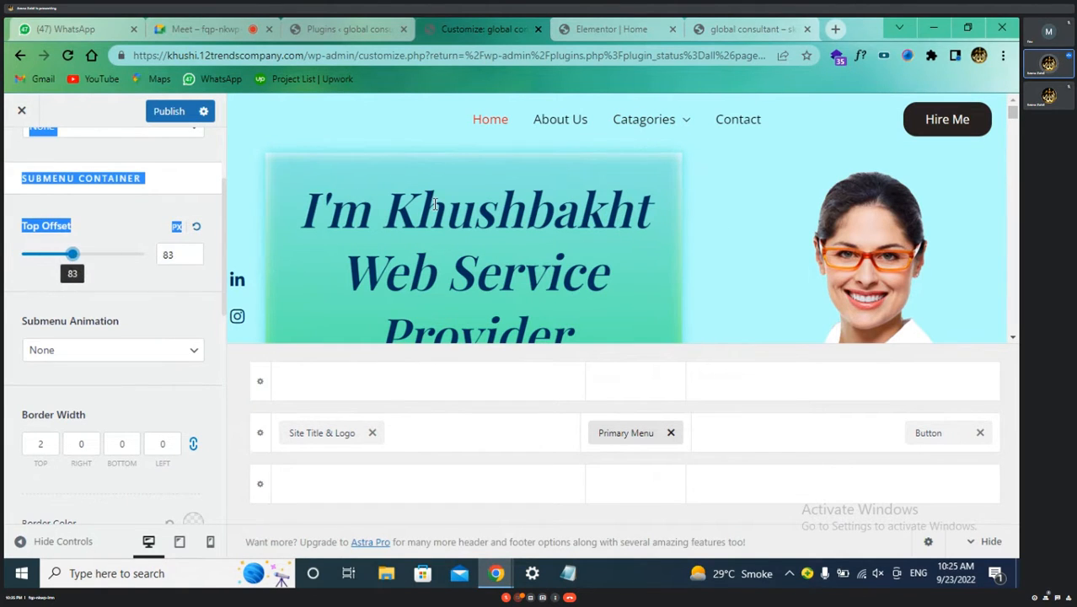
mouse_move(646, 127)
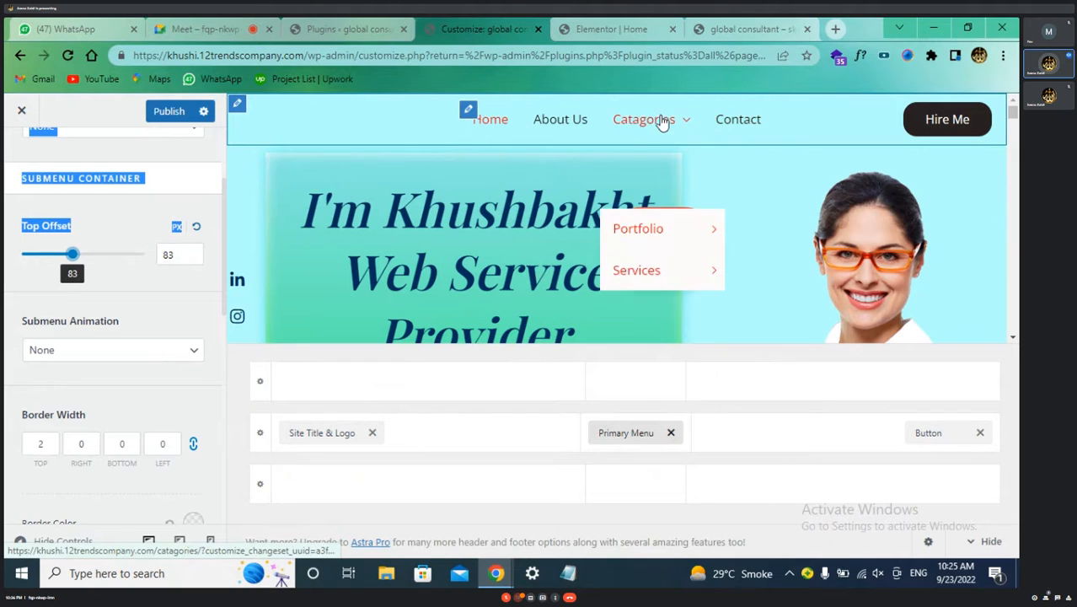
mouse_move(651, 257)
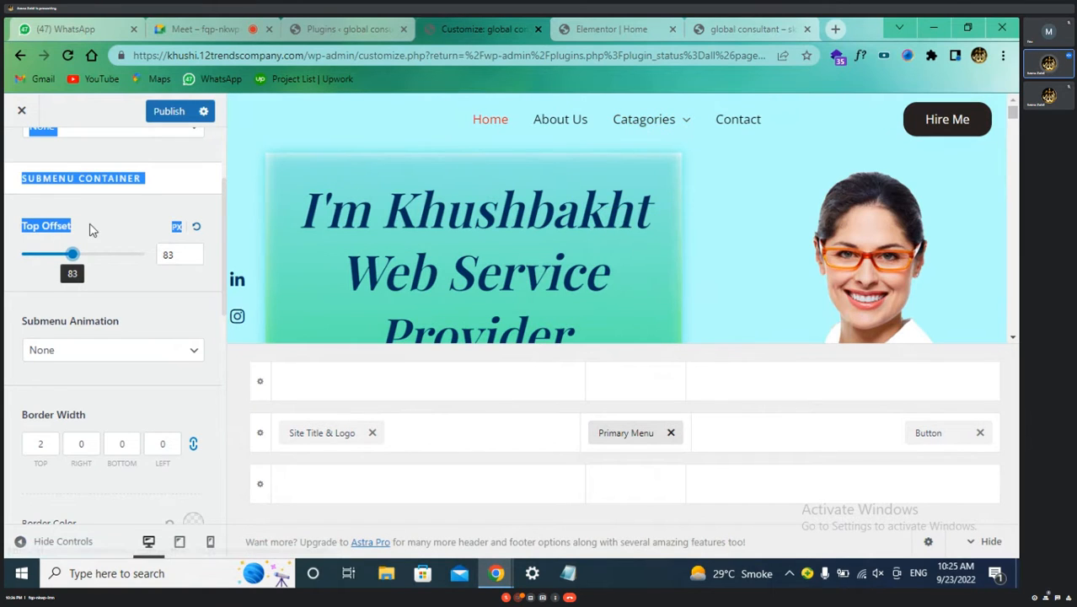
click(131, 226)
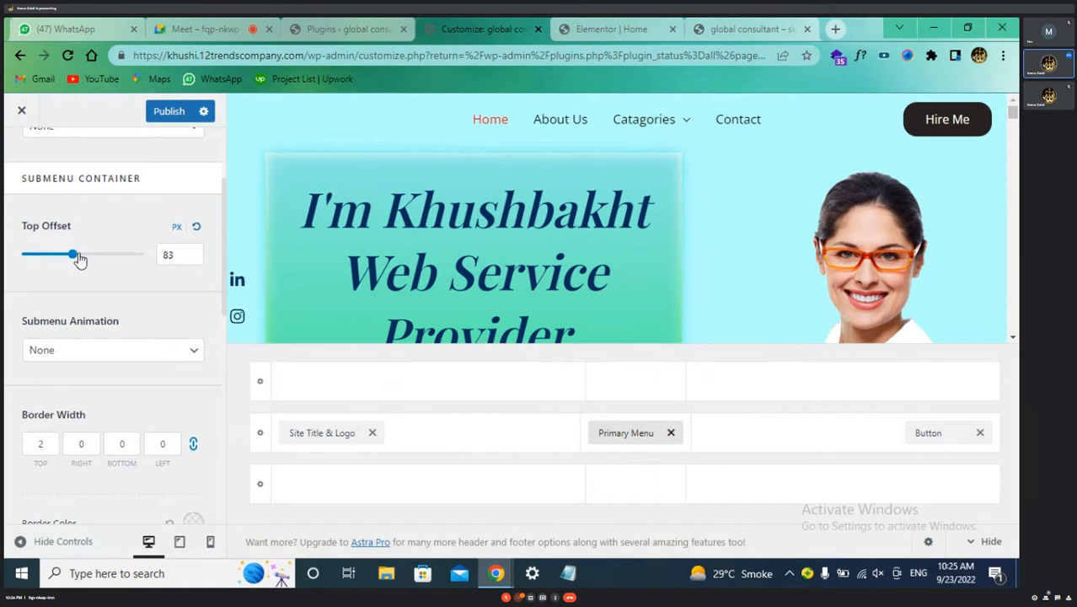
mouse_move(643, 121)
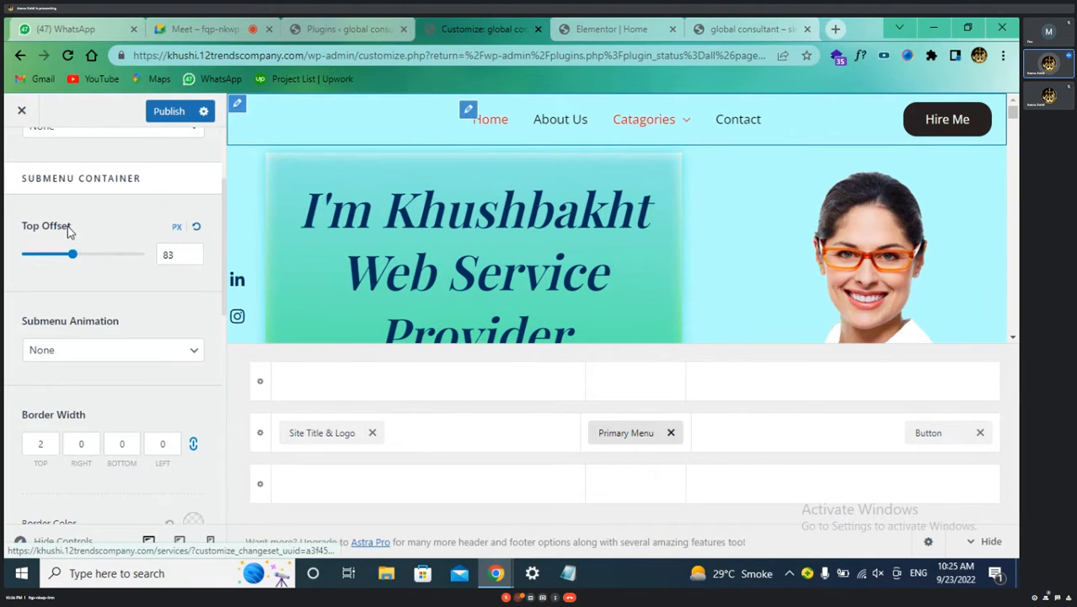
drag(72, 256, 20, 256)
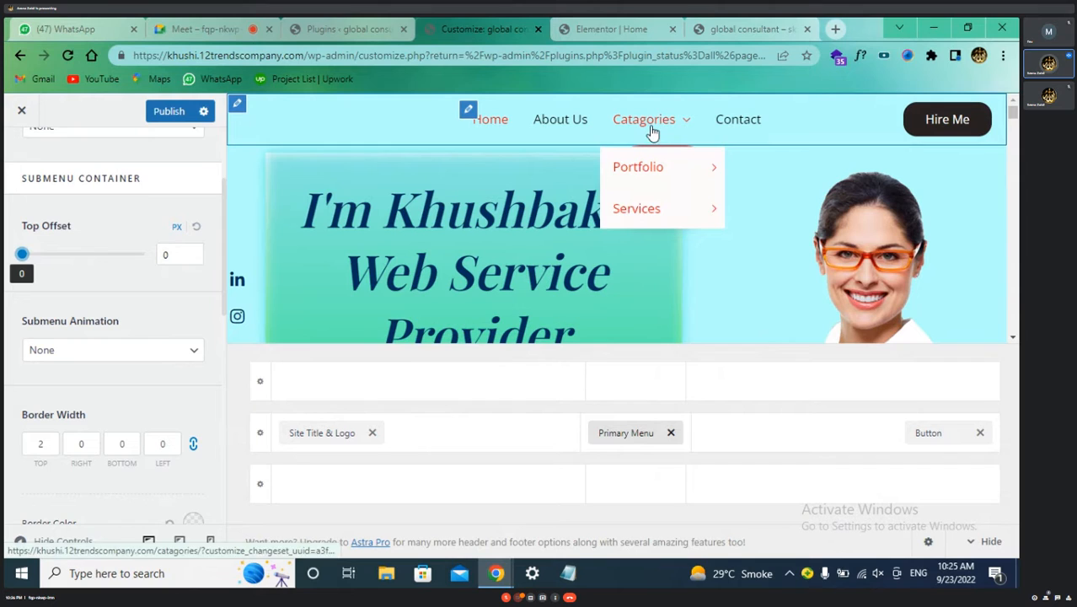
- Set the Primary Menu's Submenu Animation to Slide Down and publish the changes
scroll(76, 323, down, 1)
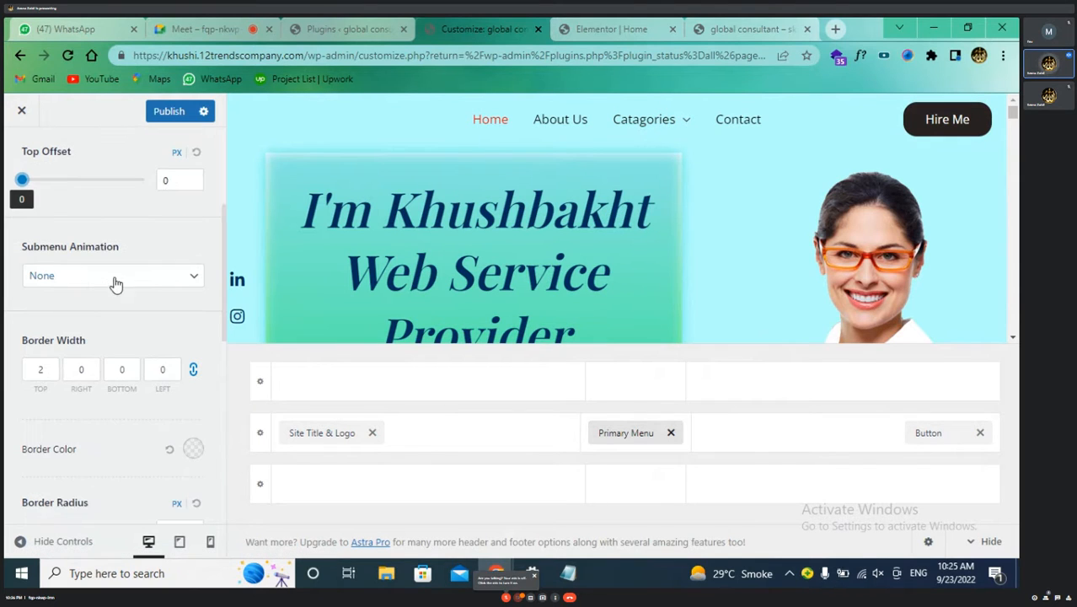
click(189, 280)
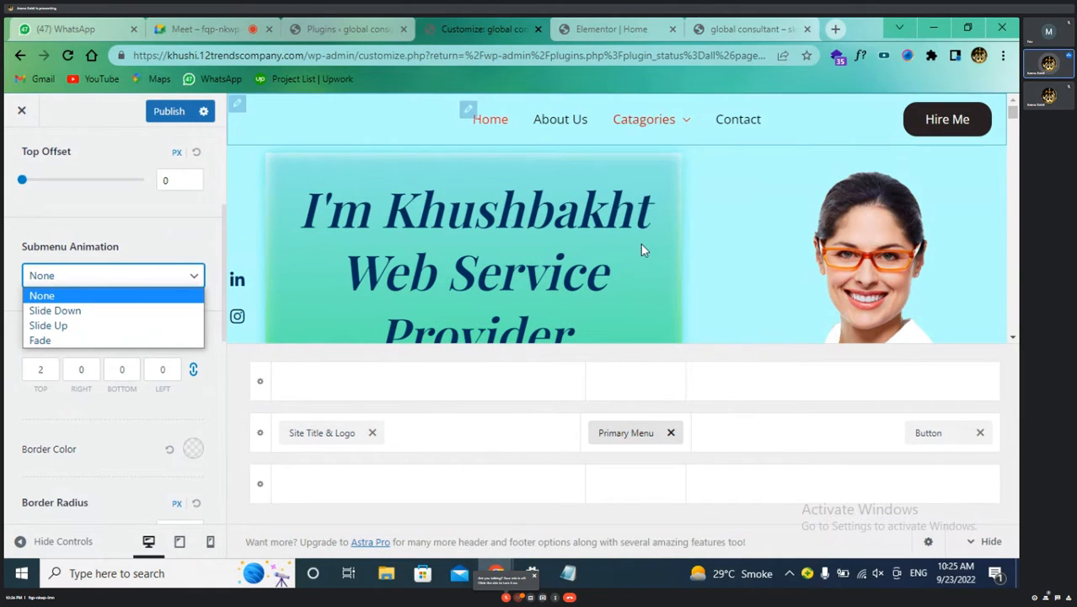
mouse_move(653, 120)
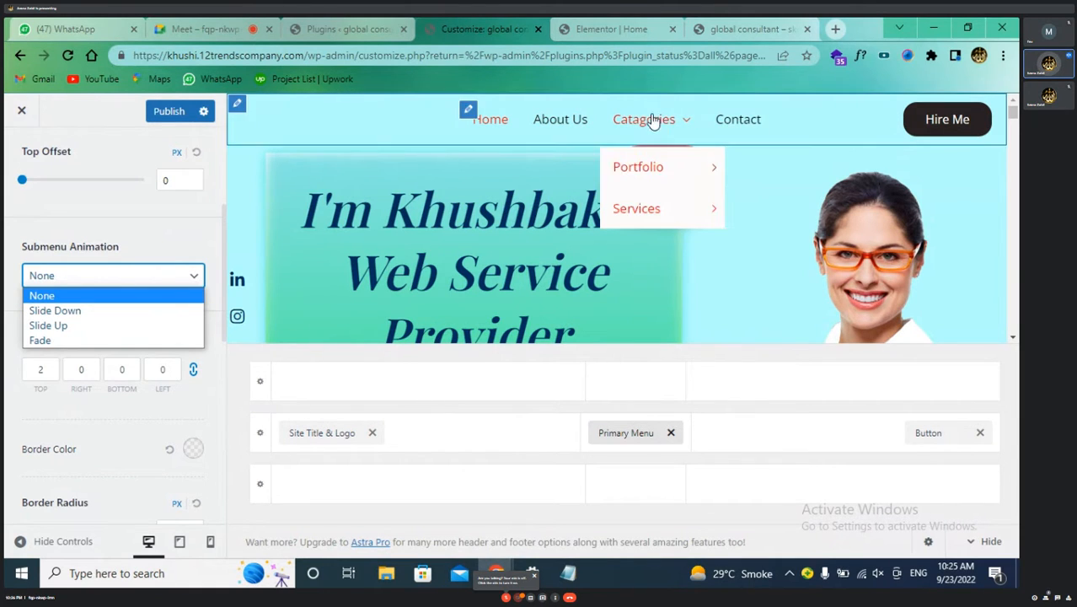
click(108, 312)
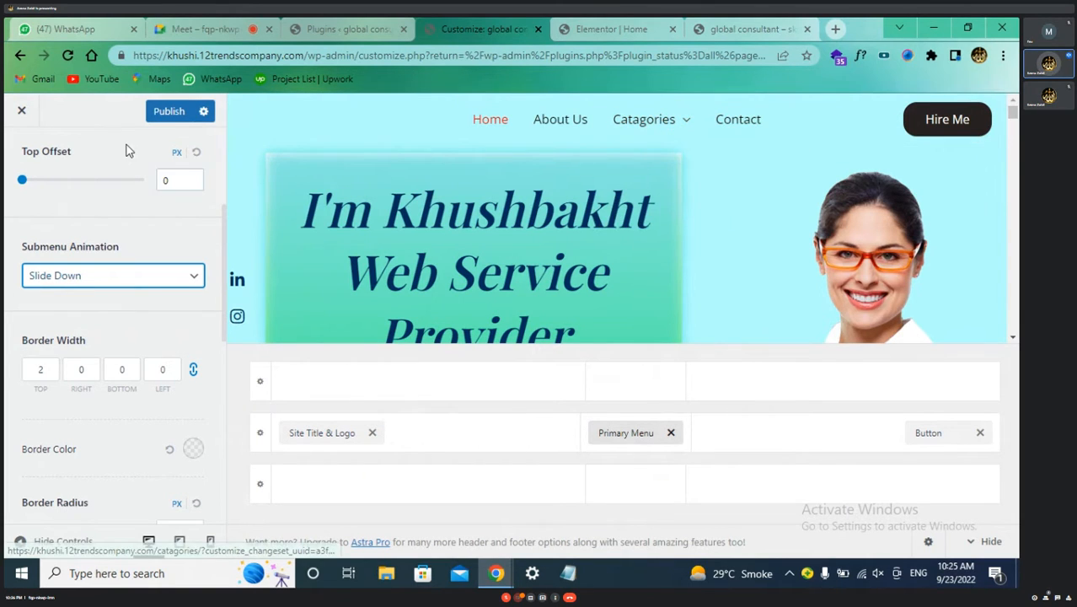
click(168, 110)
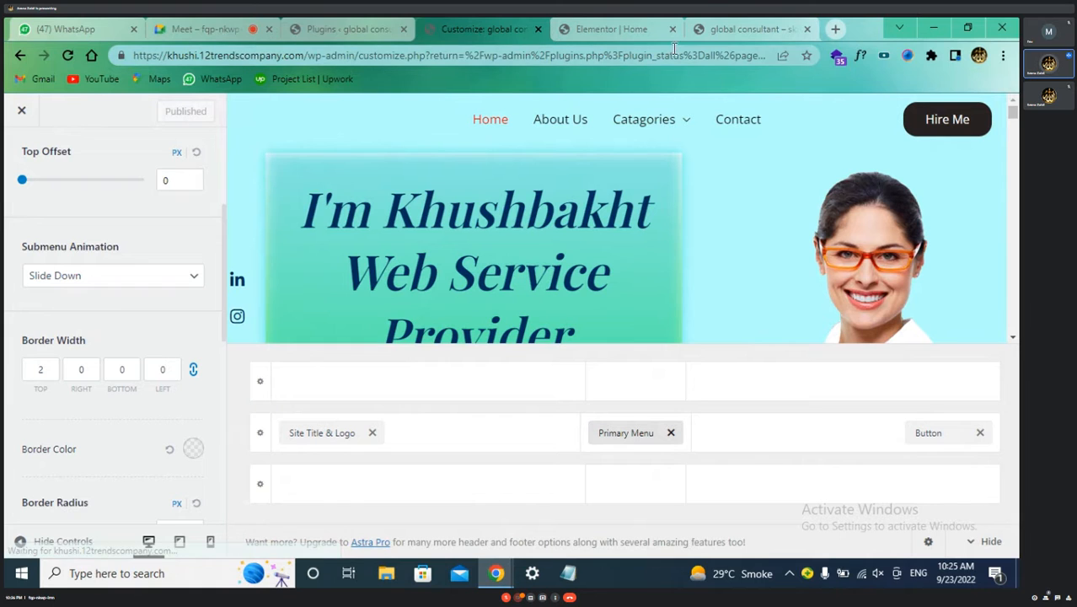
- Reload the live site's home page and check how the Catagories dropdown and its Services submenu open
click(752, 32)
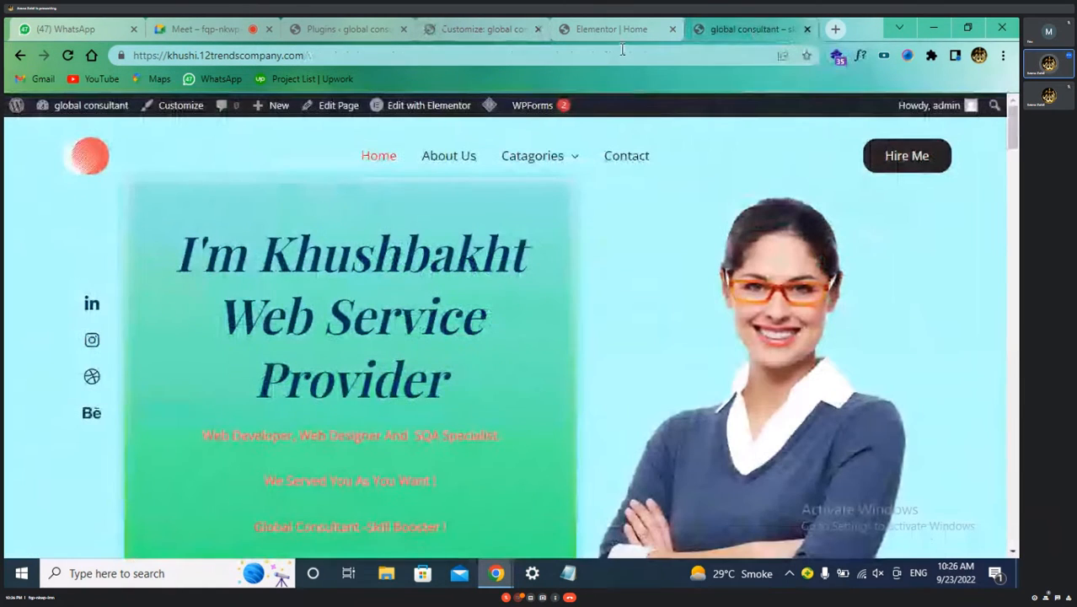
click(66, 57)
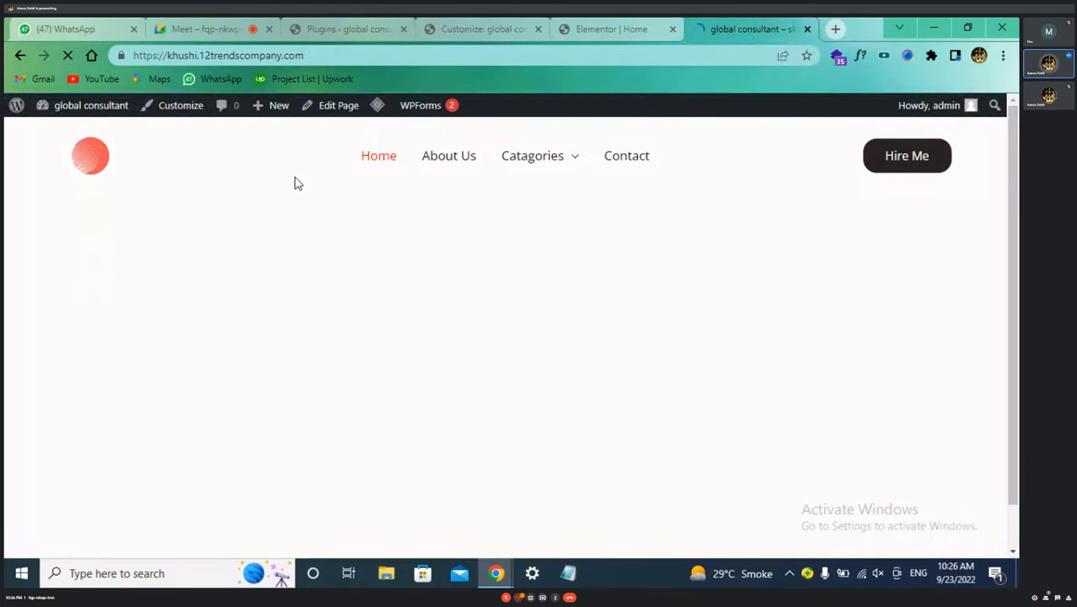
mouse_move(538, 167)
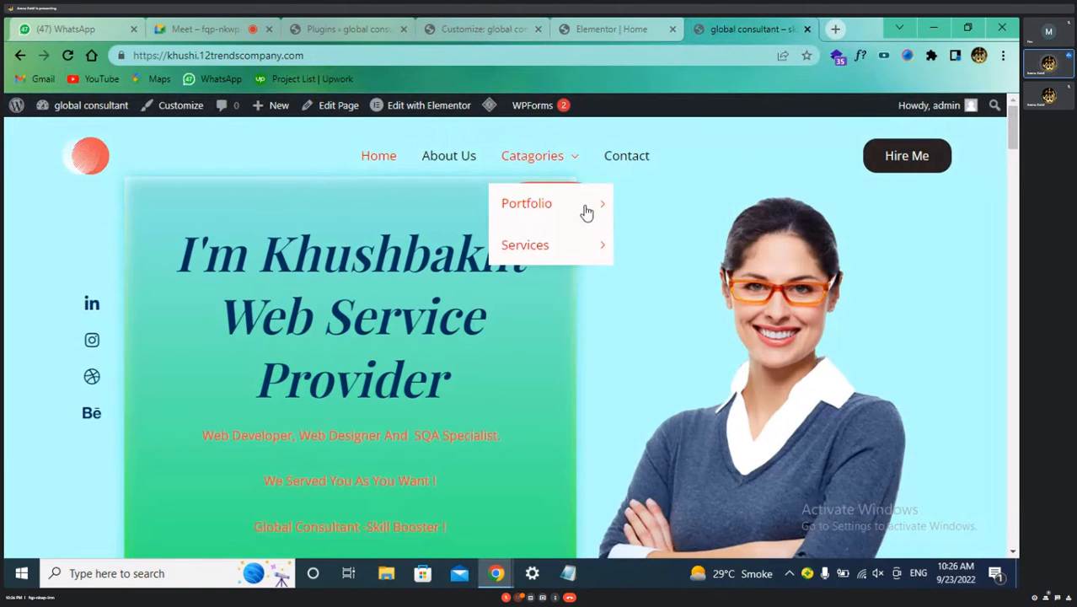
mouse_move(596, 221)
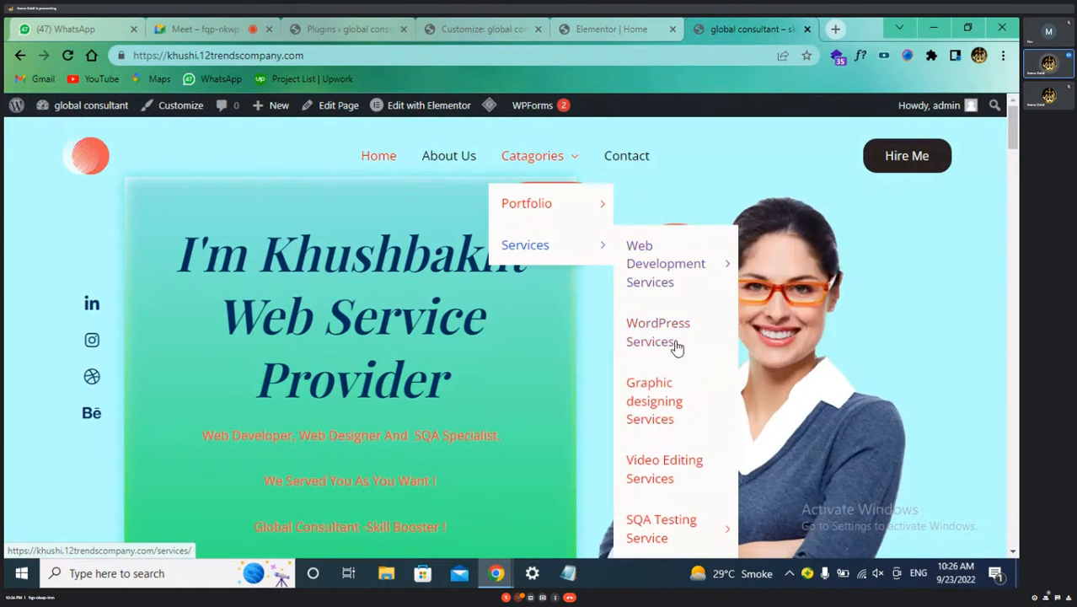
- Return to the Customizer and set the Primary Menu's Submenu Animation to Slide Up
click(598, 27)
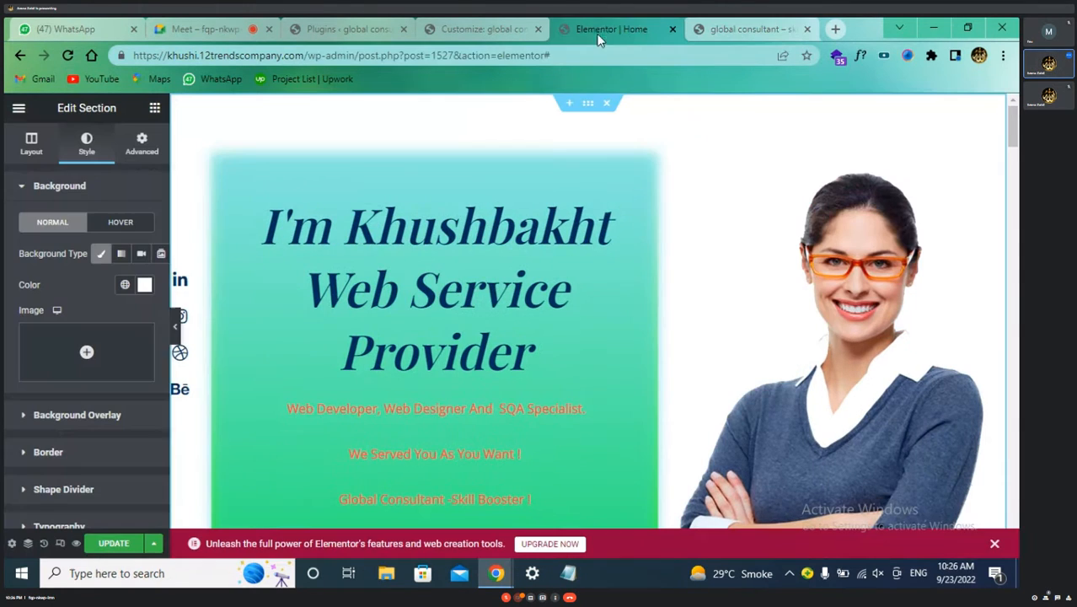
click(478, 23)
click(171, 280)
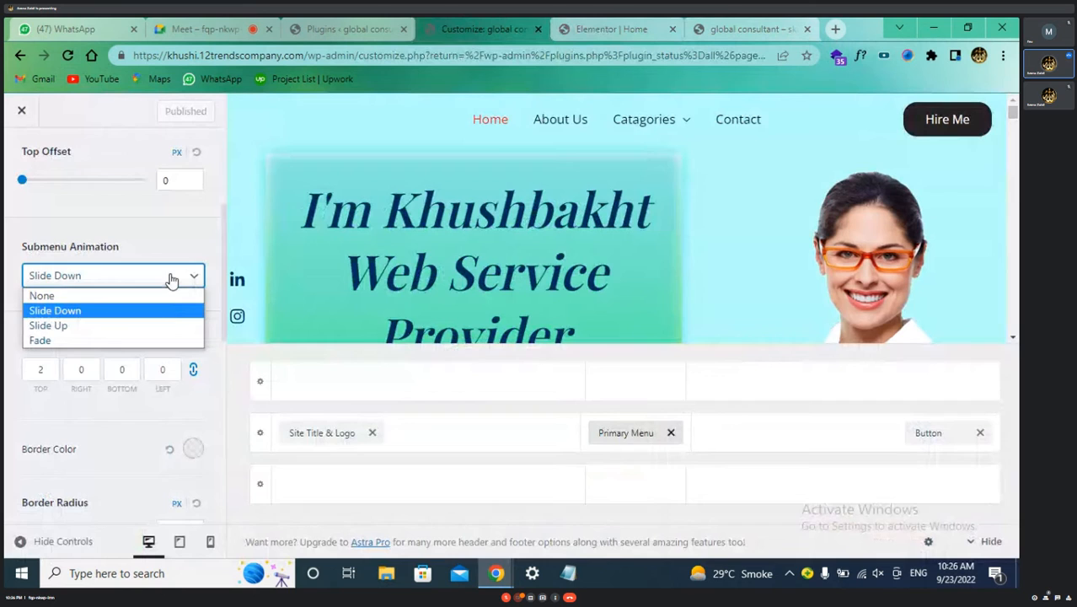
click(165, 331)
- Try a submenu Border Radius of 27 px, and then set it to 106 px
scroll(165, 337, down, 2)
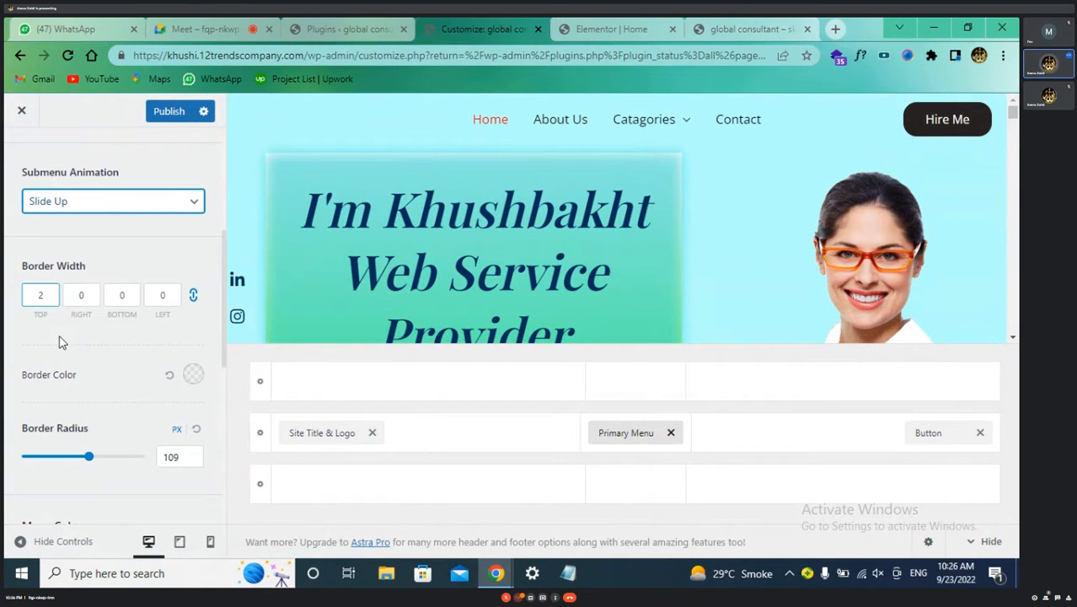
scroll(99, 432, down, 2)
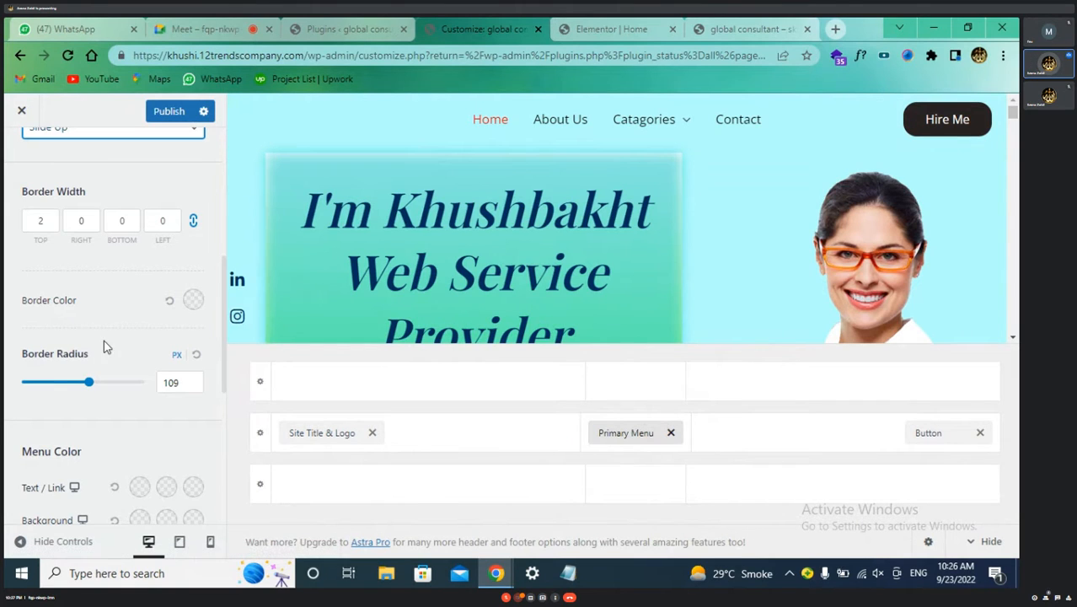
drag(90, 385, 38, 384)
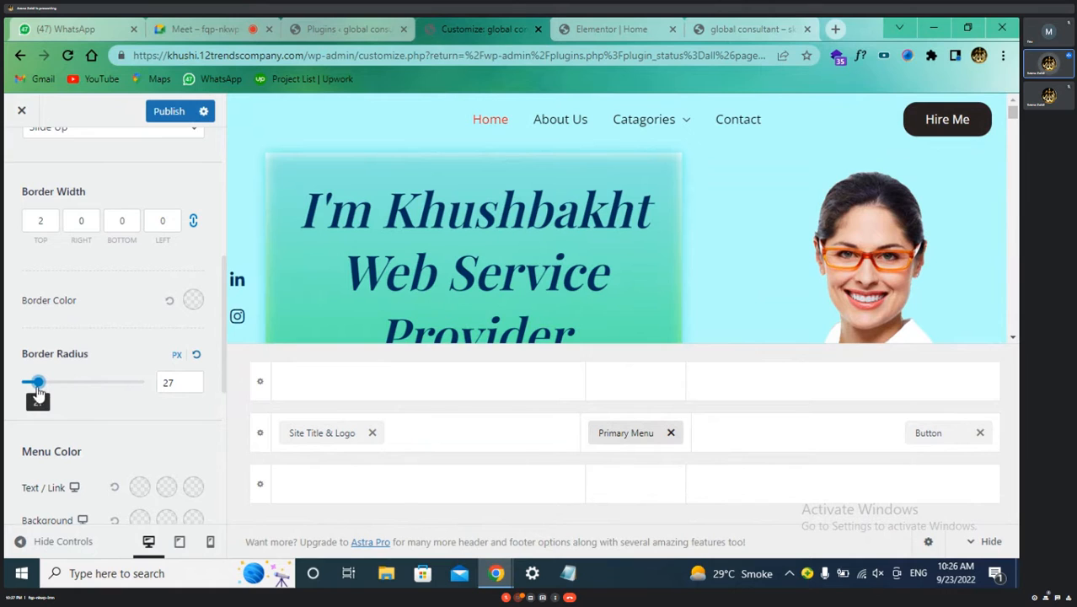
drag(39, 385, 88, 387)
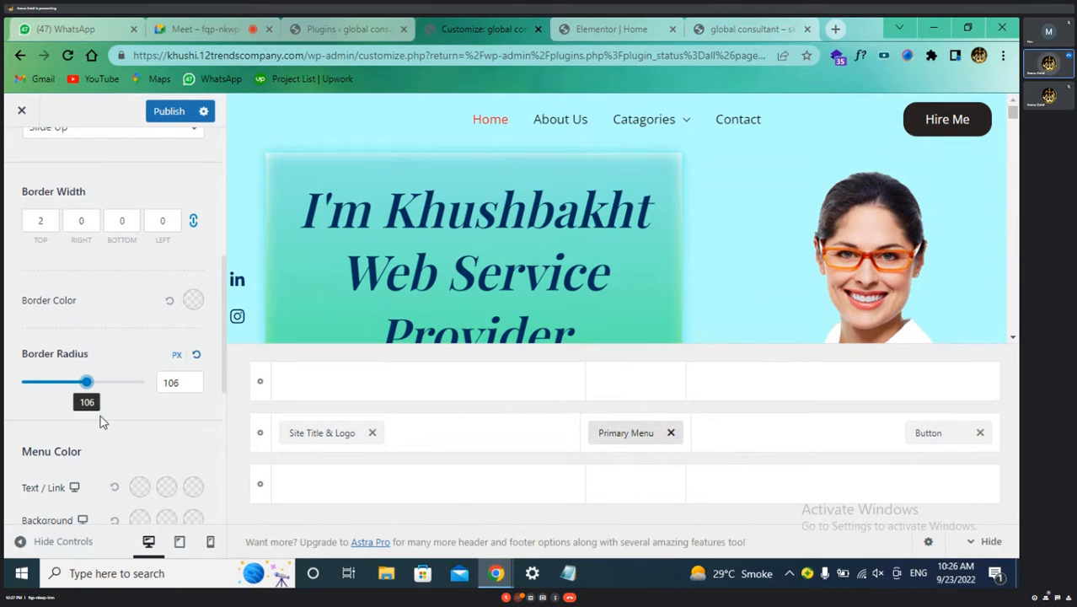
- Review the Primary Menu's remaining design settings for menu color, font, spacing and margin
scroll(97, 420, down, 1)
scroll(152, 431, down, 4)
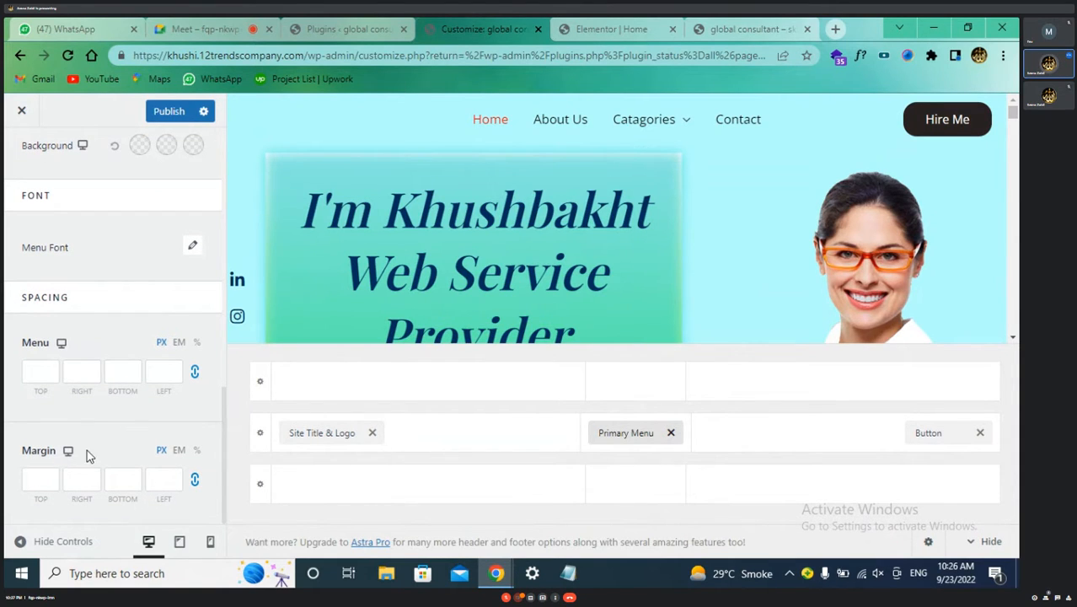
click(118, 476)
scroll(118, 474, up, 1)
scroll(118, 474, up, 6)
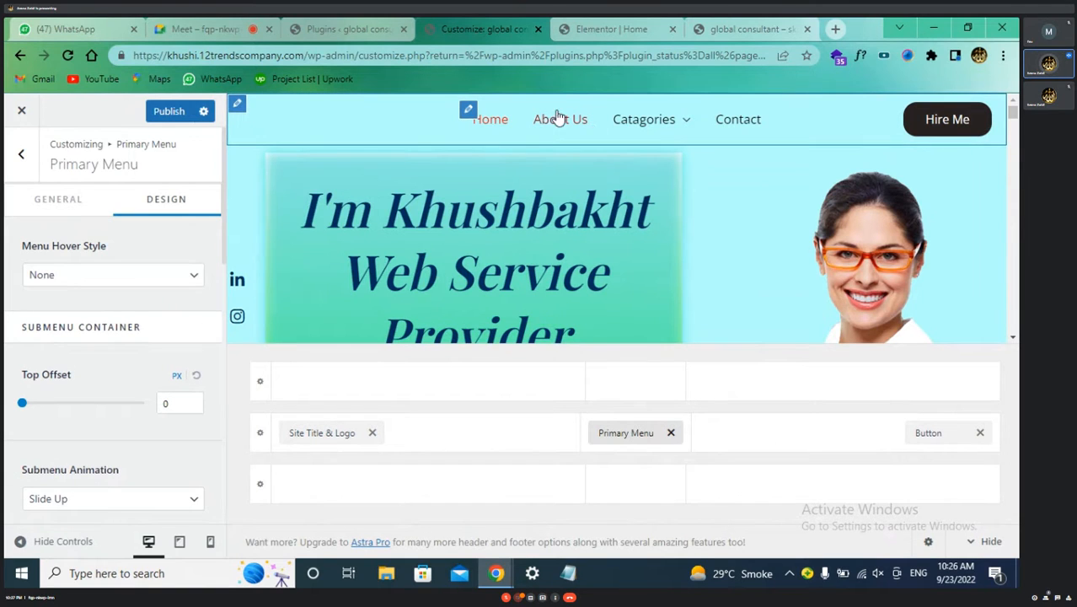
- Open the header Button's settings and review its design options for colors, font, border, padding and margin
click(23, 159)
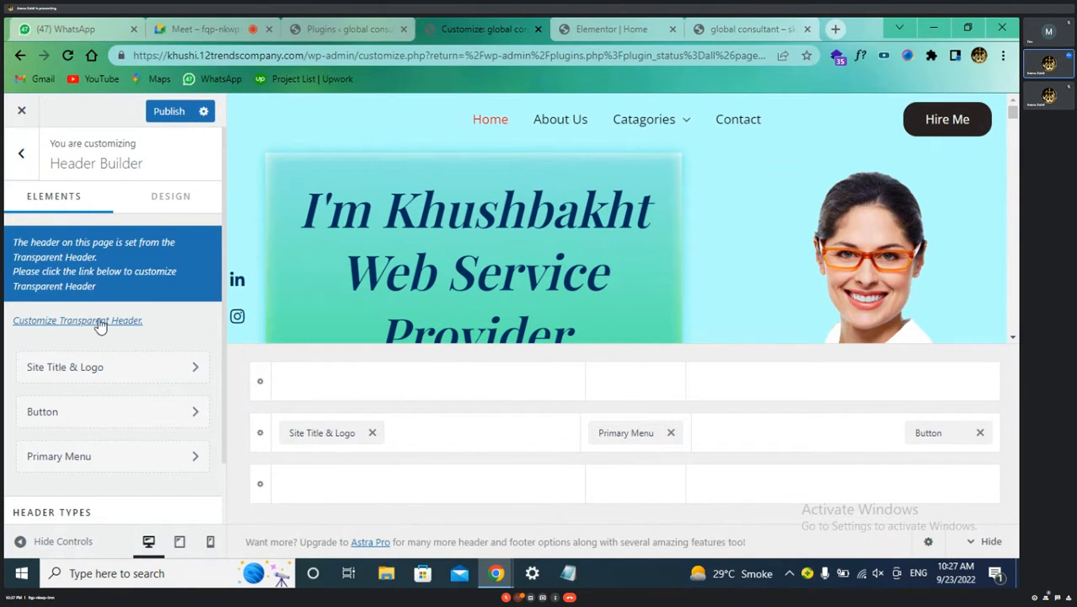
click(928, 437)
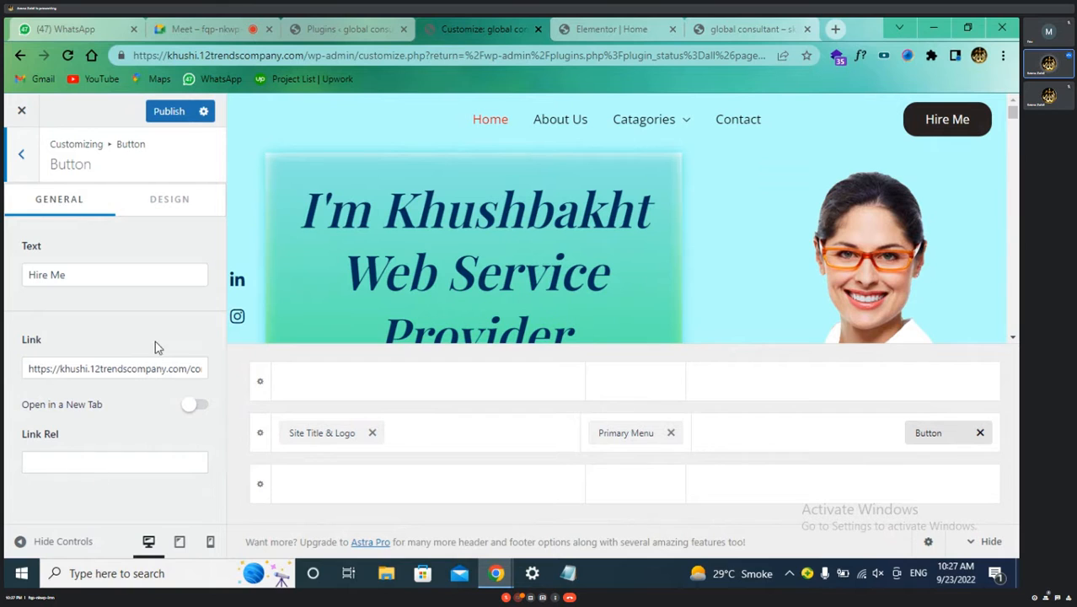
click(208, 213)
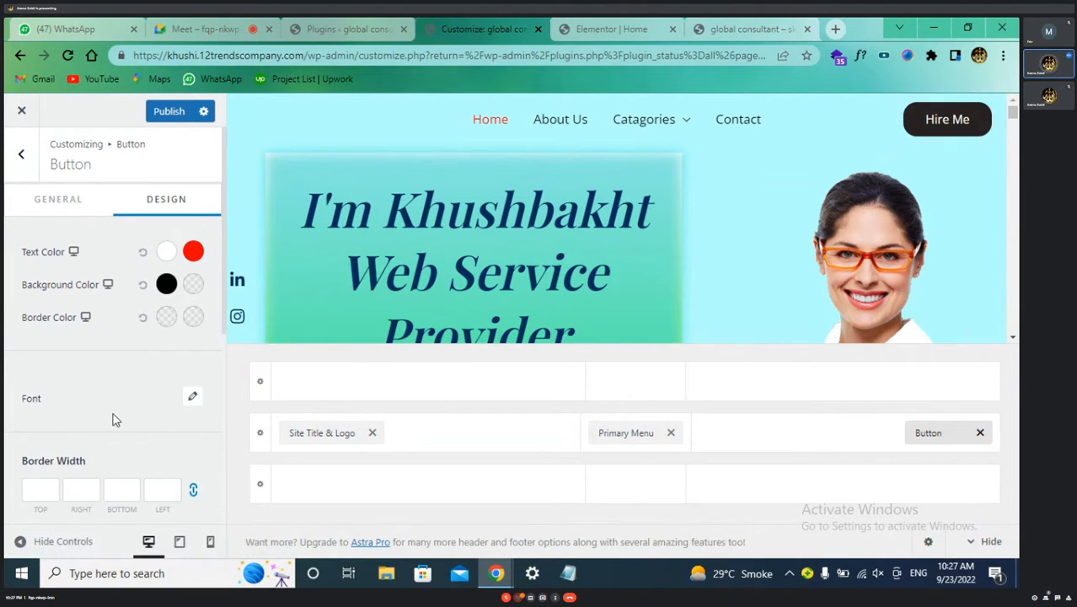
scroll(113, 413, down, 3)
scroll(149, 312, down, 2)
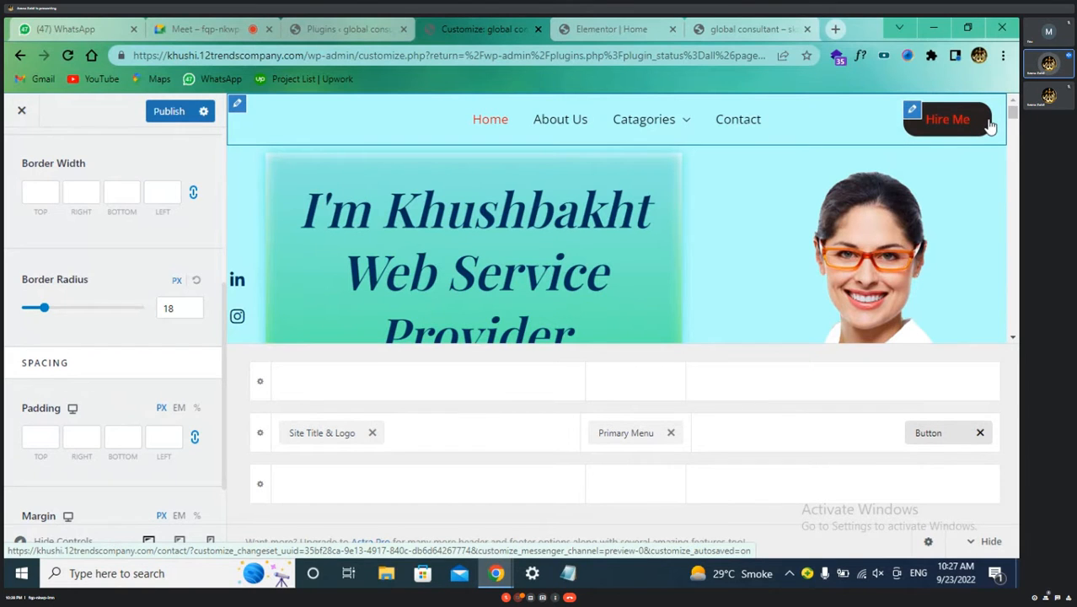
scroll(75, 337, down, 1)
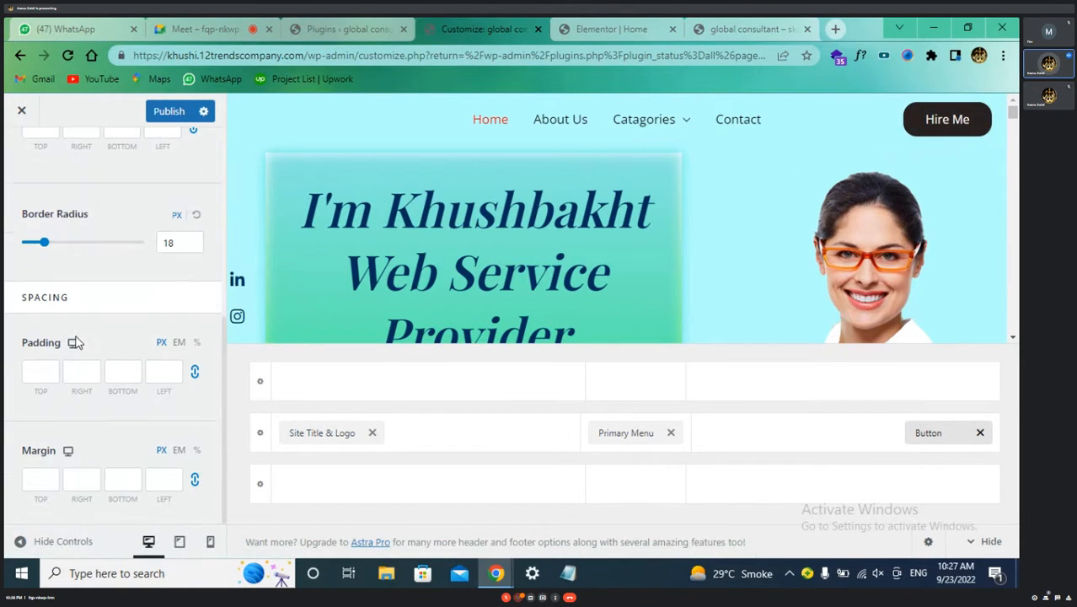
click(36, 372)
scroll(160, 381, up, 5)
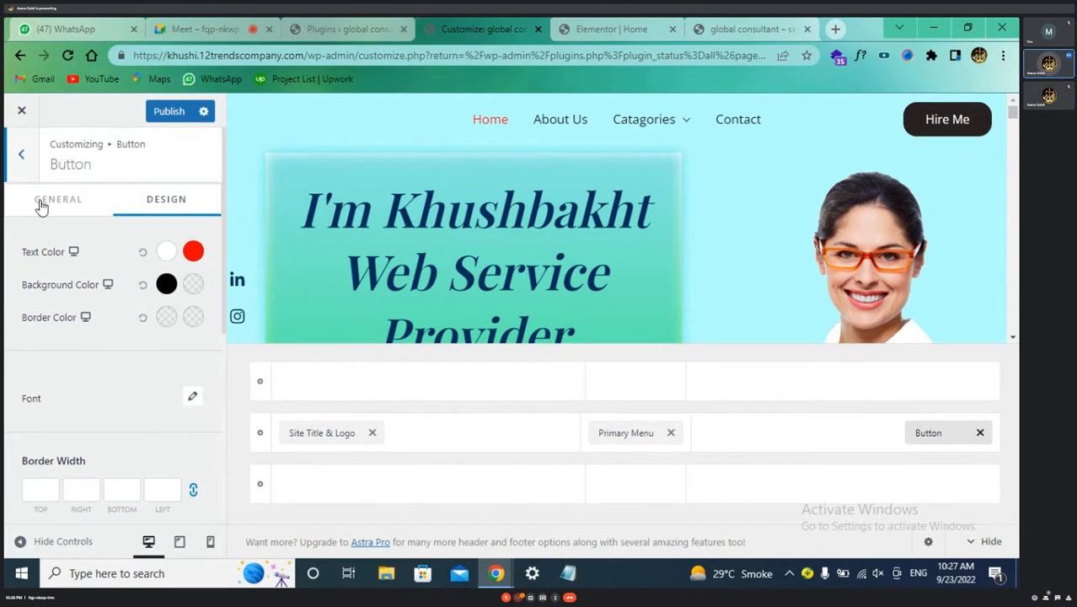
- Open the Transparent Header settings from the Header Builder and look through the general options
click(22, 155)
click(114, 321)
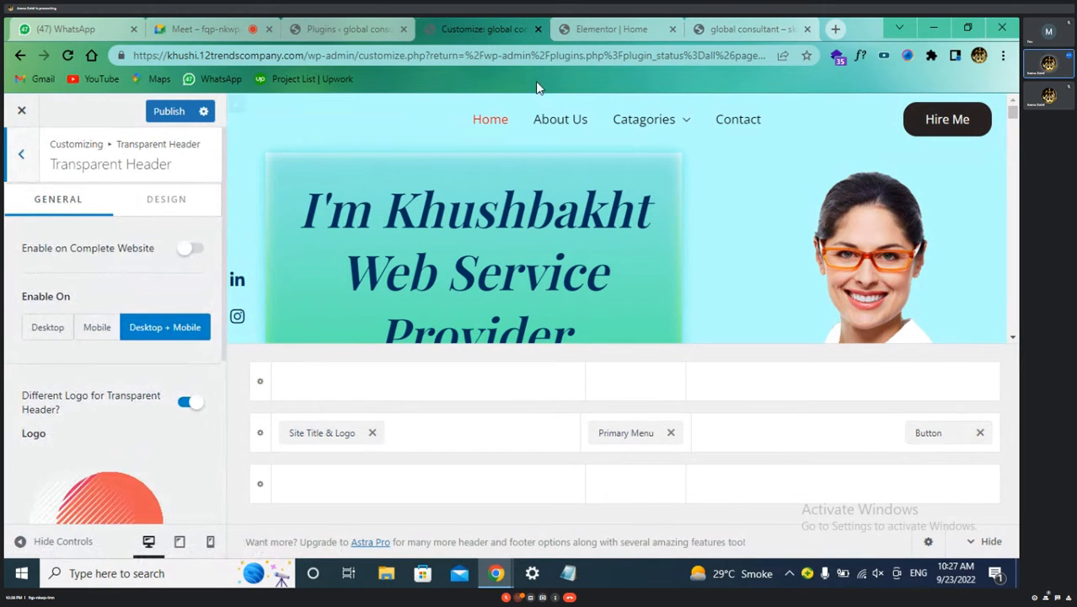
scroll(93, 324, down, 2)
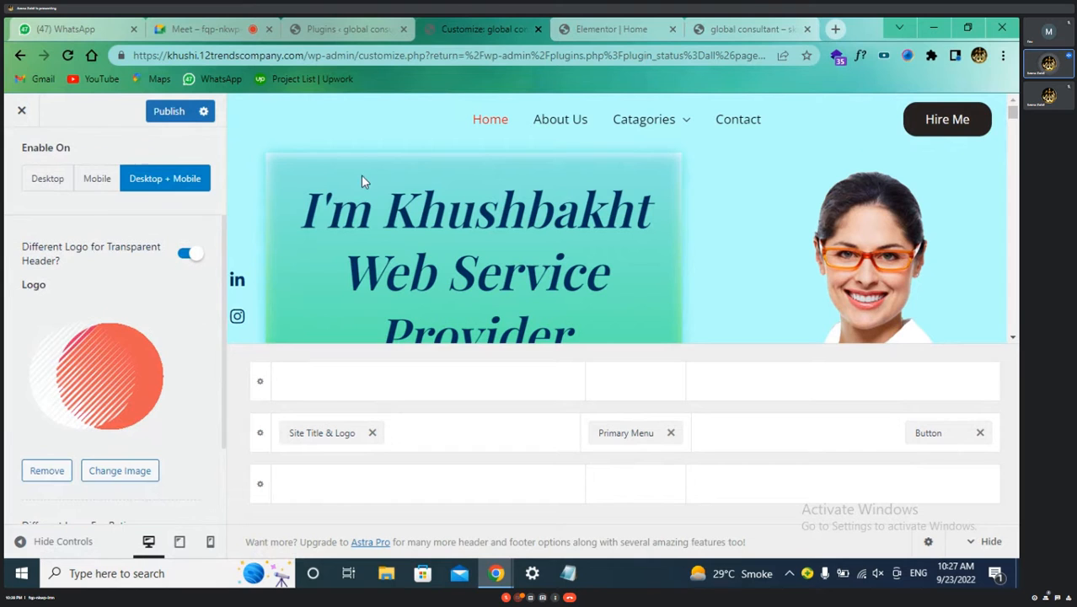
scroll(368, 172, down, 5)
scroll(368, 172, up, 5)
- Replace the transparent header's logo with the circular Quality Assurance diagram from the media library
click(140, 472)
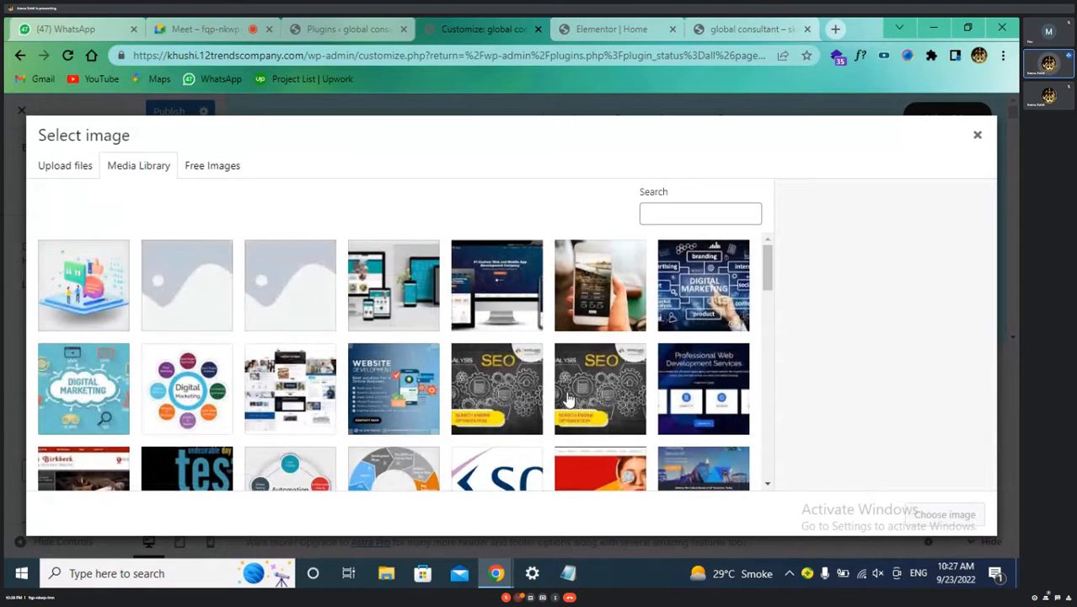
scroll(522, 363, down, 3)
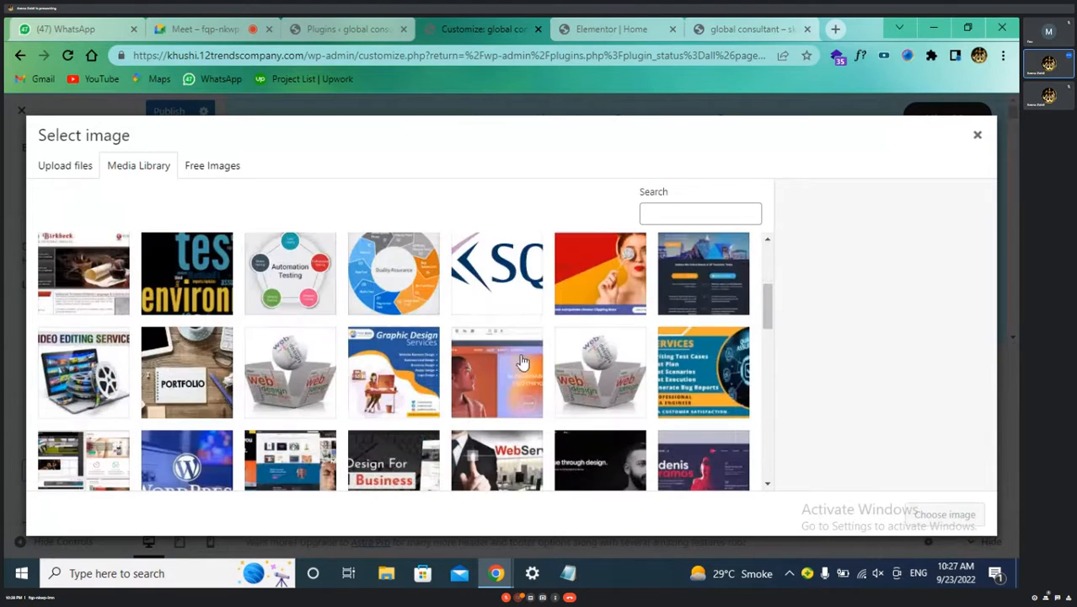
click(421, 288)
click(927, 515)
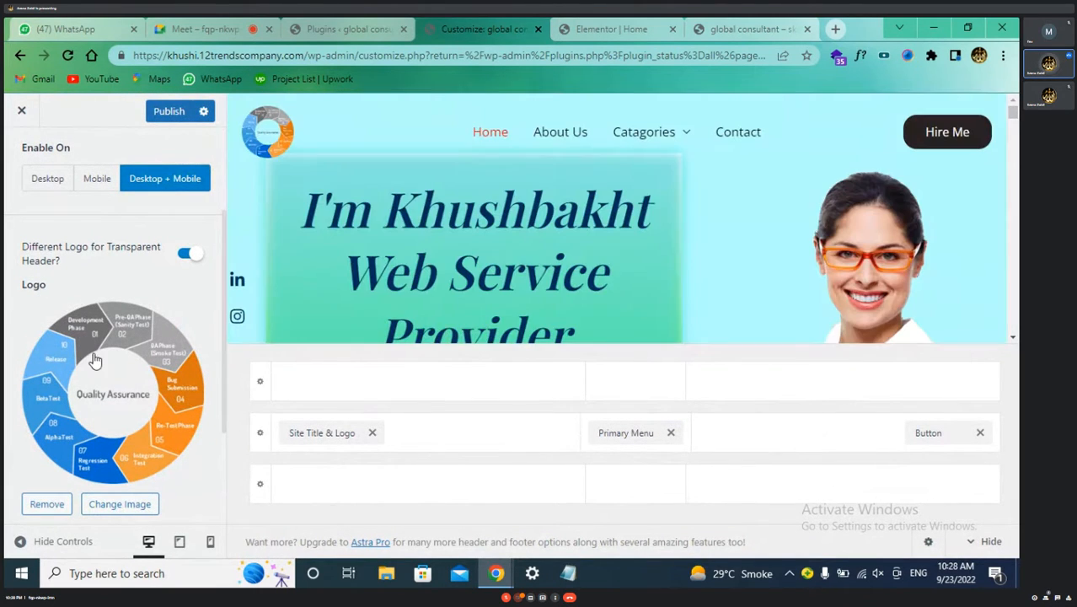
- Set the transparent header's logo width to 68 px and check the header in the preview
scroll(93, 363, down, 1)
scroll(95, 375, down, 2)
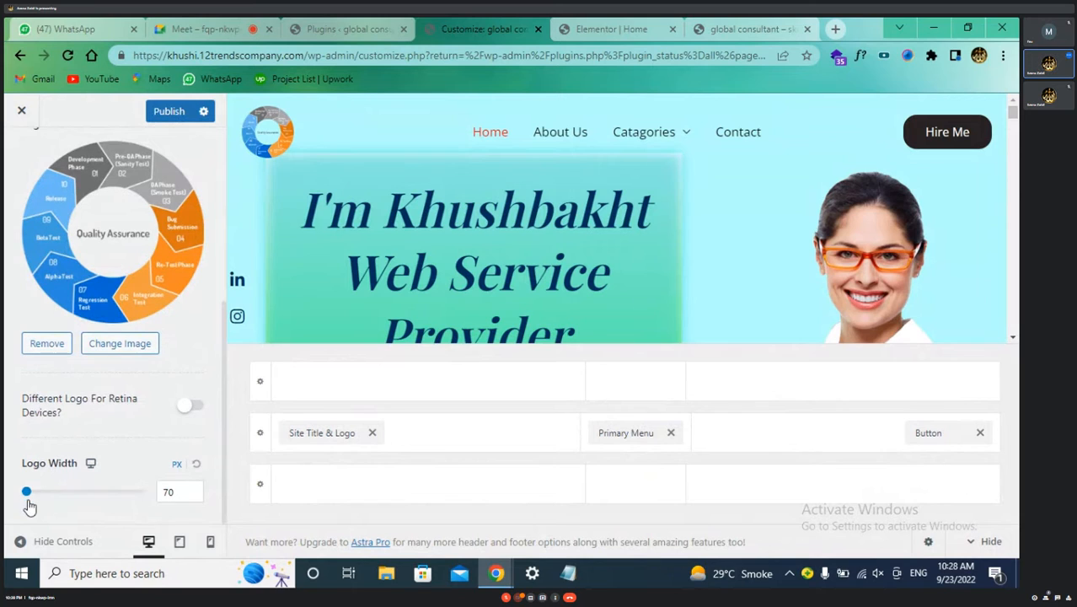
mouse_move(27, 499)
mouse_down()
mouse_move(41, 495)
mouse_move(29, 496)
mouse_up()
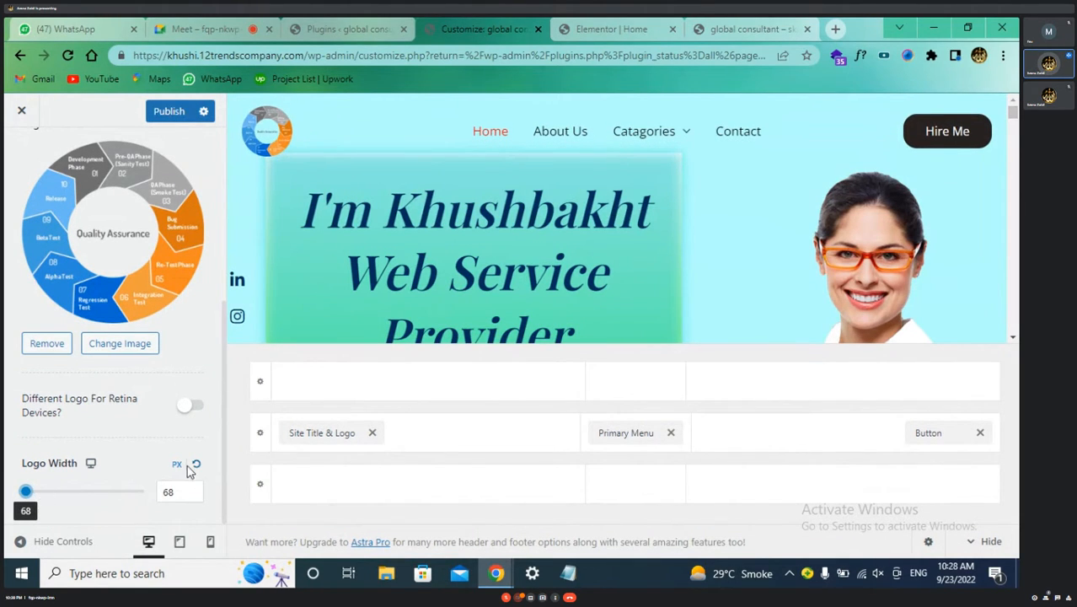
click(25, 311)
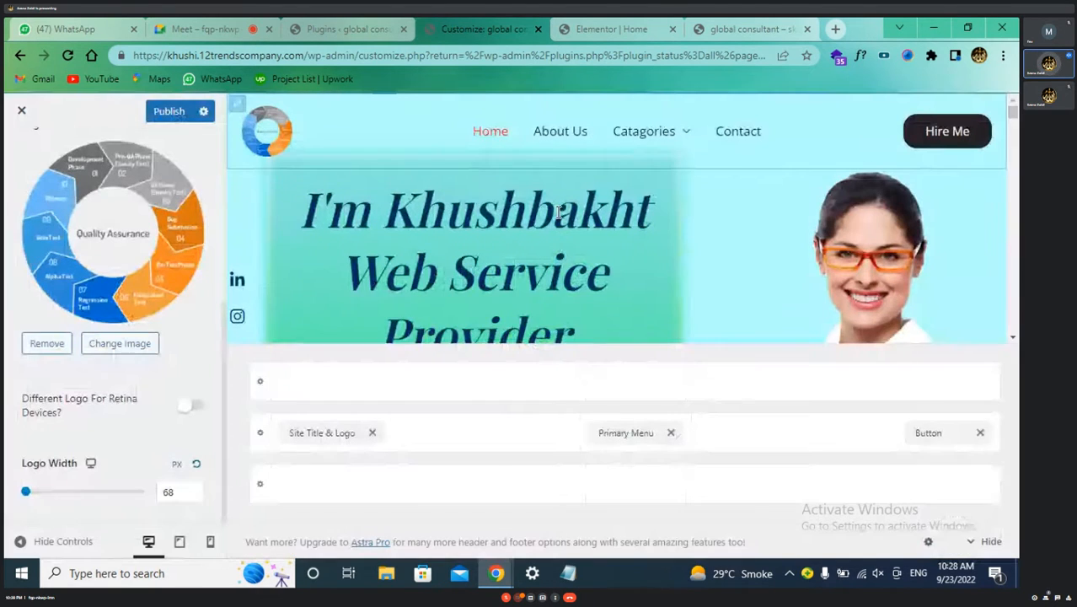
click(977, 135)
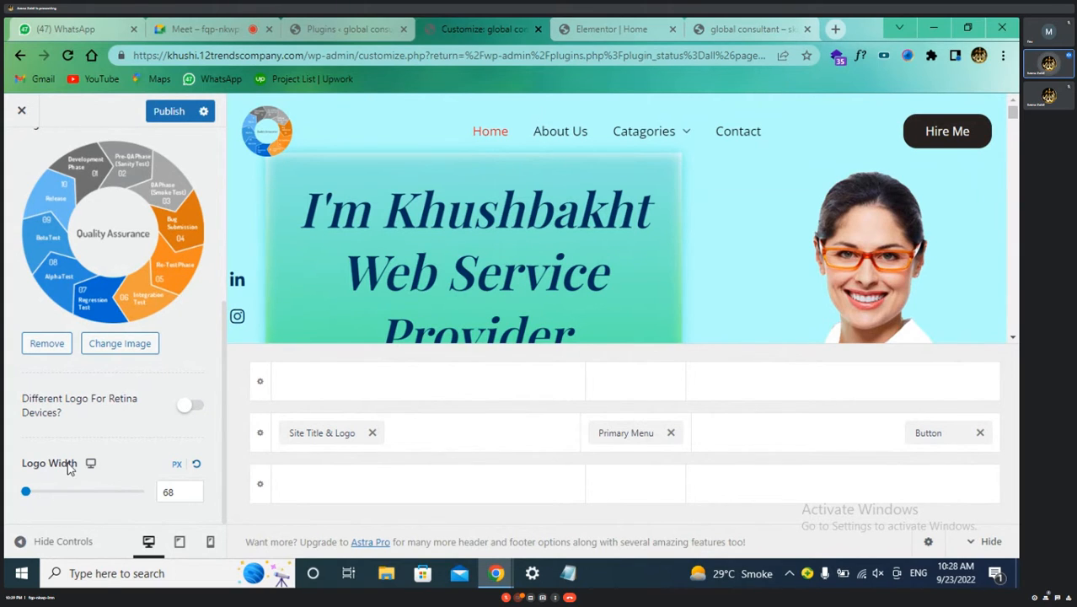
- Try the Desktop and Mobile options for where the transparent header is enabled, and return the setting to Desktop + Mobile
scroll(71, 430, up, 5)
click(165, 201)
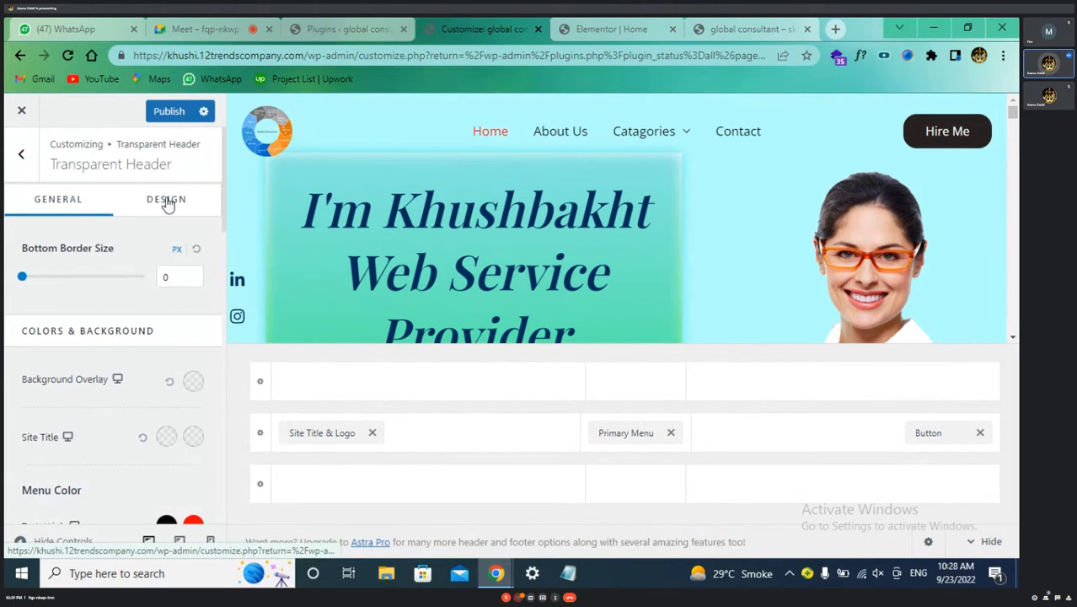
click(78, 208)
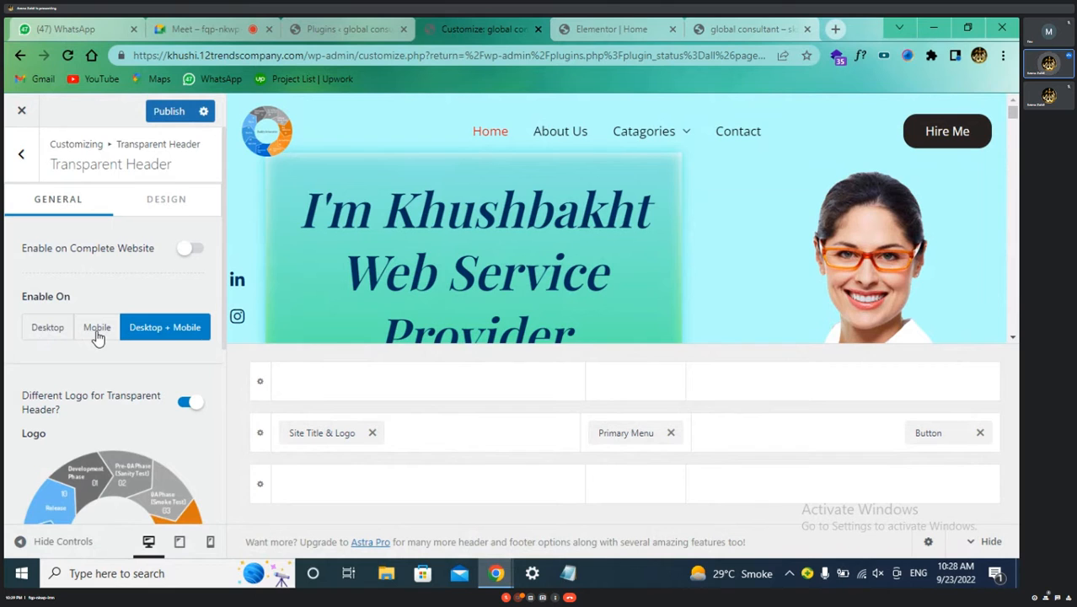
click(42, 332)
scroll(87, 446, down, 3)
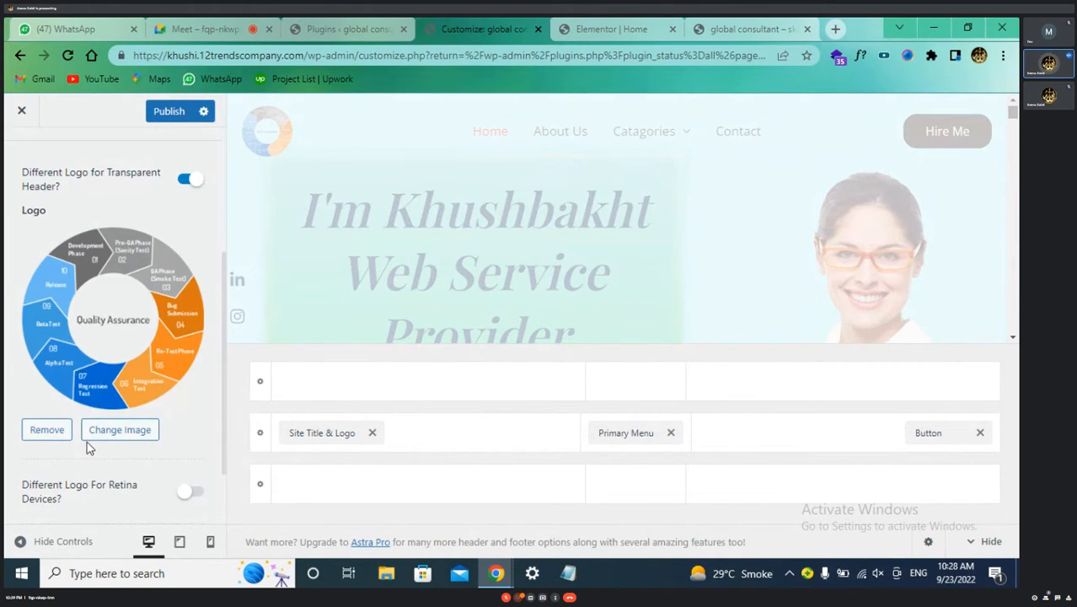
scroll(93, 429, up, 5)
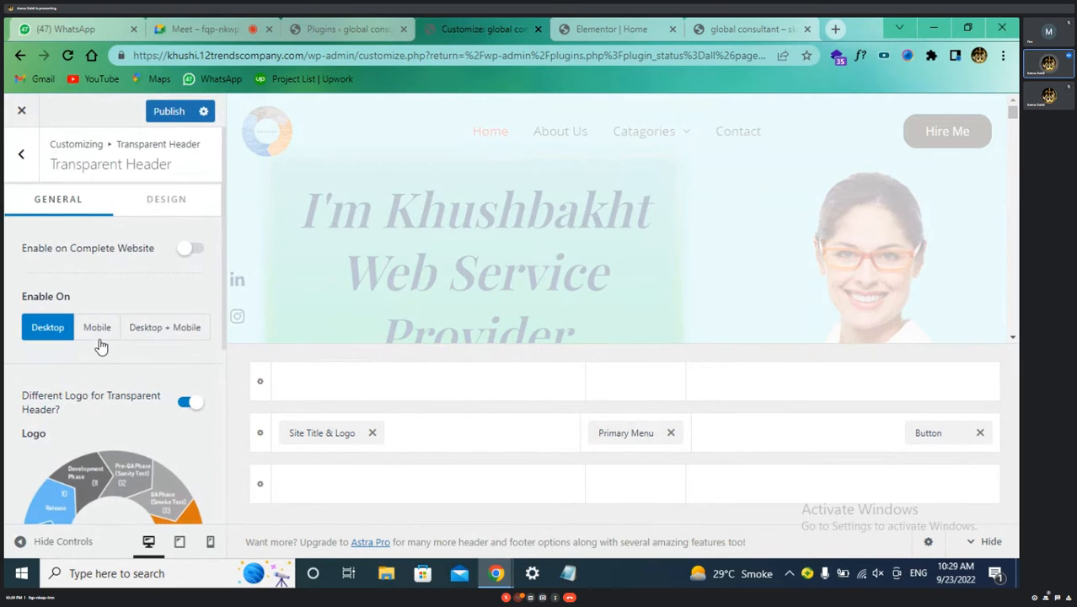
click(98, 334)
scroll(101, 401, down, 3)
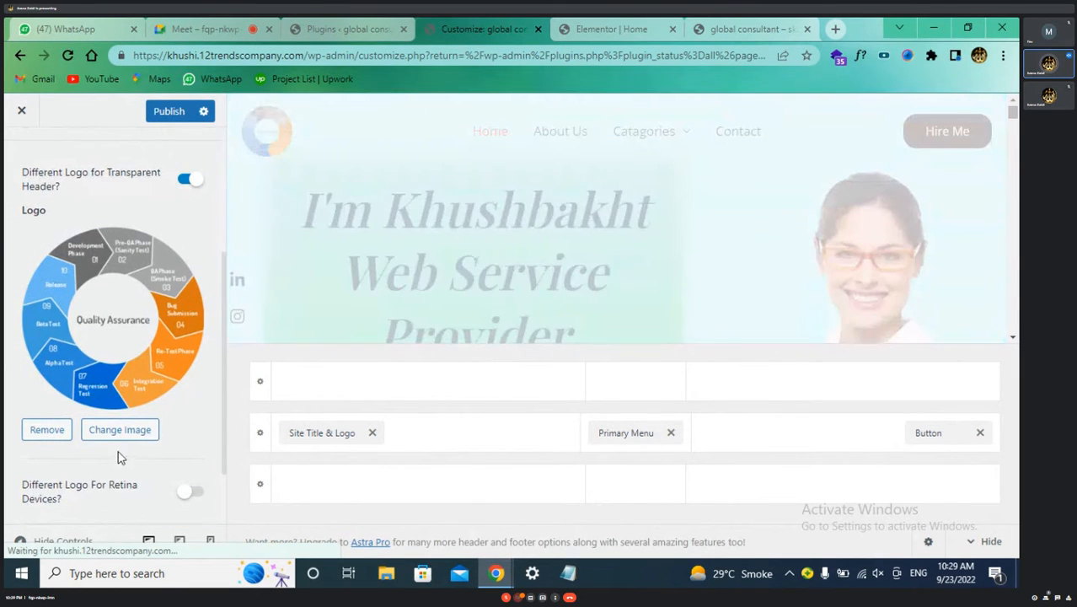
scroll(116, 443, up, 3)
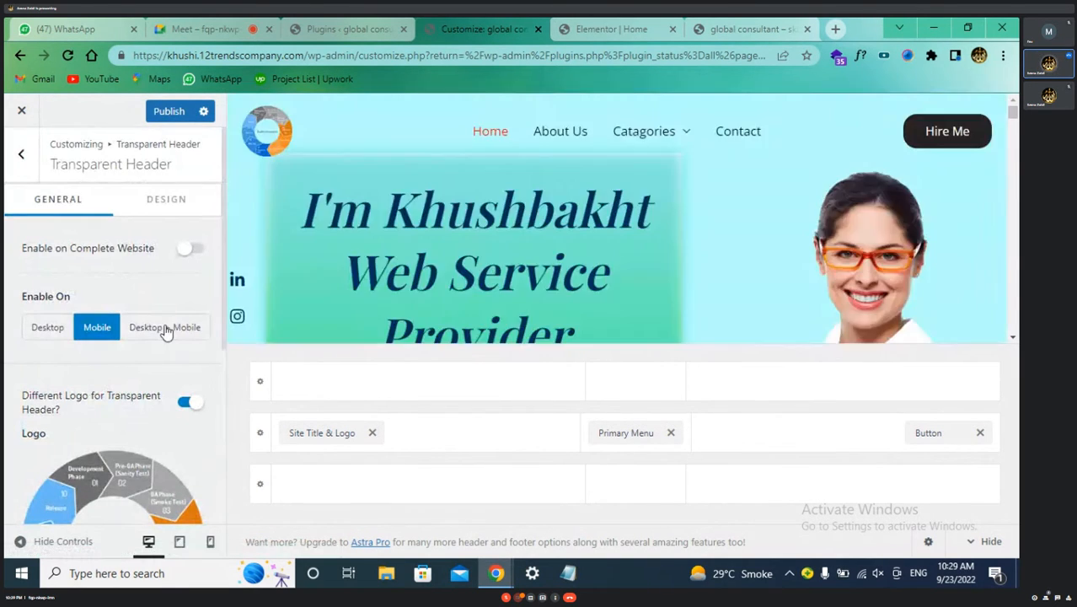
click(163, 329)
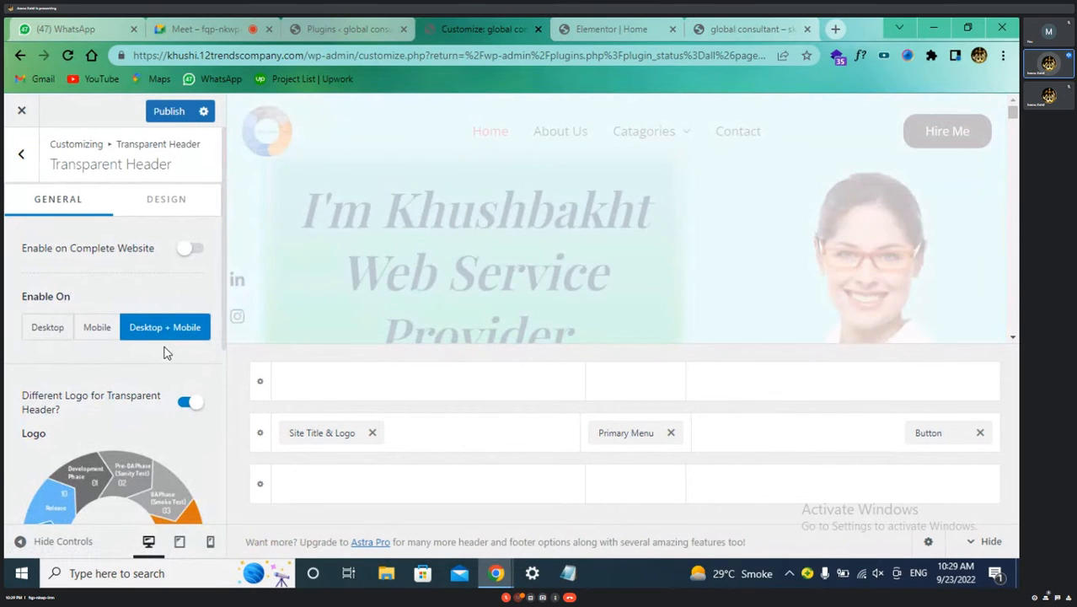
- Look over the transparent header's logo options and its design settings for bottom border, background overlay, site title and menu colors
scroll(135, 436, down, 3)
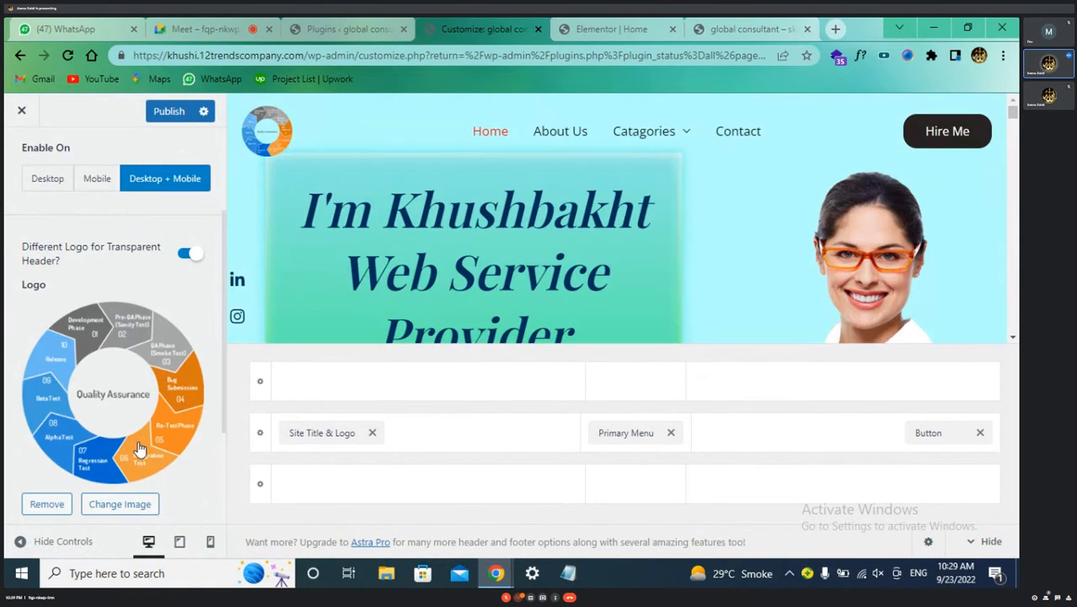
scroll(135, 436, down, 2)
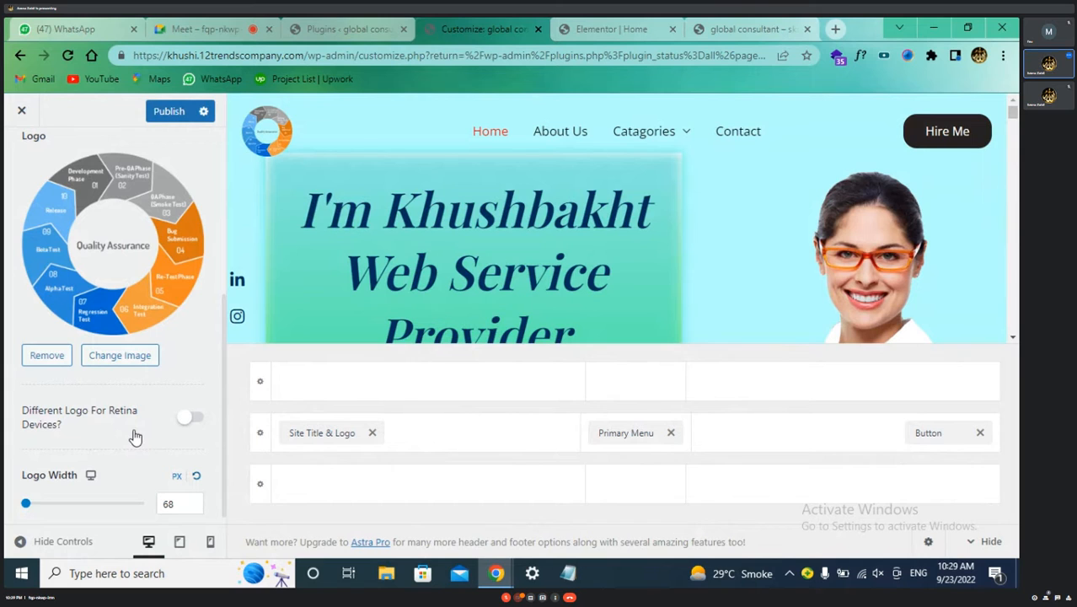
scroll(134, 436, up, 4)
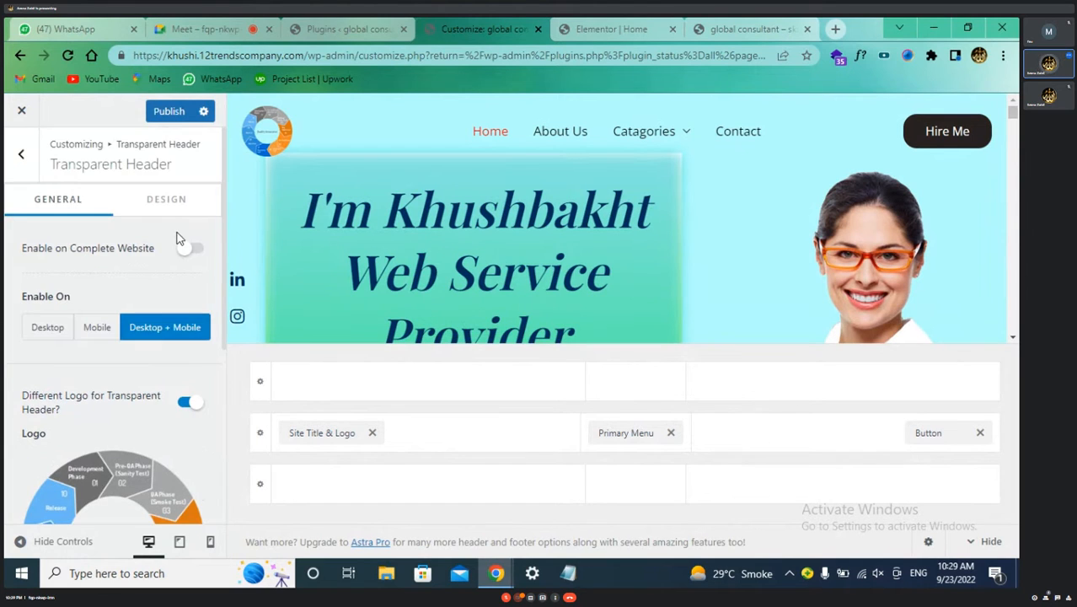
click(170, 204)
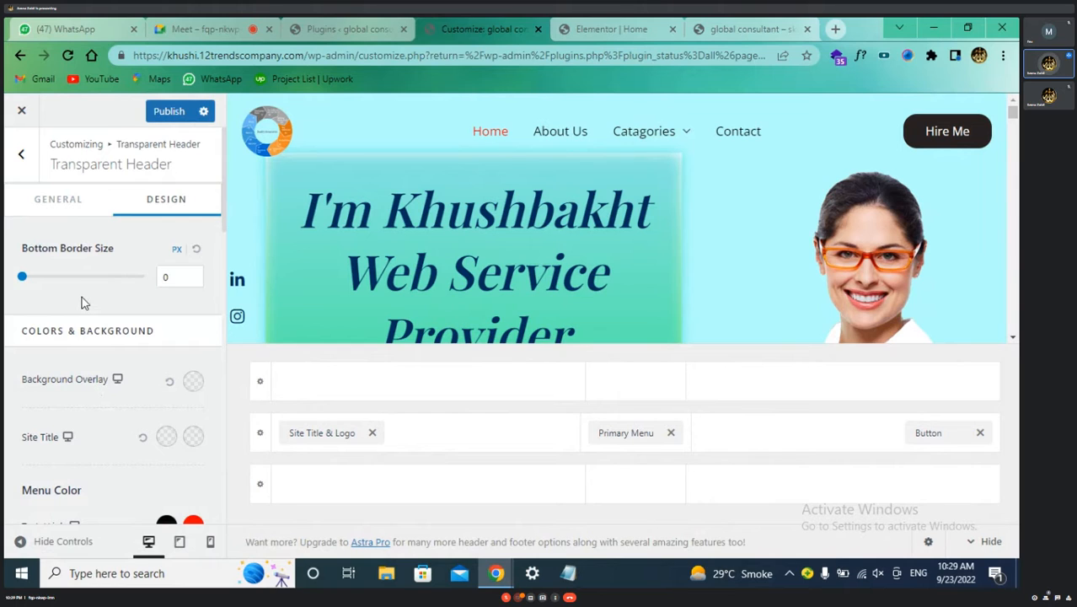
scroll(84, 304, down, 1)
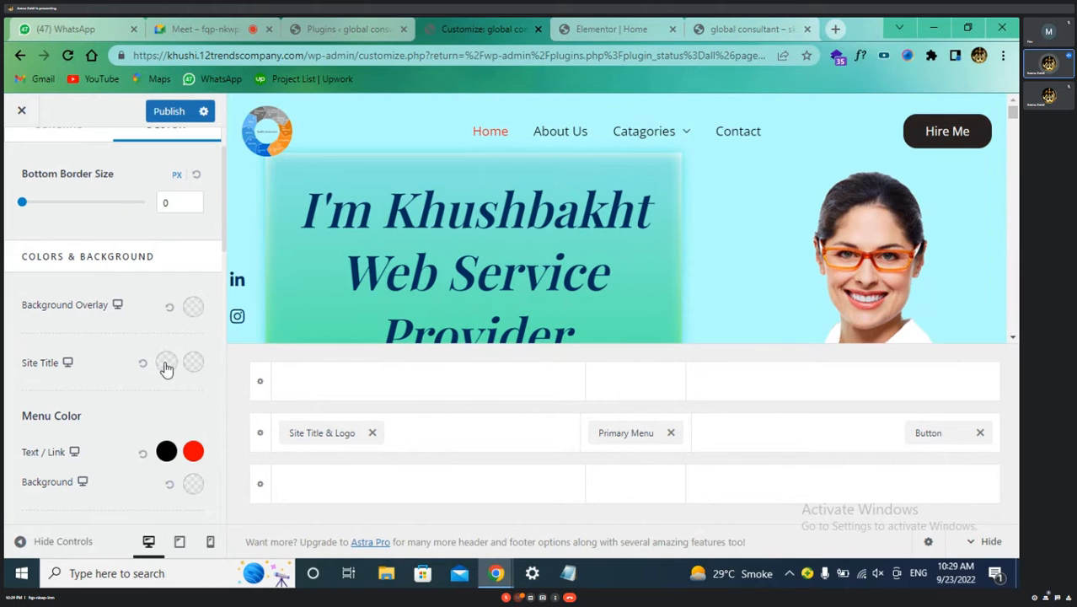
scroll(162, 384, down, 1)
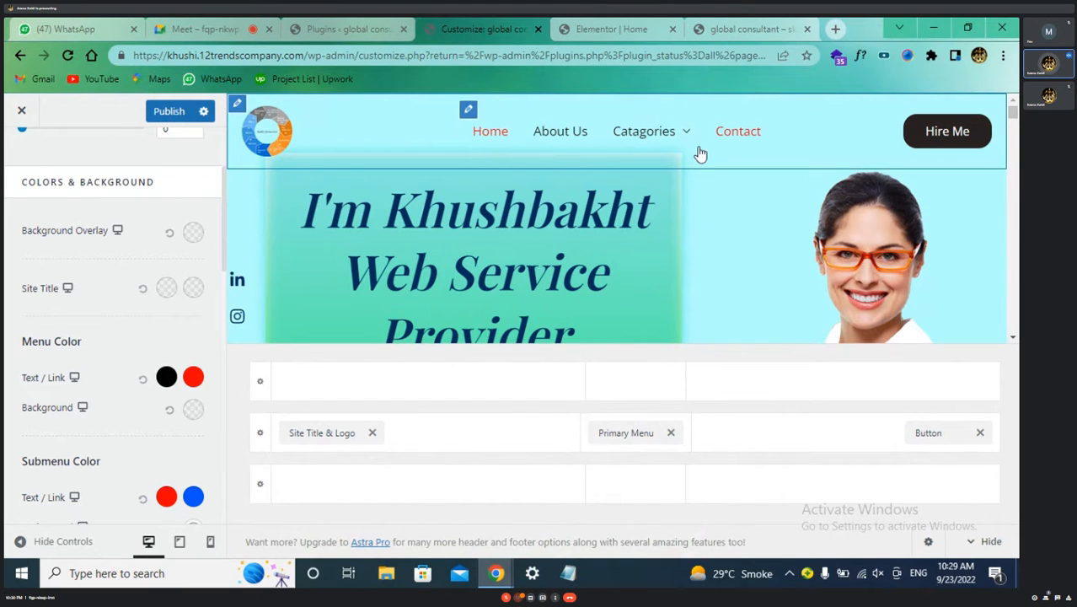
- Try a red menu background (#FF0000FA) for the transparent header and fade it back to fully transparent
click(195, 409)
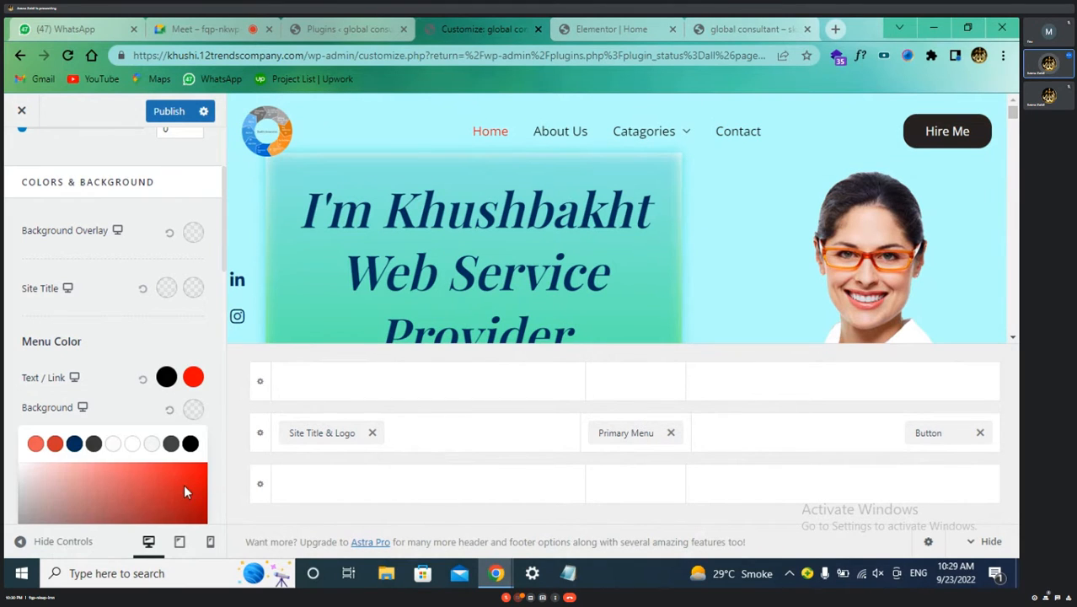
scroll(172, 487, down, 2)
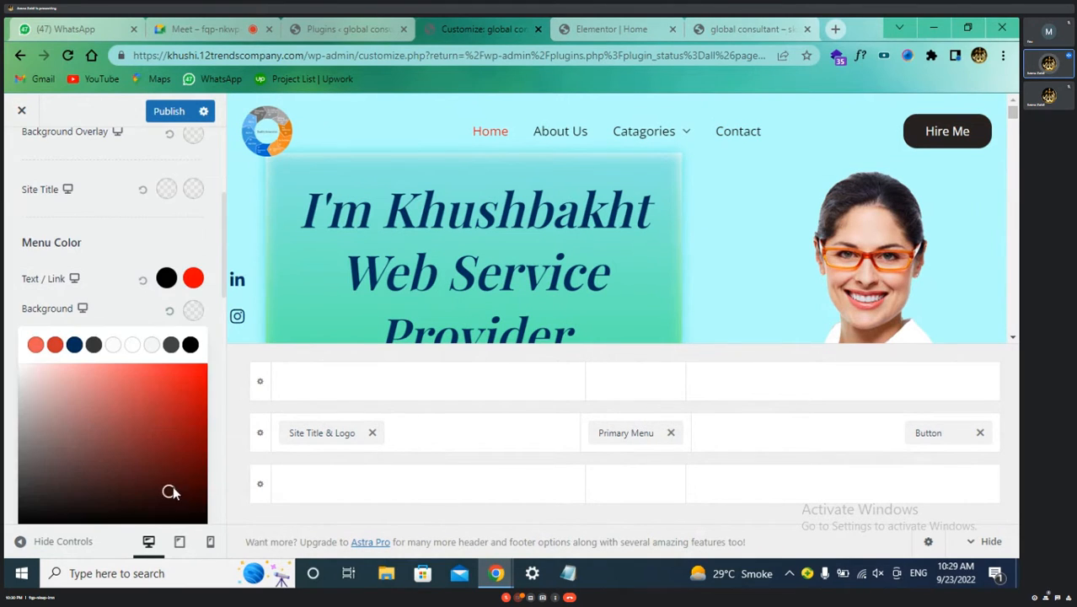
click(130, 316)
click(194, 311)
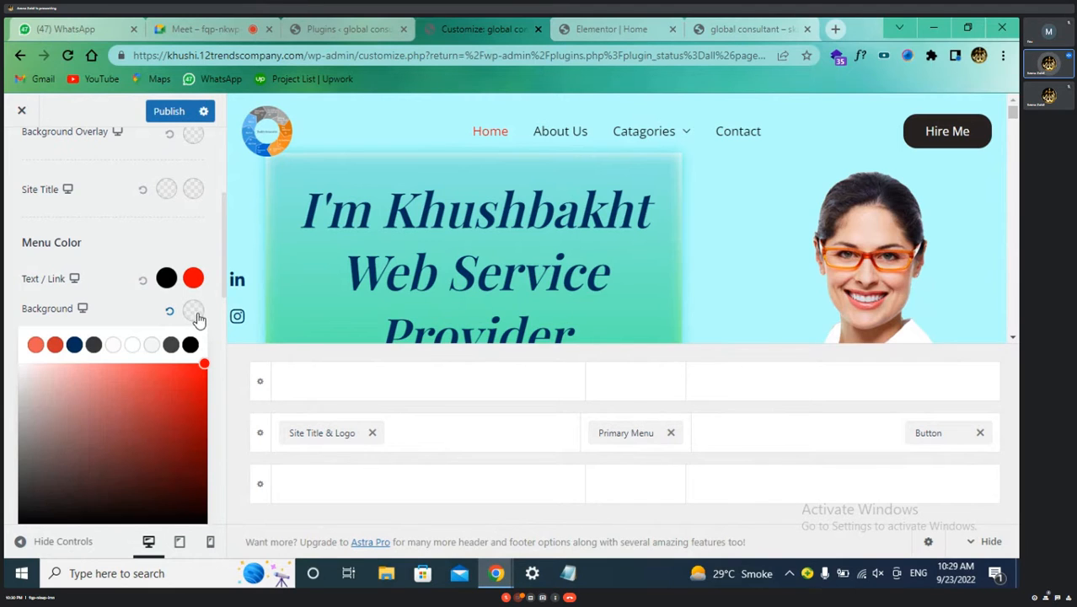
scroll(172, 448, down, 3)
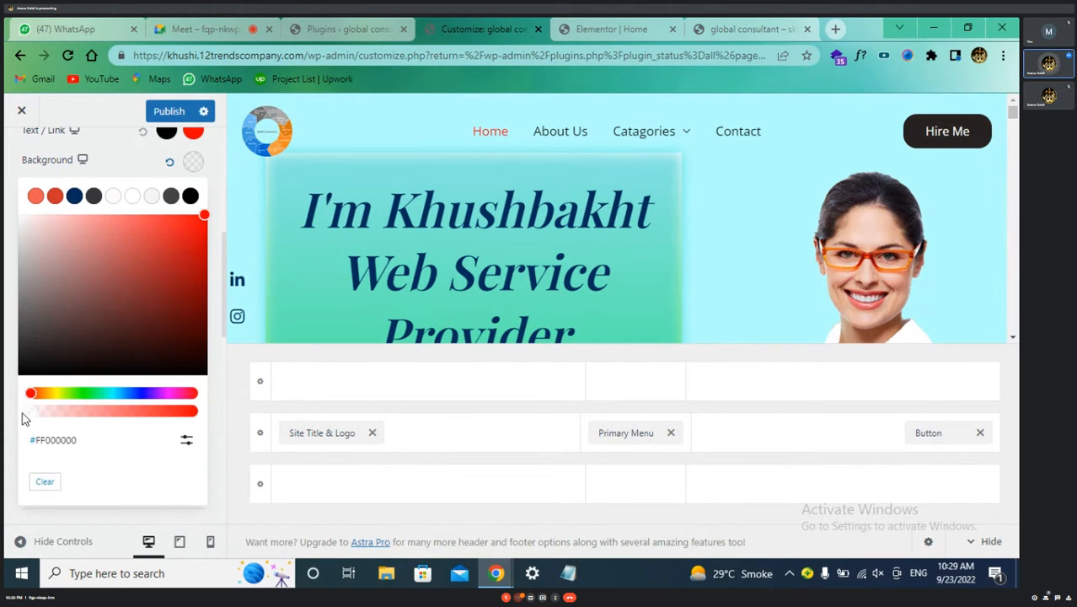
drag(28, 414, 192, 411)
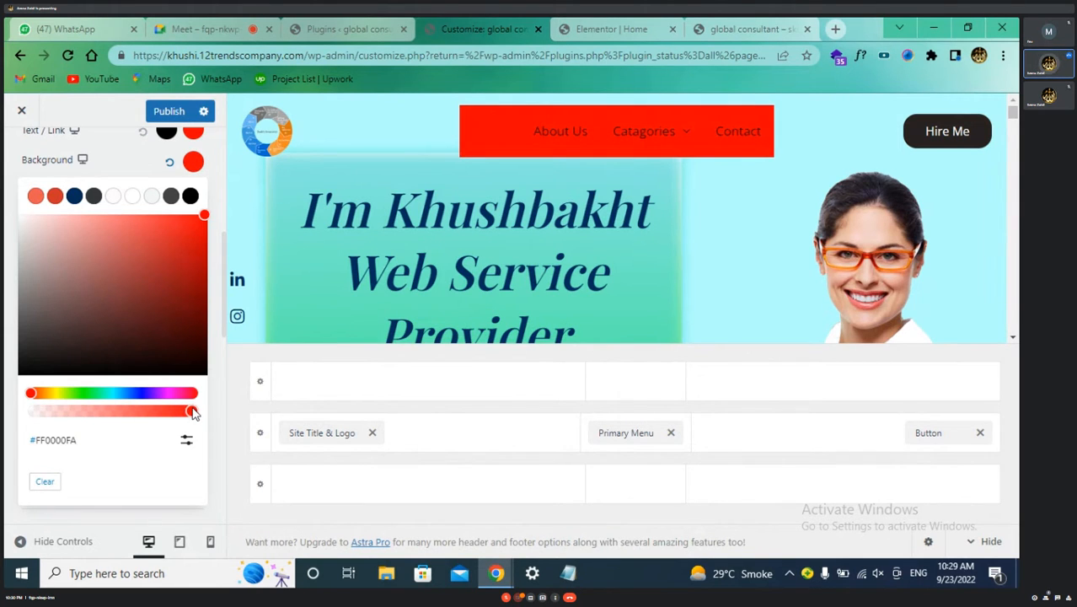
drag(194, 413, 5, 416)
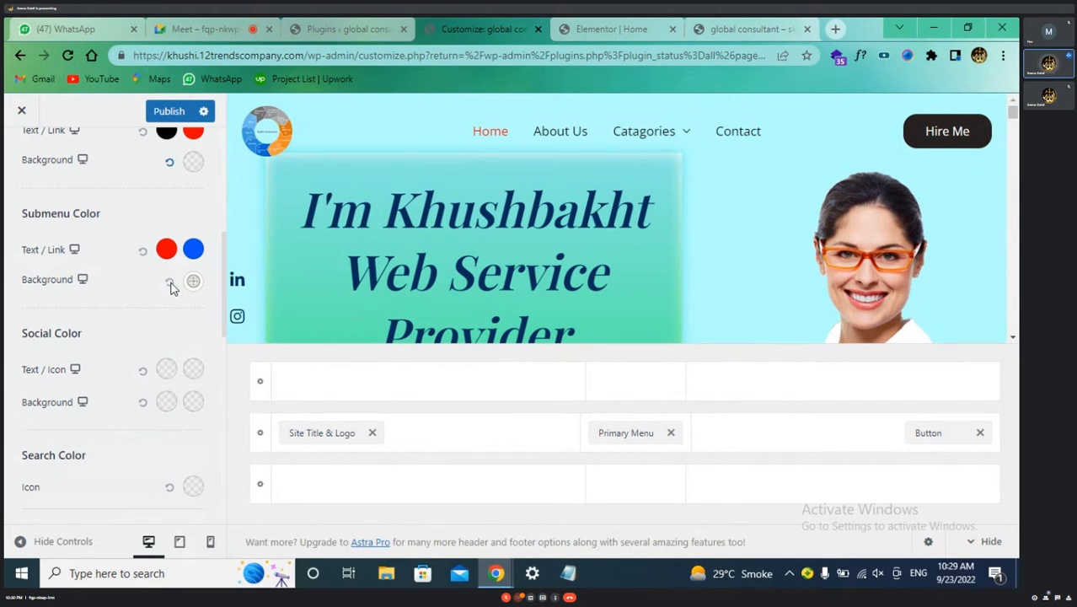
- Review the submenu, social, search, widget and button color options alongside the elements that can be added to the primary header row
scroll(187, 291, down, 1)
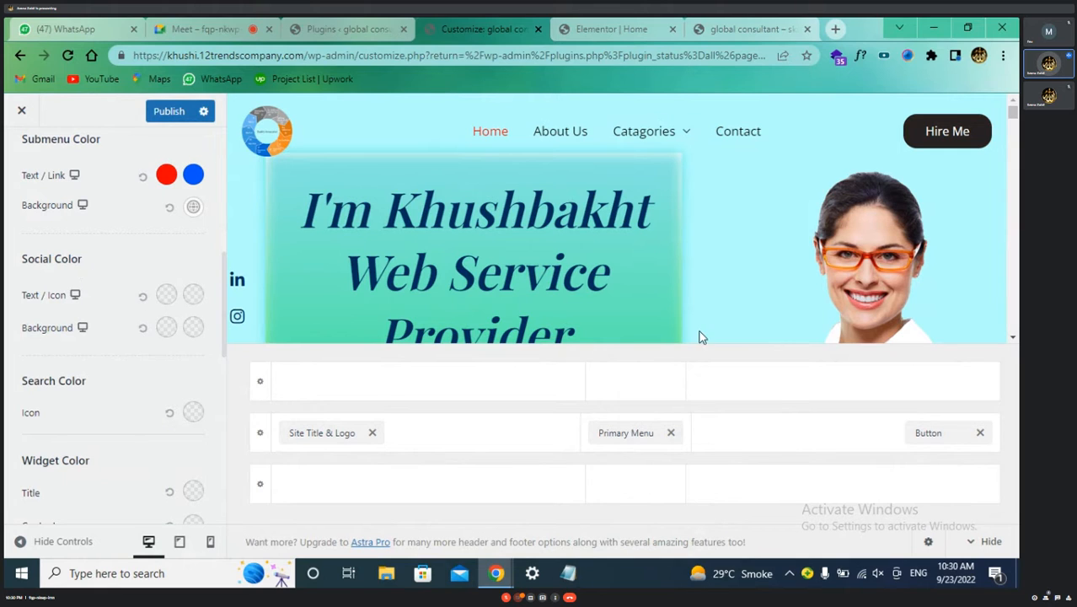
click(769, 435)
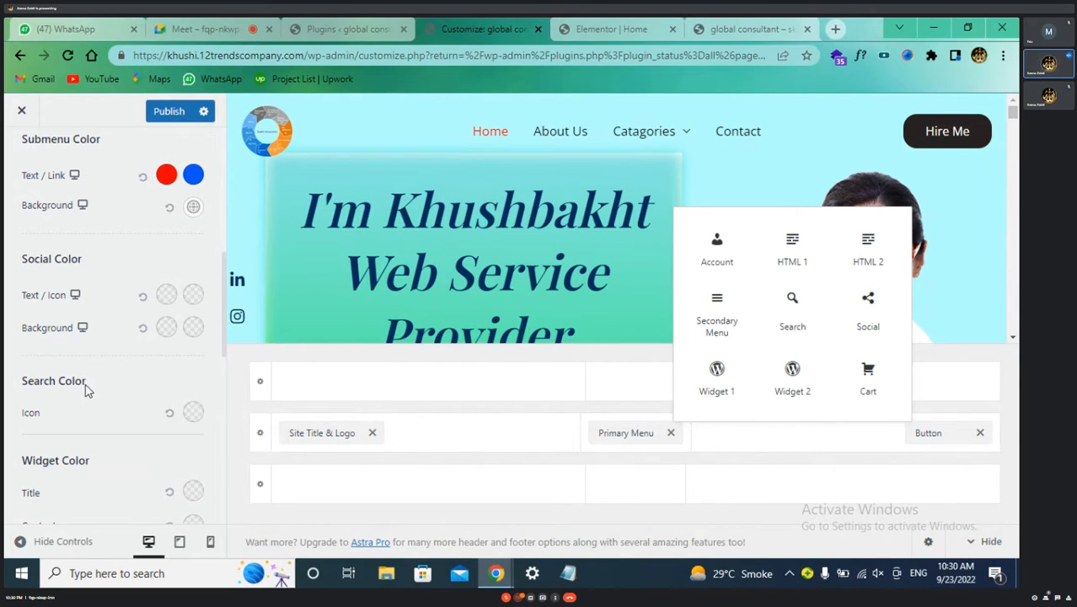
scroll(86, 390, down, 2)
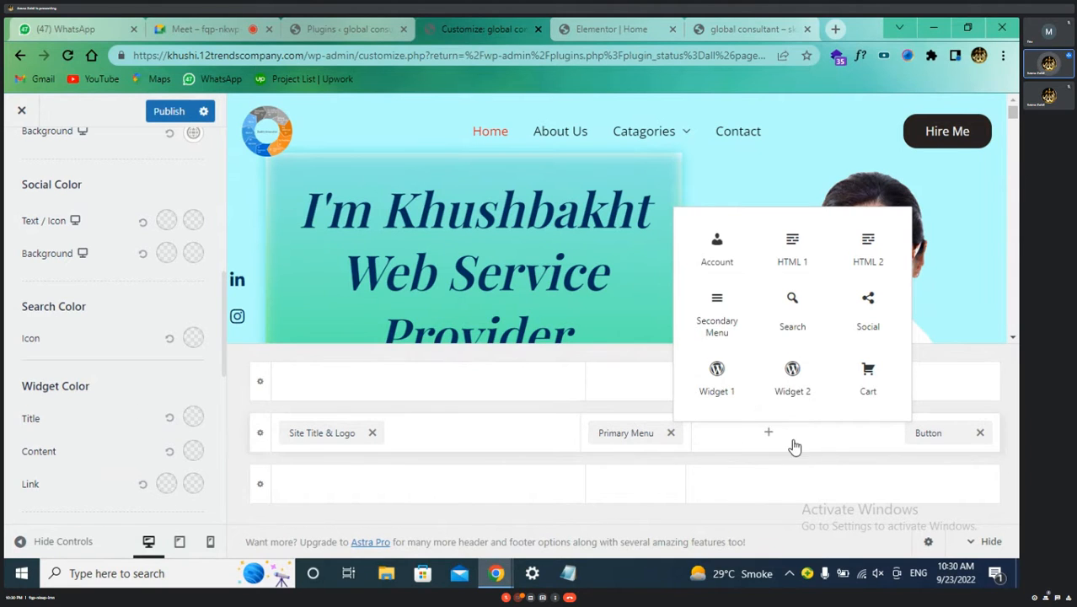
scroll(42, 482, down, 3)
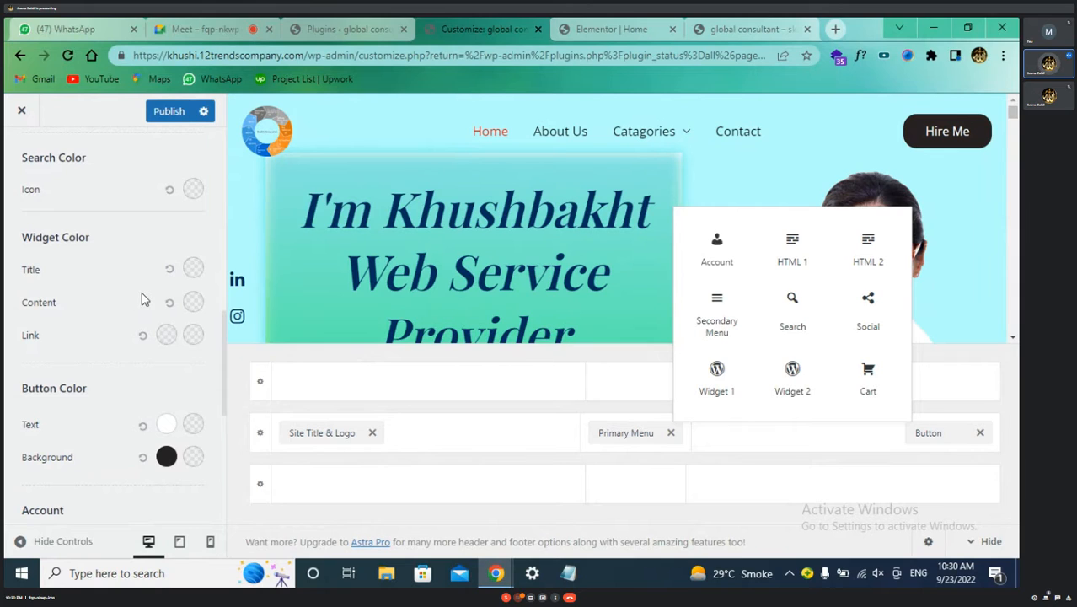
scroll(126, 320, down, 1)
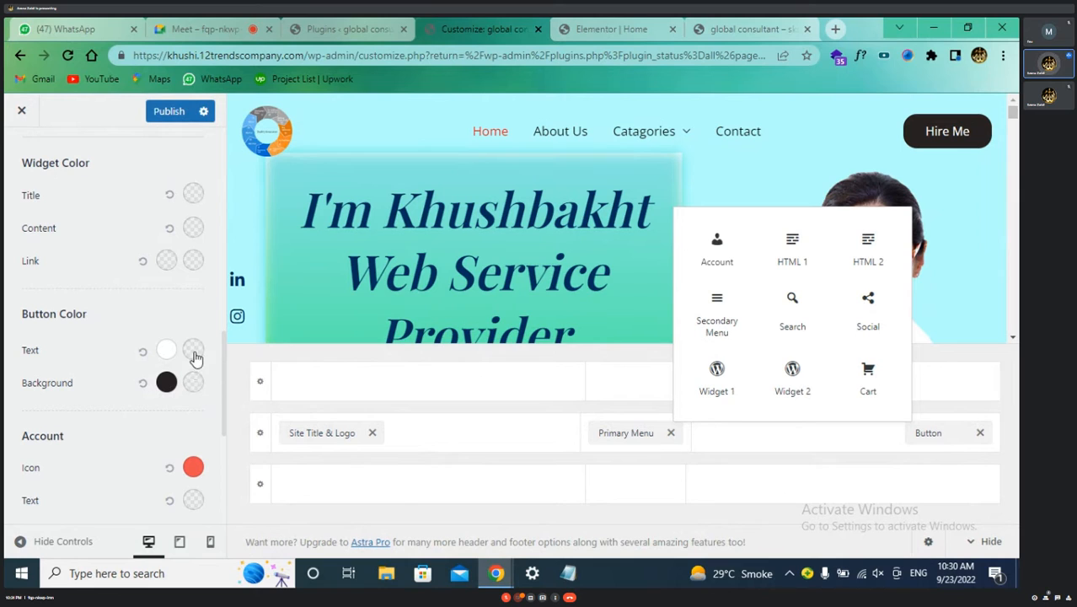
scroll(193, 390, down, 1)
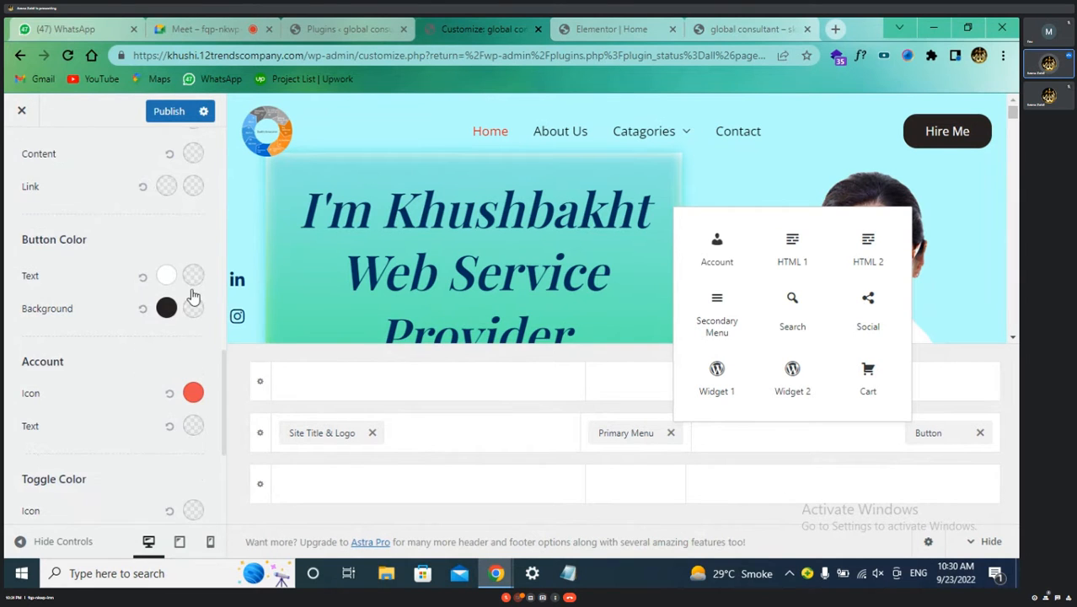
scroll(124, 371, down, 1)
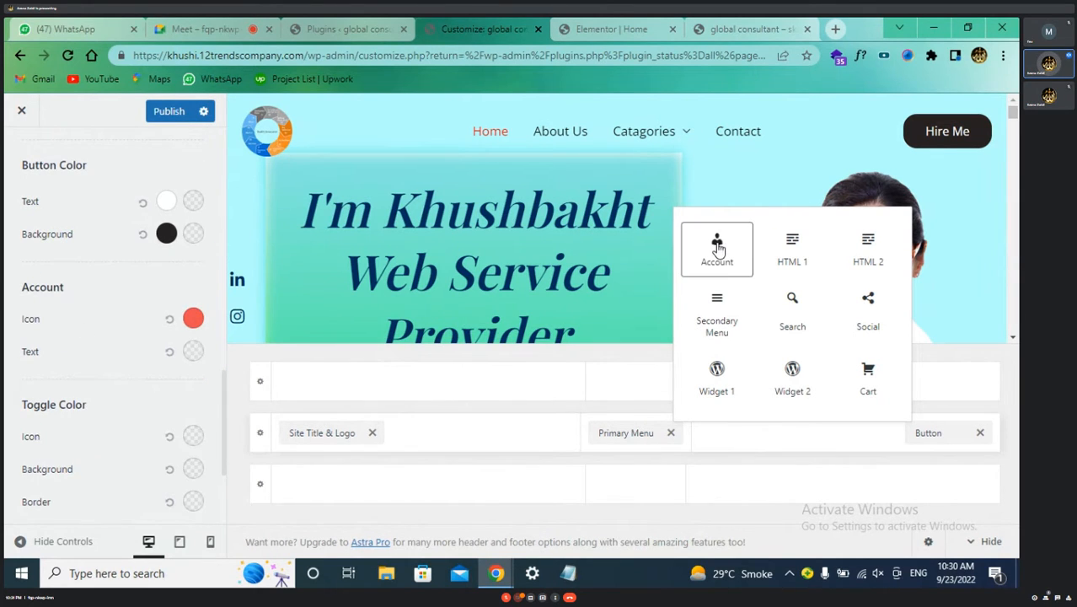
- Review the account, toggle, HTML and Woo cart icon color options alongside the list of available header elements
click(172, 324)
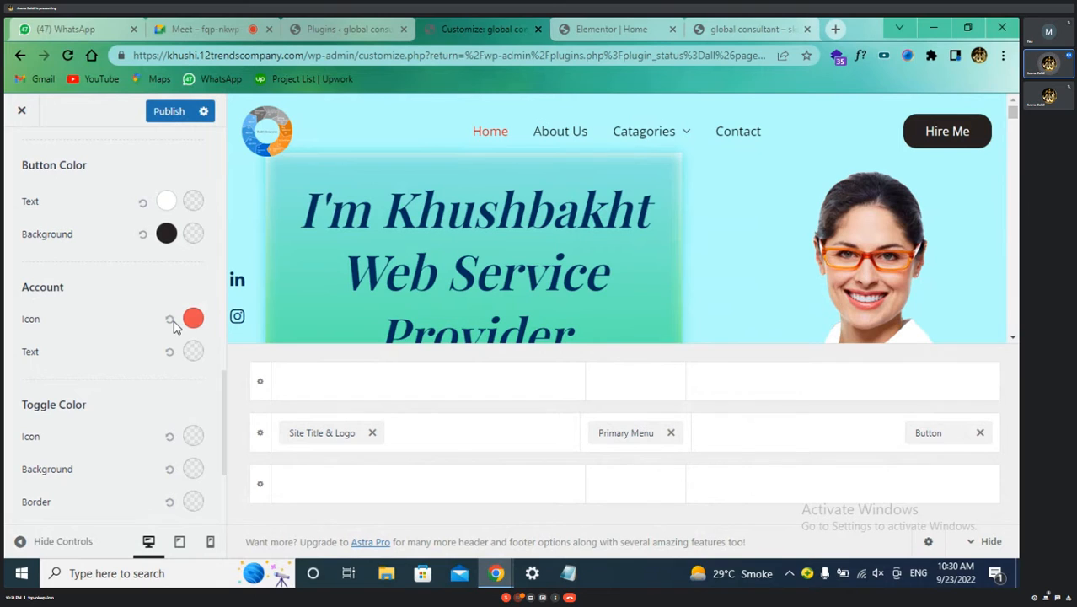
scroll(174, 321, down, 2)
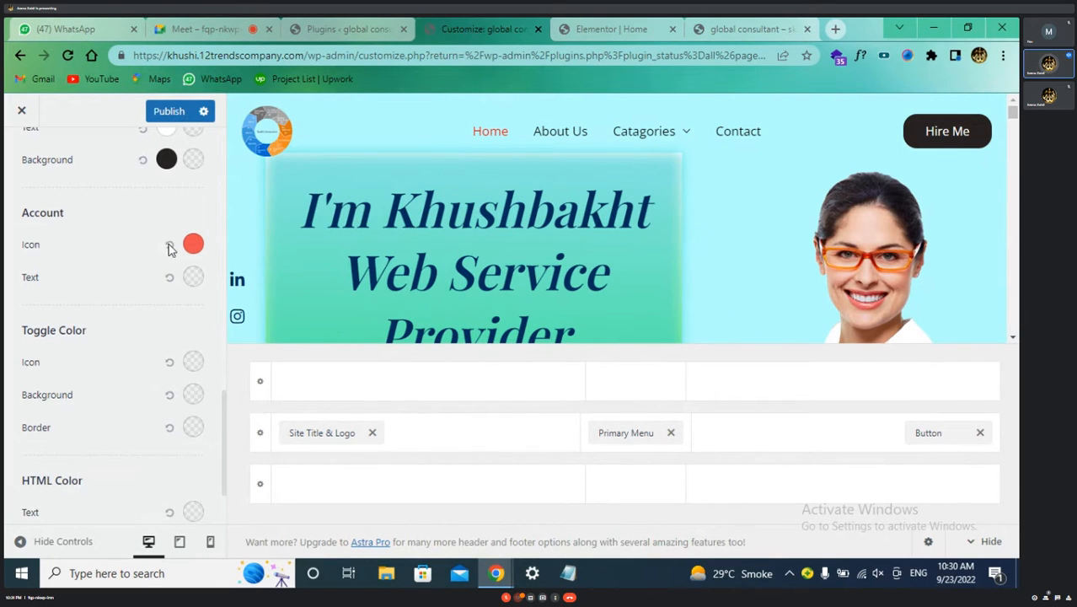
scroll(141, 339, down, 2)
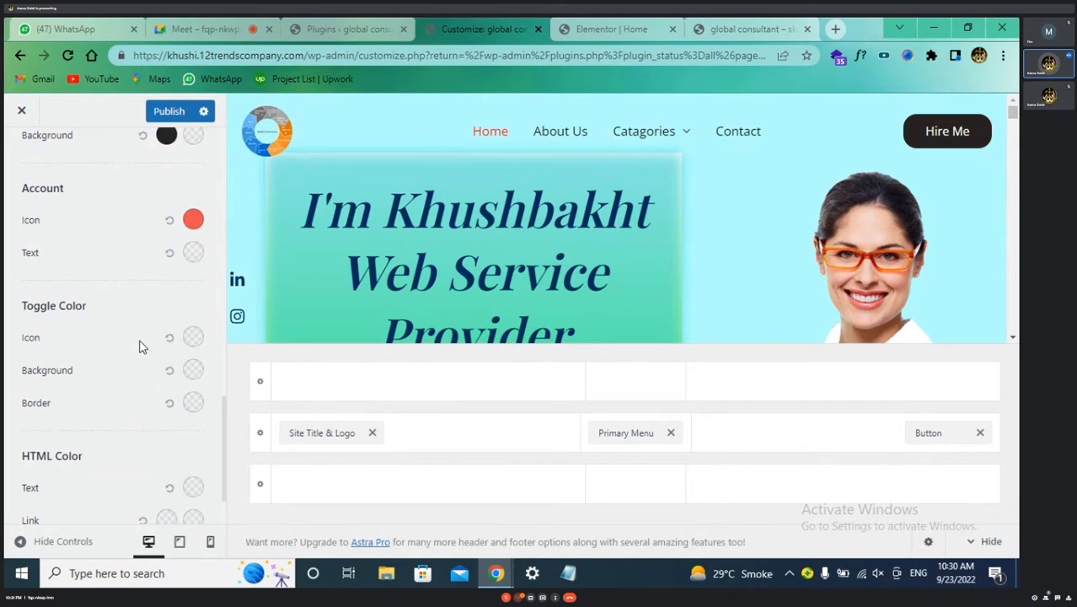
click(766, 437)
mouse_move(681, 132)
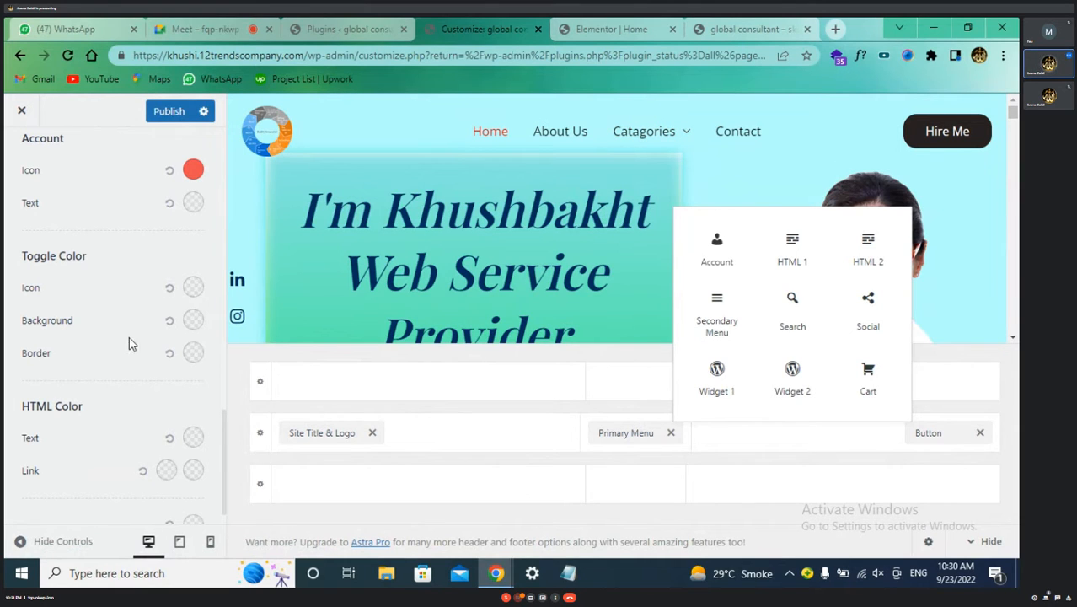
scroll(84, 383, down, 1)
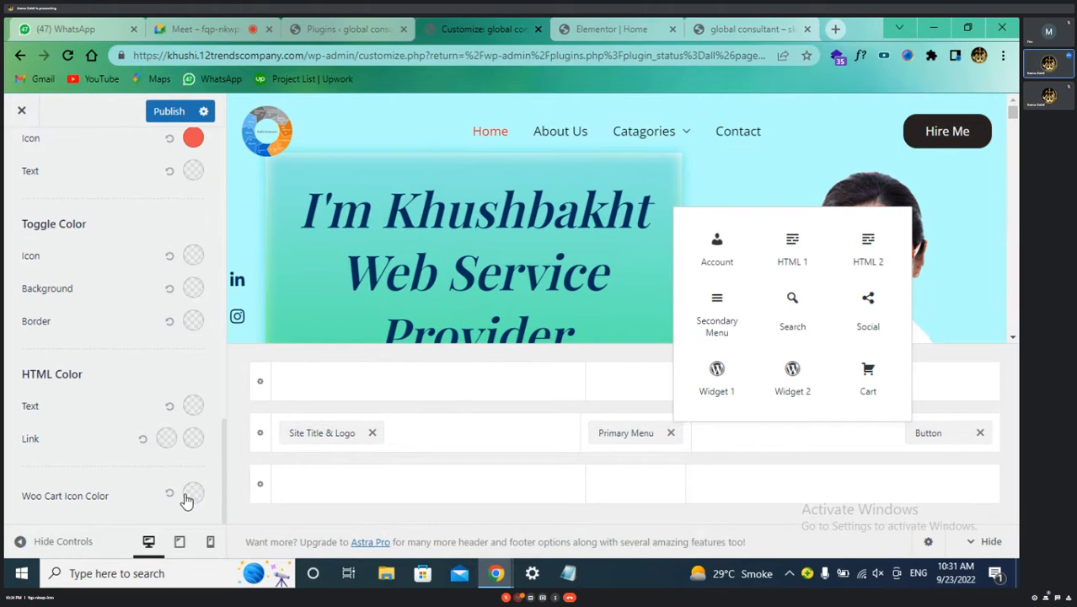
- Recheck the transparent header's color settings, dismiss the list of addable header elements, and review the header in the page preview
scroll(121, 392, up, 3)
scroll(120, 392, down, 3)
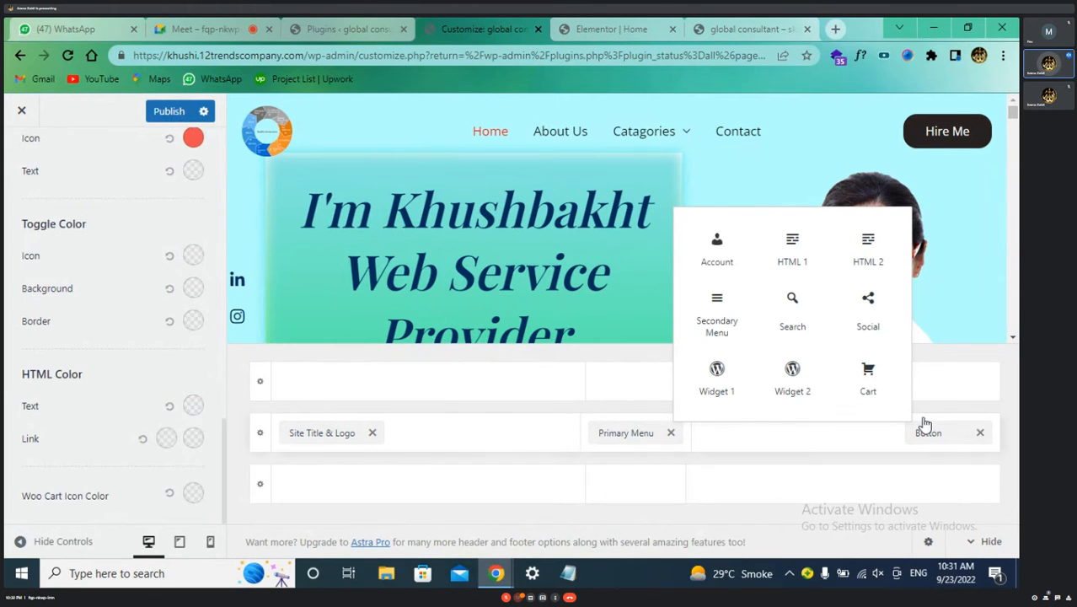
scroll(166, 307, up, 10)
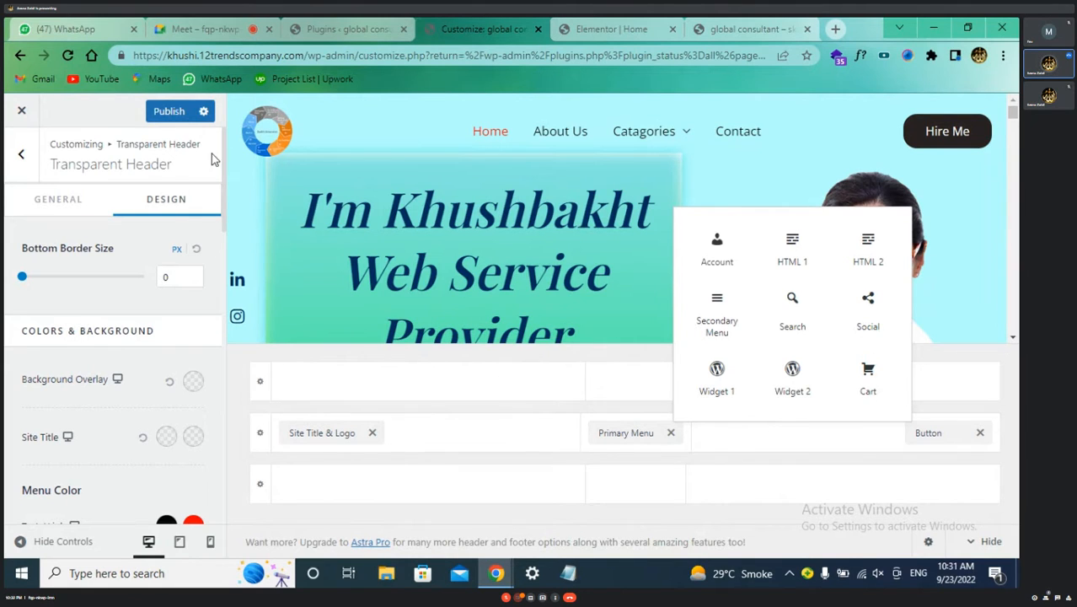
click(106, 111)
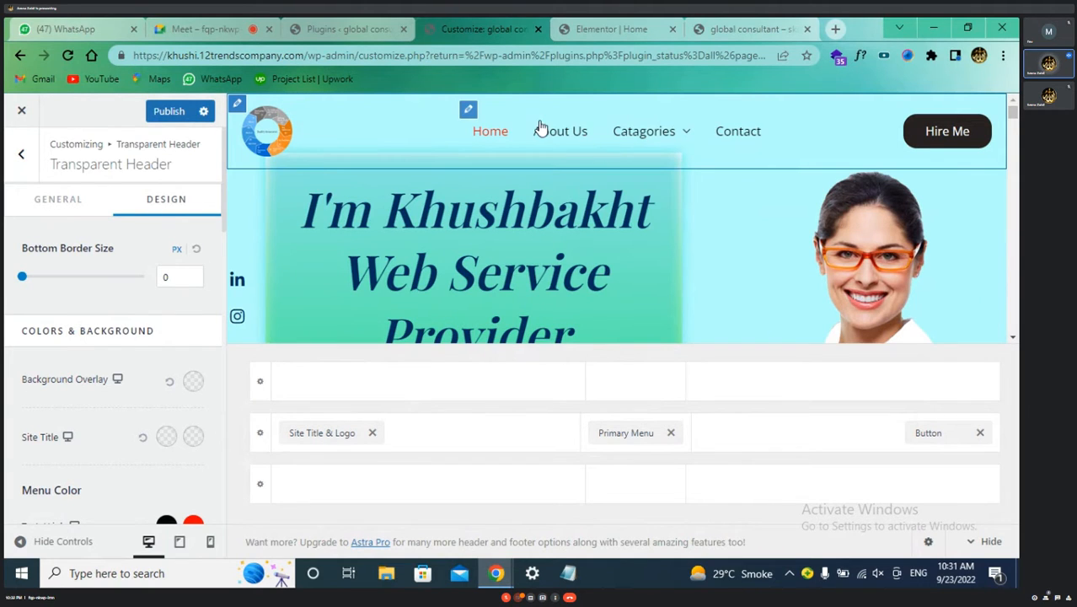
mouse_move(679, 155)
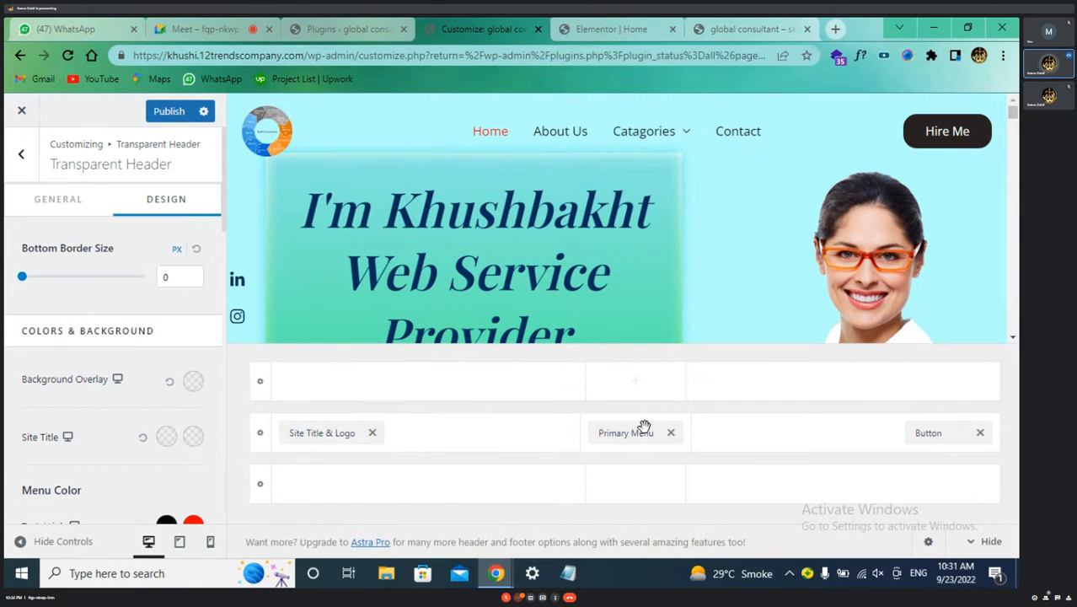
scroll(655, 252, down, 2)
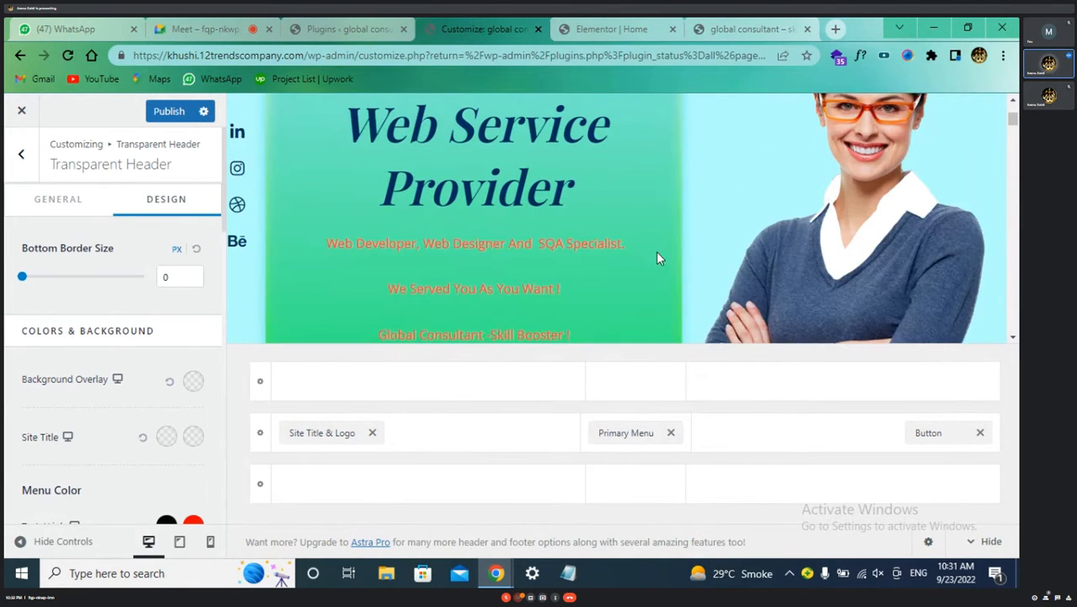
scroll(653, 250, up, 3)
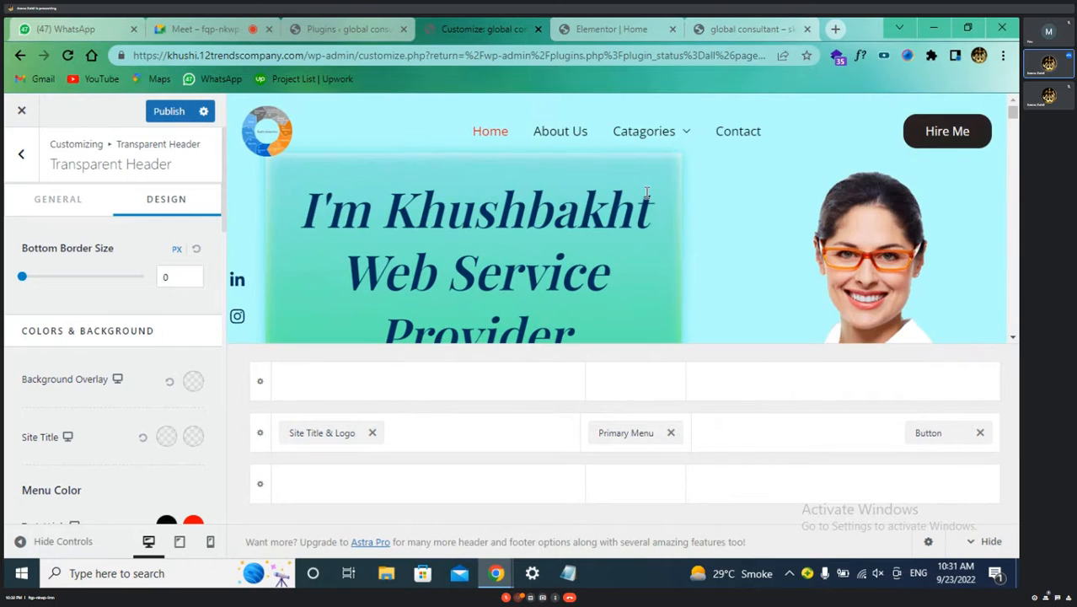
- Return to the main Customizer sections and look through the page preview down to the footer
click(23, 156)
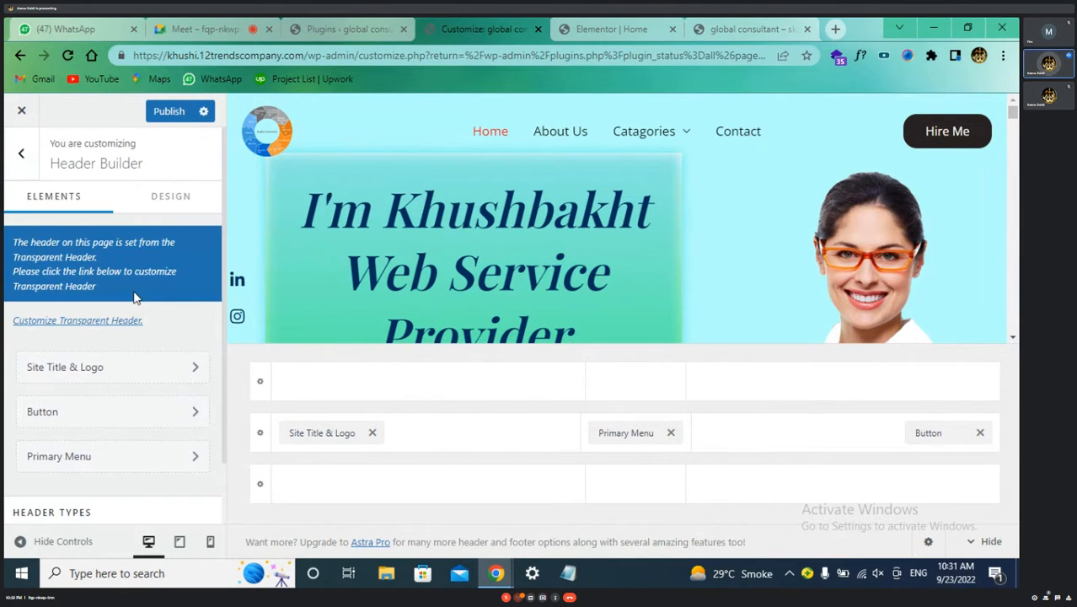
click(21, 153)
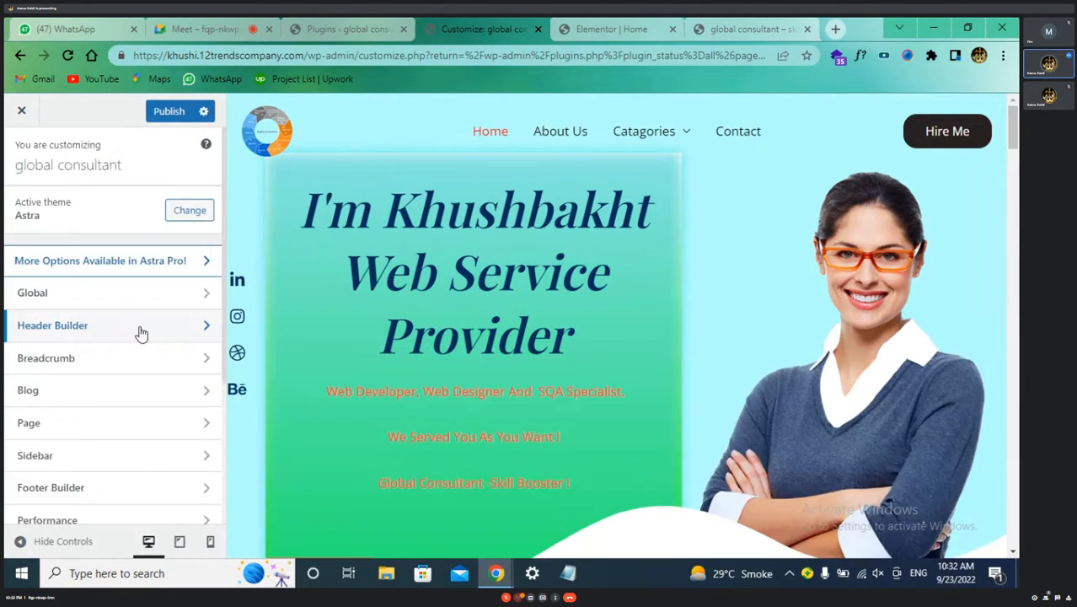
scroll(139, 332, down, 1)
scroll(512, 381, down, 15)
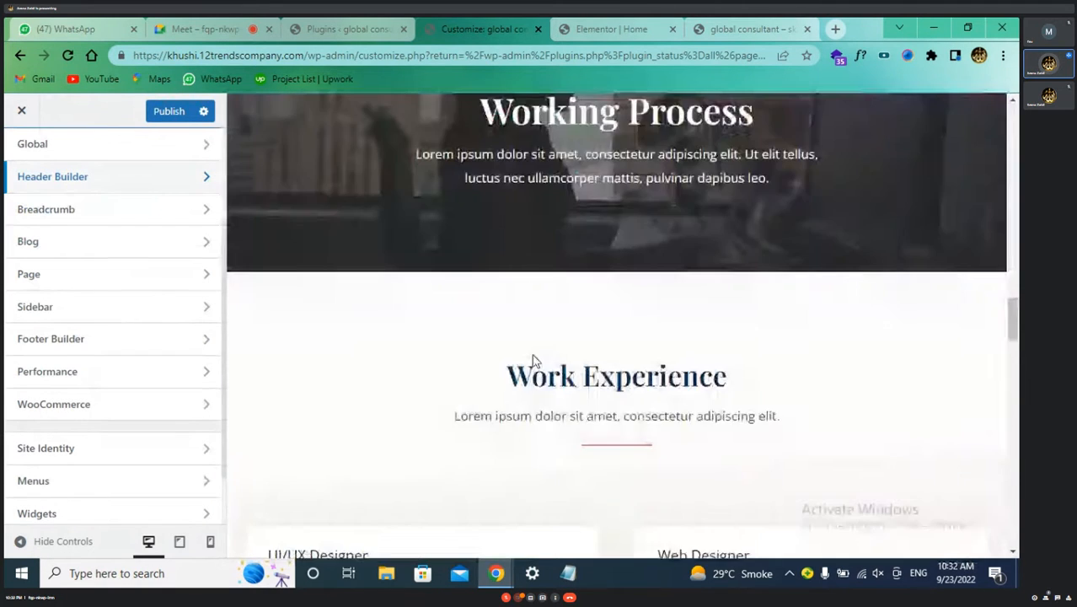
scroll(531, 354, down, 8)
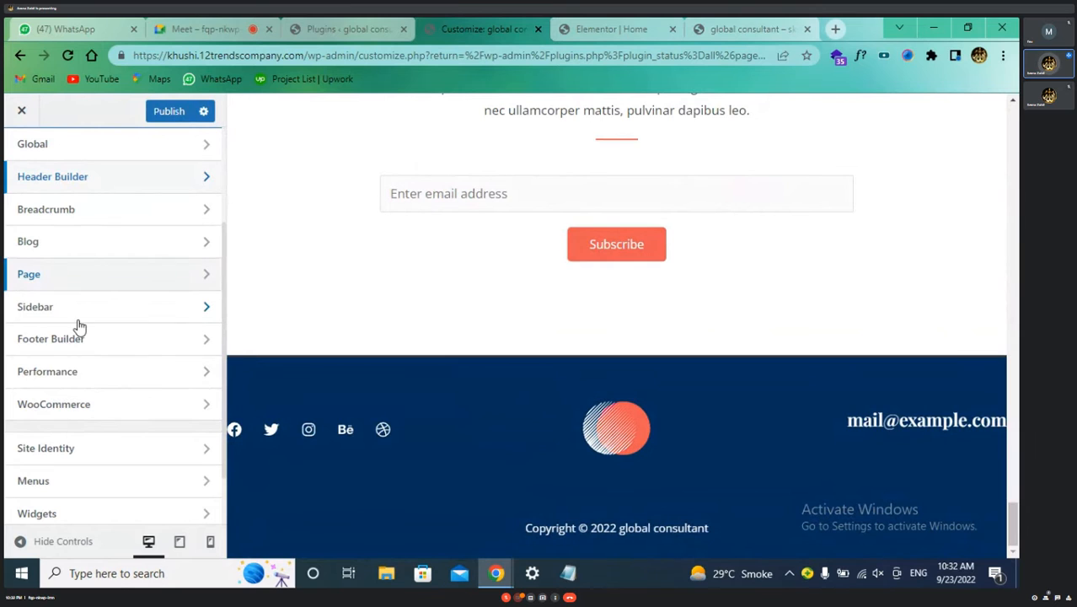
- Switch to the Elementor editor for the Home page and look through its sections down to the footer and back
click(591, 22)
scroll(577, 274, down, 5)
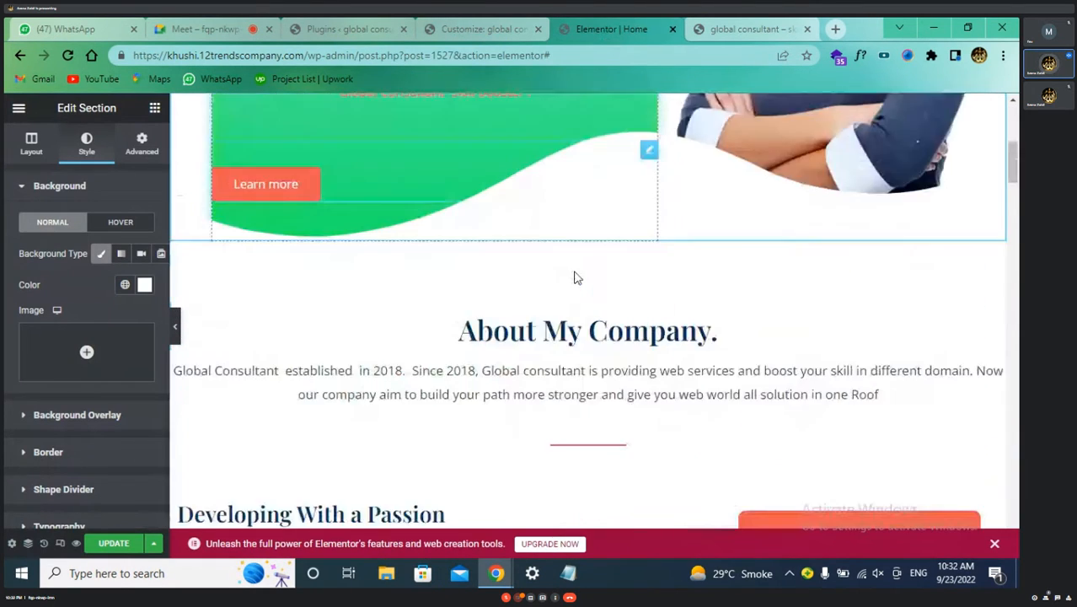
scroll(575, 278, down, 15)
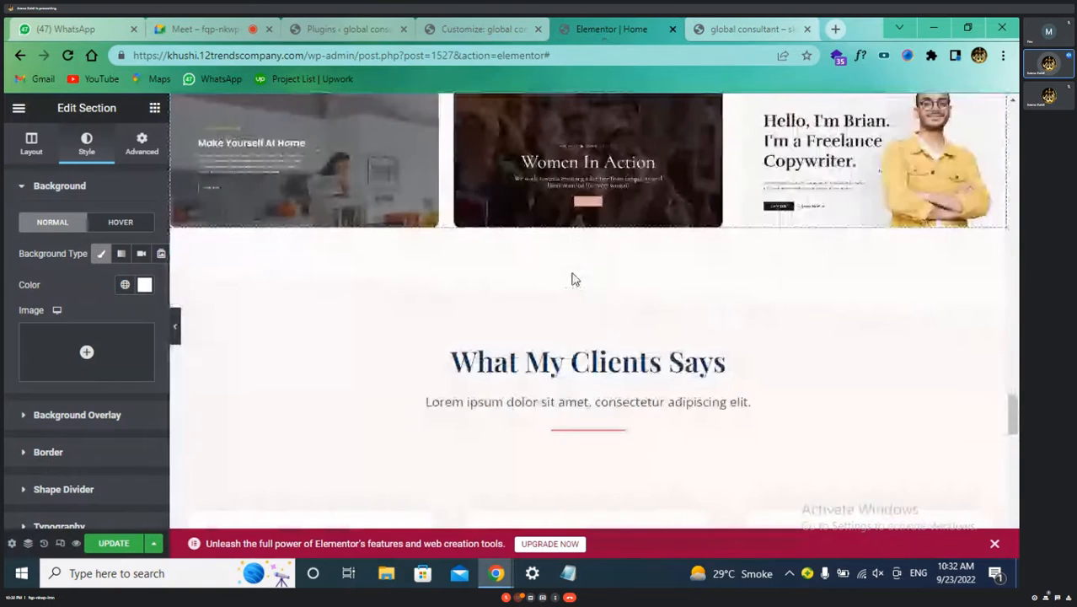
scroll(571, 278, down, 10)
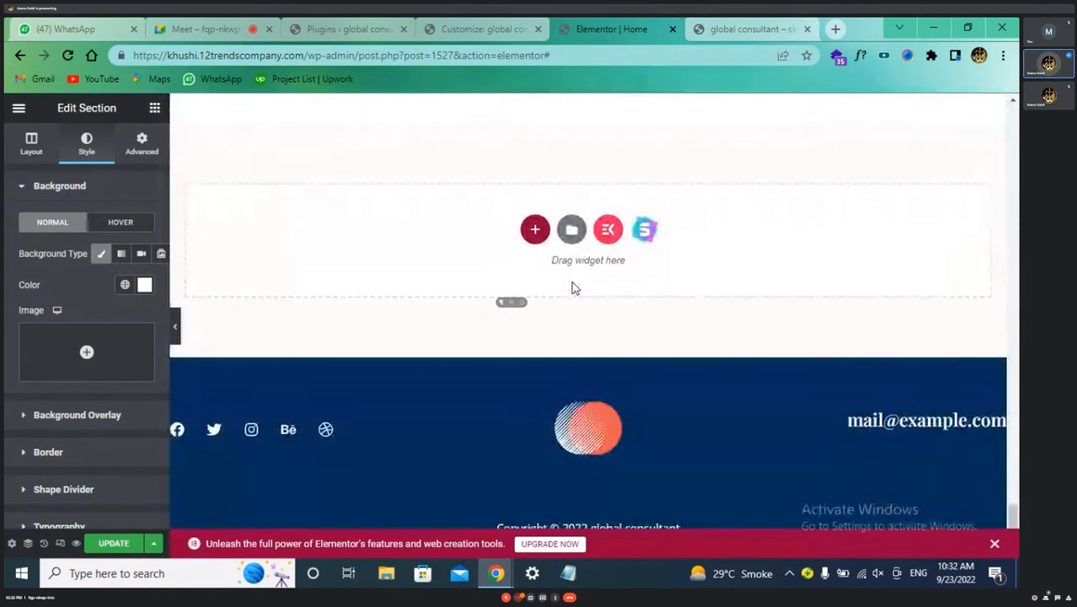
scroll(571, 289, up, 10)
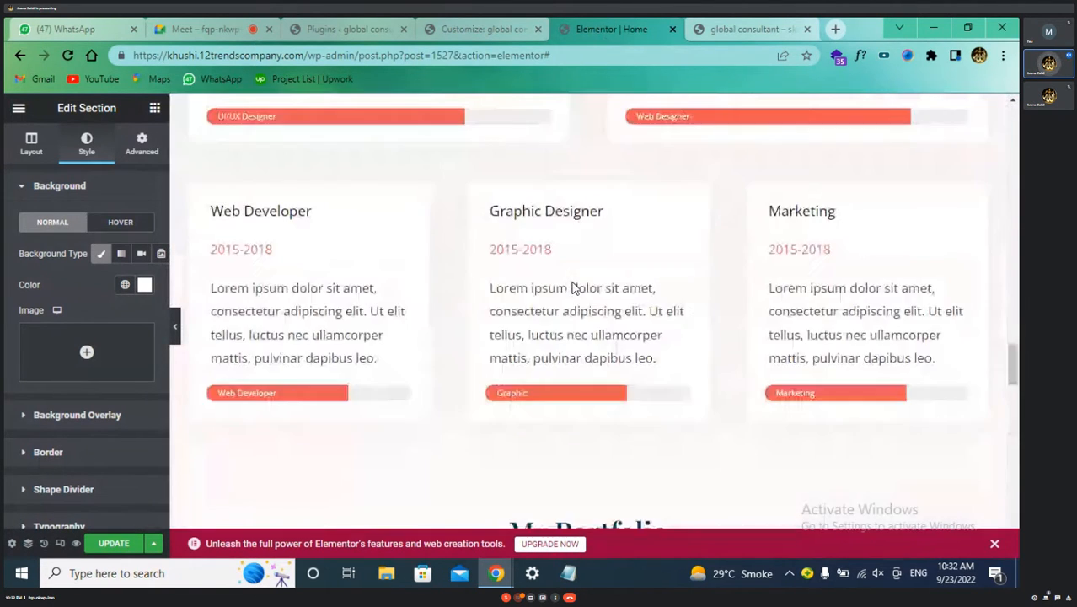
scroll(572, 289, up, 15)
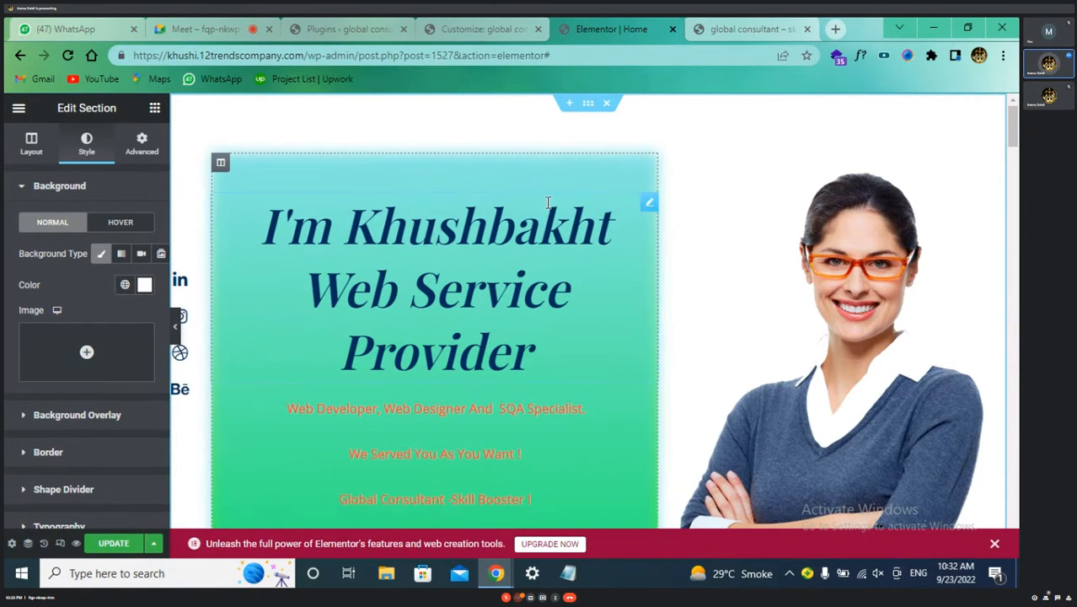
- Switch back to the Customizer and open the Footer Builder
click(473, 31)
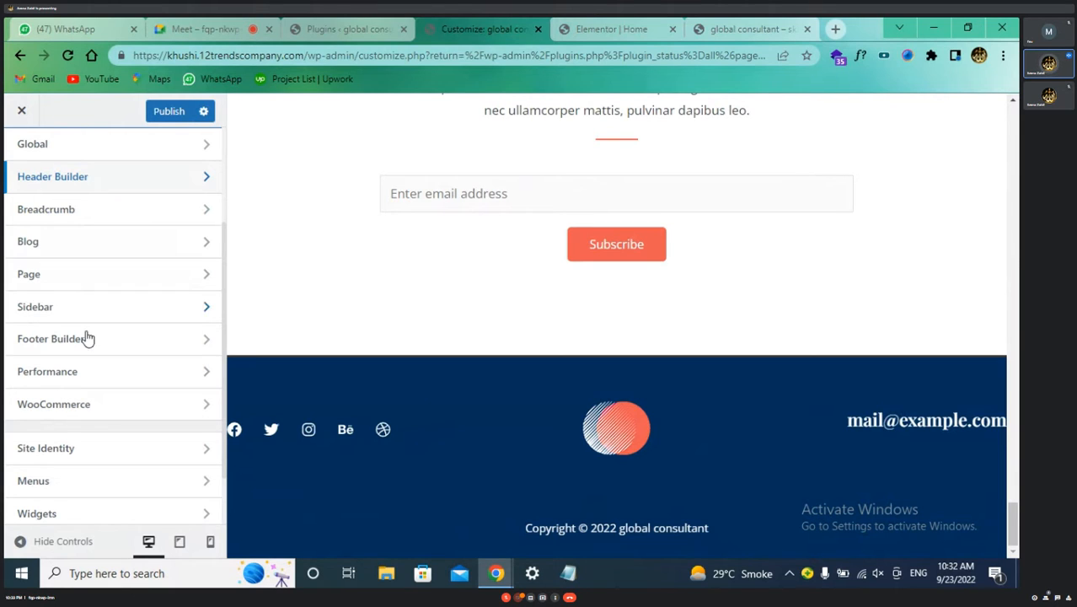
scroll(84, 370, down, 2)
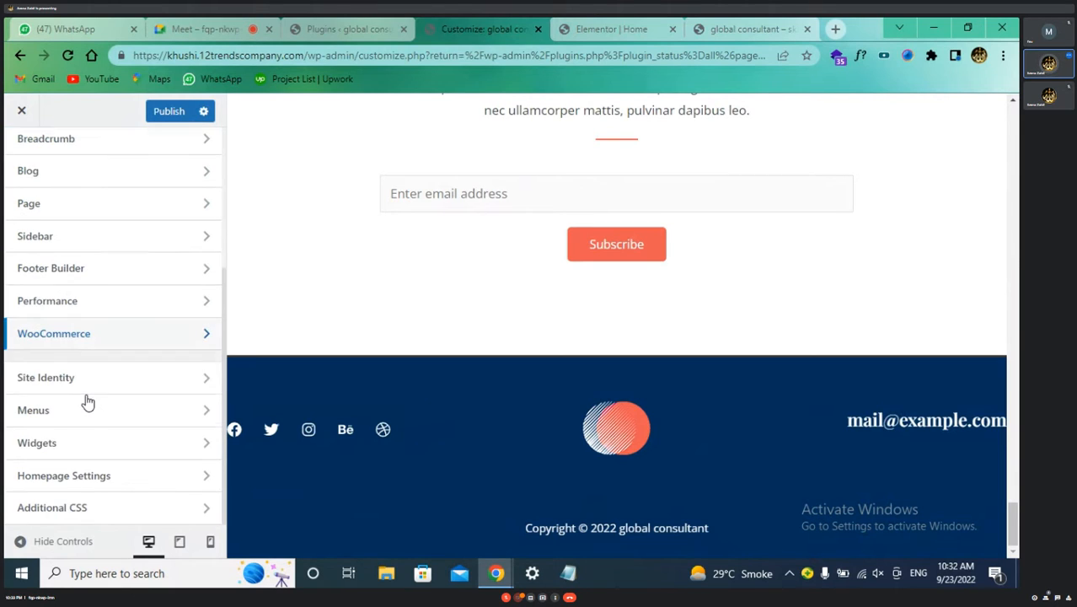
click(211, 271)
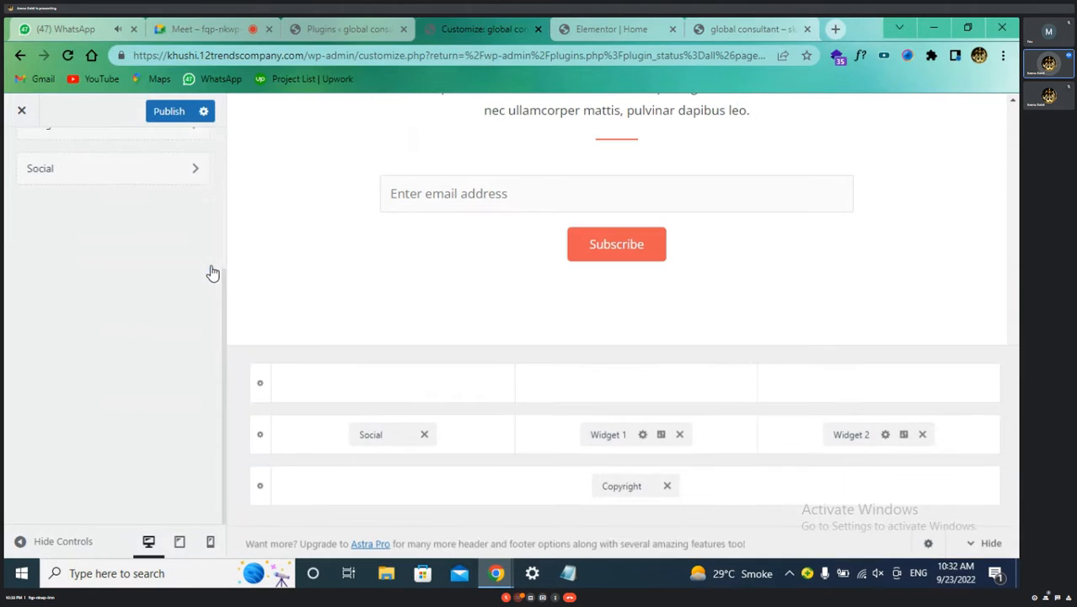
- Glance at the Home page in the Elementor editor, then examine the footer preview in the Customizer's Footer Builder
click(596, 22)
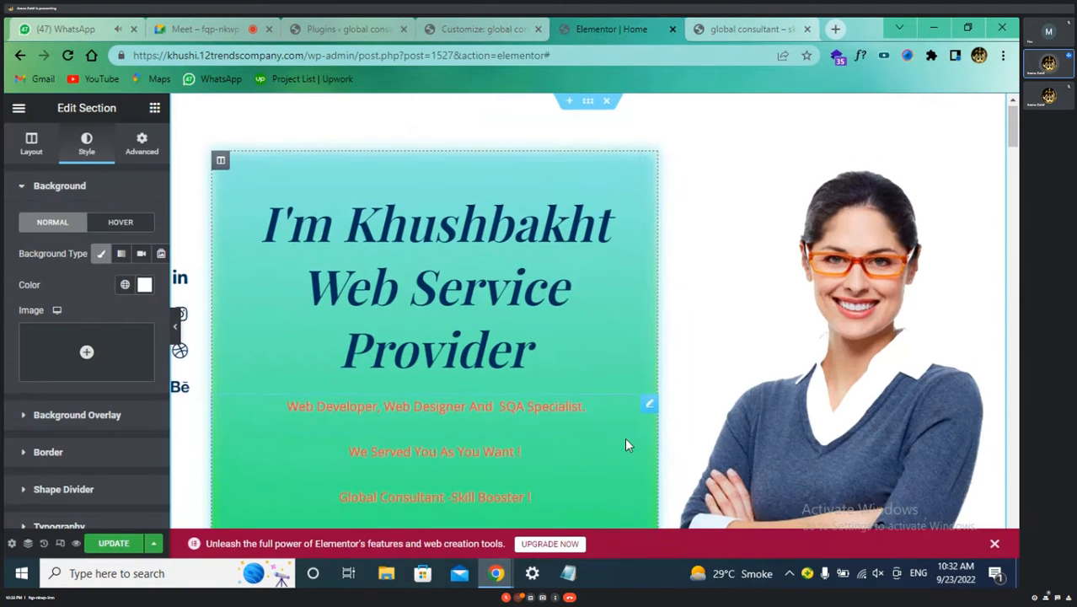
scroll(625, 437, down, 3)
scroll(624, 439, up, 3)
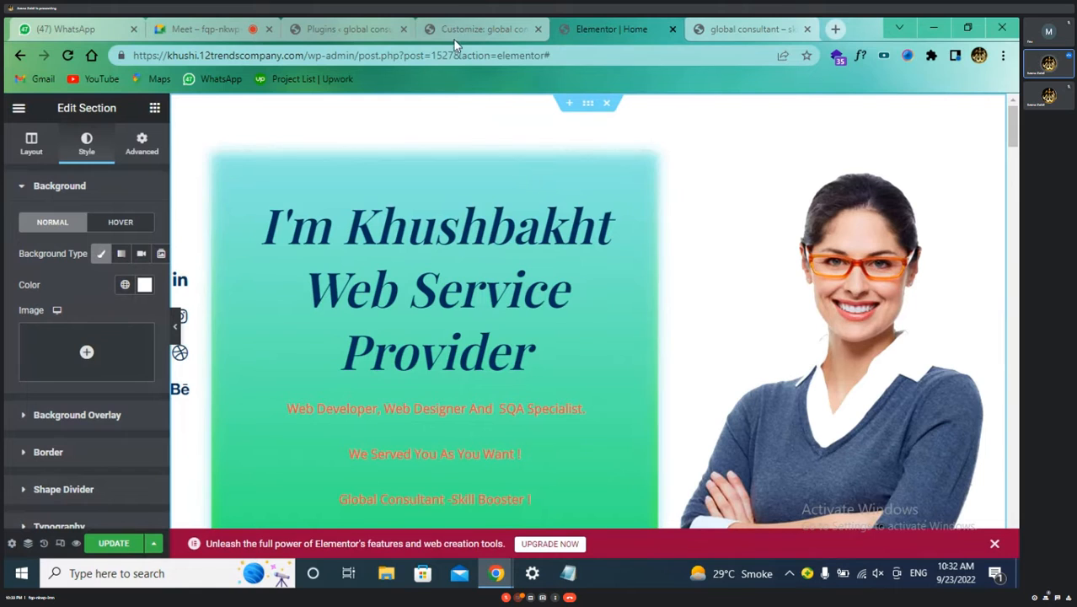
click(501, 22)
scroll(504, 312, down, 1)
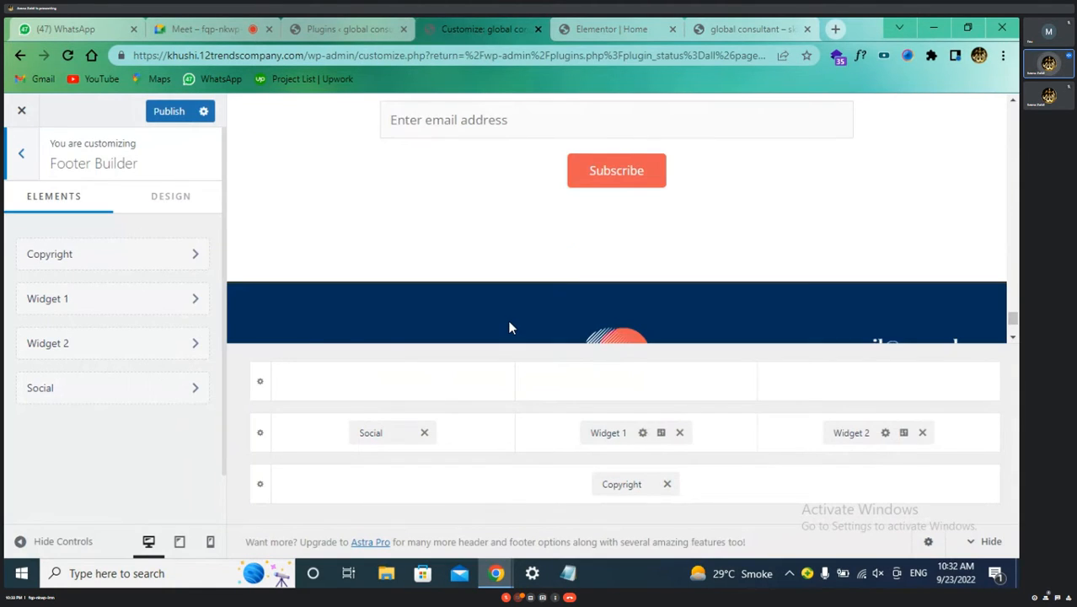
scroll(508, 320, down, 3)
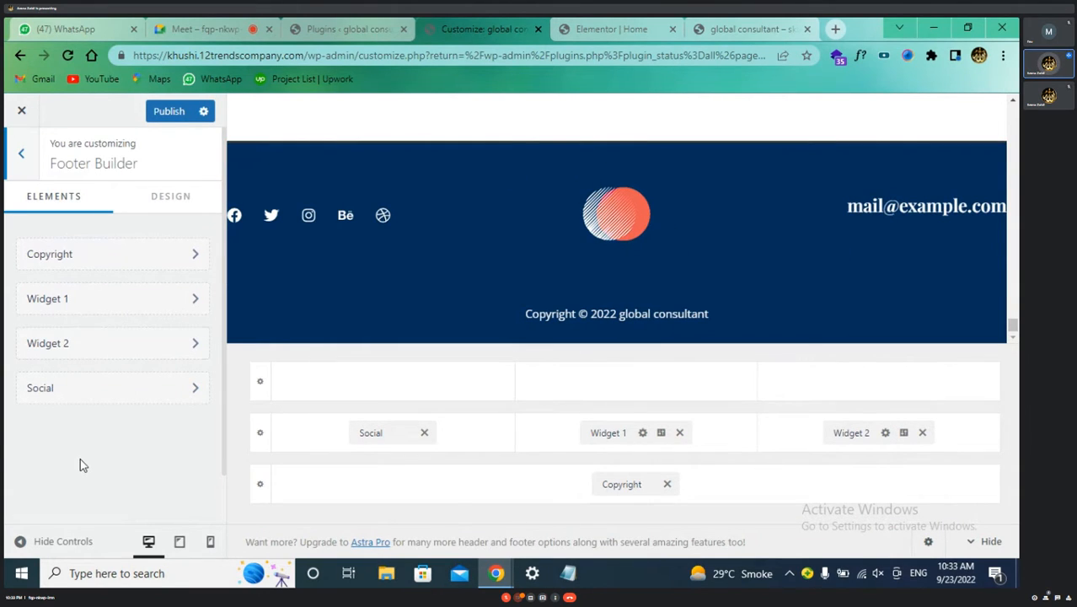
- Reopen the Footer Builder from the main Customizer sections and check which elements can be added to the empty top row's middle column
click(19, 150)
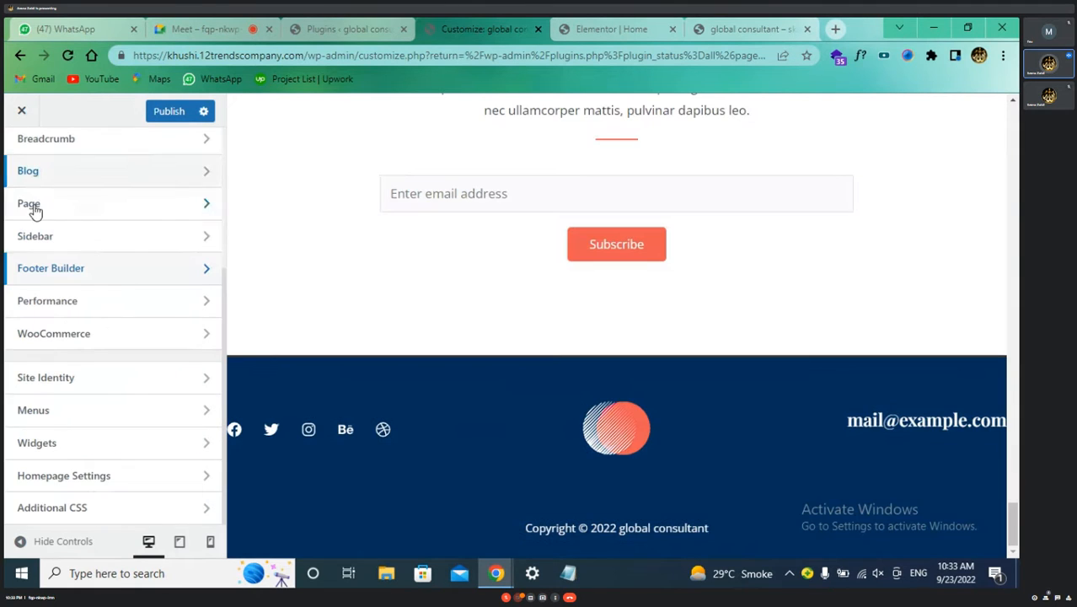
scroll(126, 261, up, 3)
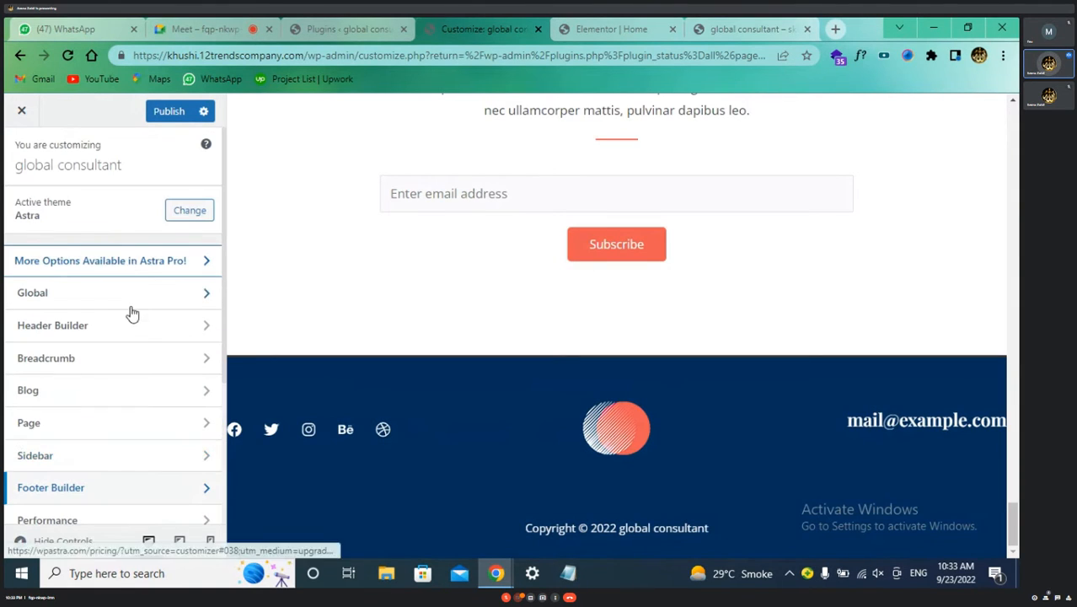
scroll(183, 333, down, 3)
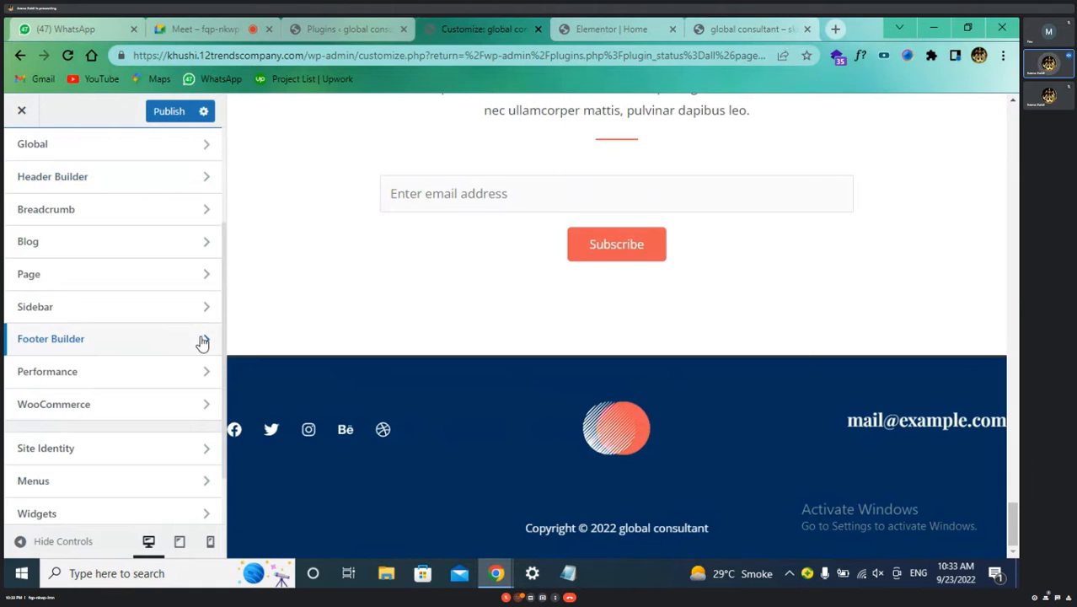
click(208, 341)
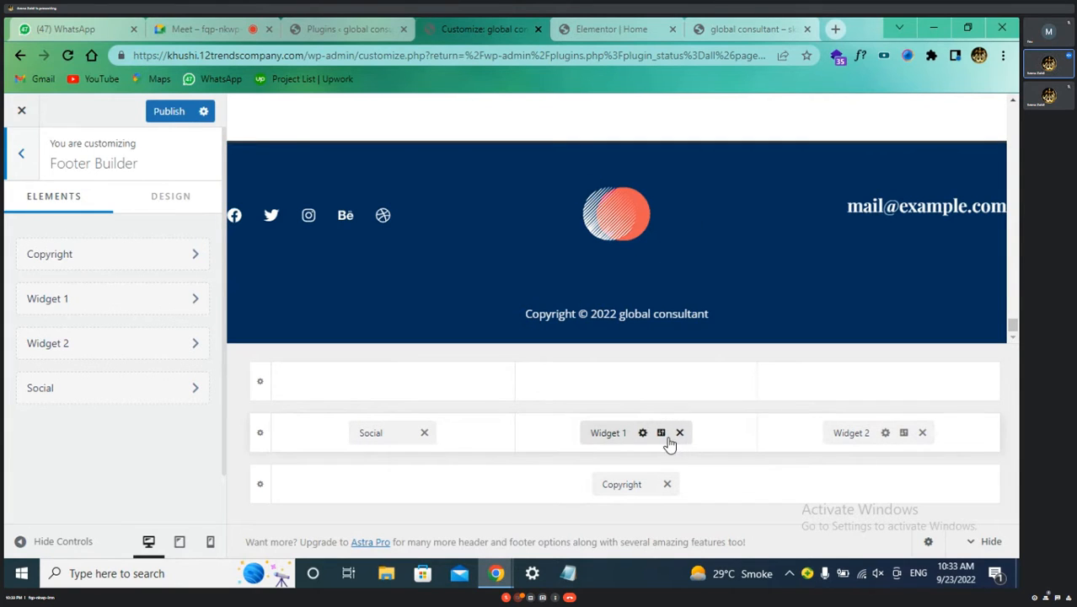
click(638, 384)
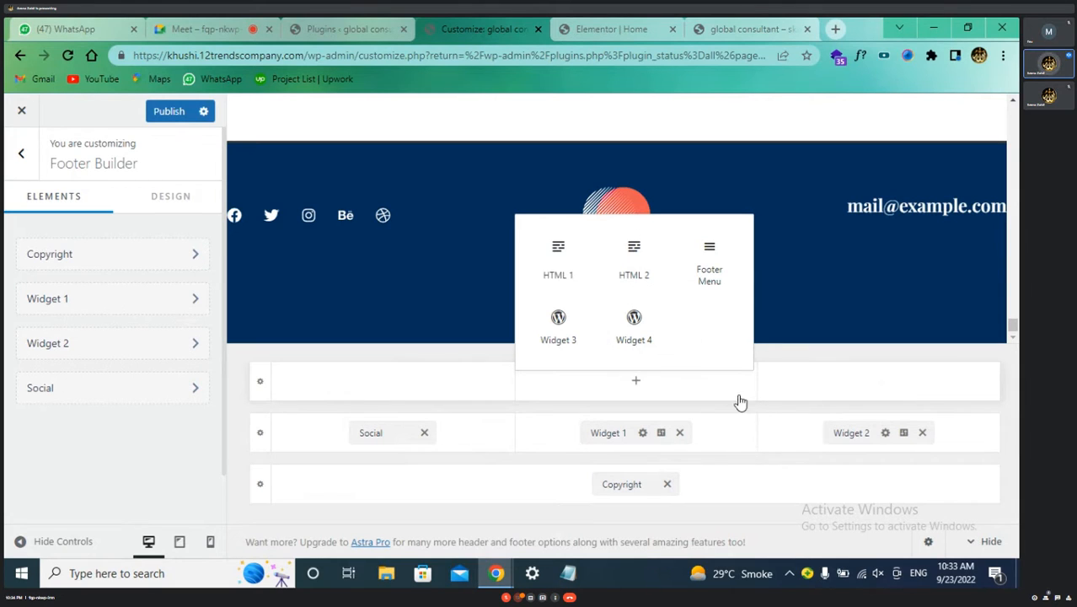
click(764, 415)
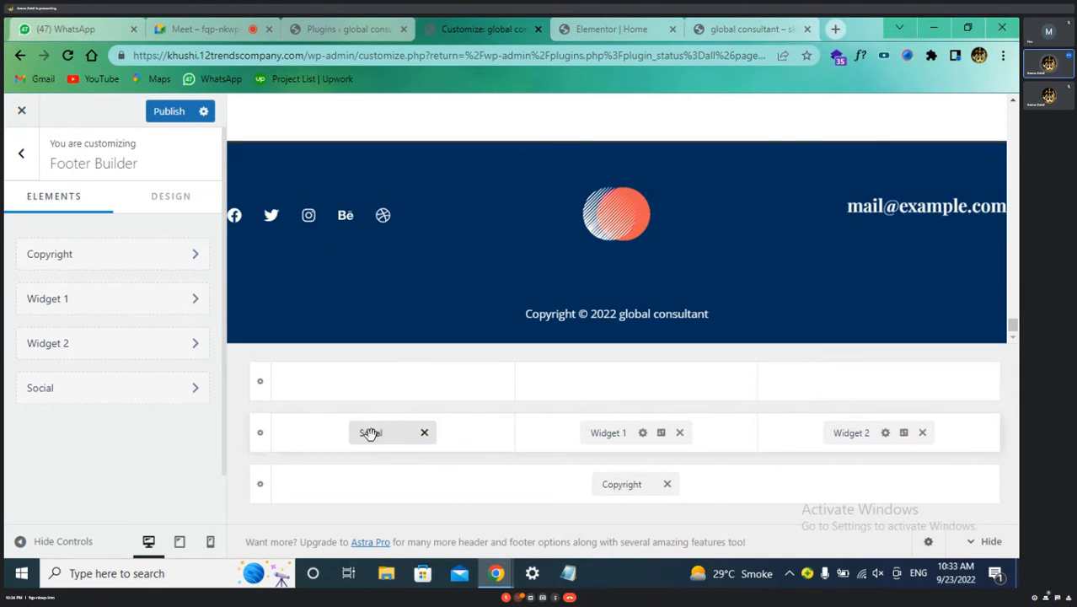
- Open the footer's Social element settings and remove the Twitter, Behance and Dribbble icons
click(194, 389)
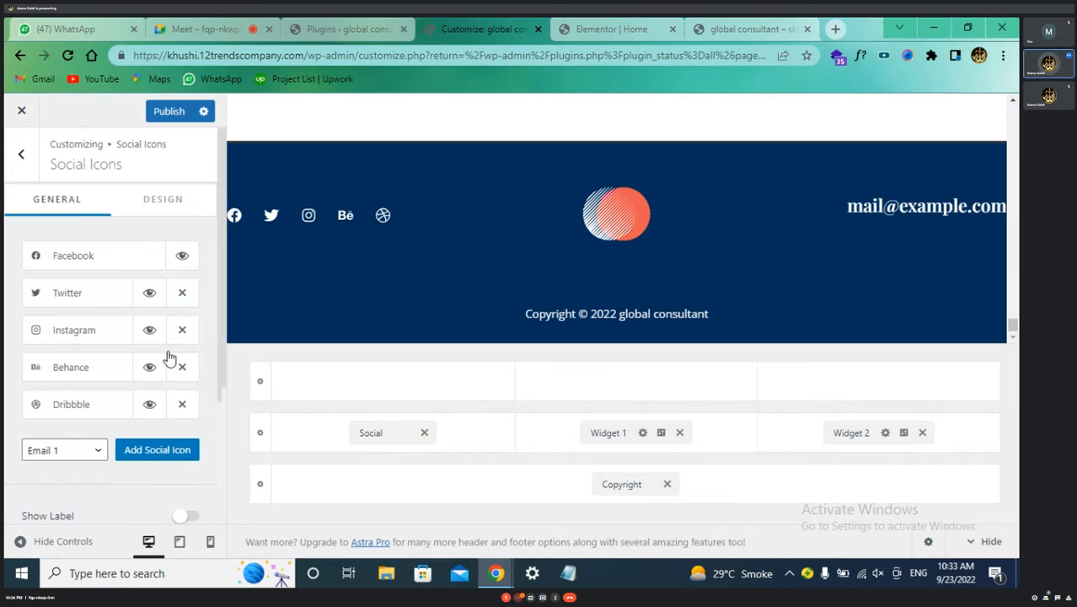
click(23, 158)
click(372, 431)
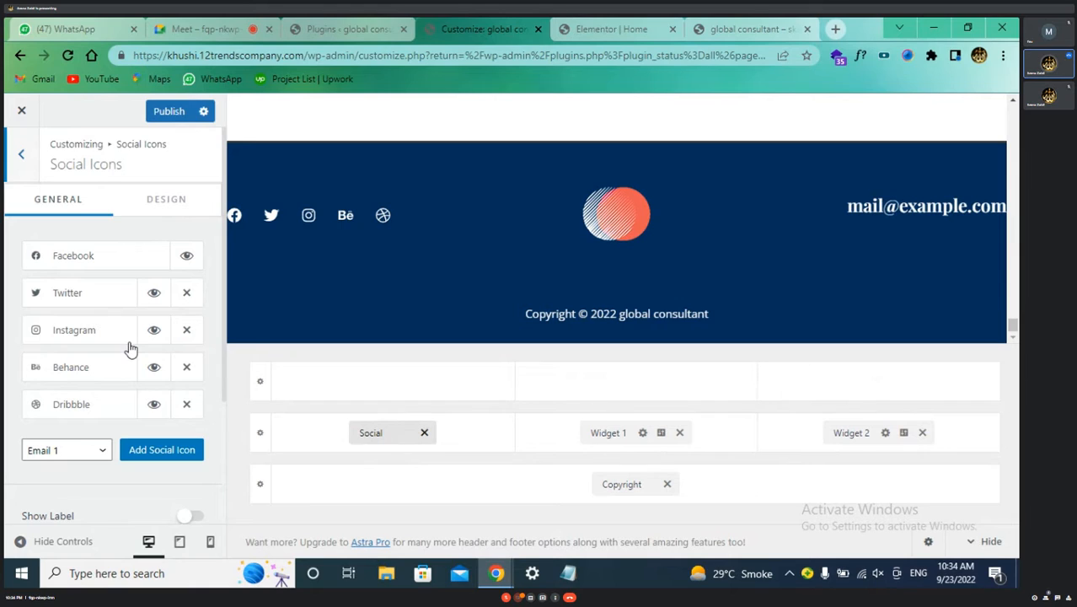
click(186, 294)
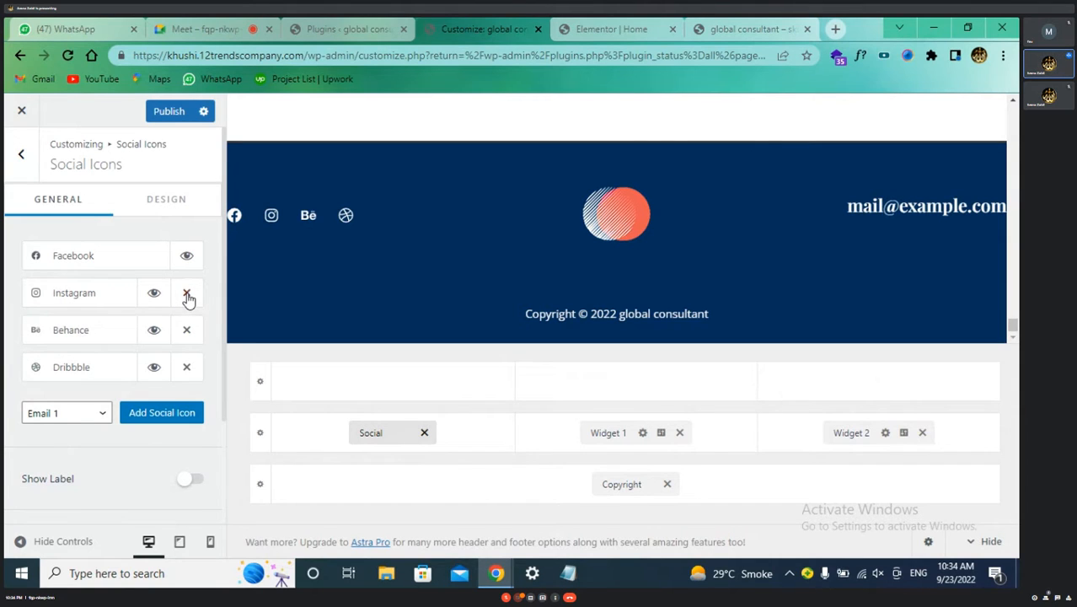
click(187, 333)
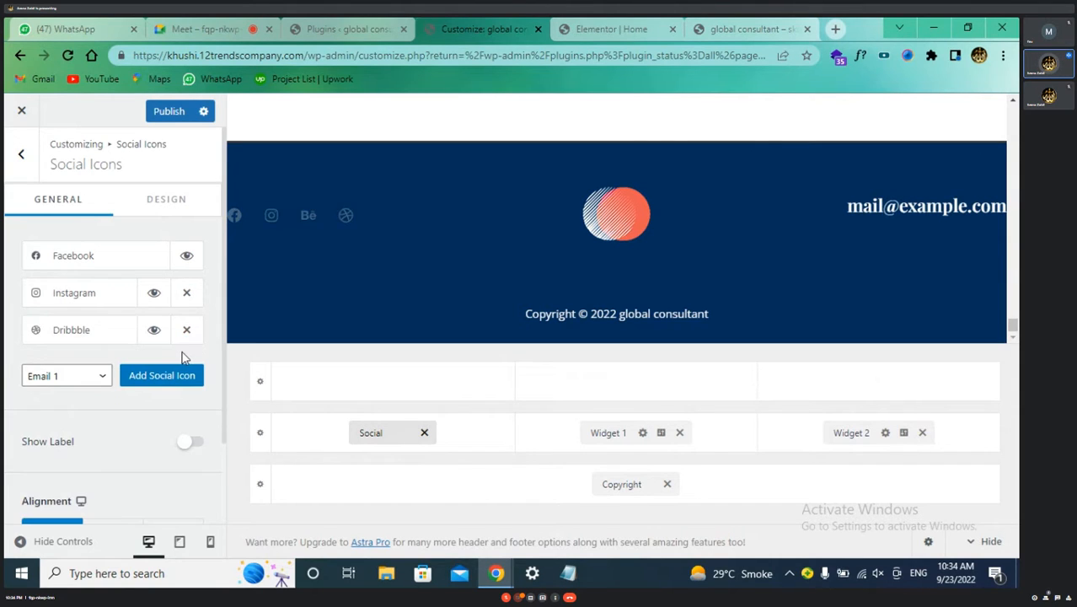
click(187, 336)
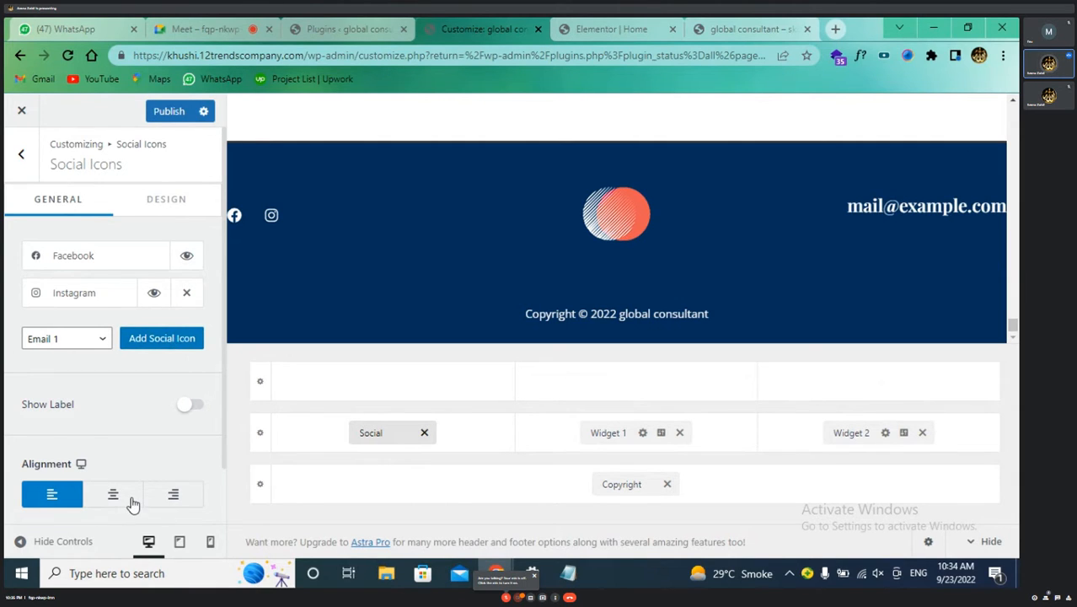
- Set the footer social icons' alignment to center
scroll(126, 513, down, 1)
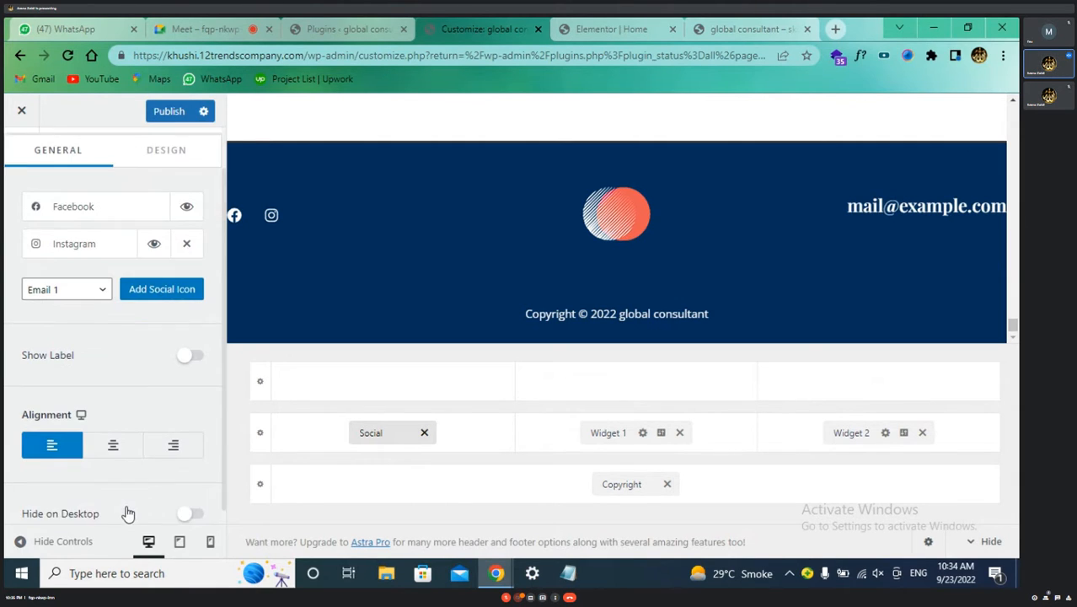
click(112, 432)
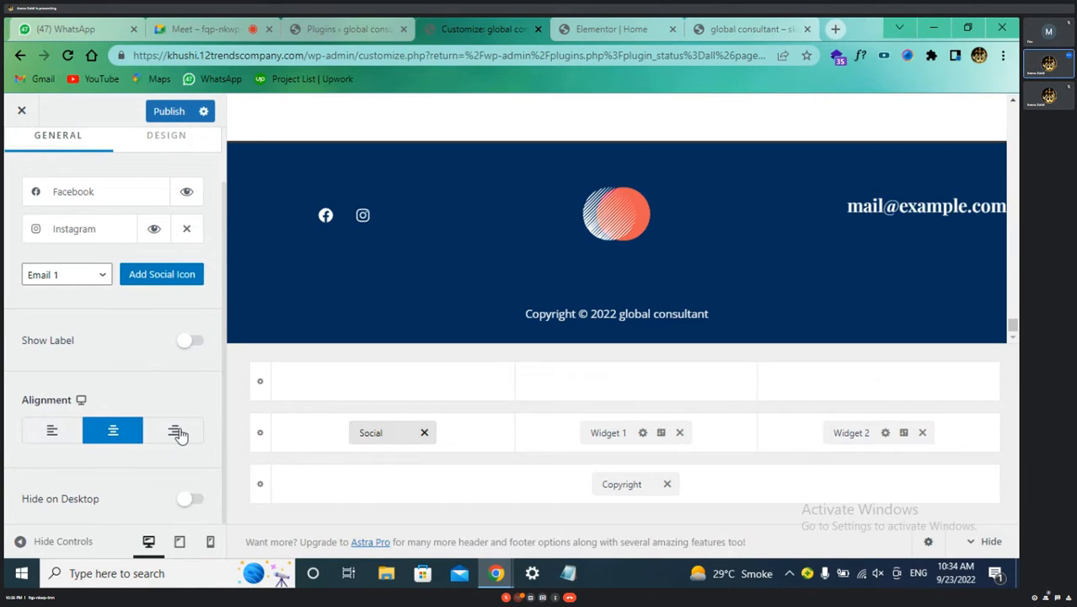
- Try right and center alignment for the footer social icons, and settle on left alignment
click(176, 432)
click(113, 434)
click(49, 435)
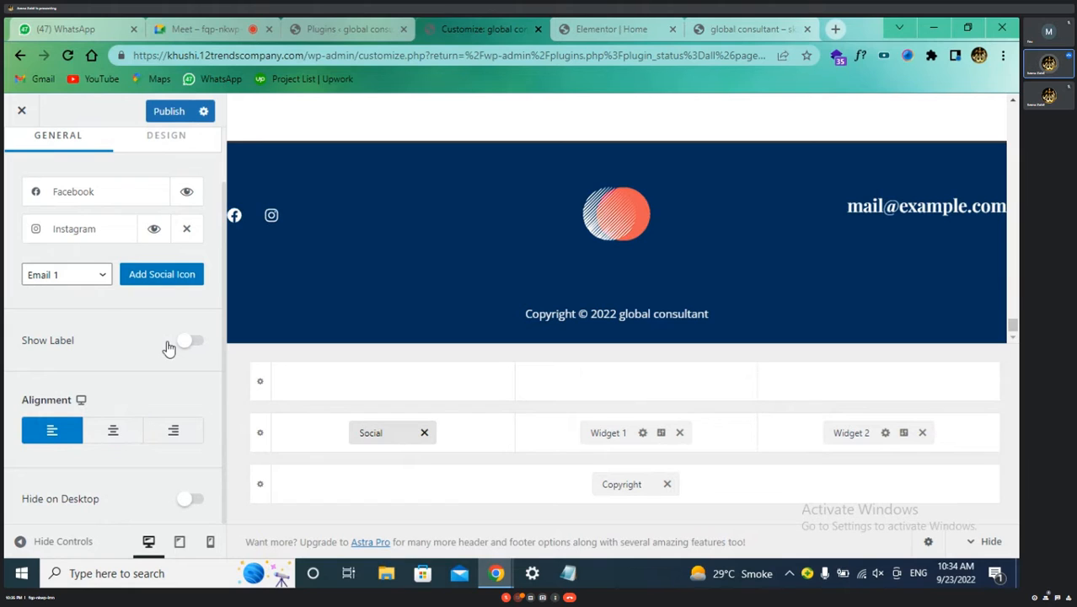
- Try showing the labels beside the footer social icons, and switch them off again
click(197, 346)
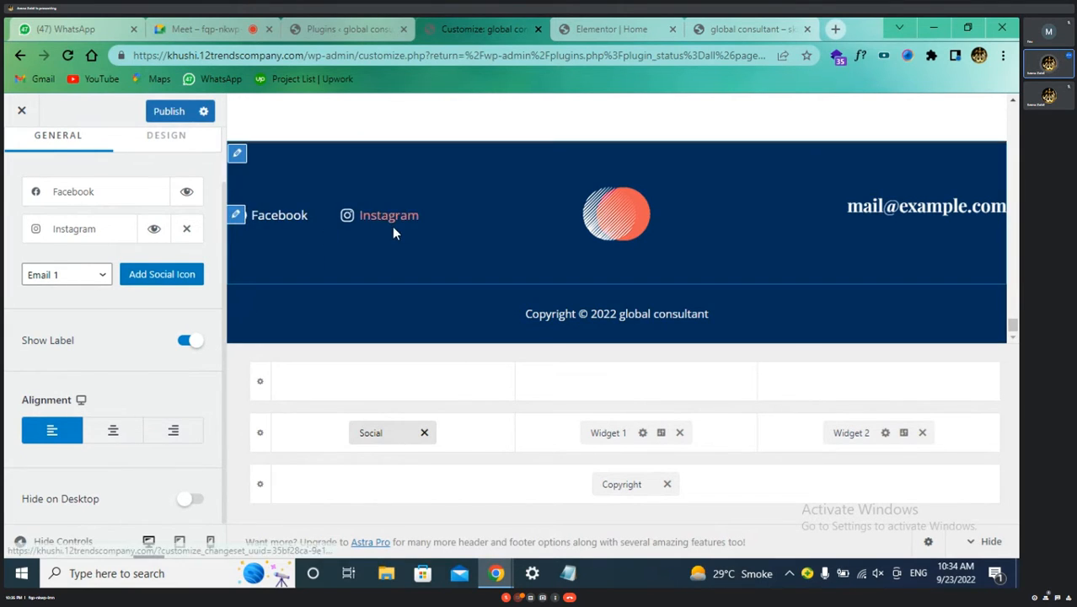
click(185, 341)
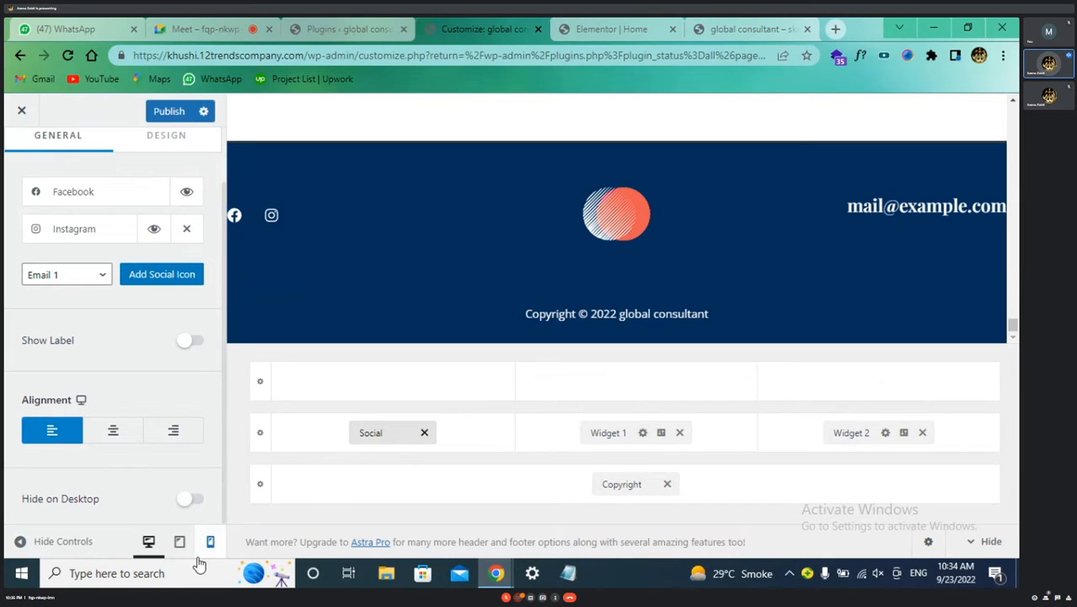
- Hide the footer social icons on desktop and check how the footer looks in the mobile preview
click(193, 500)
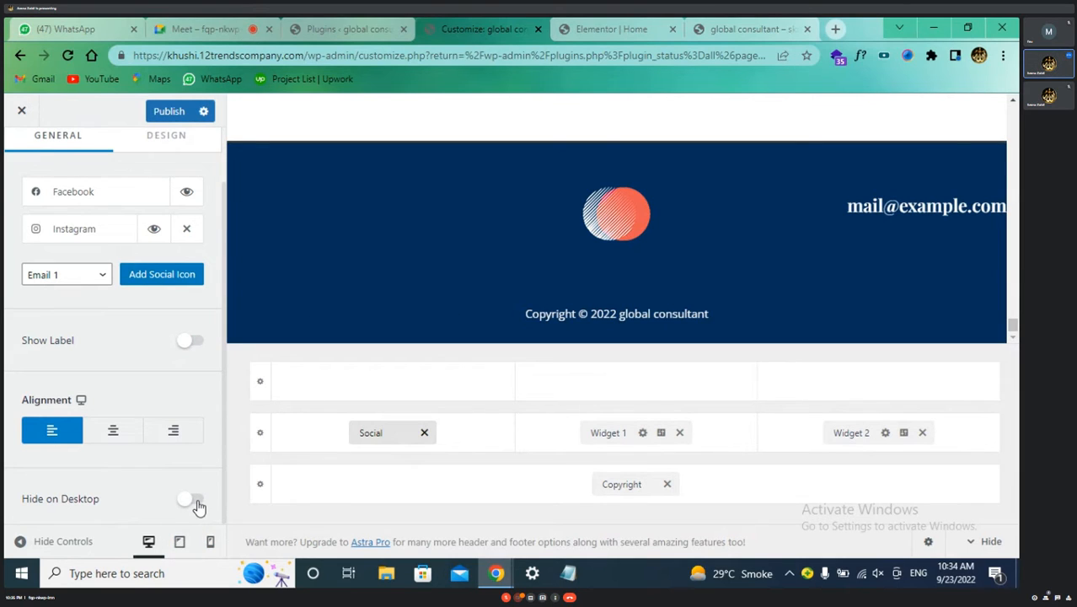
click(209, 549)
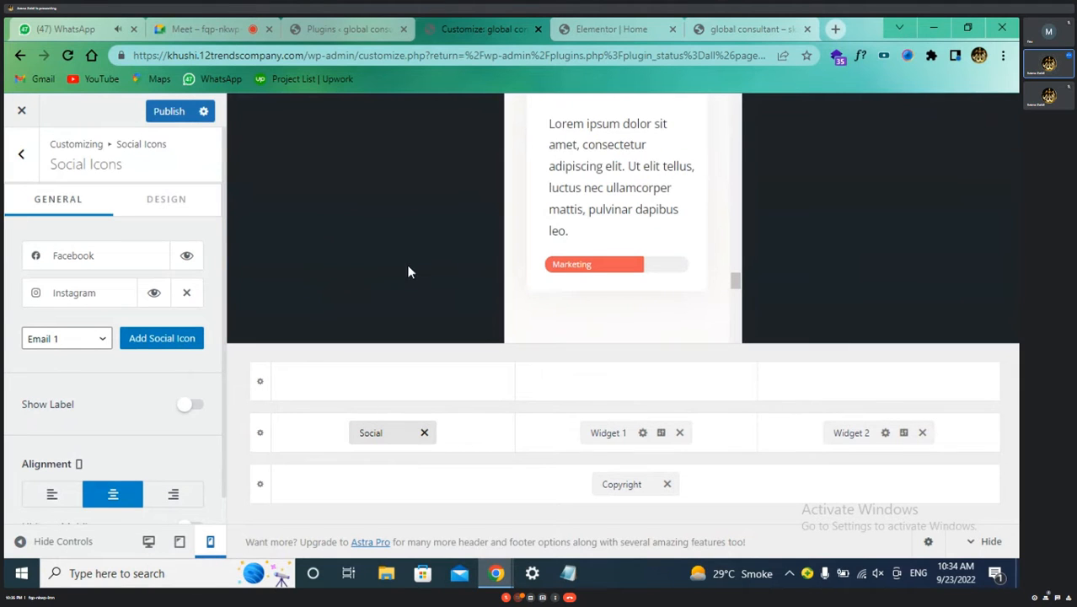
scroll(621, 206, down, 10)
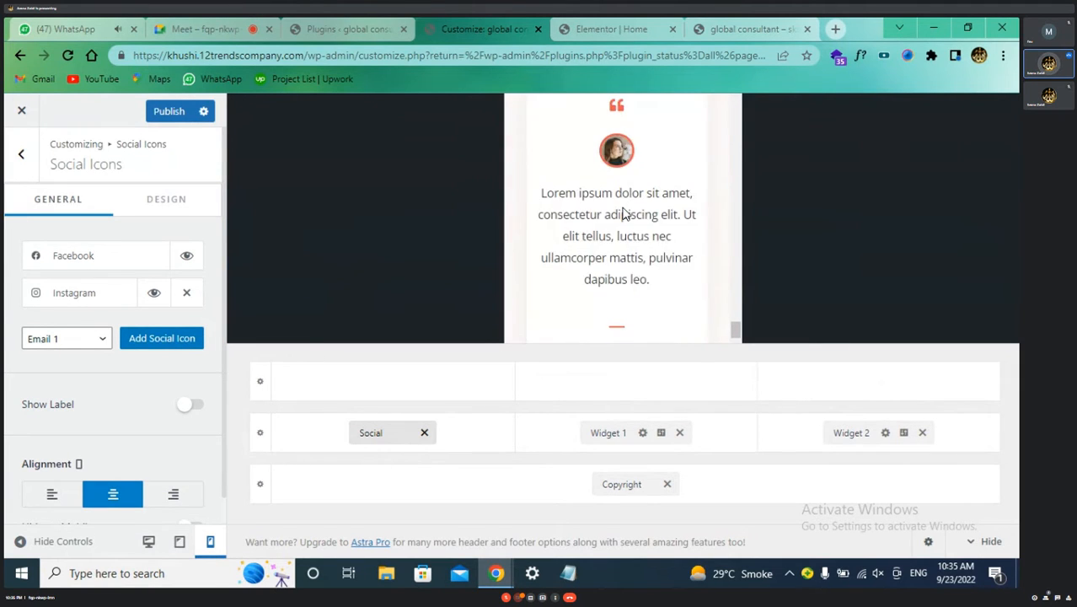
scroll(622, 213, down, 2)
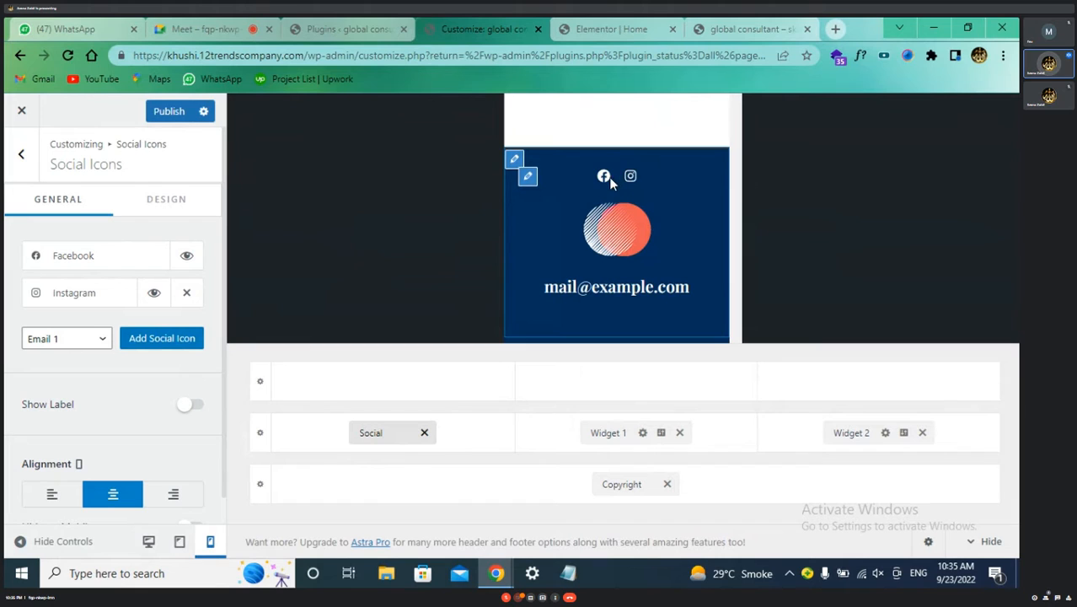
- Compare the Social Icons settings across the desktop, tablet and mobile previews, including the option to hide them on mobile
click(149, 546)
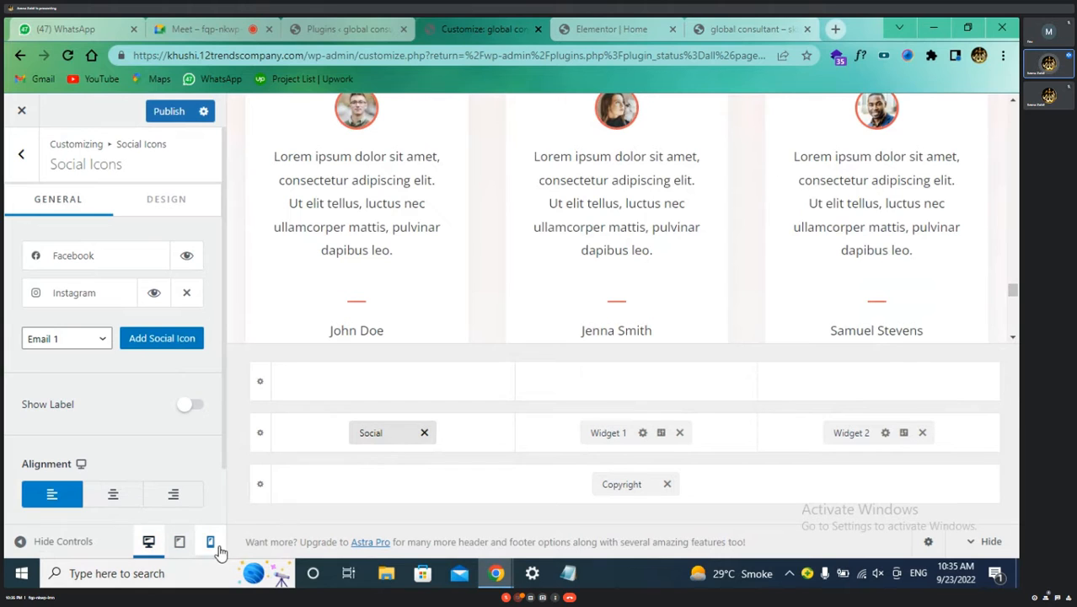
click(211, 546)
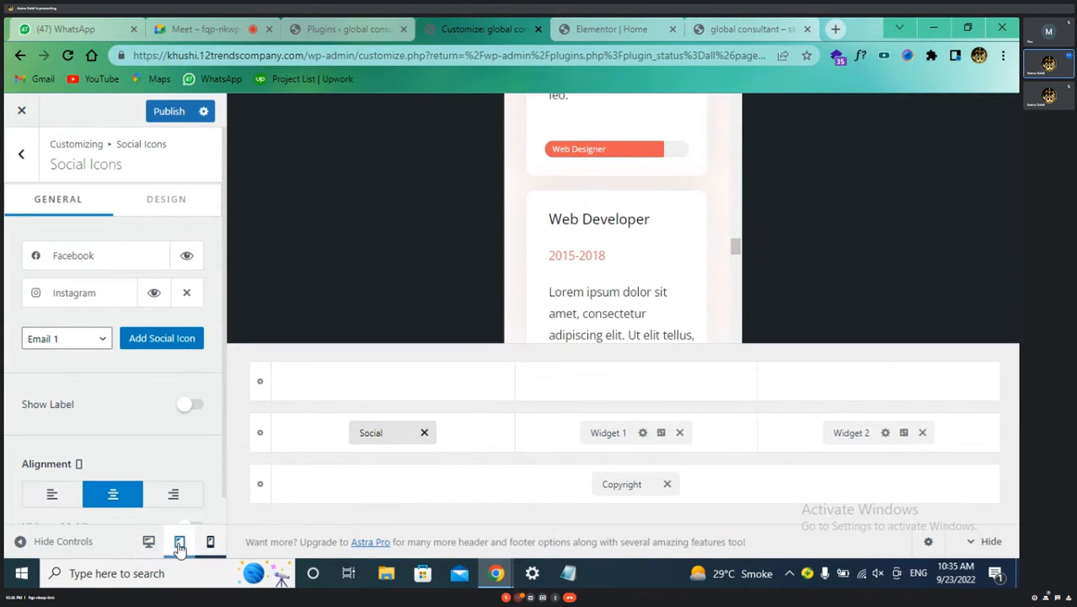
click(178, 543)
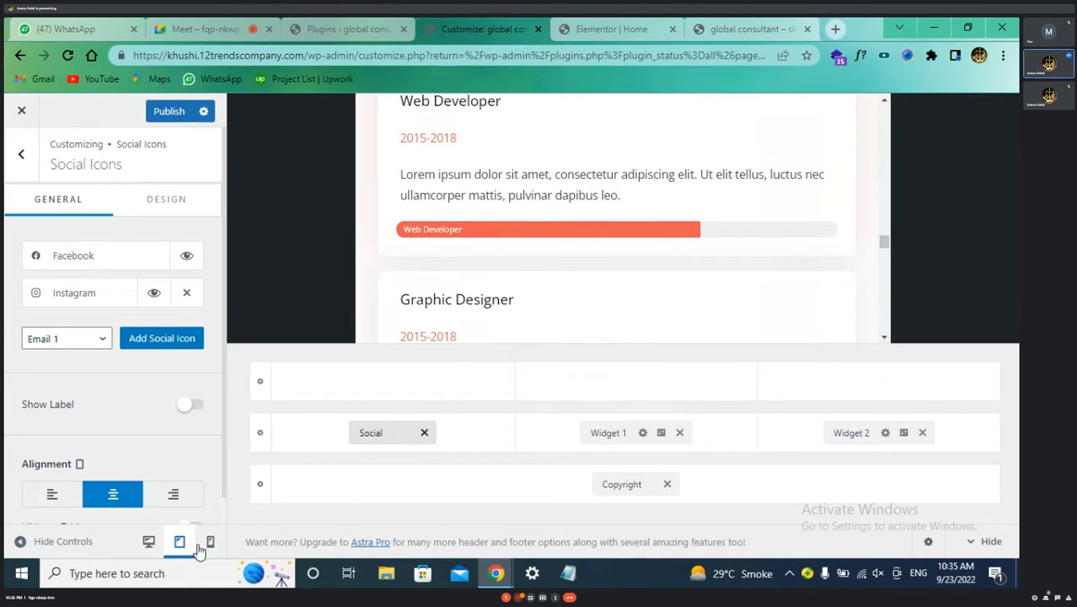
click(209, 546)
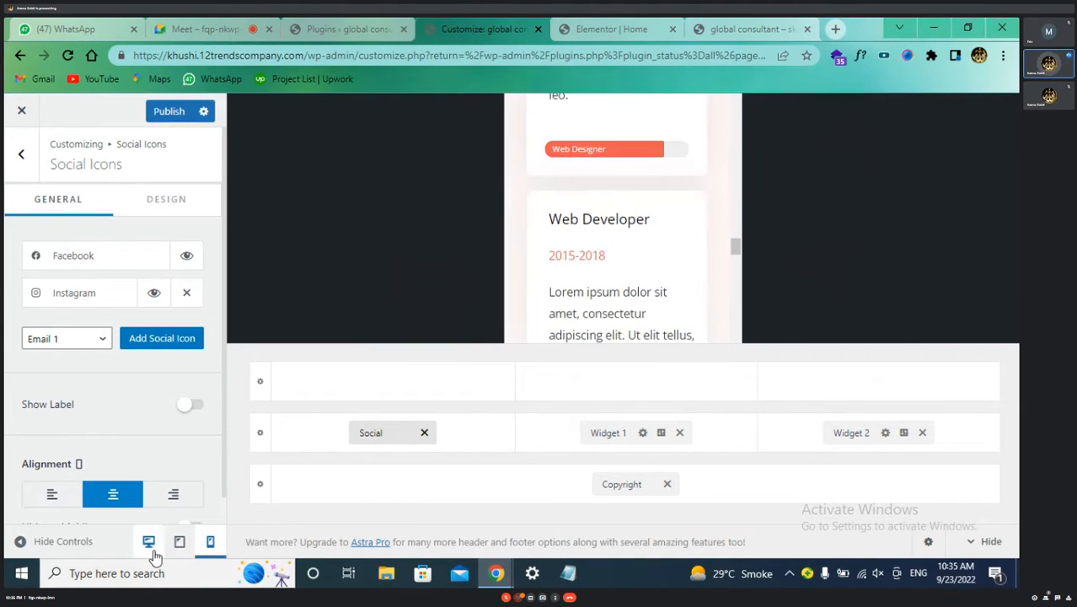
scroll(589, 260, down, 3)
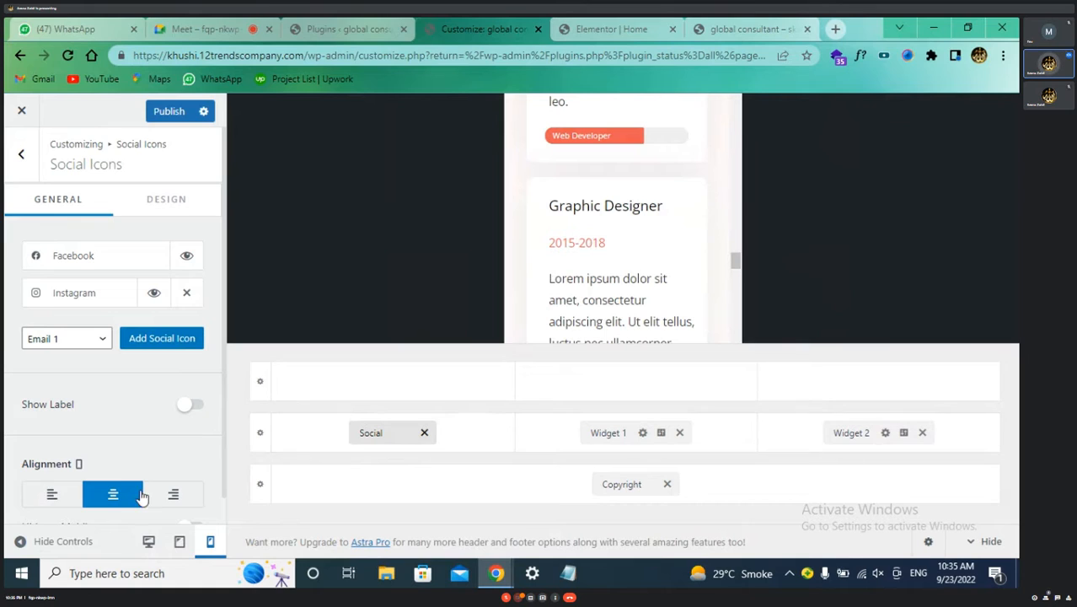
scroll(173, 408, down, 1)
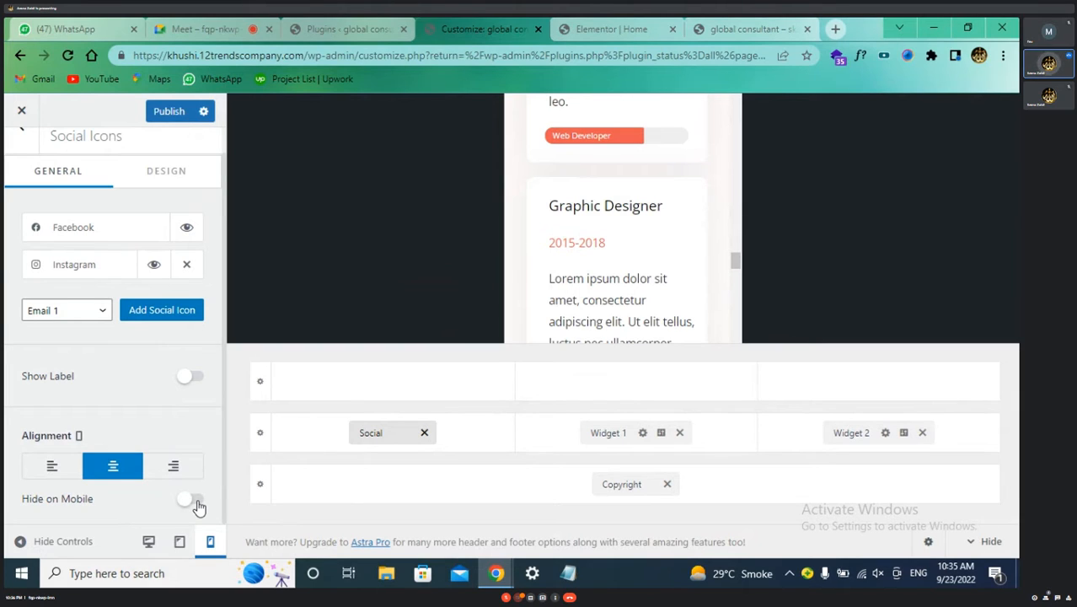
- Return to the desktop preview and turn off Hide on Desktop for the social icons
click(150, 546)
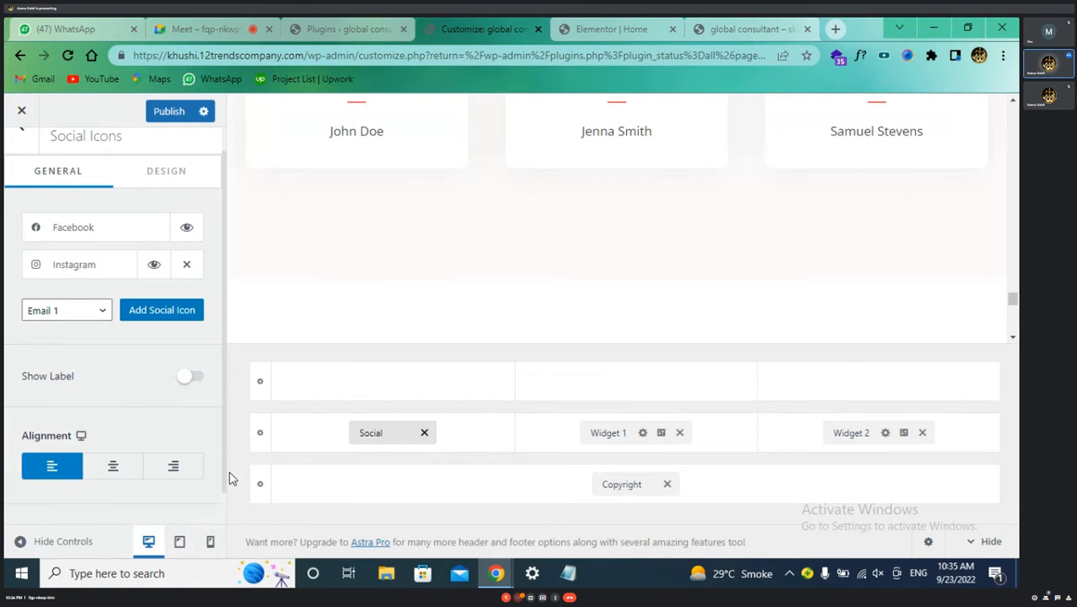
scroll(164, 408, down, 1)
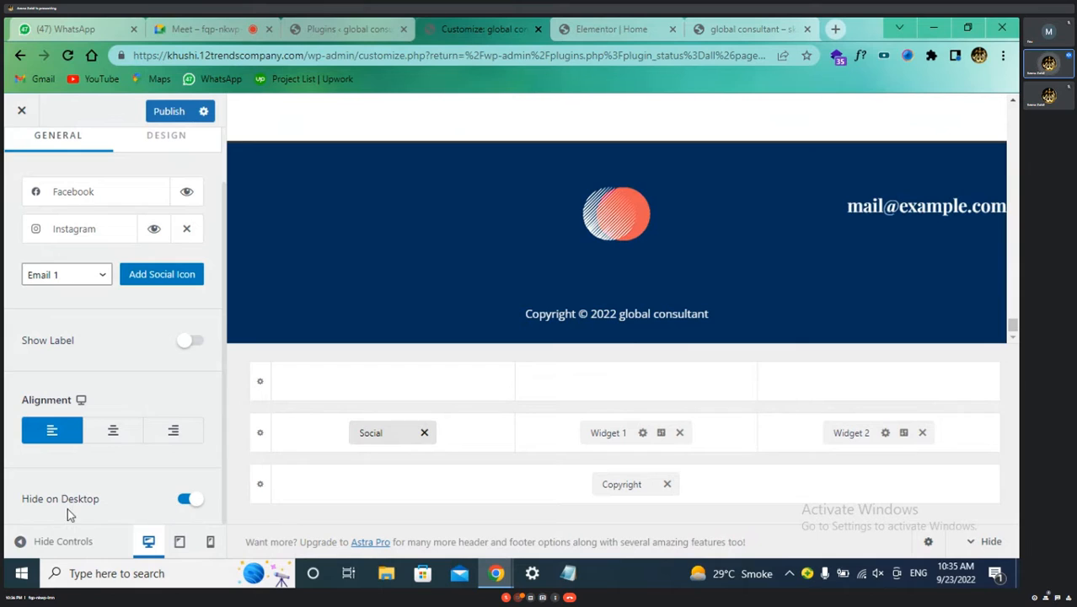
click(185, 499)
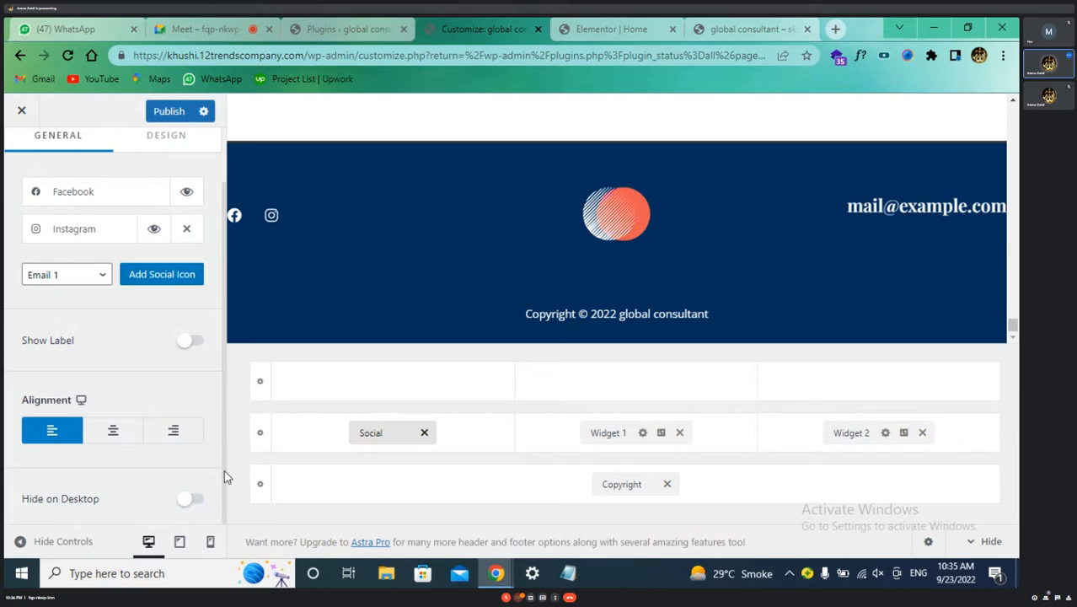
- Look at the contents of footer Widget 1 and return to the Social Icons settings
click(608, 432)
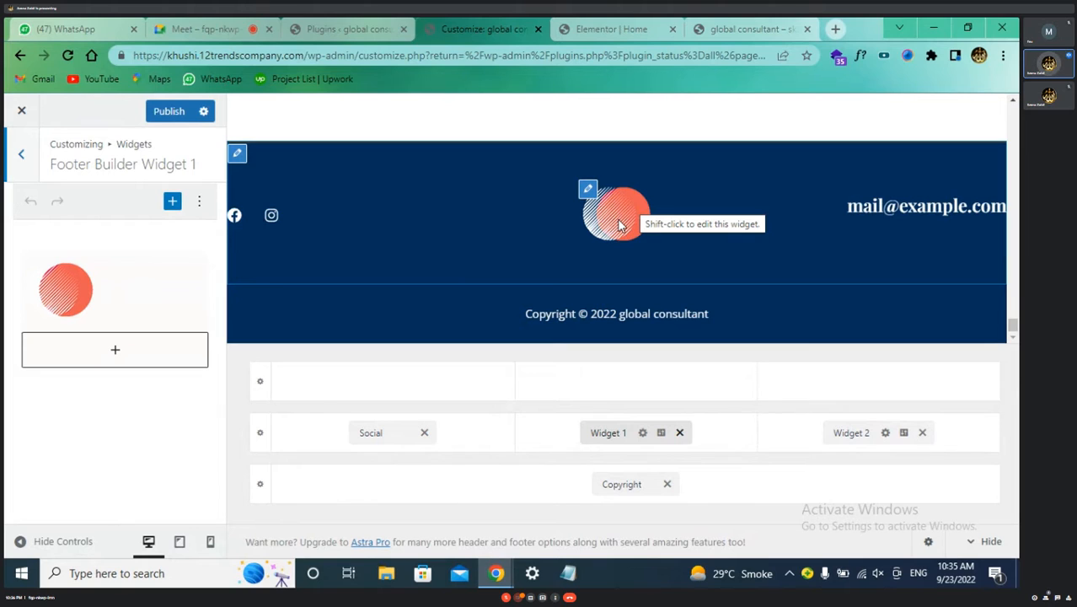
click(373, 432)
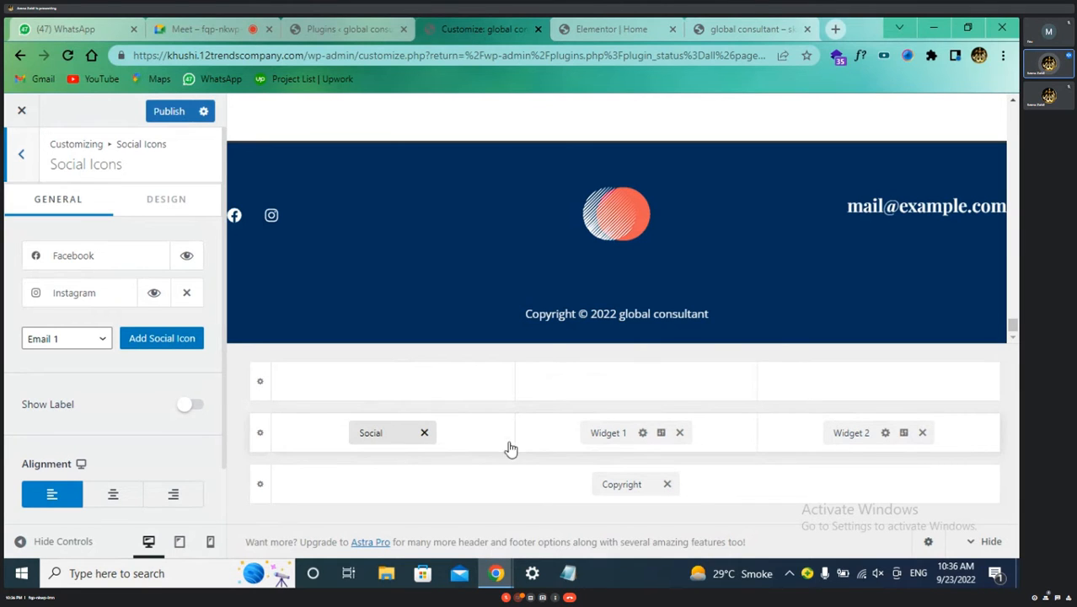
- Try swapping Widget 1 and Social between the first two columns of the footer's main row, and restore their original order
drag(605, 432, 306, 435)
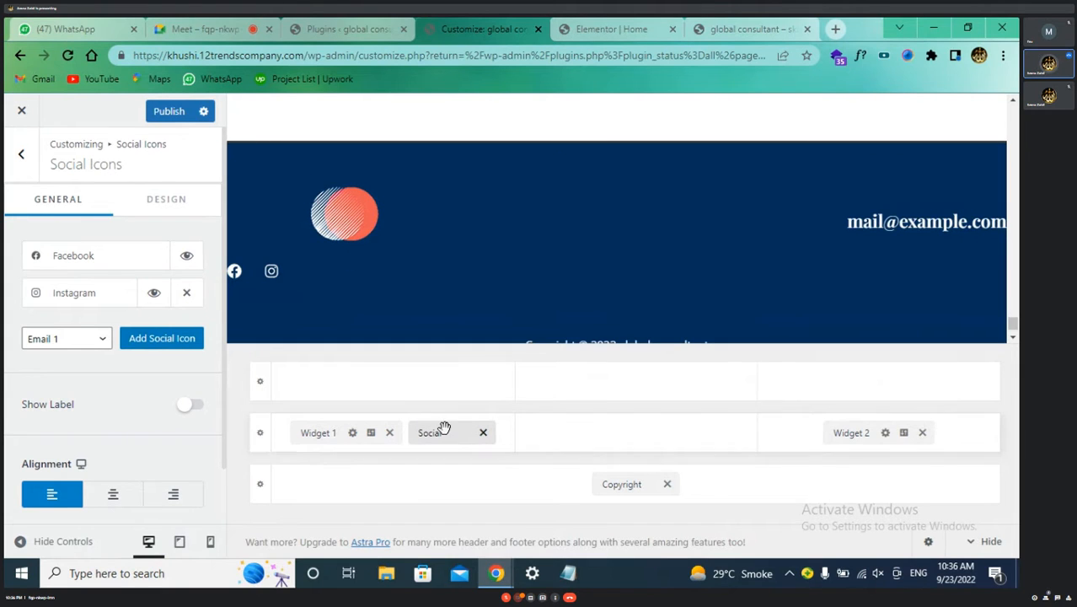
drag(469, 434, 630, 454)
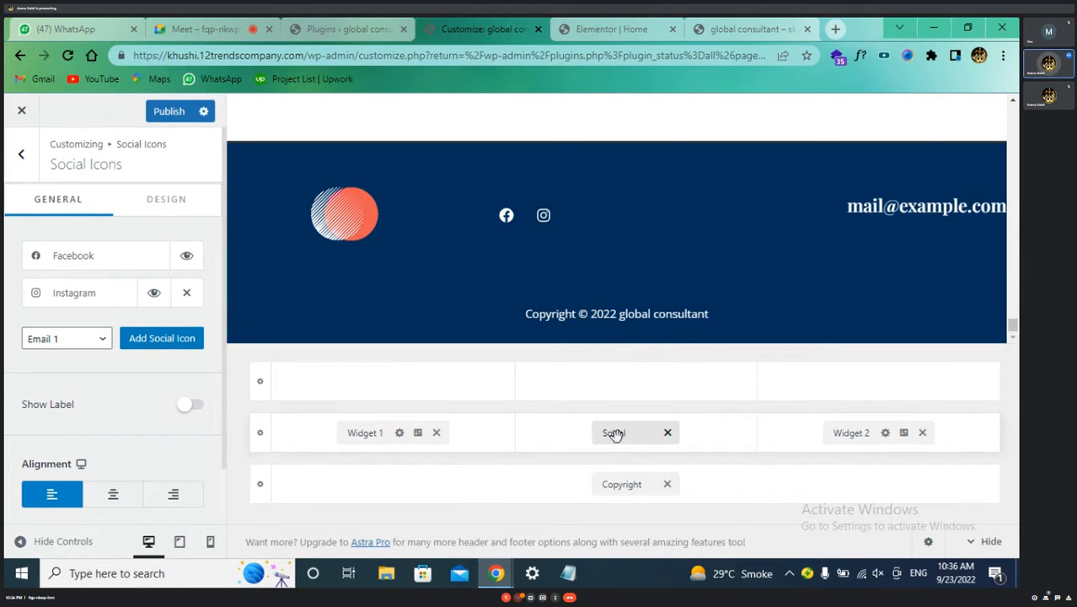
drag(610, 434, 335, 460)
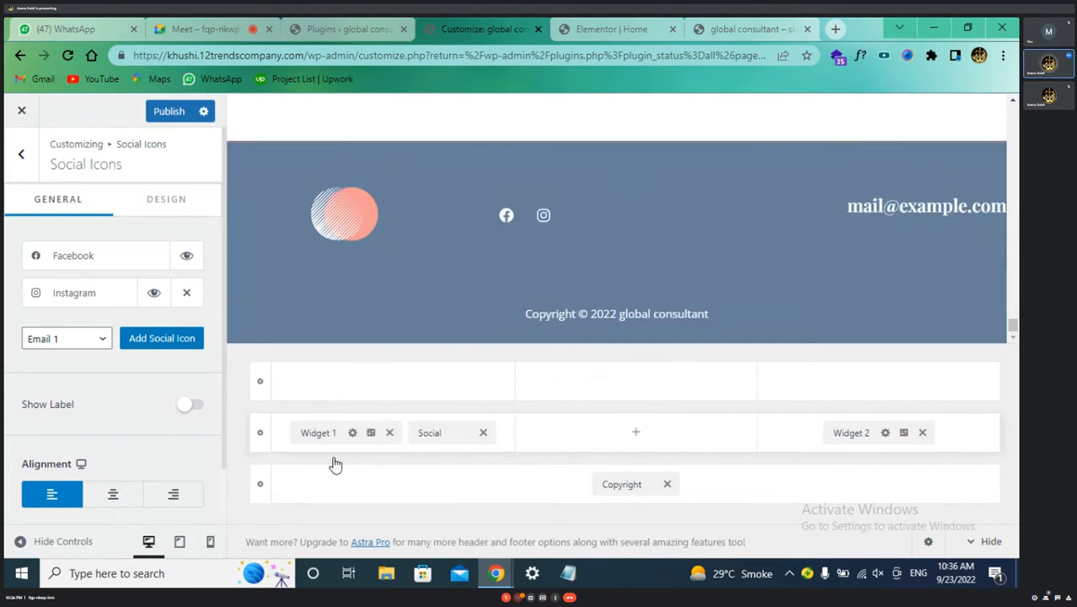
drag(438, 435, 600, 464)
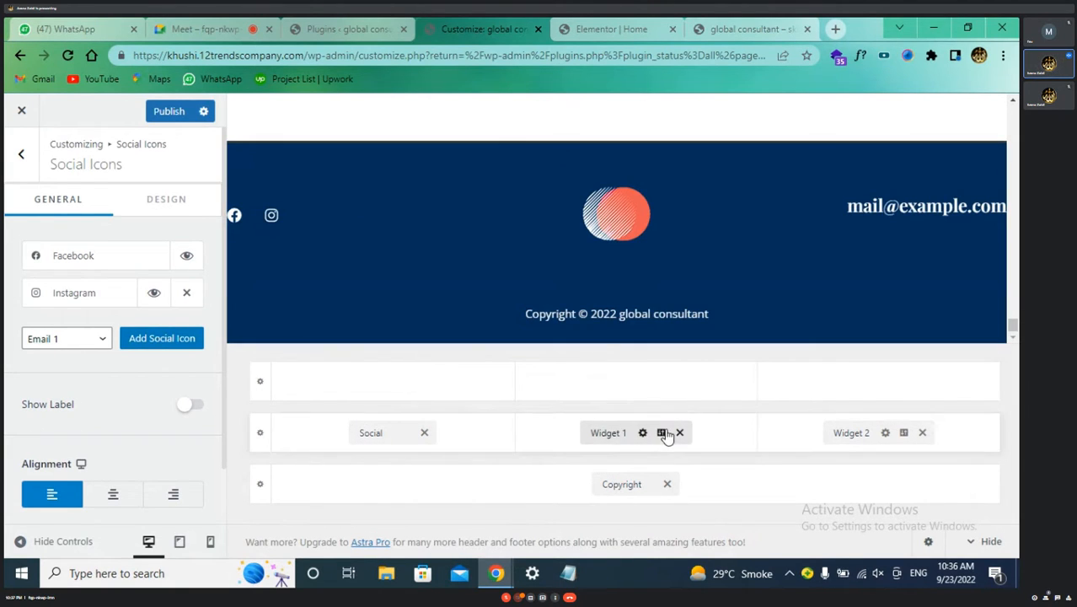
- Open Widget 1 from the Footer Builder's elements and search its block library for "logo"
click(609, 432)
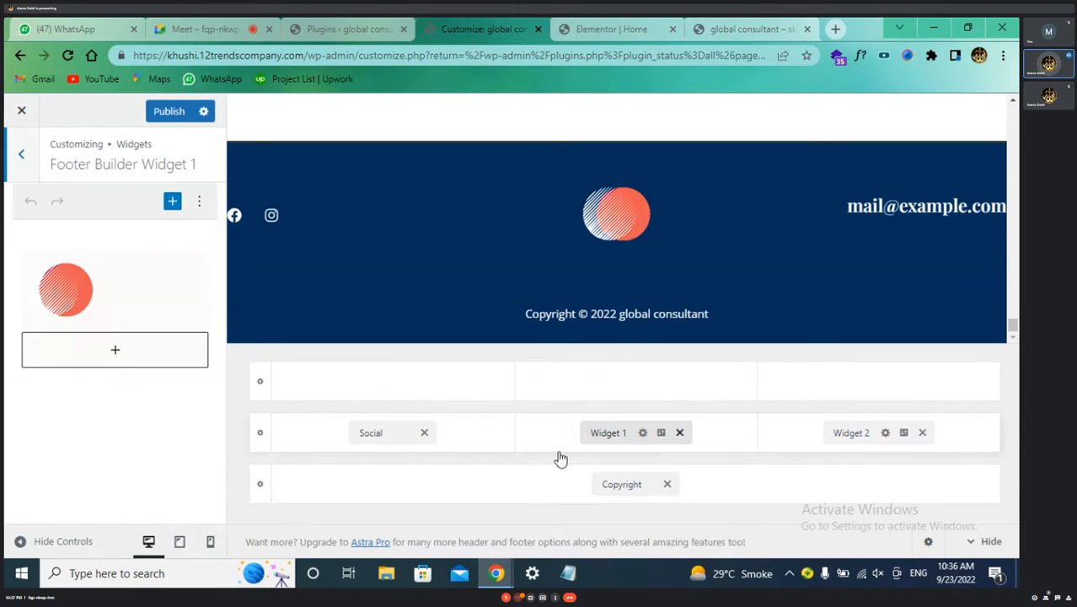
click(22, 160)
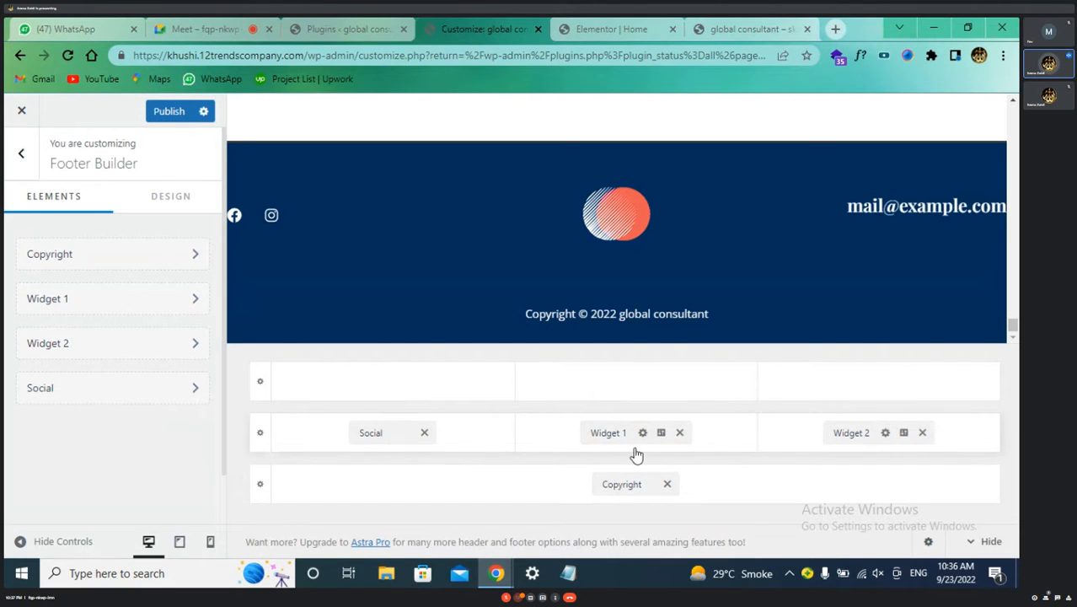
click(194, 310)
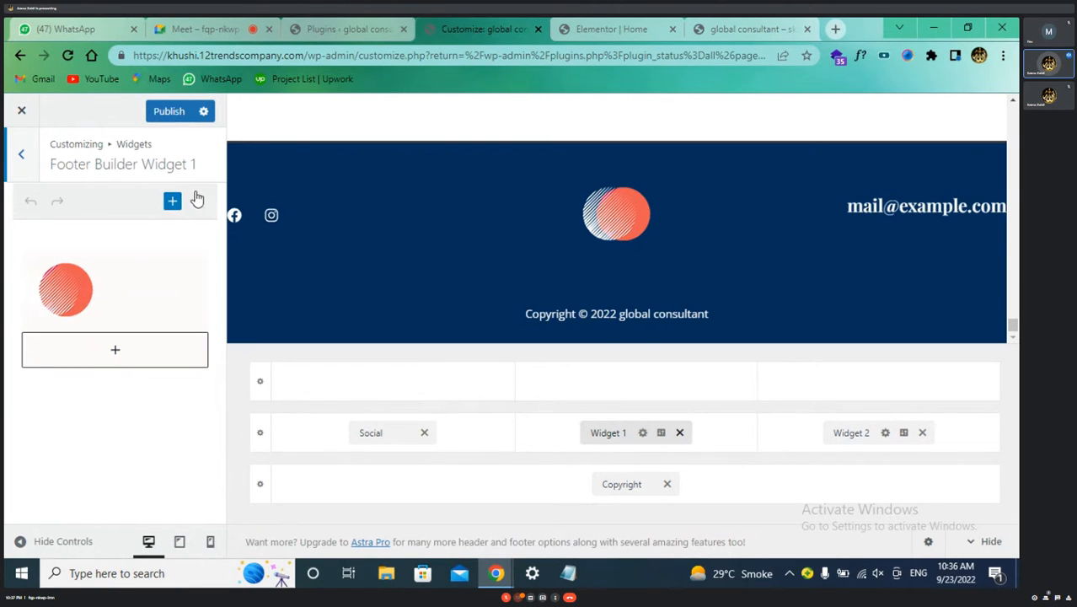
click(171, 202)
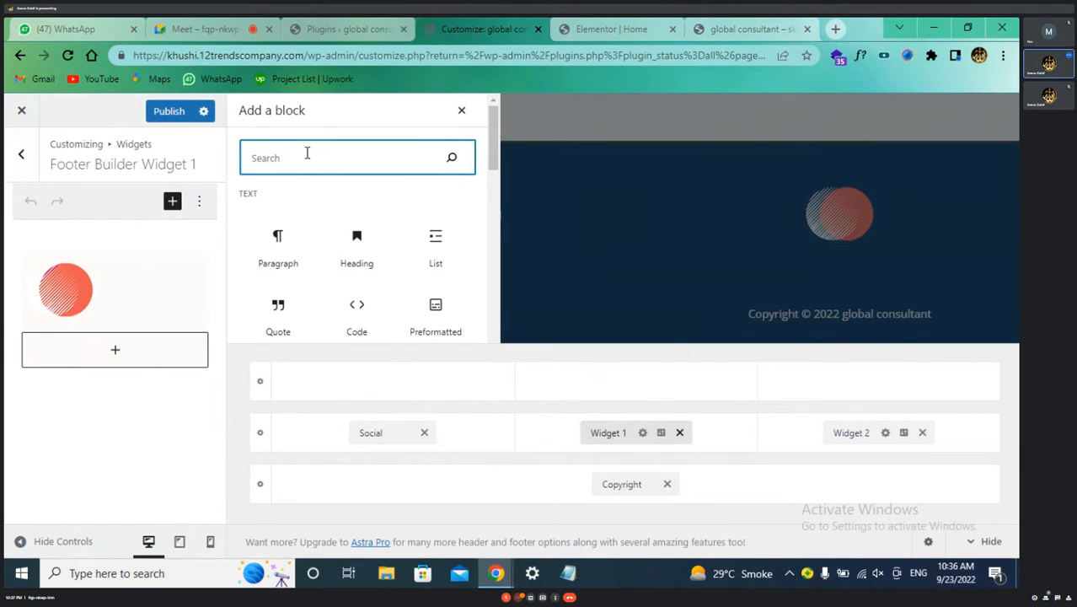
text(log)
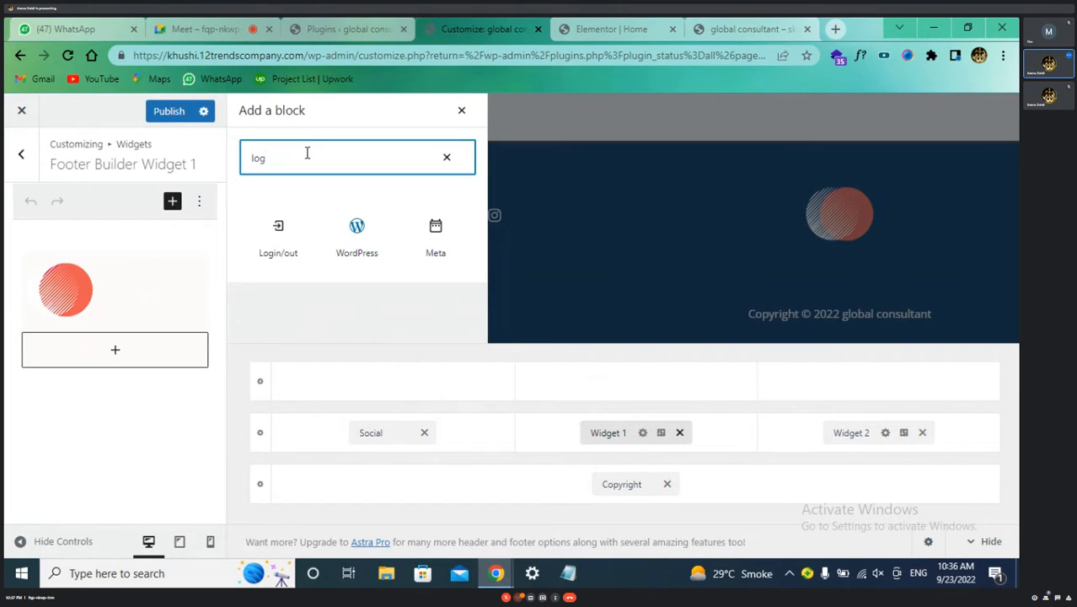
text(o)
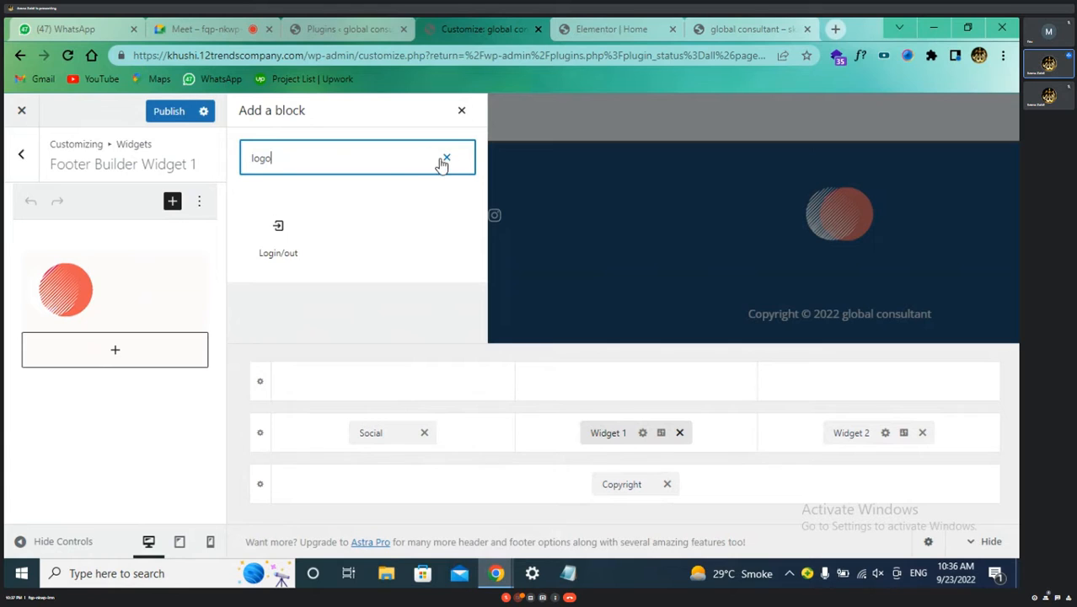
- Clear the block search for Widget 1 and examine the Text blocks, from Paragraph and Heading to Pullquote, Table and Verse
key(BackSpace)
key(BackSpace)
key(BackSpace)
key(BackSpace)
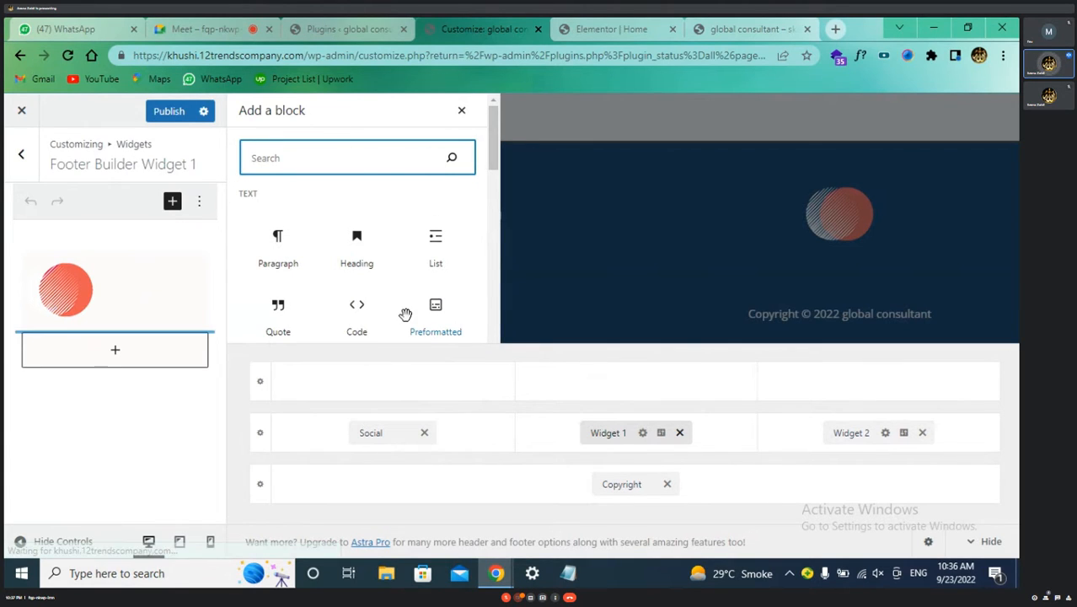
scroll(343, 272, down, 3)
scroll(341, 253, up, 1)
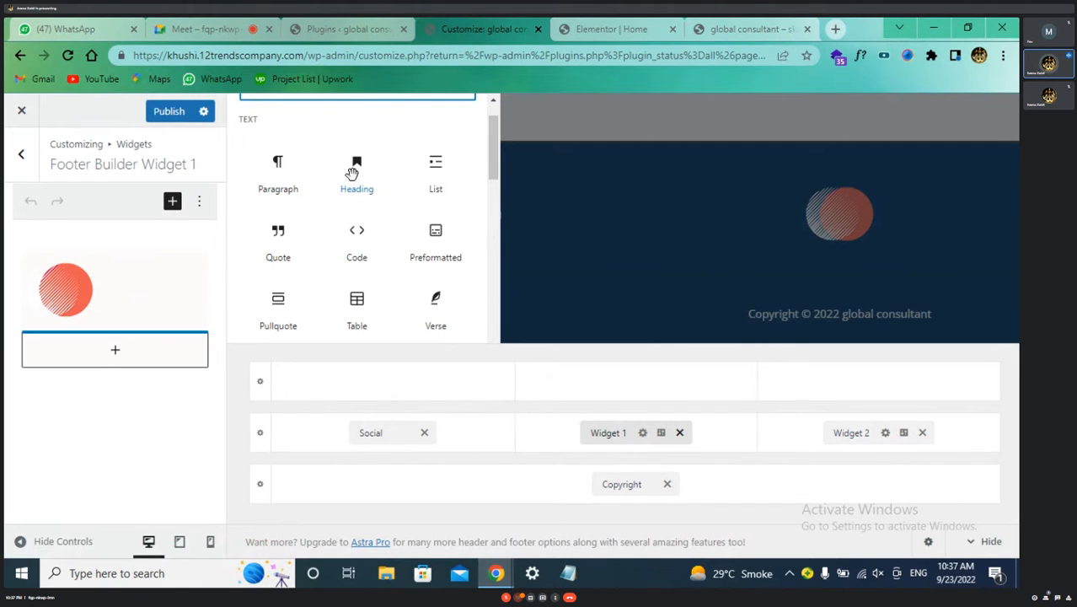
scroll(371, 160, down, 1)
scroll(435, 127, up, 1)
scroll(437, 202, down, 1)
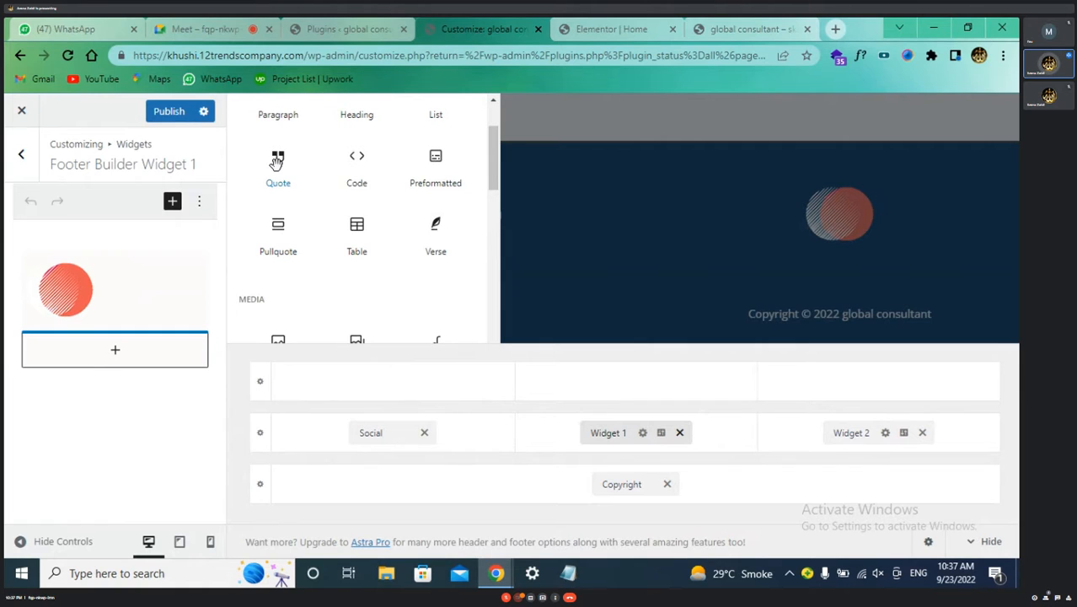
scroll(277, 160, up, 1)
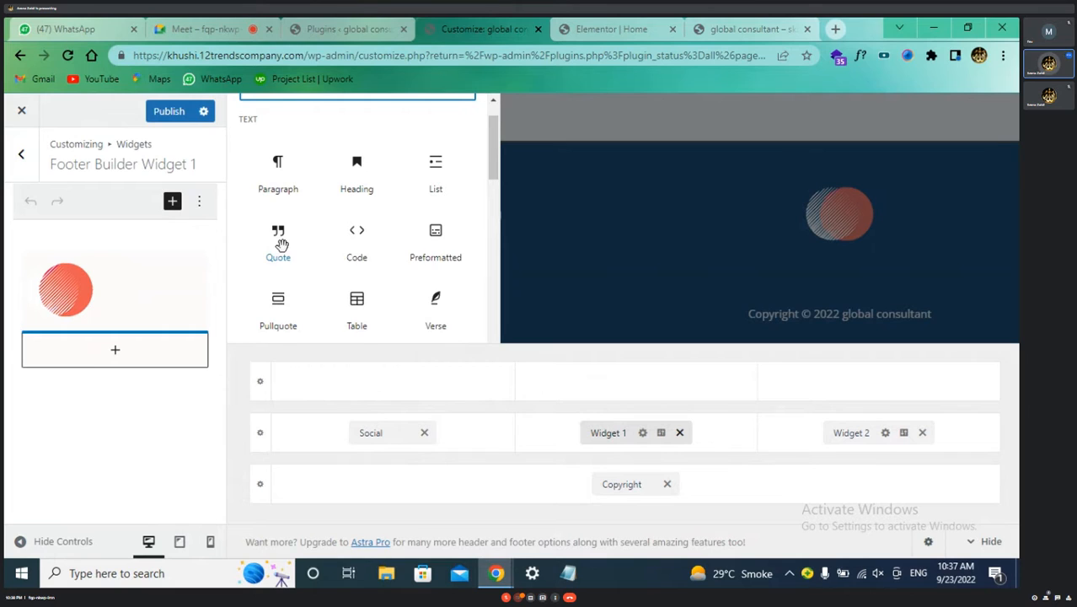
scroll(282, 253, down, 1)
scroll(286, 194, down, 1)
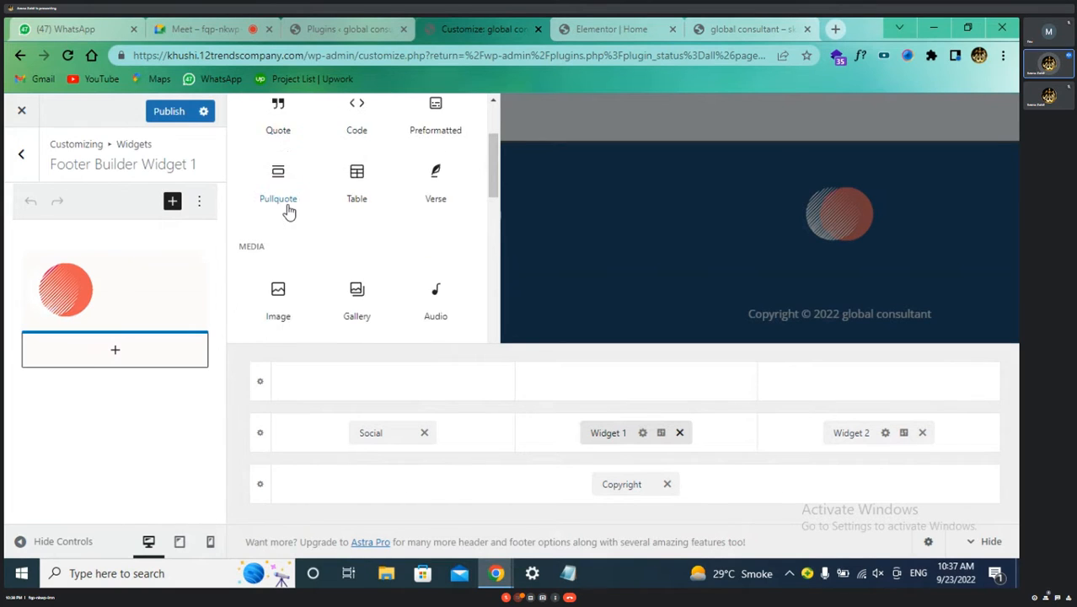
scroll(359, 118, up, 1)
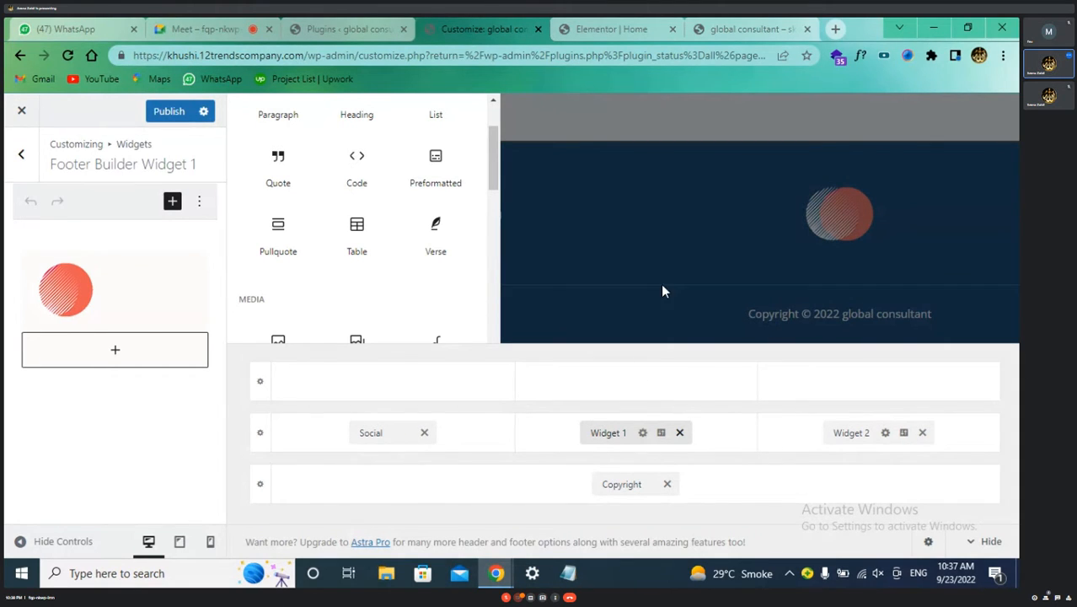
- Examine the remaining block categories in the library, including Media, Widgets, Theme, Embeds and the product blocks
scroll(345, 274, down, 1)
scroll(343, 275, down, 10)
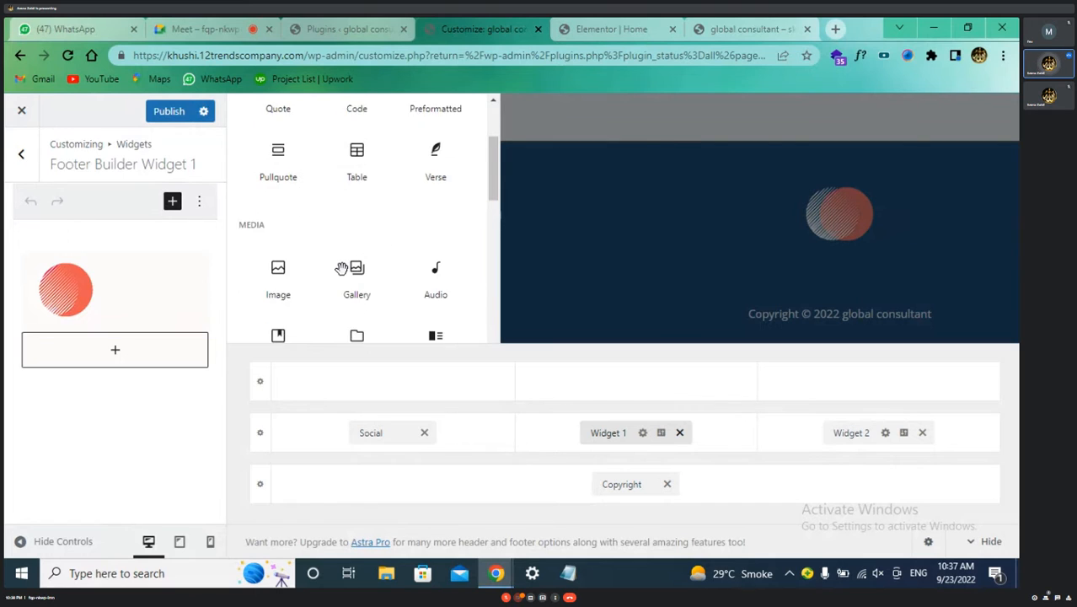
scroll(343, 271, down, 2)
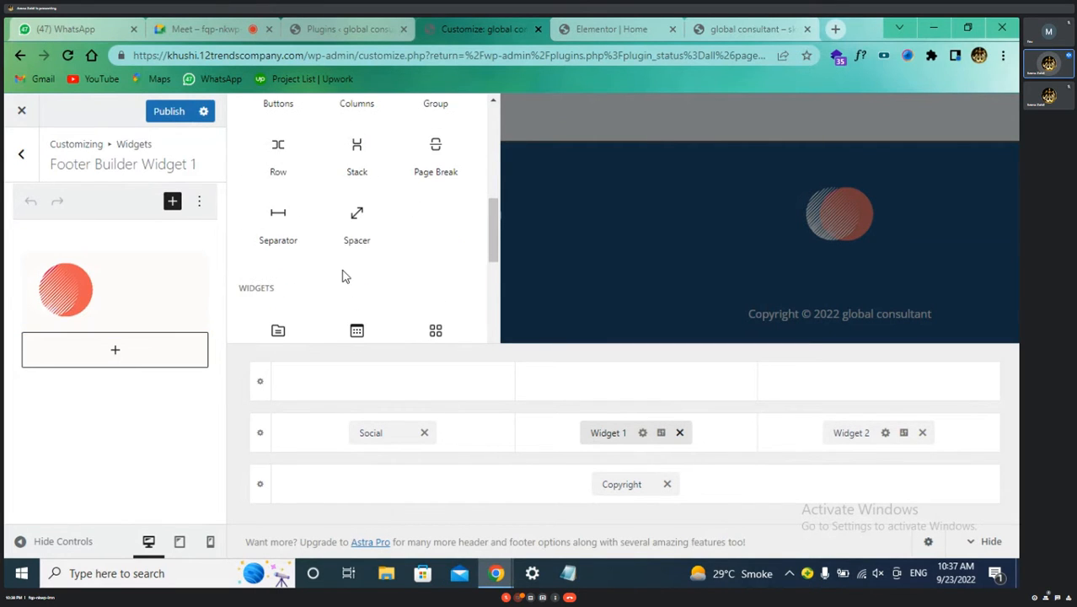
scroll(343, 273, down, 10)
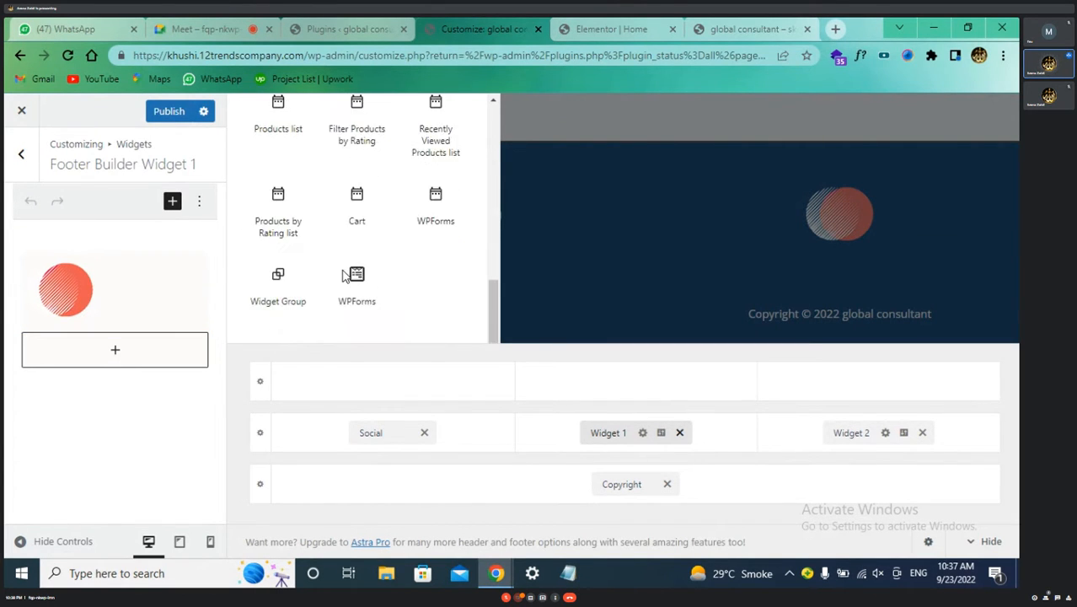
scroll(341, 274, up, 5)
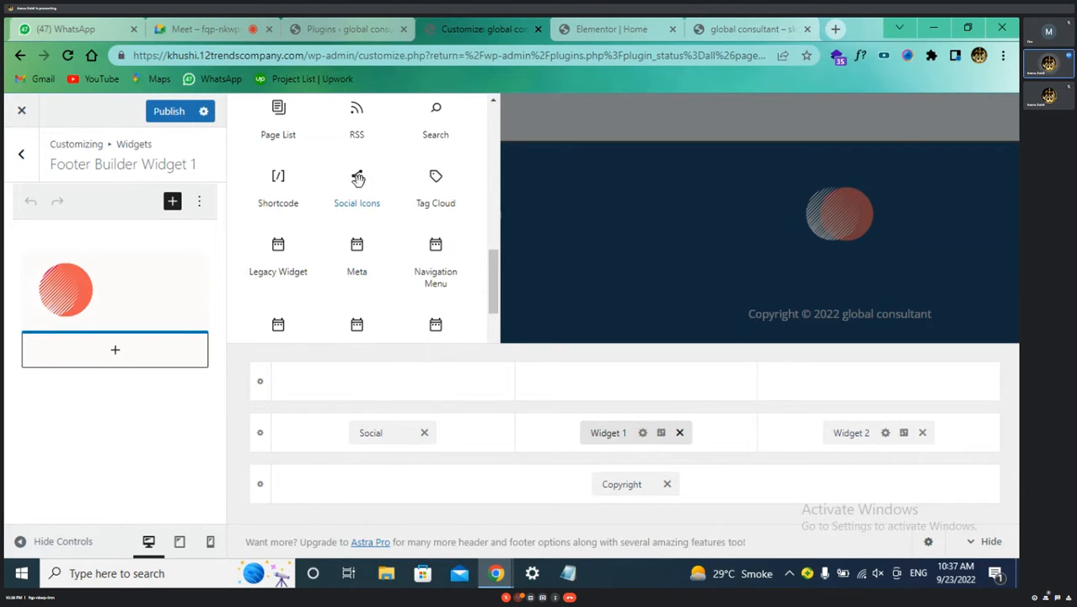
scroll(362, 217, down, 6)
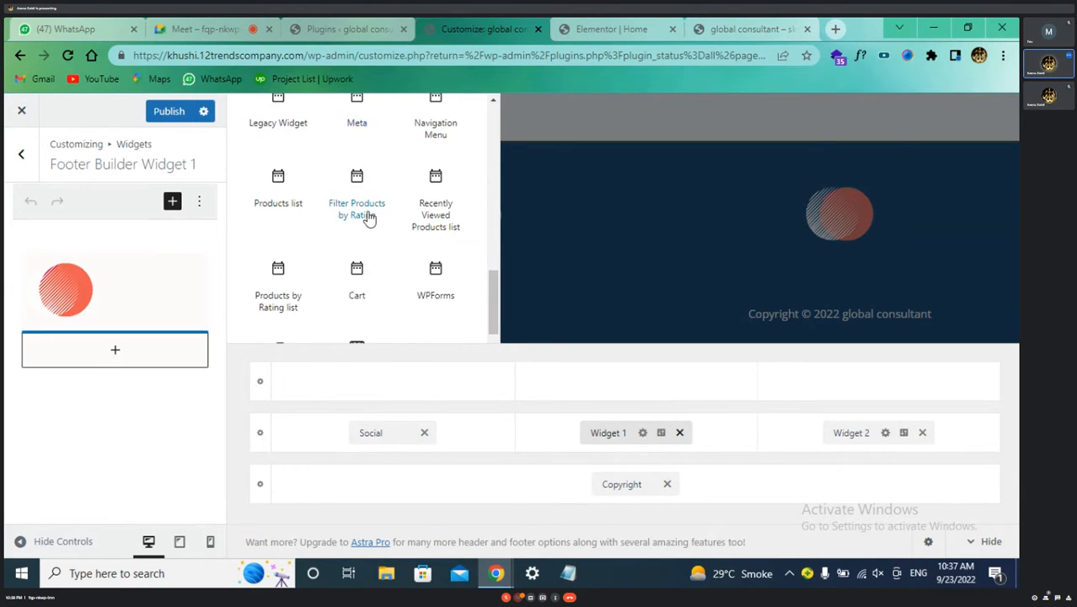
scroll(365, 217, down, 1)
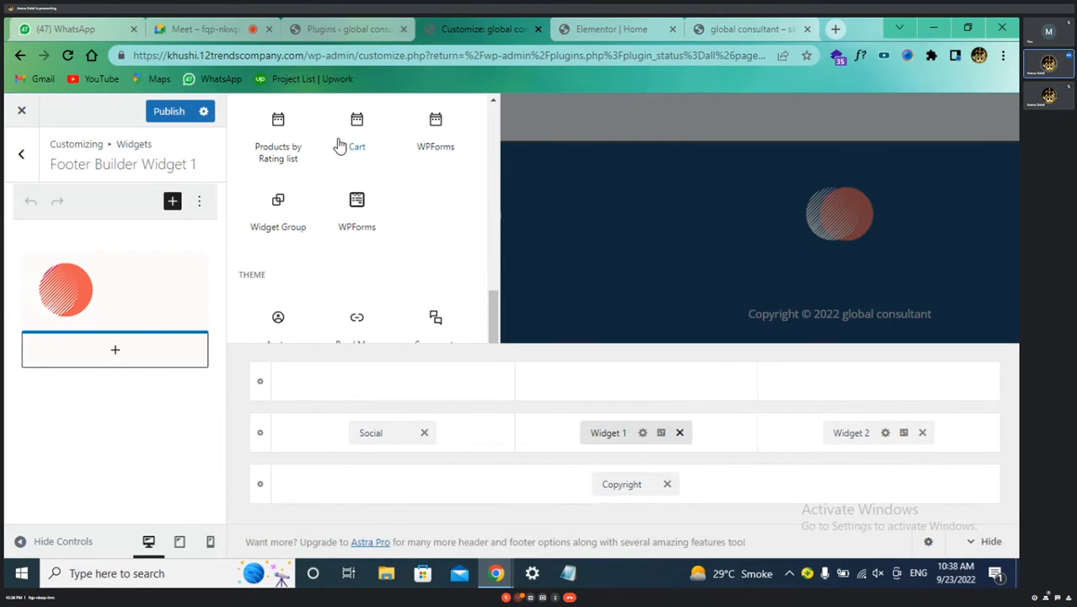
scroll(337, 192, down, 3)
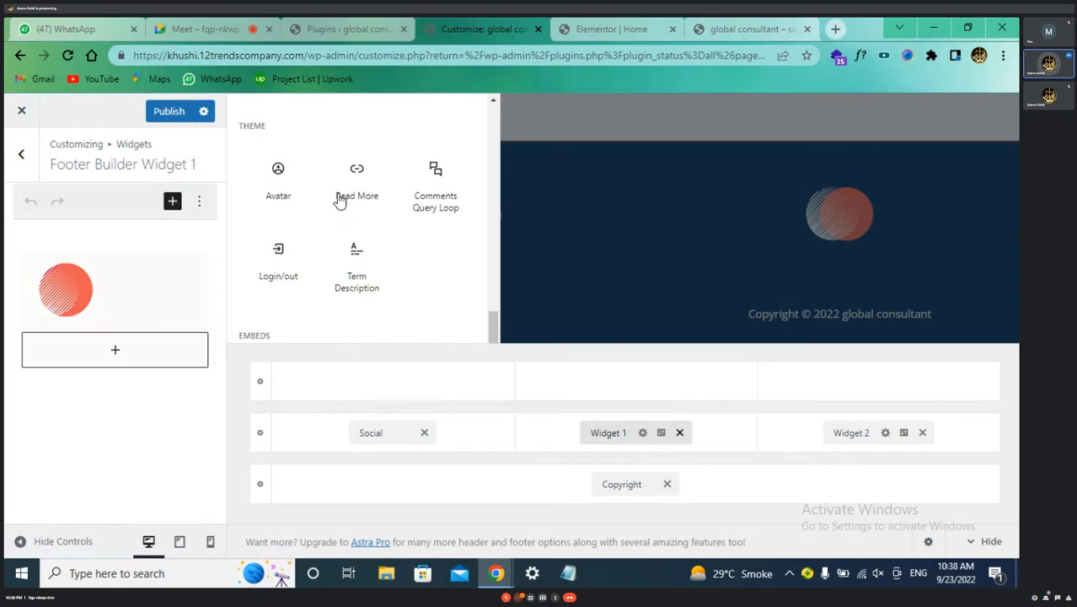
scroll(373, 233, down, 2)
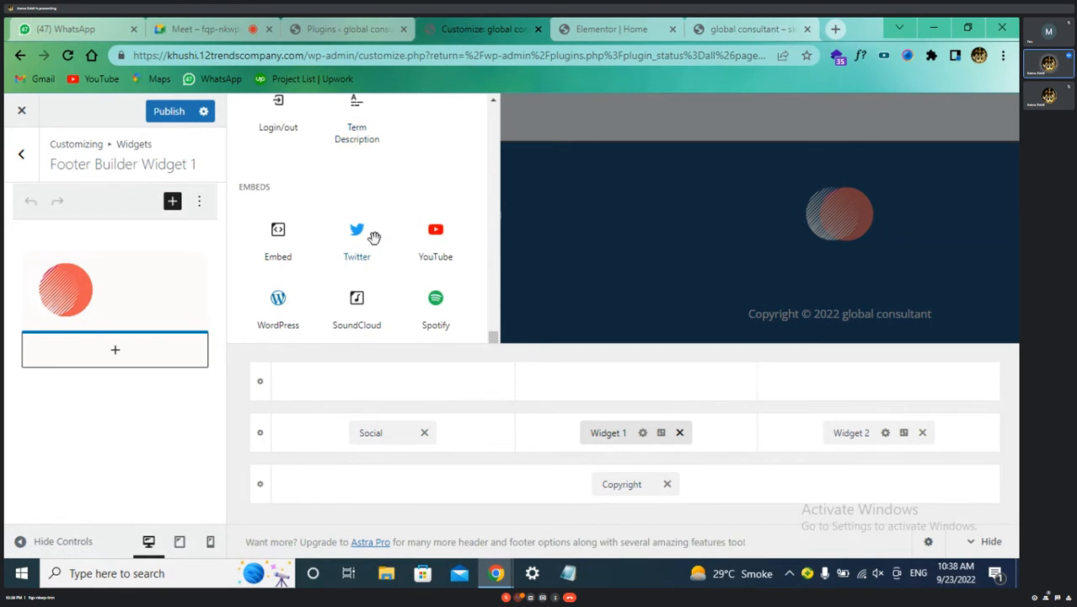
scroll(373, 237, down, 2)
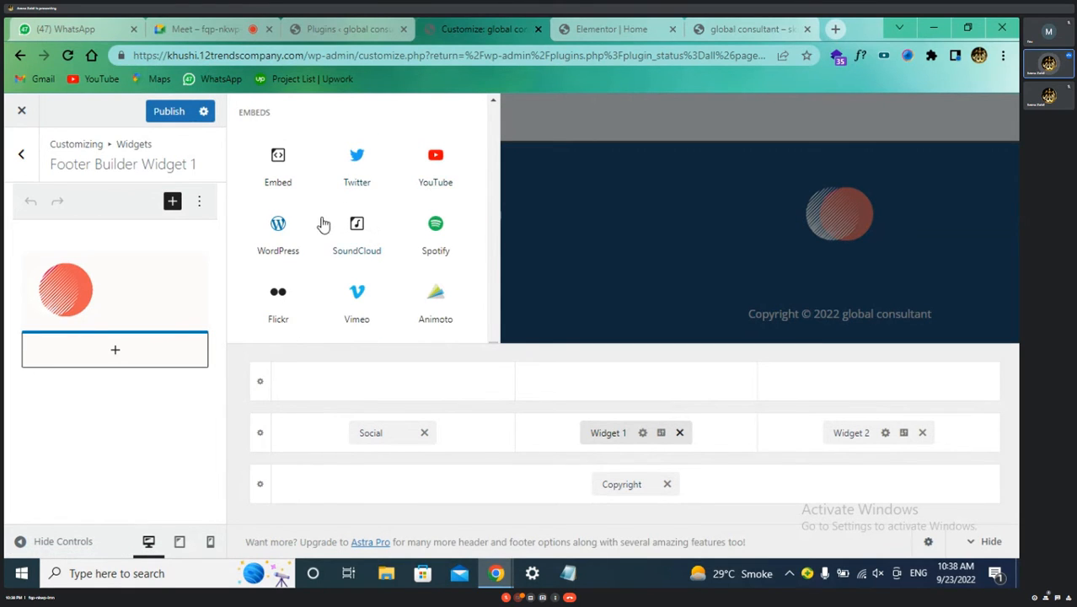
scroll(416, 268, down, 5)
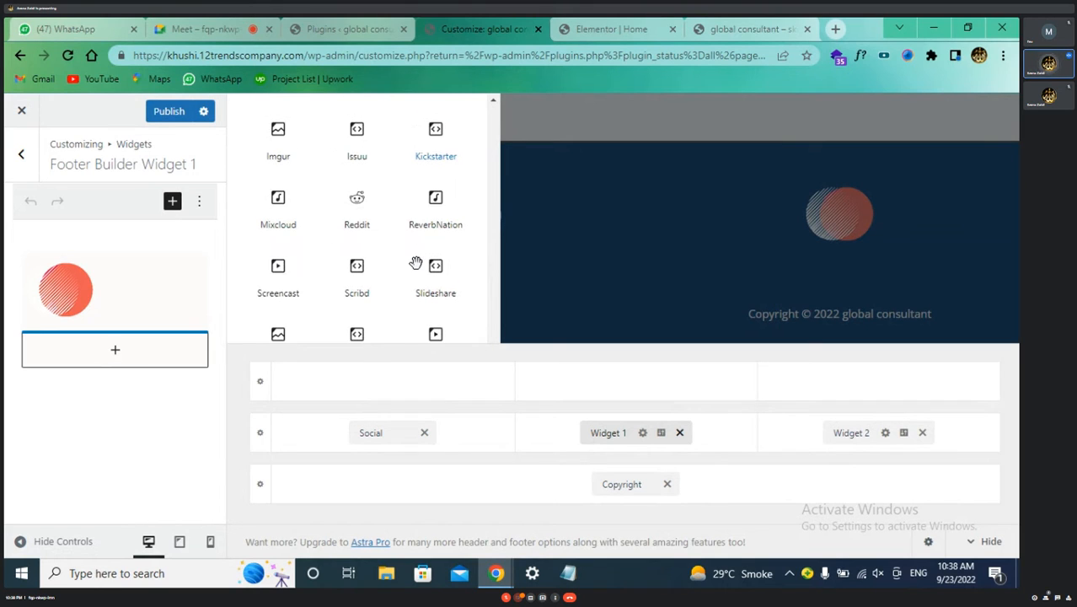
scroll(416, 265, down, 10)
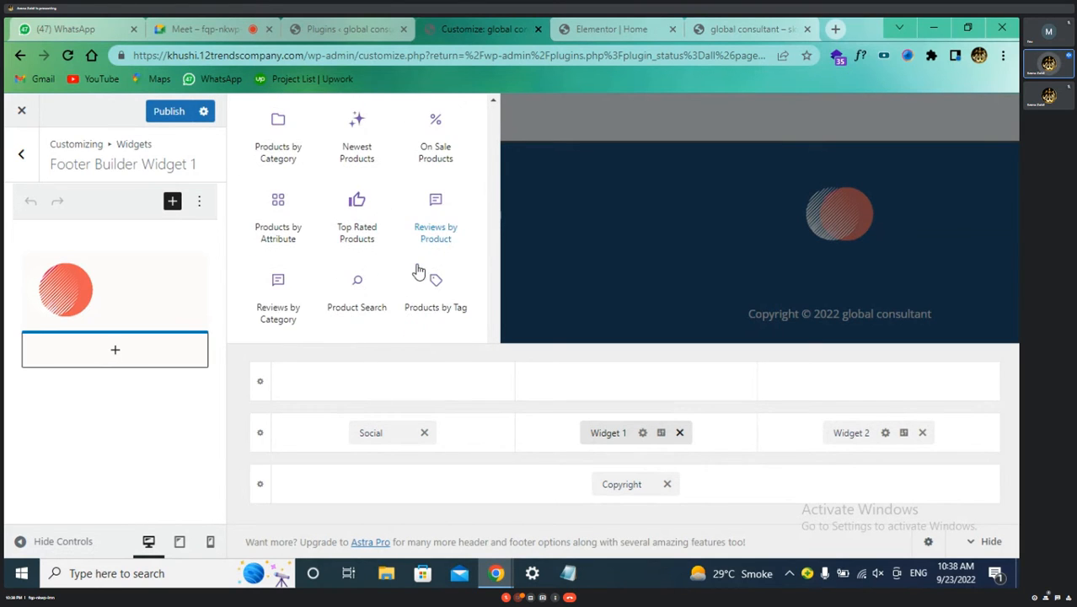
scroll(419, 271, down, 1)
scroll(438, 258, up, 15)
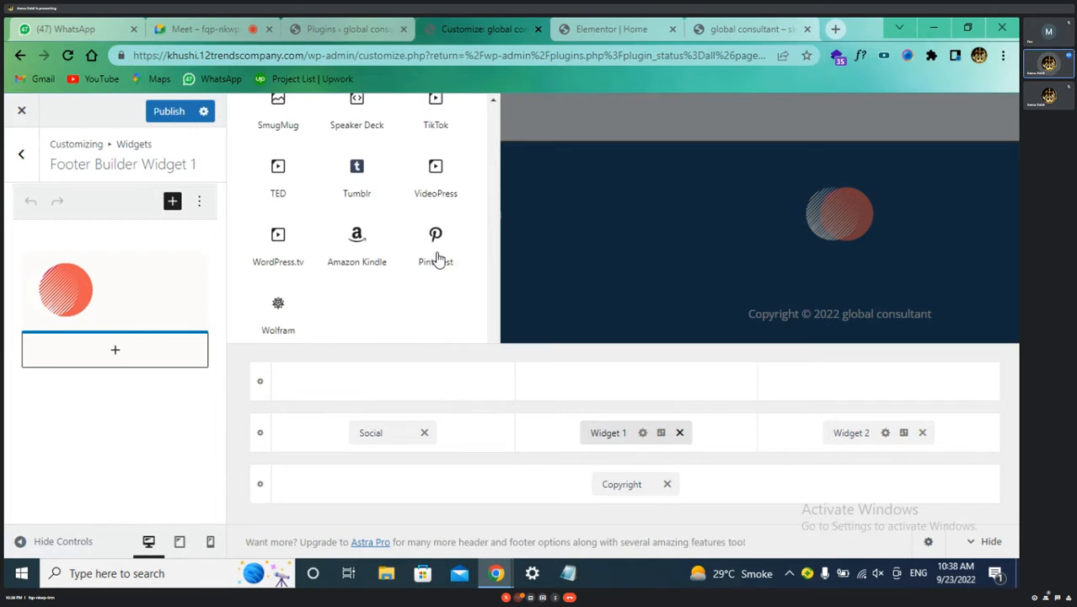
scroll(436, 258, up, 5)
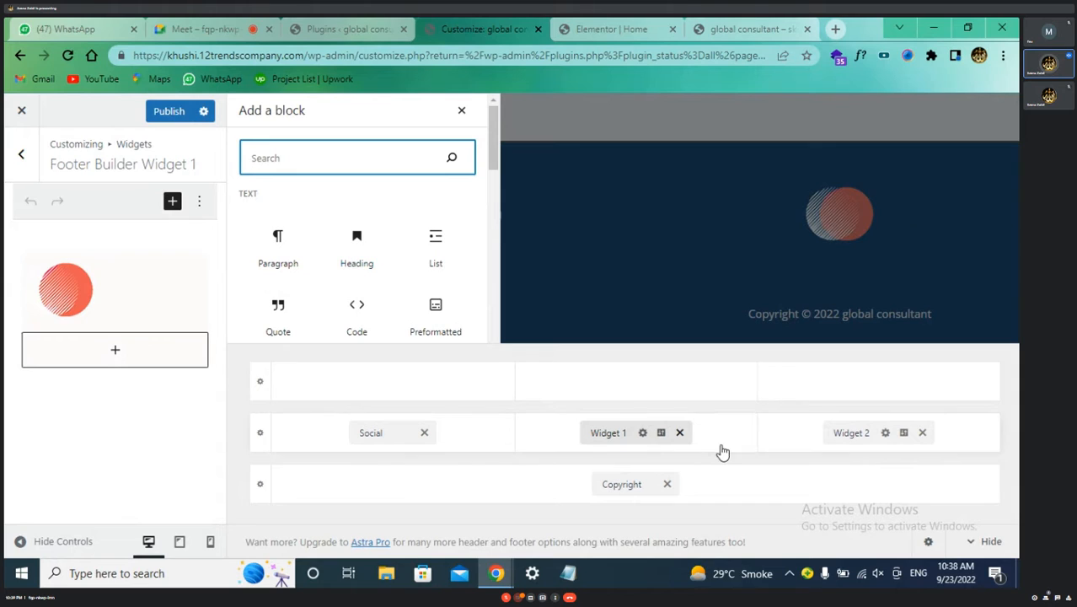
- Add Widget 3 to the third column of the footer's upper row
click(539, 439)
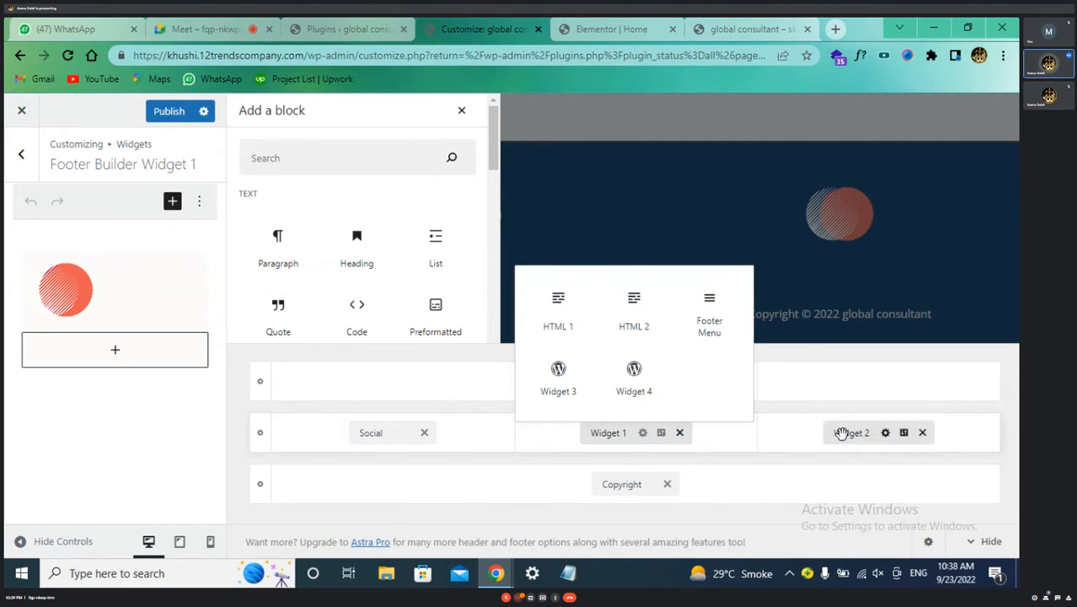
click(872, 386)
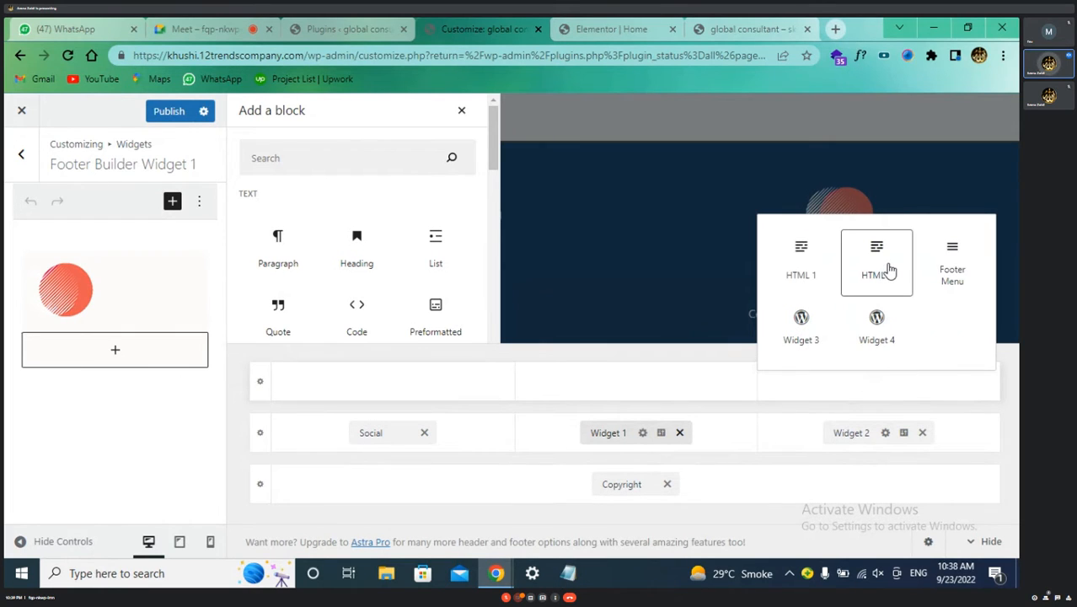
click(796, 333)
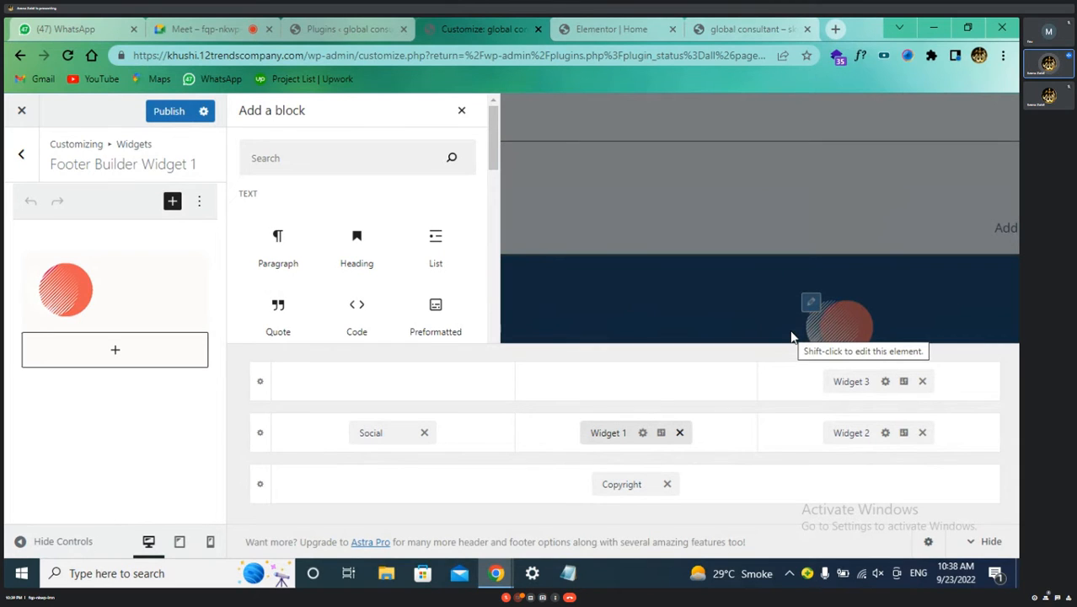
- Insert a Heading block with the text "HELLO" into footer Widget 3 and check it in the page preview
click(851, 382)
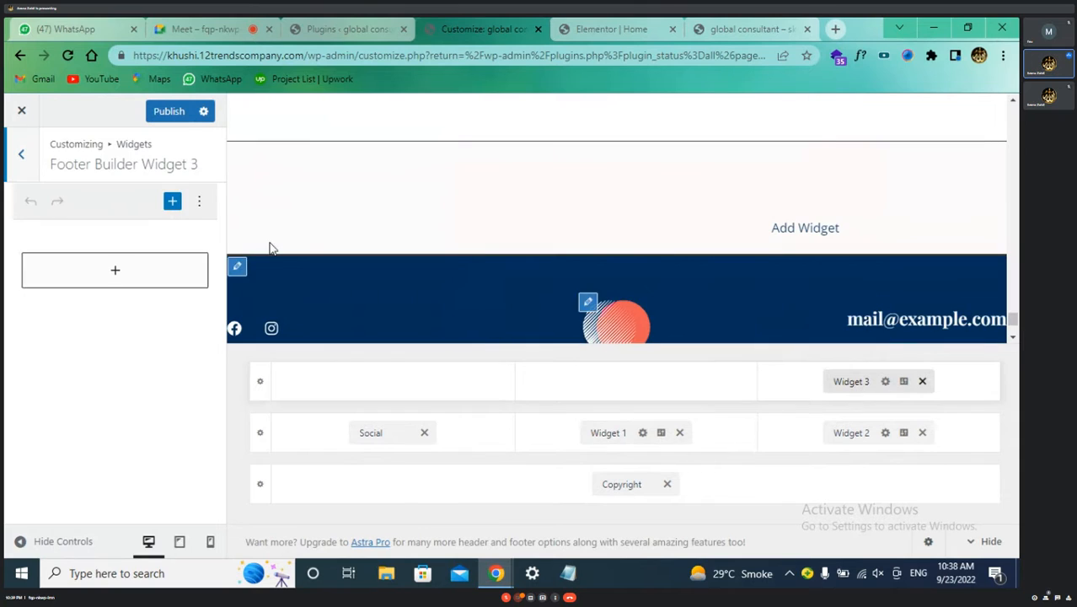
click(172, 203)
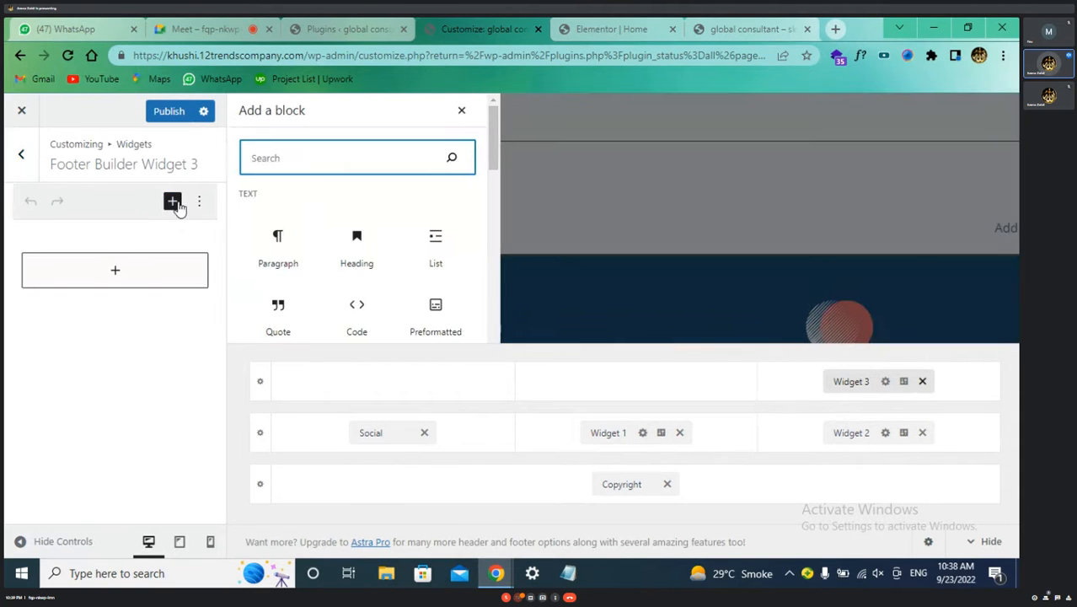
click(356, 247)
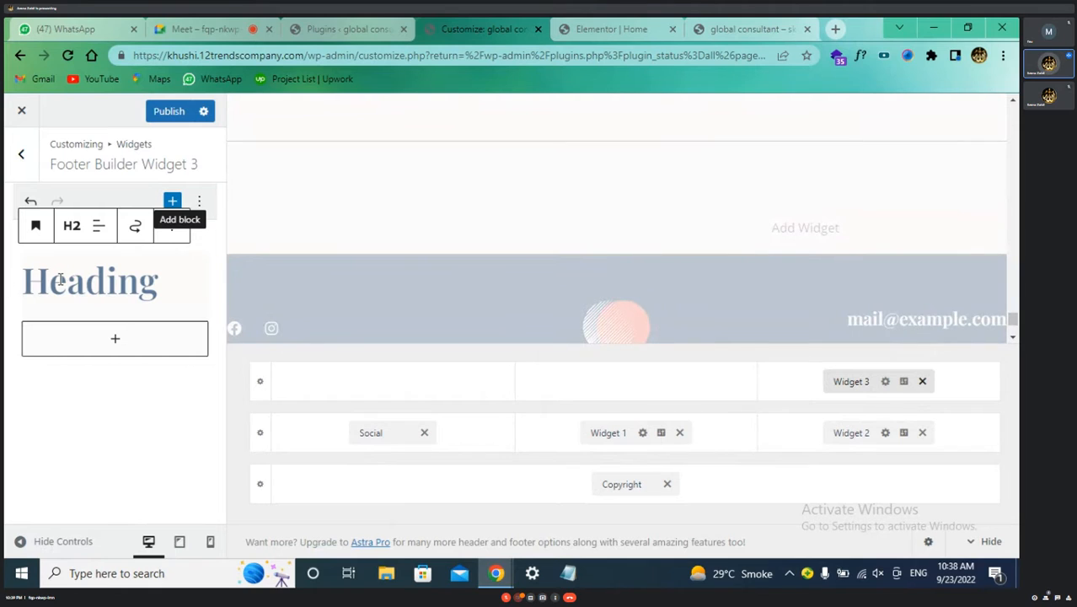
click(60, 280)
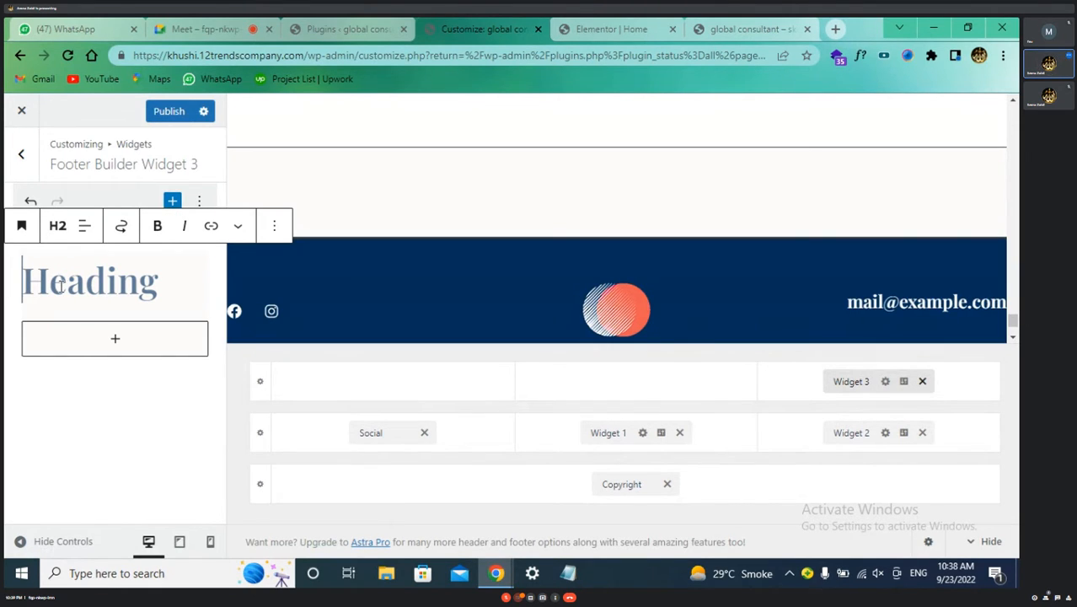
text(HELLO)
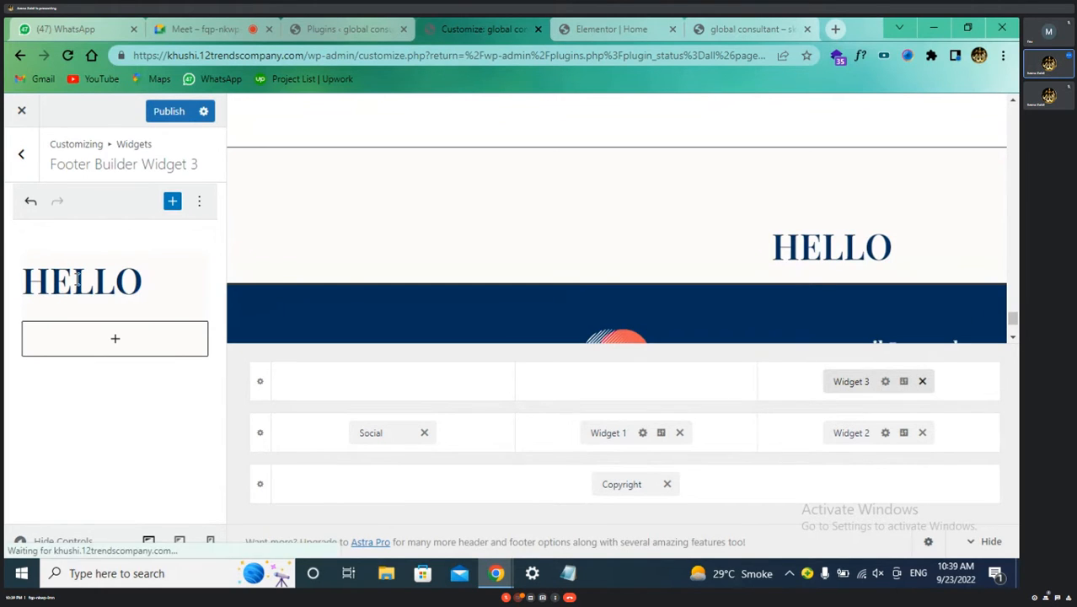
scroll(513, 253, down, 2)
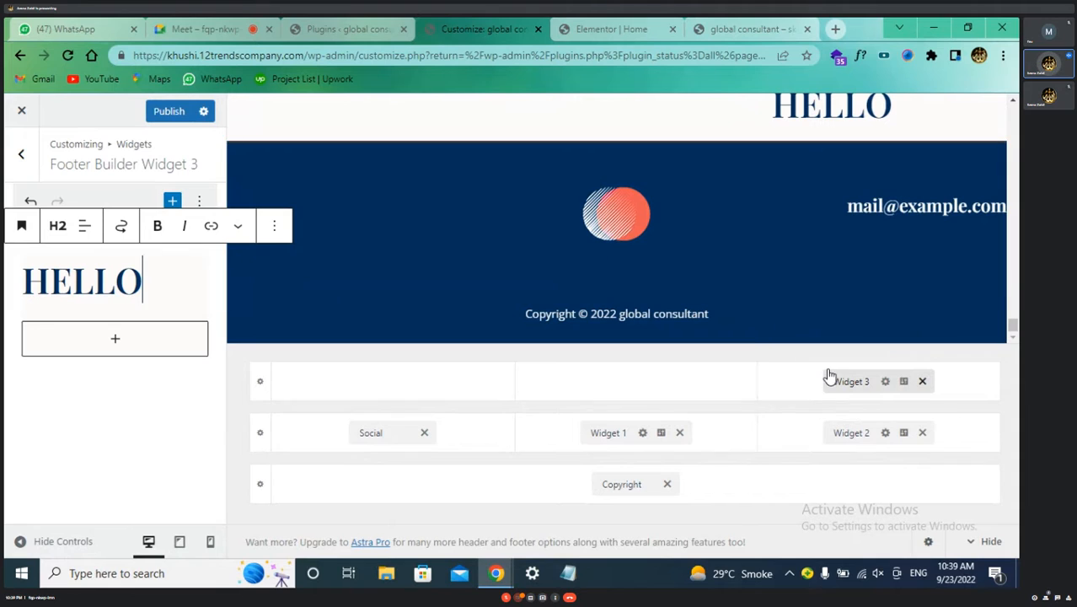
scroll(866, 240, up, 2)
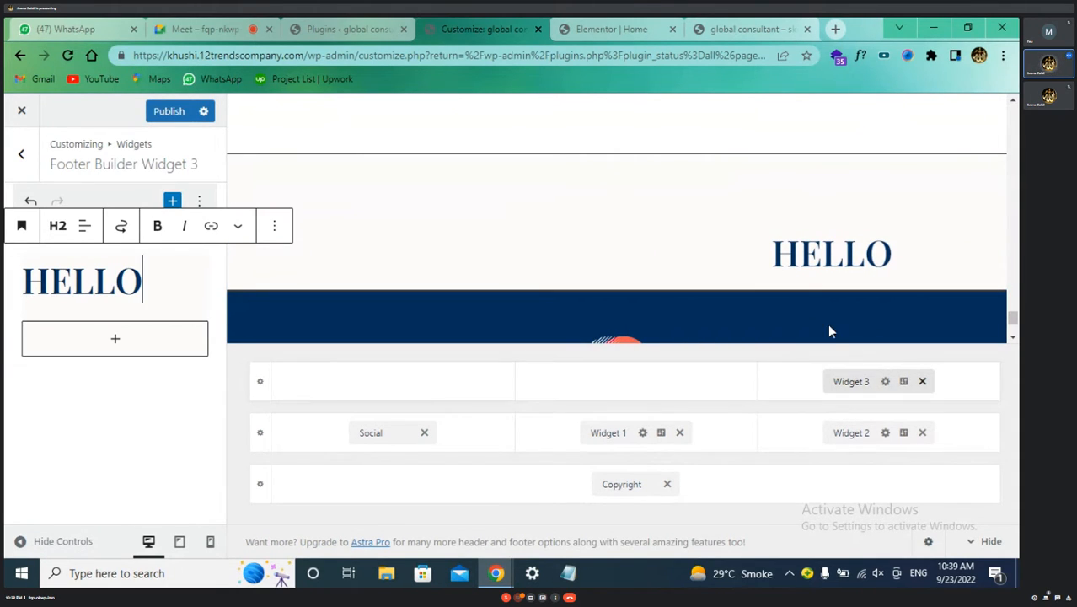
click(43, 433)
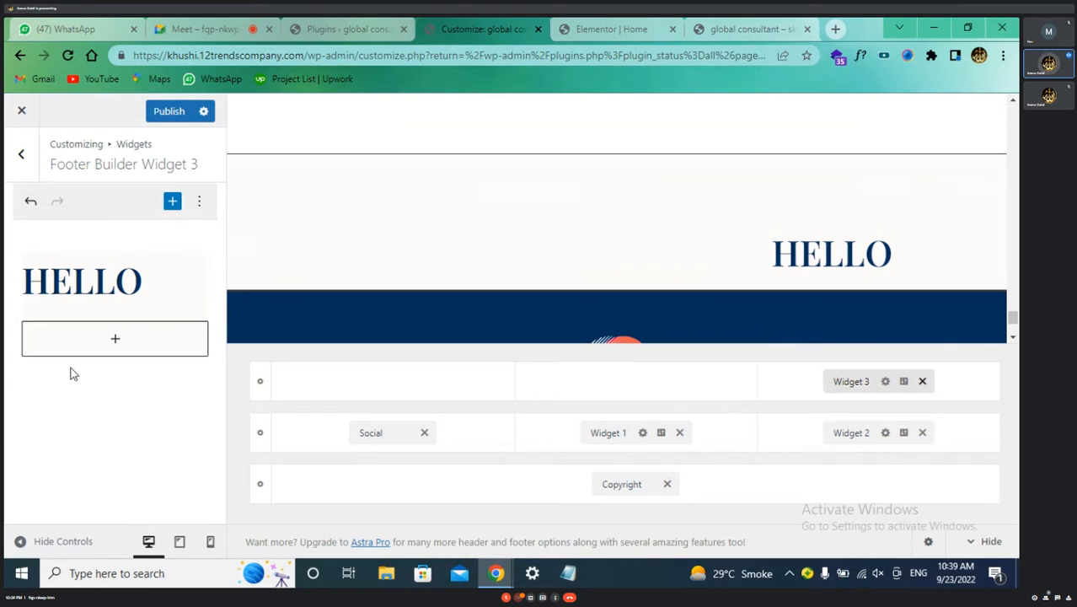
- Reopen Widget 3 and make the whole "HELLO" heading text bold
click(859, 384)
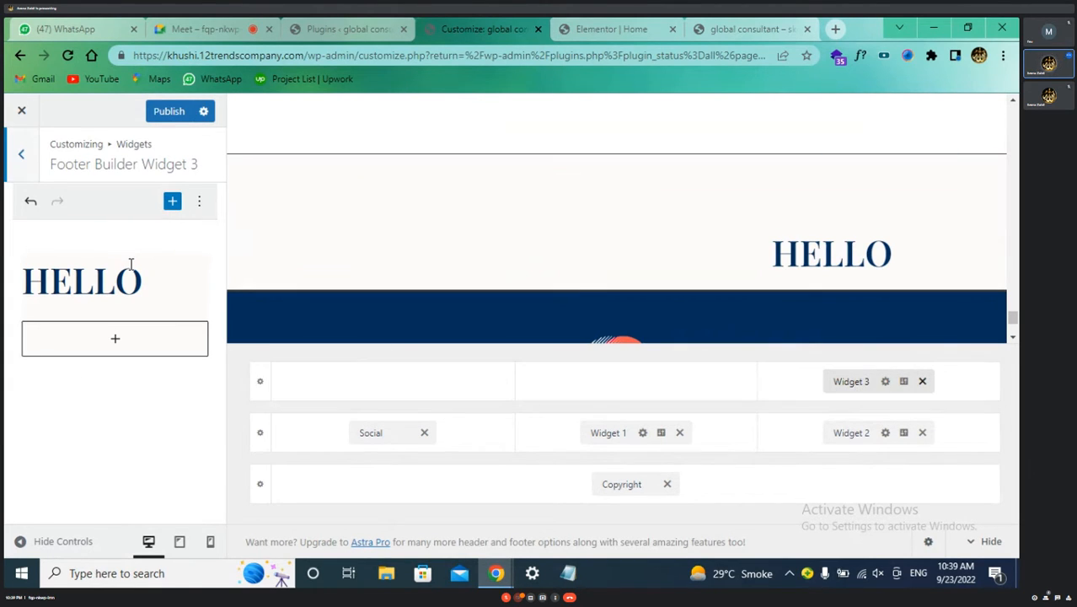
click(122, 294)
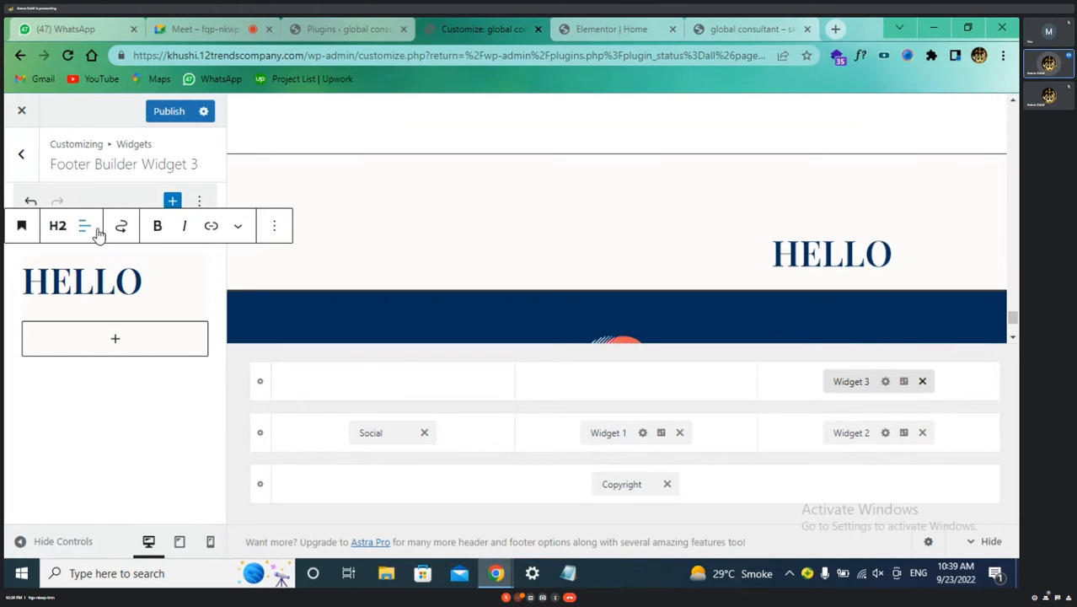
click(161, 230)
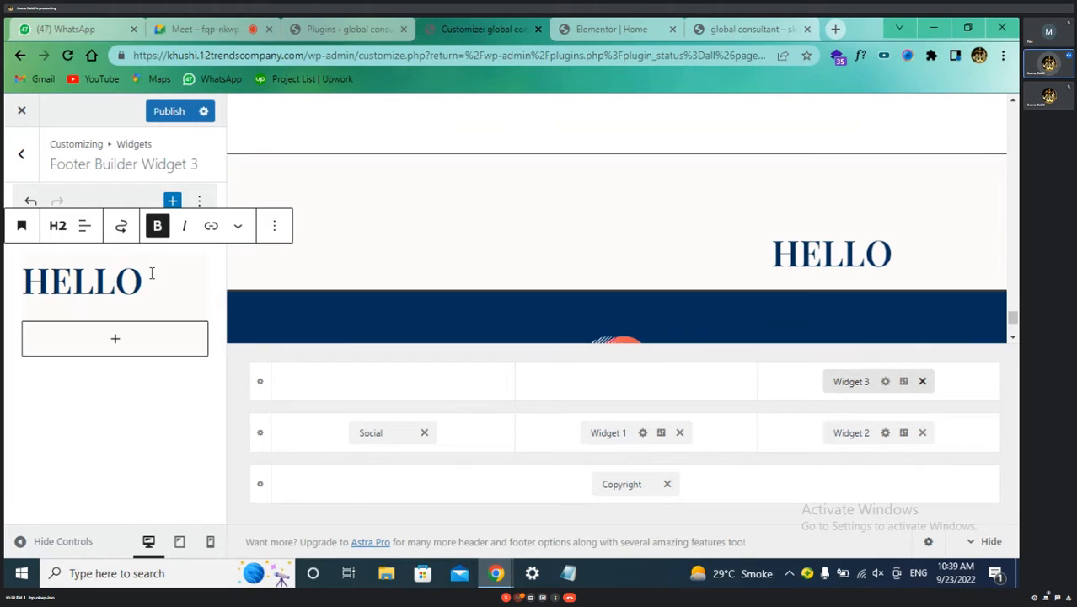
drag(145, 281, 22, 281)
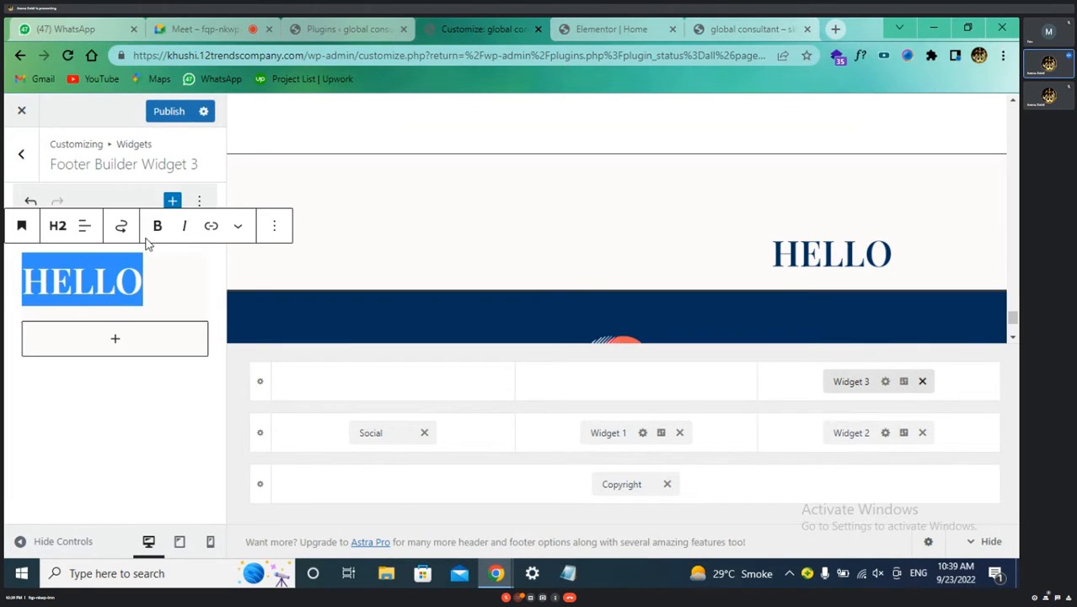
click(157, 227)
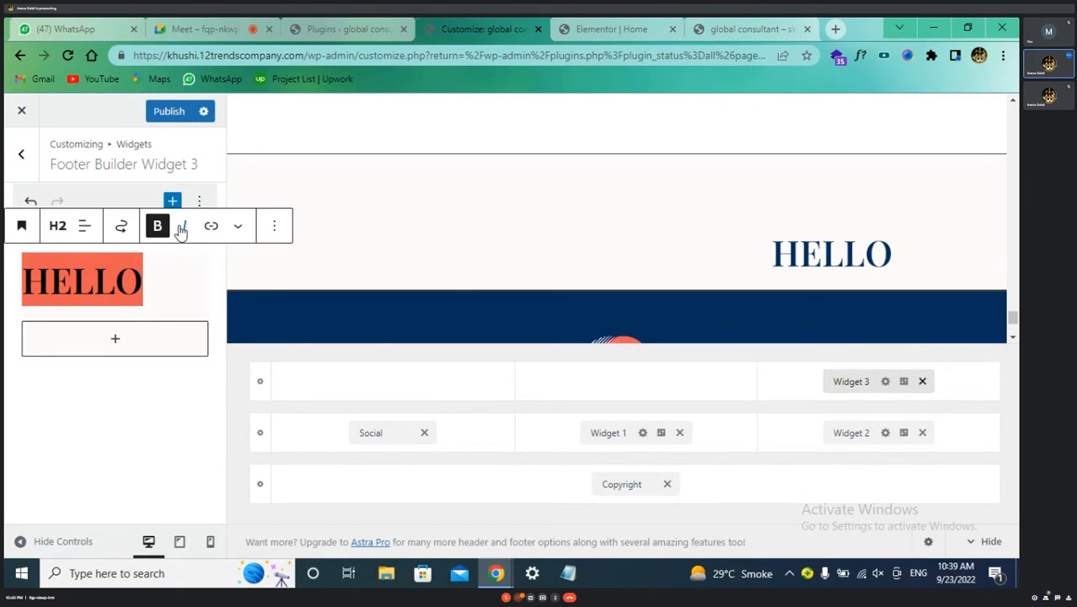
click(120, 228)
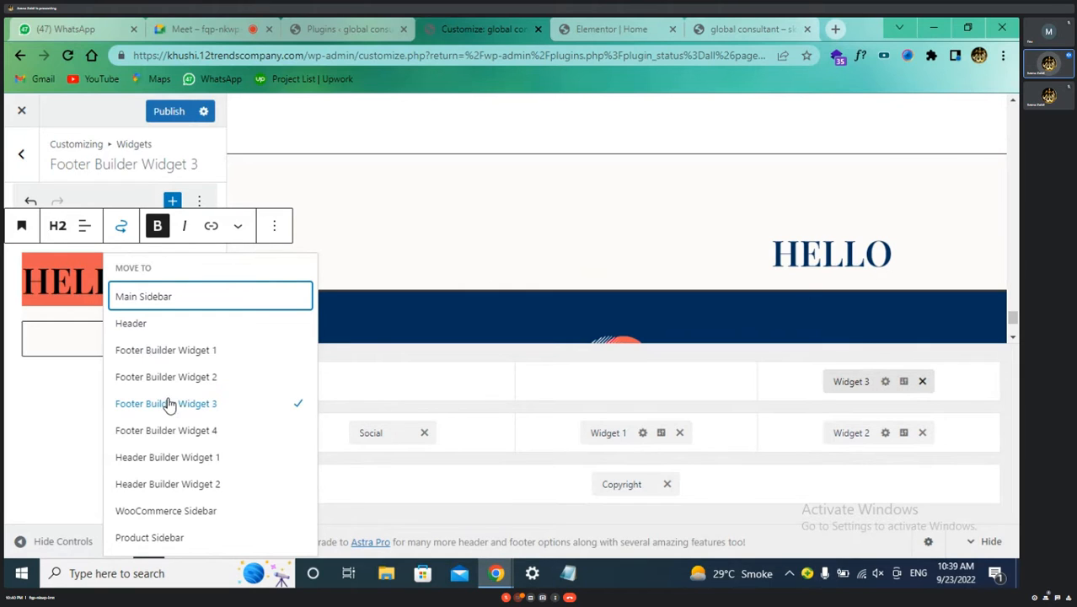
click(71, 347)
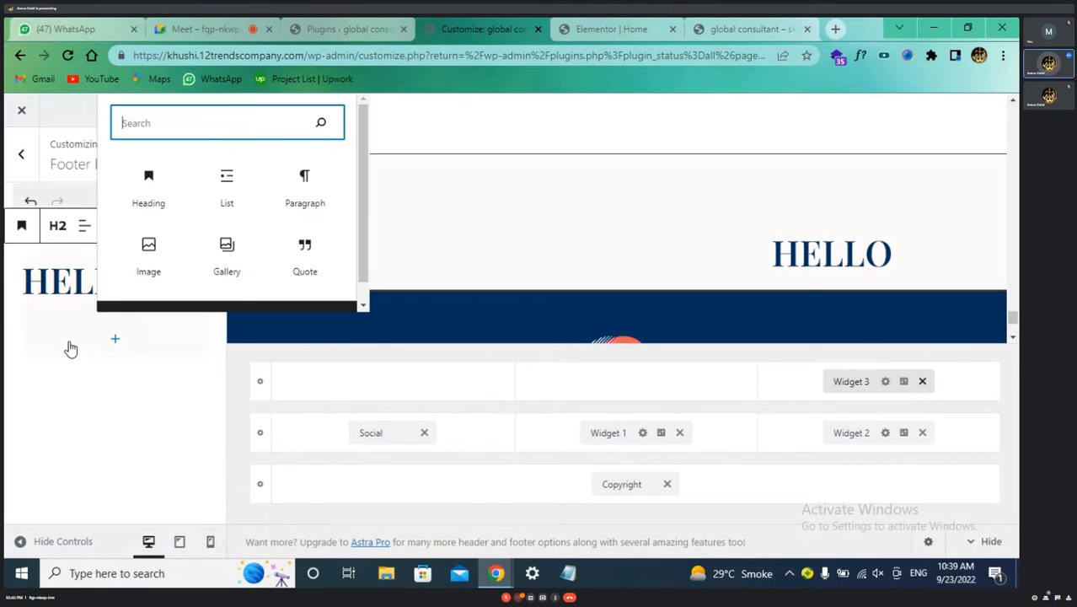
click(64, 355)
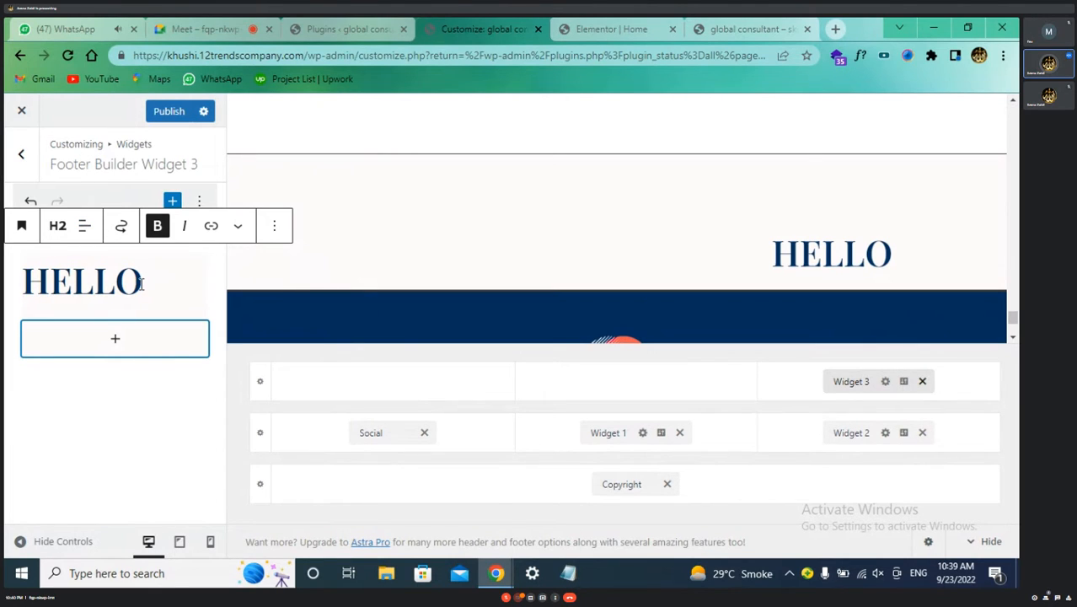
- Change the "HELLO" heading in Footer Builder Widget 3 to heading level H1
drag(22, 282, 187, 292)
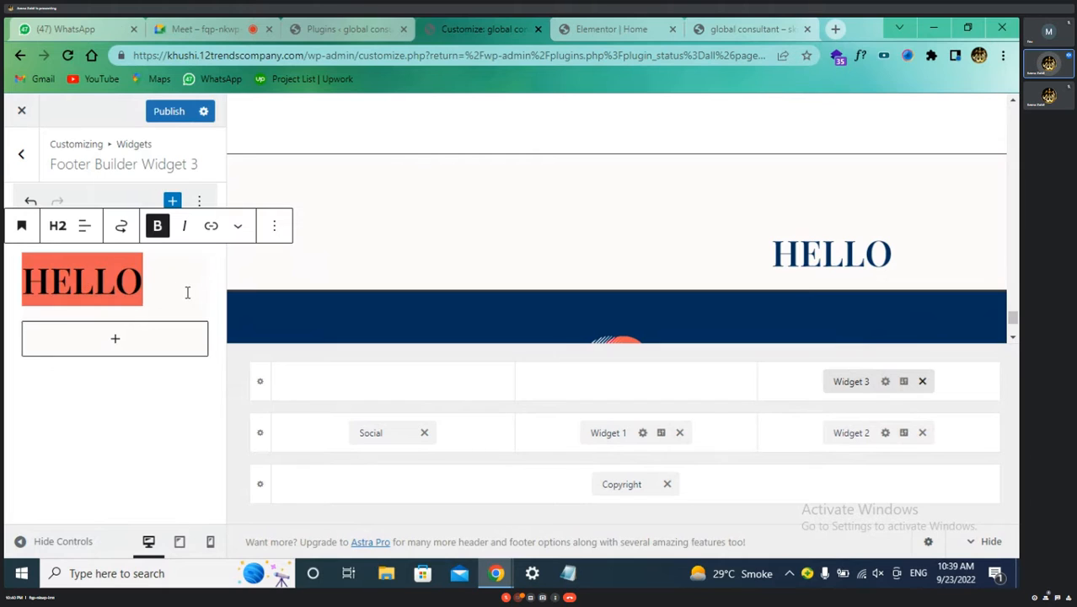
click(58, 230)
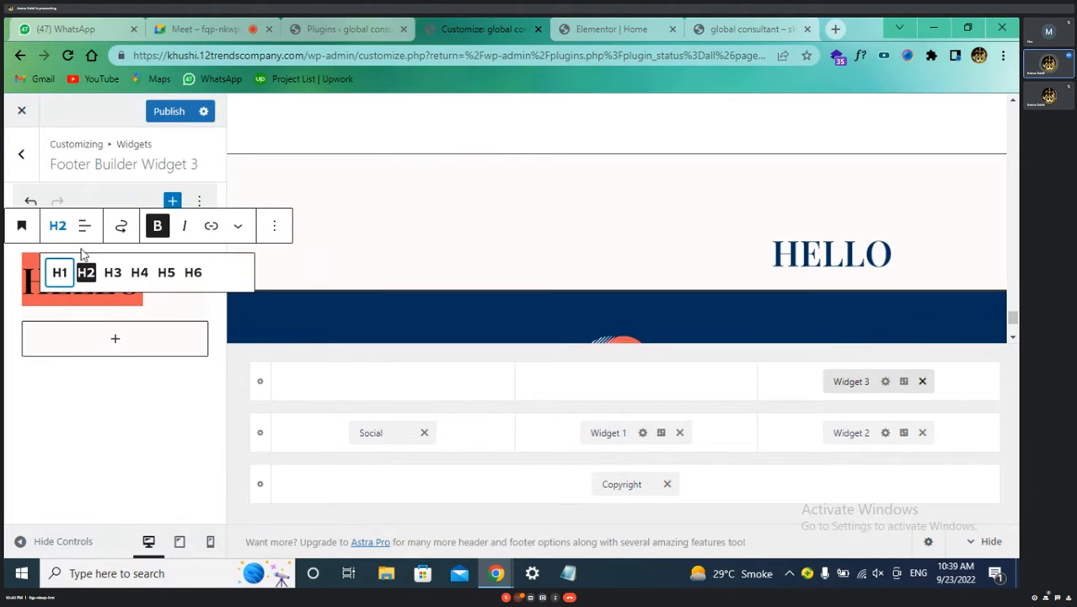
click(59, 273)
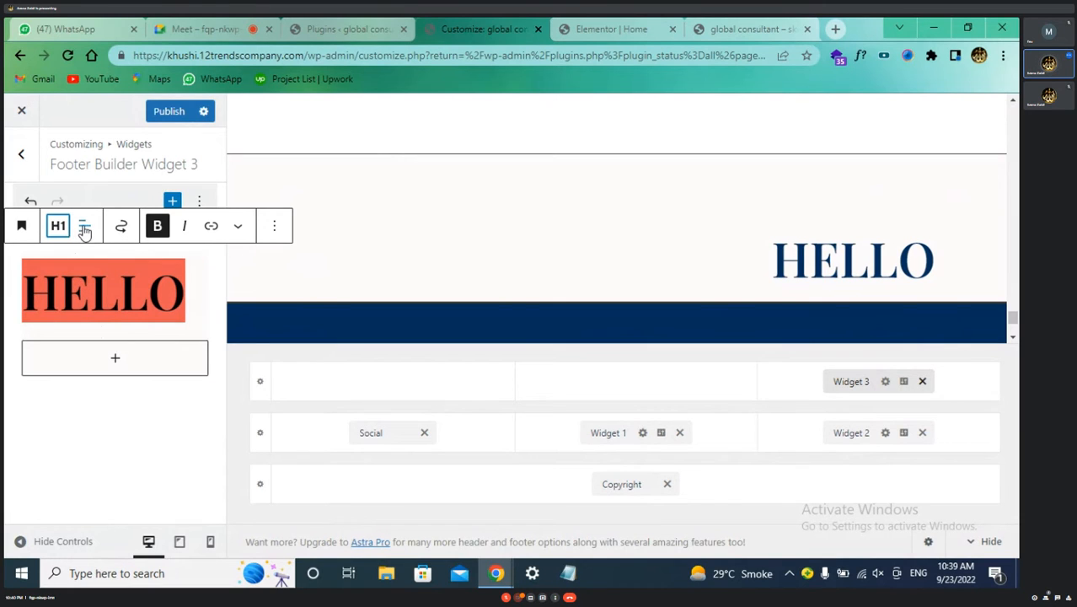
click(108, 436)
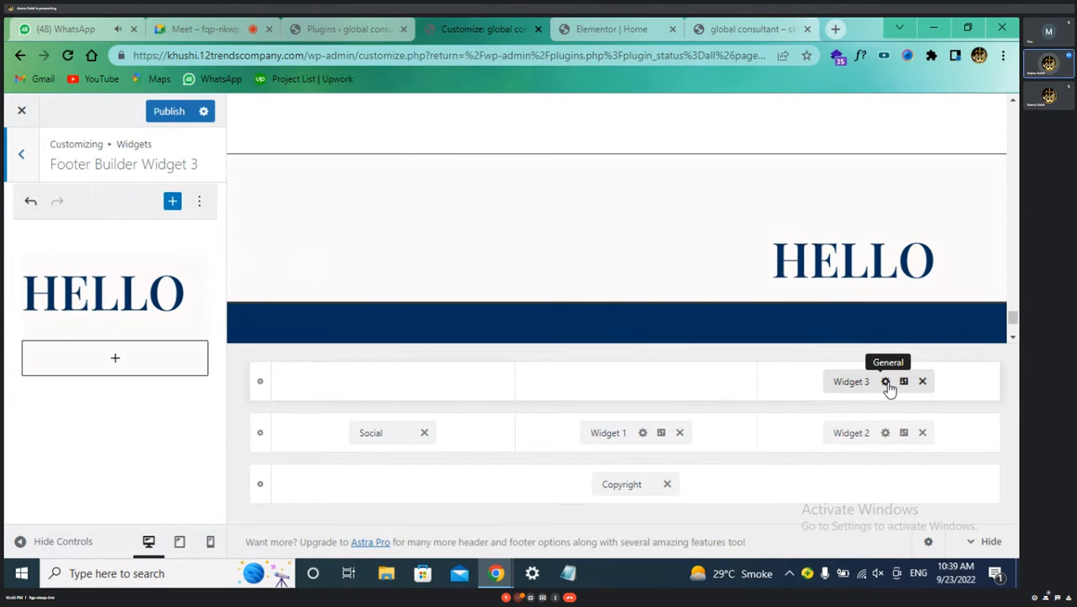
- Leave the Widget 3 editor and open the settings of the Above Footer row
click(18, 158)
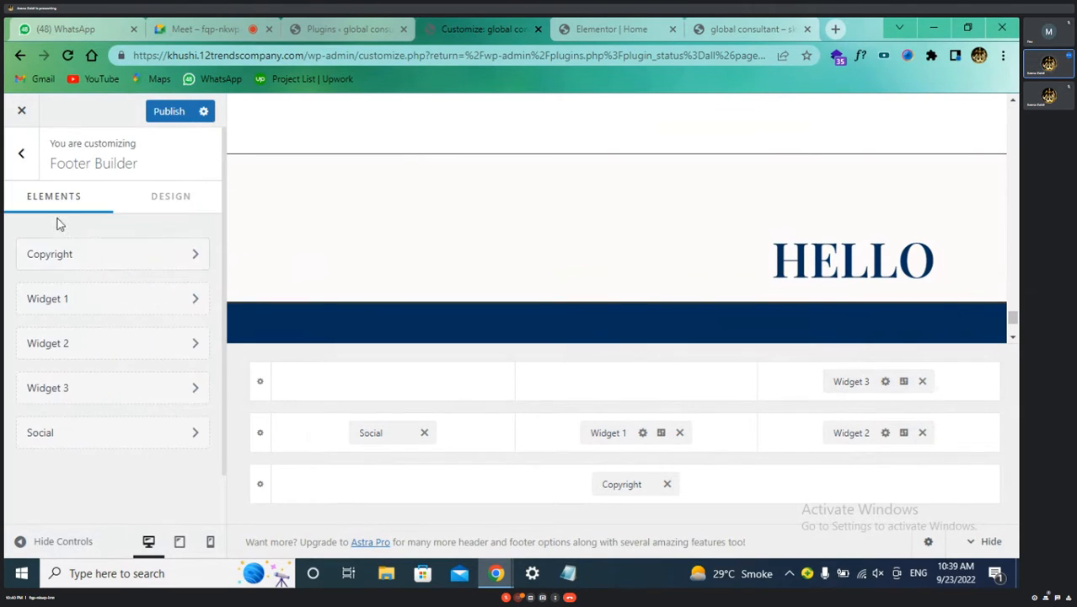
click(154, 388)
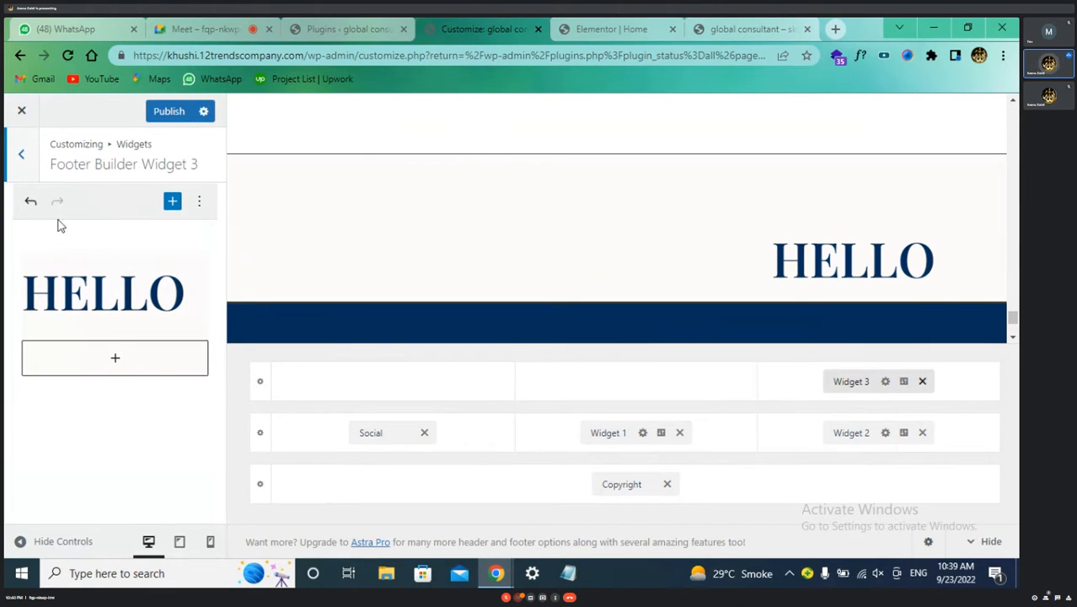
click(21, 153)
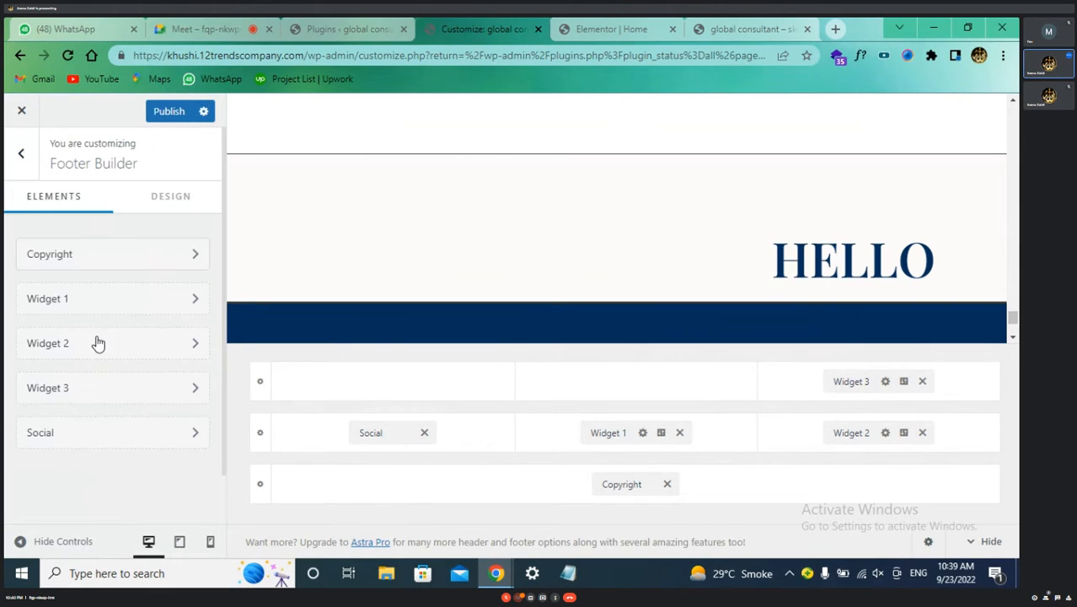
click(84, 389)
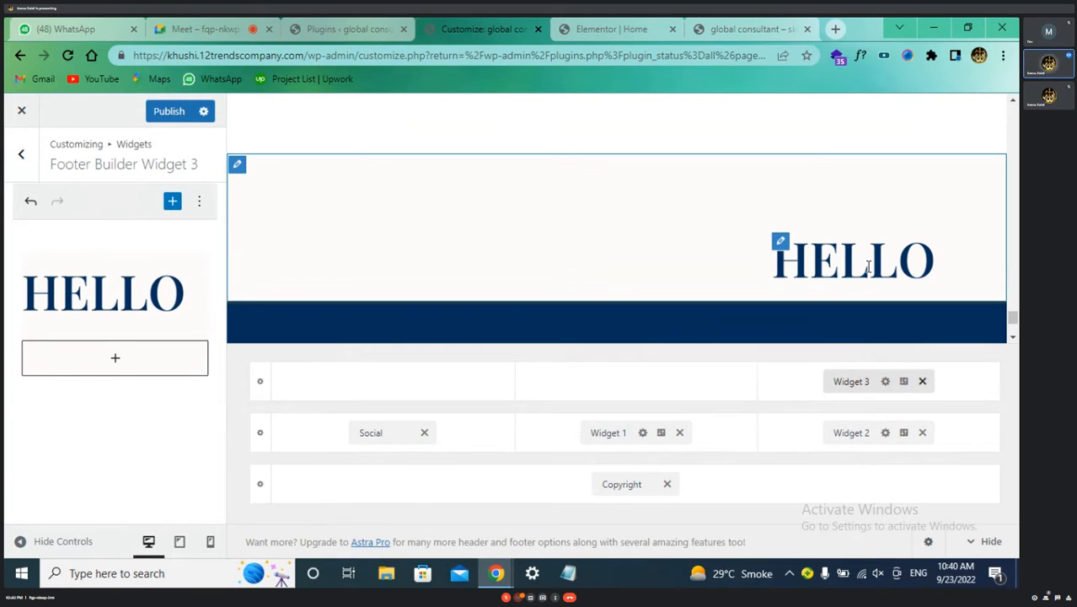
click(236, 166)
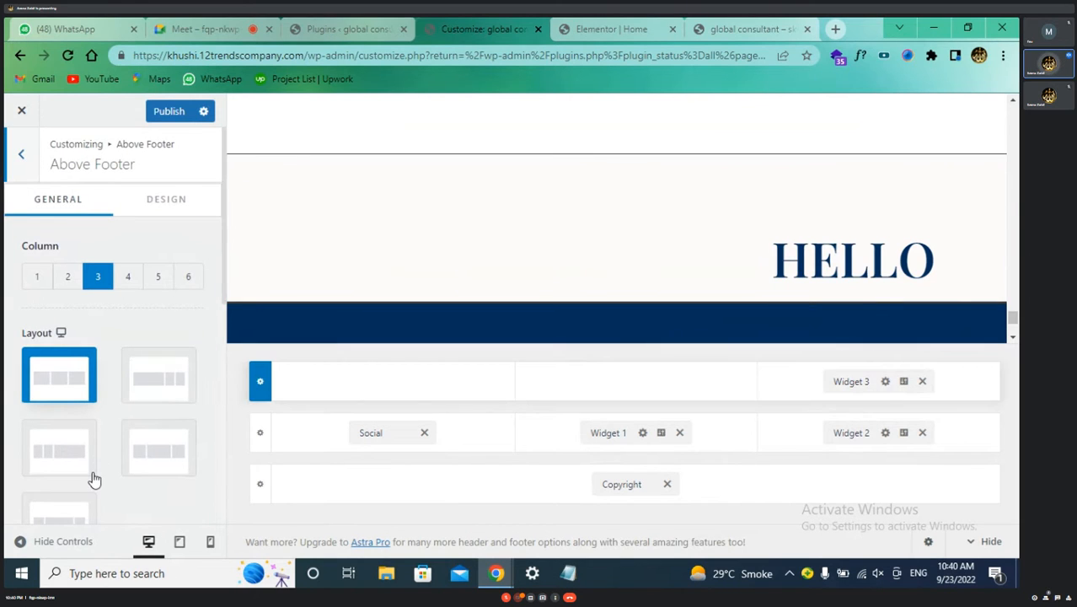
- Try the three-column layout with a wide middle column for the Above Footer row, then restore three equal columns
click(57, 392)
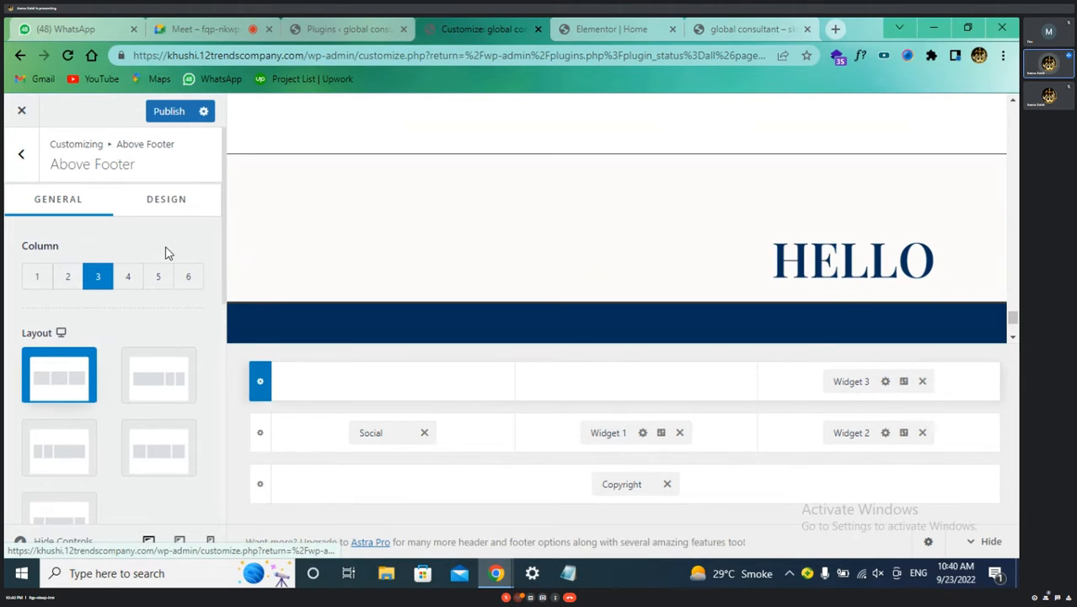
scroll(163, 420, down, 1)
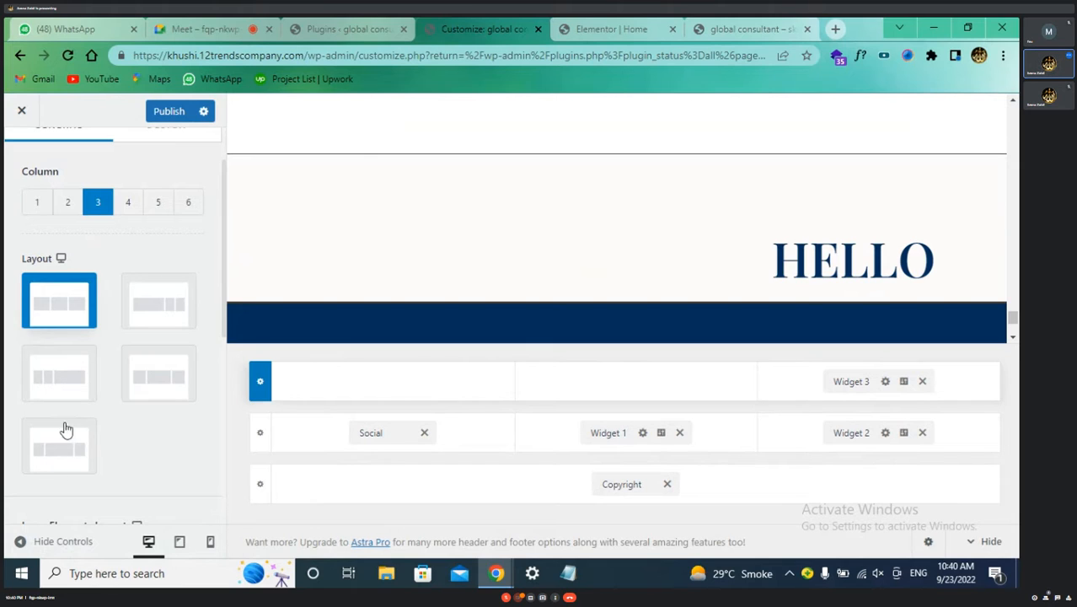
click(56, 461)
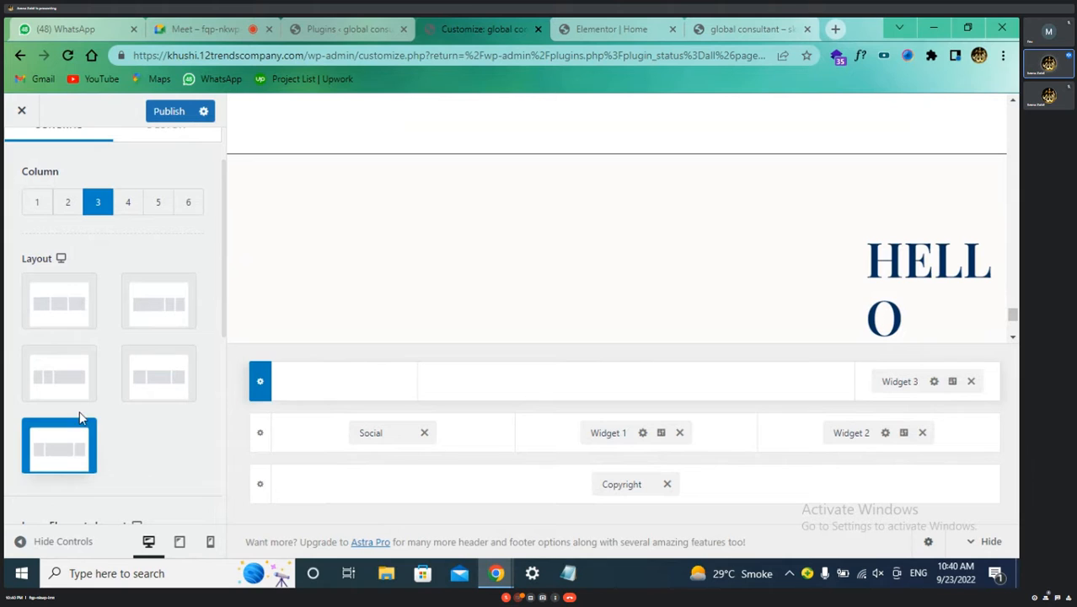
click(60, 315)
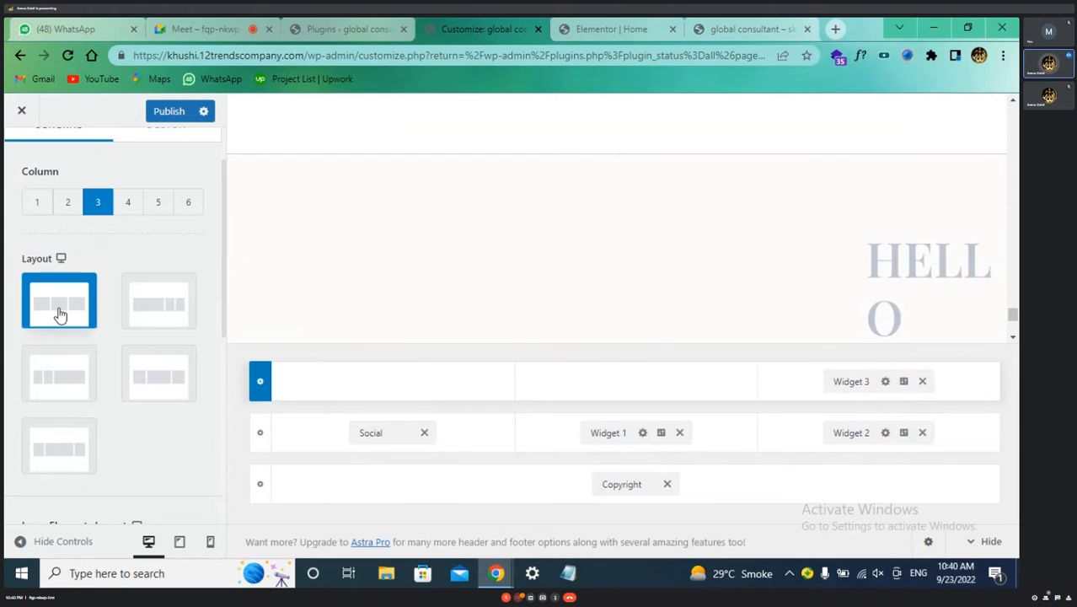
scroll(72, 306, up, 2)
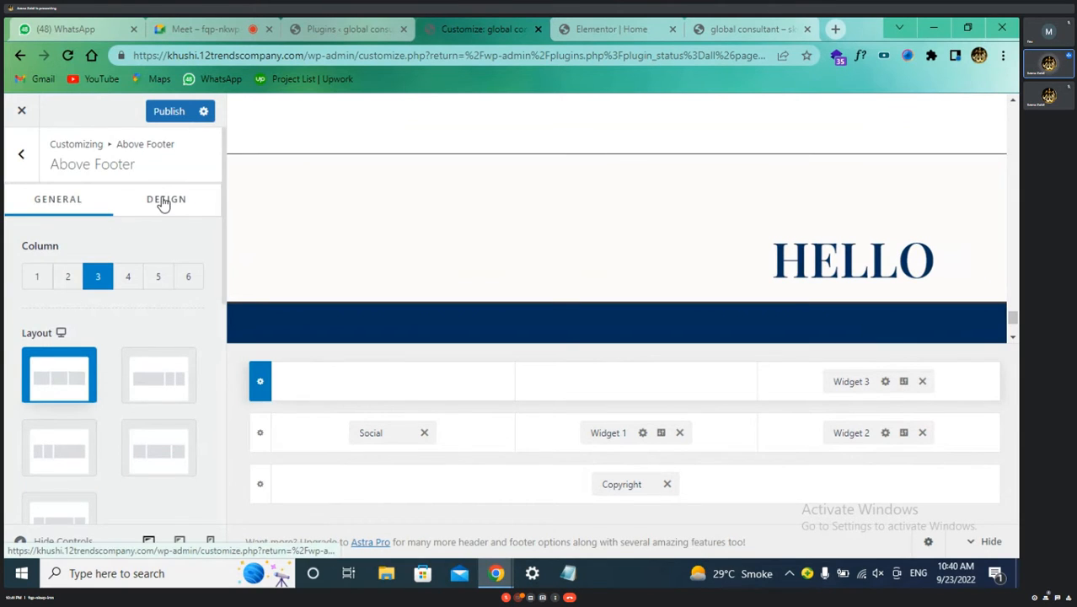
- Try a bright red border color in the Above Footer row's design settings
click(164, 201)
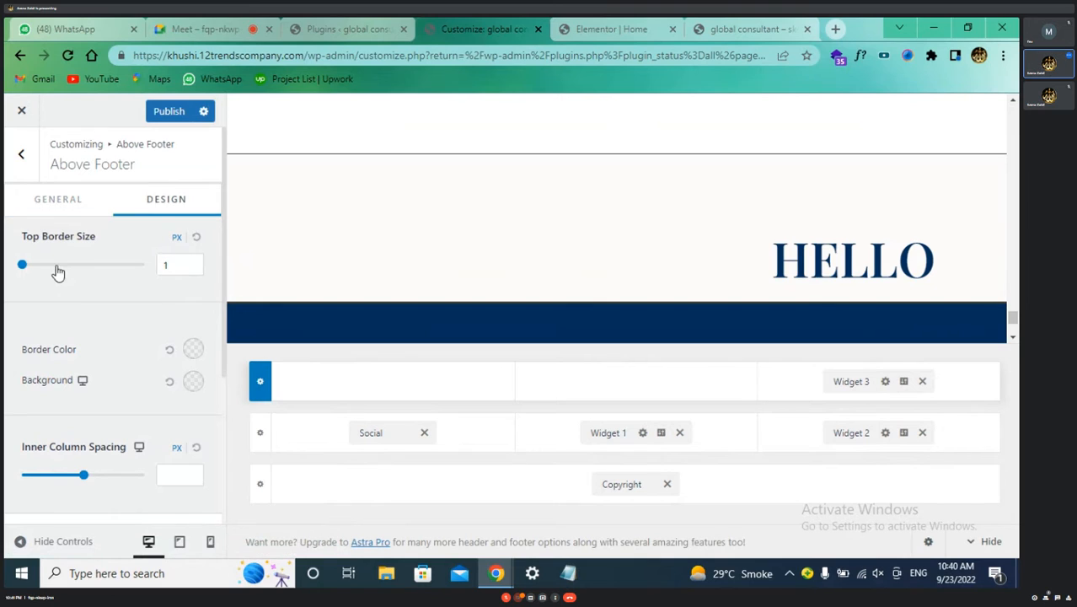
click(167, 267)
click(190, 352)
scroll(176, 428, down, 1)
drag(193, 406, 203, 349)
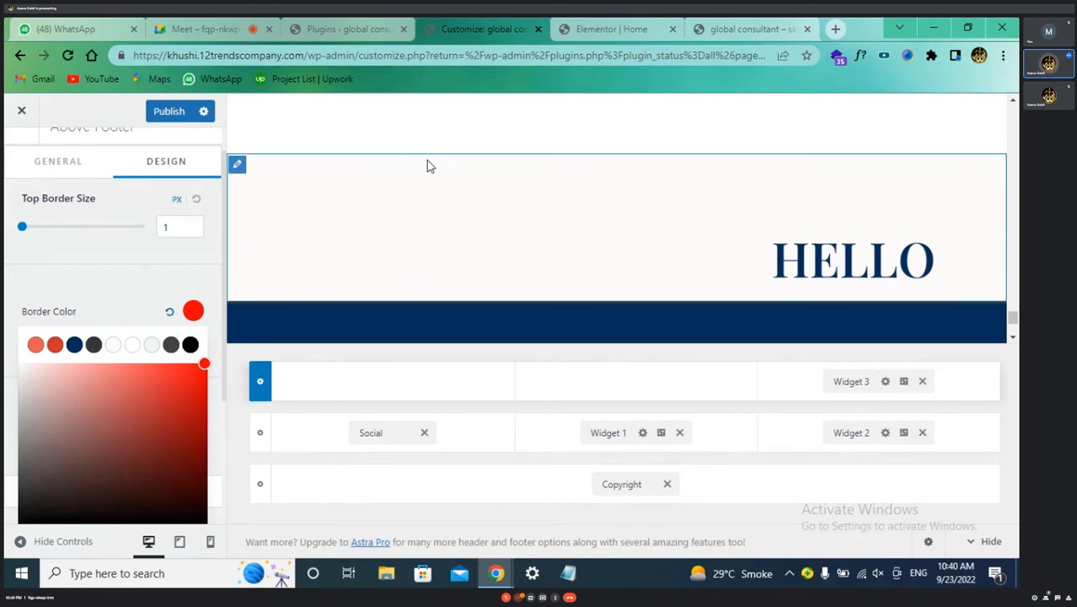
click(95, 291)
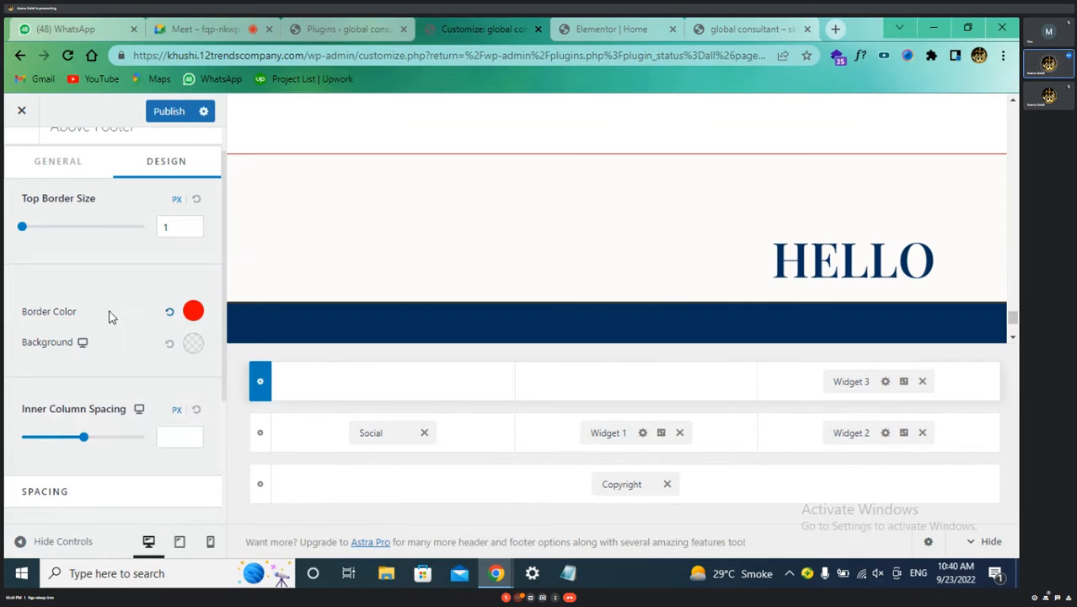
- Set the Above Footer row's background to a solid bright red color
click(193, 352)
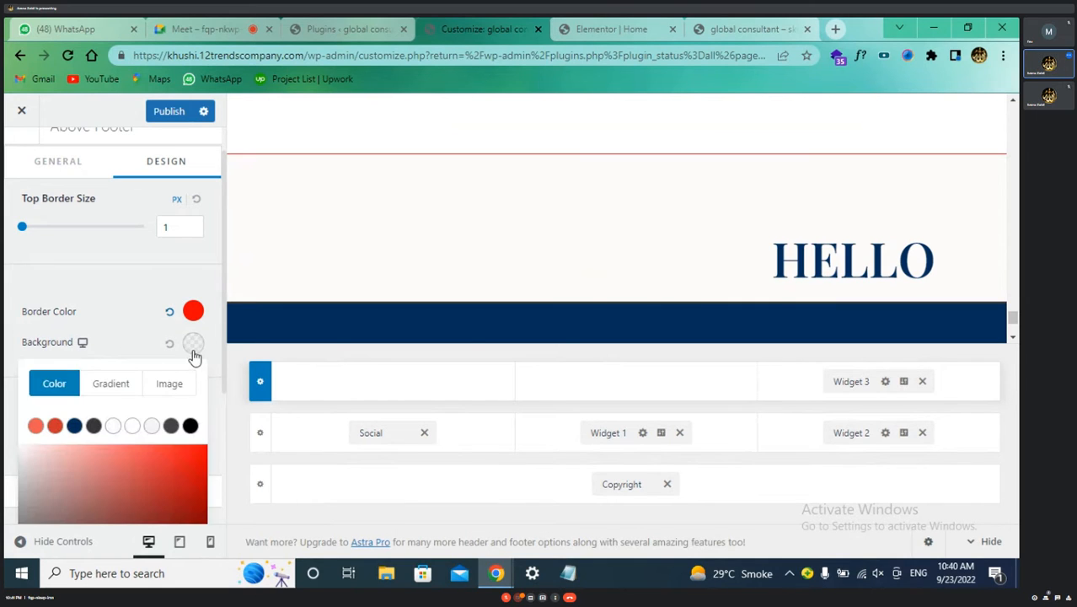
scroll(125, 518, down, 1)
drag(125, 518, 171, 396)
mouse_move(179, 386)
mouse_down()
mouse_move(180, 402)
mouse_move(188, 371)
mouse_up()
click(126, 250)
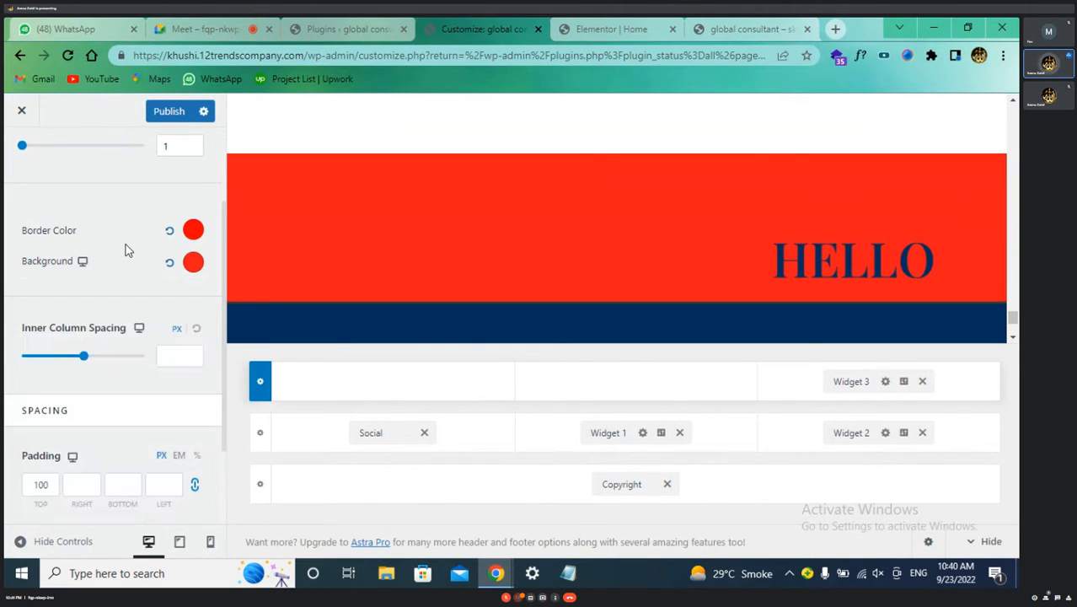
- Change the Above Footer row's border color to black (#000000)
click(193, 230)
drag(170, 347, 202, 453)
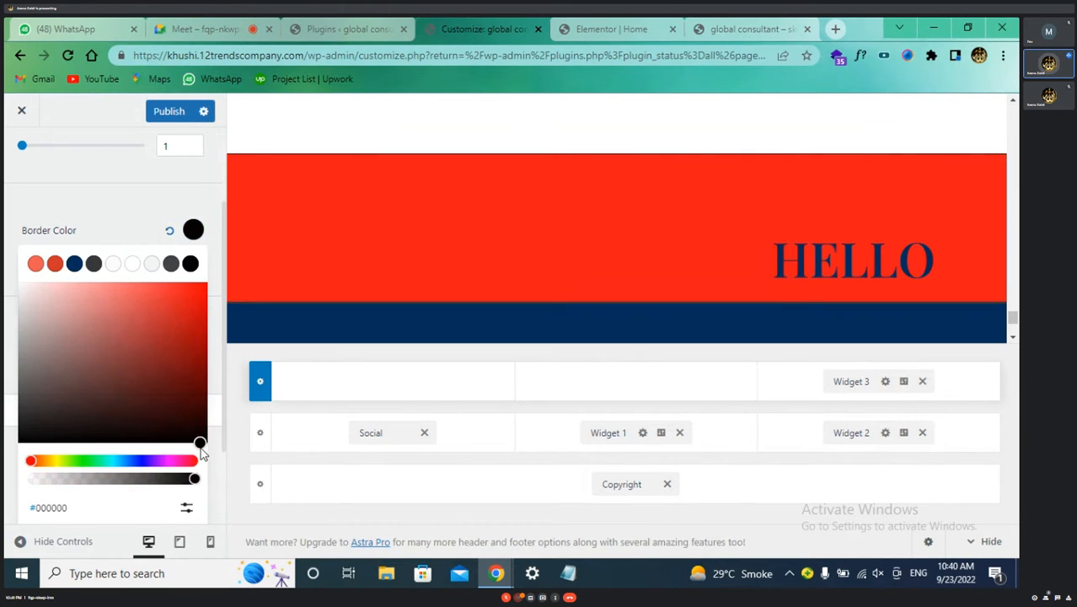
click(117, 243)
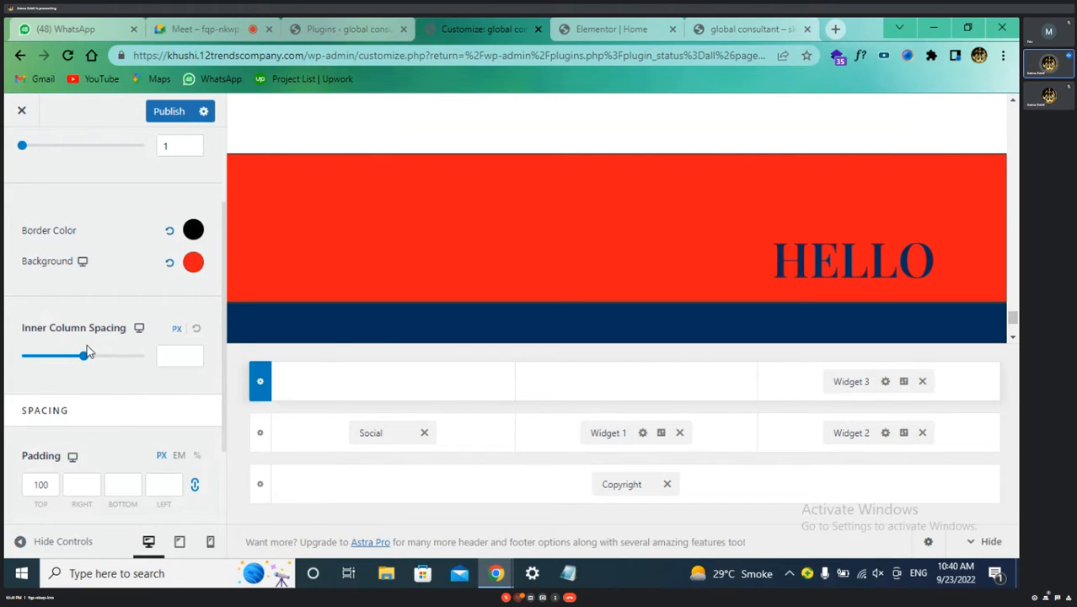
- Set the Above Footer row's inner column spacing to 0 px
drag(86, 360, 21, 359)
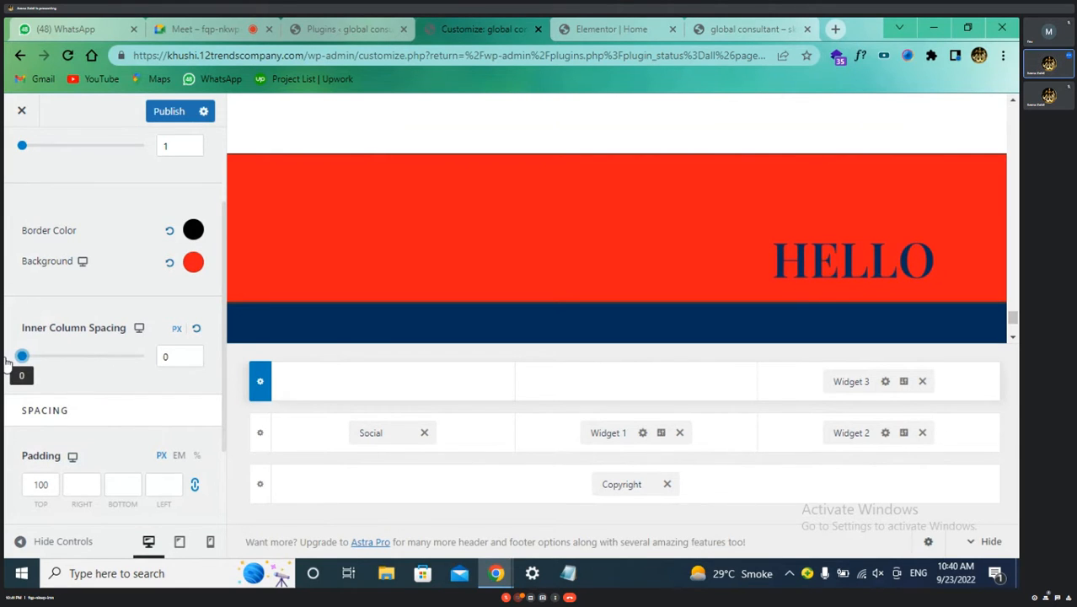
scroll(150, 414, down, 1)
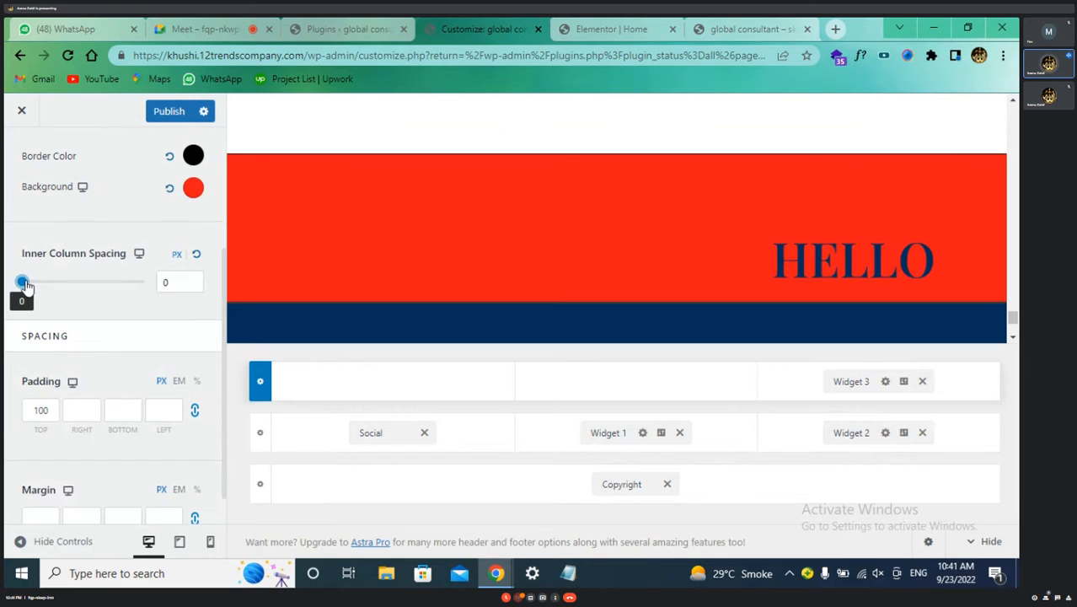
mouse_move(23, 283)
mouse_down()
mouse_move(127, 283)
mouse_move(43, 282)
mouse_move(23, 304)
mouse_up()
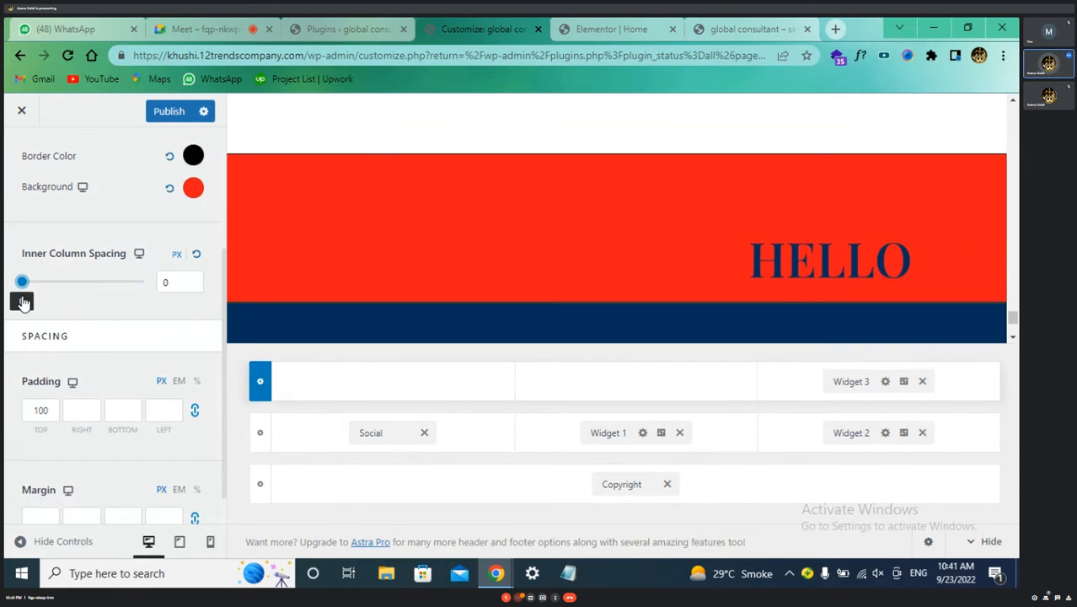
- Set the Above Footer row's padding to 50 px on all four sides
scroll(130, 353, down, 1)
click(49, 370)
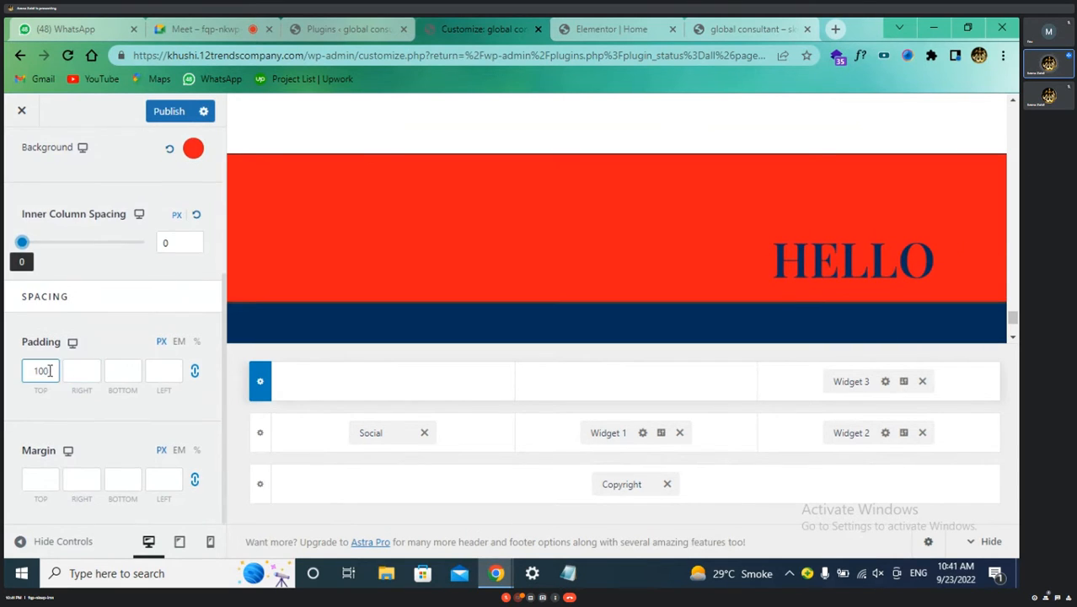
drag(49, 370, 25, 370)
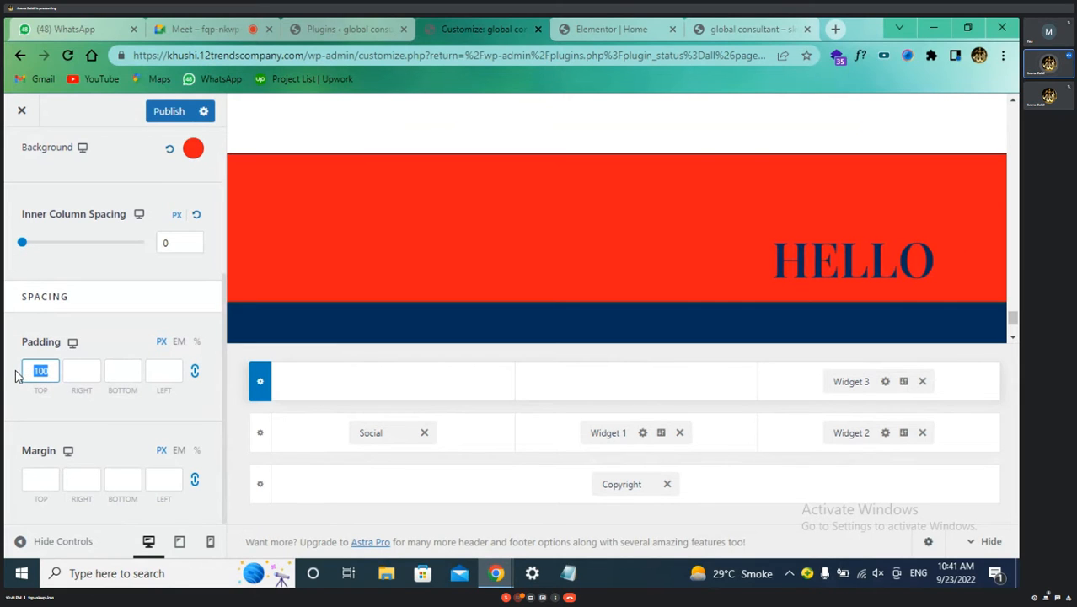
text(50)
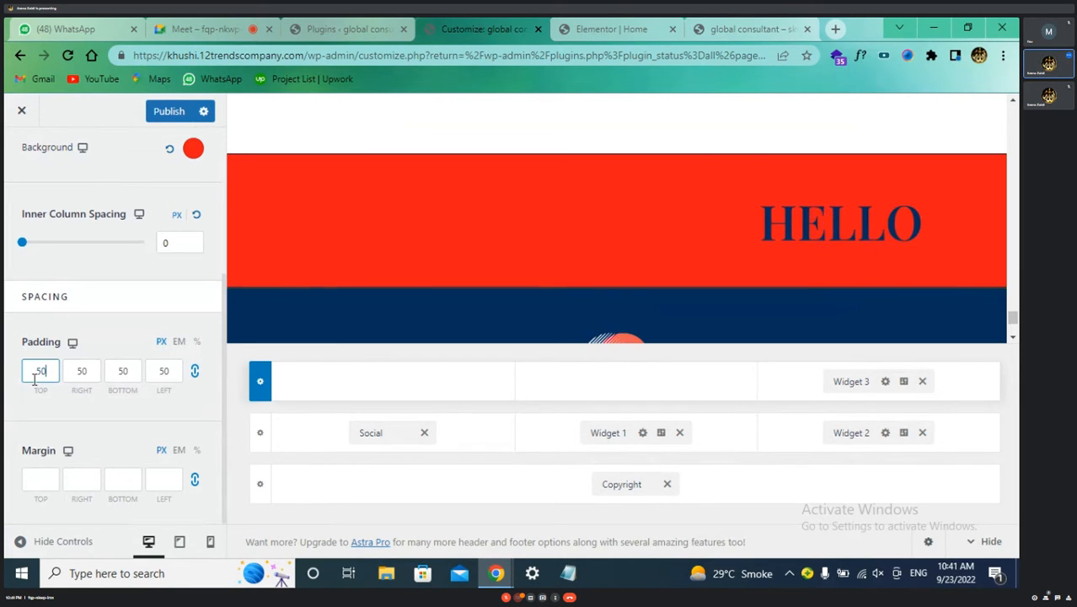
- Unlink the row's padding sides and set only the top padding to 1 px
click(195, 376)
drag(47, 371, 6, 377)
text(1)
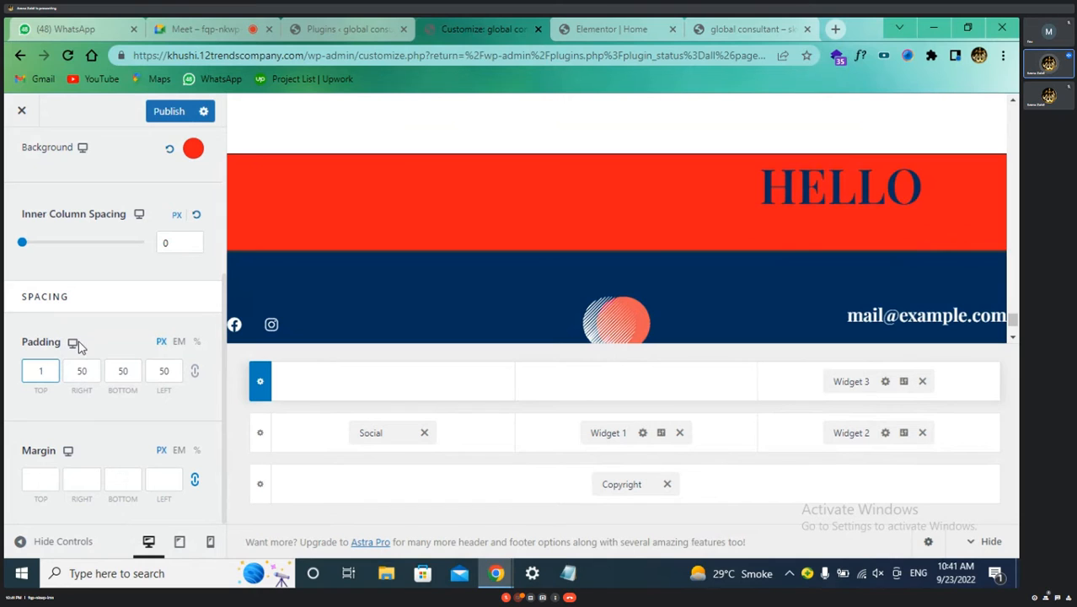
drag(95, 371, 65, 376)
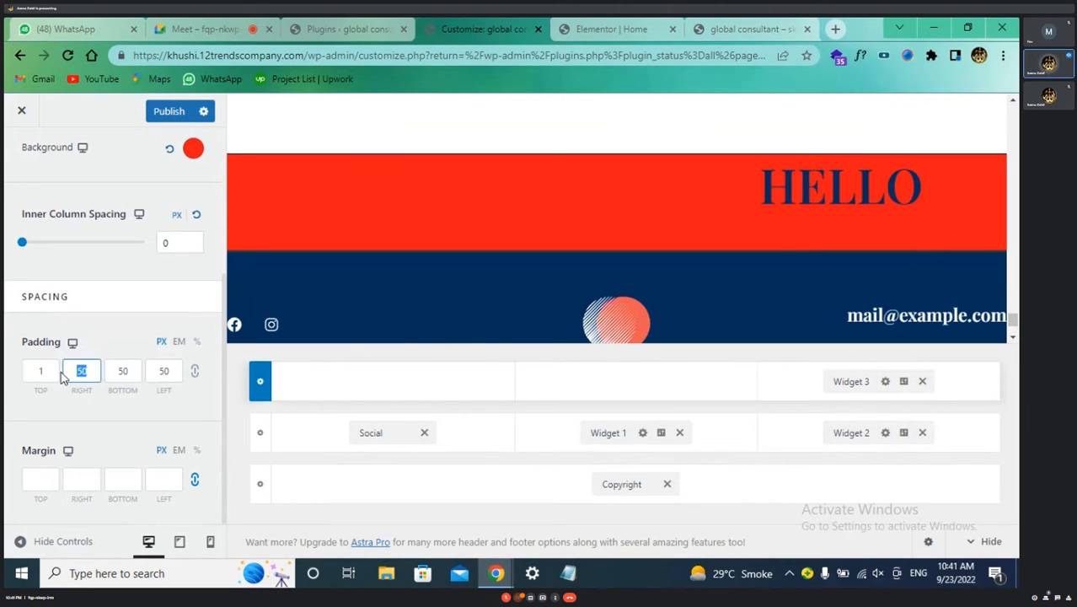
- Link the Above Footer row's padding sides again and set all four to 0 px
click(196, 376)
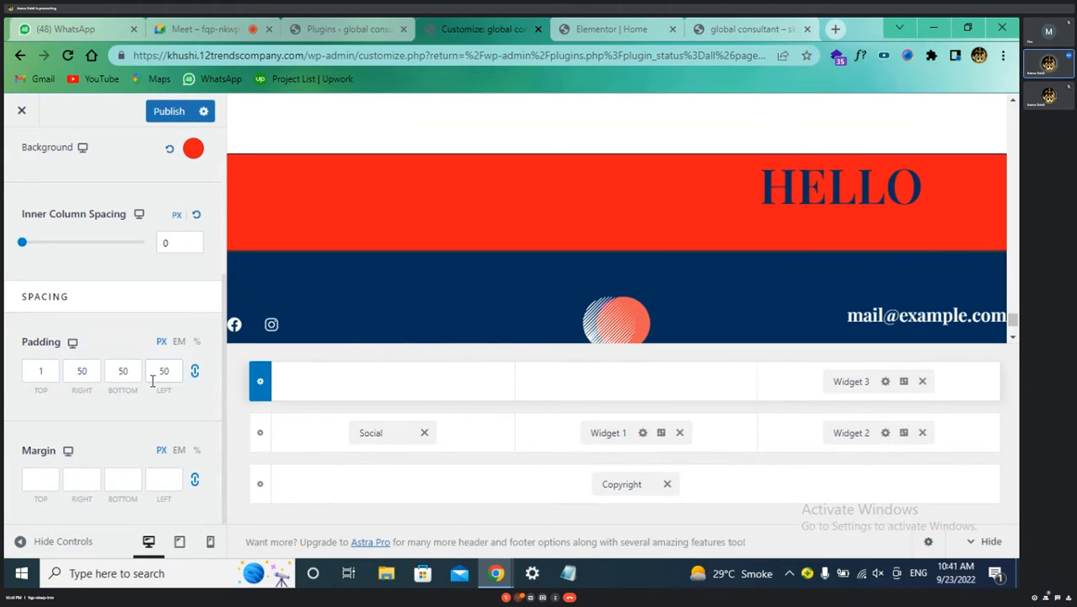
click(194, 378)
click(90, 370)
click(196, 377)
drag(42, 371, 20, 371)
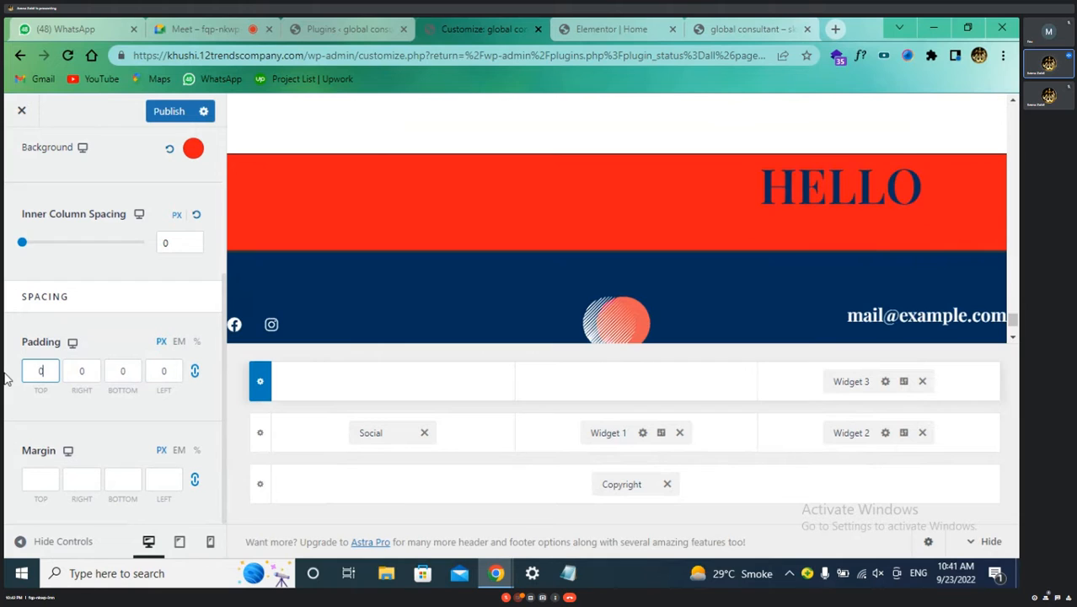
text(0)
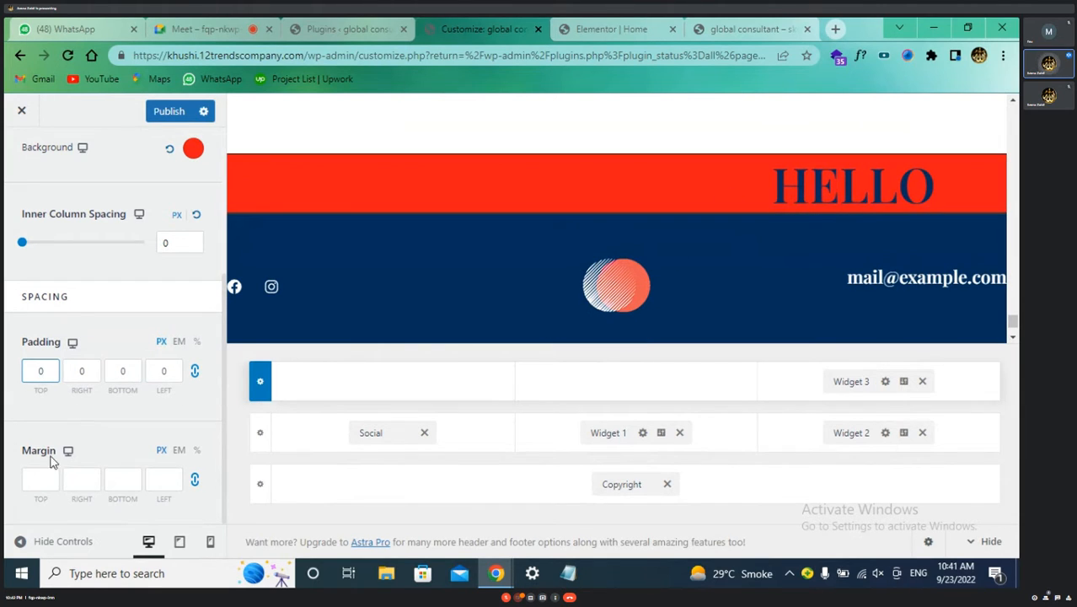
- Unlink the Above Footer row's padding to set only the top to 100 px, and set its margin to 50 px on all sides
click(44, 481)
click(50, 373)
click(194, 371)
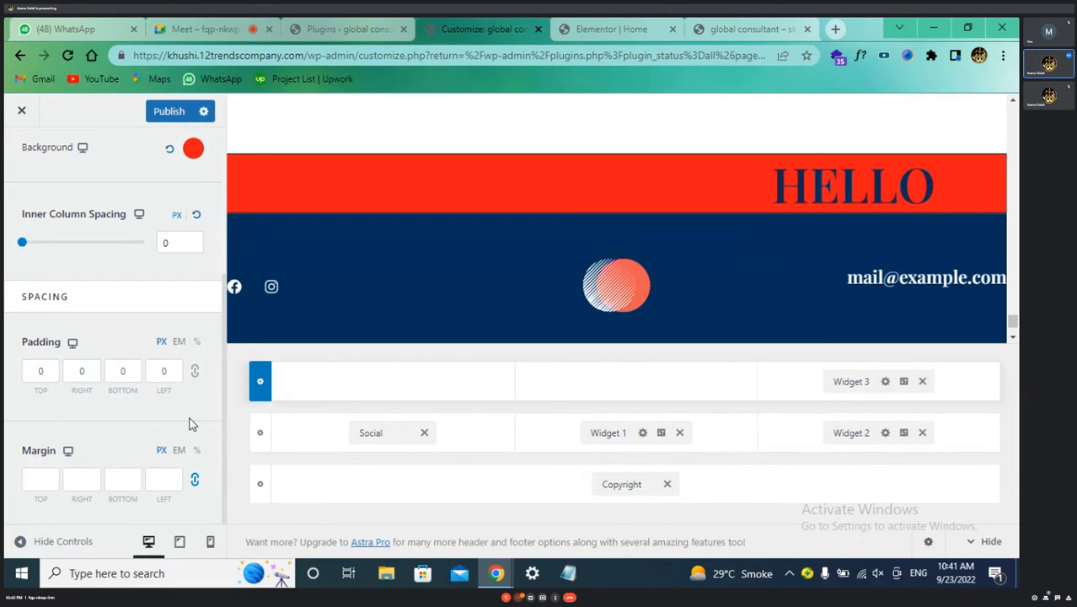
click(49, 371)
key(BackSpace)
text(1)
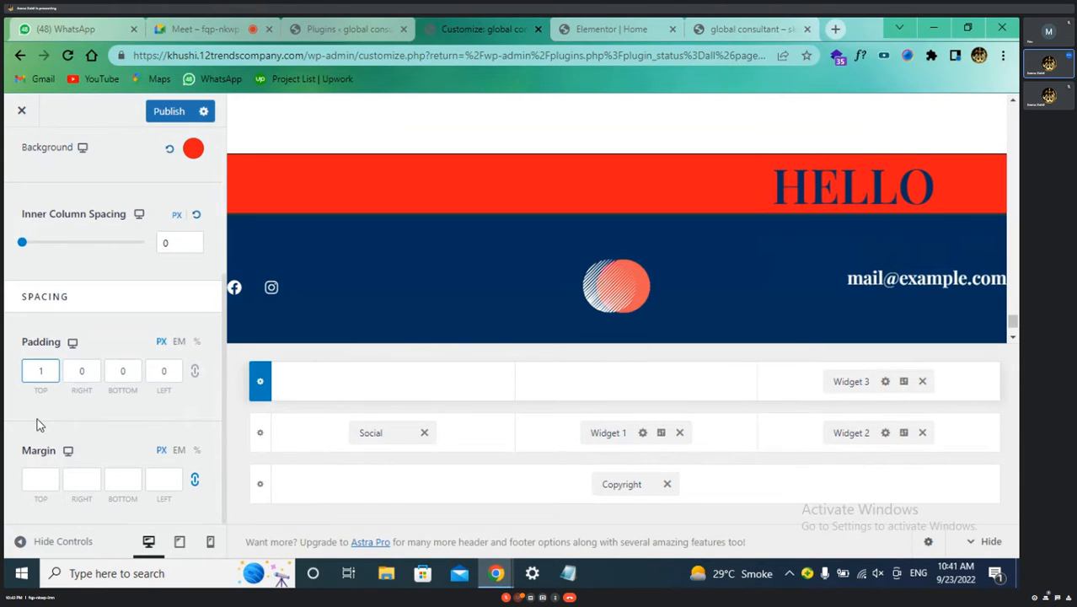
text(00)
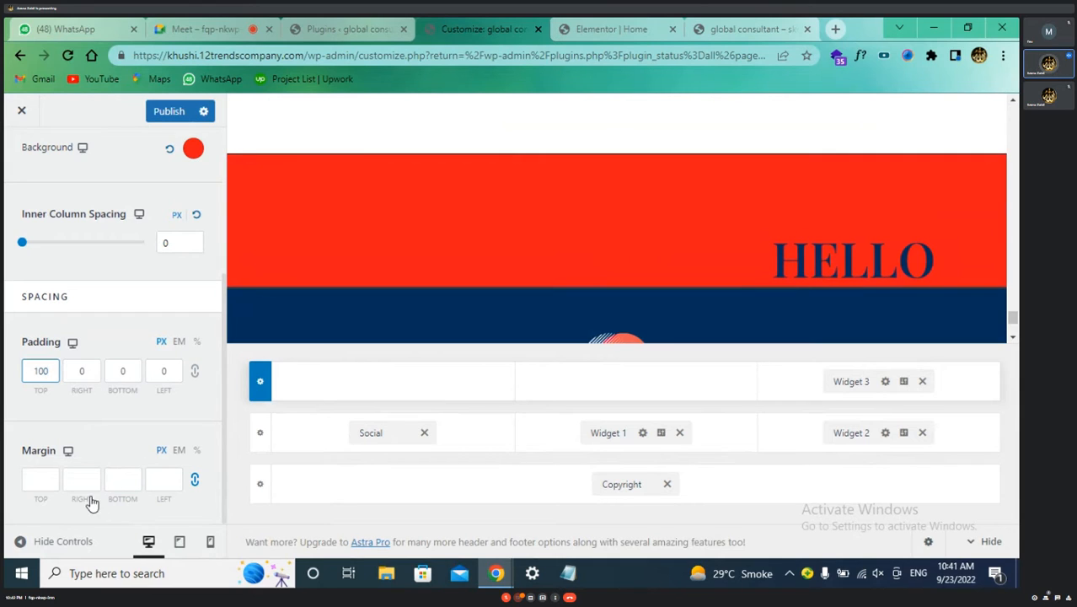
click(136, 482)
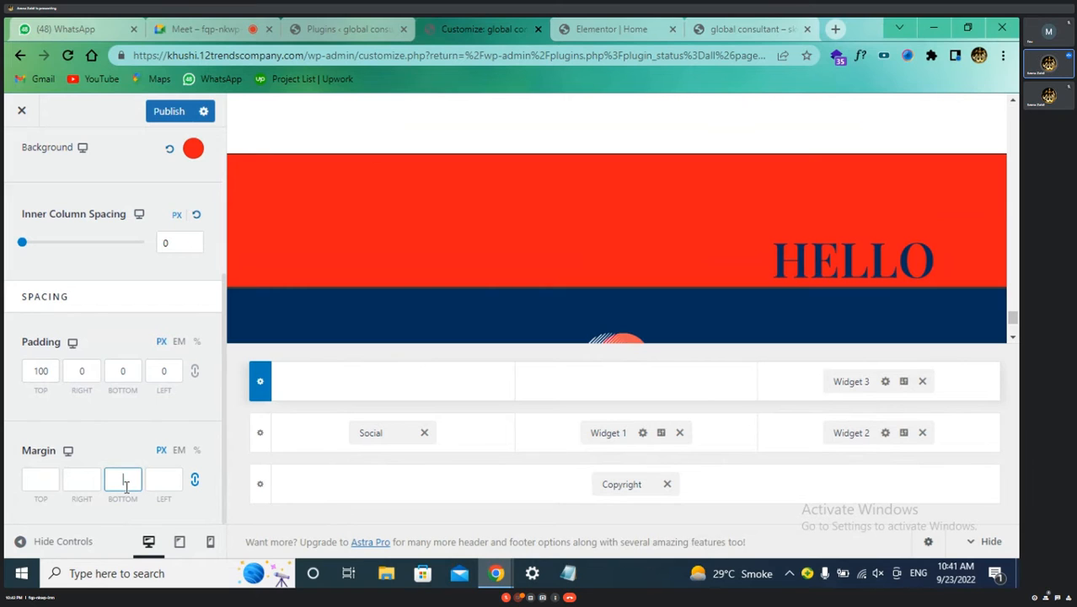
text(50)
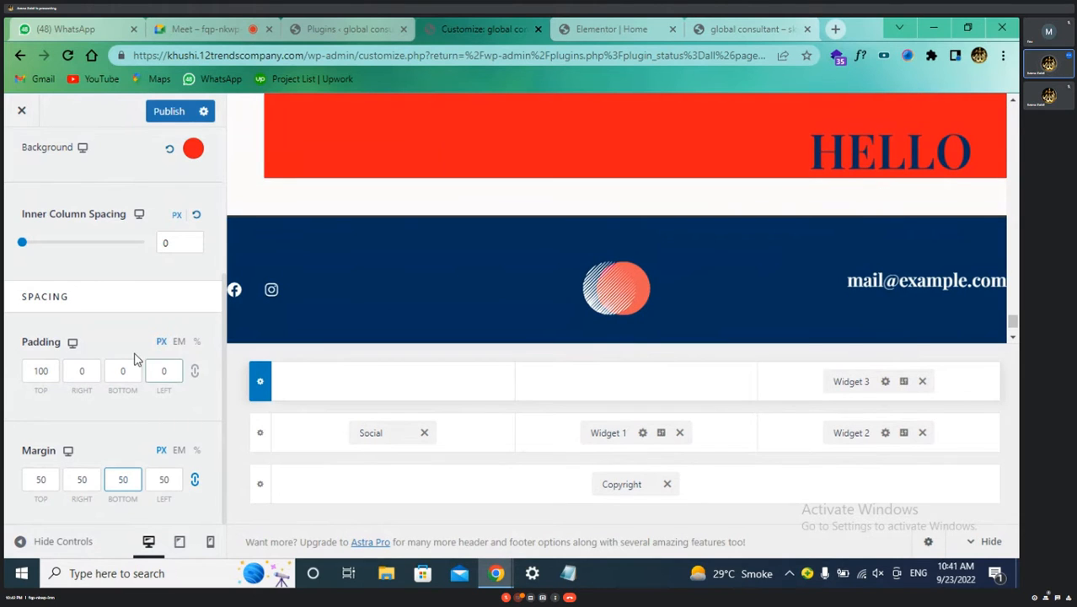
- Try a top border size of about 270 px on the Above Footer row, and reduce it back to the minimum
scroll(101, 325, up, 3)
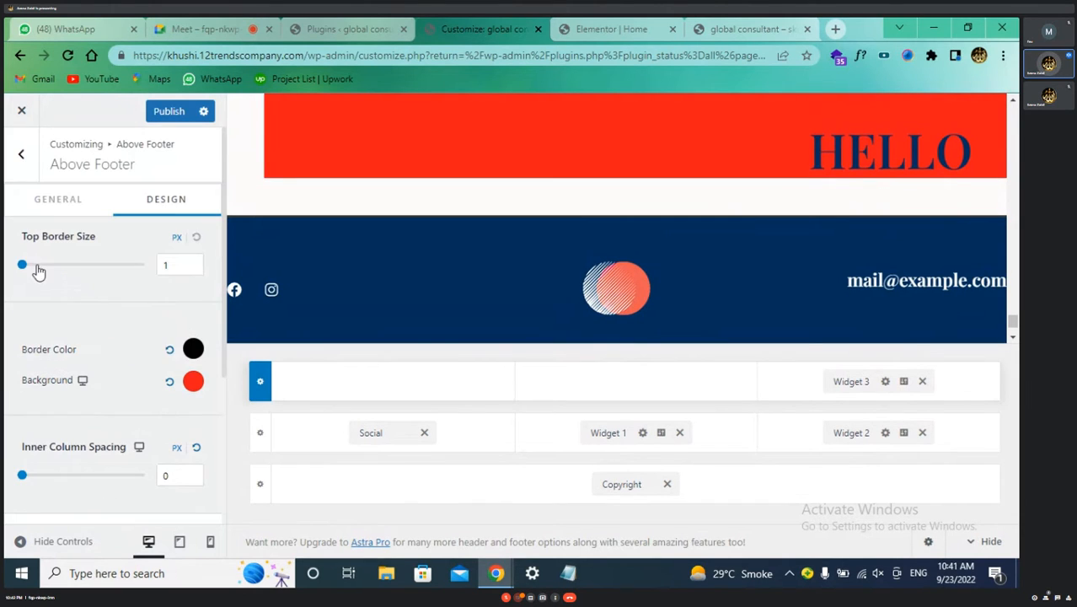
drag(21, 266, 89, 283)
click(74, 277)
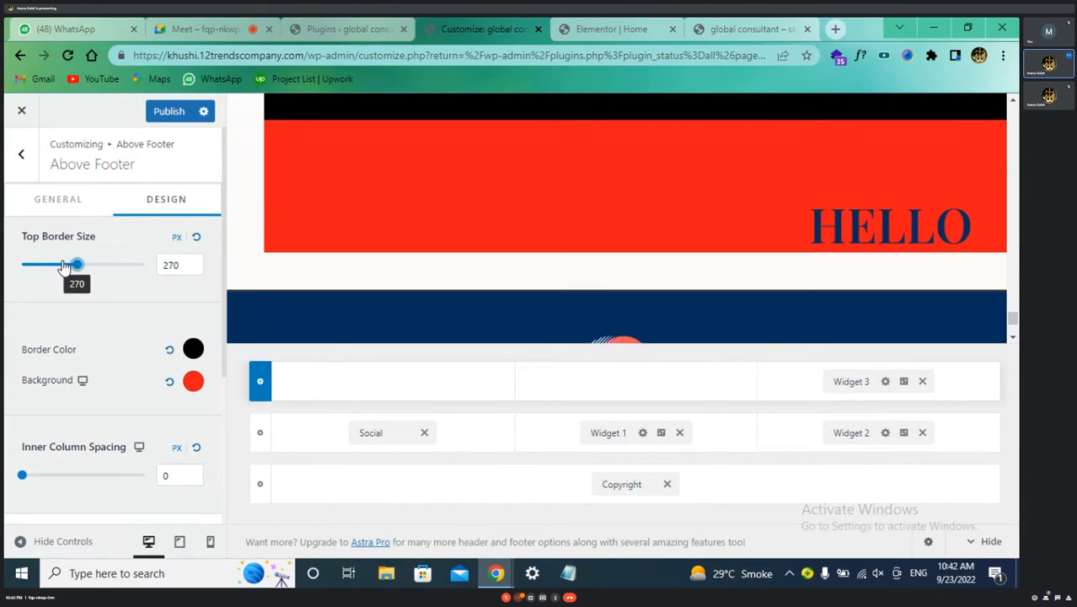
drag(64, 266, 13, 265)
- Set the Above Footer row's top border size to 12 px
scroll(212, 367, down, 3)
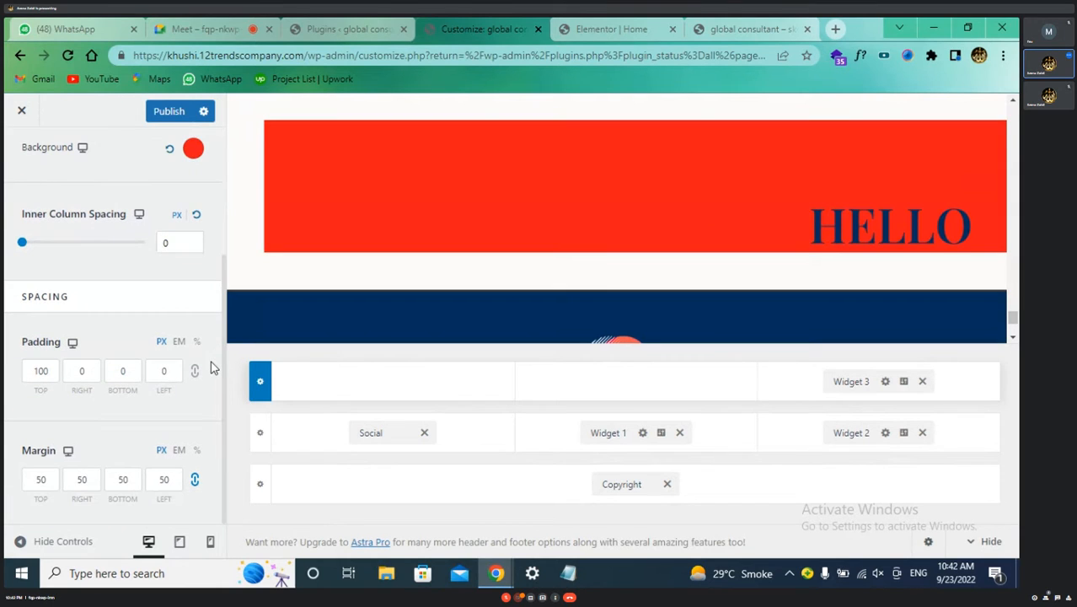
scroll(429, 194, up, 1)
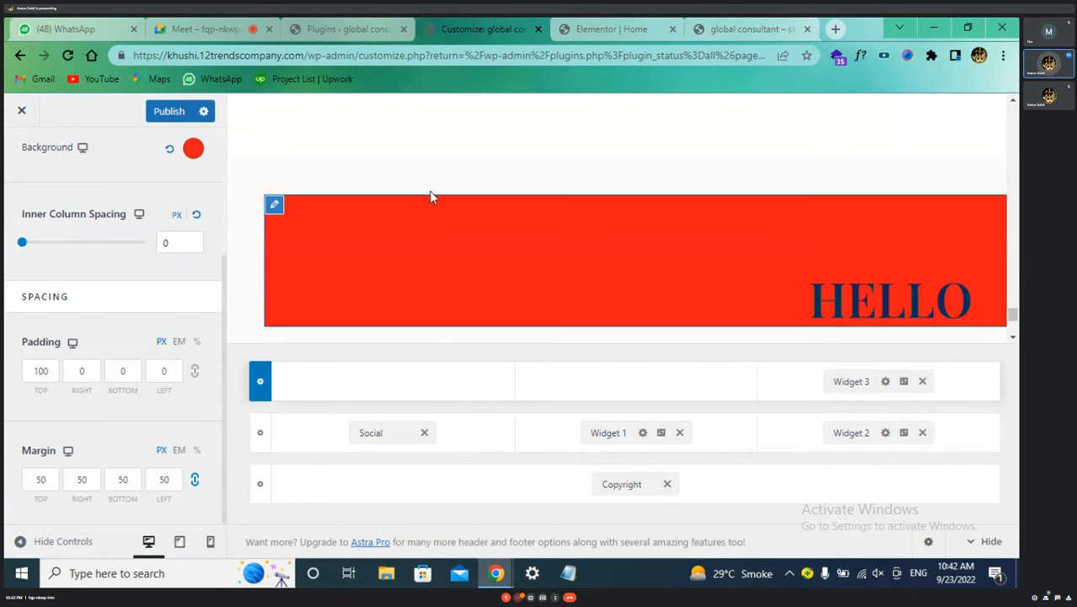
drag(24, 246, 30, 269)
scroll(112, 232, up, 3)
scroll(155, 342, down, 3)
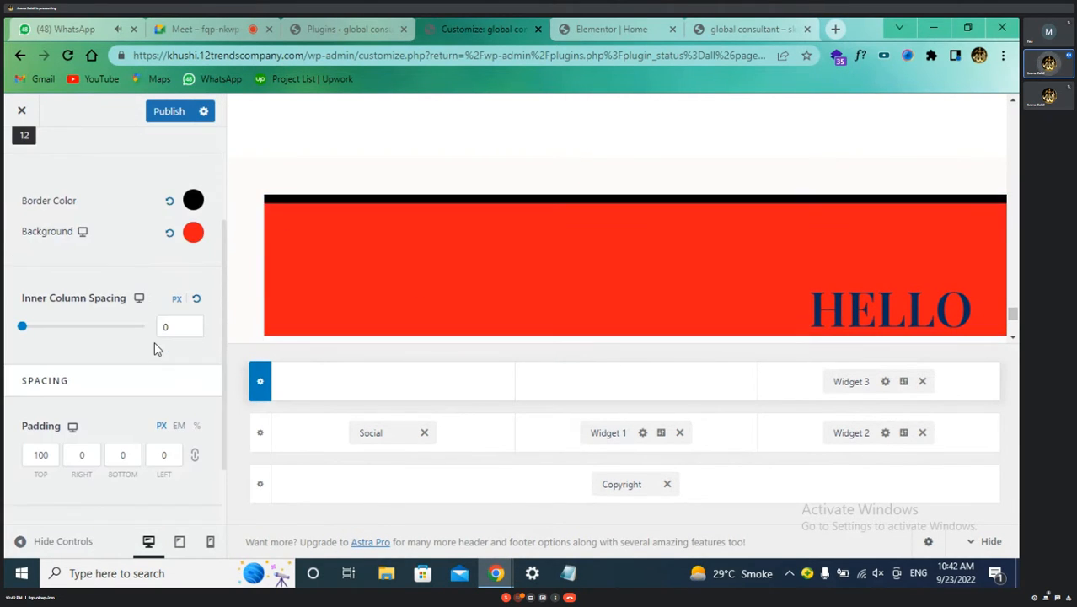
- Set the Above Footer row's linked margin to 0 px on all four sides
scroll(467, 261, down, 3)
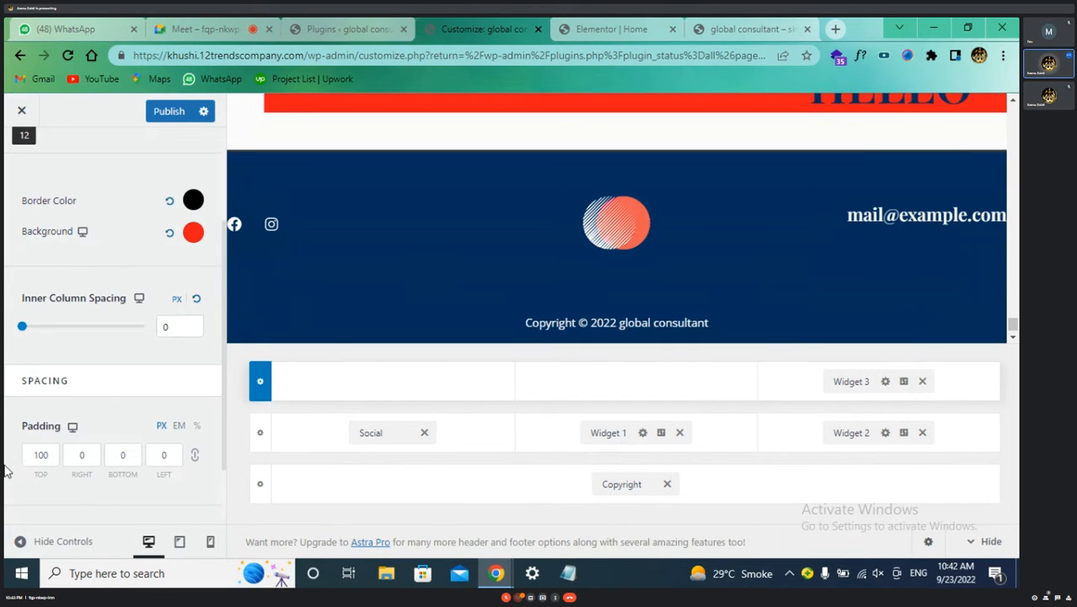
scroll(5, 472, down, 2)
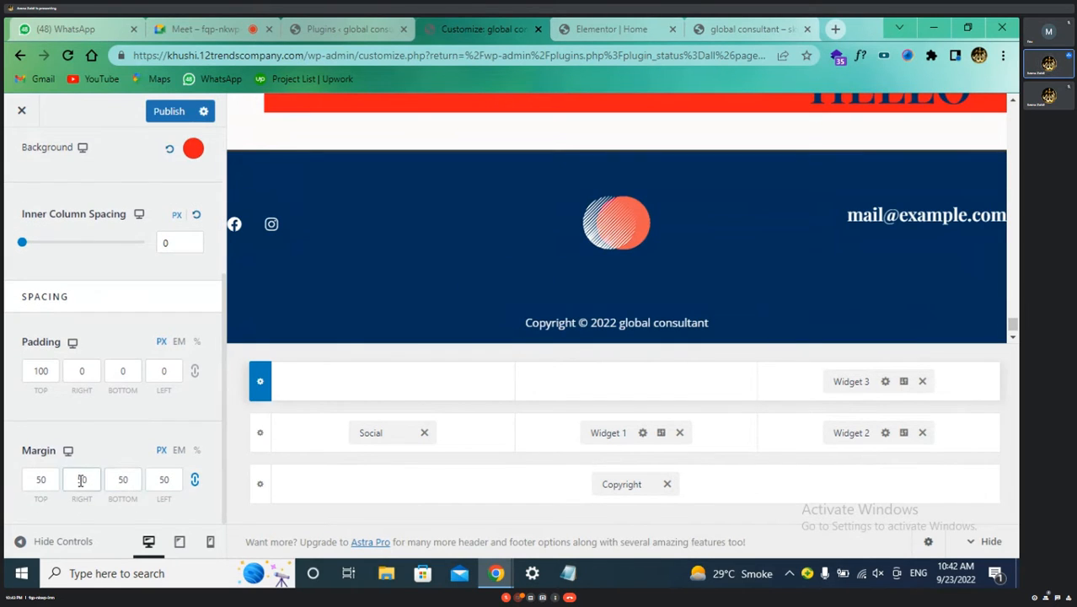
scroll(313, 295, up, 1)
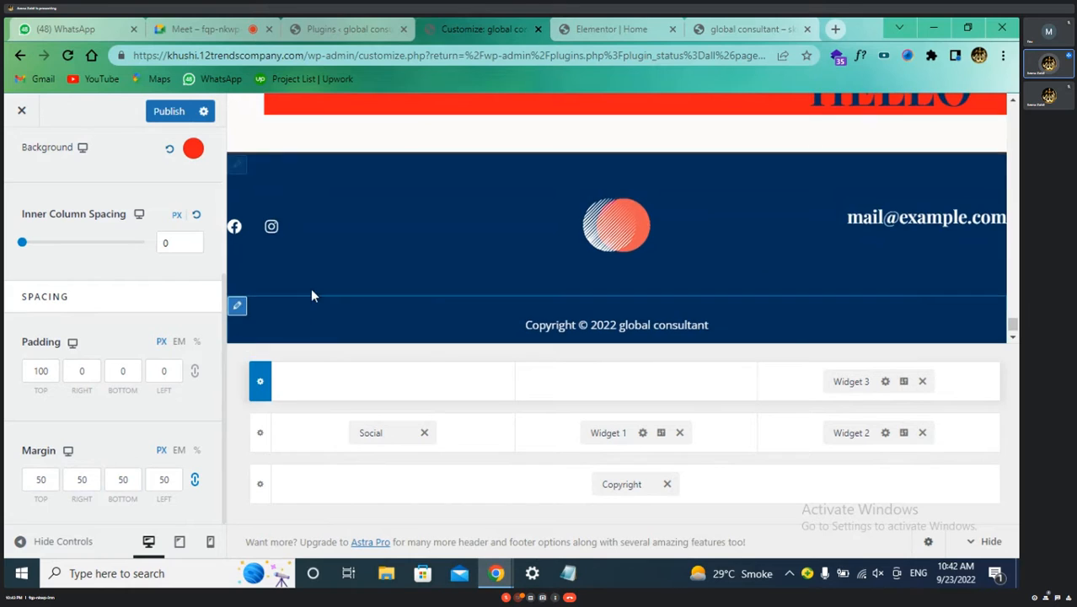
scroll(312, 294, up, 3)
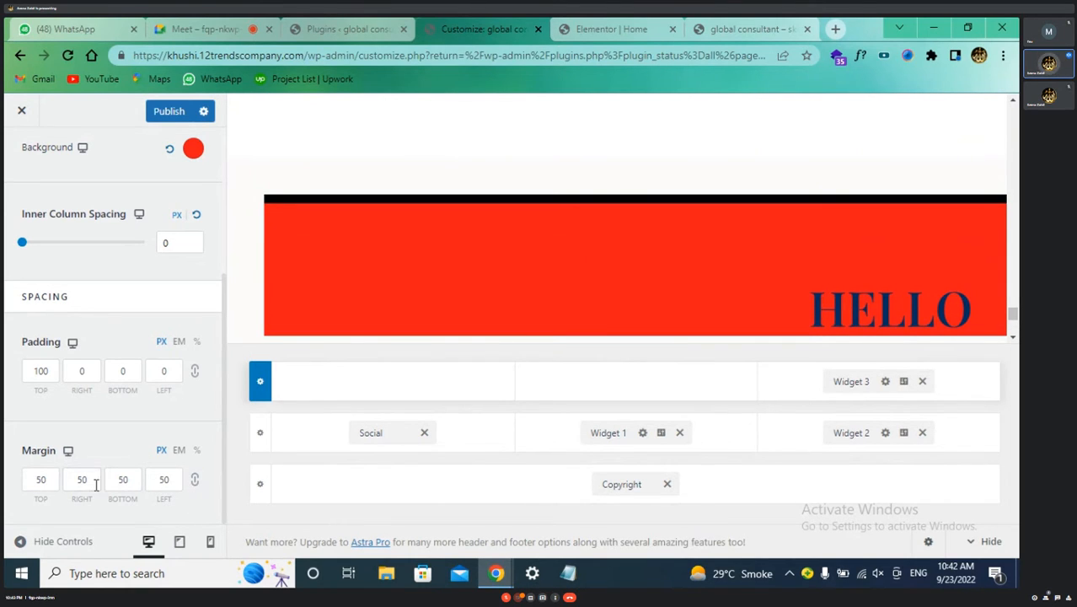
double_click(40, 479)
text(0)
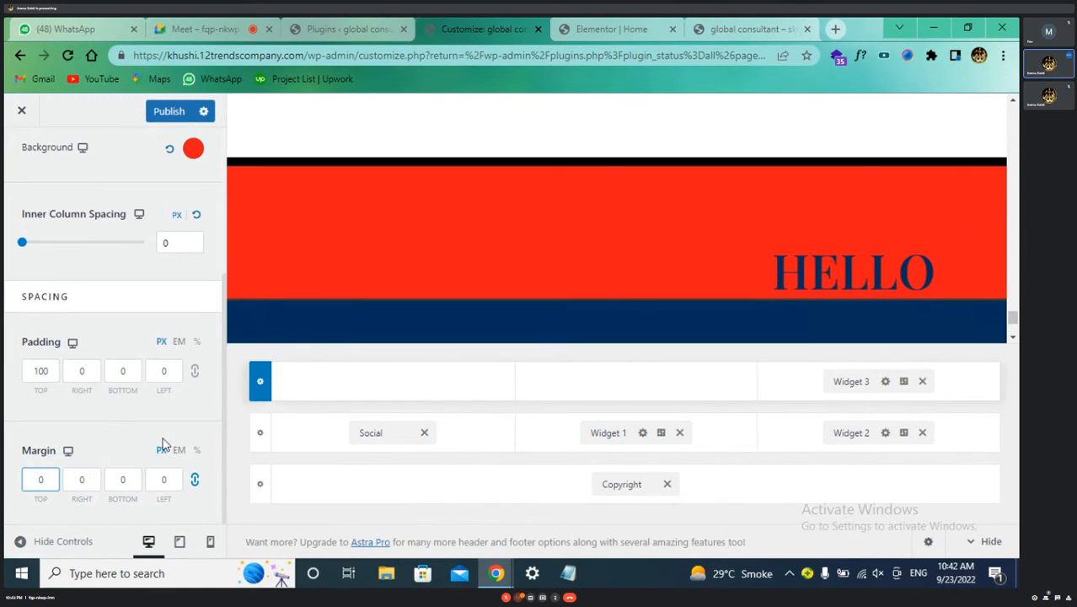
- Set the Above Footer row's top padding to 0 px
scroll(93, 455, up, 4)
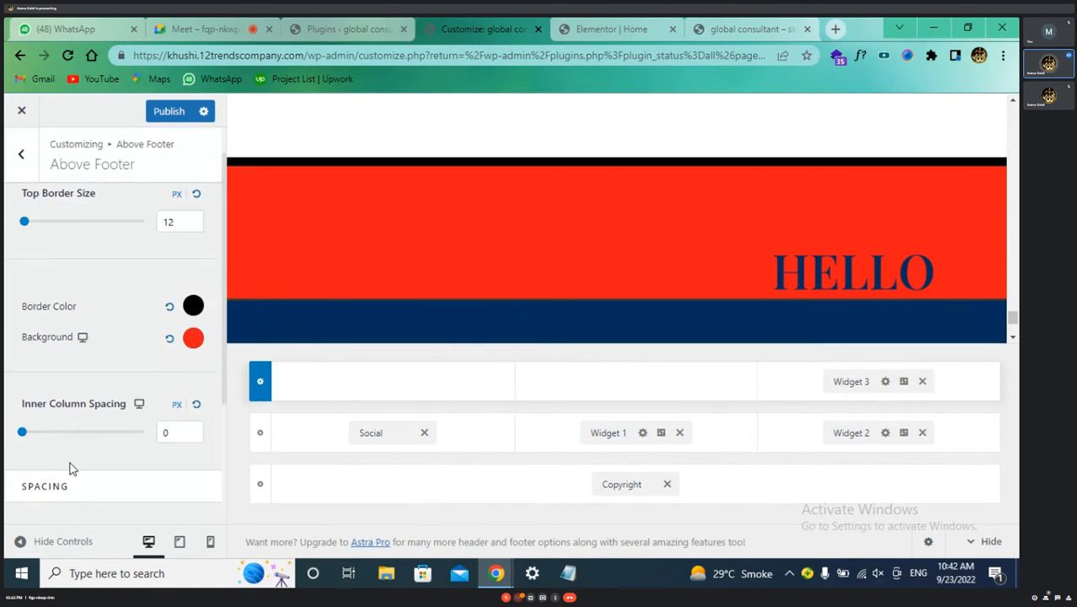
scroll(71, 469, down, 3)
drag(51, 369, 11, 377)
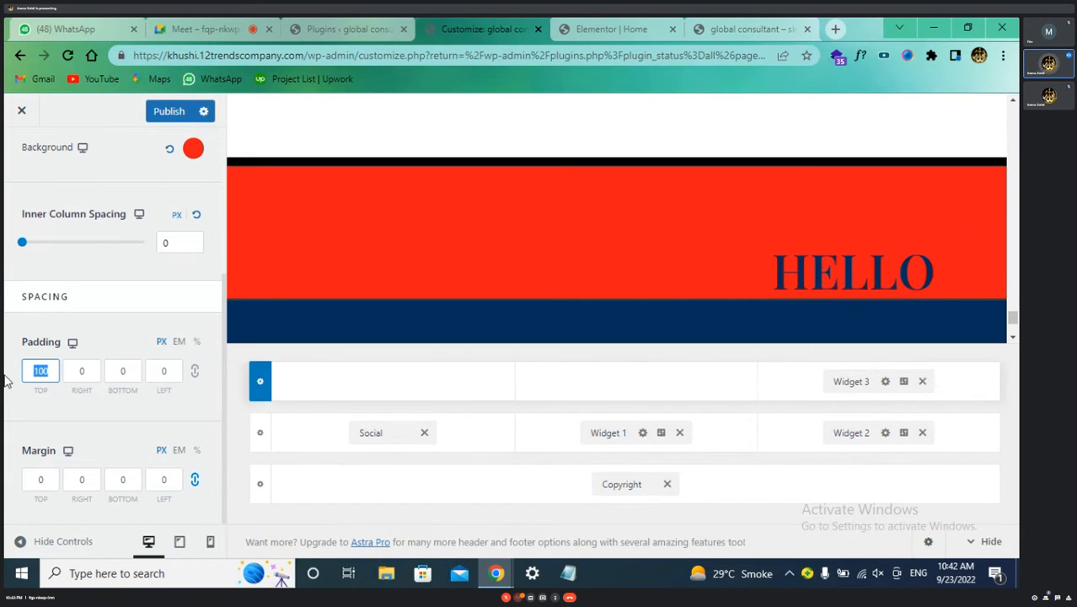
text(0)
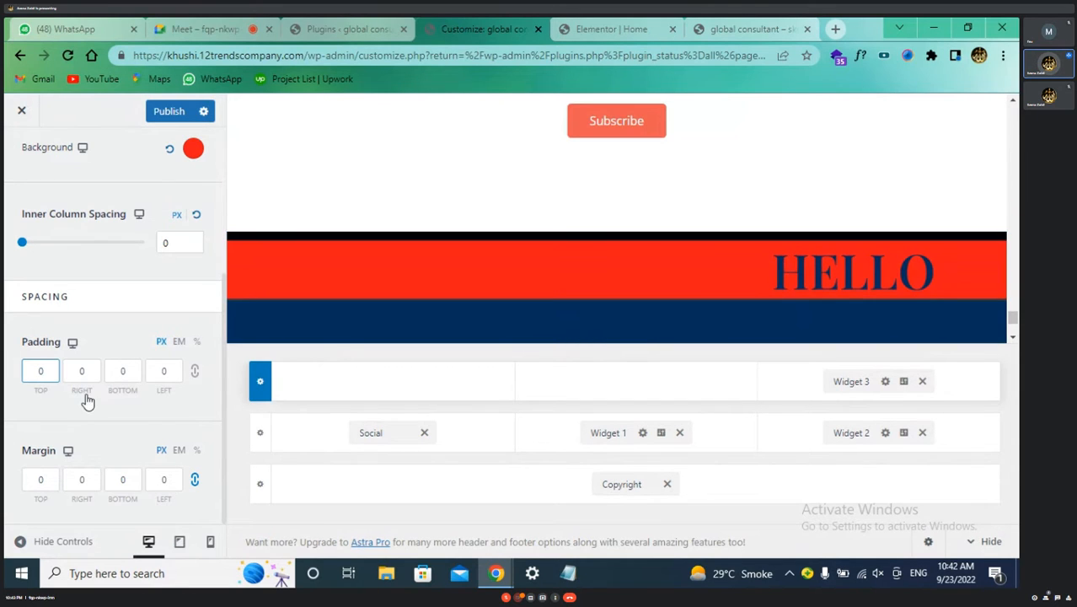
- Move Widget 3 into the middle column of the Above Footer row
scroll(105, 406, up, 3)
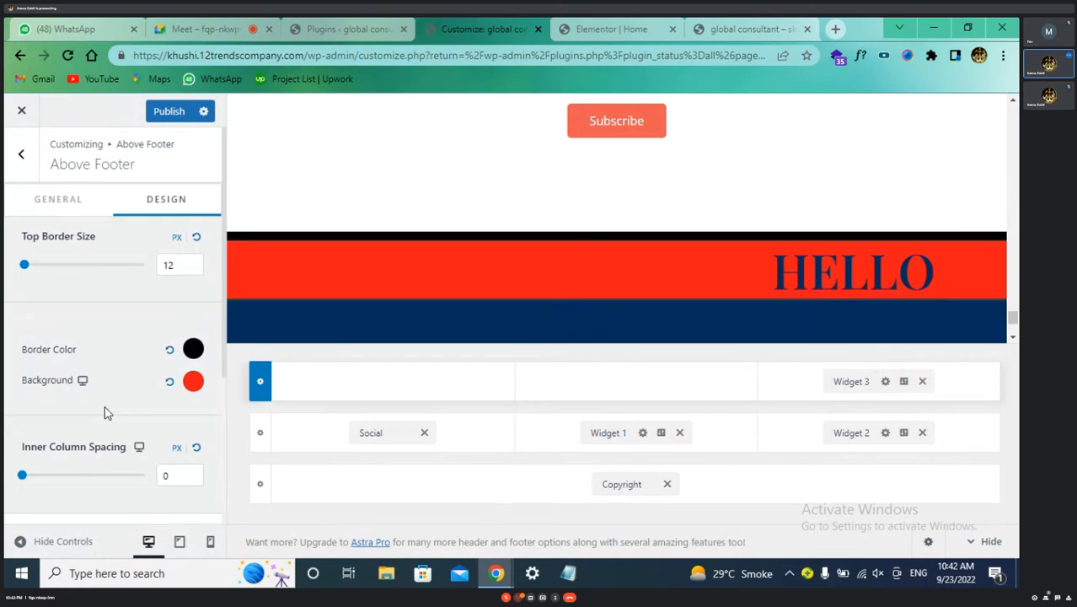
mouse_move(26, 482)
mouse_down()
mouse_move(107, 487)
mouse_move(39, 496)
mouse_move(10, 485)
mouse_move(109, 495)
mouse_move(8, 490)
mouse_move(52, 477)
mouse_move(10, 484)
mouse_up()
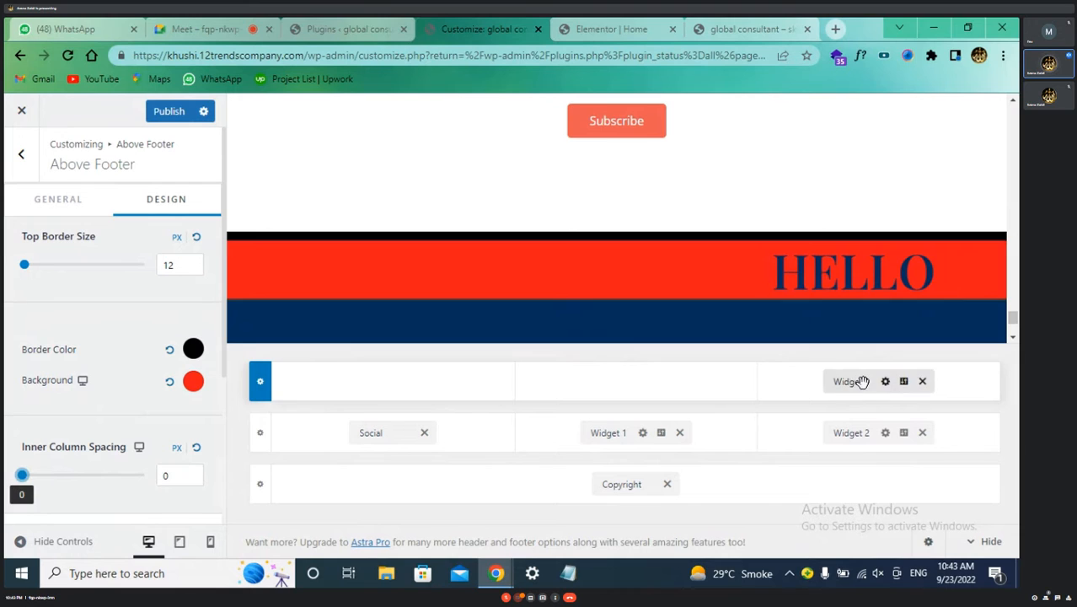
drag(853, 381, 617, 409)
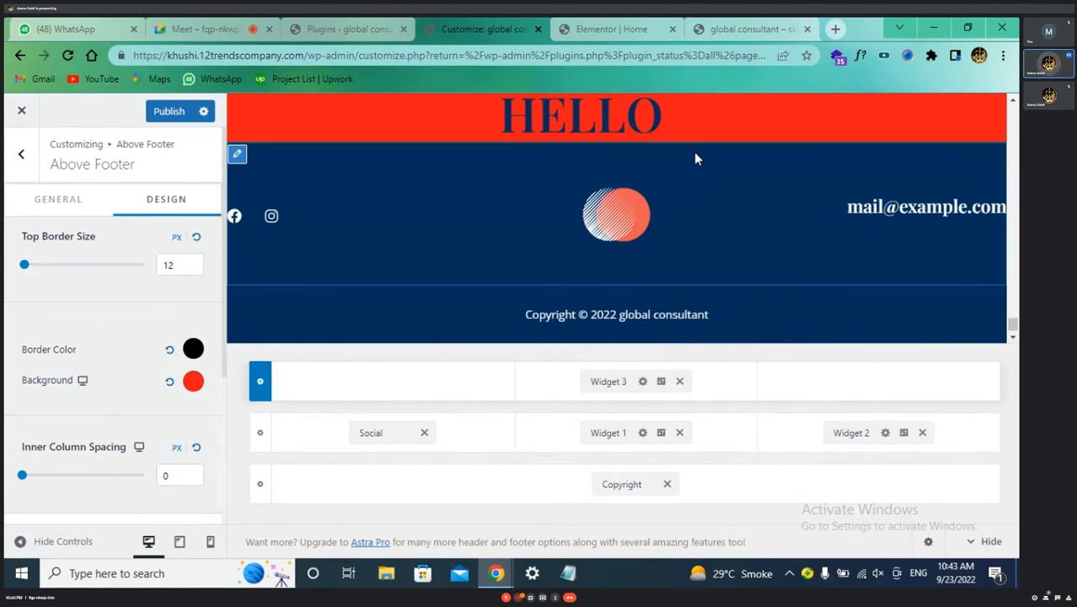
- In the footer Social element's design settings, enlarge the icons and set the icon spacing to 7 px
click(372, 433)
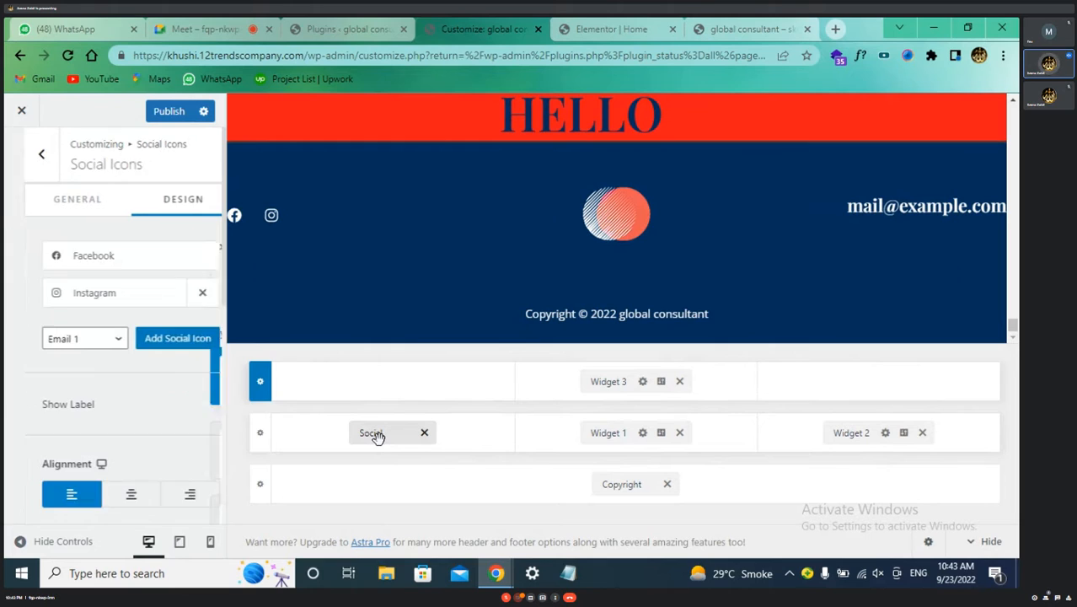
click(177, 209)
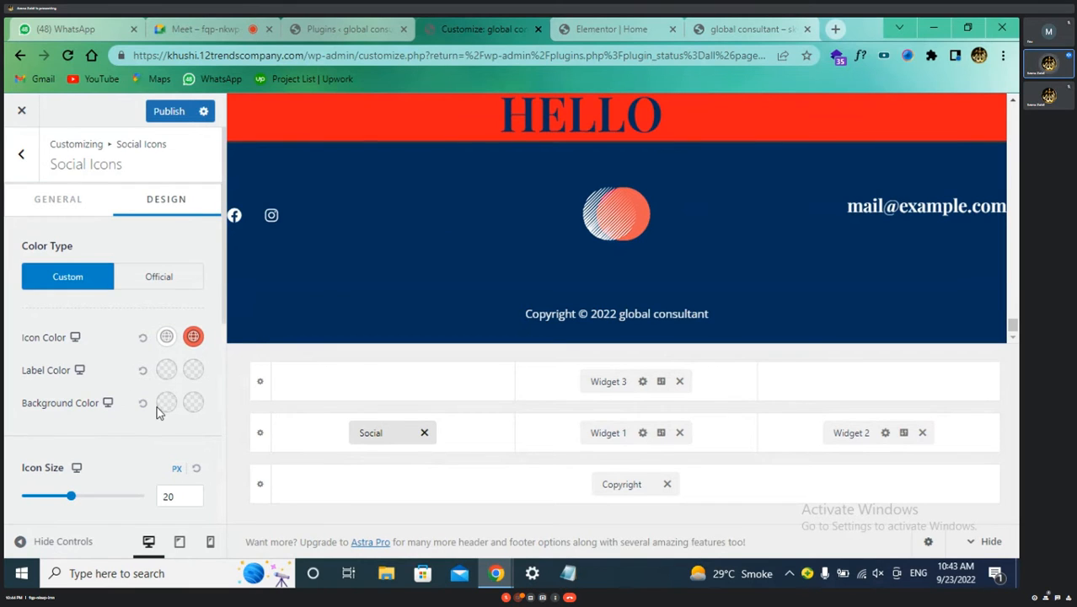
scroll(129, 486, down, 1)
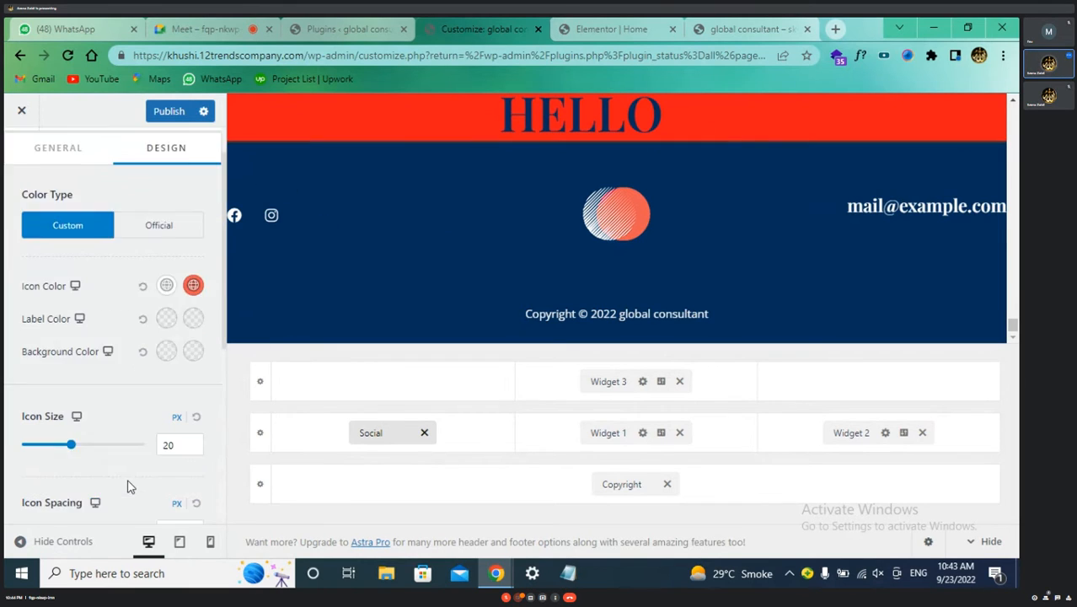
scroll(129, 486, down, 2)
drag(72, 348, 45, 363)
scroll(117, 398, down, 2)
scroll(79, 389, down, 4)
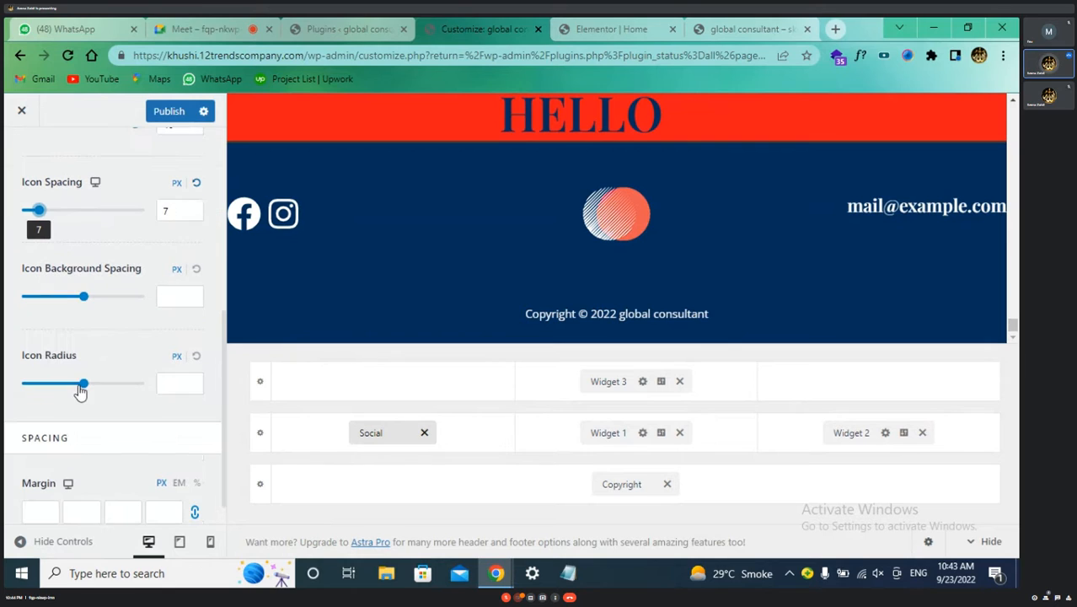
- Set the social icons' background spacing to 0 px and their icon radius to 18 px
drag(85, 297, 27, 304)
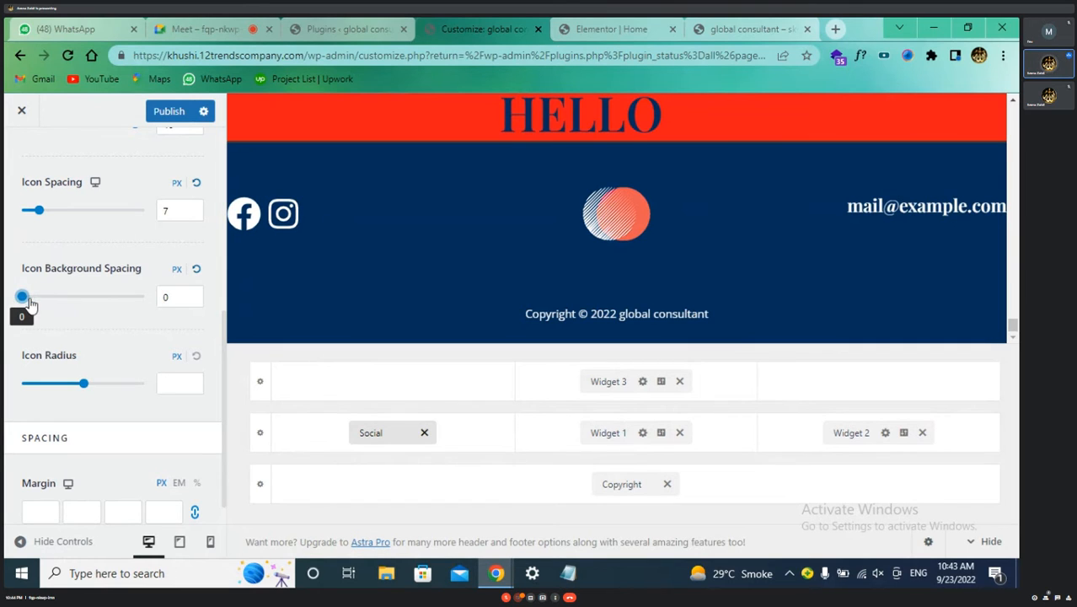
scroll(98, 342, down, 1)
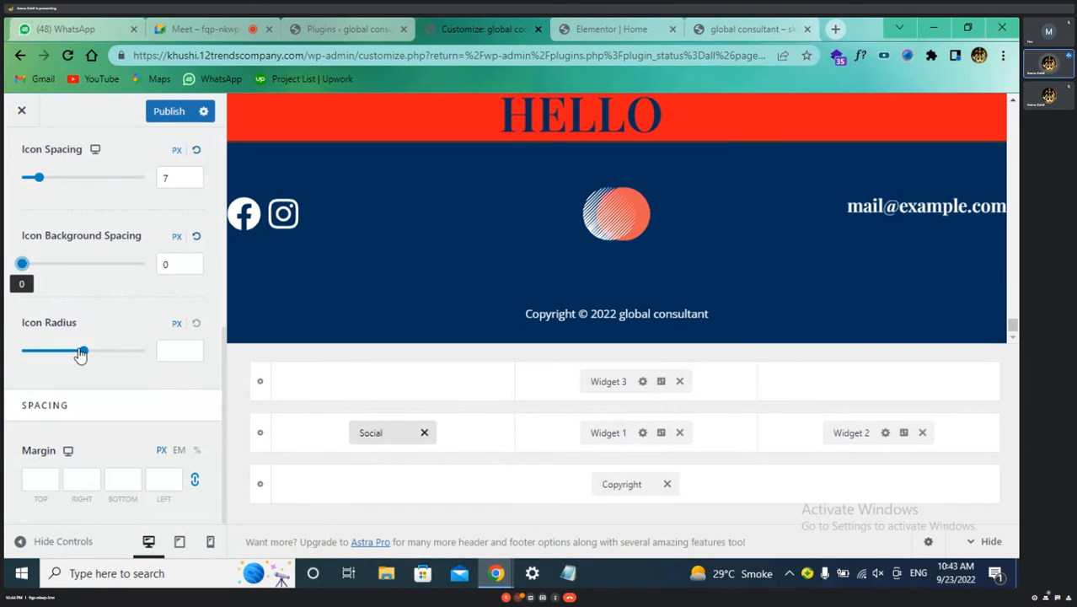
mouse_move(80, 354)
mouse_down()
mouse_move(23, 352)
mouse_move(166, 352)
mouse_move(65, 351)
mouse_up()
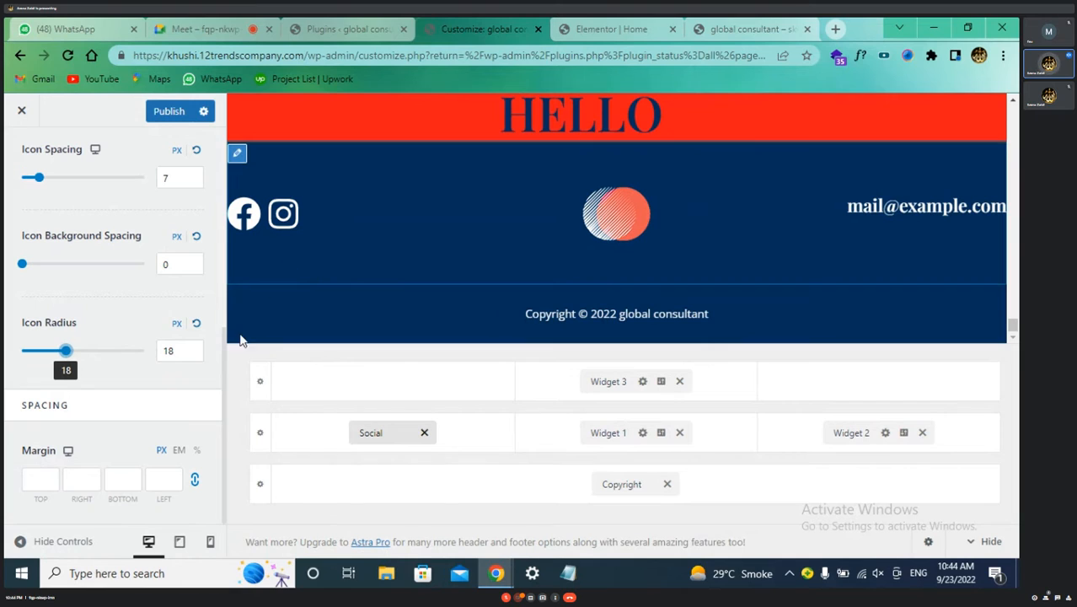
click(133, 481)
click(44, 479)
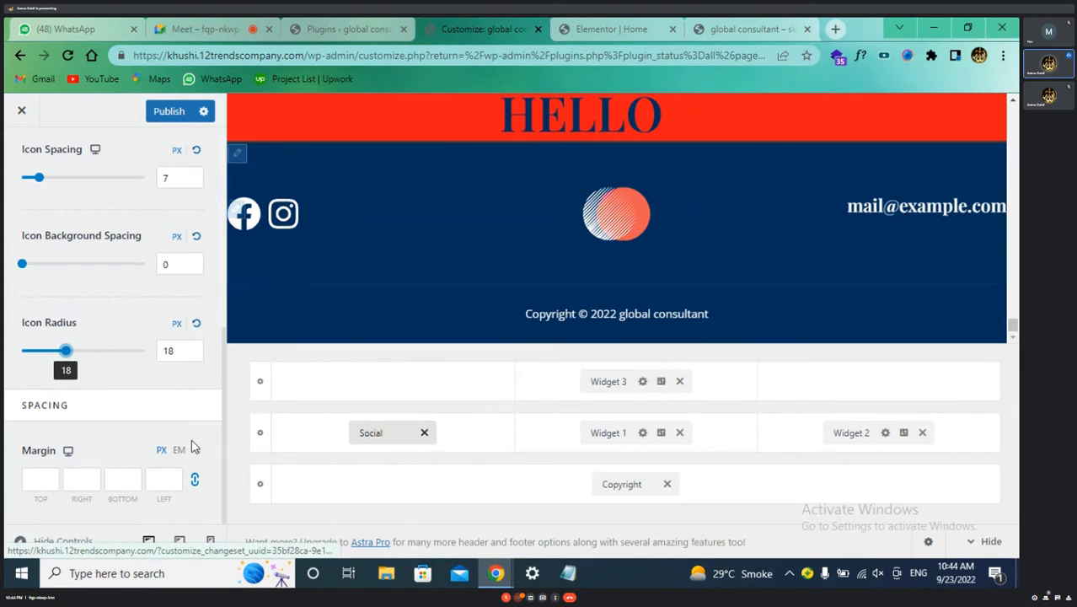
click(171, 483)
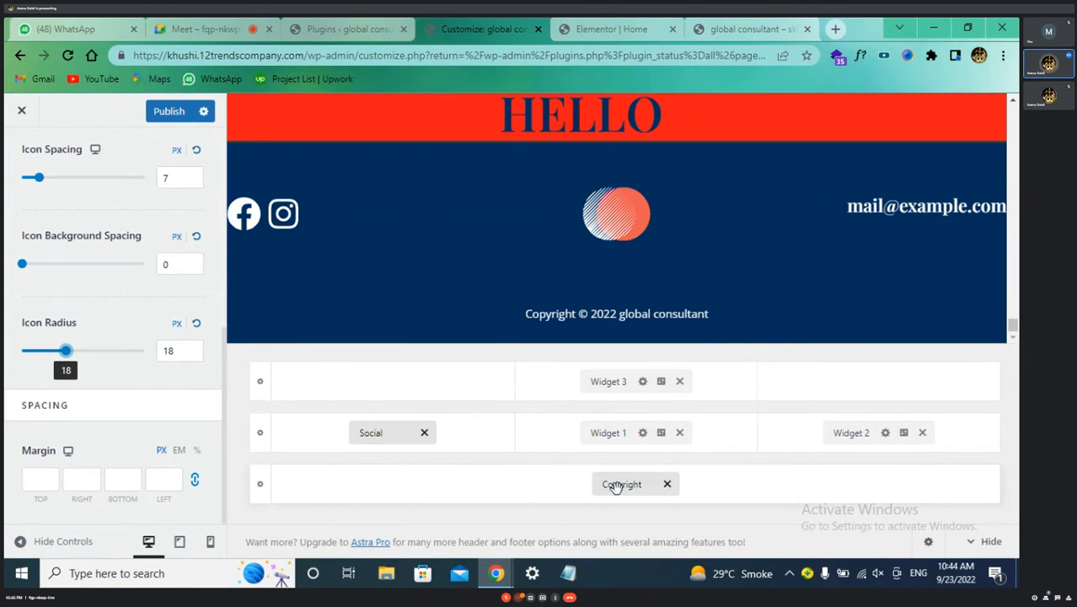
- In the footer Copyright text, replace the word inside the [copyright] brackets with a name in capitals and delete the [site_title] shortcode
click(628, 330)
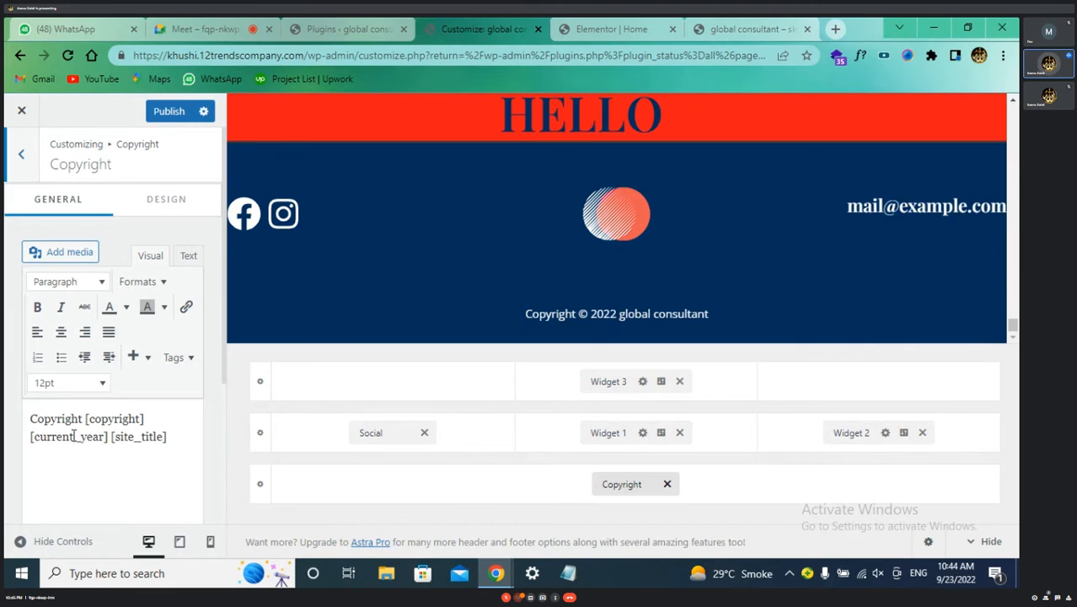
scroll(474, 305, up, 4)
scroll(473, 308, down, 4)
drag(88, 418, 139, 418)
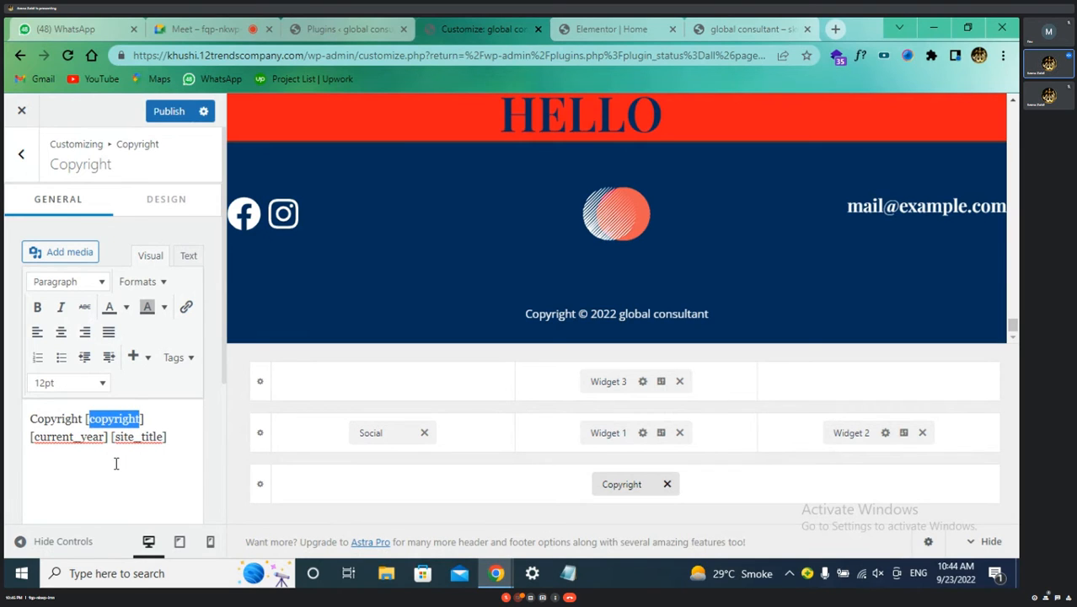
text(KHUSI)
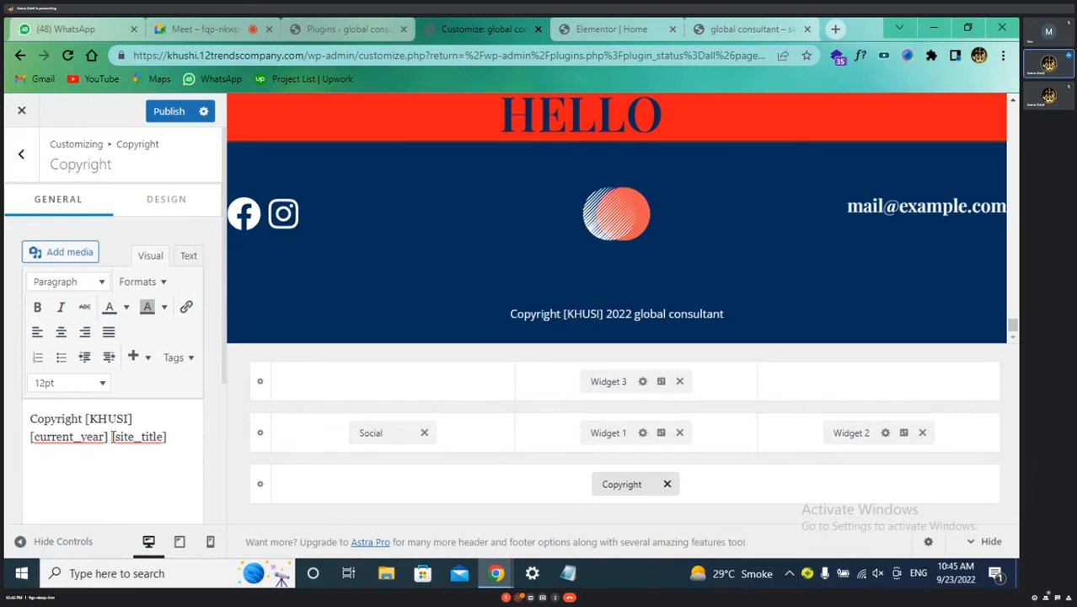
drag(110, 436, 186, 437)
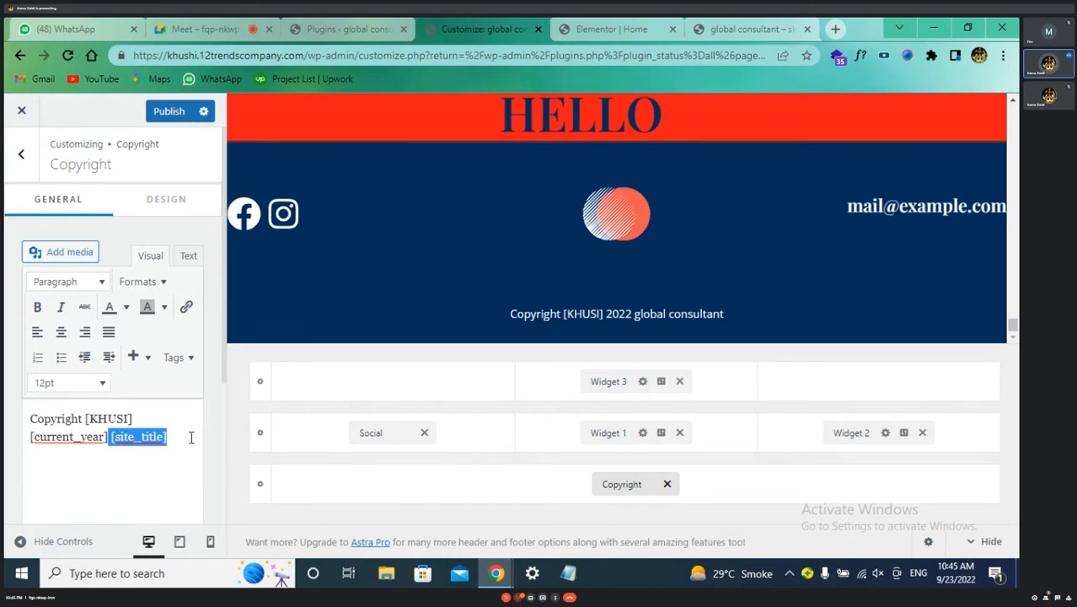
key(BackSpace)
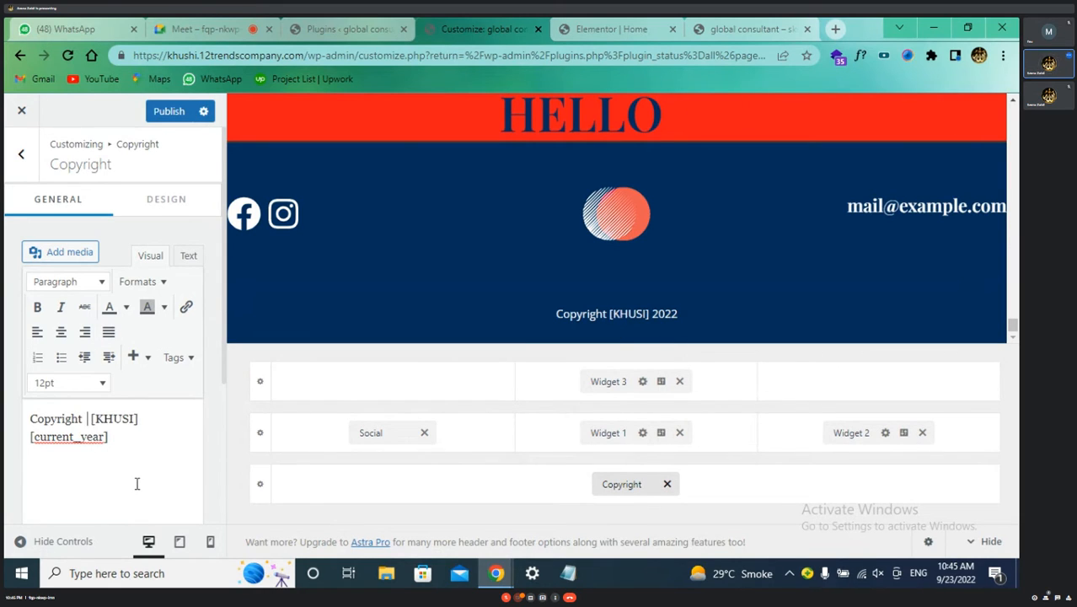
- Add spaces around the bracketed name in the footer copyright text and color the name cyan
click(101, 417)
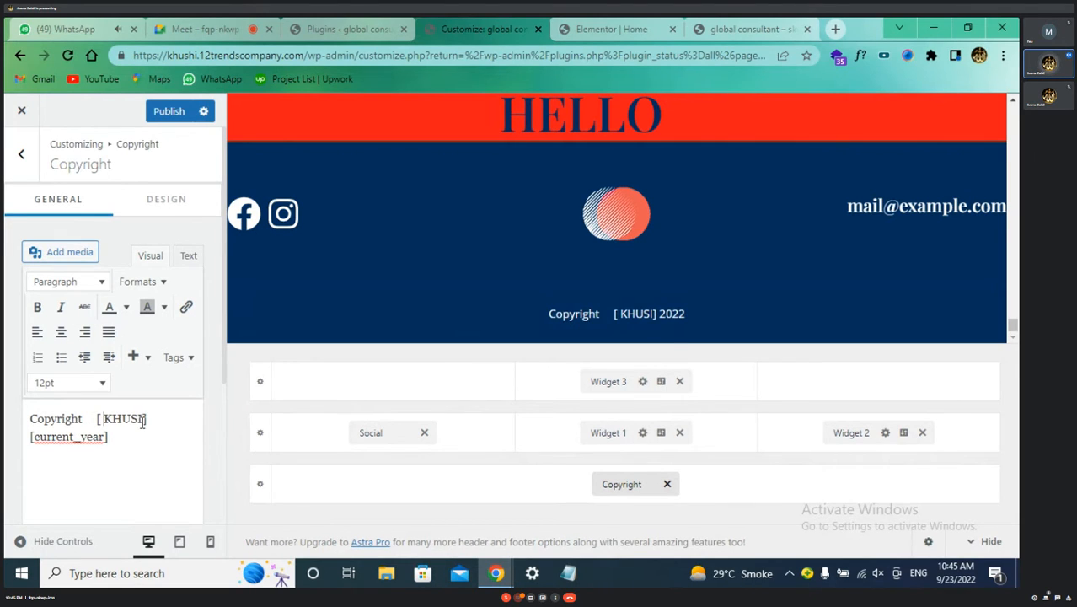
click(144, 418)
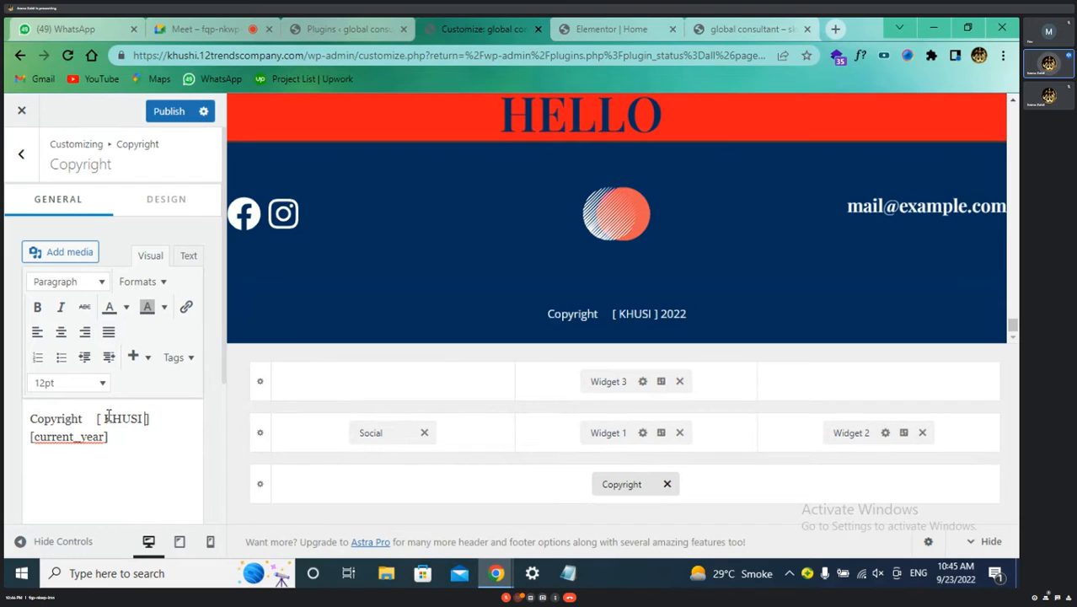
drag(101, 418, 145, 422)
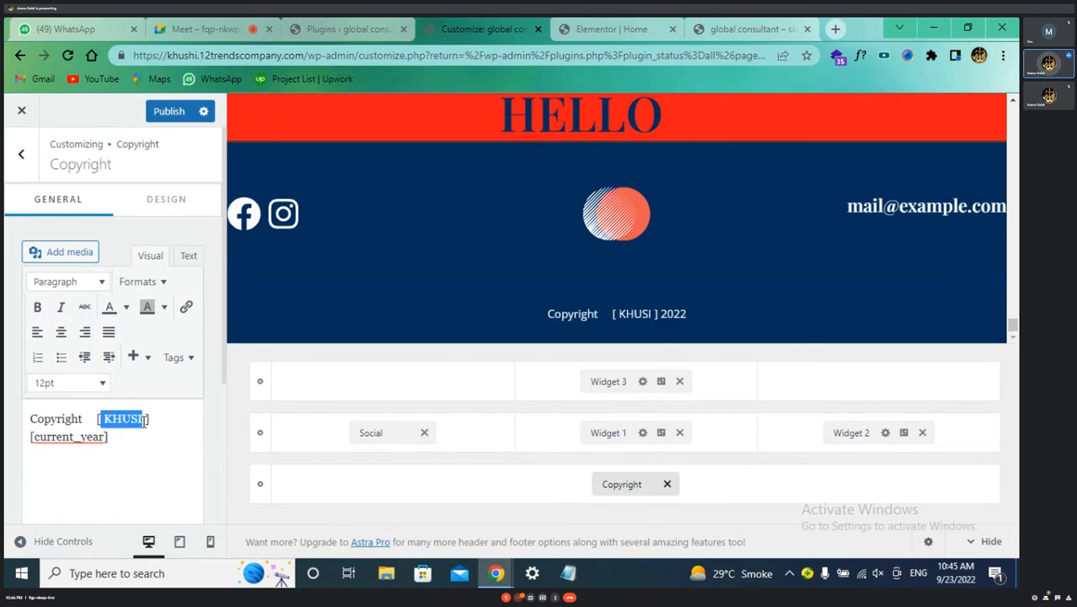
click(125, 309)
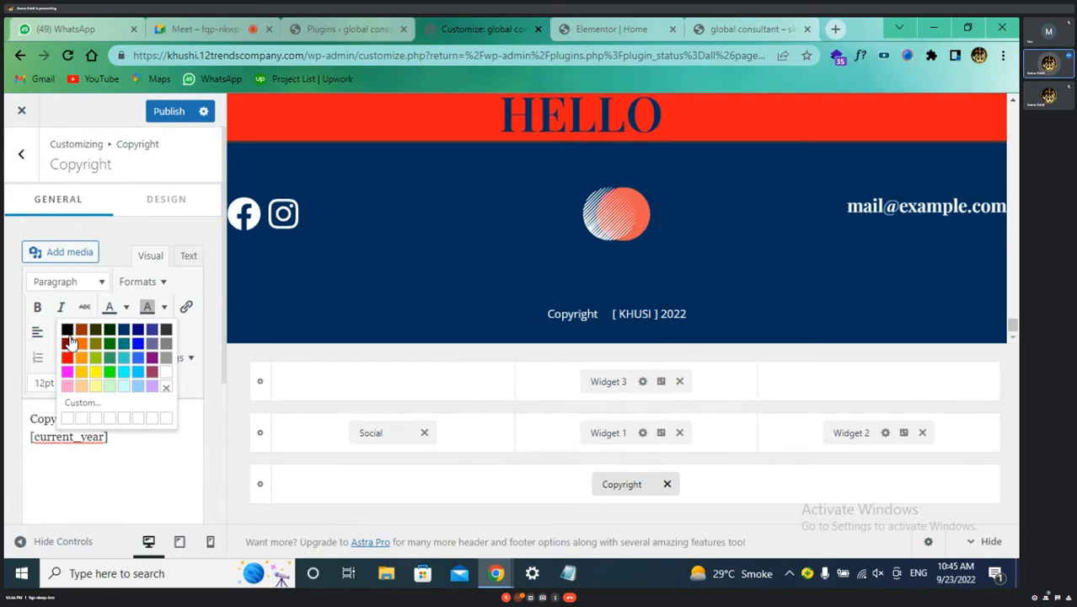
click(123, 383)
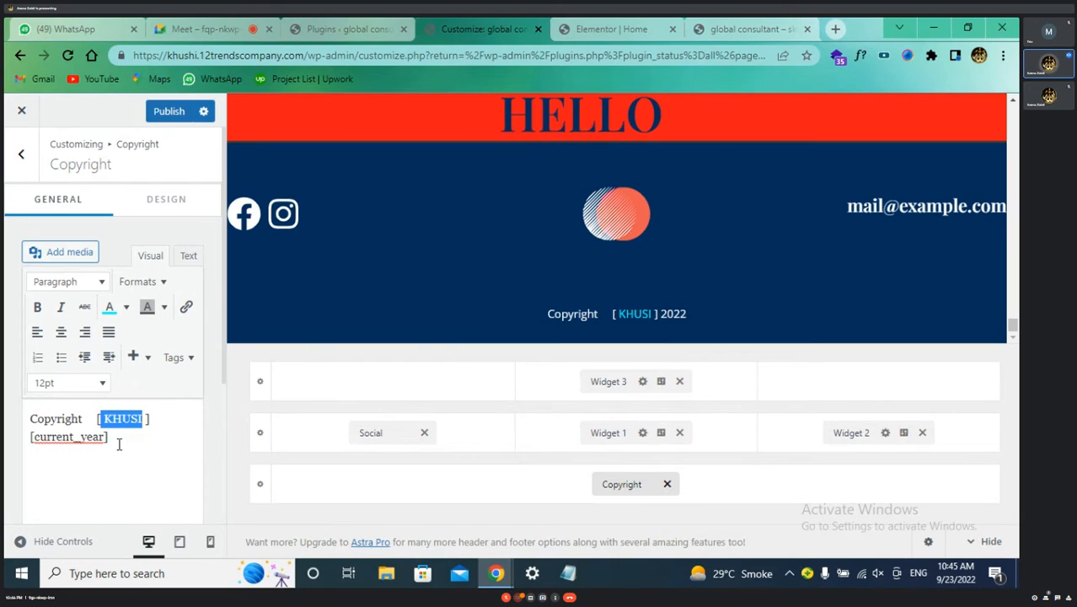
- Try the Heading 2 format on the copyright text and undo it
click(98, 287)
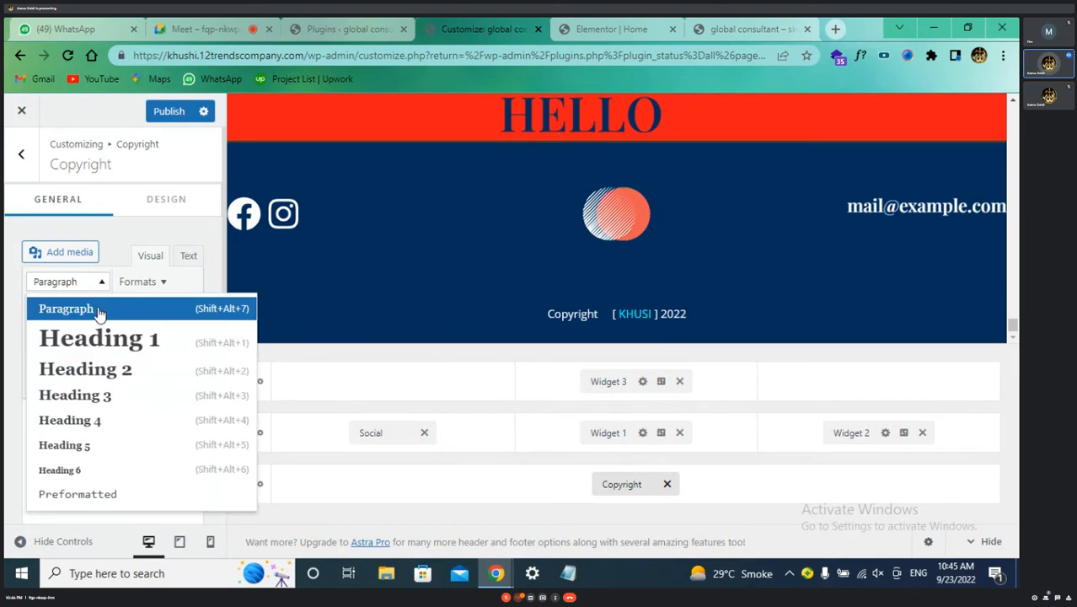
click(98, 370)
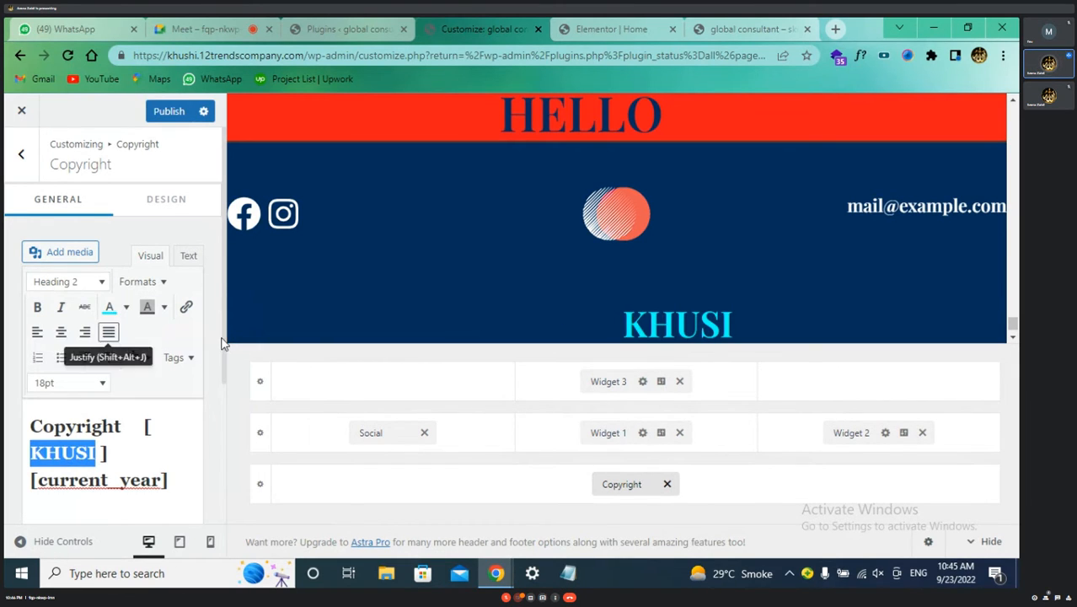
scroll(621, 303, down, 1)
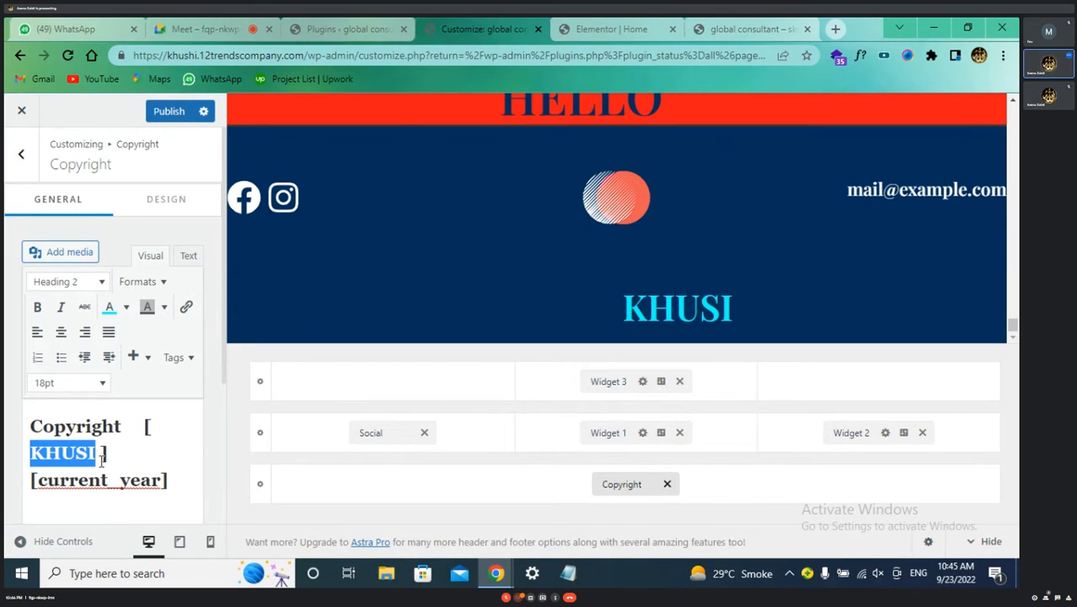
key(ctrl+z)
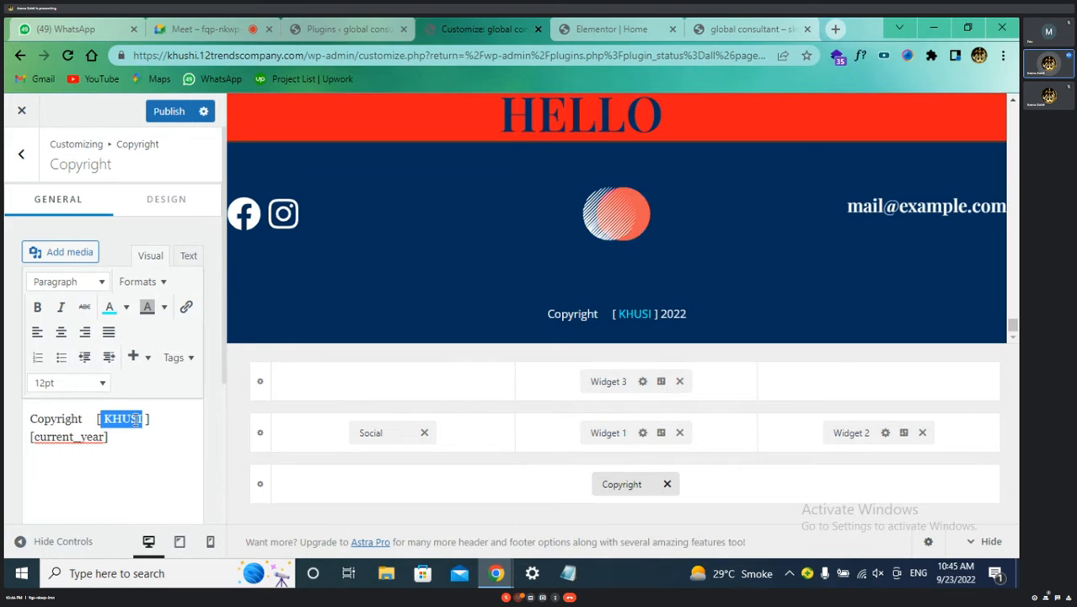
- Copy the live site's home page address and paste it as the link URL for the name in the copyright text
click(186, 309)
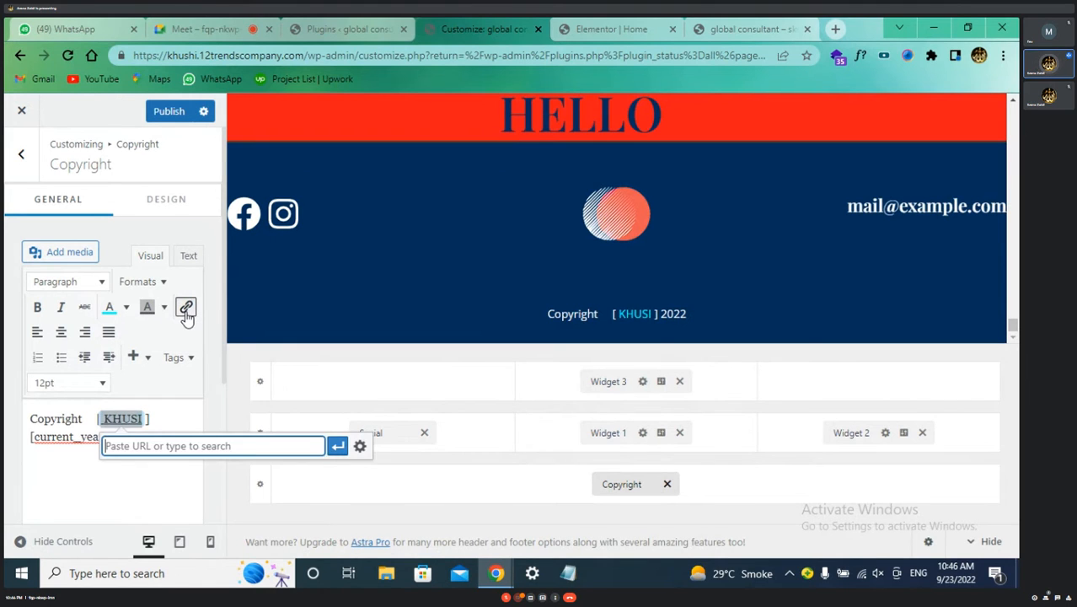
click(746, 29)
click(334, 55)
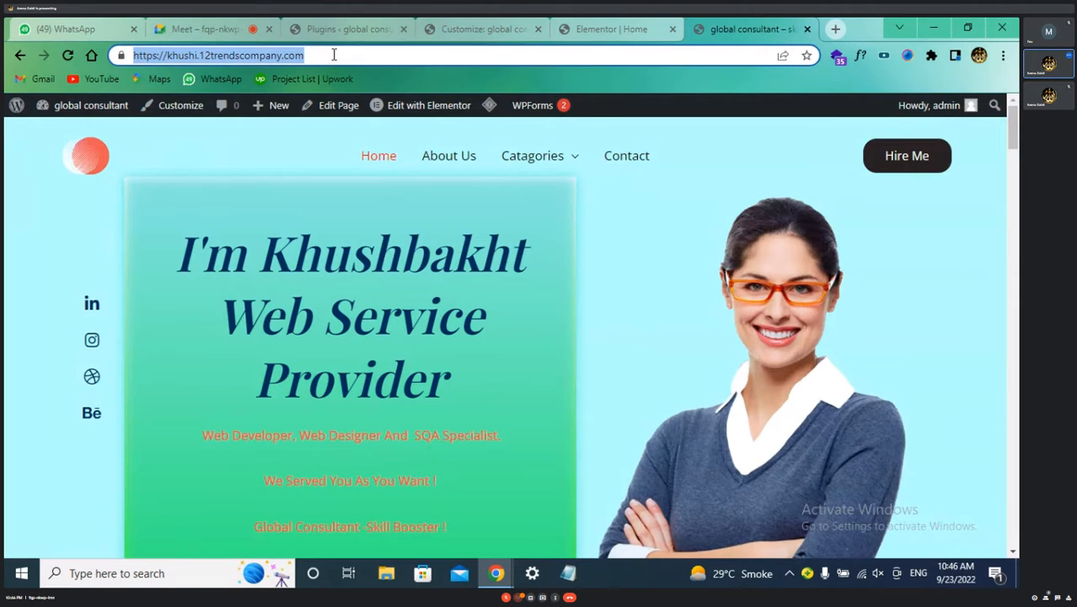
right_click(333, 54)
click(392, 162)
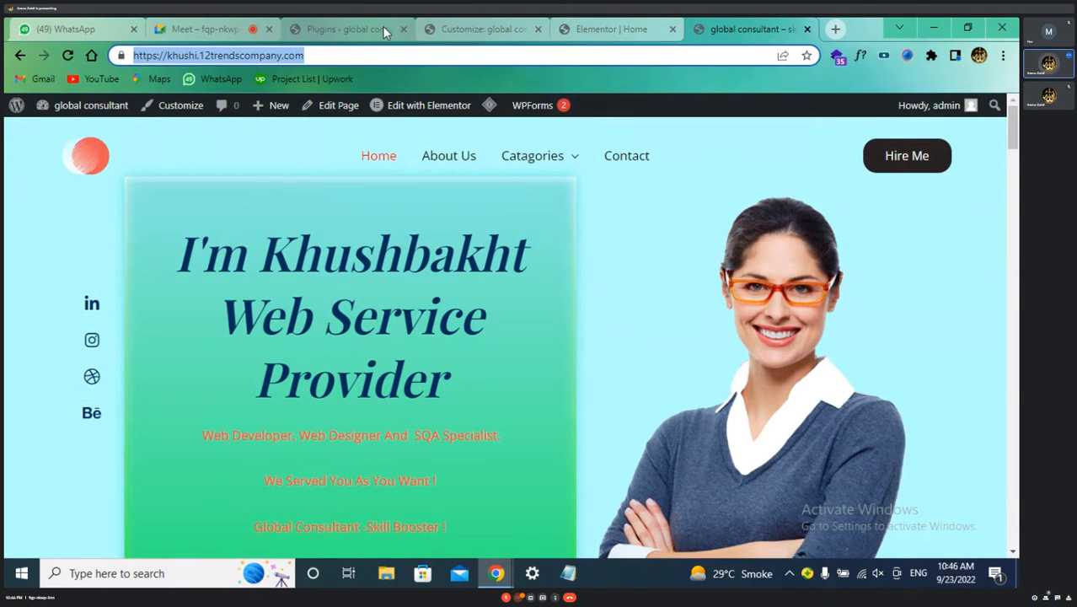
click(496, 25)
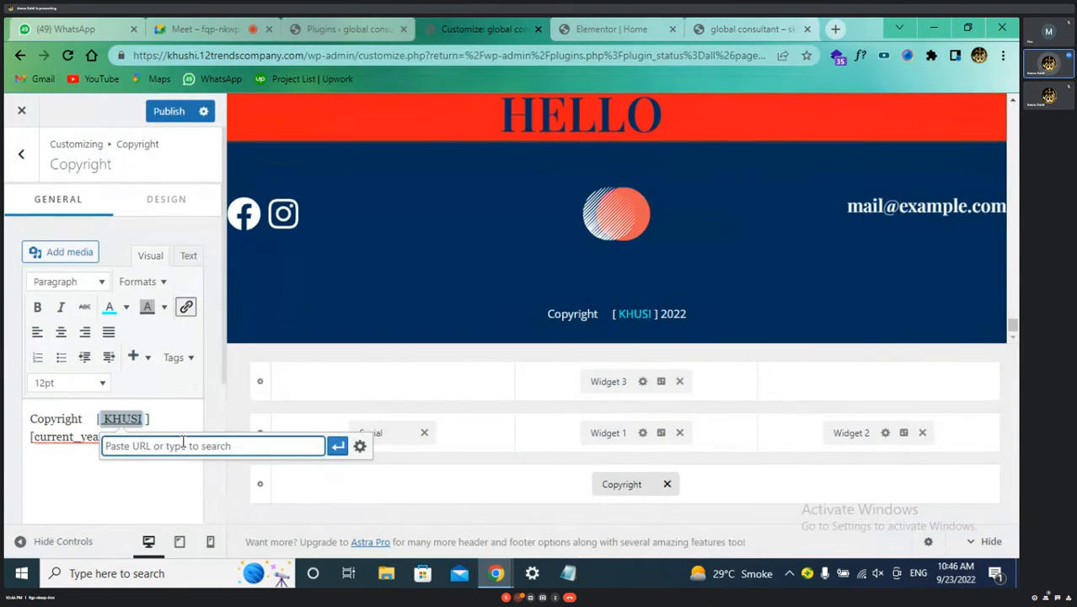
right_click(183, 441)
click(242, 323)
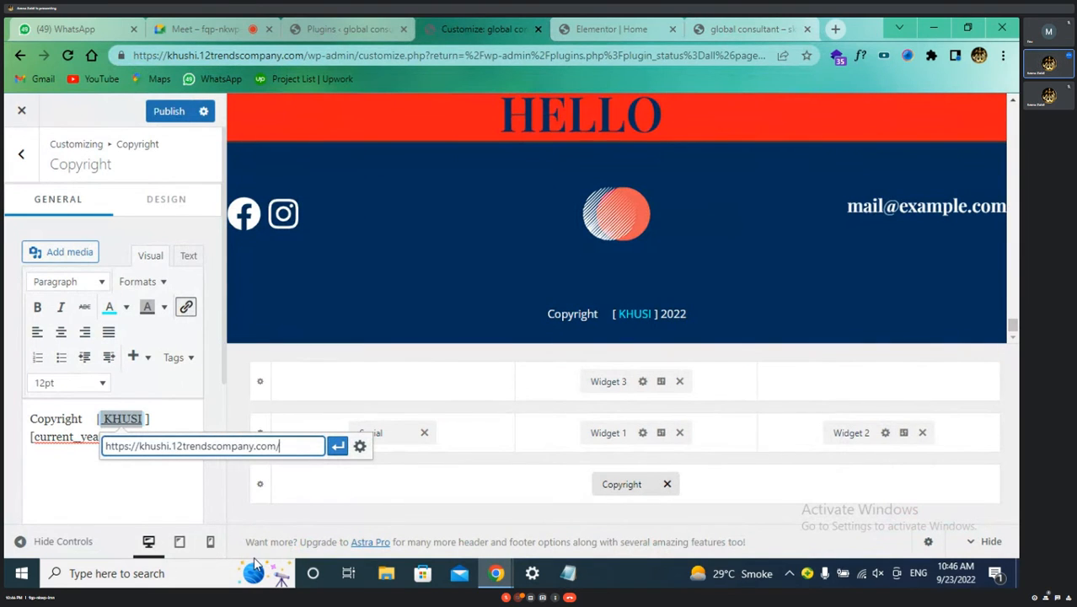
- Examine the copyright line in the live site's footer and return to the Customizer
mouse_move(254, 564)
click(766, 25)
scroll(549, 372, down, 15)
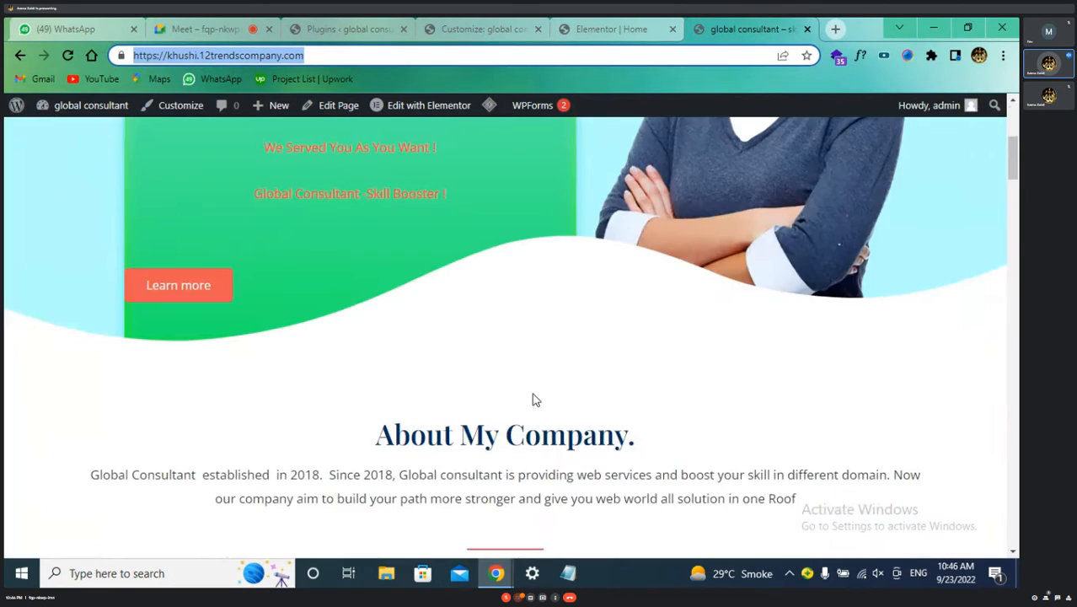
scroll(534, 397, down, 15)
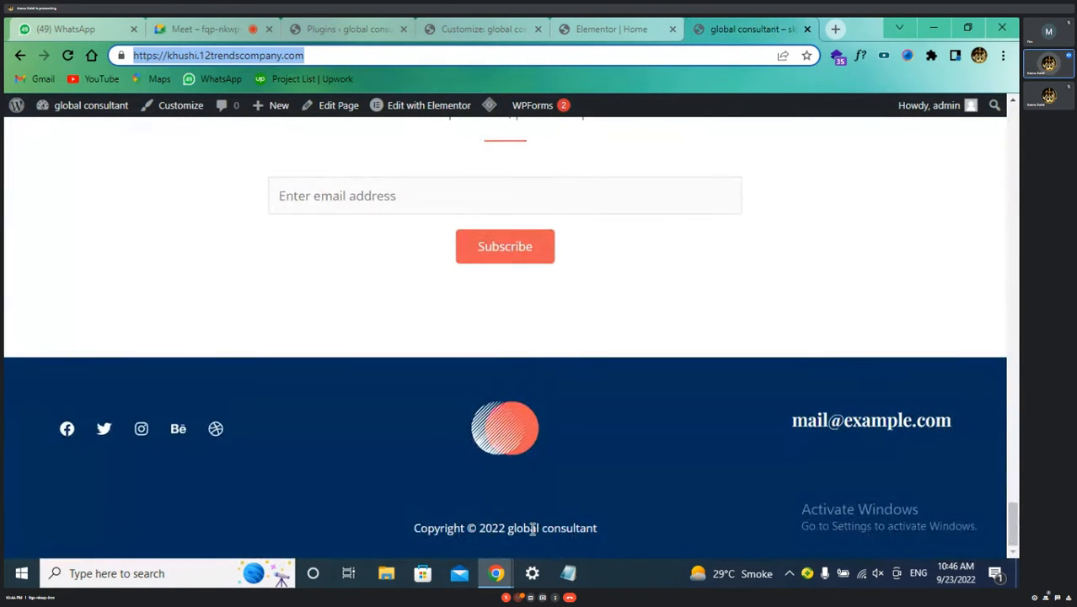
drag(524, 528, 503, 528)
click(670, 535)
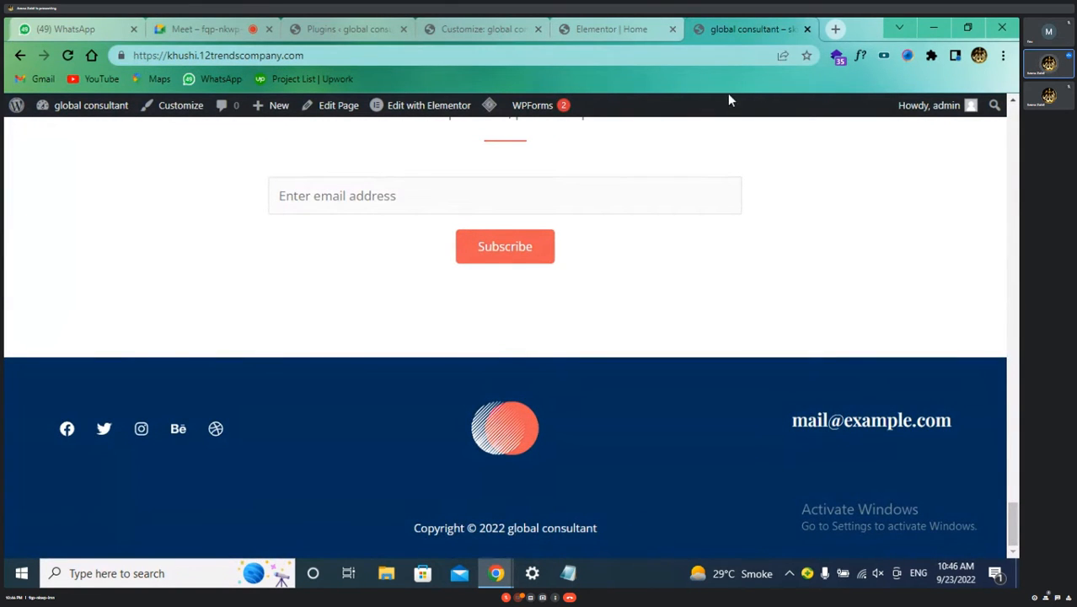
click(477, 31)
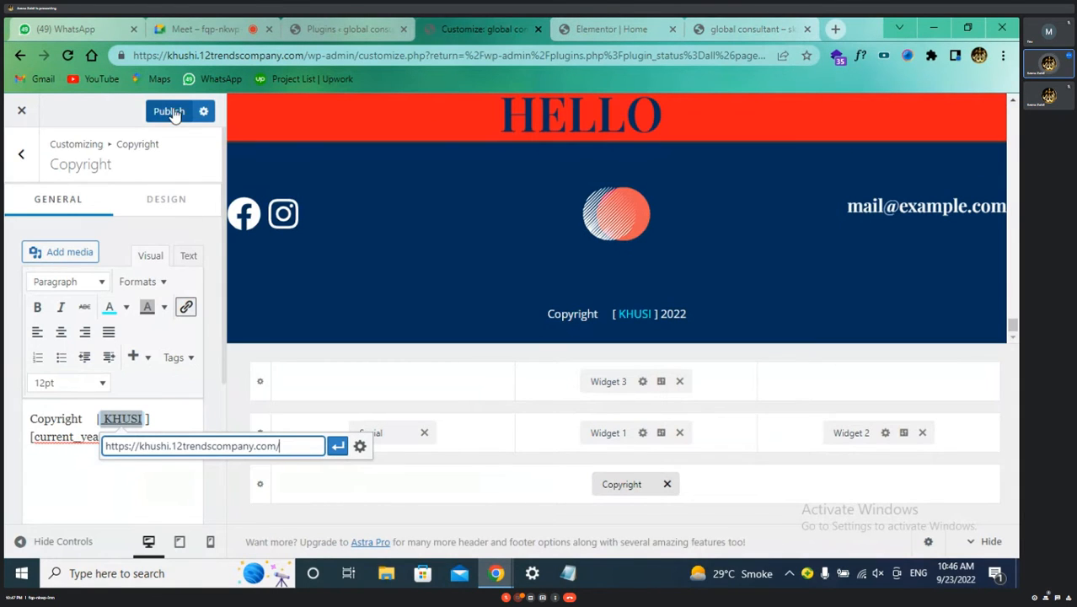
- Leave the link entry, publish the footer changes and check the footer on the reloaded live site
click(118, 490)
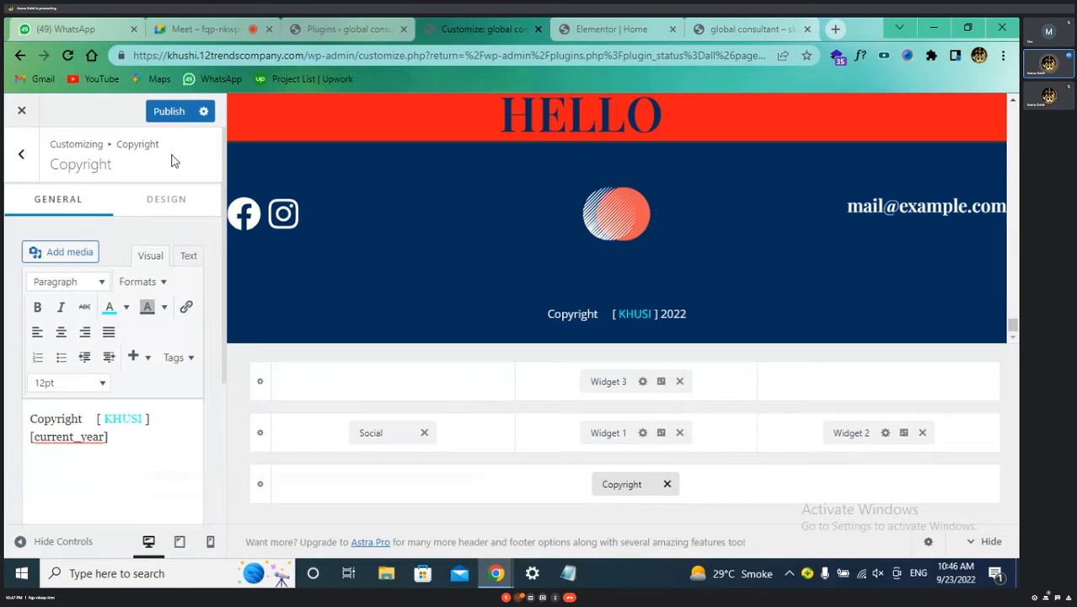
click(180, 113)
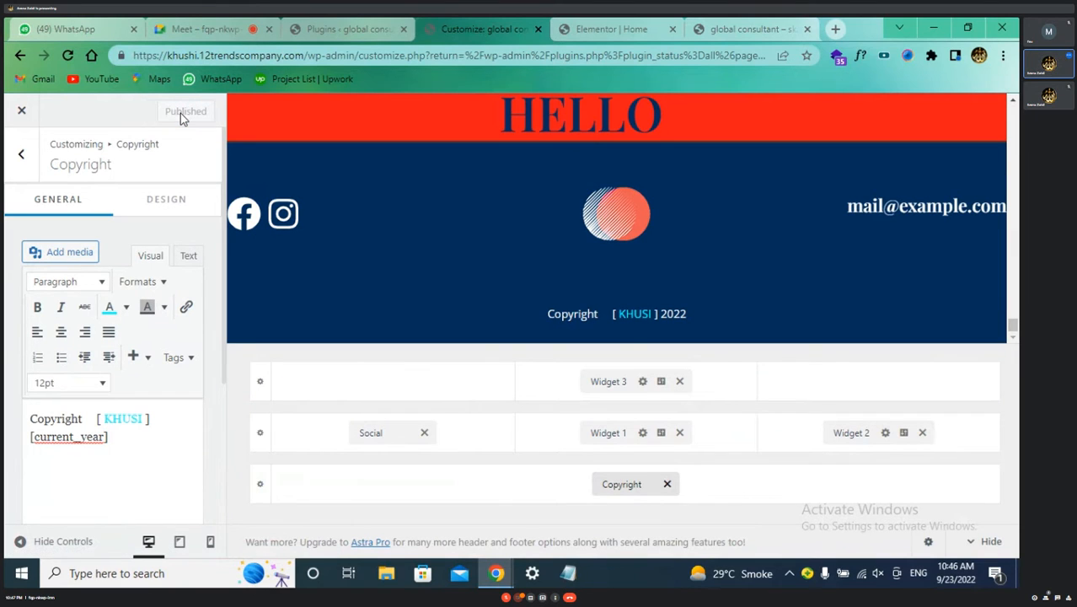
click(736, 22)
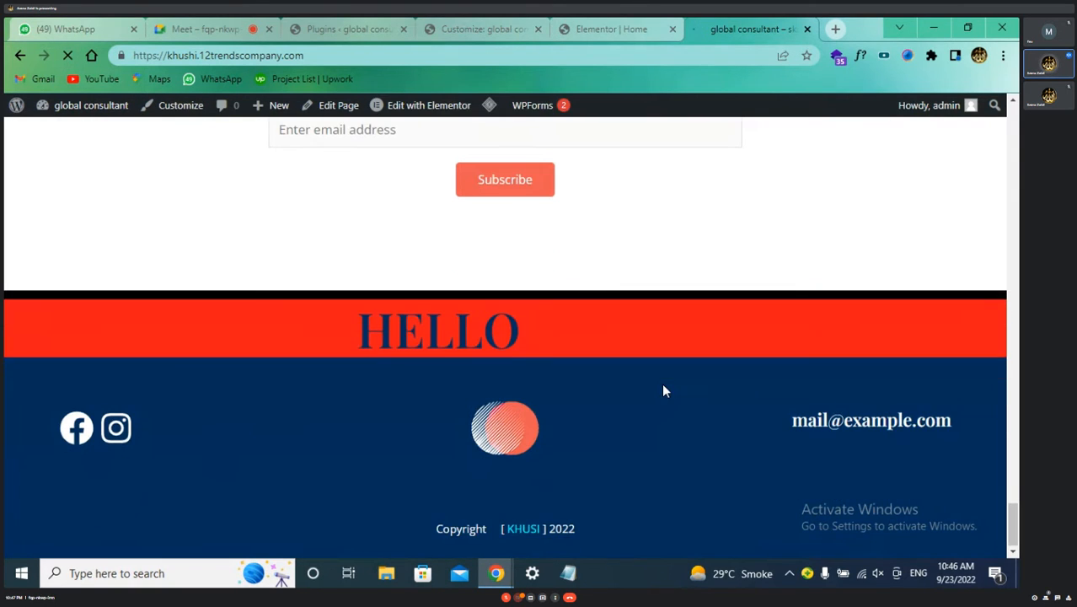
- Back in the Customizer, paste the copied home page address as the link URL for the name in the copyright text
click(466, 23)
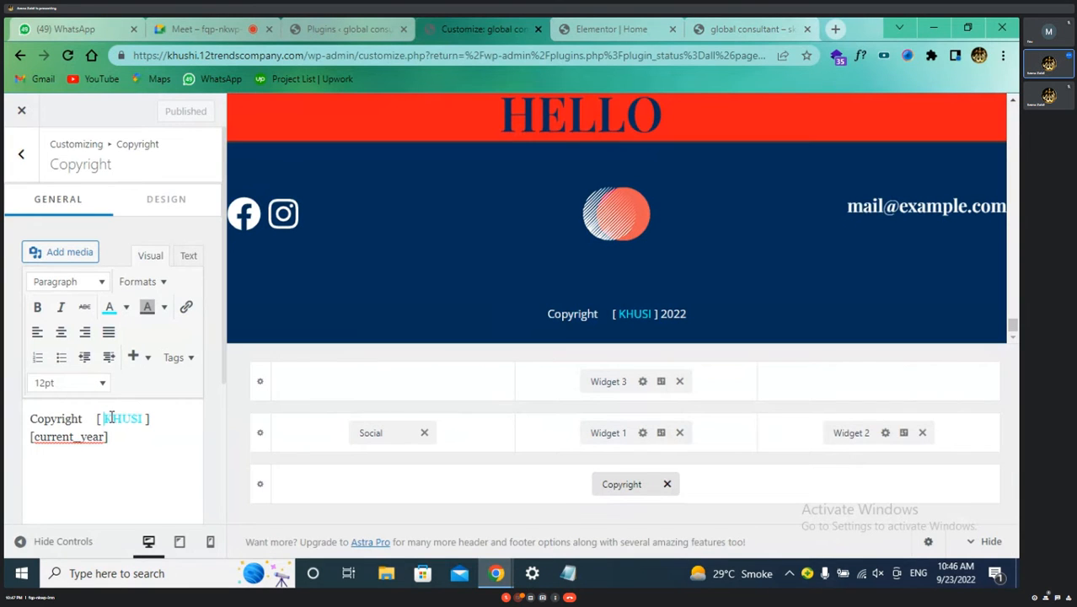
drag(110, 417, 143, 418)
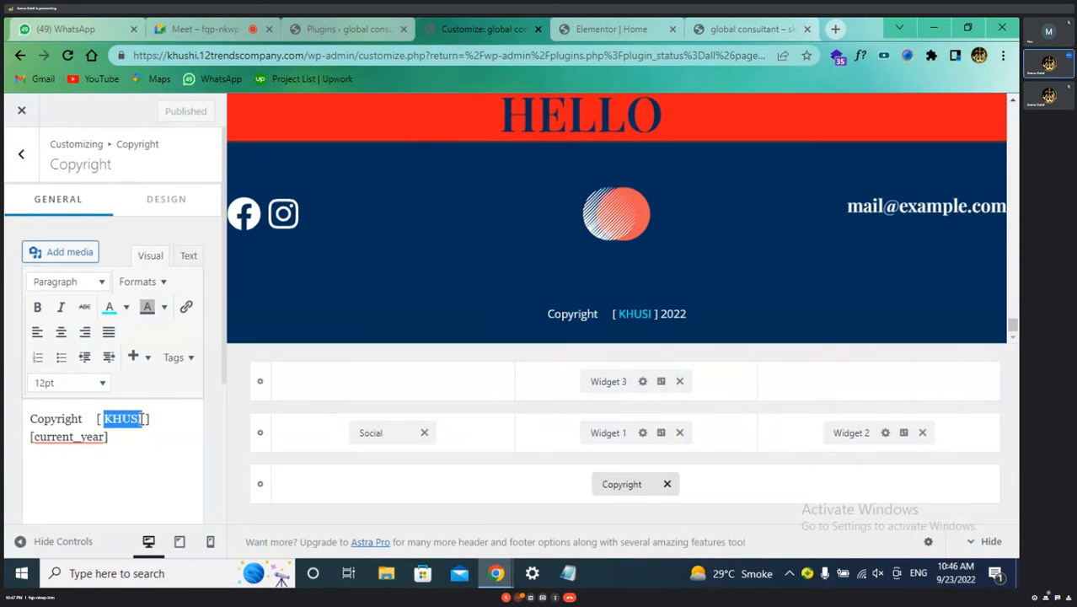
click(186, 308)
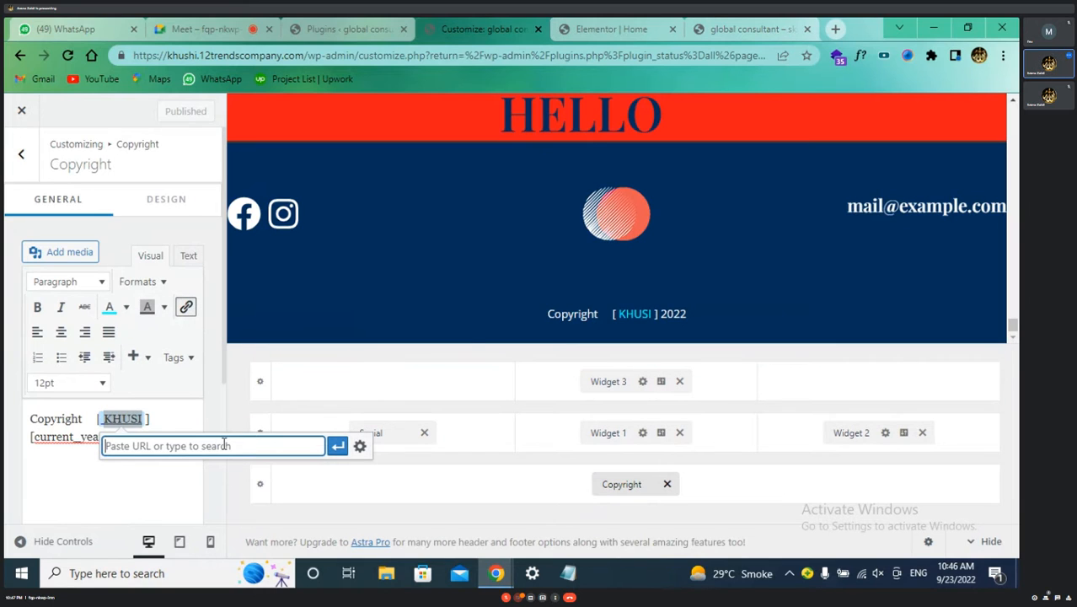
right_click(225, 445)
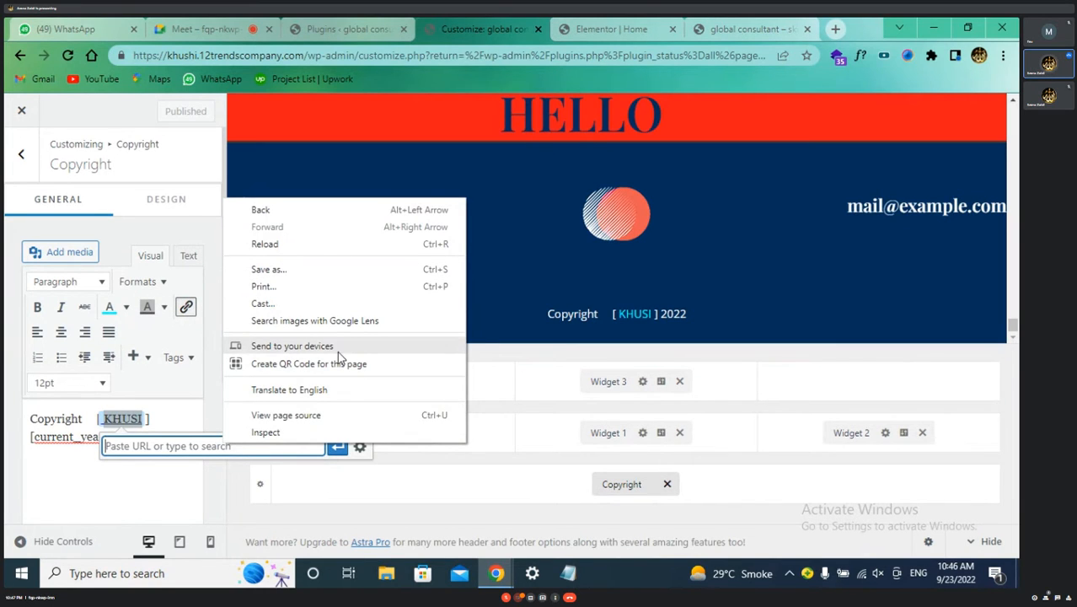
right_click(185, 447)
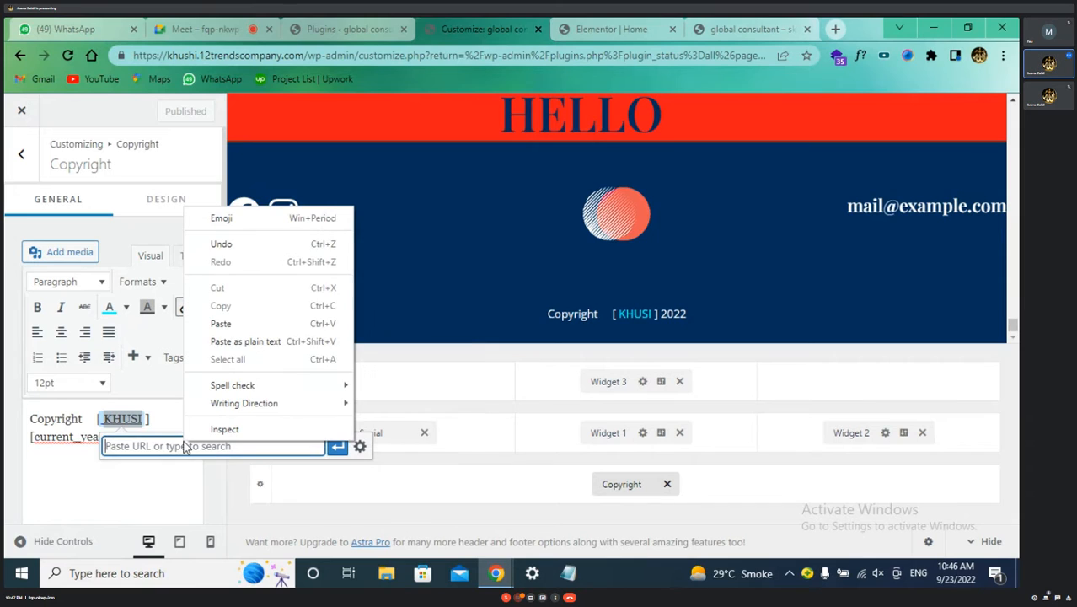
click(249, 324)
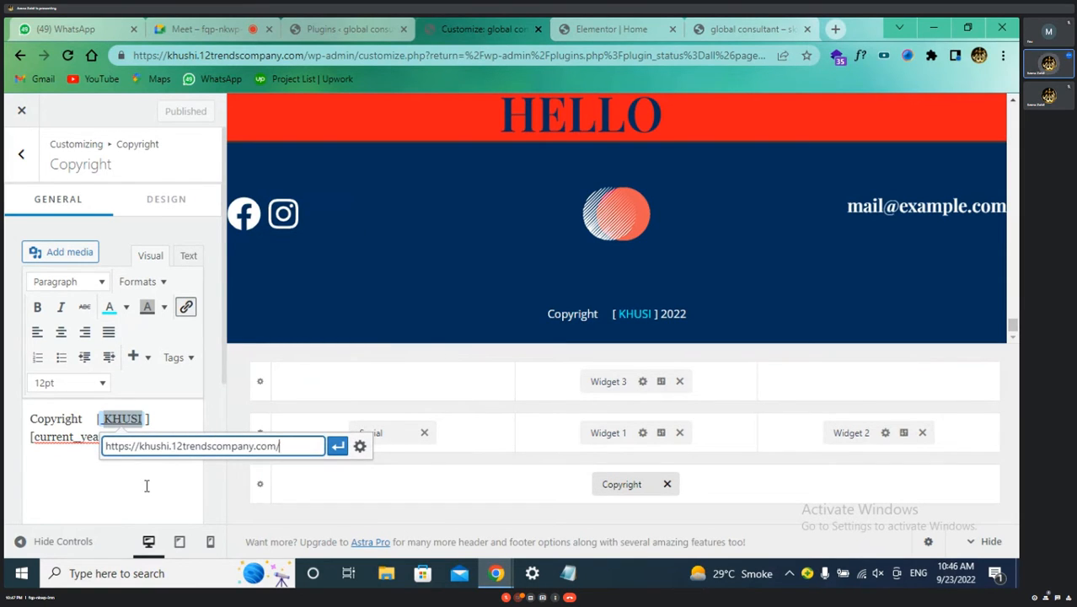
scroll(126, 488, down, 3)
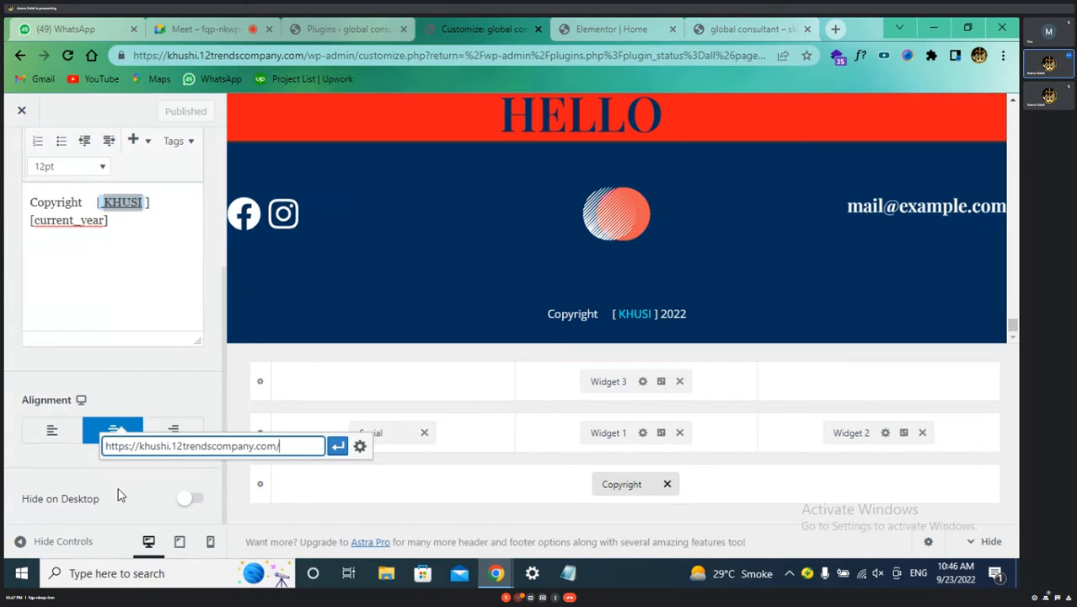
- Link the bracketed word in the footer's copyright text to the site's home page URL and publish the change
scroll(118, 488, up, 3)
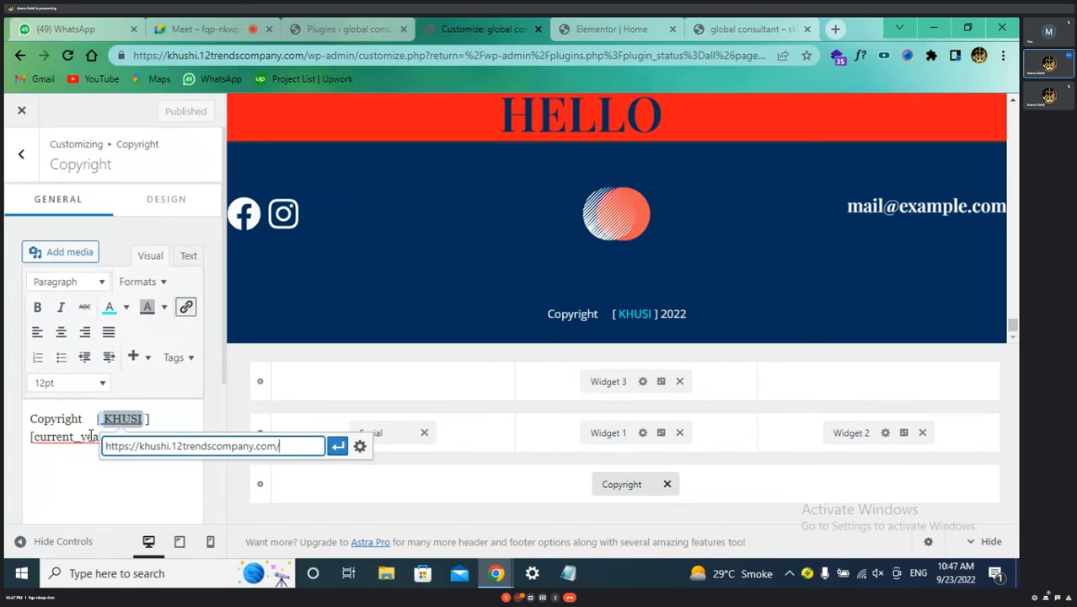
scroll(78, 377, down, 3)
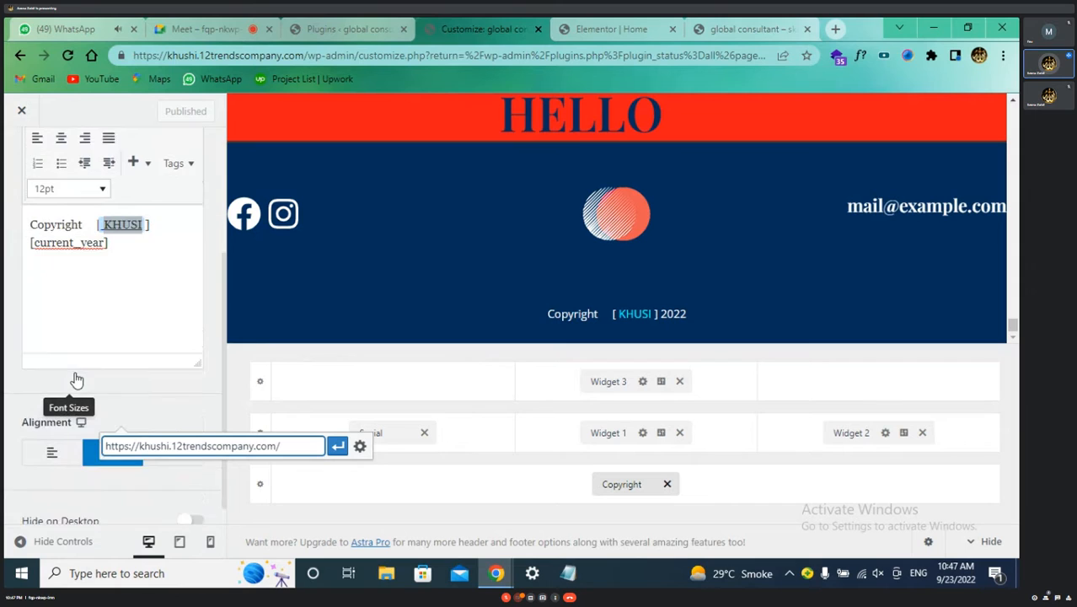
scroll(74, 378, up, 3)
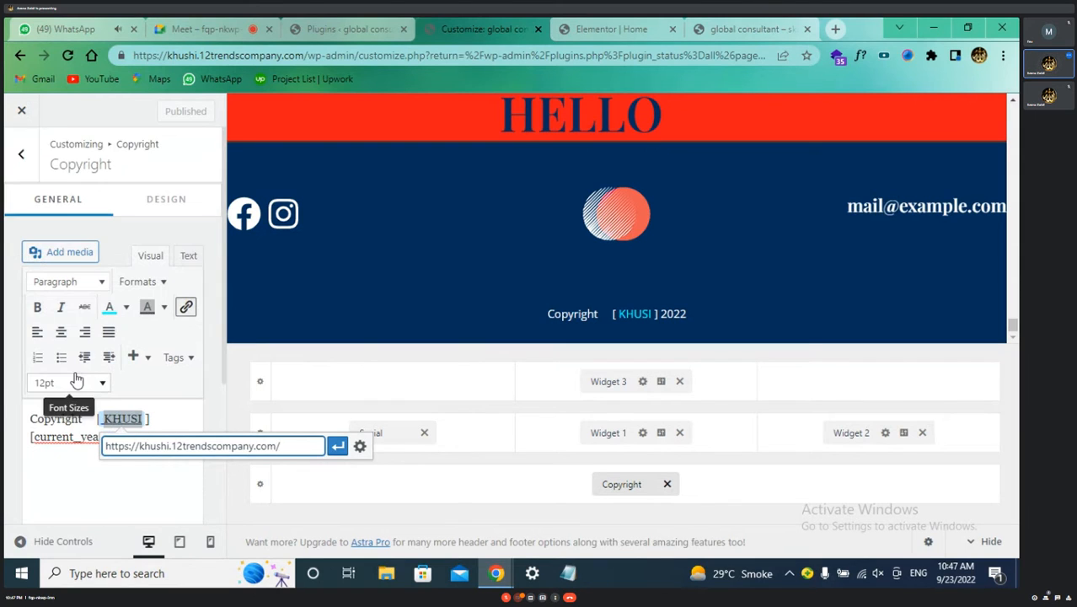
key(Return)
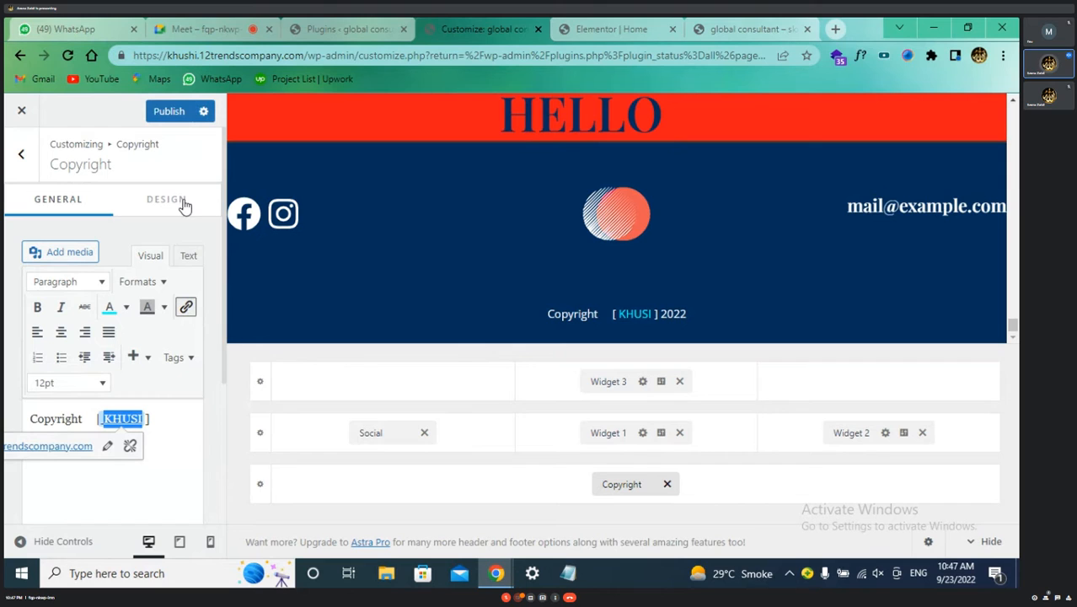
click(161, 113)
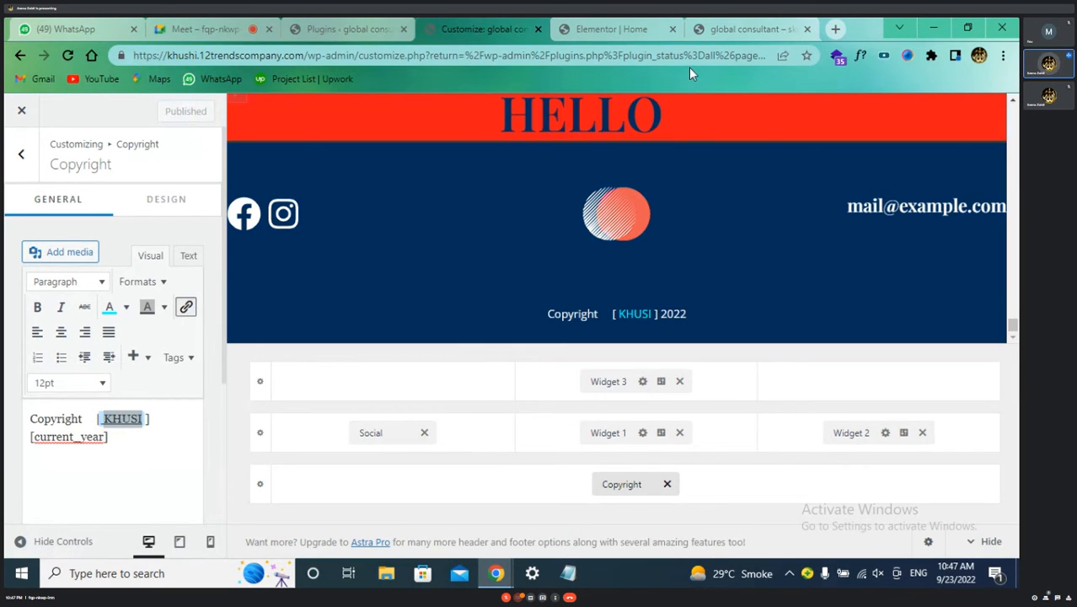
- Reload the live site and test the link in the footer's copyright line
click(750, 30)
click(67, 55)
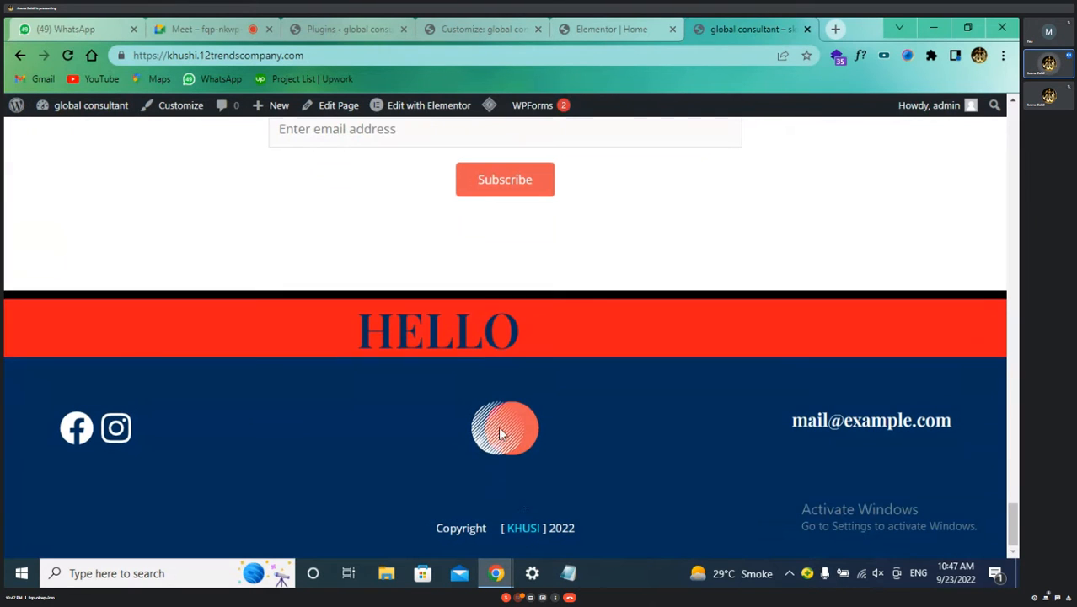
click(523, 533)
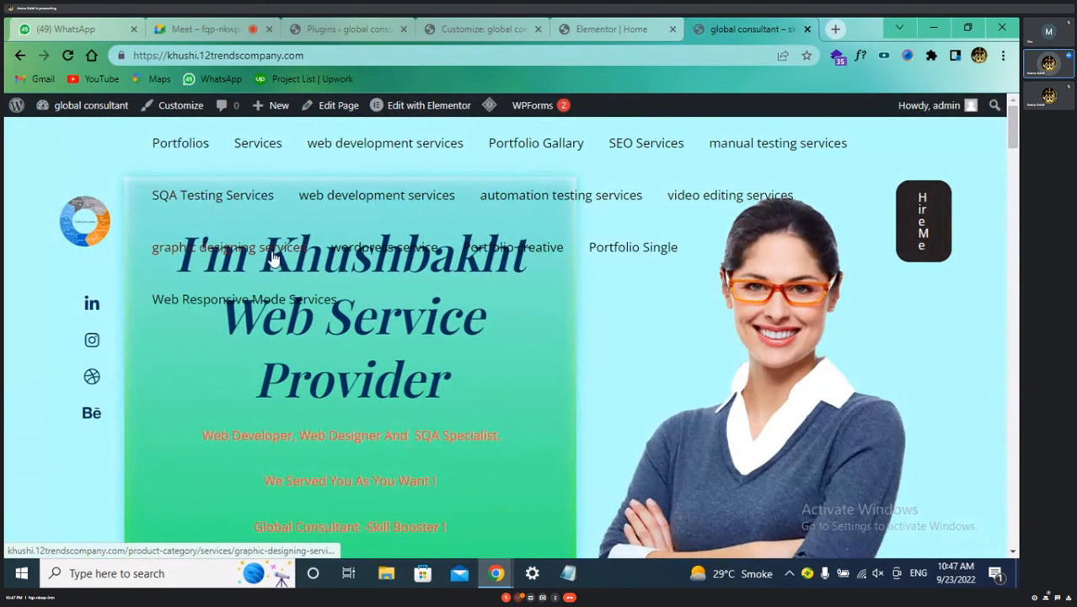
click(622, 30)
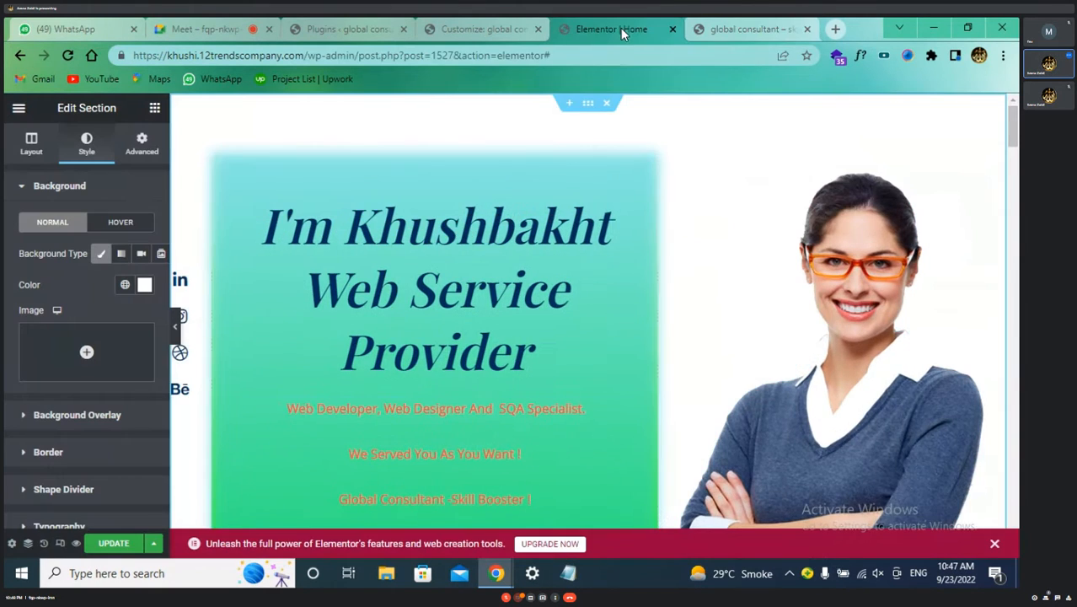
scroll(613, 467, down, 10)
scroll(615, 470, down, 15)
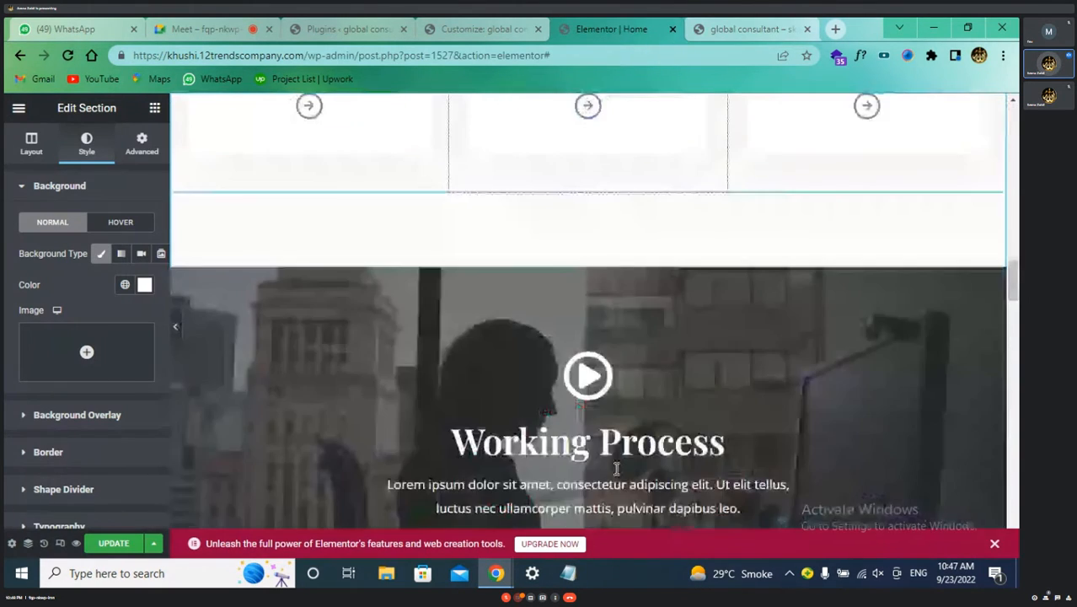
- Return to the footer customizer and add the Footer Menu element to the footer column that holds Widget 2
click(495, 30)
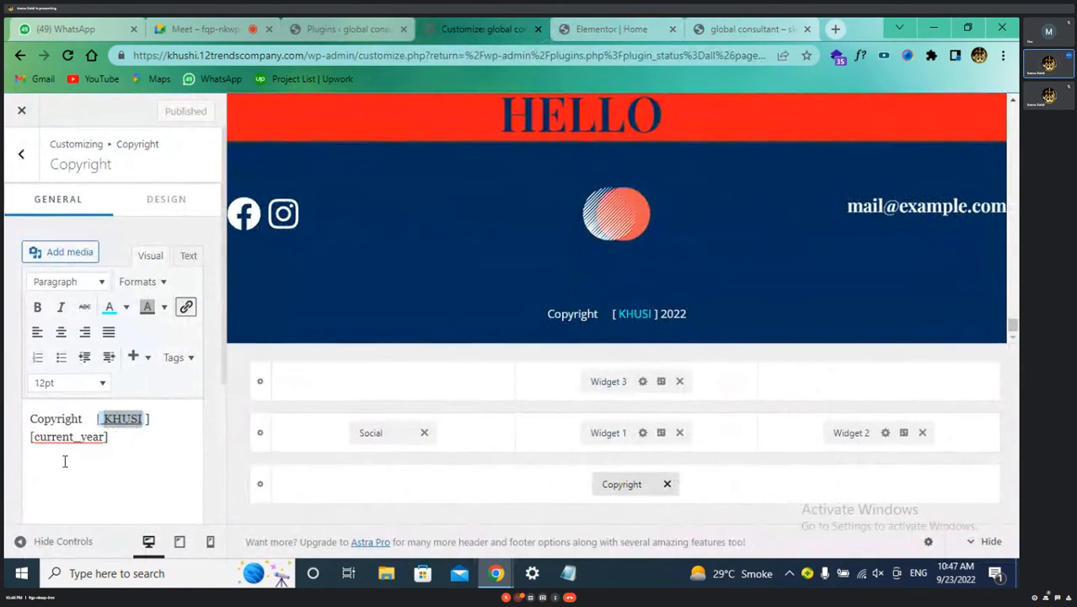
click(145, 461)
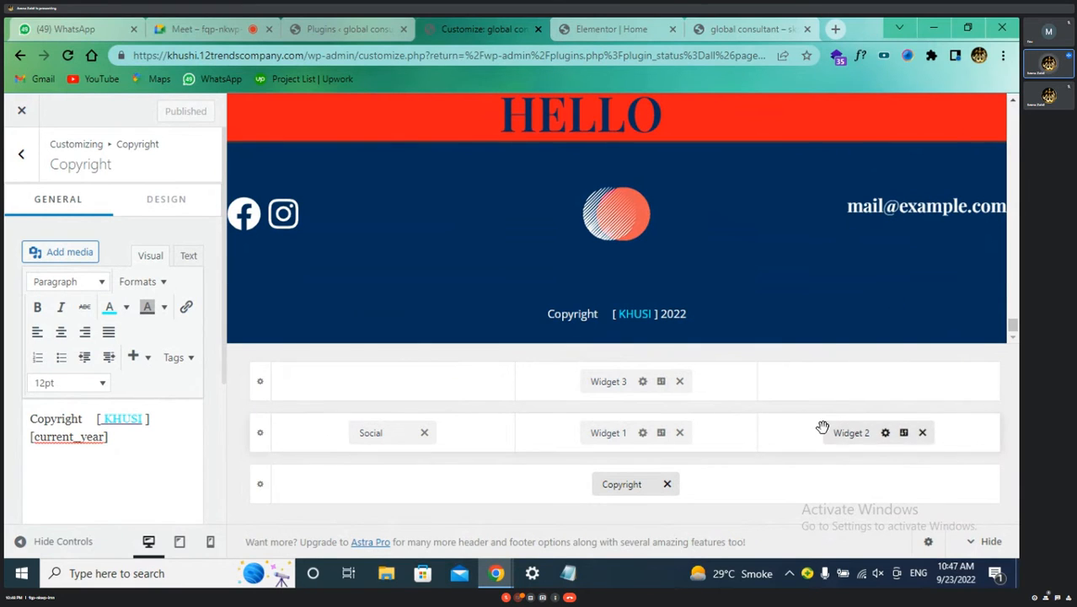
click(792, 436)
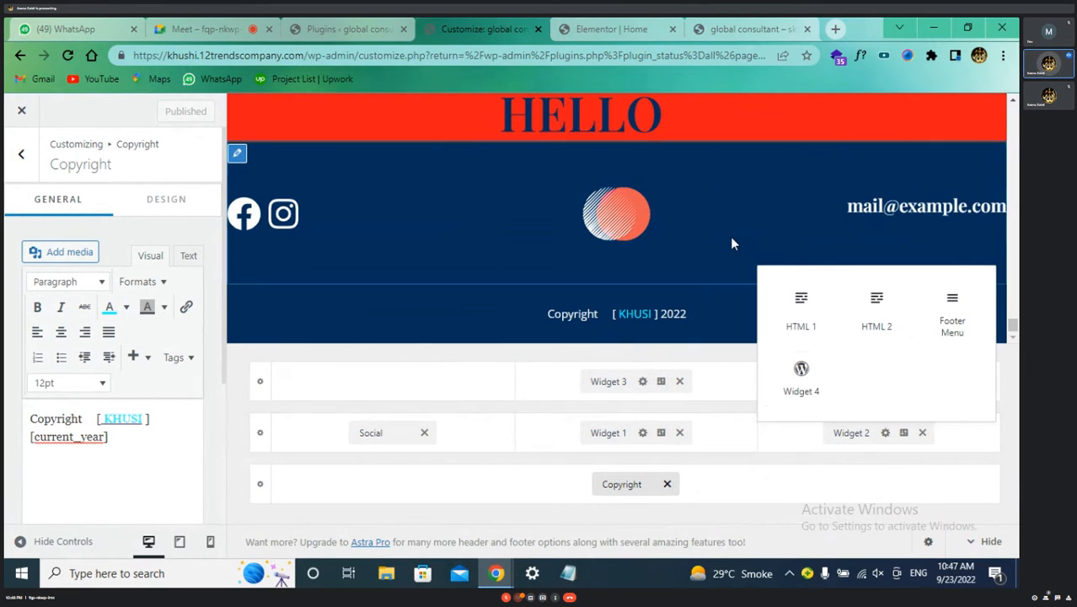
click(952, 316)
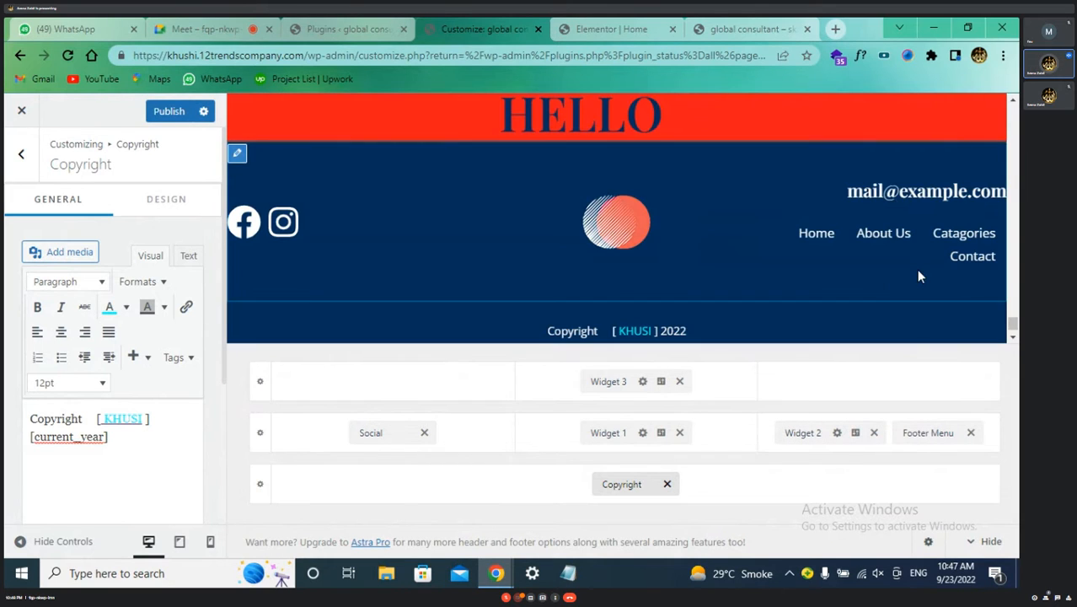
- Check which menu is assigned to the Footer Menu location, keep the unsaved changes, and return to the Footer Builder
click(780, 234)
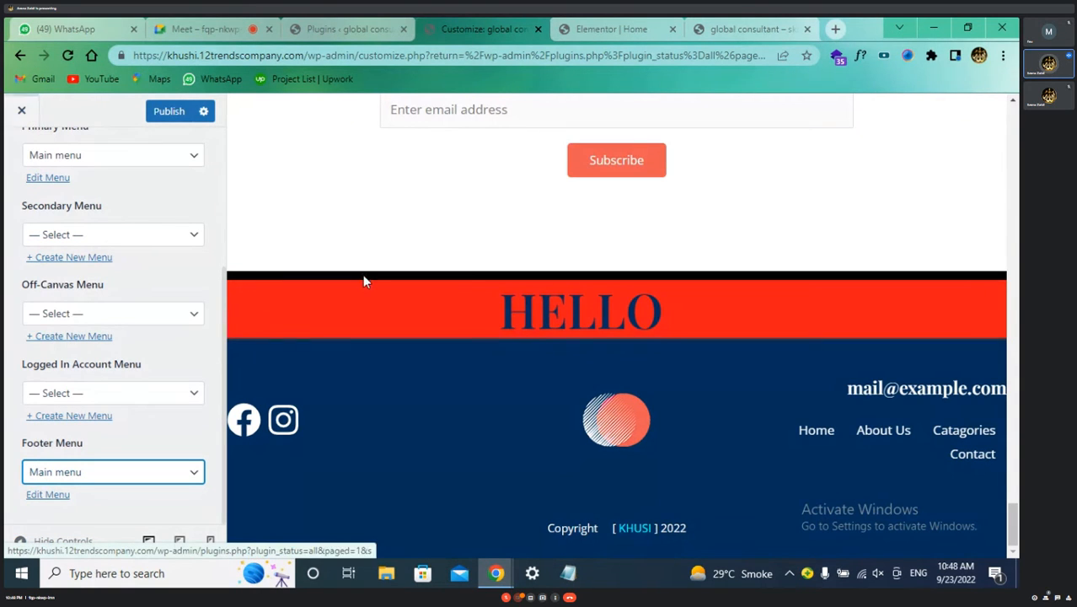
click(22, 110)
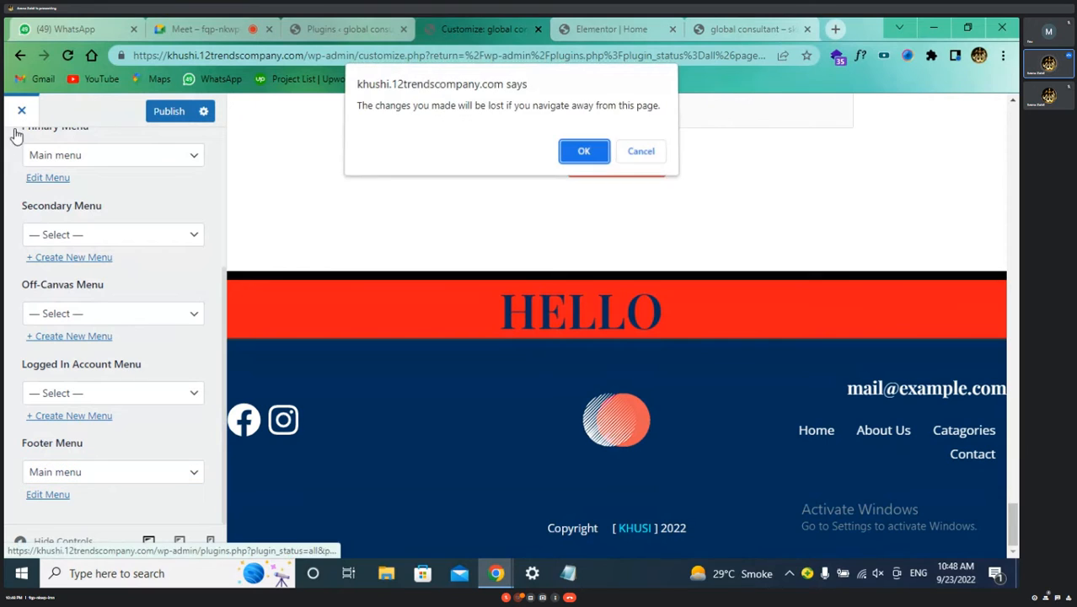
click(640, 155)
scroll(112, 190, up, 3)
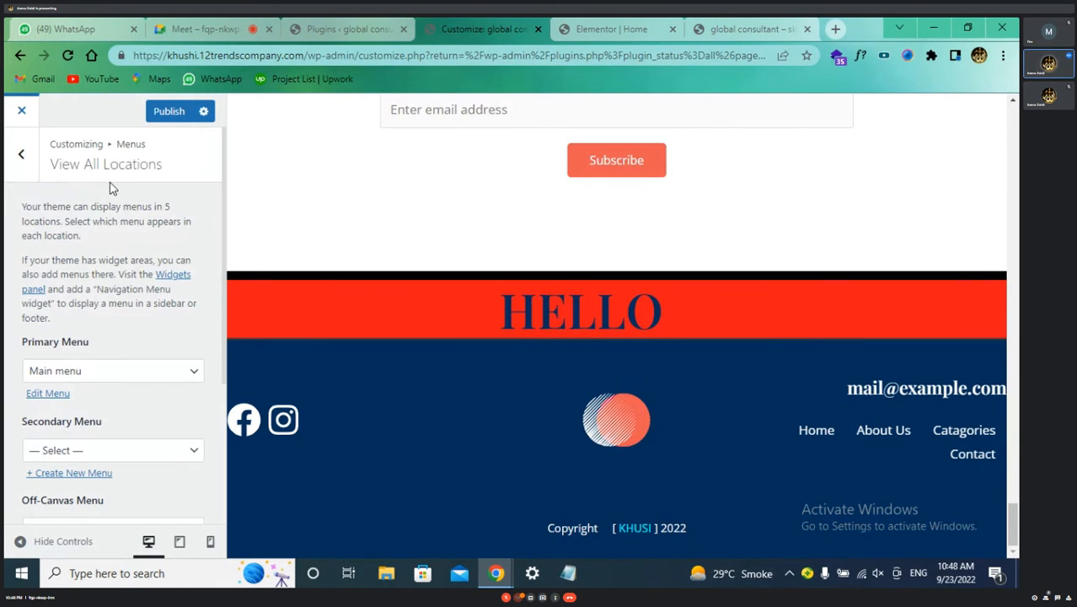
click(21, 153)
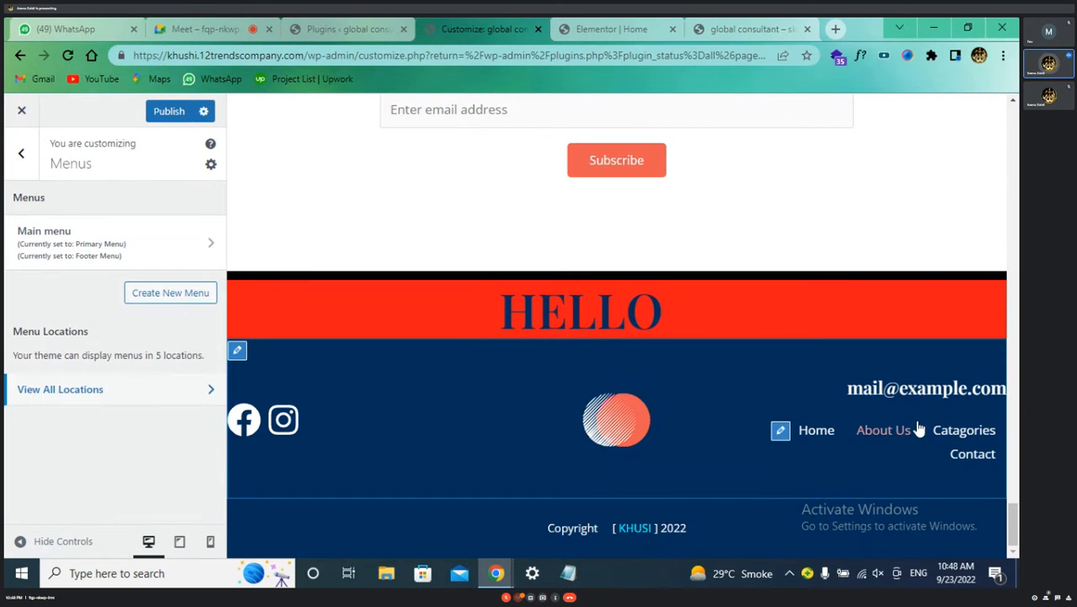
click(22, 154)
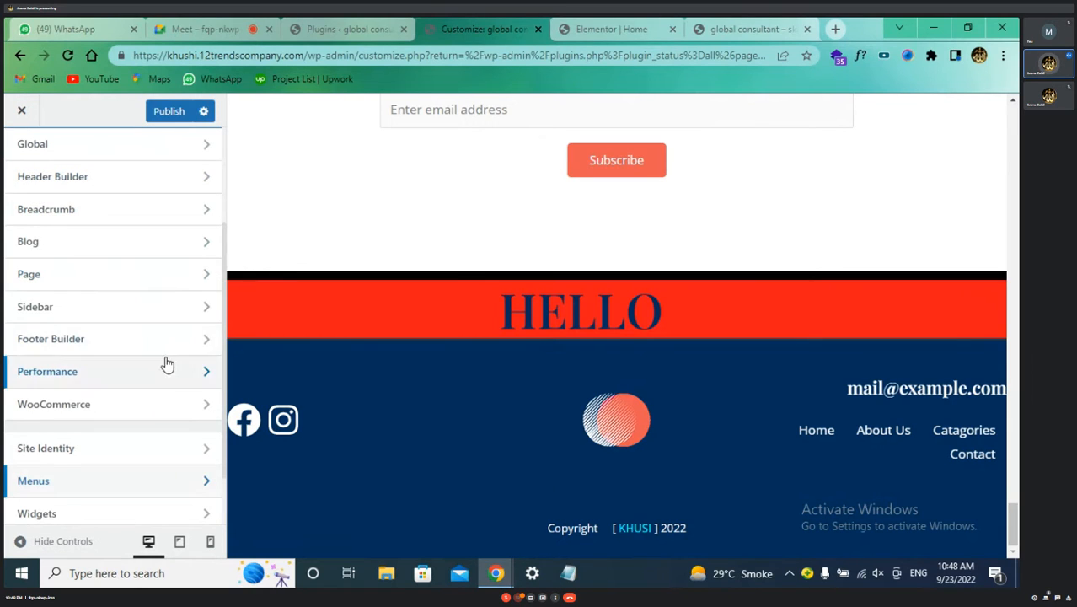
click(207, 341)
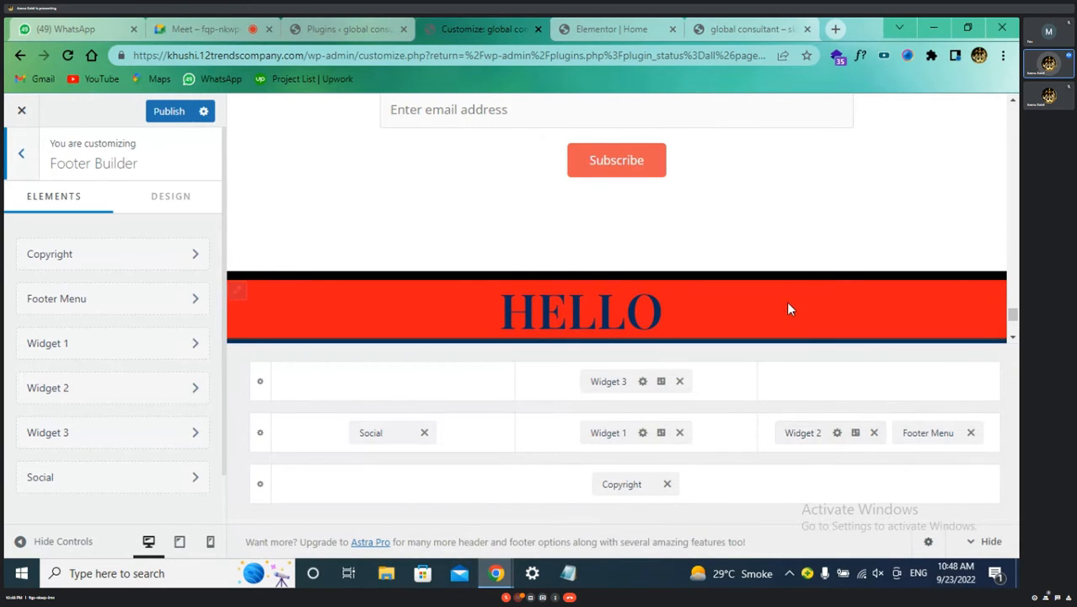
scroll(786, 304, down, 3)
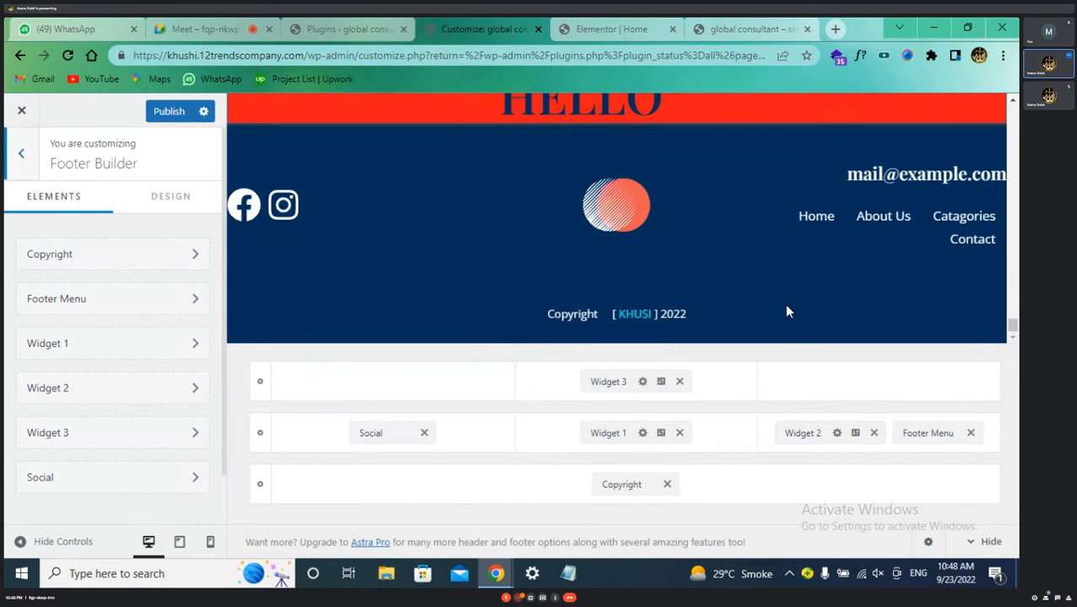
- Remove Widget 2 from the footer column containing the Footer Menu and add Widget 4 there
click(799, 436)
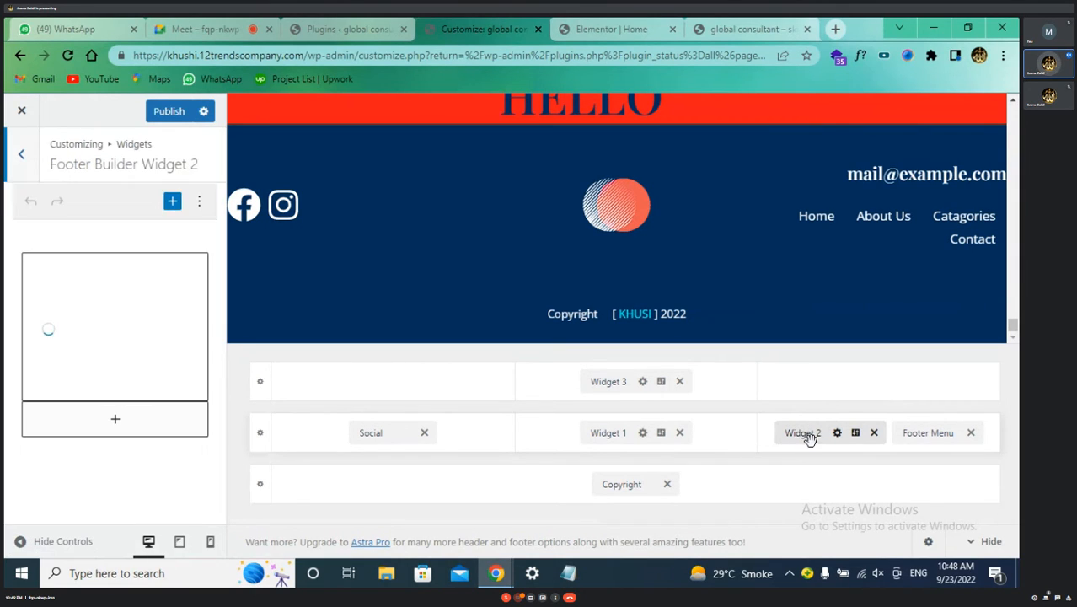
click(873, 432)
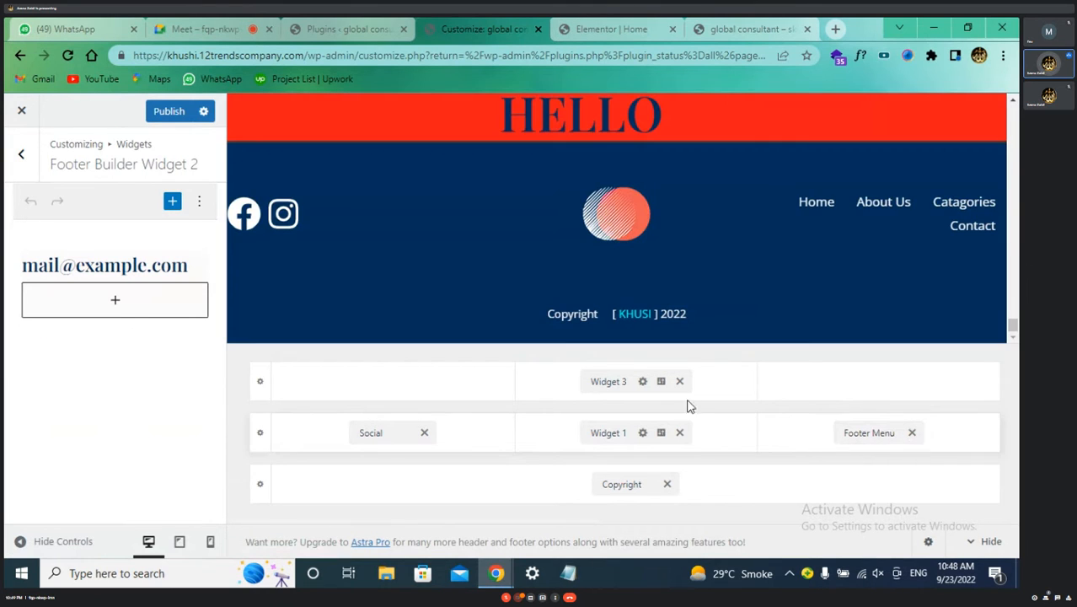
click(798, 440)
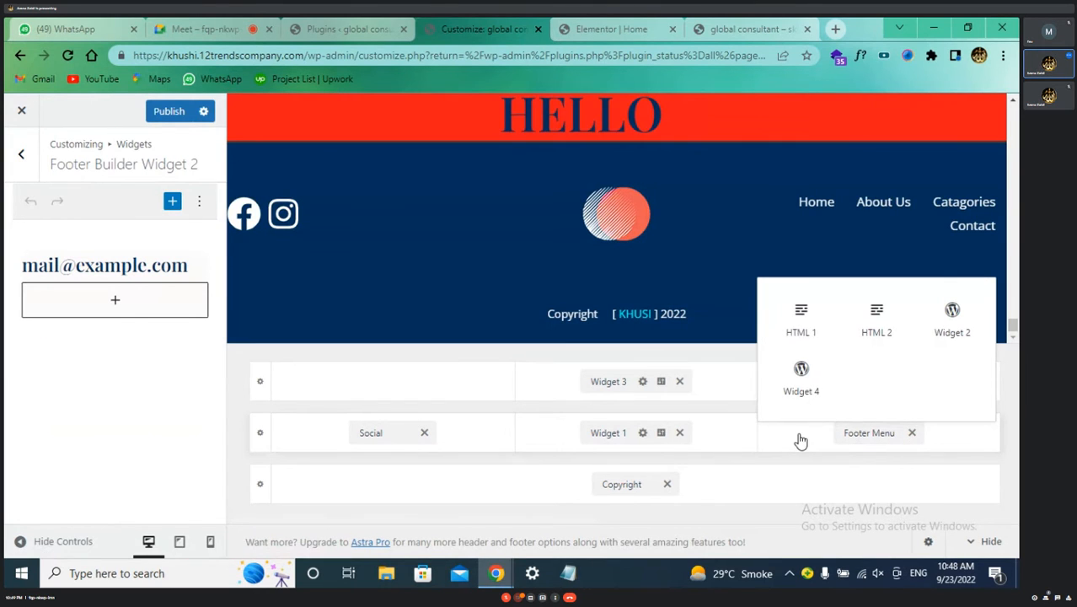
click(800, 381)
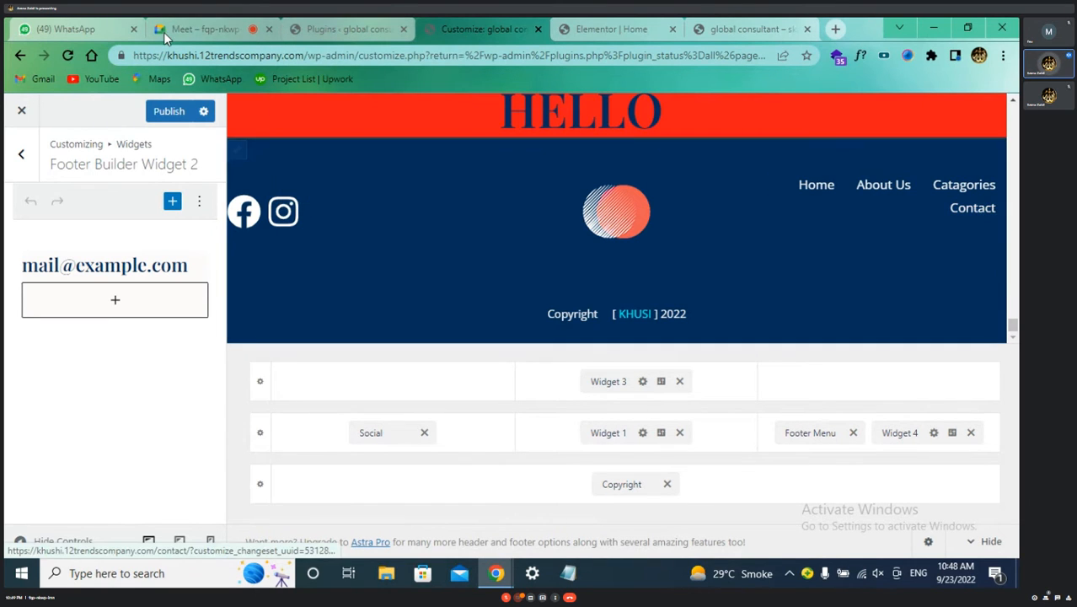
- Switch to the WordPress admin browser tab and open the Menus management page under Appearance
click(329, 33)
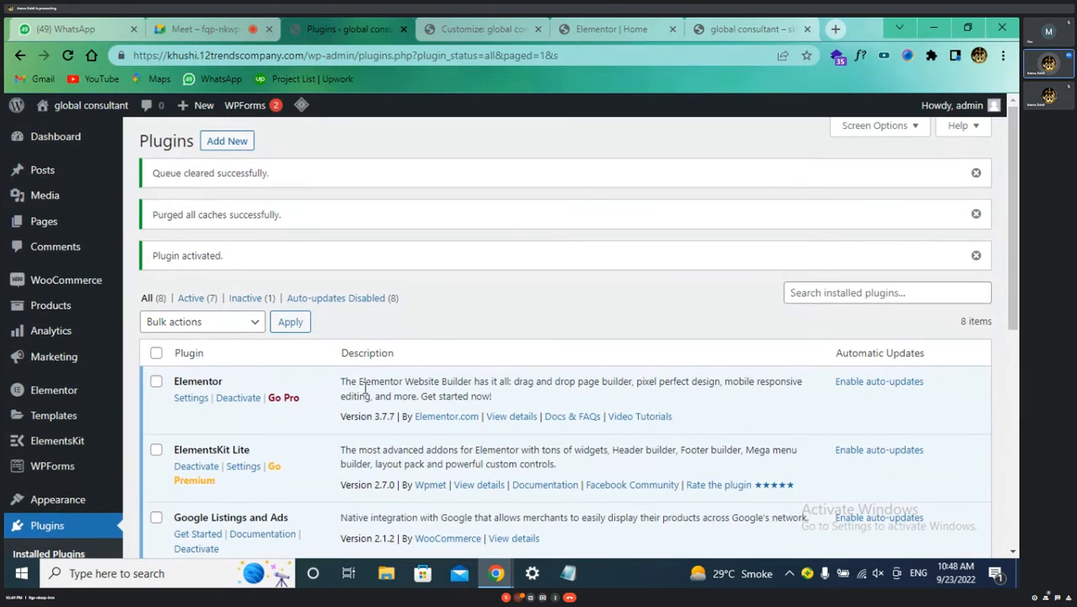
scroll(49, 437, down, 5)
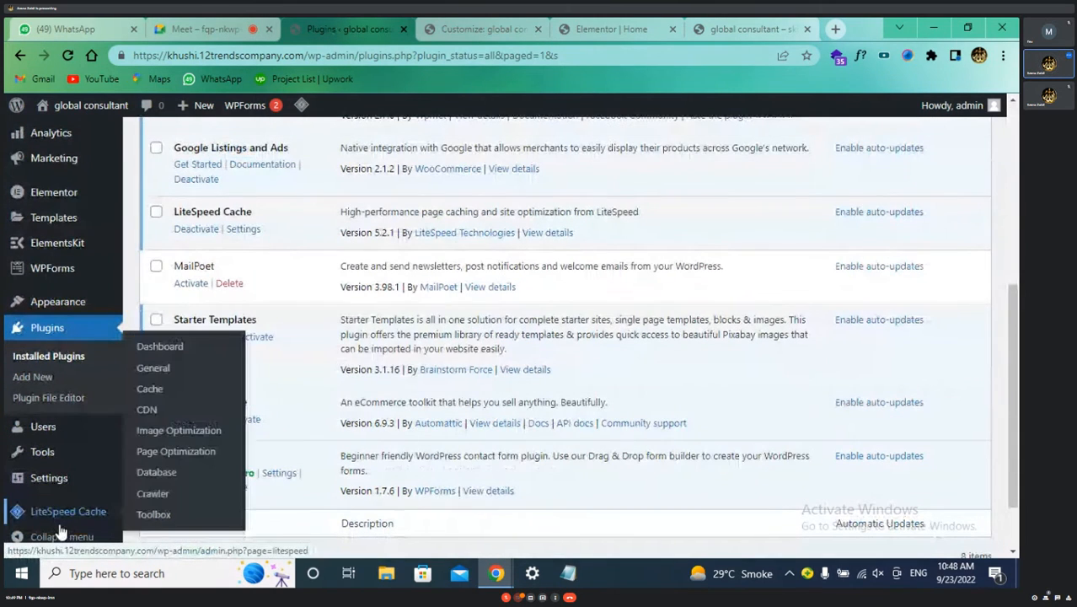
scroll(61, 362, down, 1)
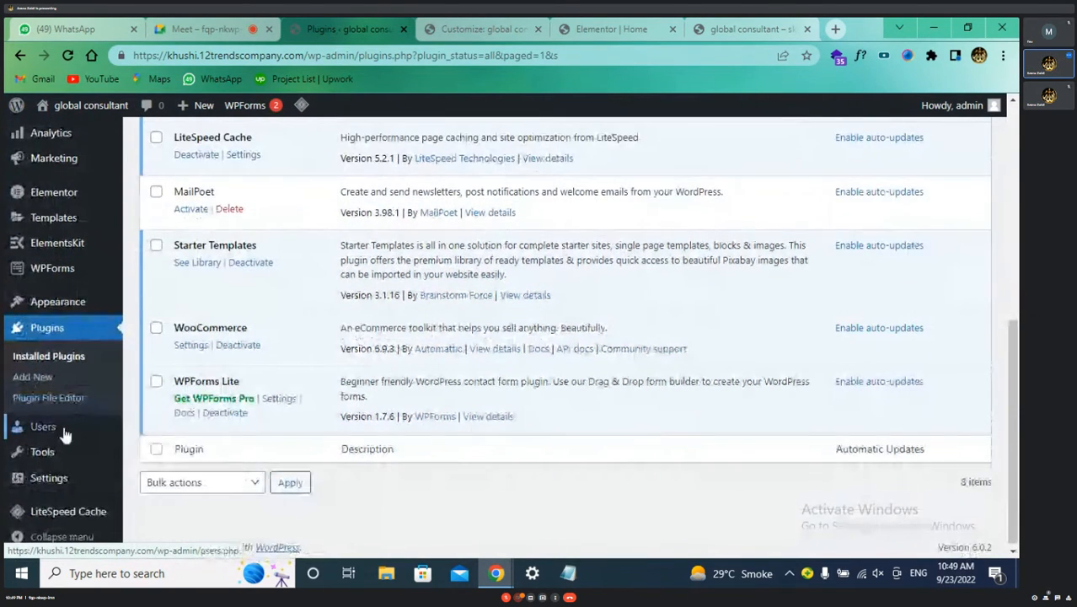
mouse_move(65, 496)
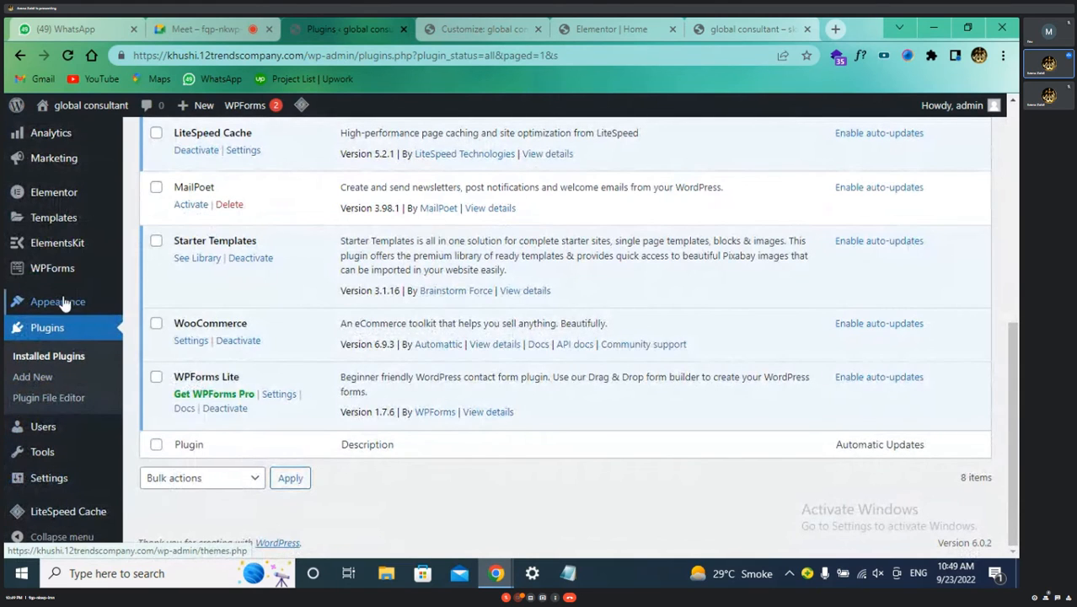
mouse_move(76, 304)
click(162, 368)
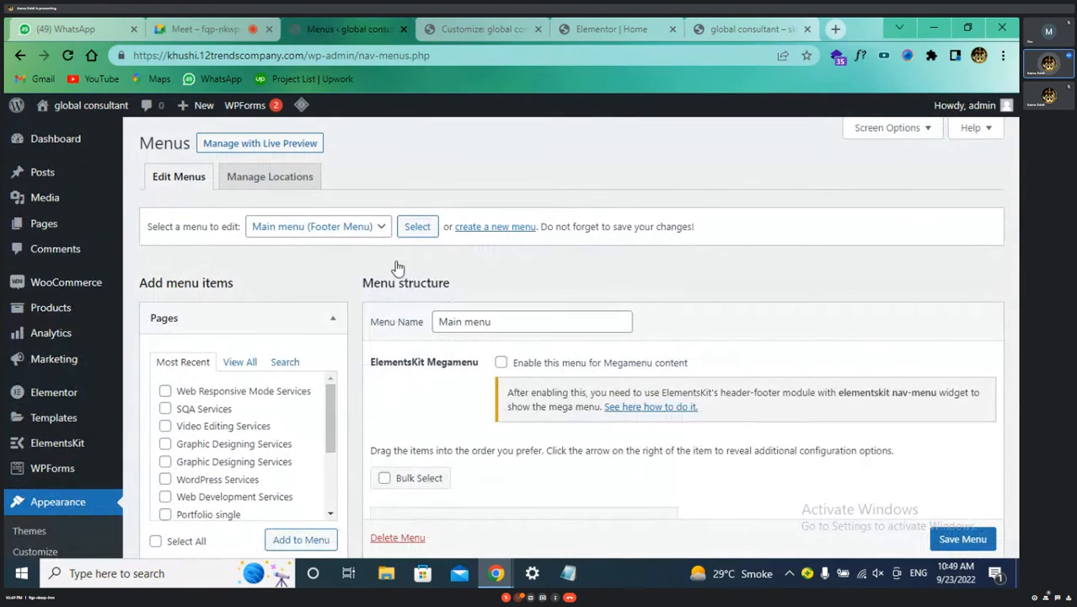
- Examine the structure and display location settings of Main menu (Footer Menu), keeping it as the menu chosen for editing
scroll(398, 266, down, 15)
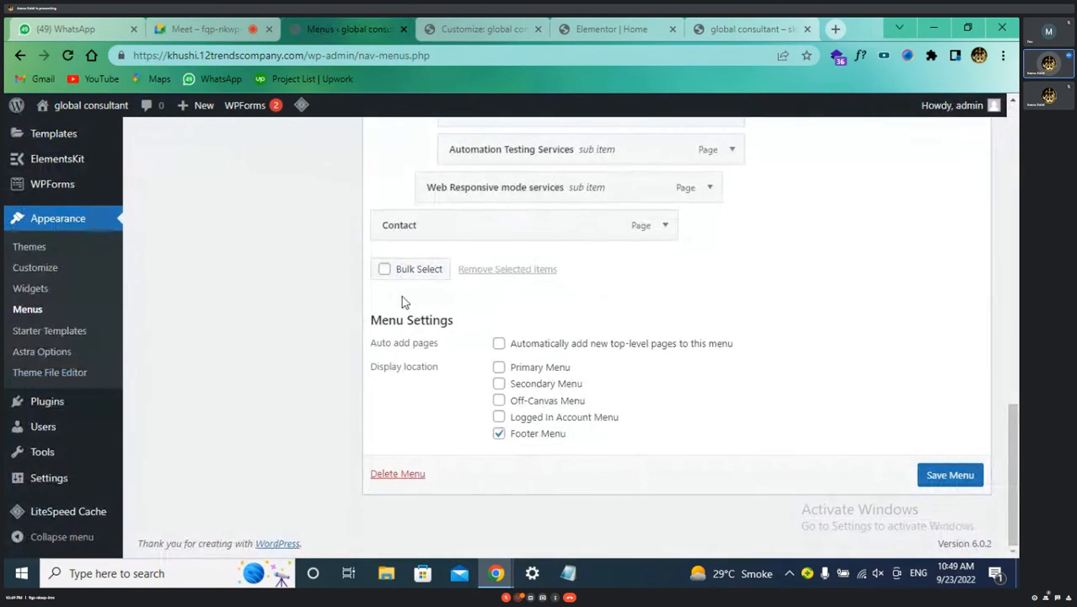
scroll(444, 374, up, 10)
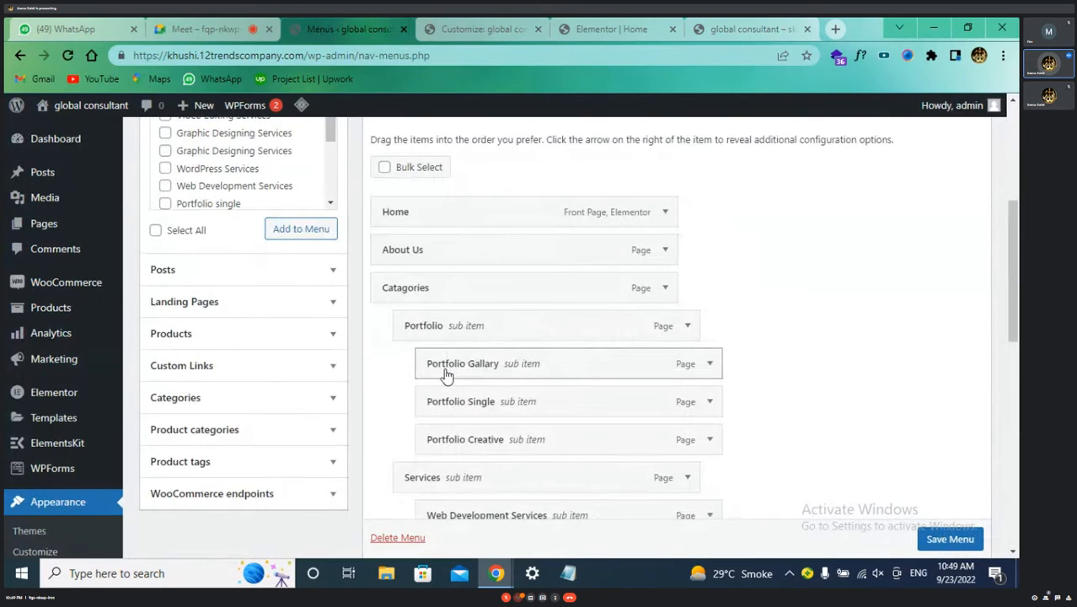
scroll(388, 308, up, 4)
click(378, 227)
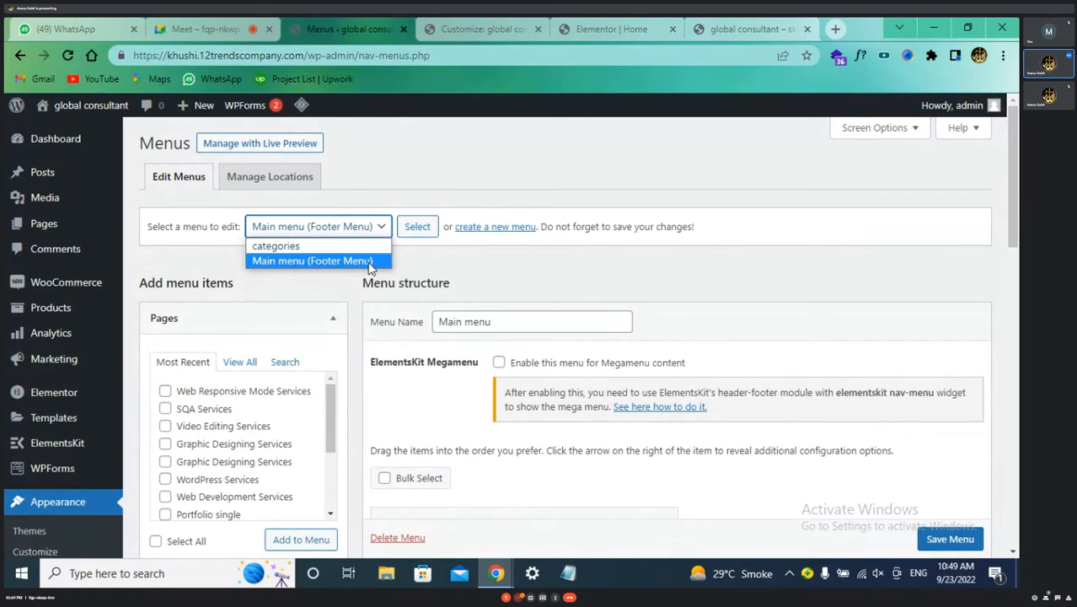
click(370, 262)
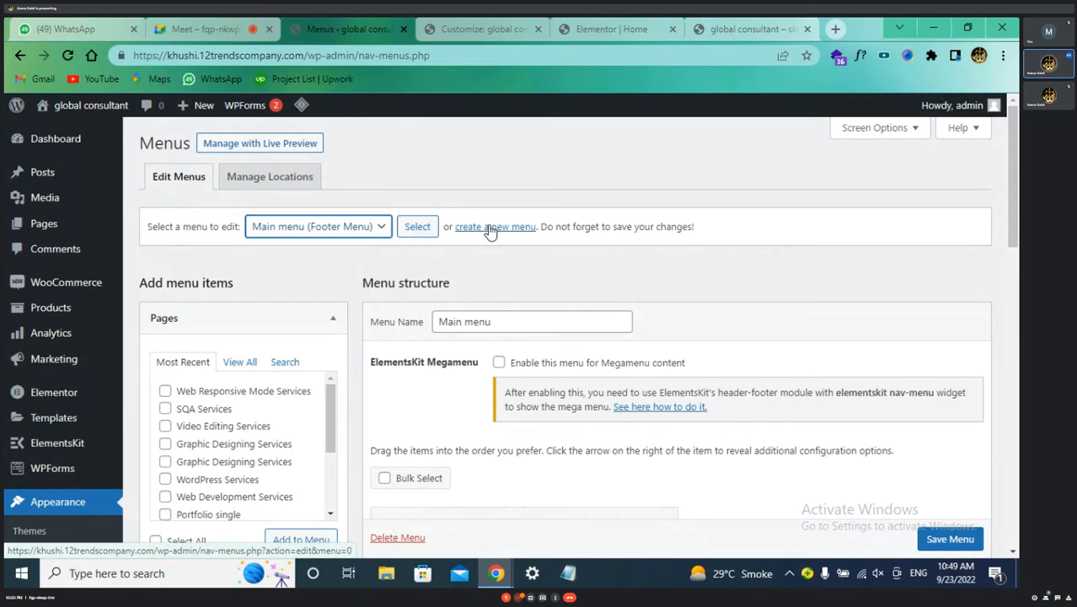
click(331, 430)
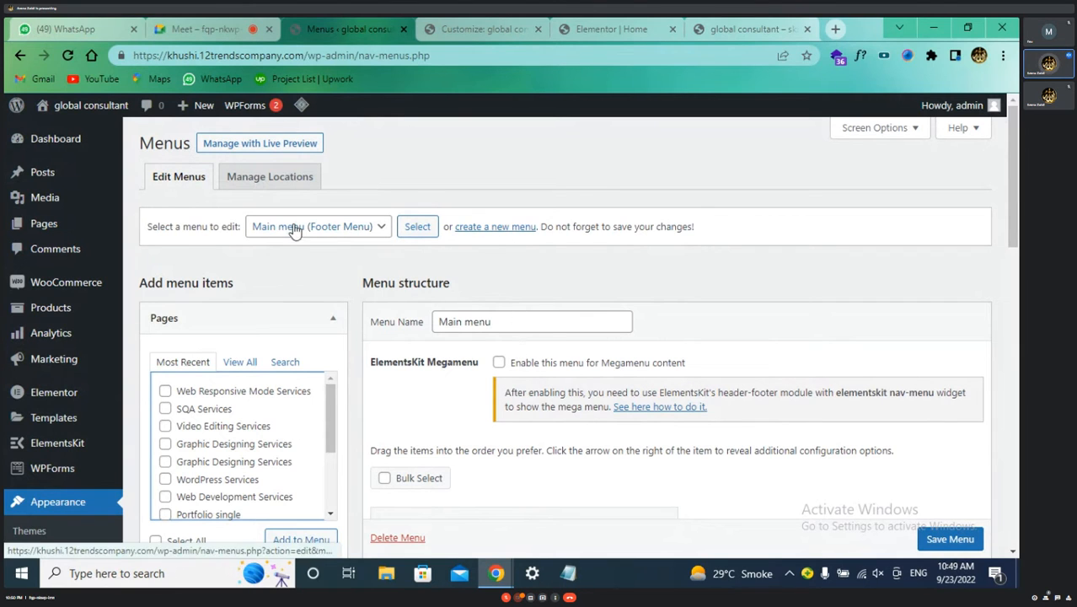
scroll(447, 345, down, 8)
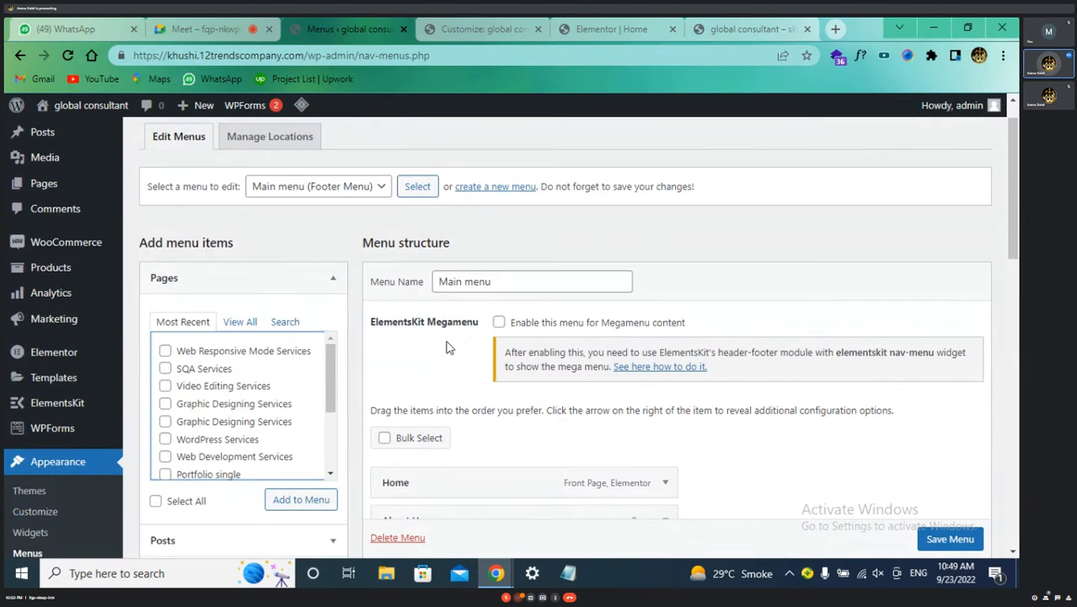
- Review the menu items and the display location settings of Main menu
scroll(446, 341, down, 3)
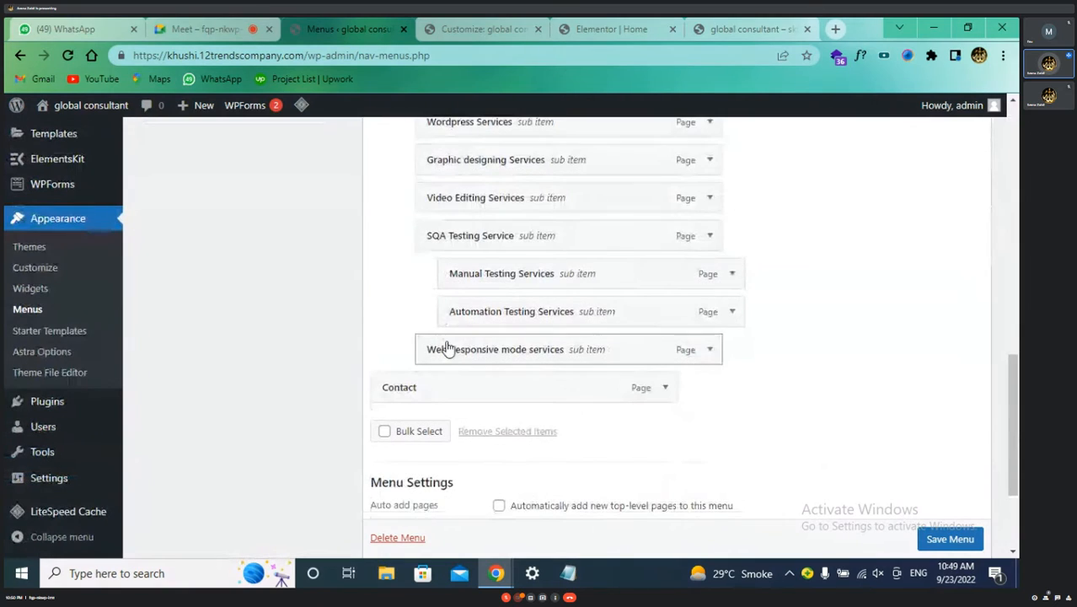
scroll(472, 417, down, 2)
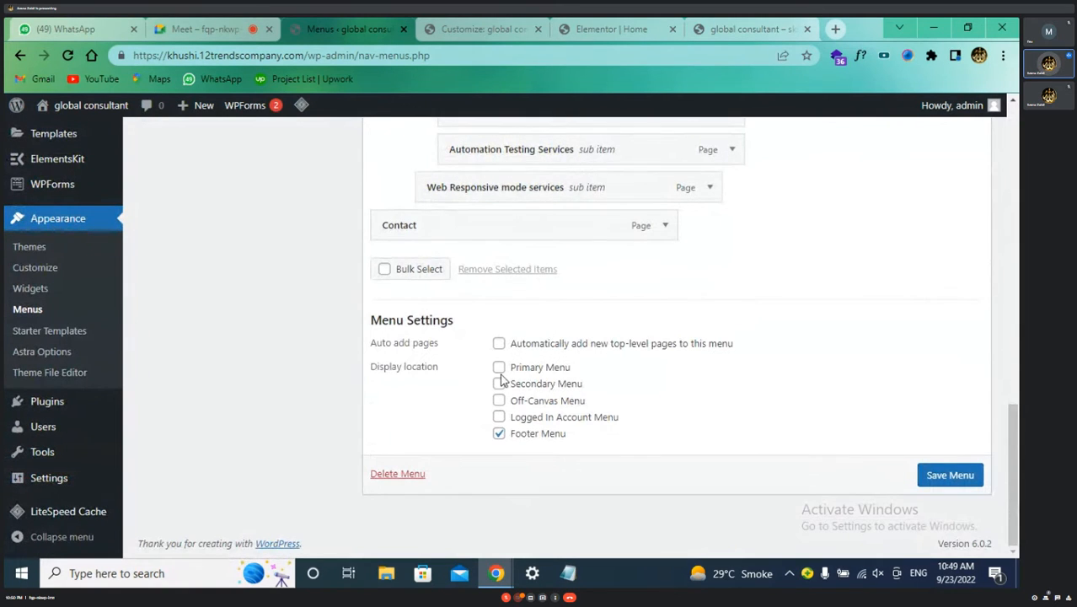
scroll(472, 381, up, 6)
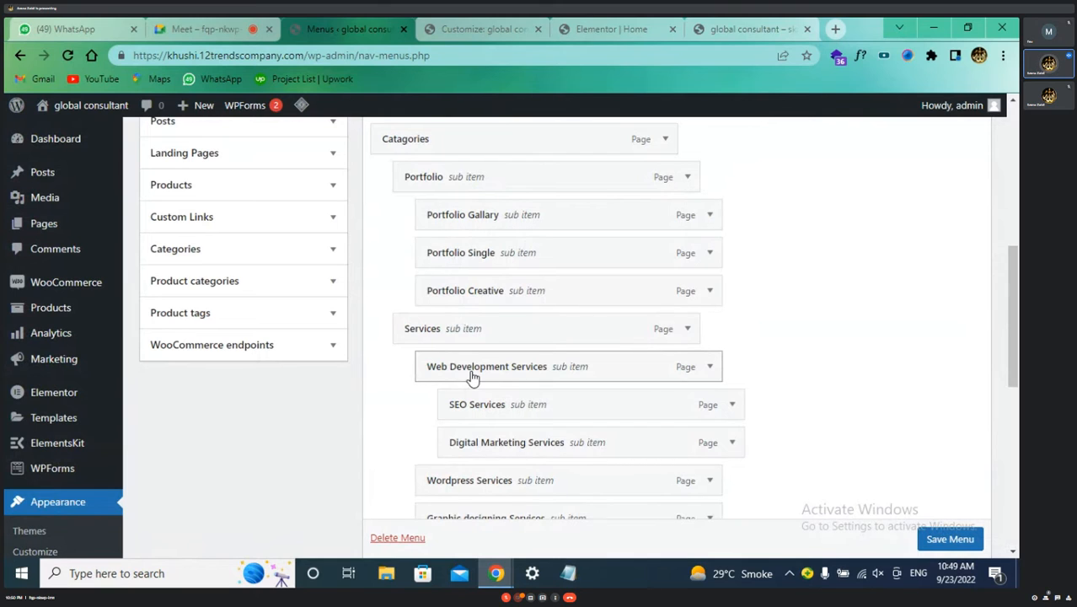
scroll(478, 404, up, 6)
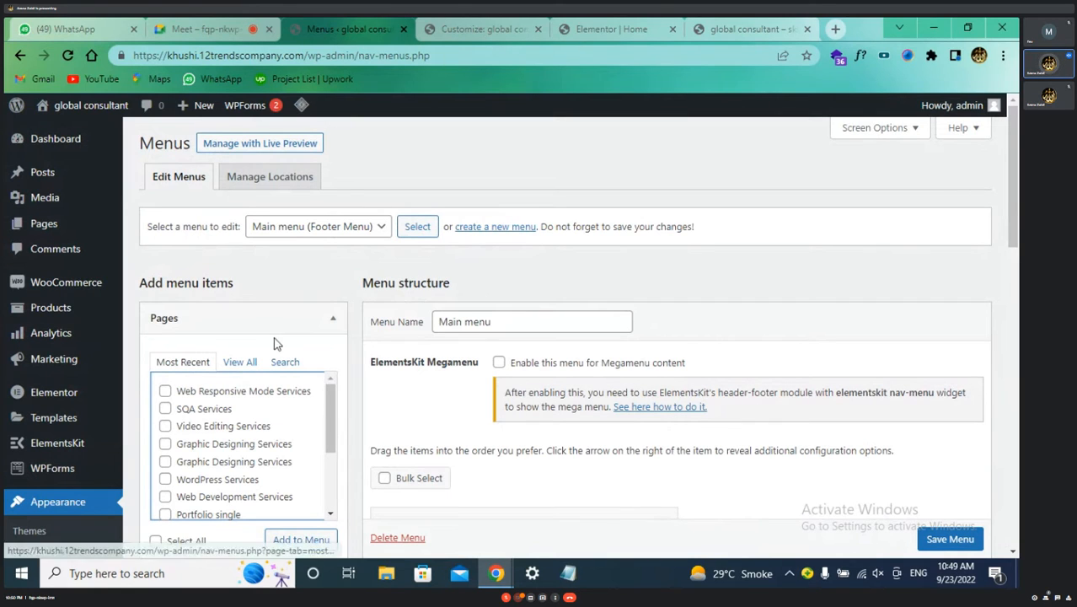
- Load the categories menu for editing and look through the items in its structure
click(380, 225)
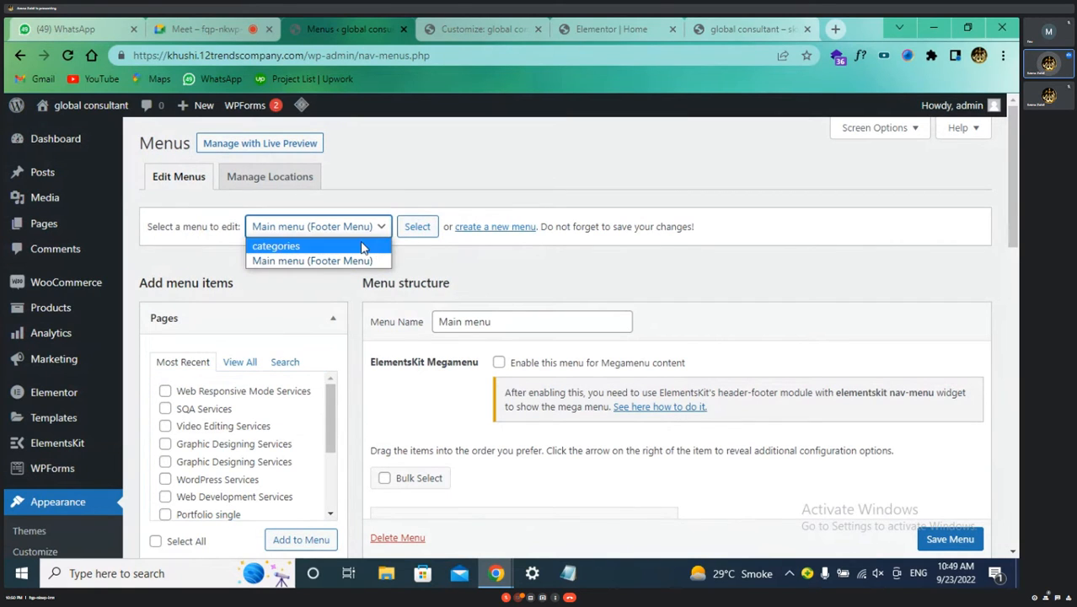
click(362, 245)
click(419, 229)
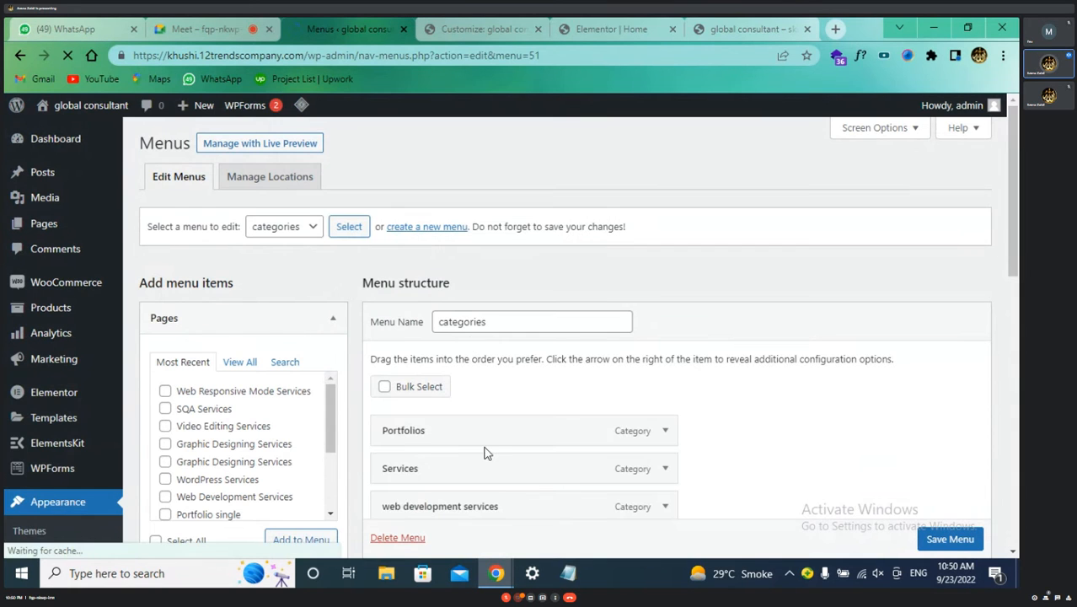
scroll(484, 453, down, 5)
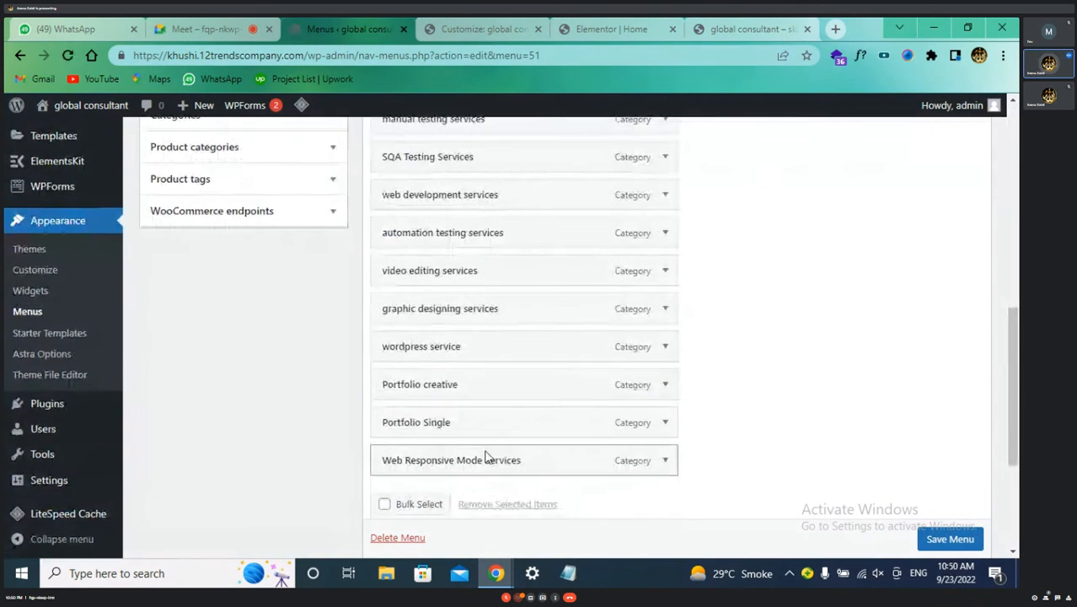
scroll(484, 459, up, 3)
scroll(484, 454, up, 5)
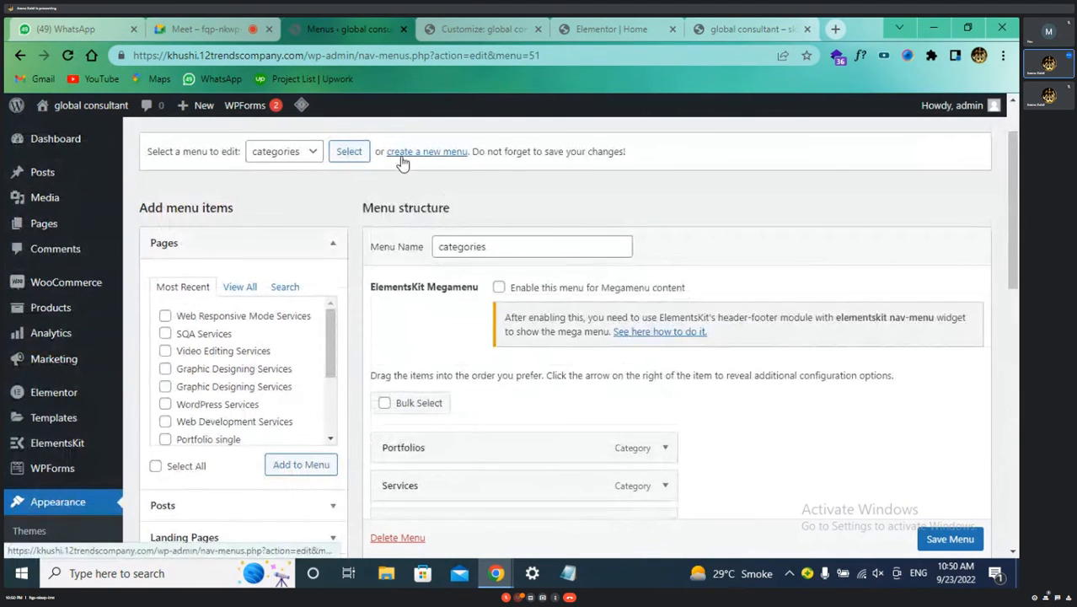
- Load Main menu for editing, set its display location to Primary Menu only, and save the menu
click(355, 151)
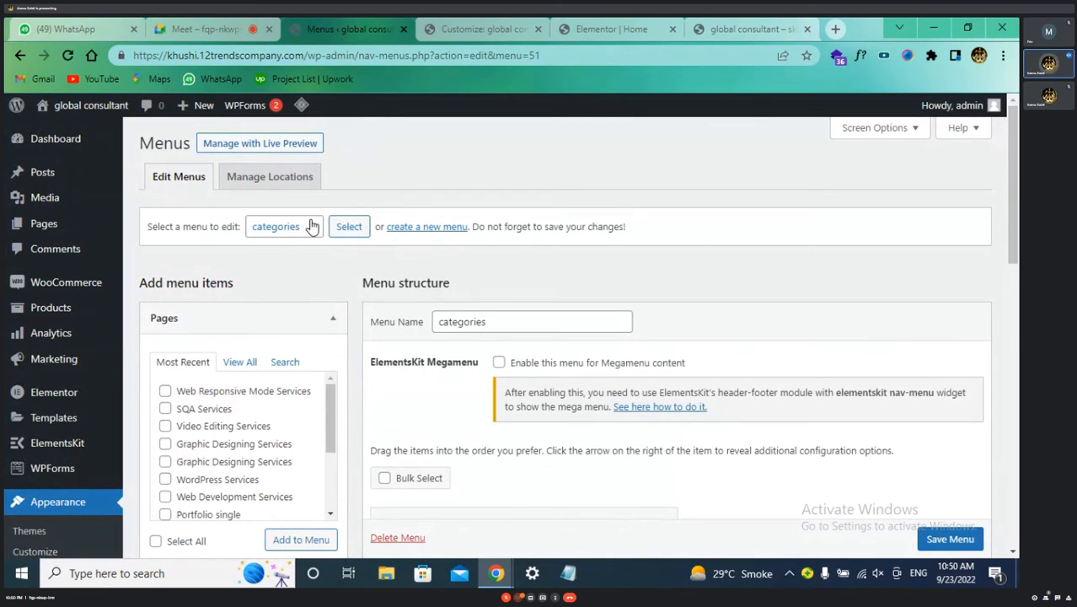
click(312, 226)
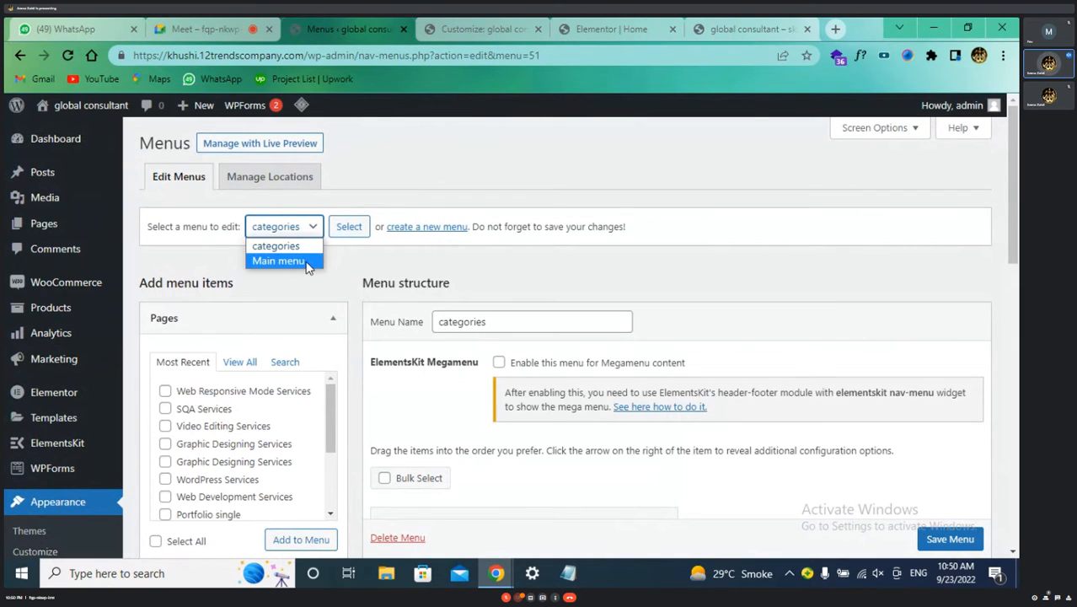
click(279, 261)
click(349, 227)
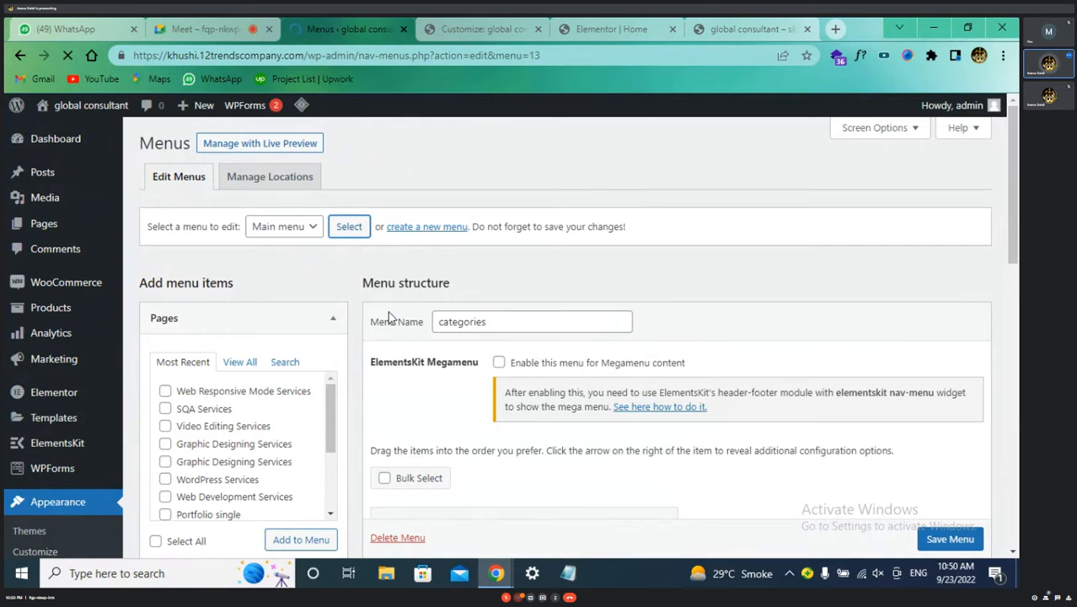
scroll(551, 390, down, 1)
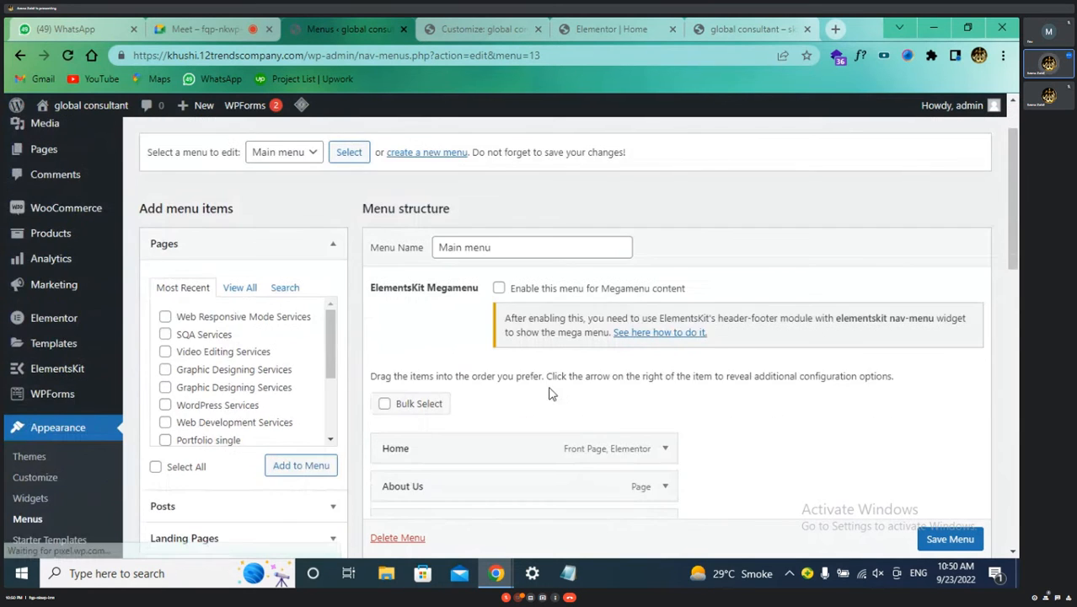
scroll(550, 392, down, 10)
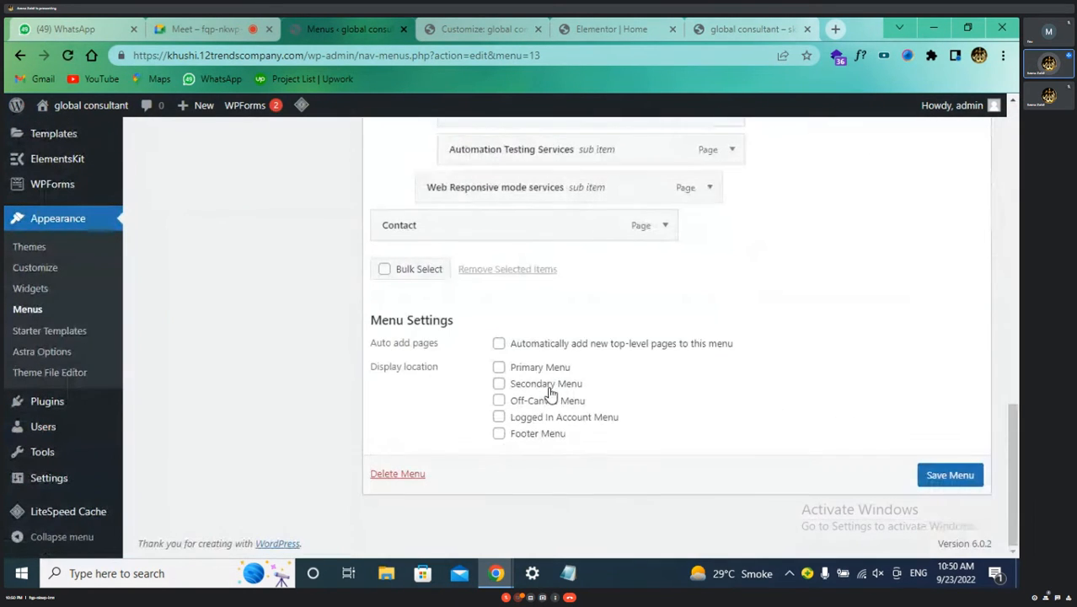
click(499, 368)
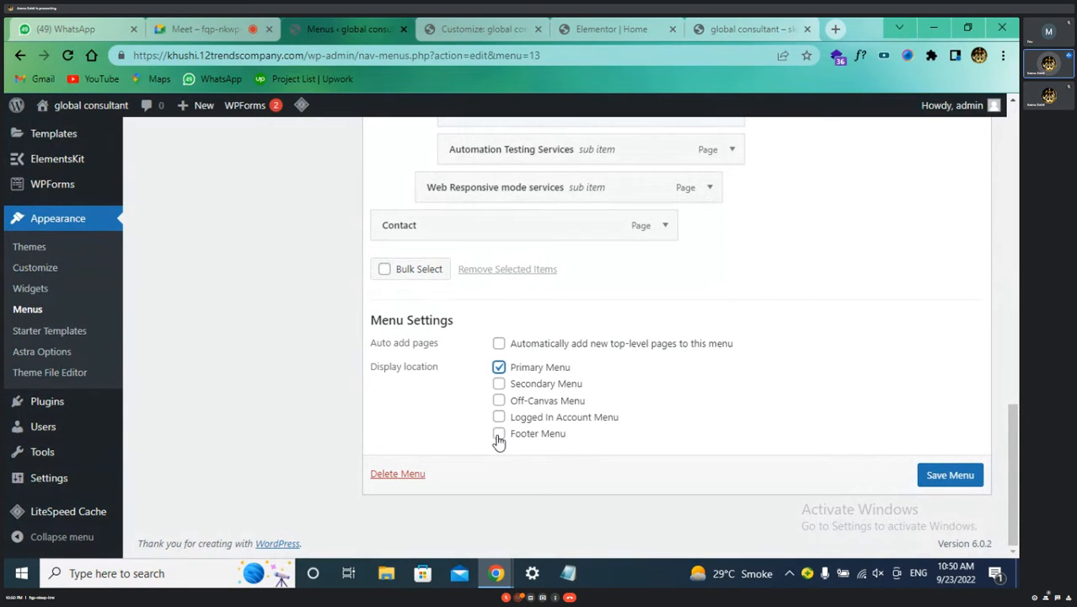
click(498, 435)
scroll(373, 417, up, 7)
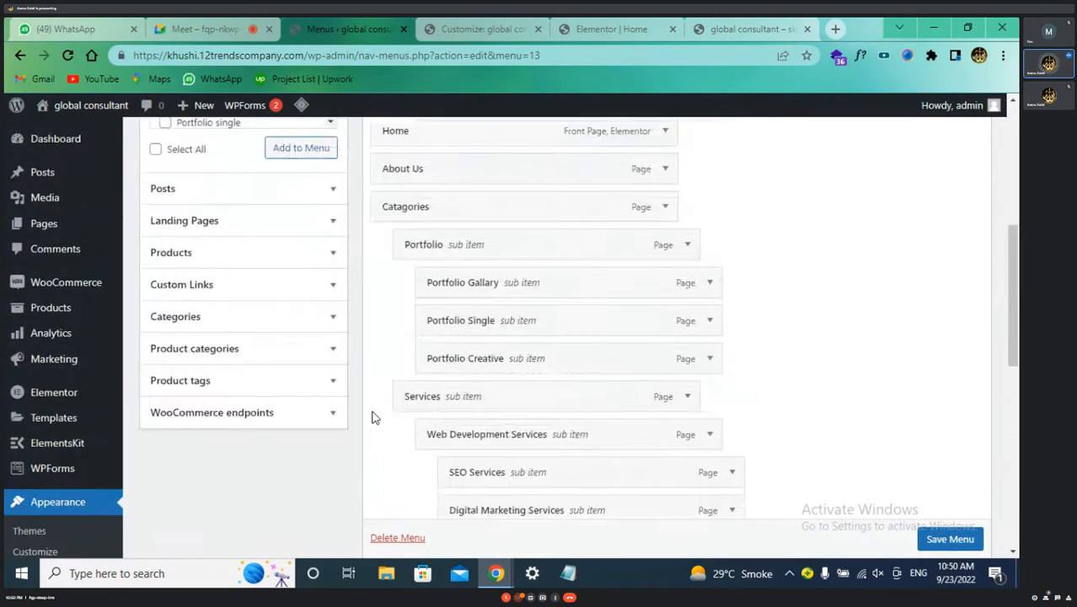
scroll(372, 416, down, 8)
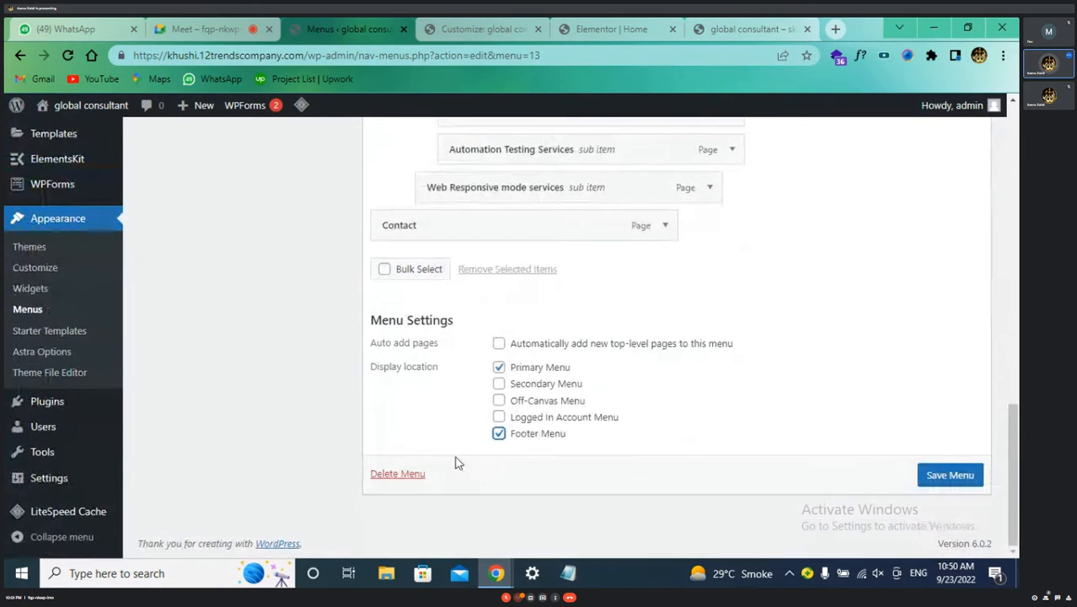
click(499, 435)
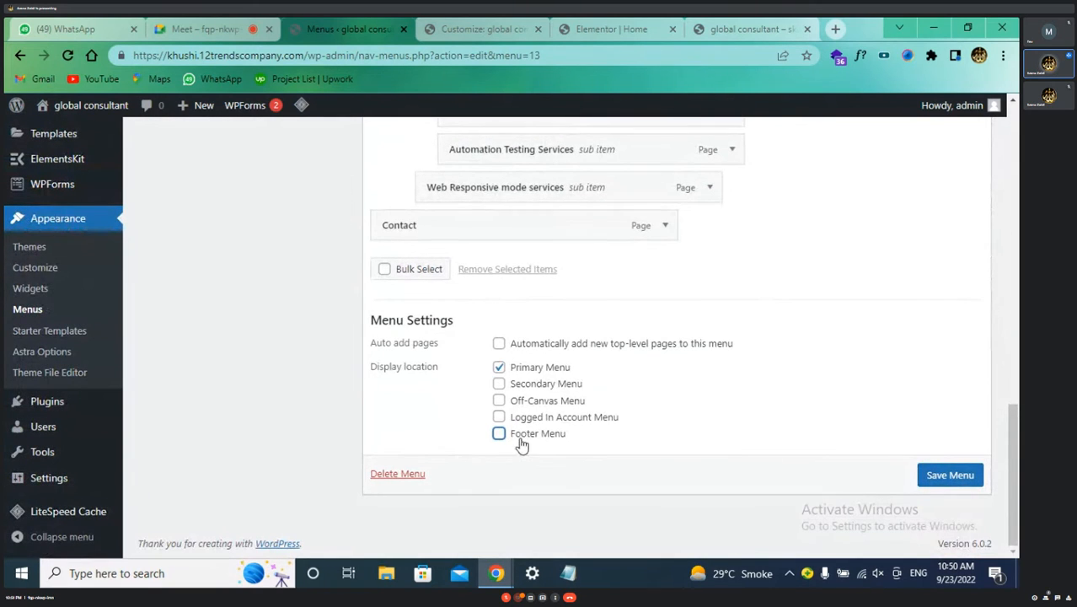
click(939, 476)
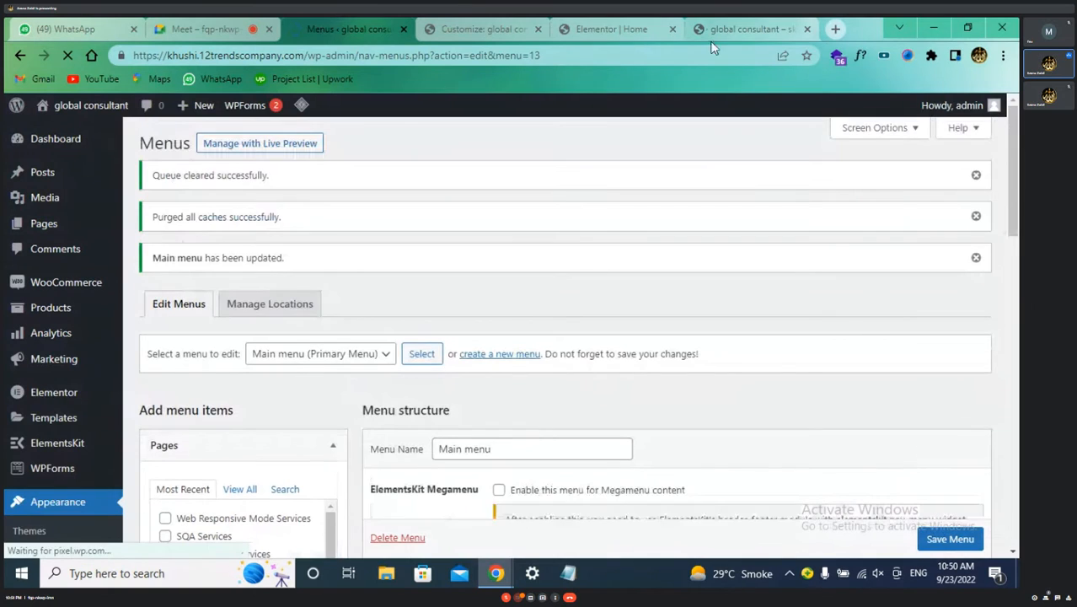
- Switch to the live site's browser tab and reload the homepage to check the header navigation
click(740, 27)
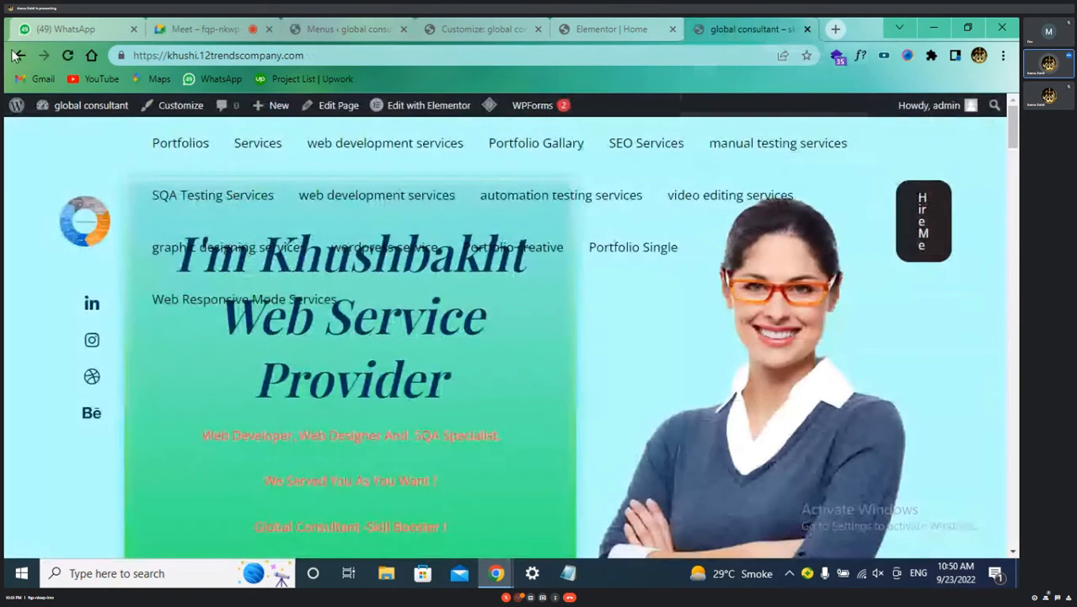
click(71, 57)
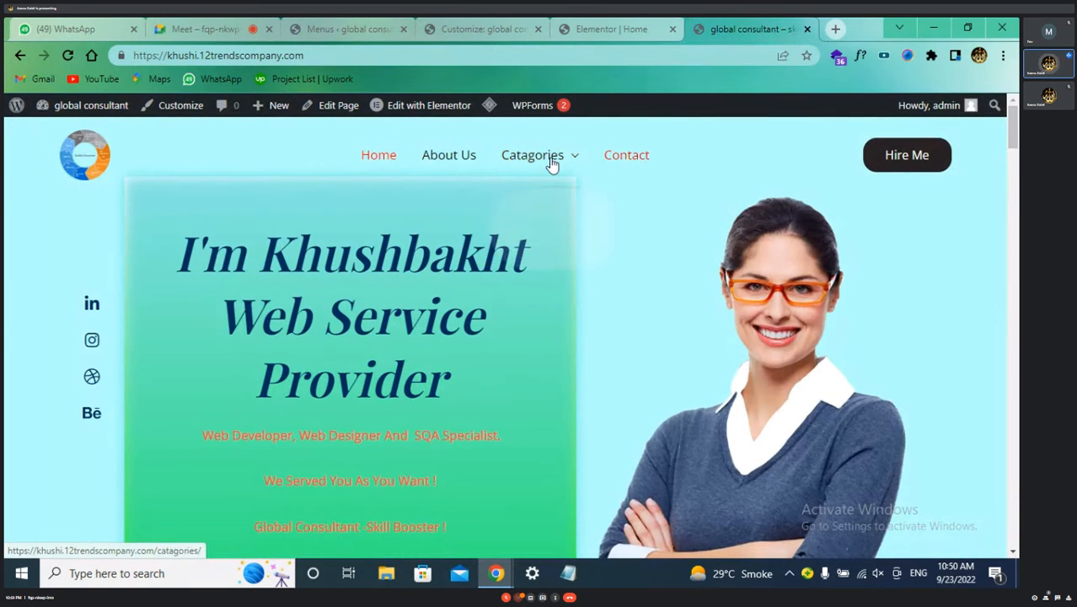
mouse_move(607, 29)
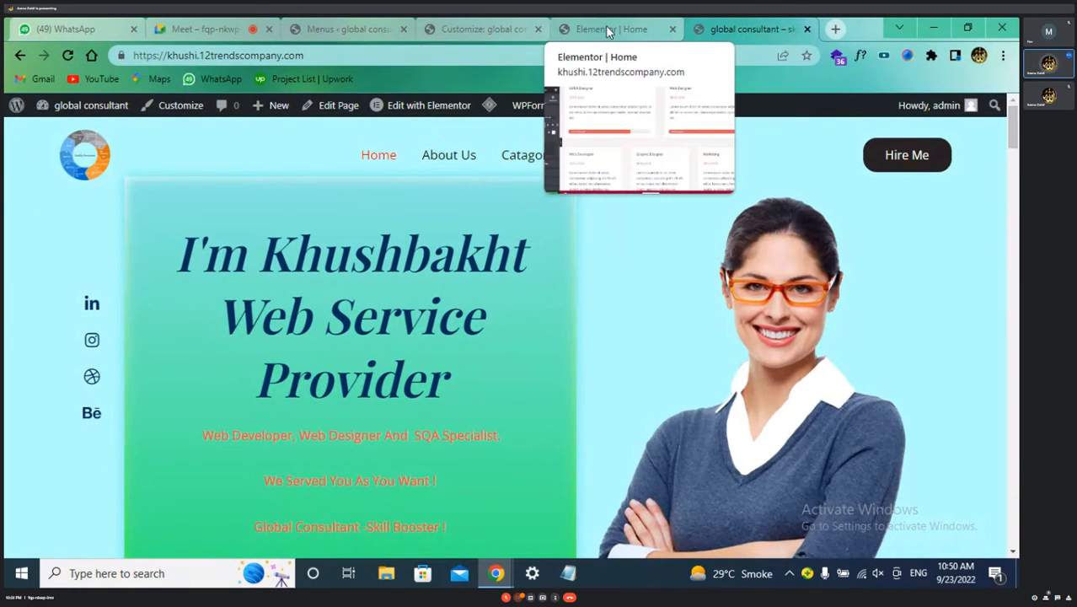
- Return to the Customizer tab and check which components can be added to the empty column beside Widget 3, above the Footer Menu
click(455, 30)
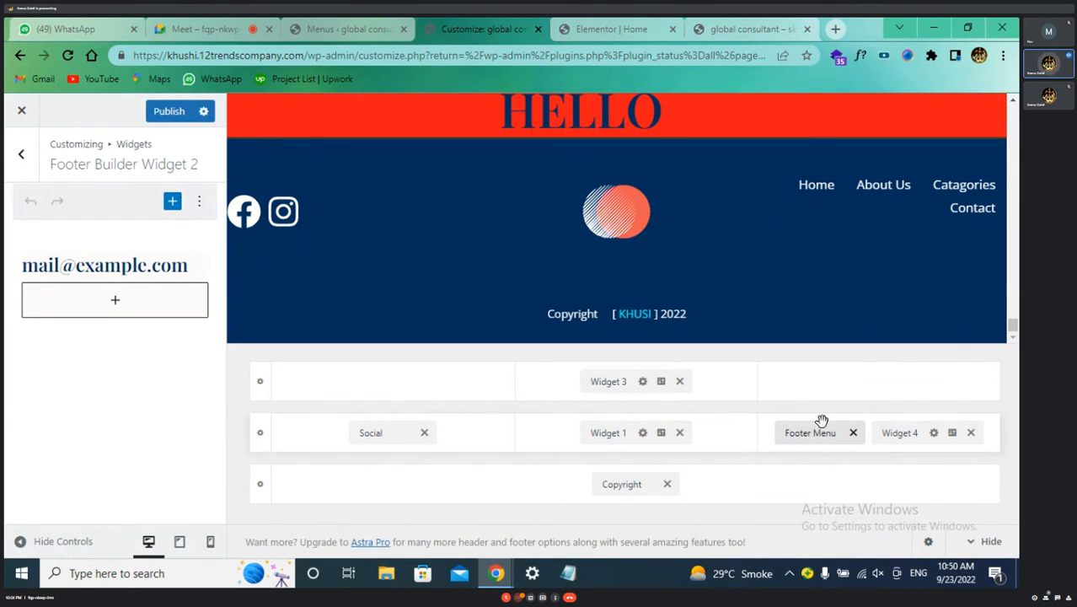
click(878, 384)
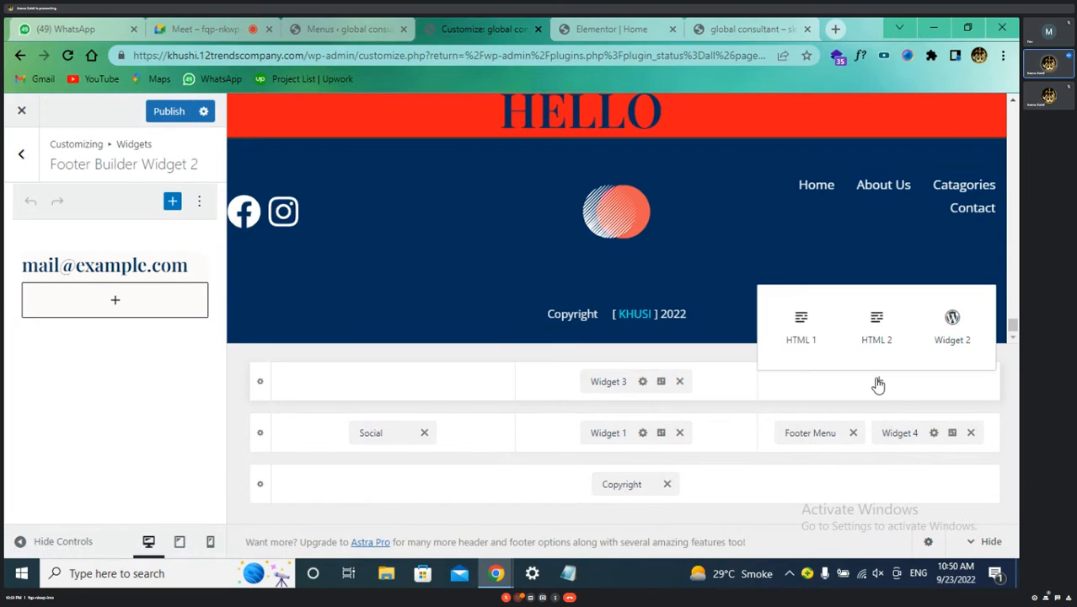
click(878, 384)
click(878, 384)
- Switch to the Menus admin tab, load the categories menu for editing, and review its display location settings
click(337, 27)
scroll(401, 335, down, 2)
click(370, 279)
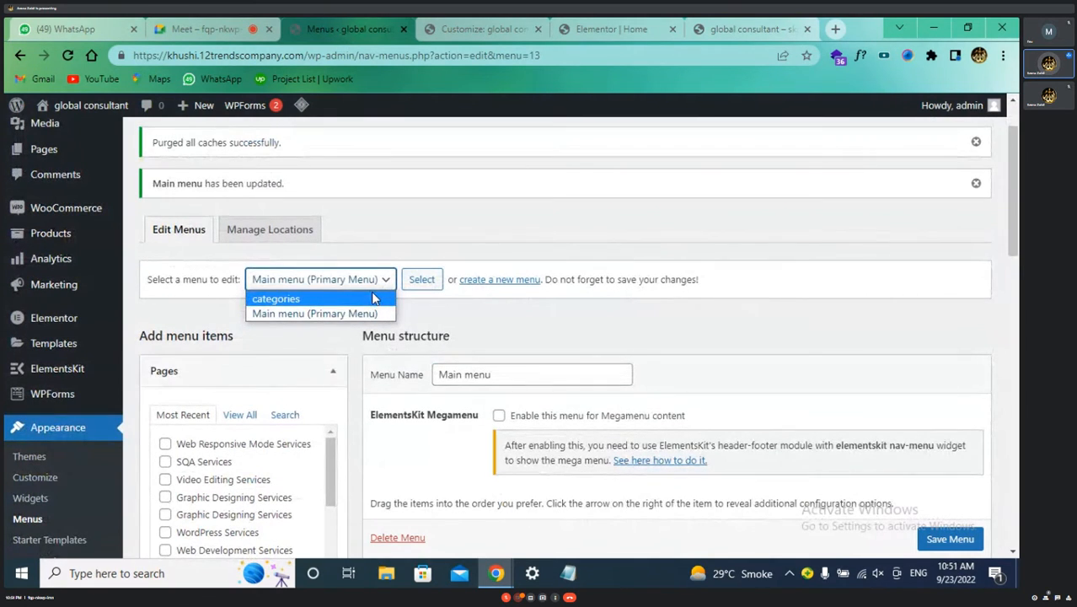
click(373, 298)
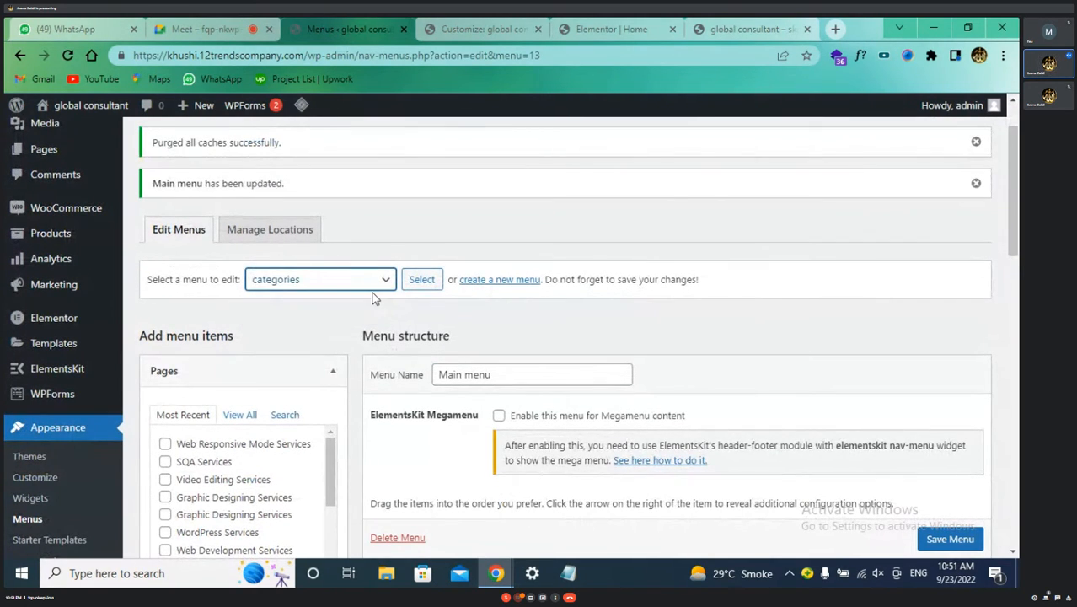
click(422, 284)
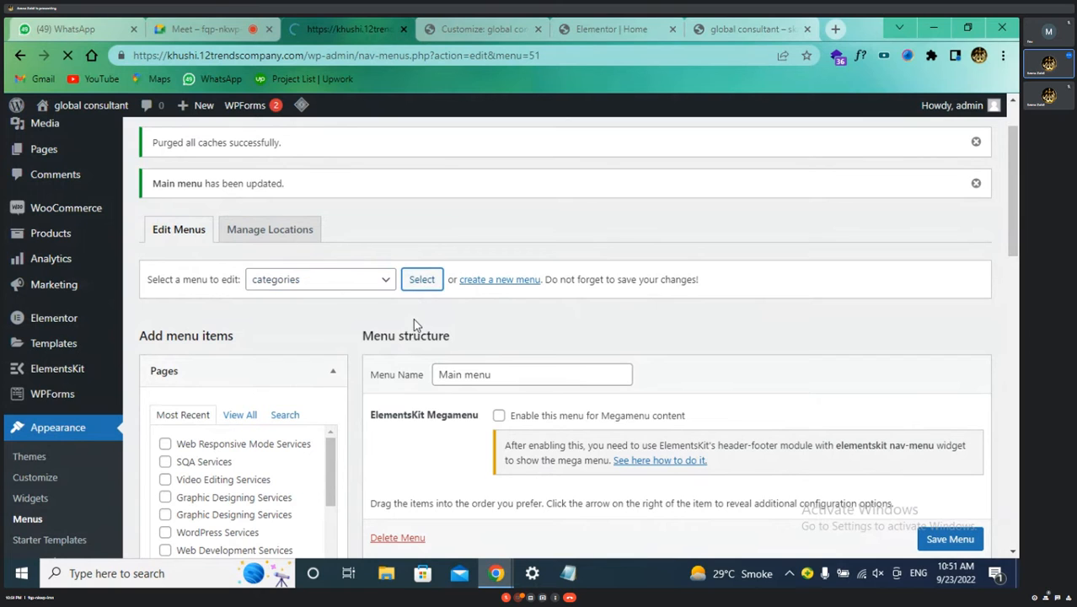
scroll(421, 327, down, 5)
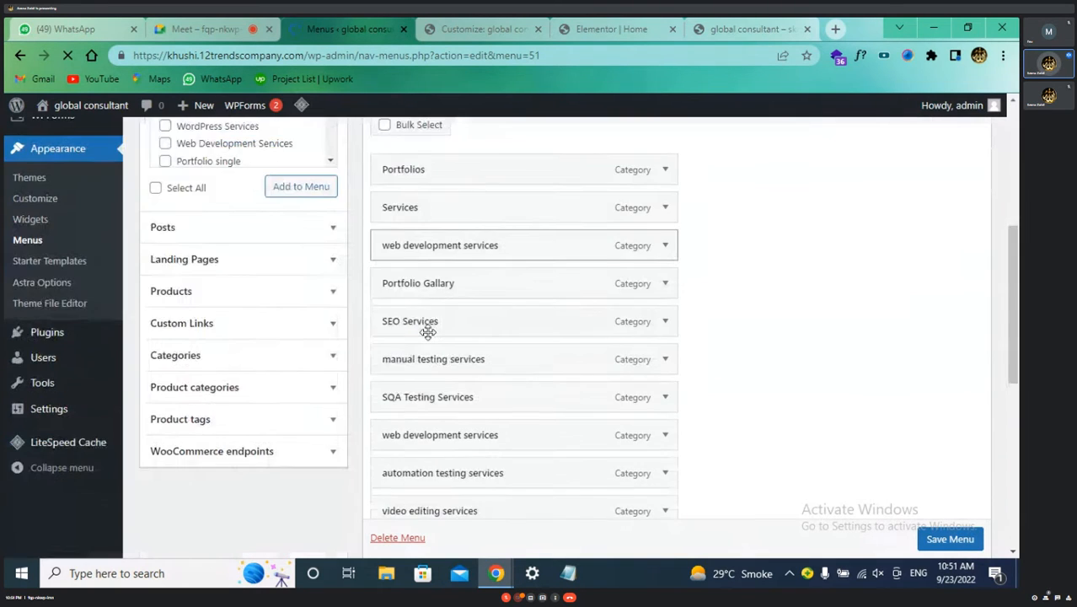
scroll(427, 332, down, 6)
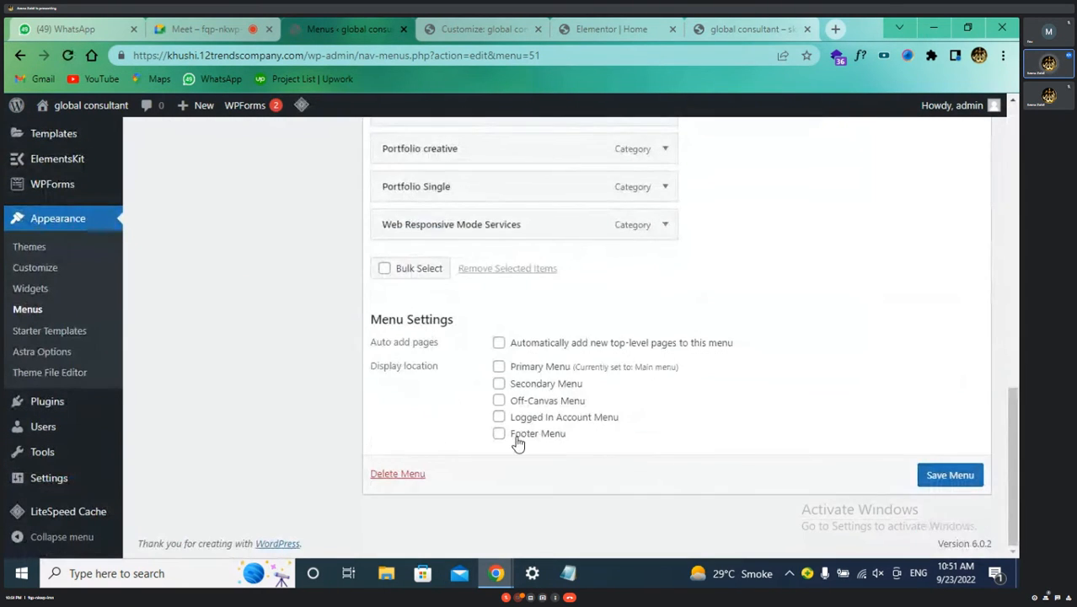
- Add the Catagories page as an item of the categories menu
scroll(460, 278, up, 5)
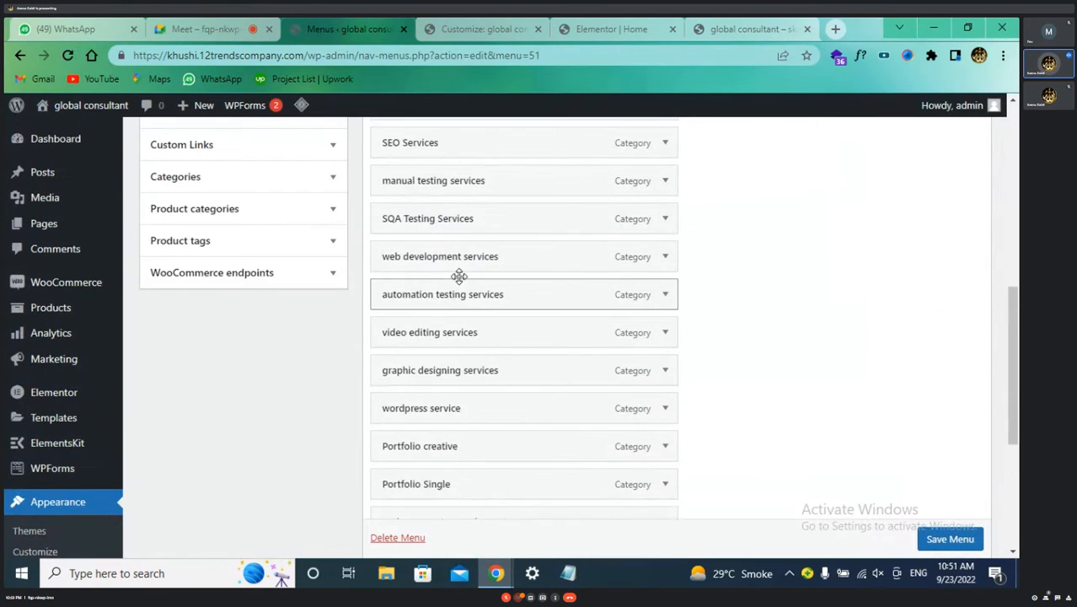
scroll(459, 276, up, 1)
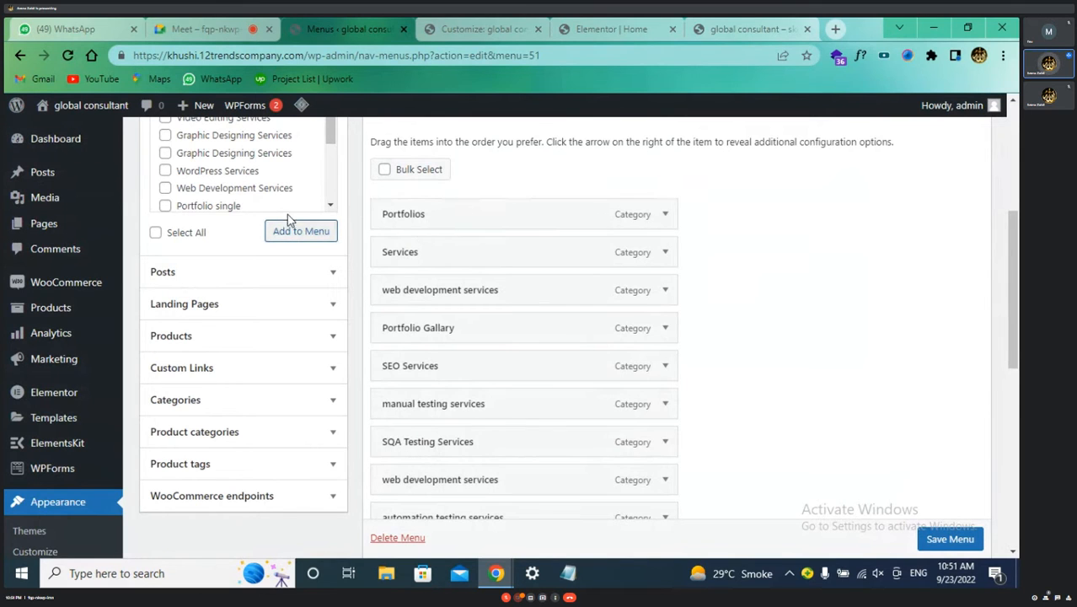
scroll(278, 210, up, 3)
scroll(282, 336, down, 3)
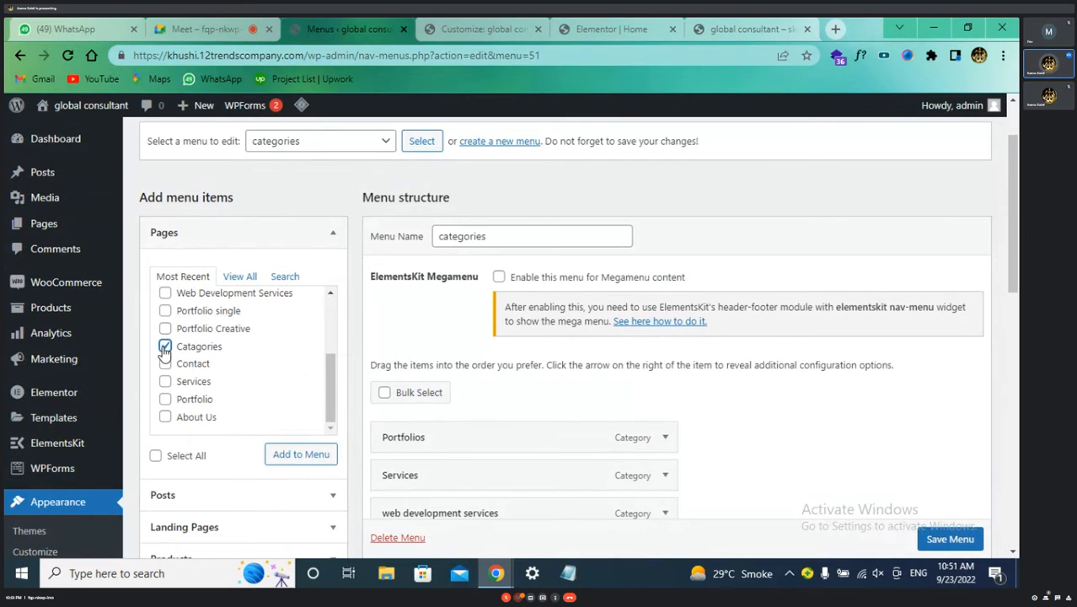
click(291, 453)
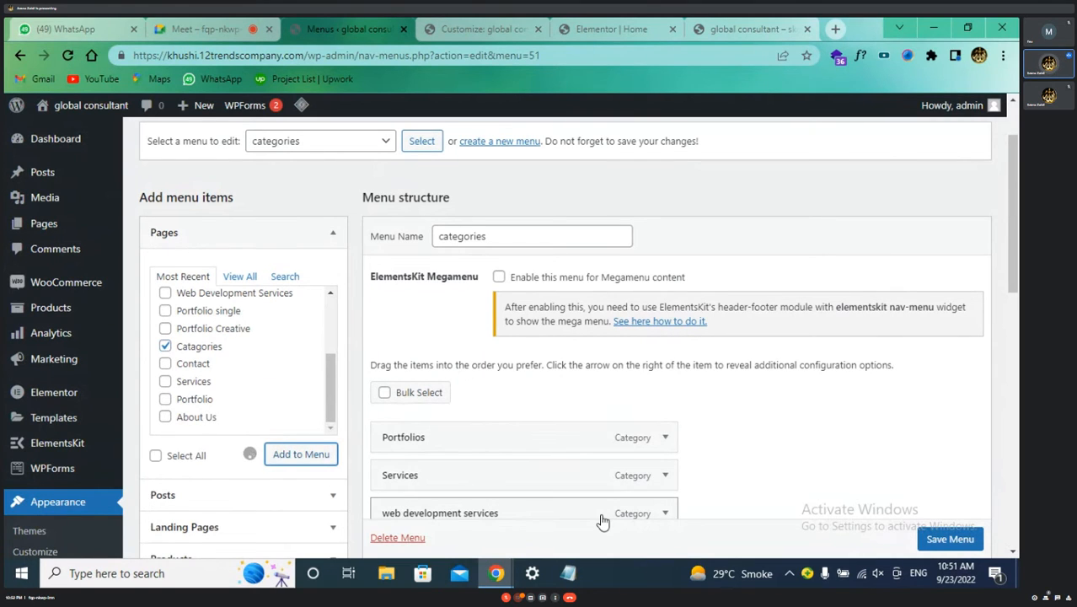
- Move the Catagories item to the beginning of the menu structure, above Portfolios
scroll(603, 519, down, 7)
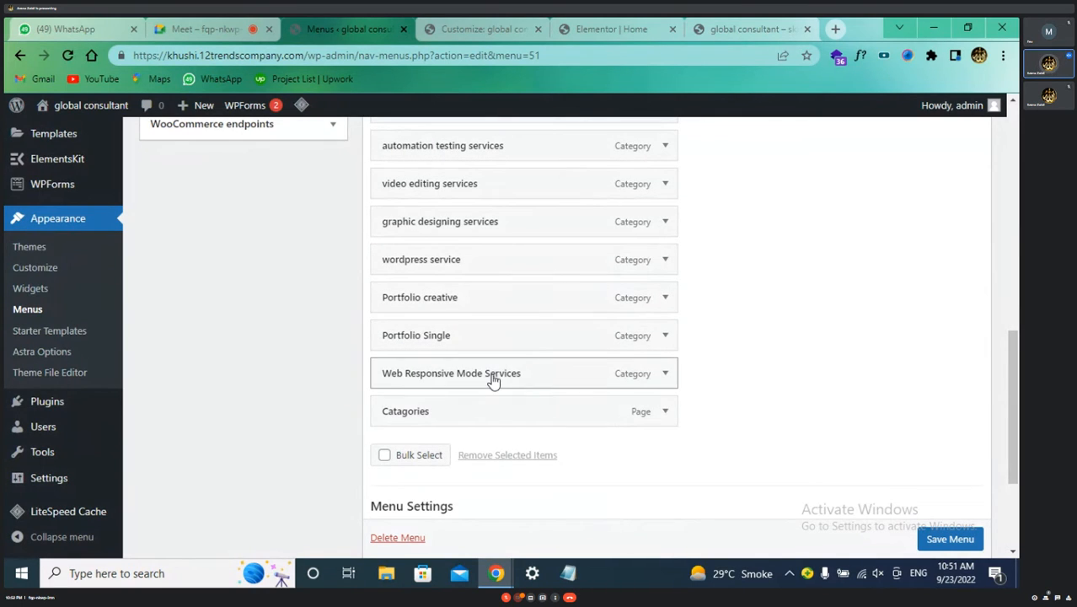
scroll(496, 378, up, 5)
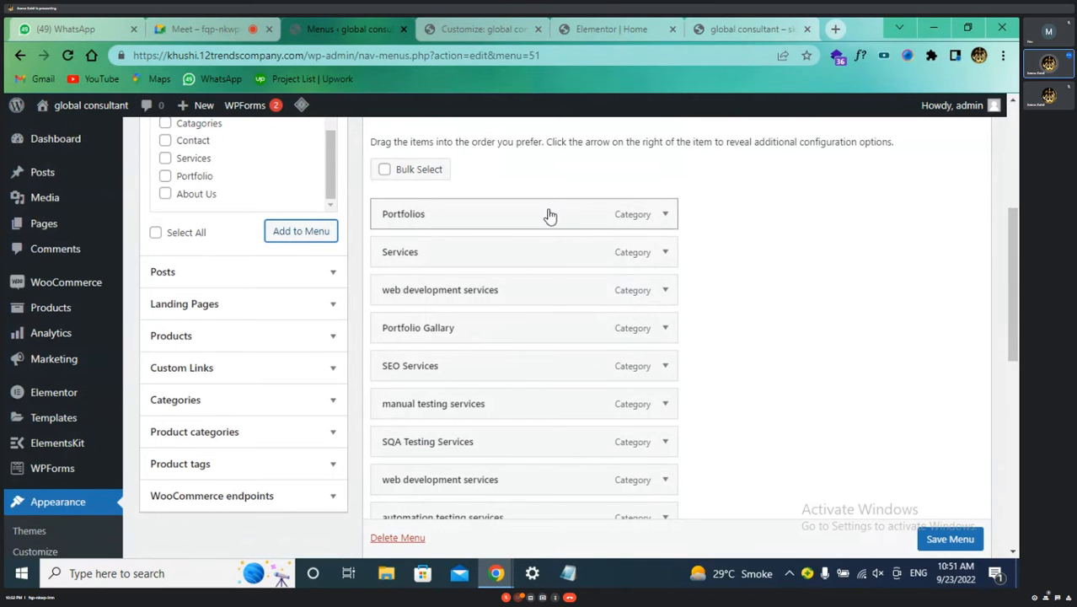
scroll(556, 215, down, 5)
drag(553, 319, 547, 292)
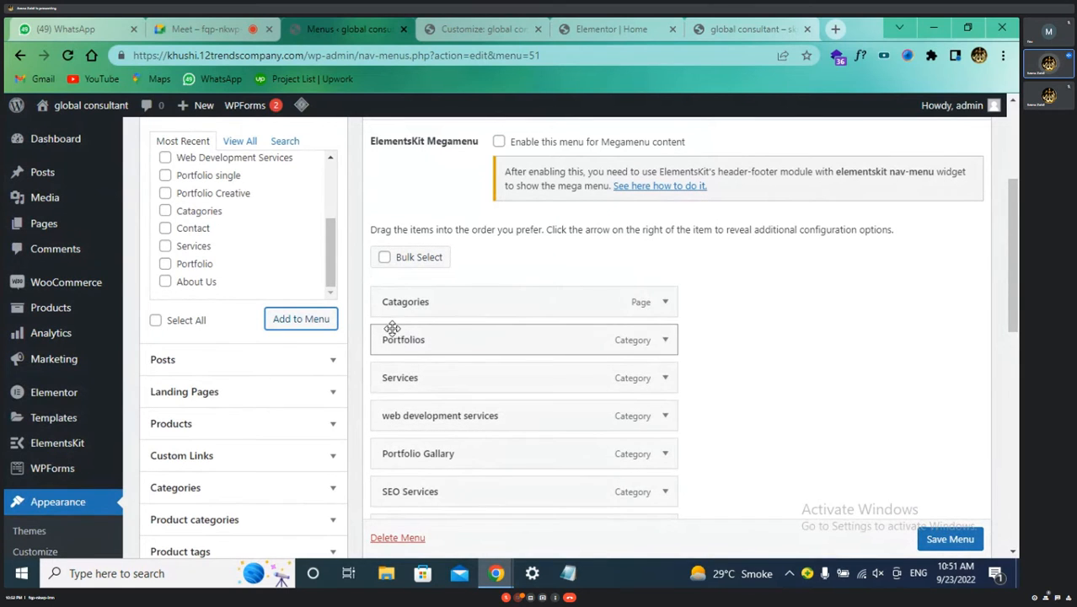
- Nest the category items below Catagories as sub items, with web development services and automation testing services at deeper levels under manual testing services
drag(392, 328, 576, 479)
scroll(577, 479, down, 2)
drag(549, 367, 620, 422)
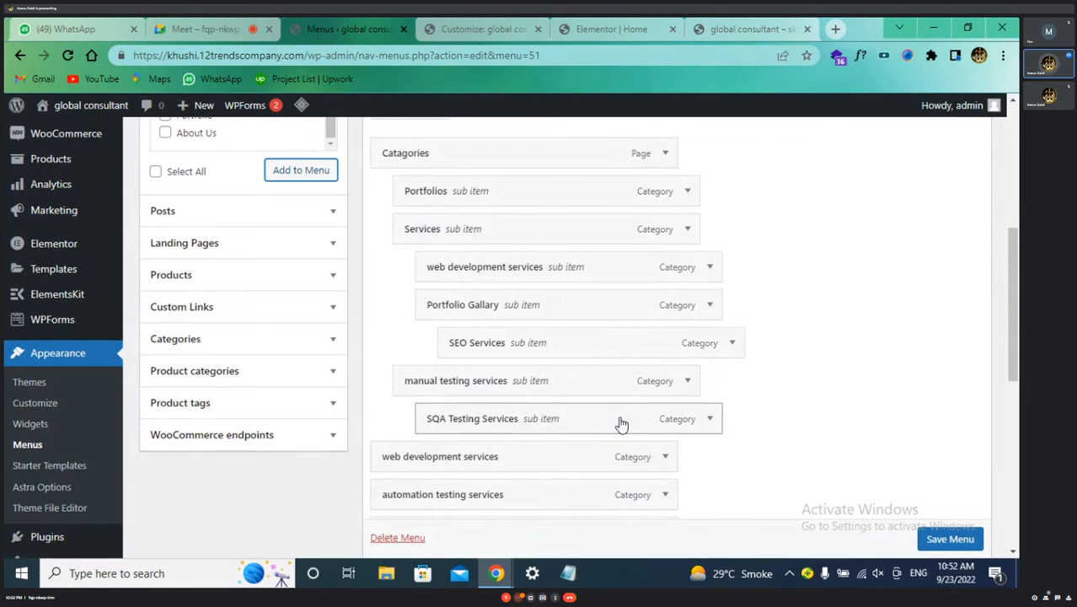
mouse_move(586, 456)
mouse_down()
mouse_move(572, 440)
mouse_move(589, 453)
mouse_up()
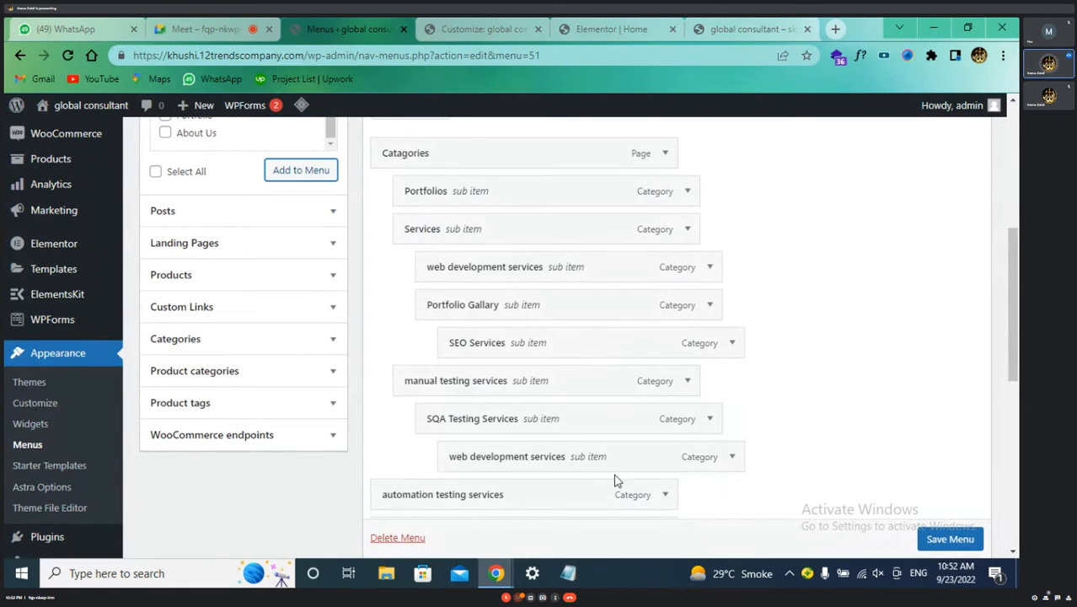
drag(608, 488, 659, 482)
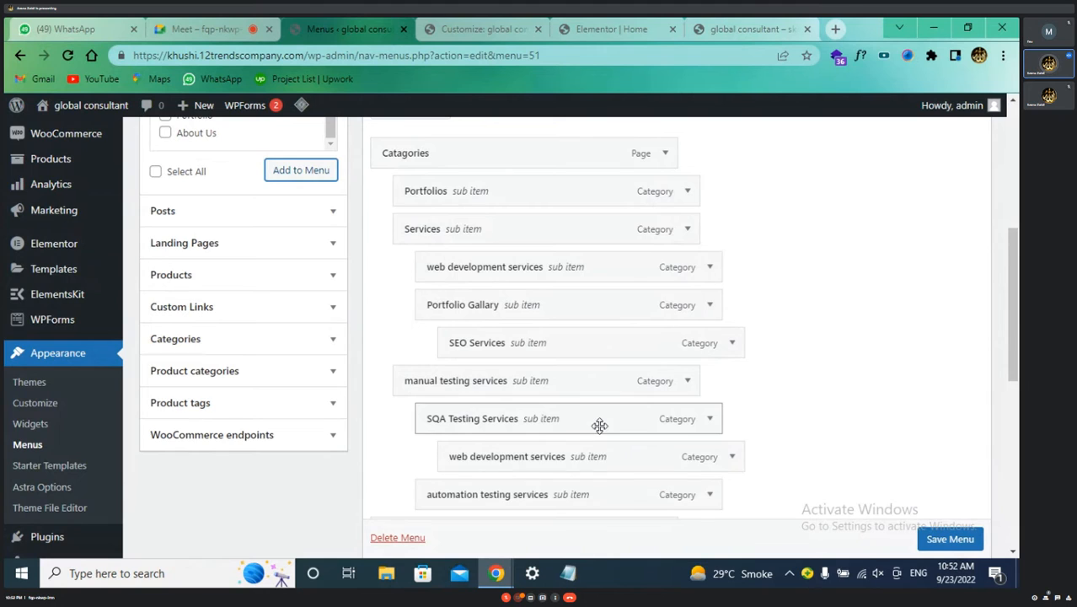
- Assign the categories menu to the Footer Menu display location and save the menu
scroll(598, 417, up, 4)
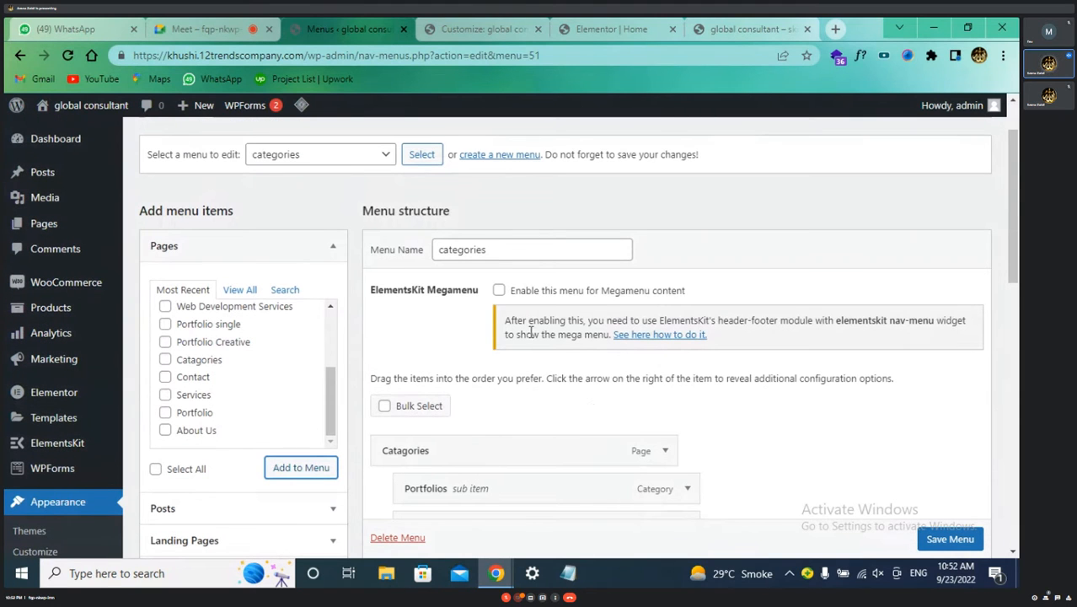
scroll(530, 331, down, 10)
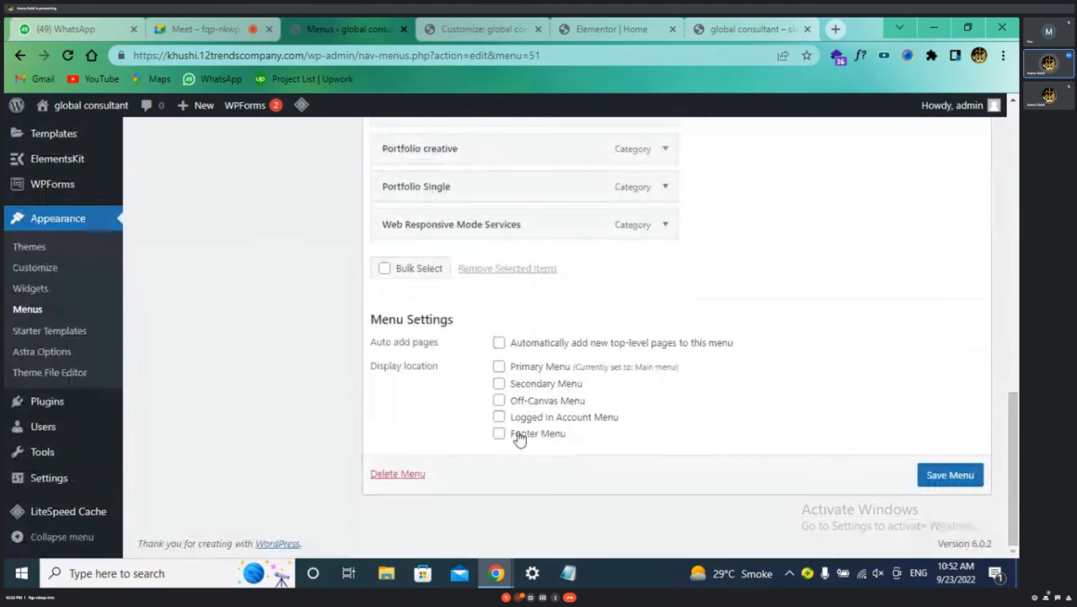
click(935, 476)
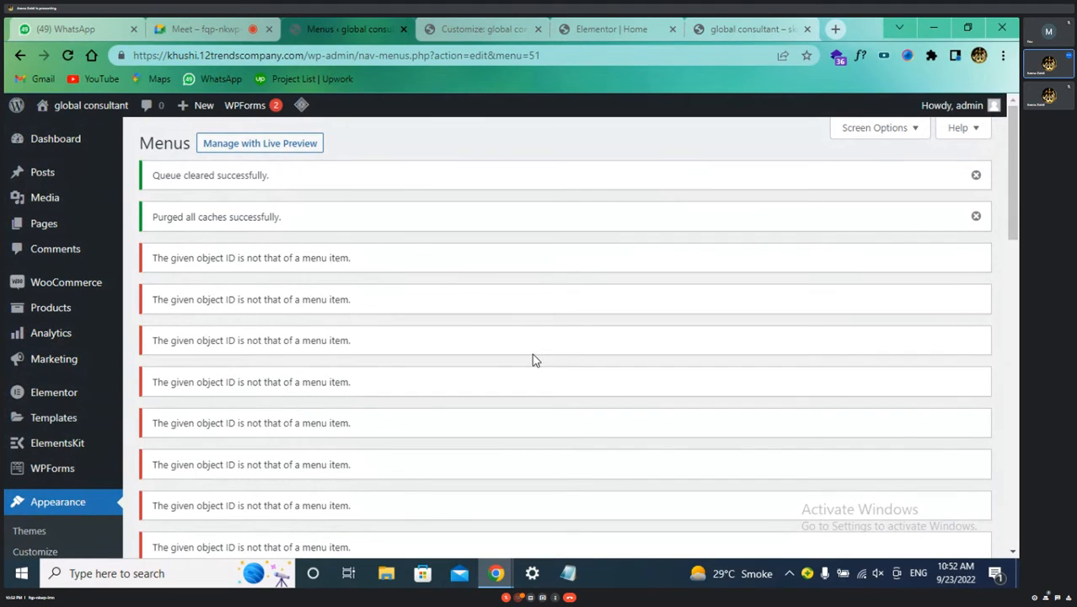
- Review the saved categories menu structure and check the footer of the reloaded live home page
scroll(533, 360, down, 15)
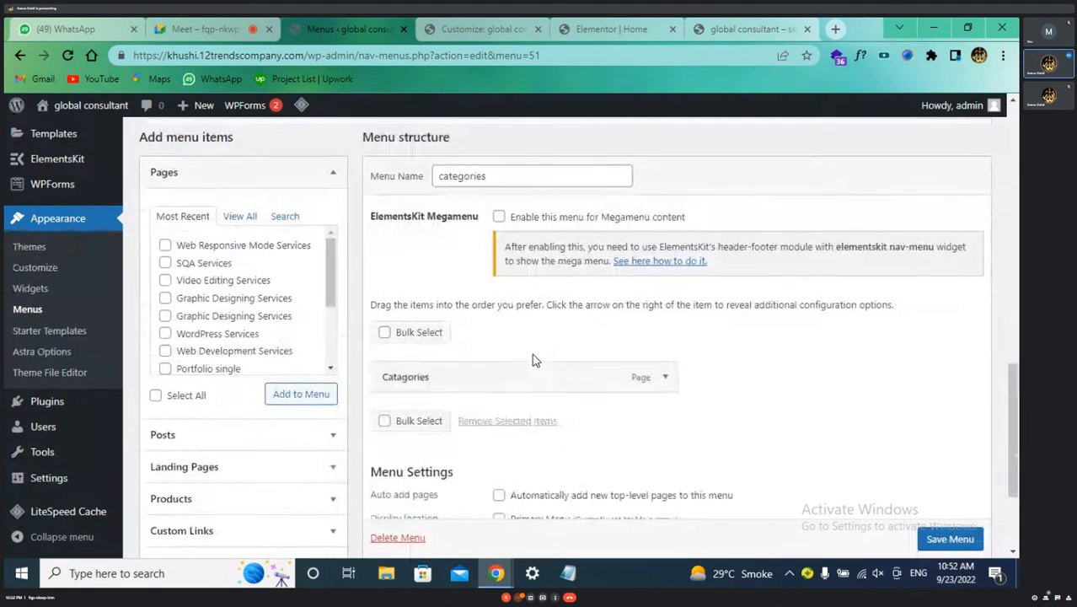
scroll(532, 360, down, 2)
scroll(533, 360, up, 5)
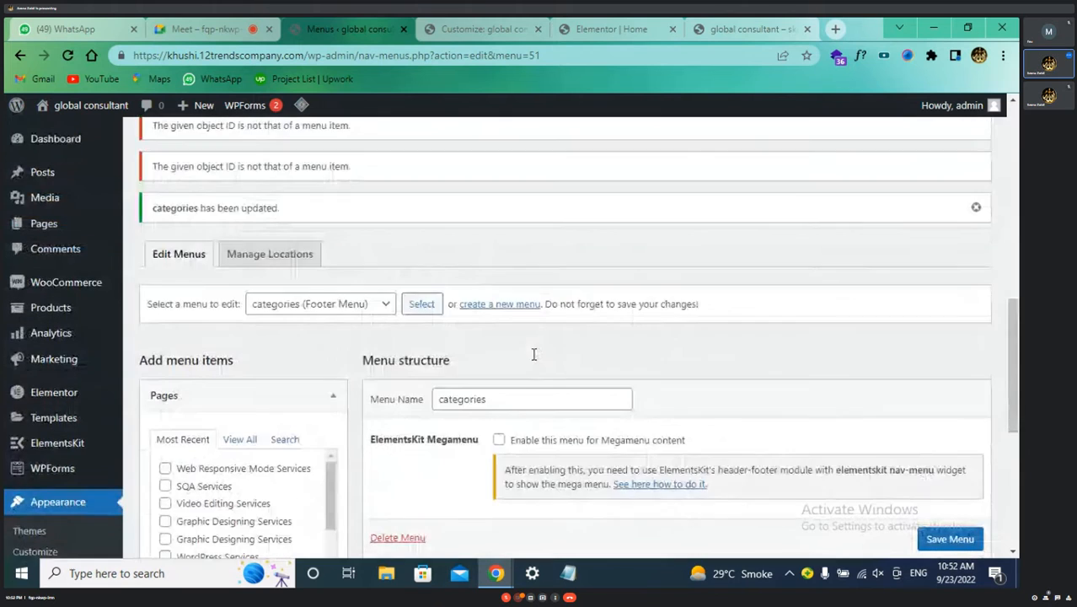
scroll(533, 360, down, 1)
scroll(532, 358, down, 1)
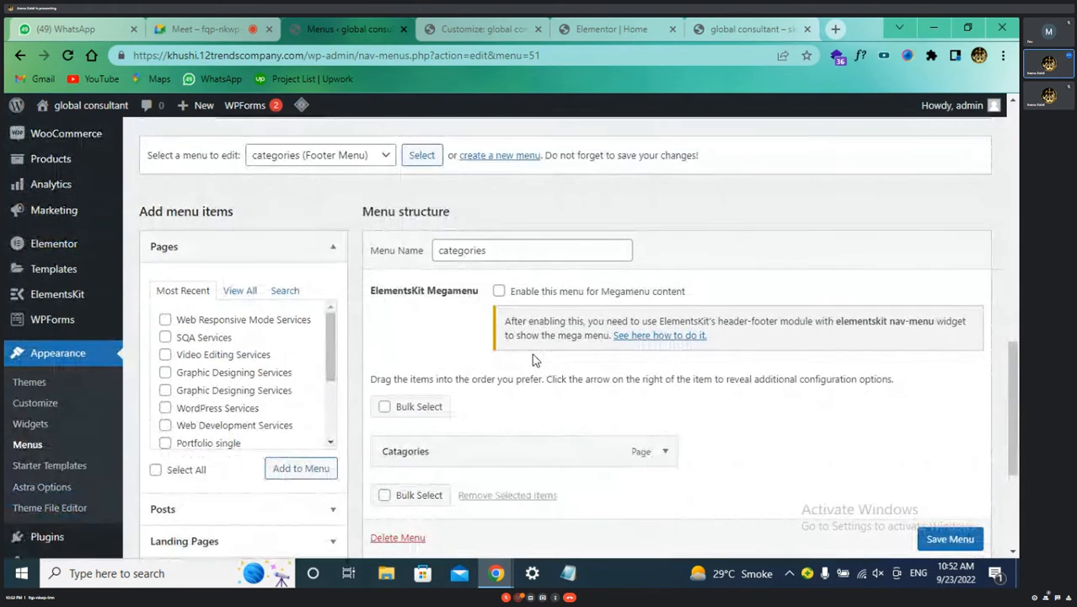
click(735, 26)
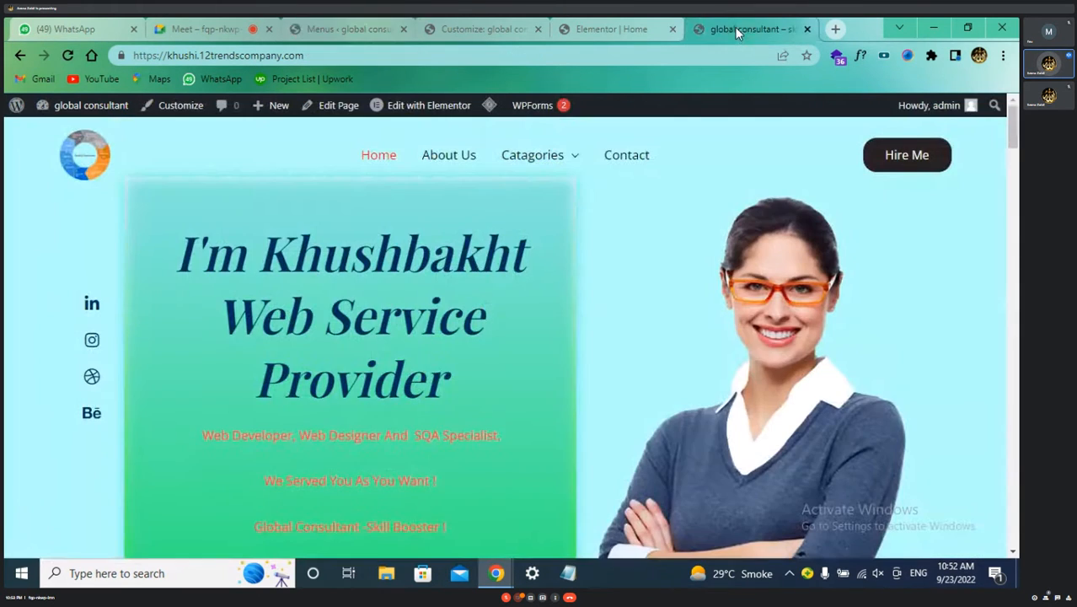
click(68, 55)
scroll(612, 253, down, 20)
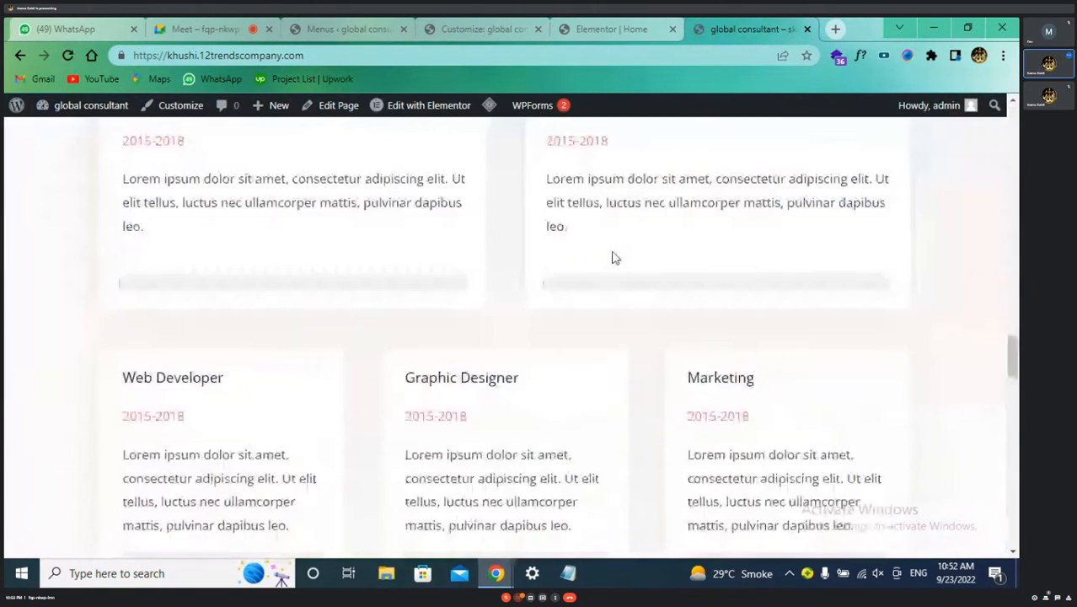
scroll(613, 258, down, 10)
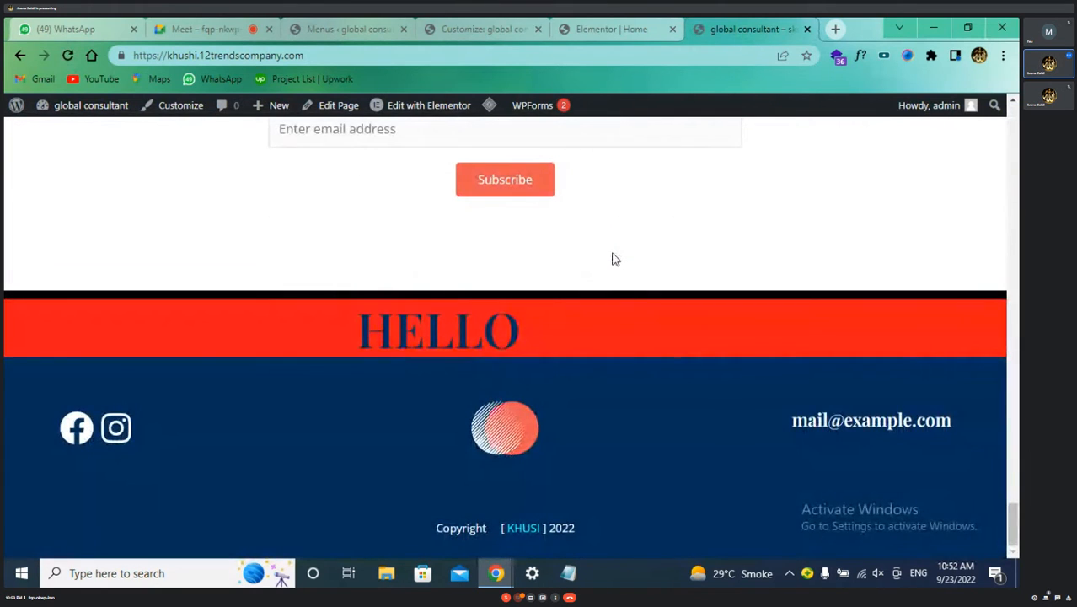
scroll(590, 236, up, 4)
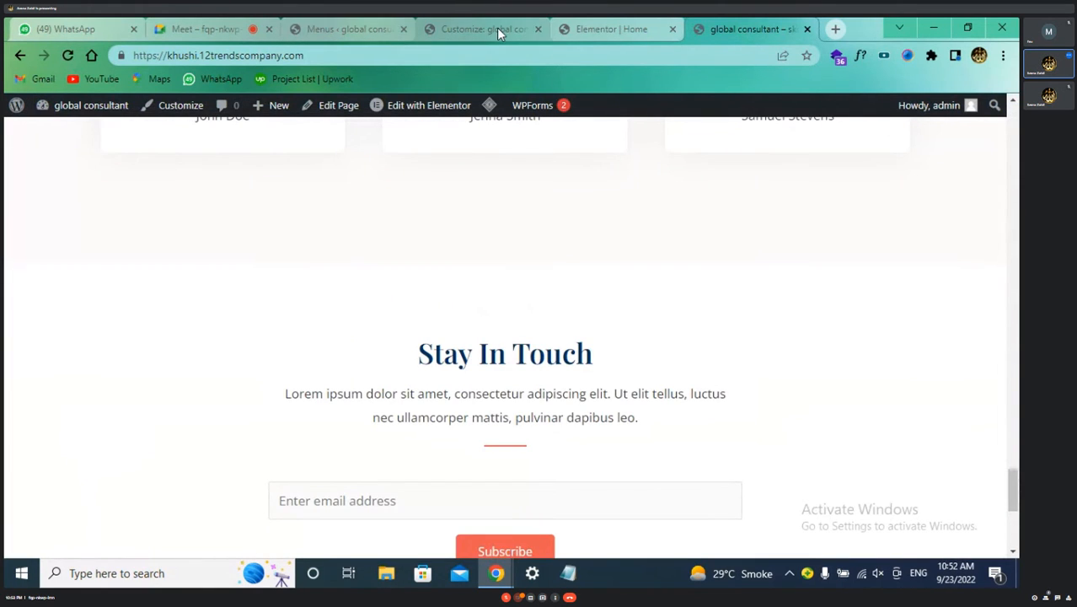
- Return to the Customizer tab, reload it discarding the unsaved changes, and bring the page's footer into the preview
click(496, 29)
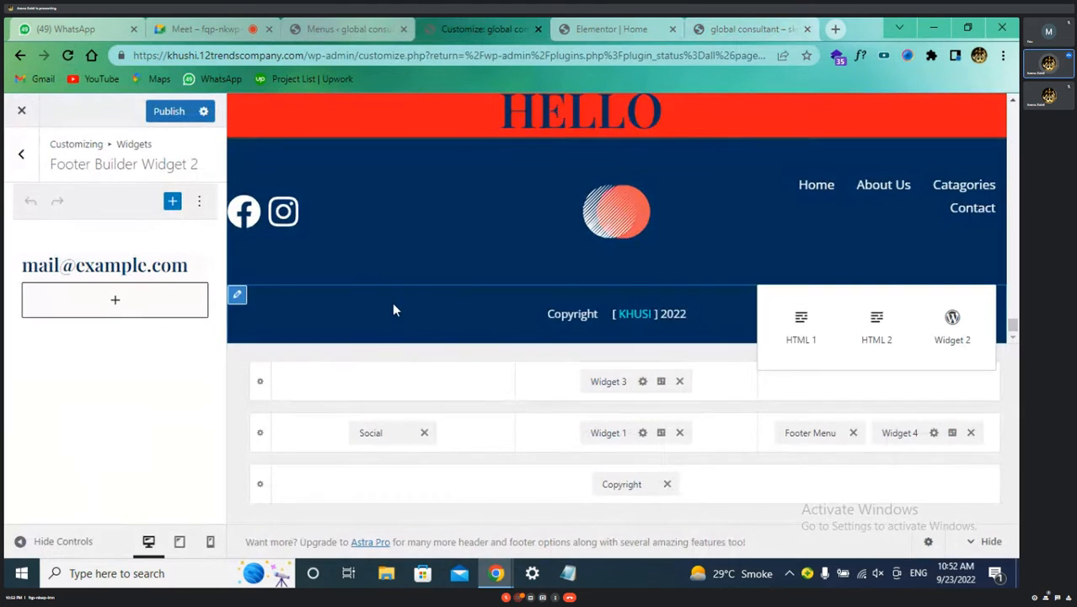
click(811, 434)
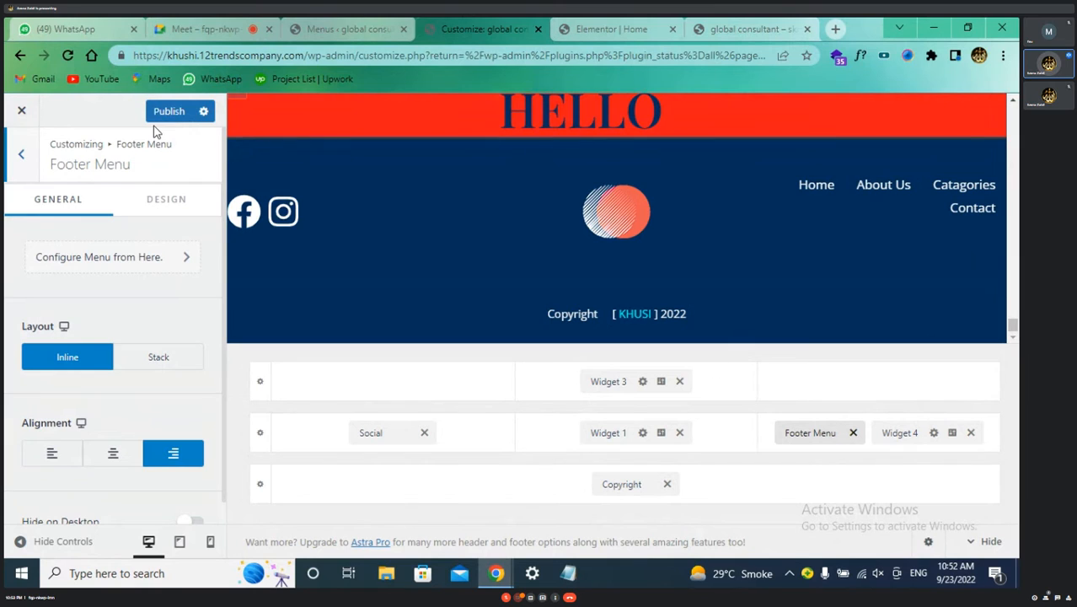
click(67, 57)
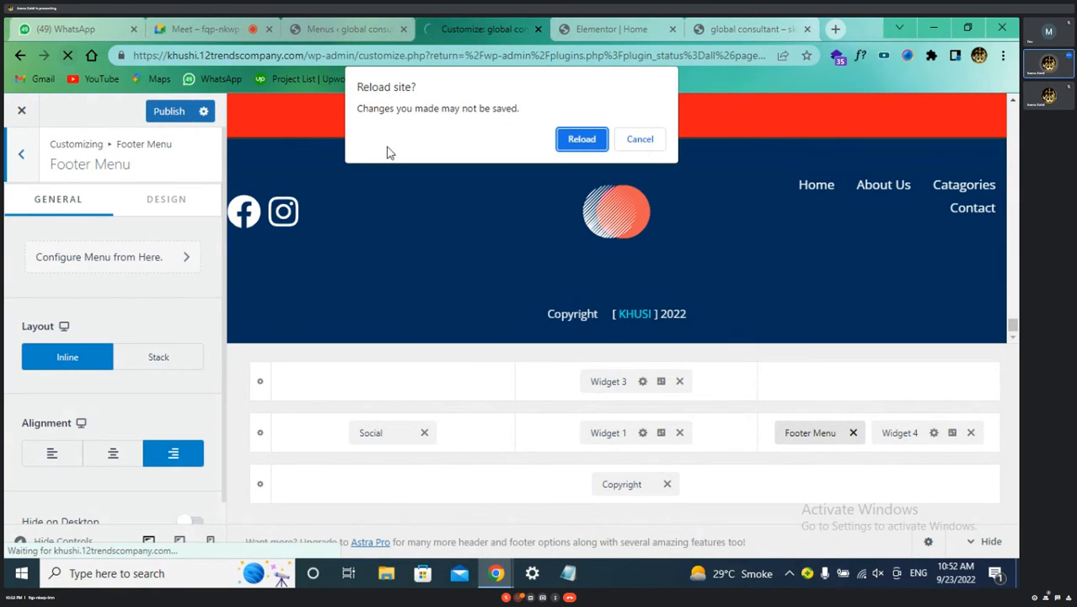
click(578, 141)
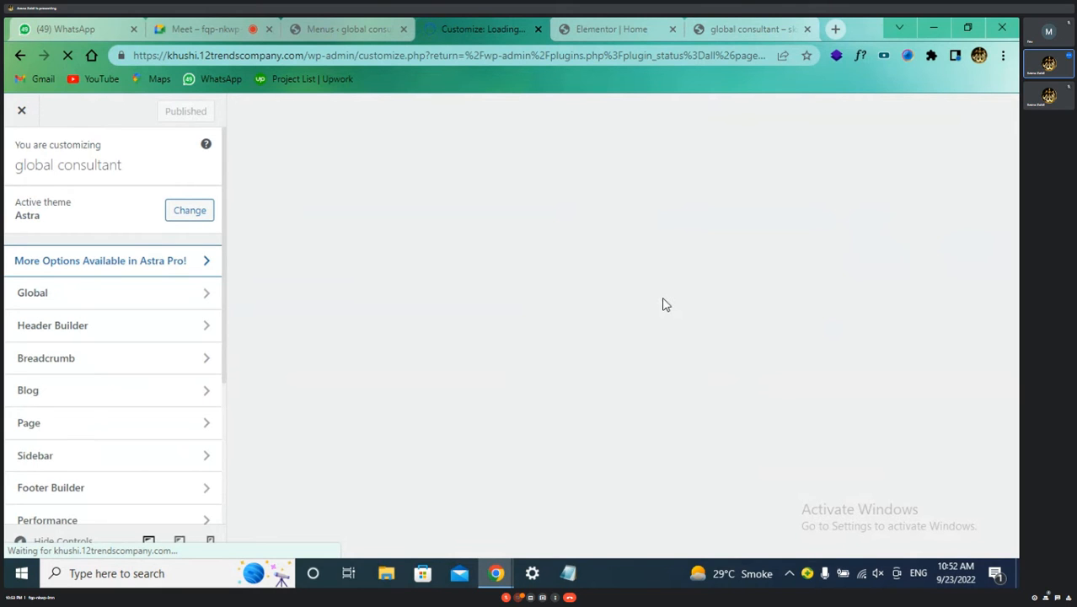
scroll(735, 329, down, 15)
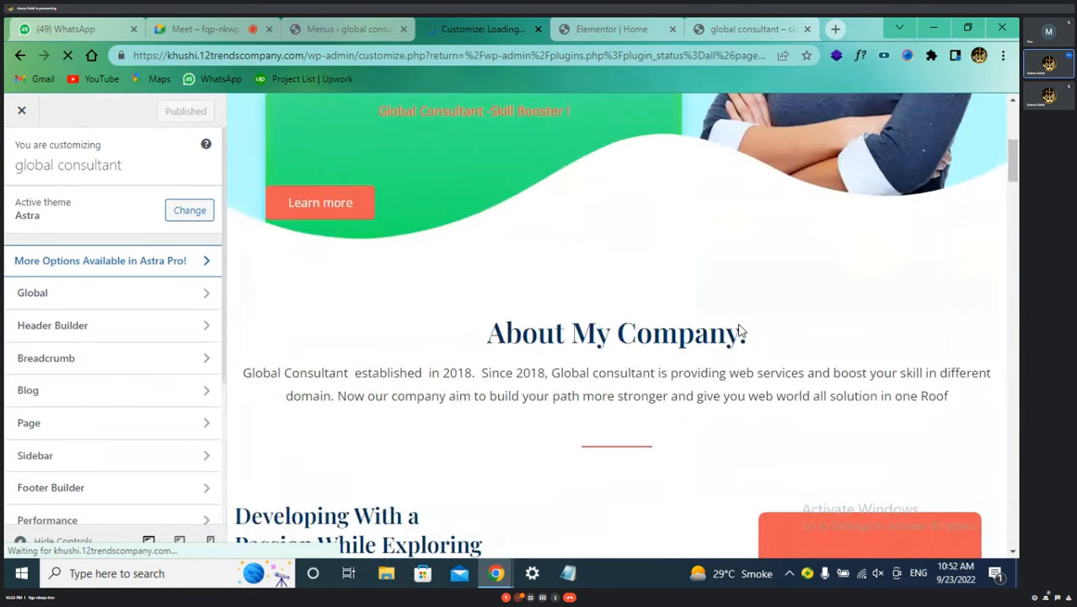
scroll(743, 348, down, 15)
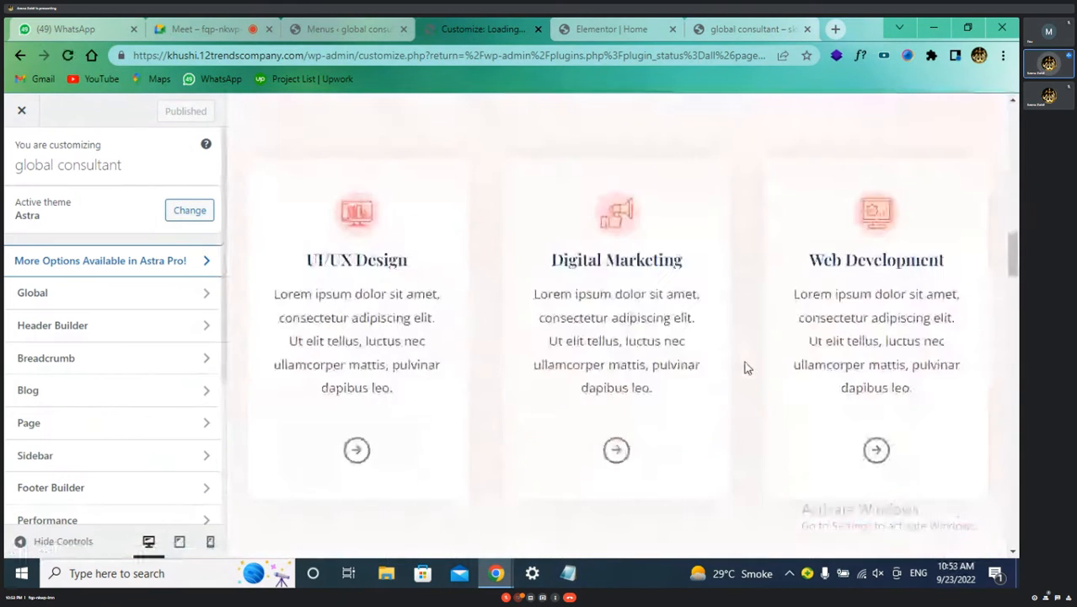
scroll(745, 363, down, 10)
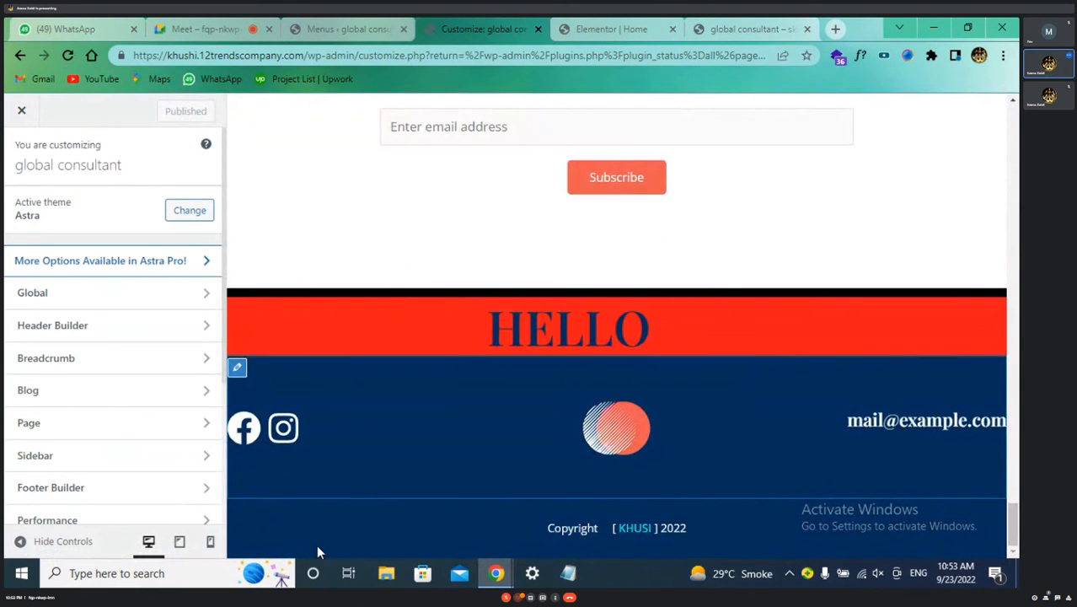
- Open the Footer Builder and add the Footer Menu component beside Widget 2 in the middle footer row
scroll(118, 388, down, 3)
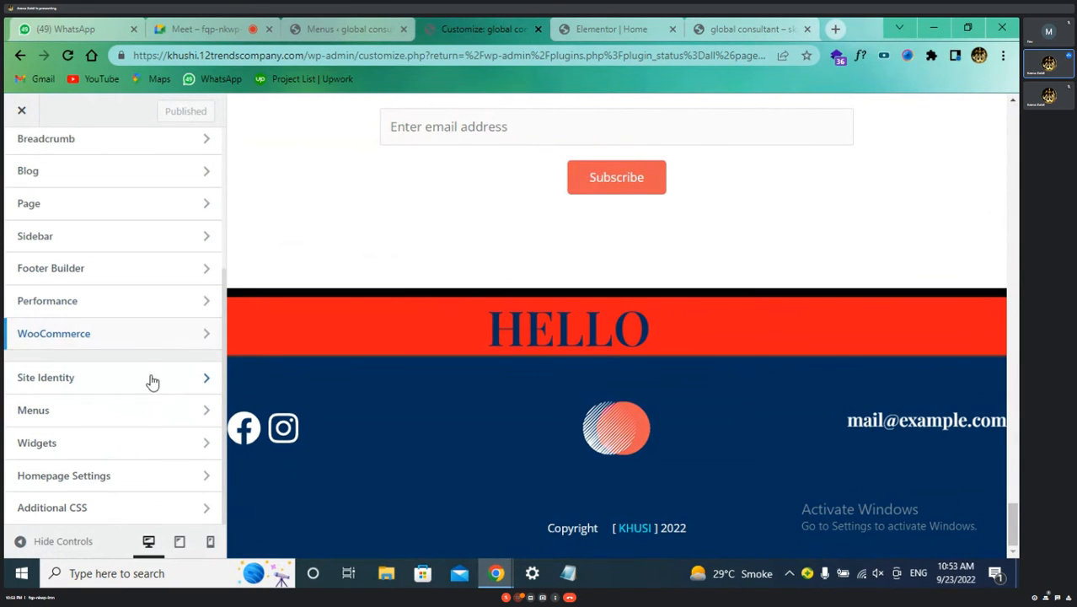
scroll(149, 253, up, 2)
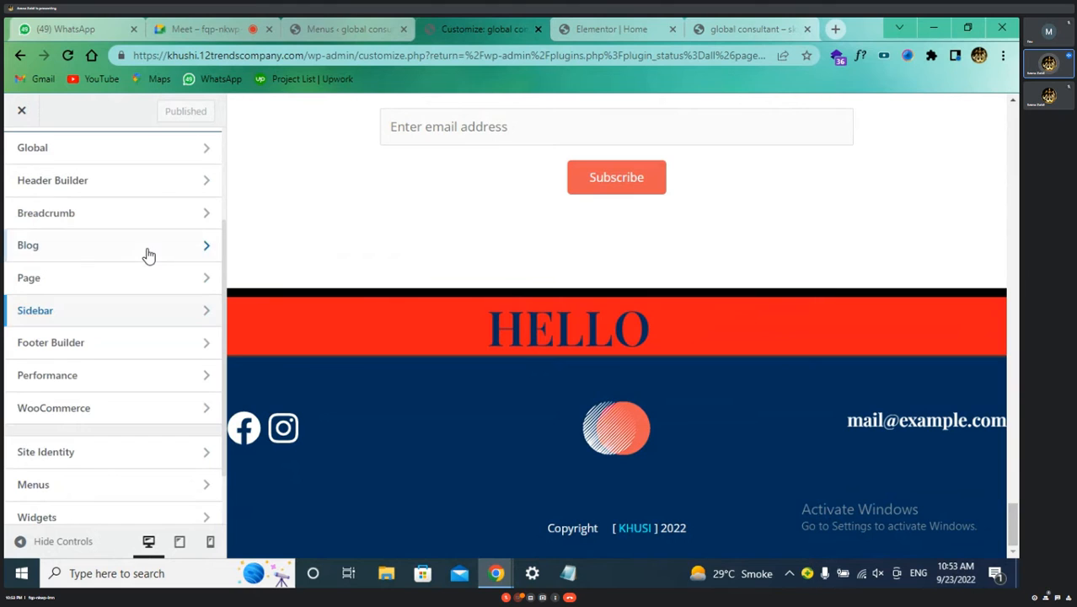
scroll(146, 257, up, 1)
scroll(169, 333, down, 1)
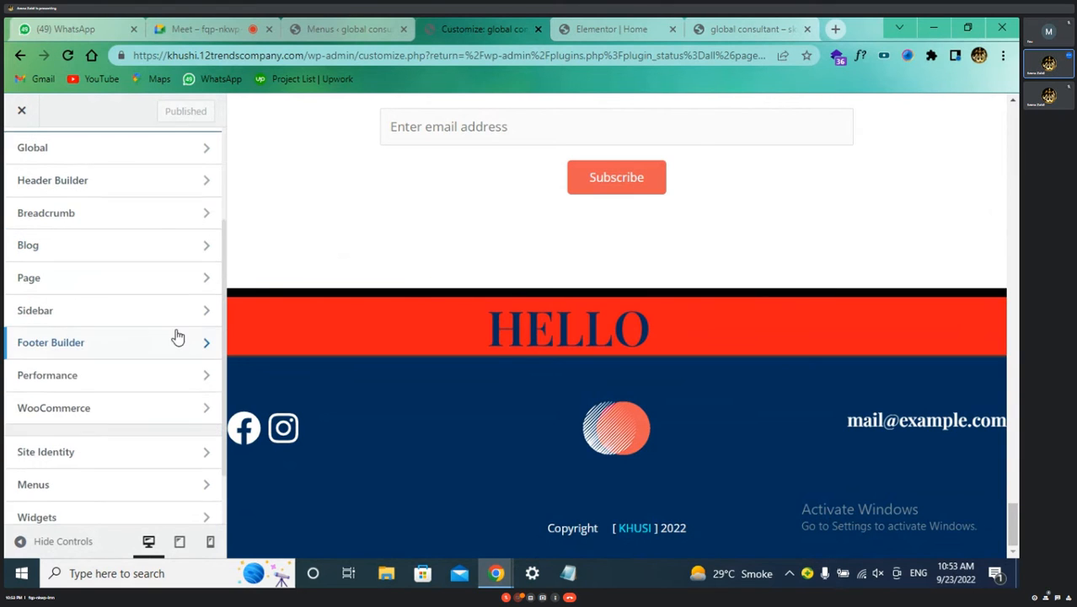
click(202, 348)
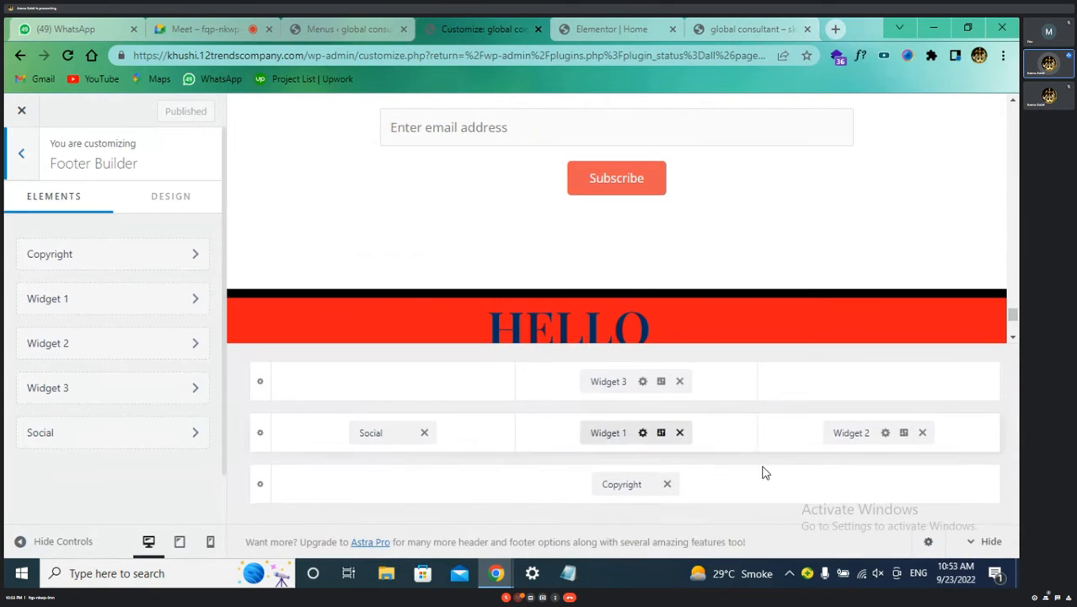
click(797, 436)
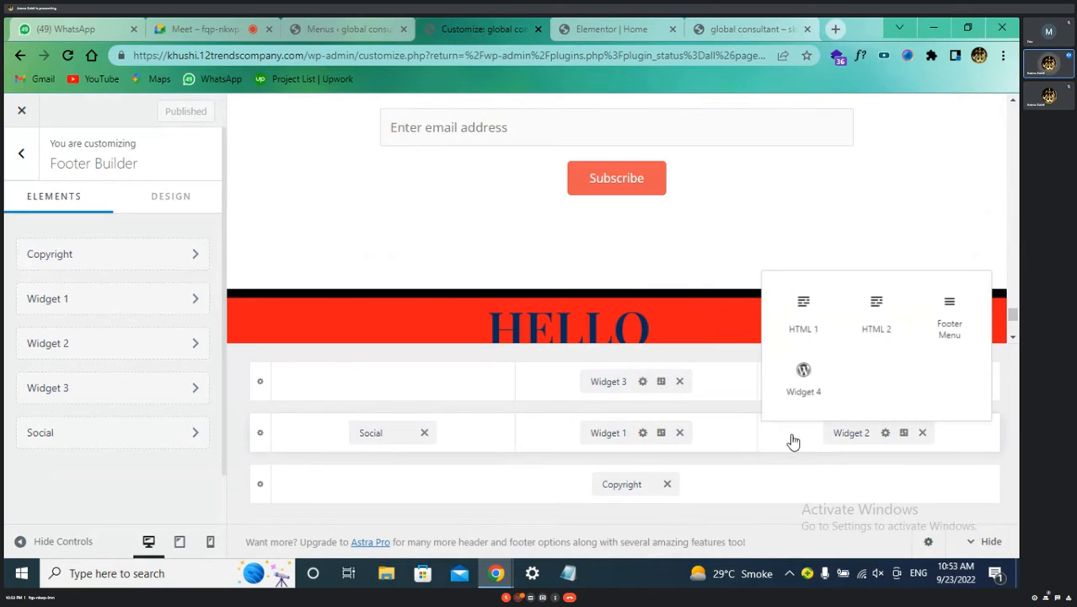
click(951, 313)
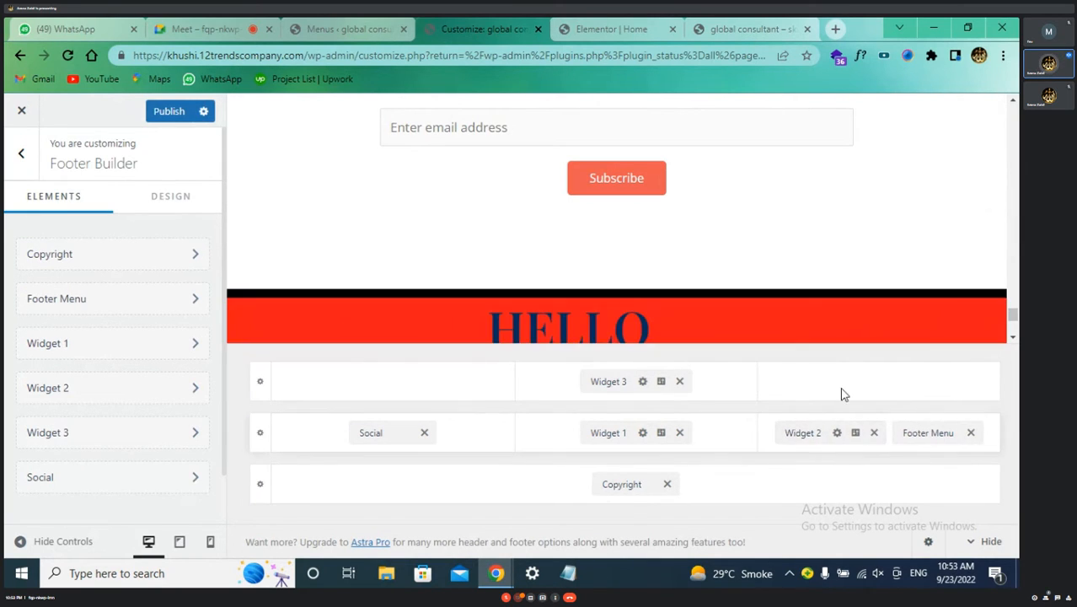
scroll(838, 269, down, 3)
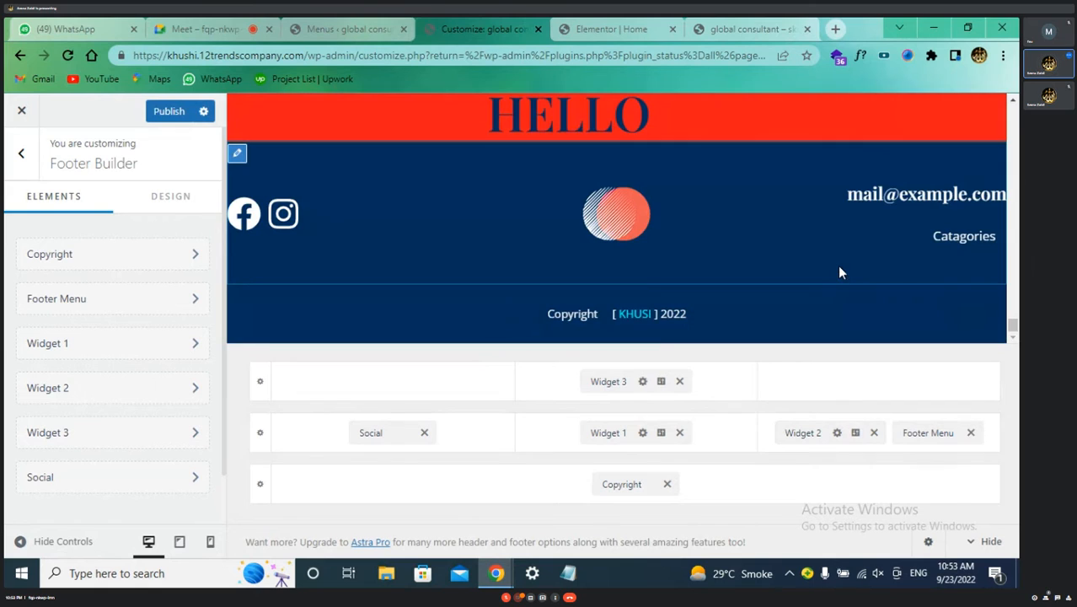
- Follow the footer's Catagories link in the preview and look over the page it leads to
click(965, 239)
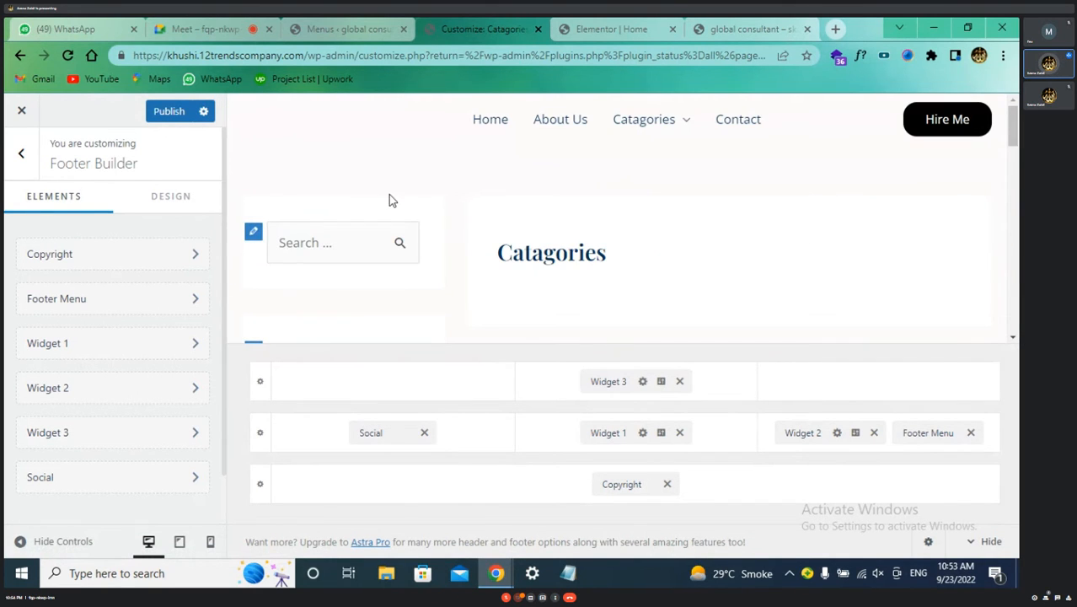
scroll(512, 217, down, 3)
scroll(512, 216, up, 3)
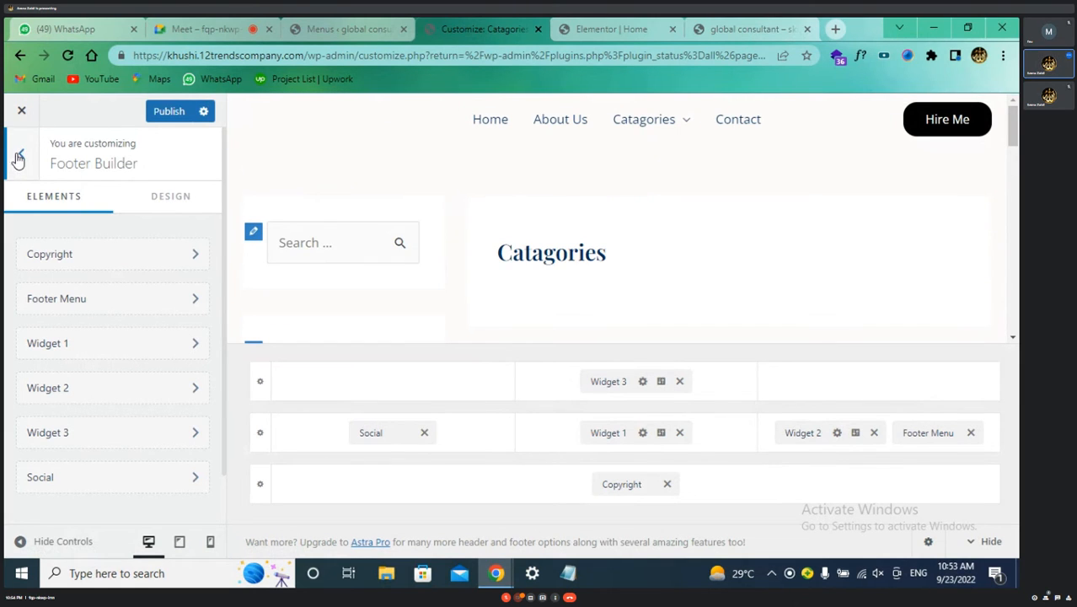
scroll(507, 173, down, 2)
scroll(507, 166, up, 2)
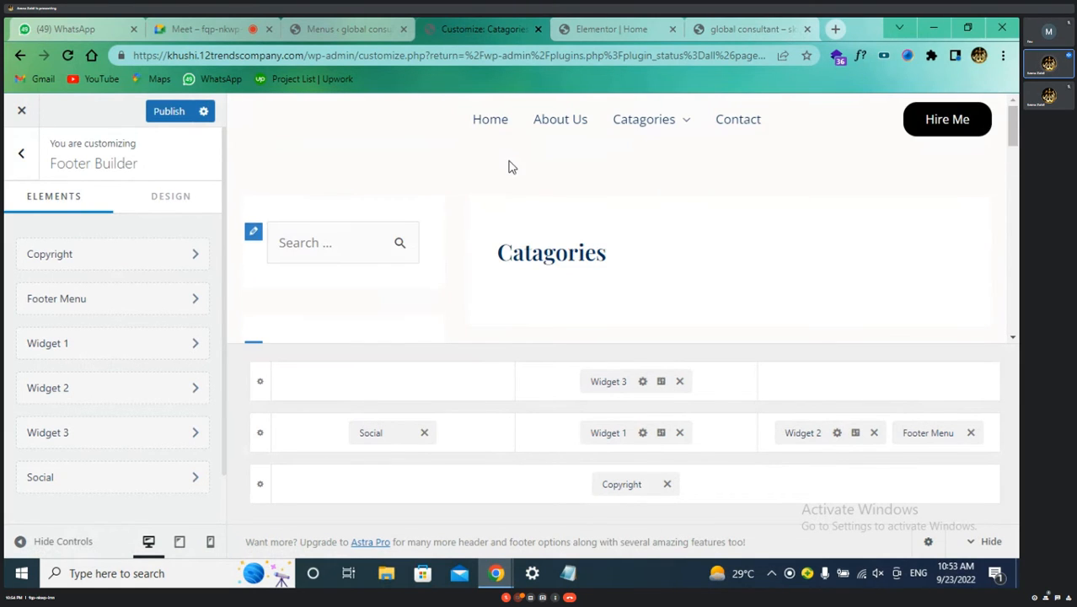
- Return the preview to the Home page and remove Widget 2 from the footer column it shares with Footer Menu
click(489, 122)
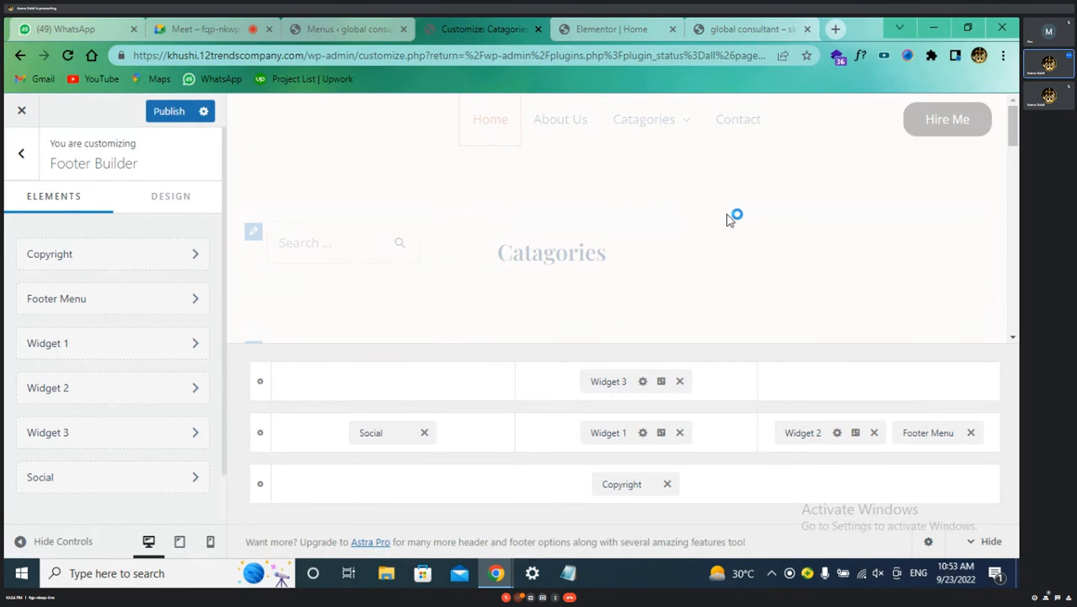
scroll(729, 223, down, 20)
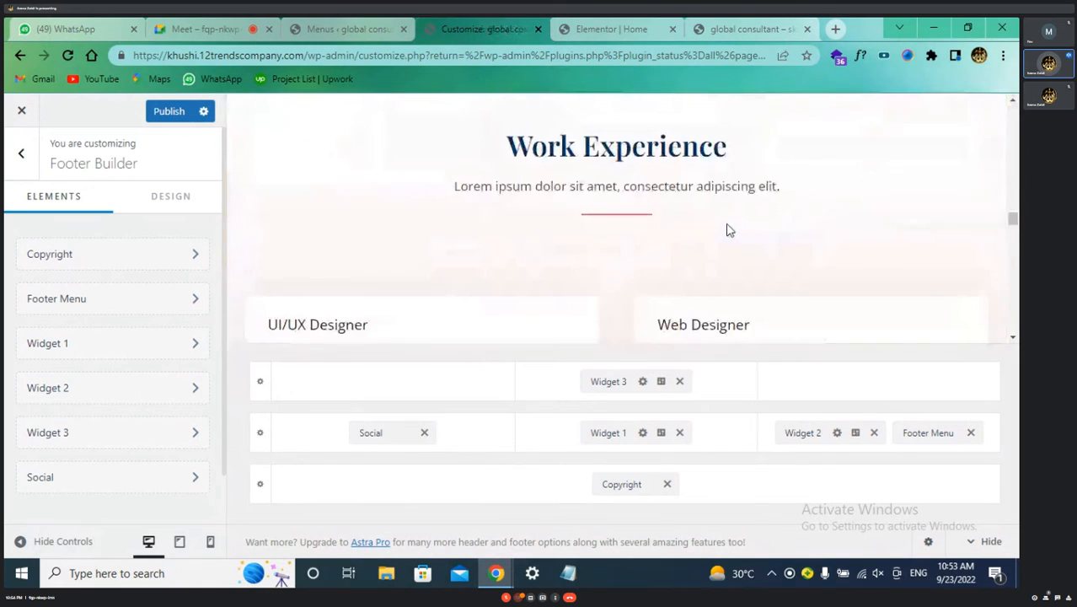
scroll(727, 226, down, 1)
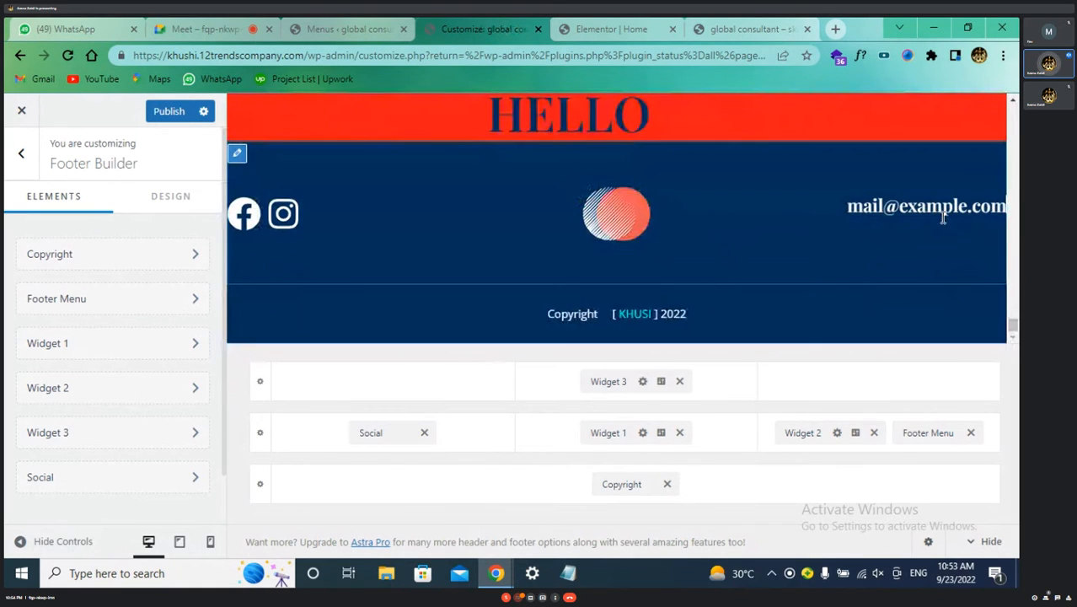
click(802, 433)
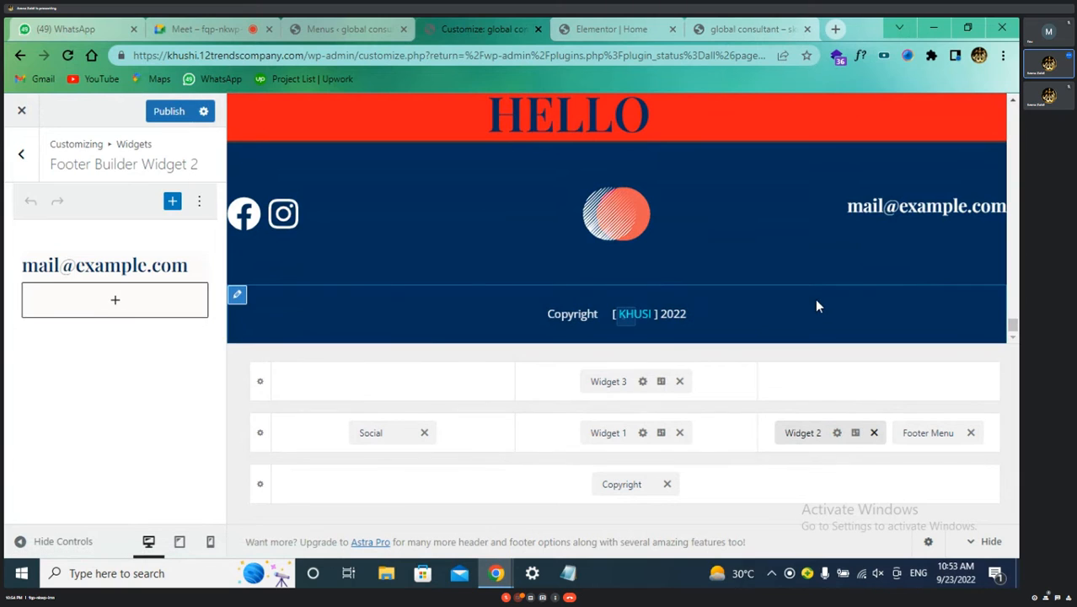
click(873, 434)
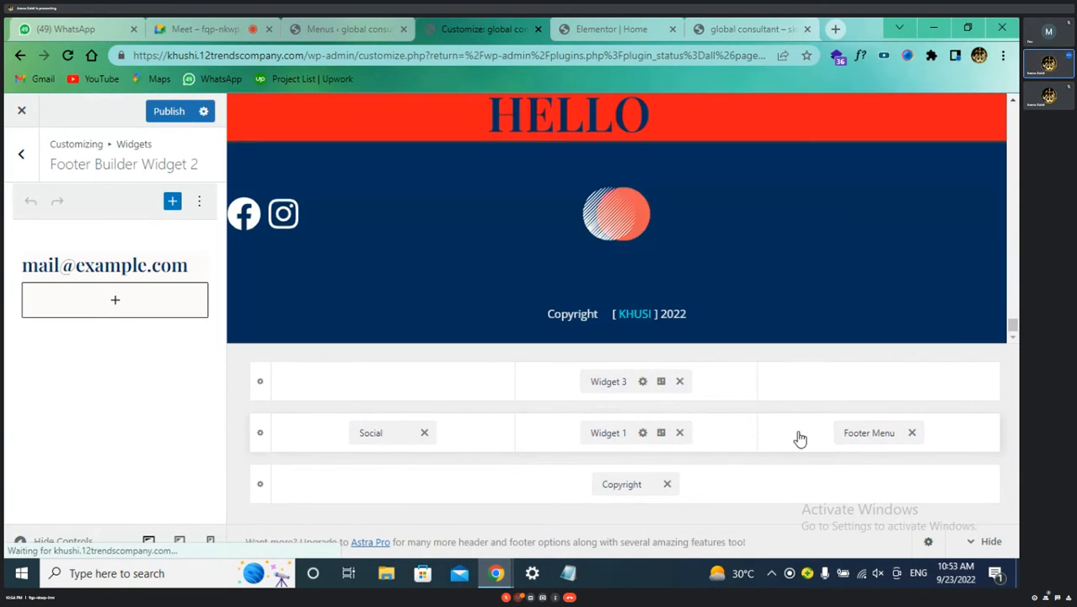
- Try the HTML 2 component beside Footer Menu in the middle footer row and remove it again
click(798, 437)
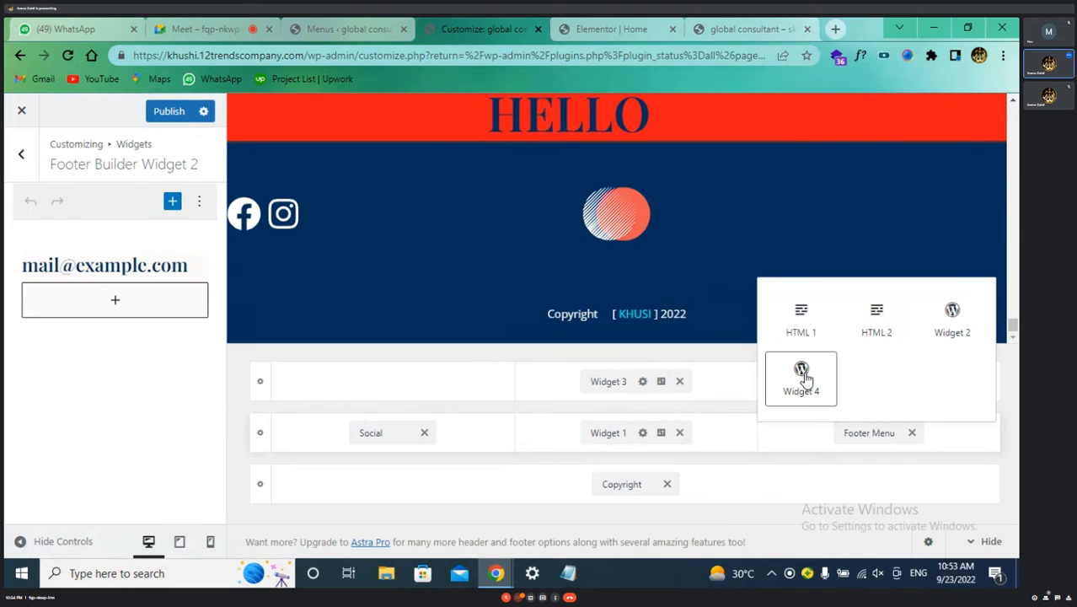
click(808, 449)
click(891, 482)
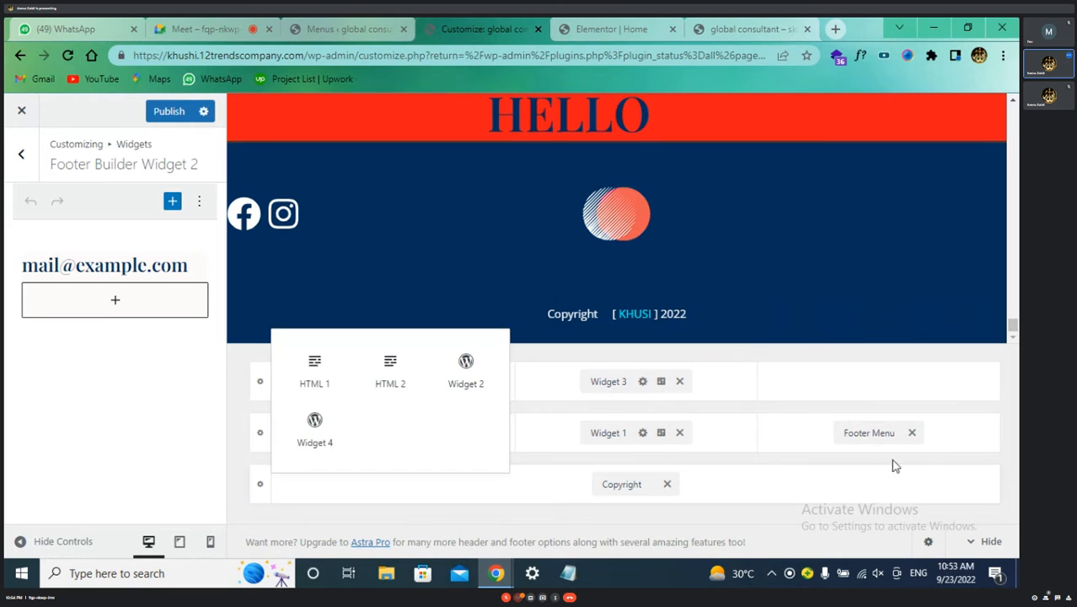
click(868, 434)
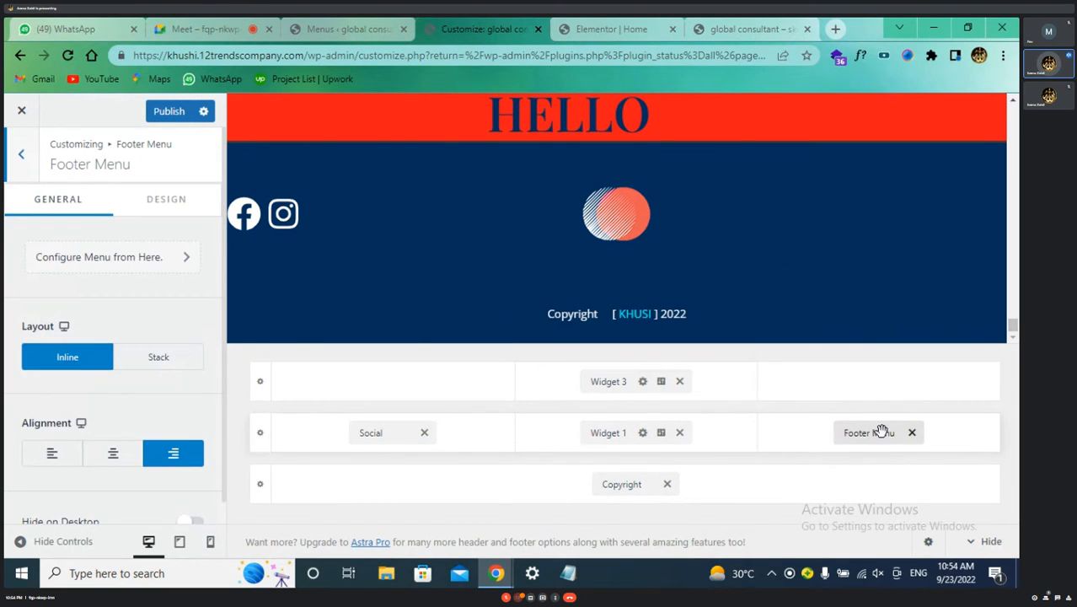
click(956, 439)
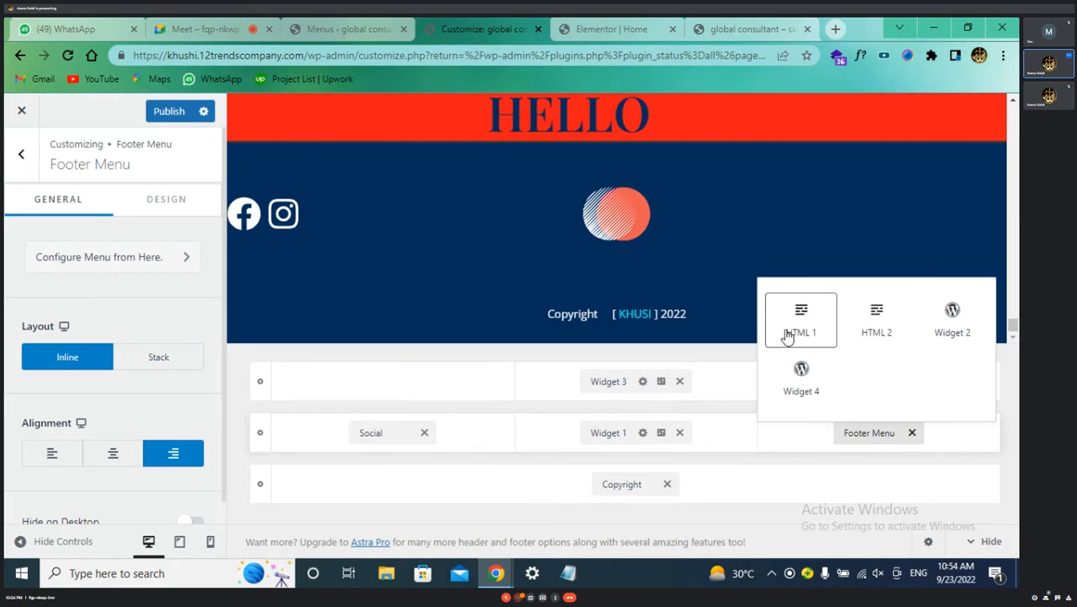
click(867, 337)
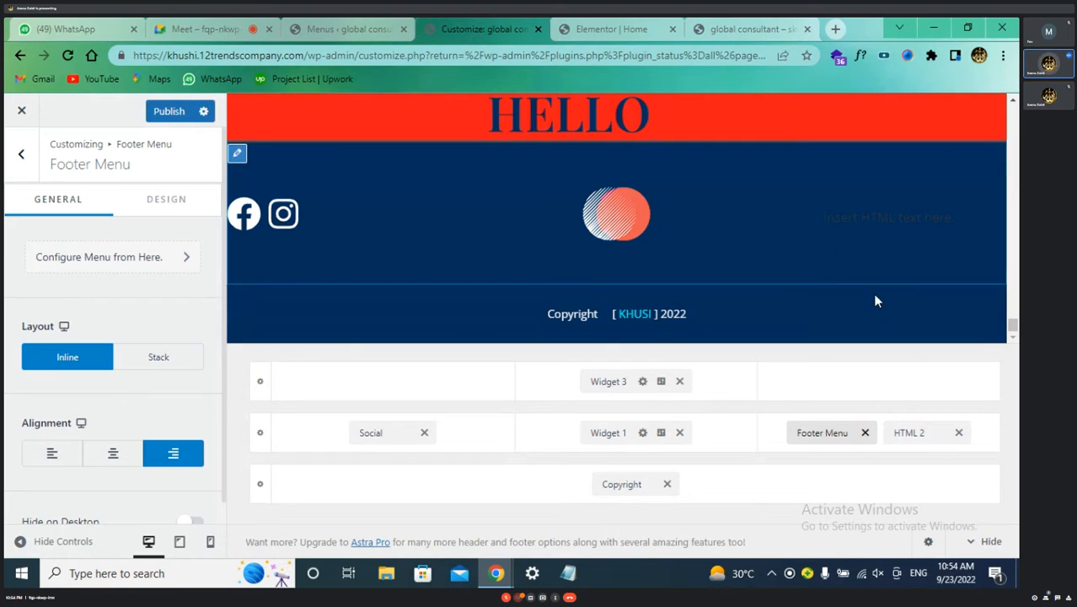
click(959, 433)
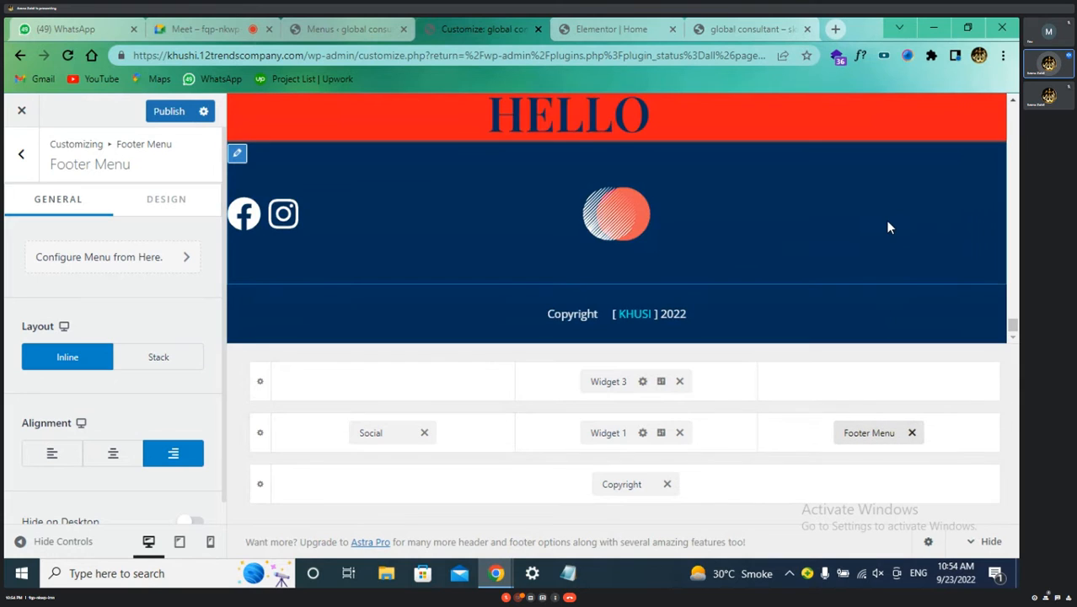
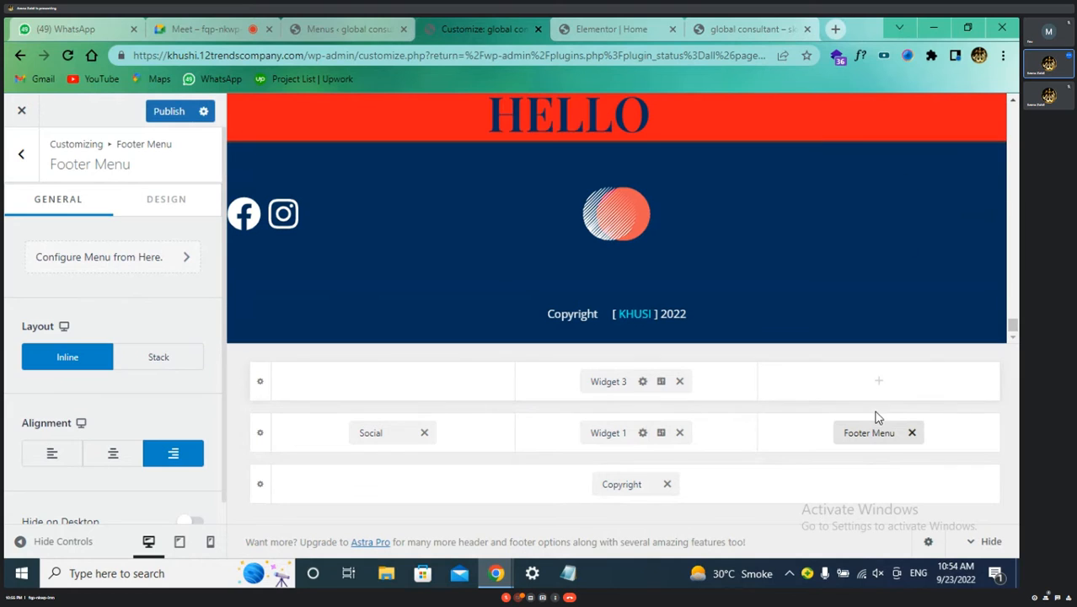
- Switch the Footer Menu layout to Stack and back to Inline, and publish the footer changes
click(865, 437)
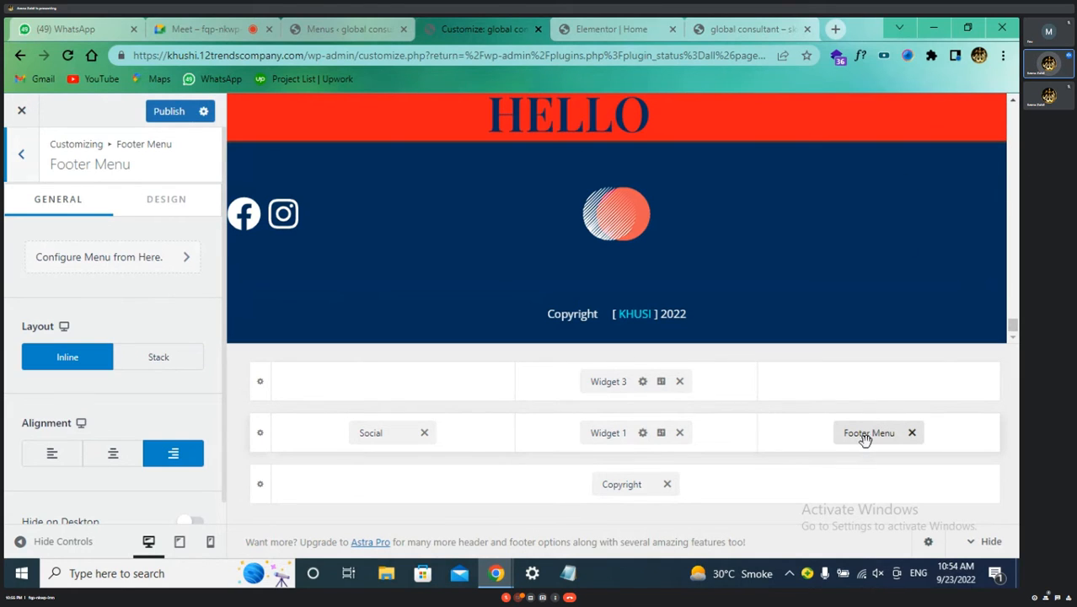
click(181, 360)
click(87, 362)
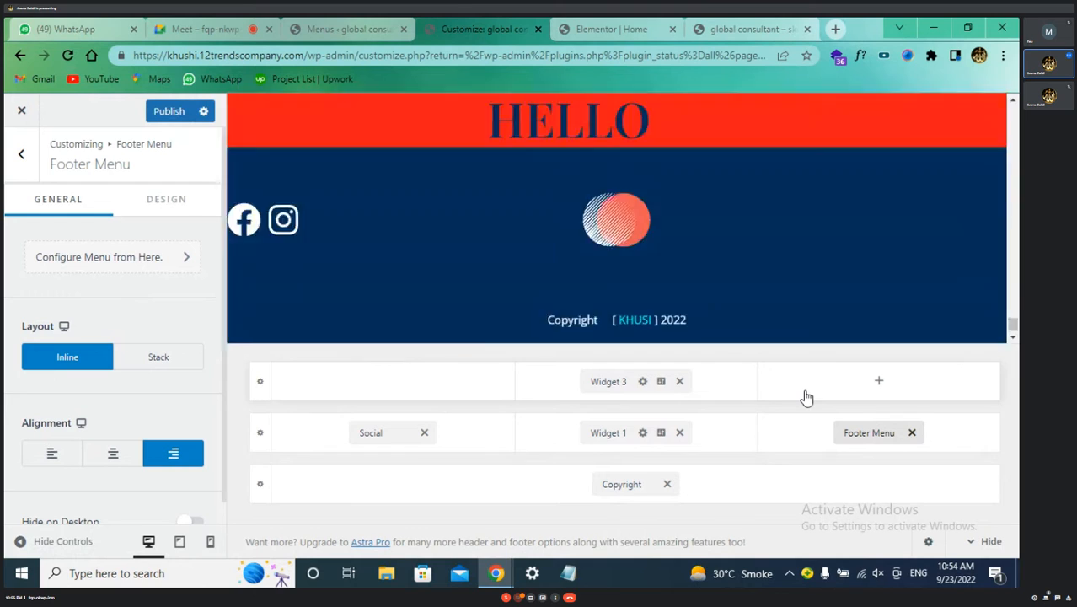
scroll(822, 246, down, 3)
scroll(822, 246, down, 2)
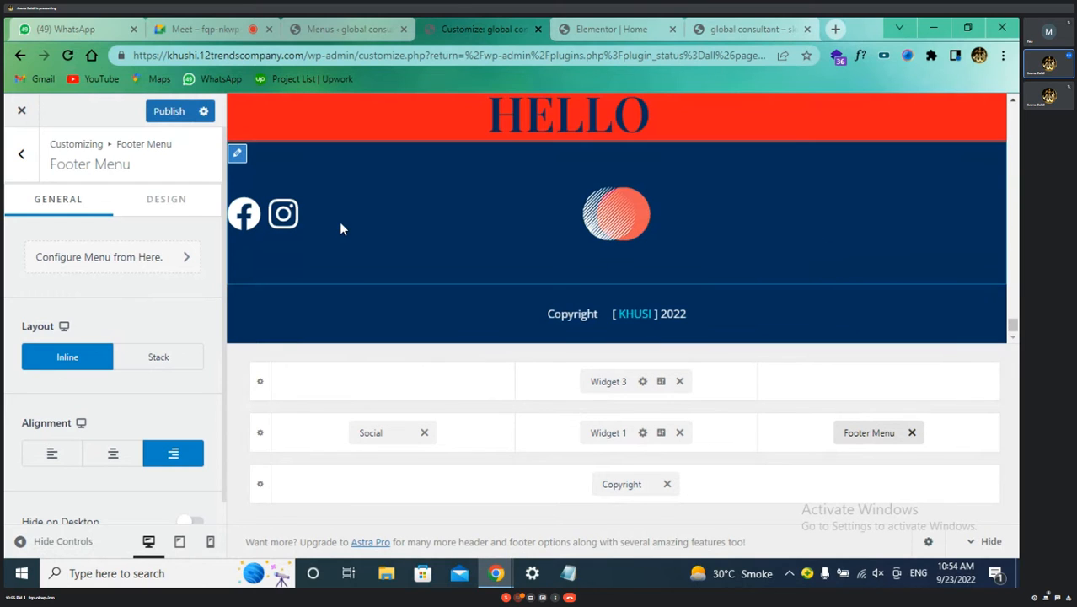
click(167, 118)
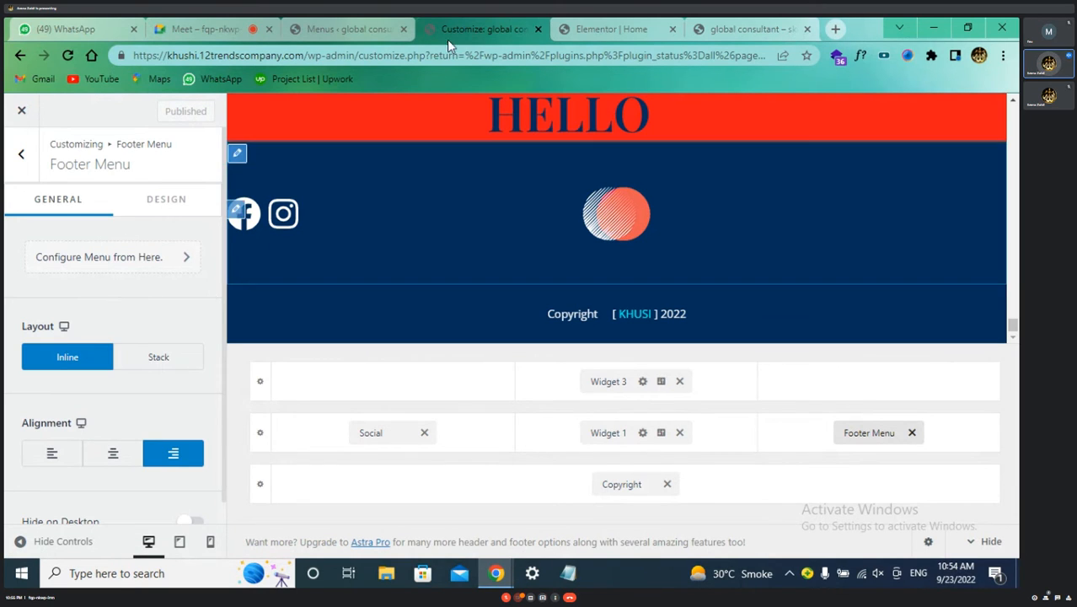
- Reload the live home page and check its footer
click(740, 21)
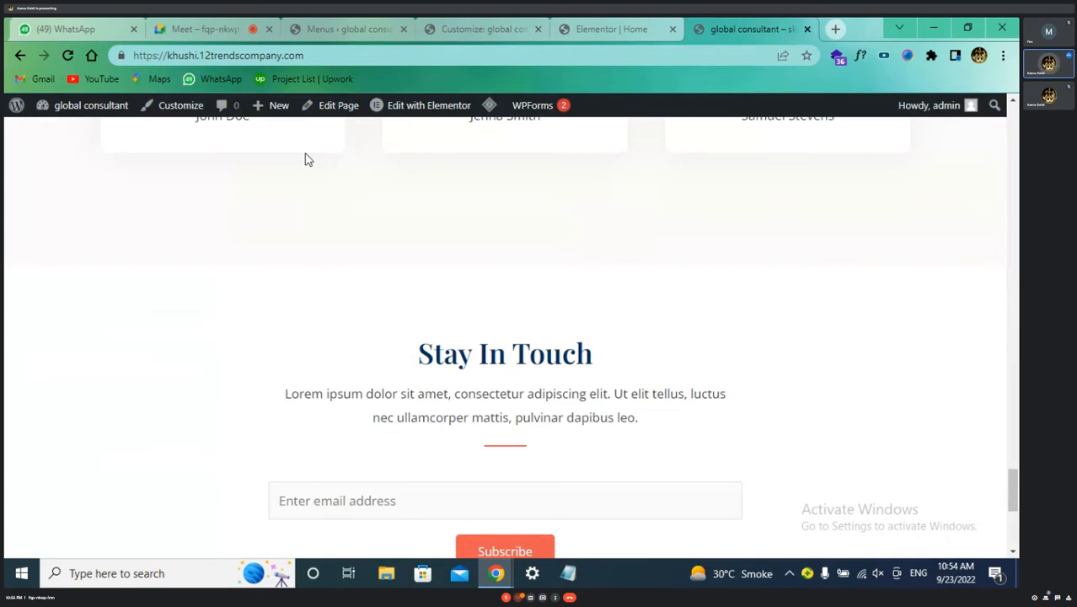
scroll(317, 184, down, 1)
scroll(317, 184, up, 2)
scroll(317, 183, down, 5)
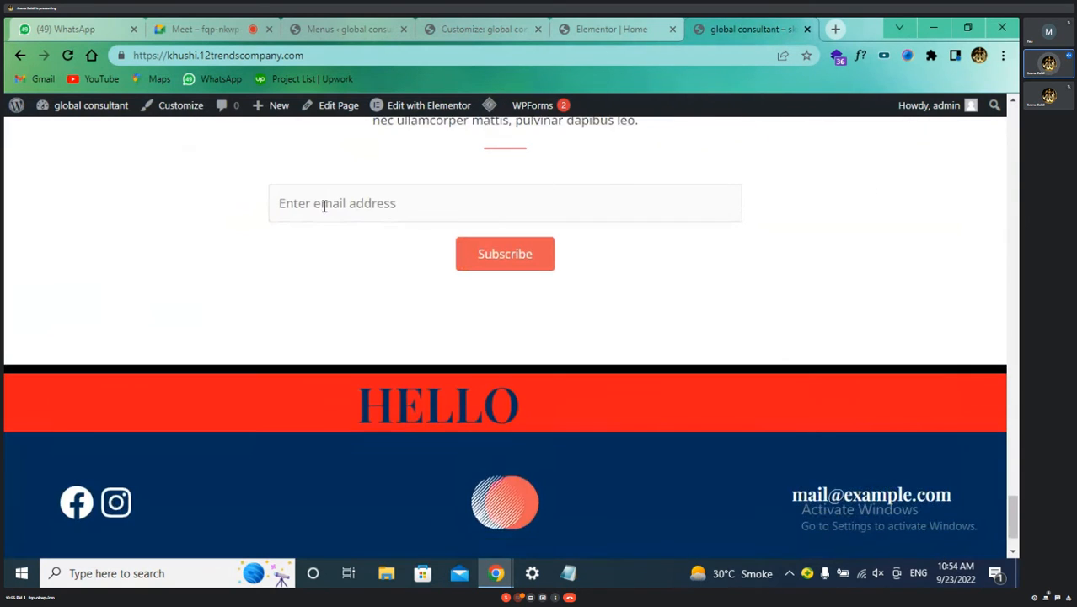
click(68, 57)
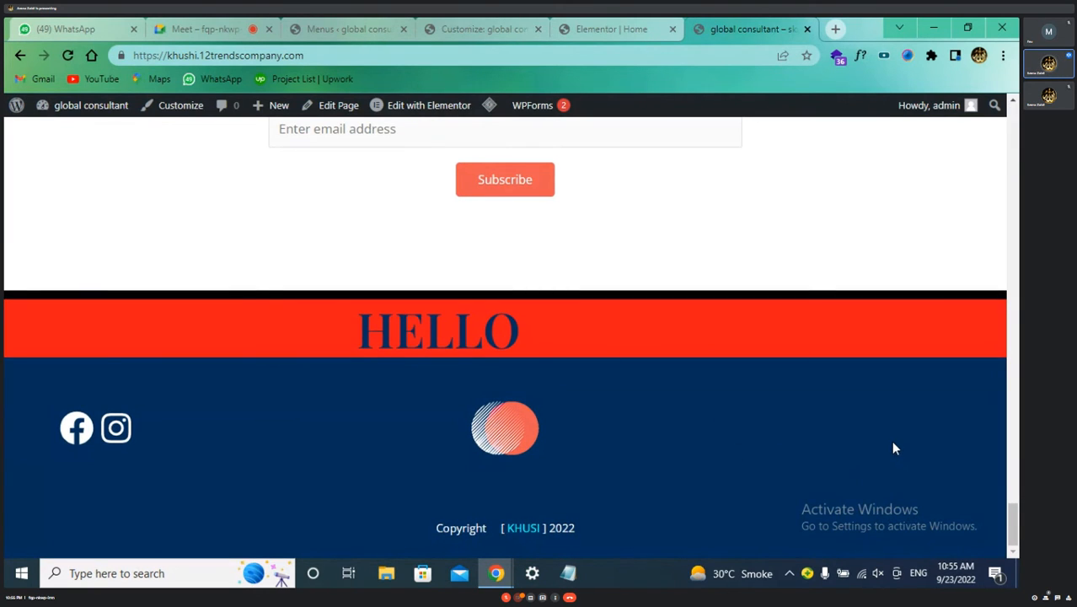
- Check the items and display location of the categories menu on the Menus page
click(350, 23)
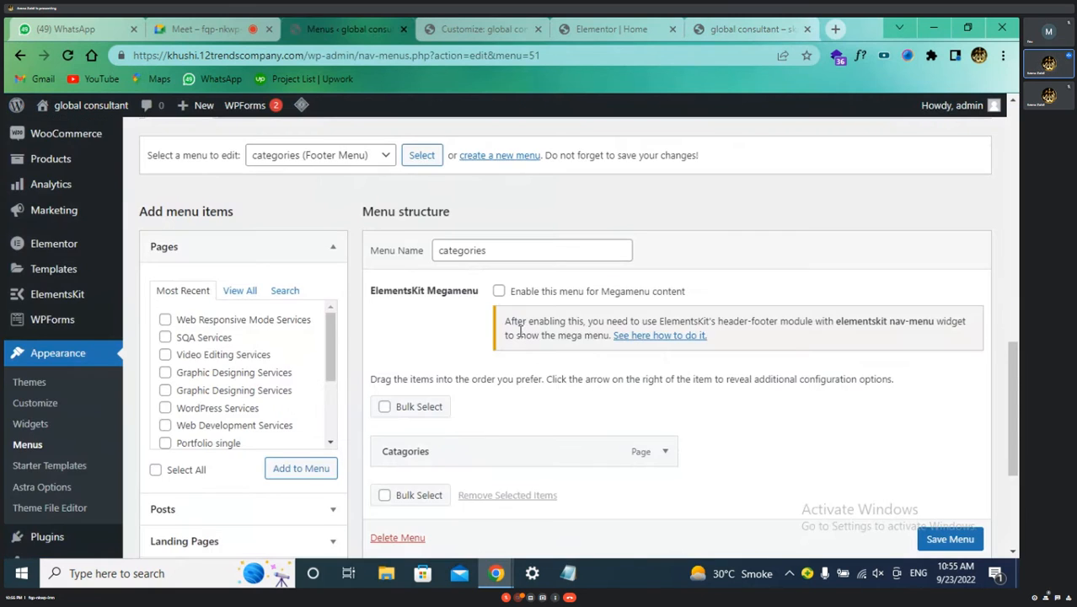
scroll(520, 335, down, 1)
scroll(520, 334, down, 3)
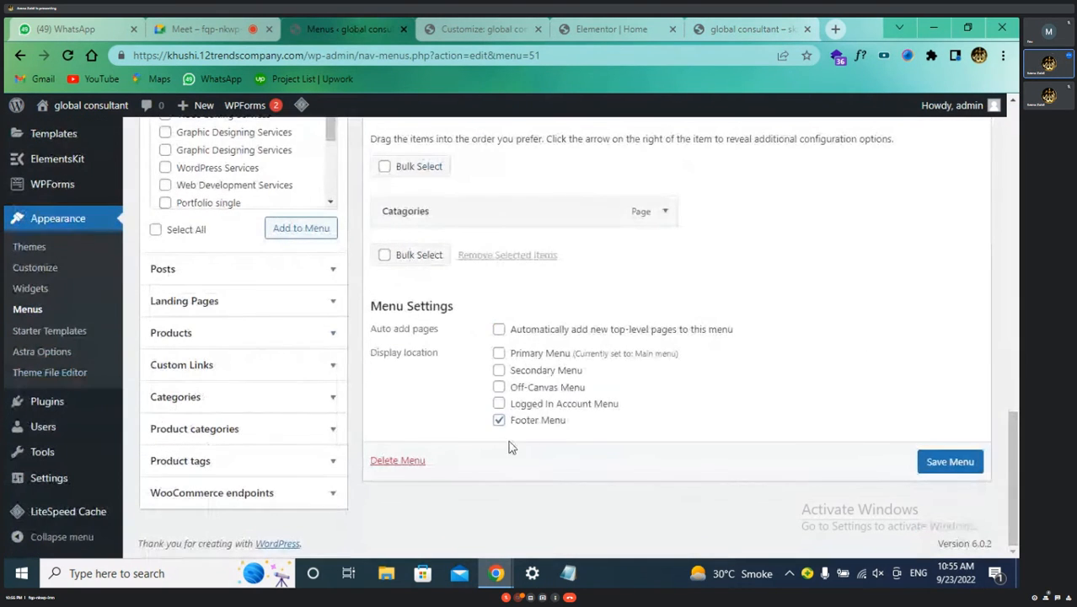
scroll(487, 371, up, 3)
scroll(478, 354, up, 3)
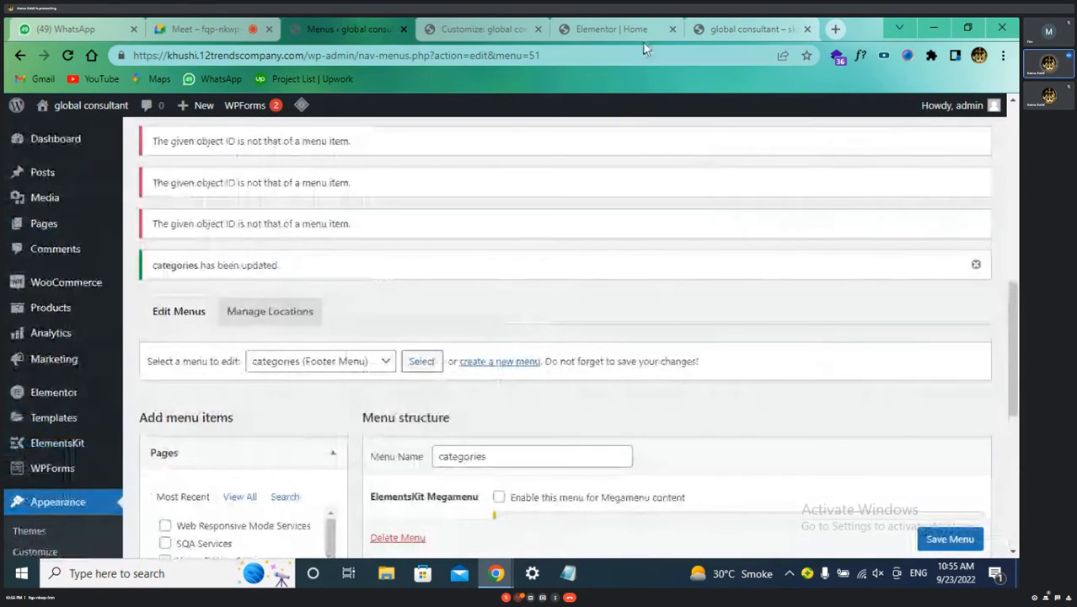
- Examine the header navigation of the live home page, including the Catagories submenu
click(679, 32)
scroll(584, 192, up, 10)
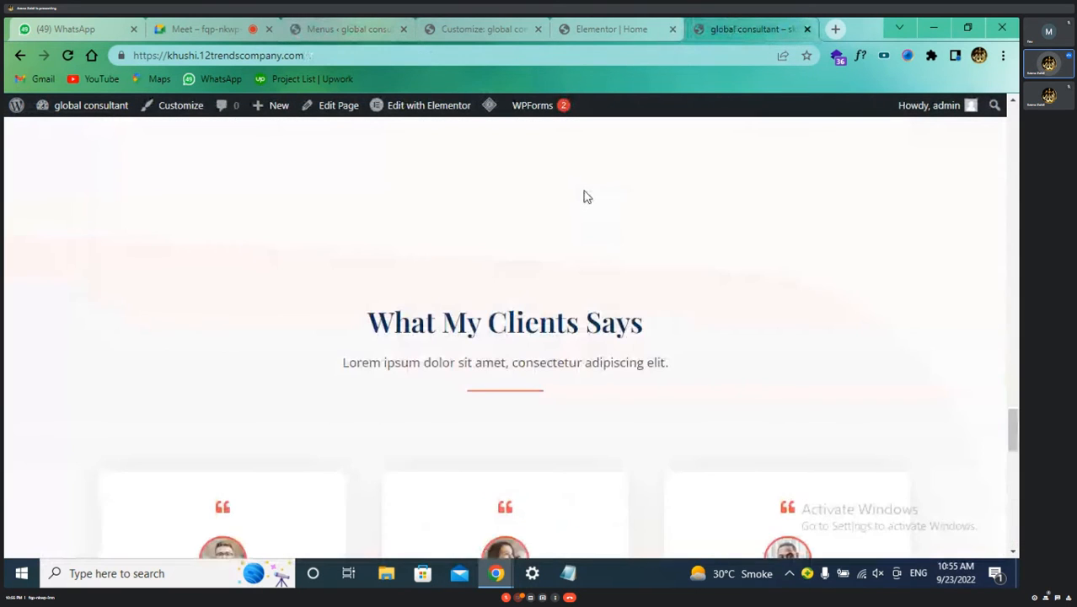
scroll(584, 190, up, 10)
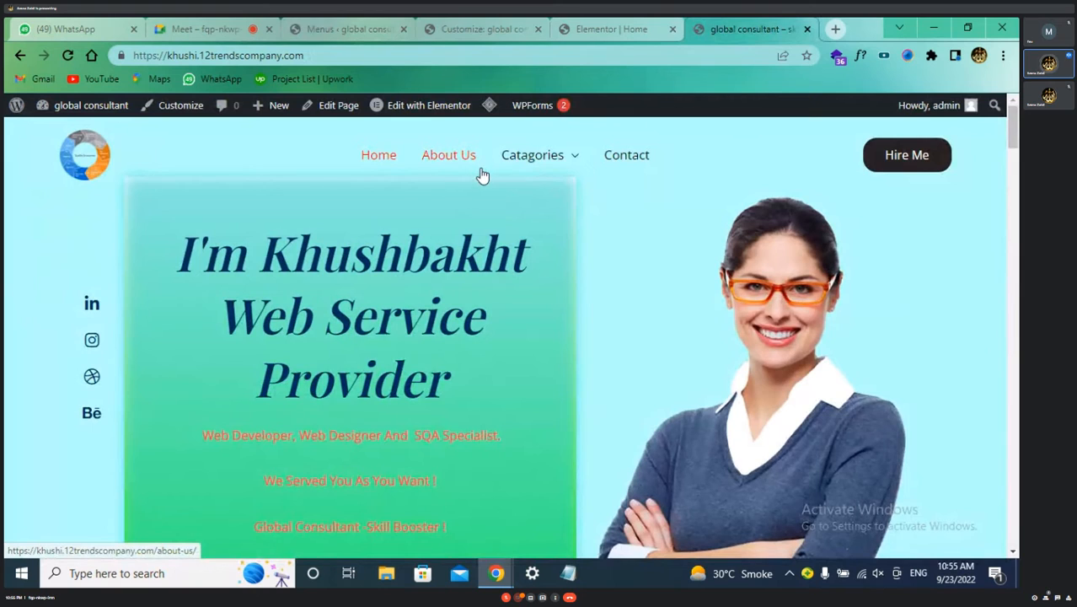
mouse_move(499, 172)
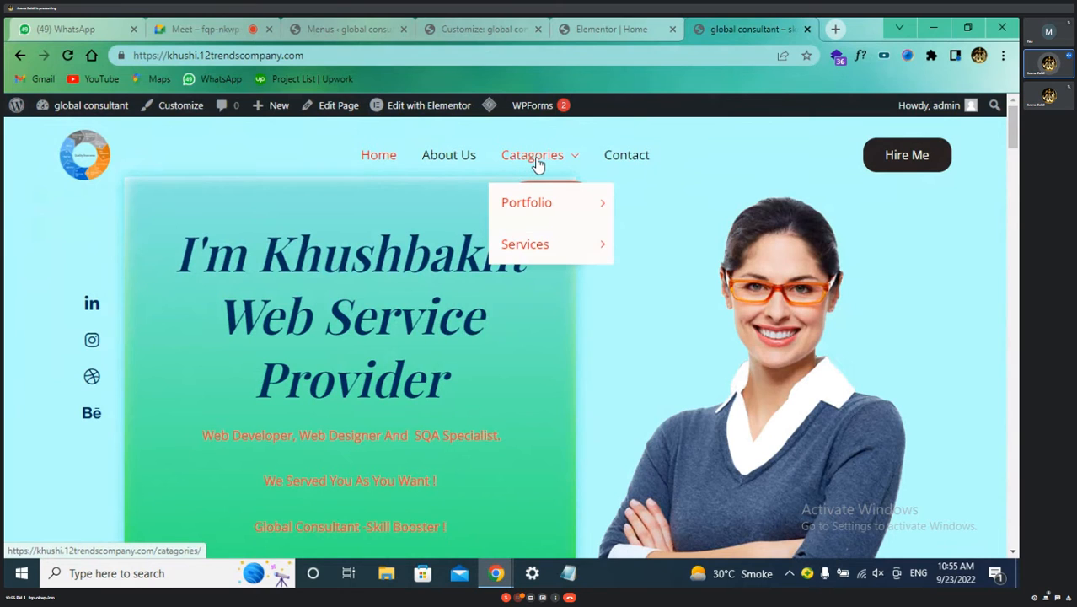
mouse_move(544, 245)
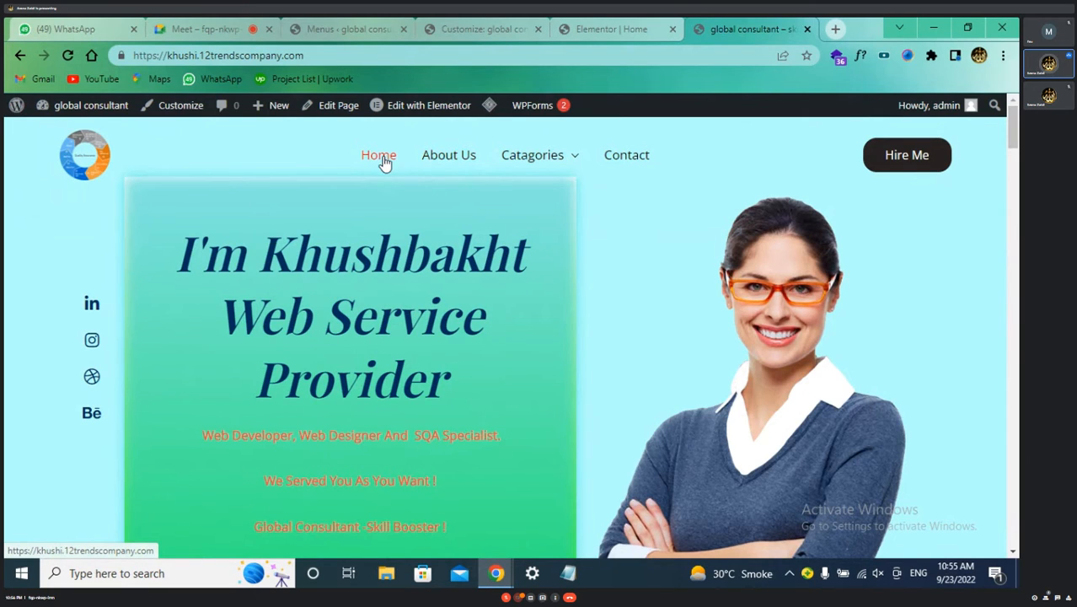
mouse_move(578, 165)
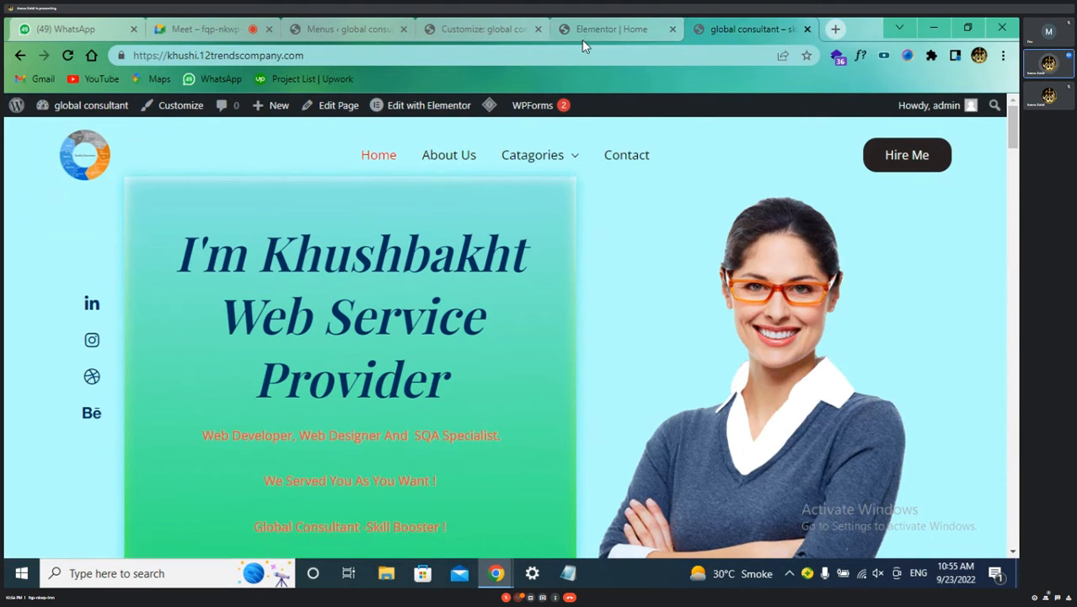
- Return to the Menus page and load Main menu (Primary Menu) for editing
click(320, 28)
scroll(333, 185, down, 2)
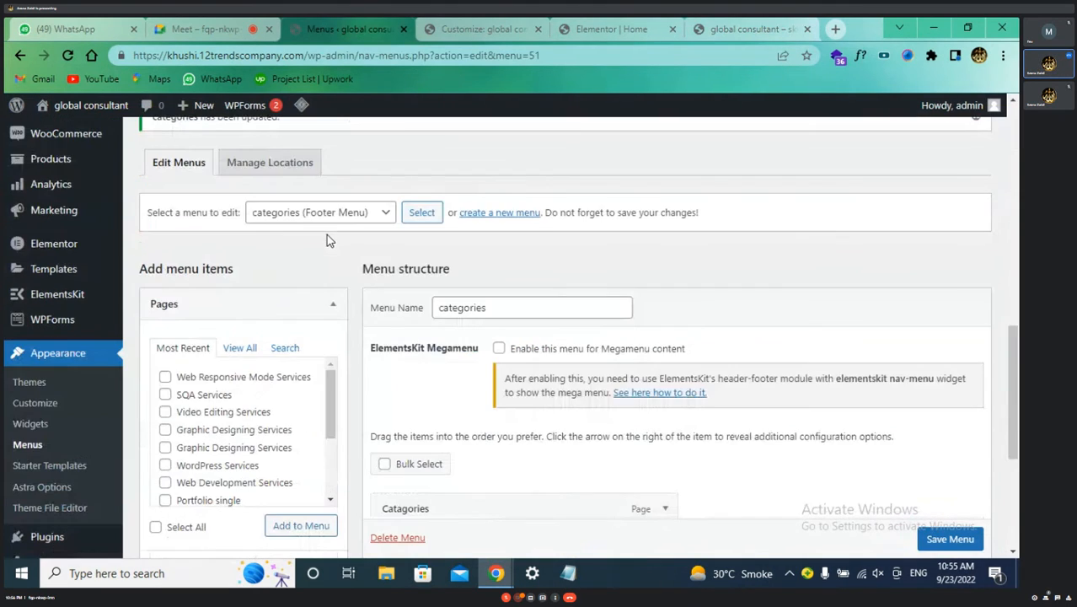
scroll(316, 257, down, 4)
scroll(389, 260, up, 5)
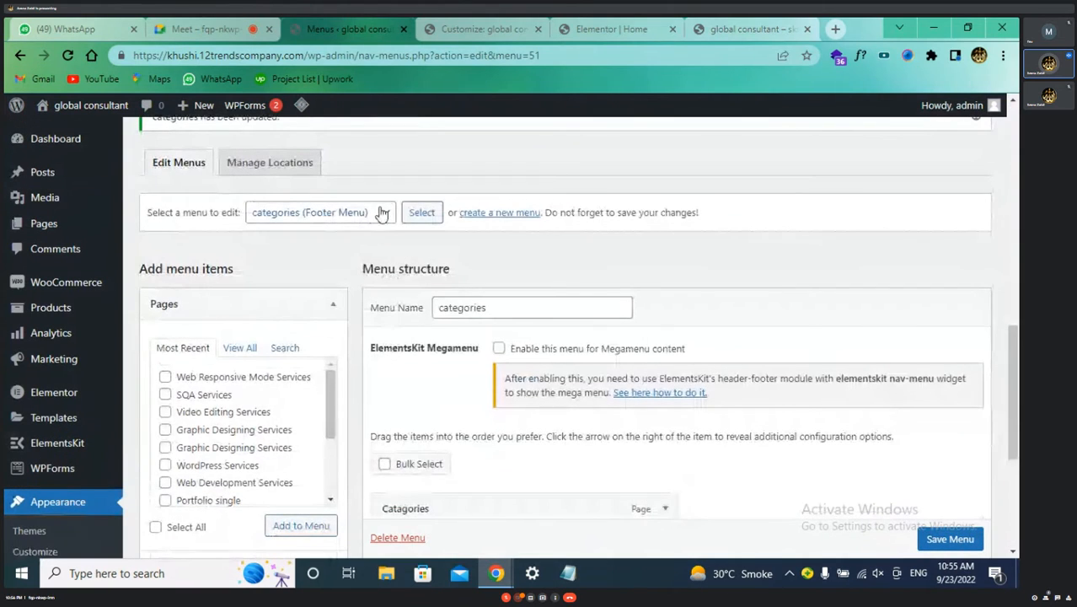
click(382, 213)
click(371, 244)
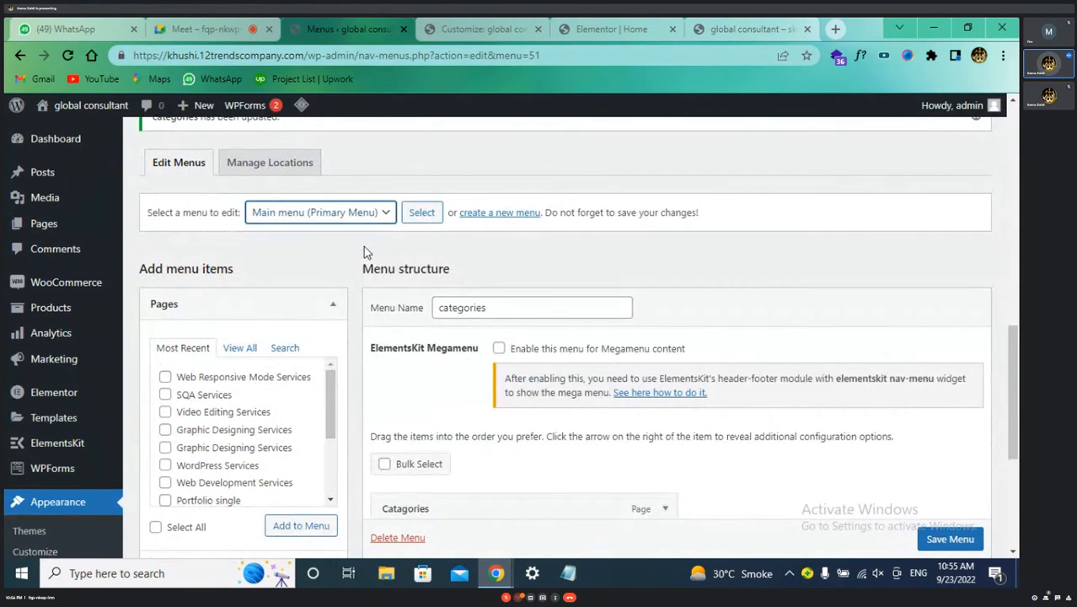
click(411, 217)
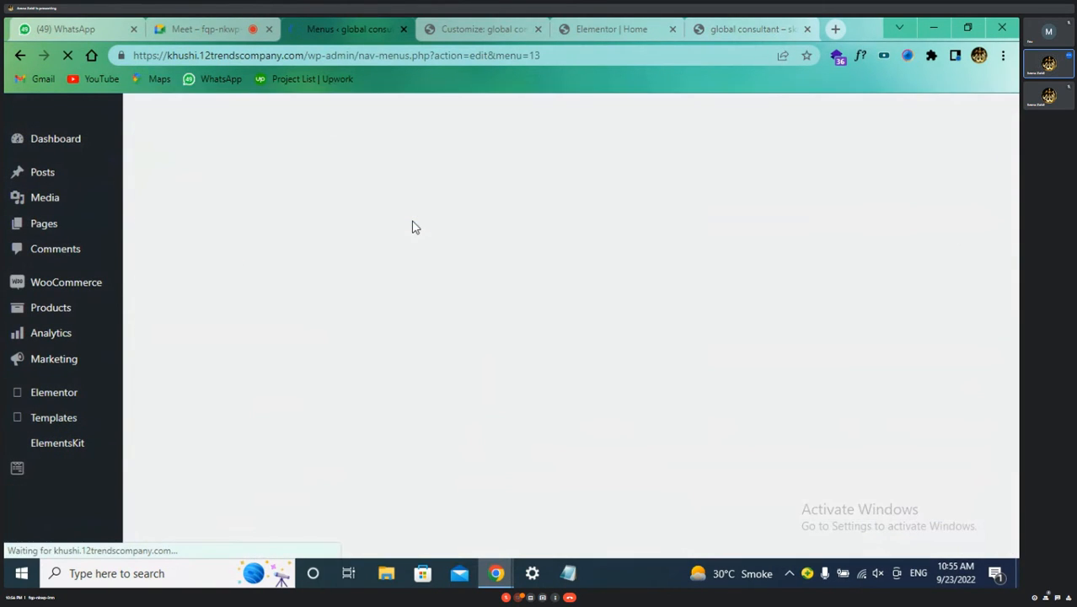
- Assign Main menu to the Footer Menu display location as well and save the menu
scroll(539, 396, down, 15)
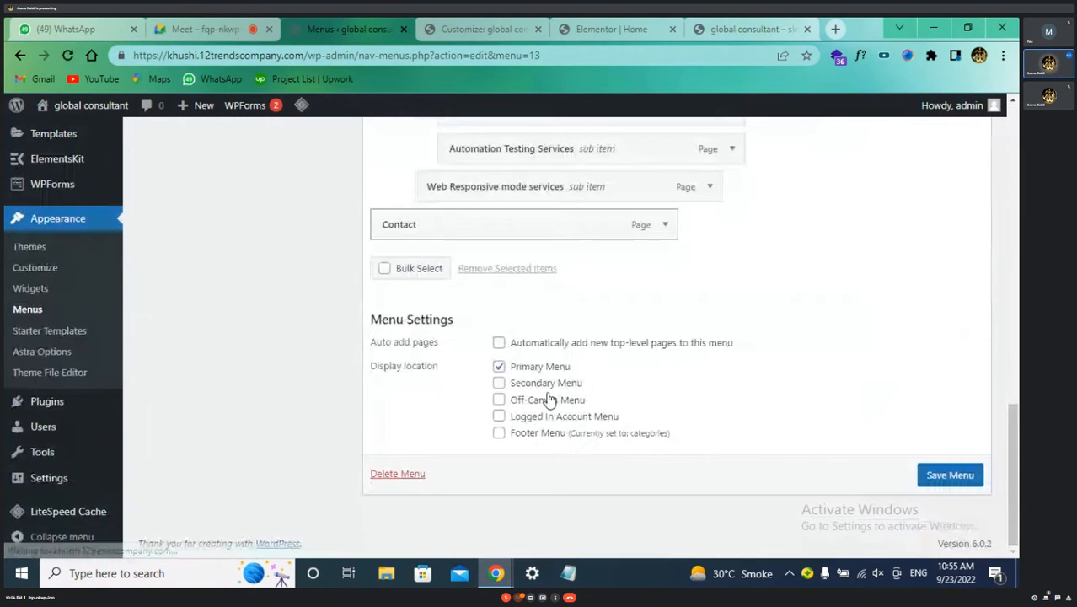
click(499, 433)
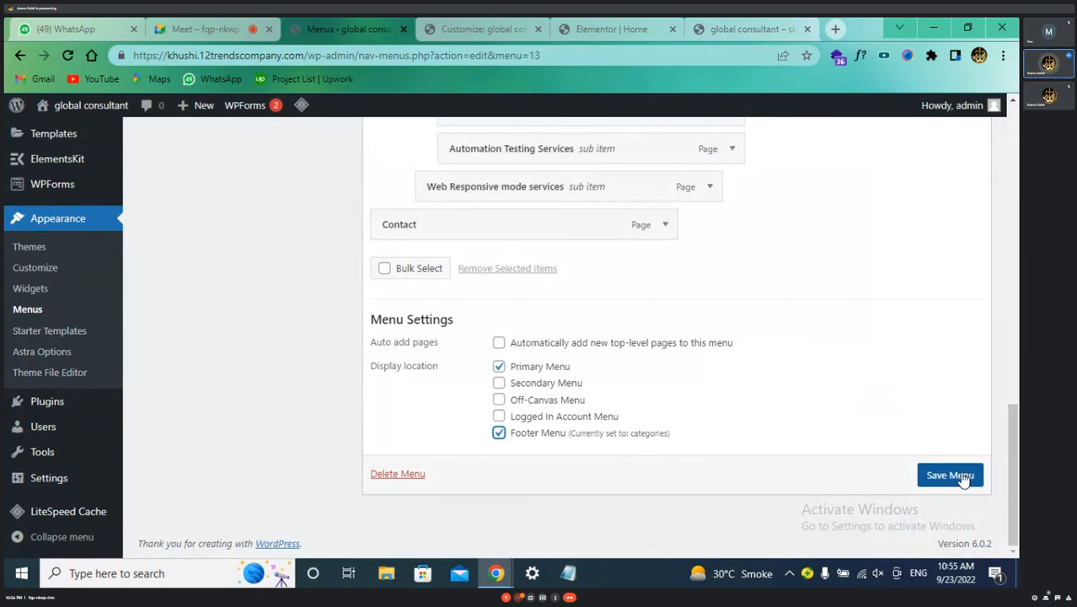
click(952, 475)
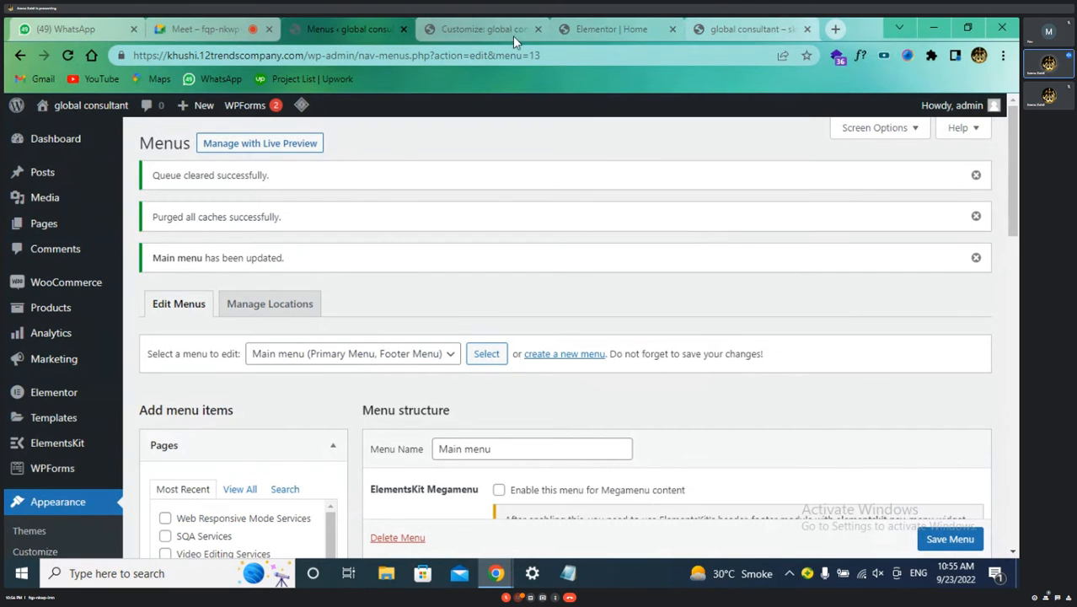
- In the Customizer, remove the Footer Menu component from the middle footer row and add it back to the same column
click(487, 30)
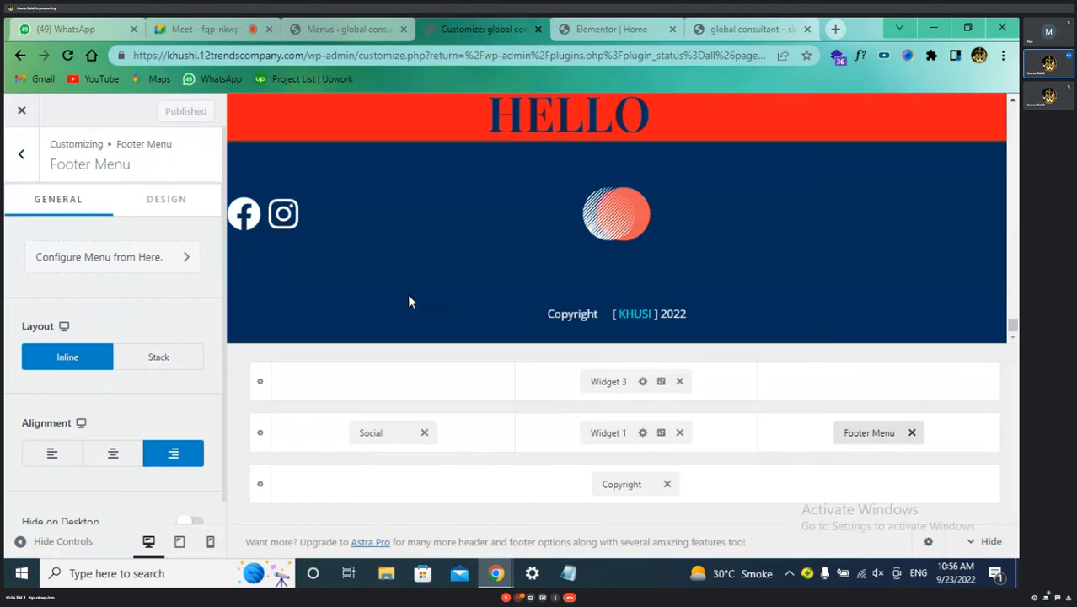
click(912, 433)
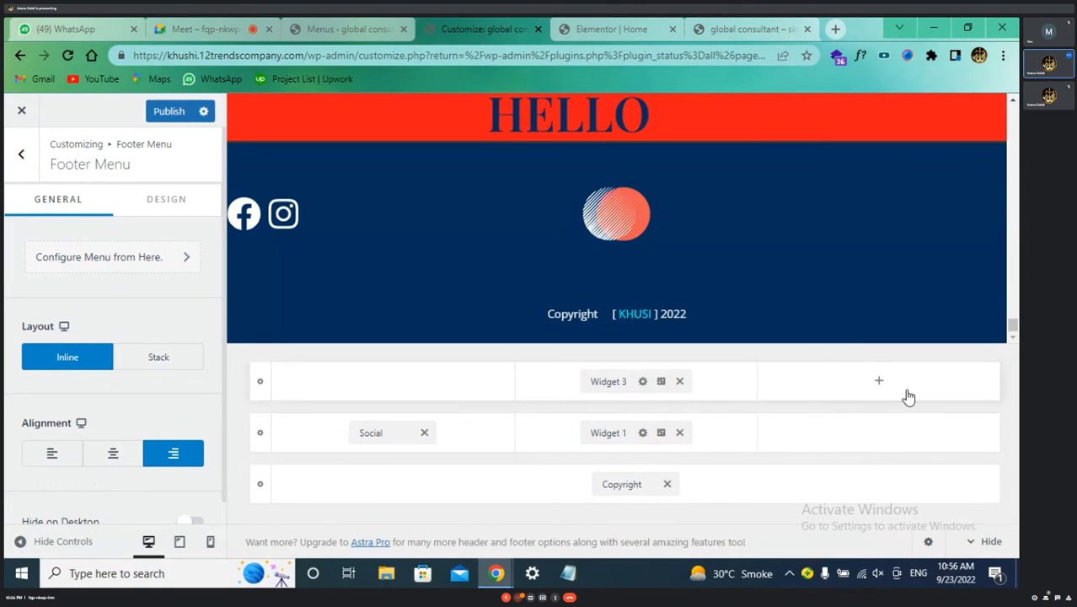
click(876, 436)
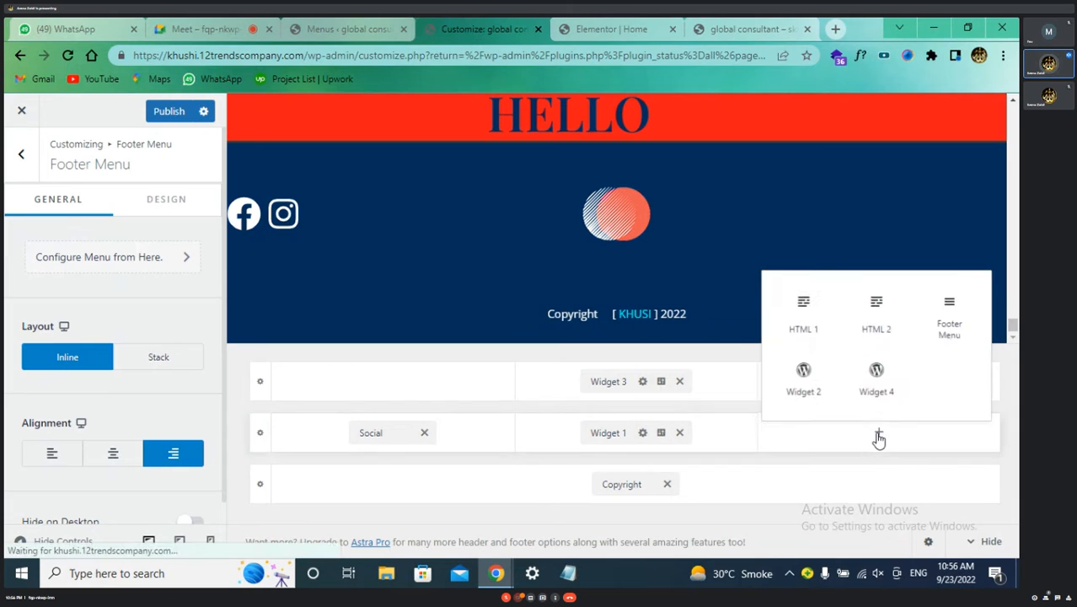
click(950, 321)
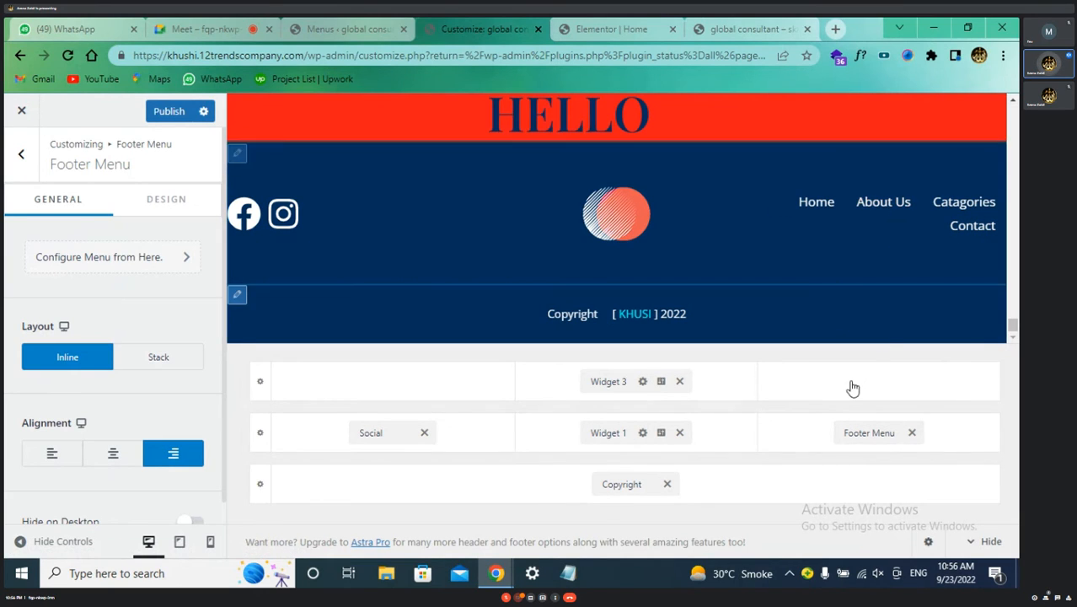
- Open the design settings of the Footer Menu component in the middle footer row
click(856, 439)
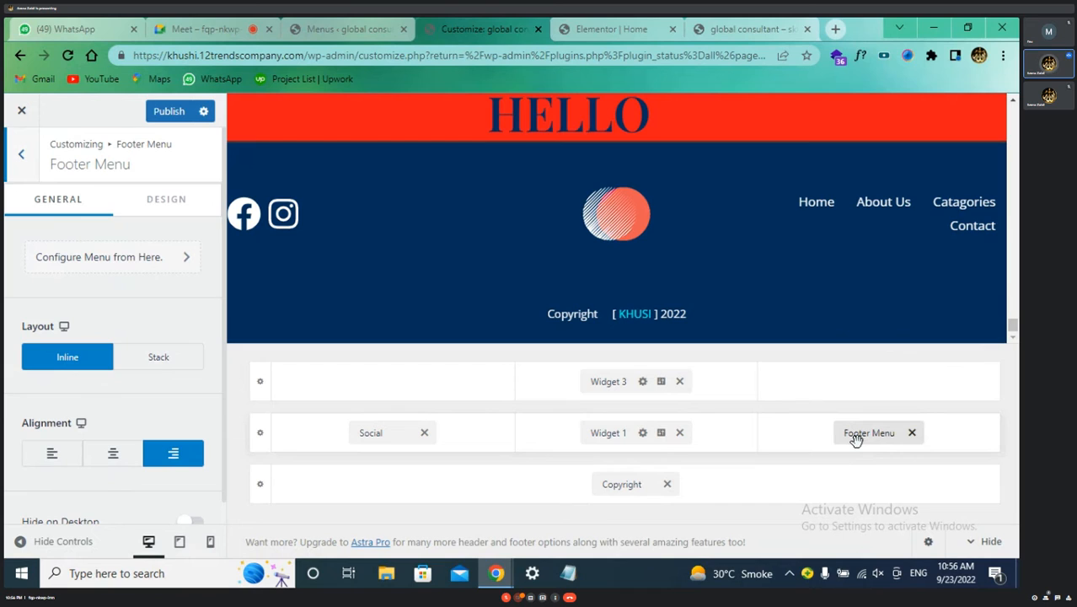
click(180, 202)
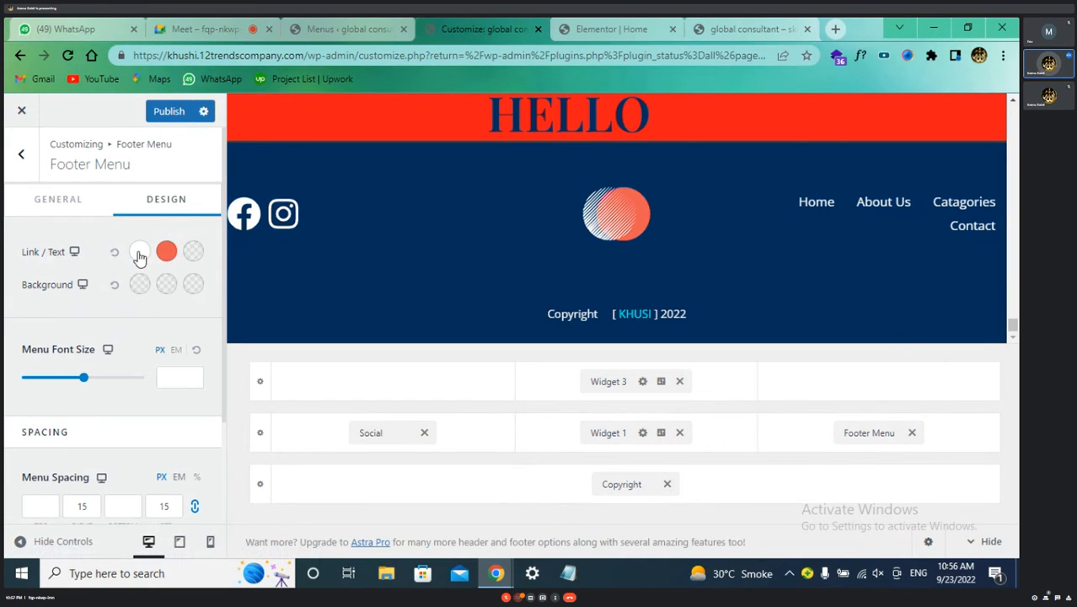
- Try bright red as the Footer Menu's active link colour and reset the Link / Text colours to their defaults
click(193, 252)
drag(181, 345, 204, 304)
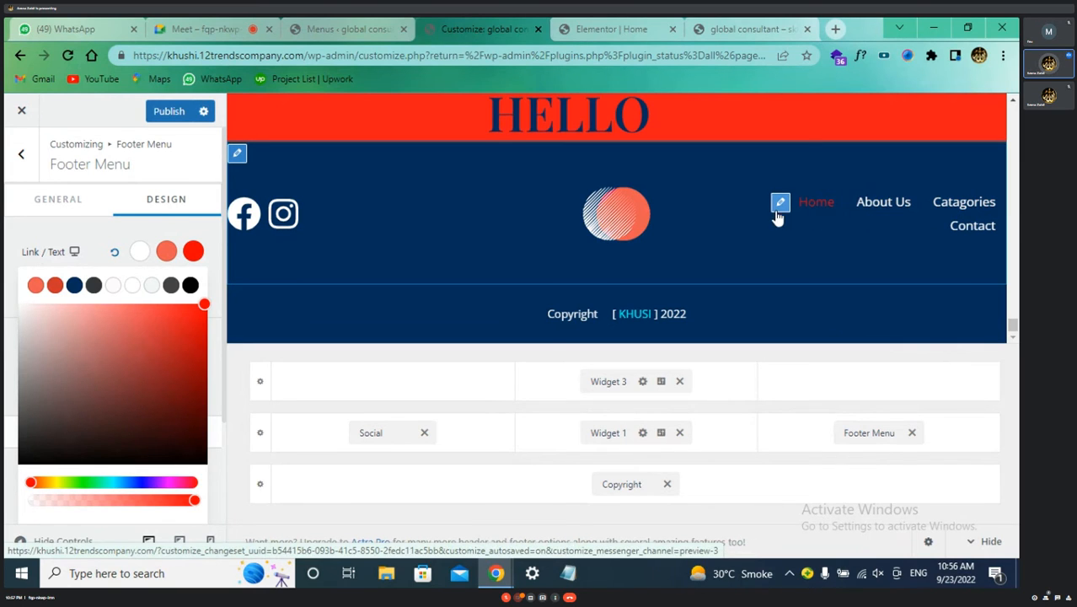
click(102, 240)
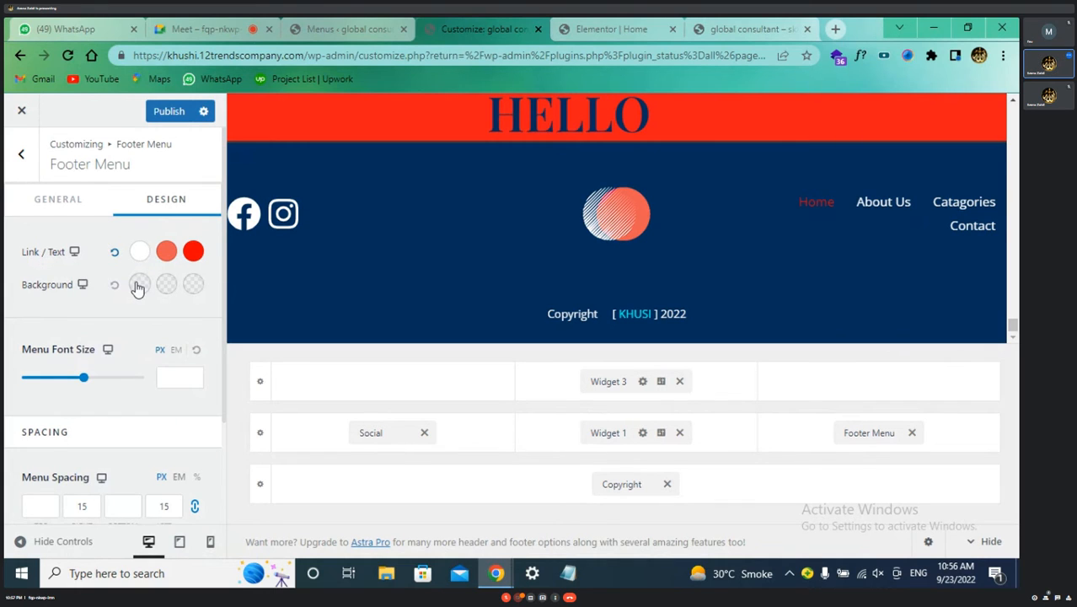
click(193, 252)
click(115, 252)
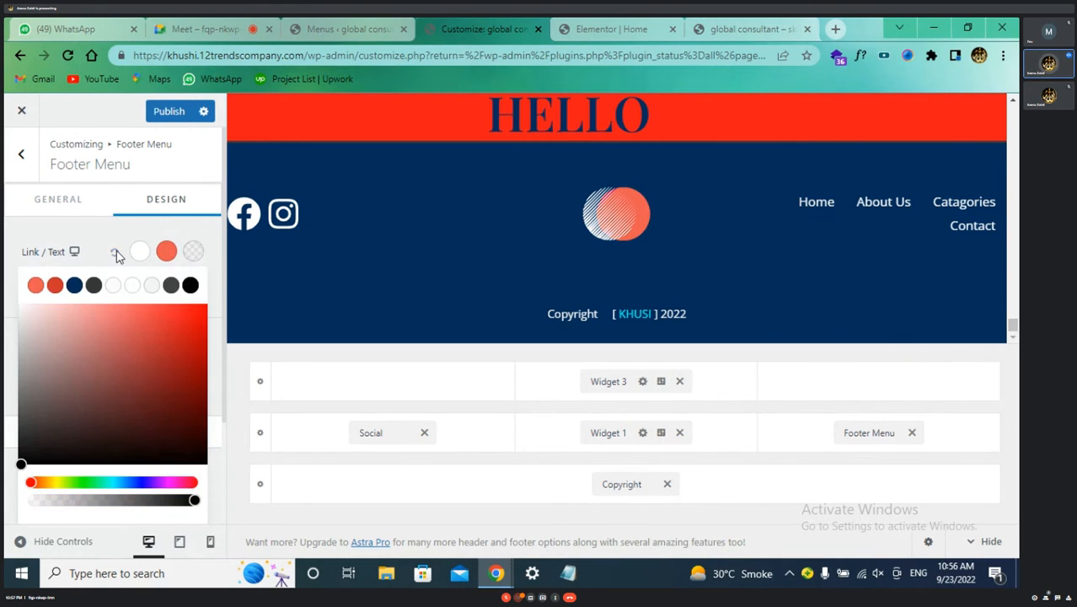
click(120, 224)
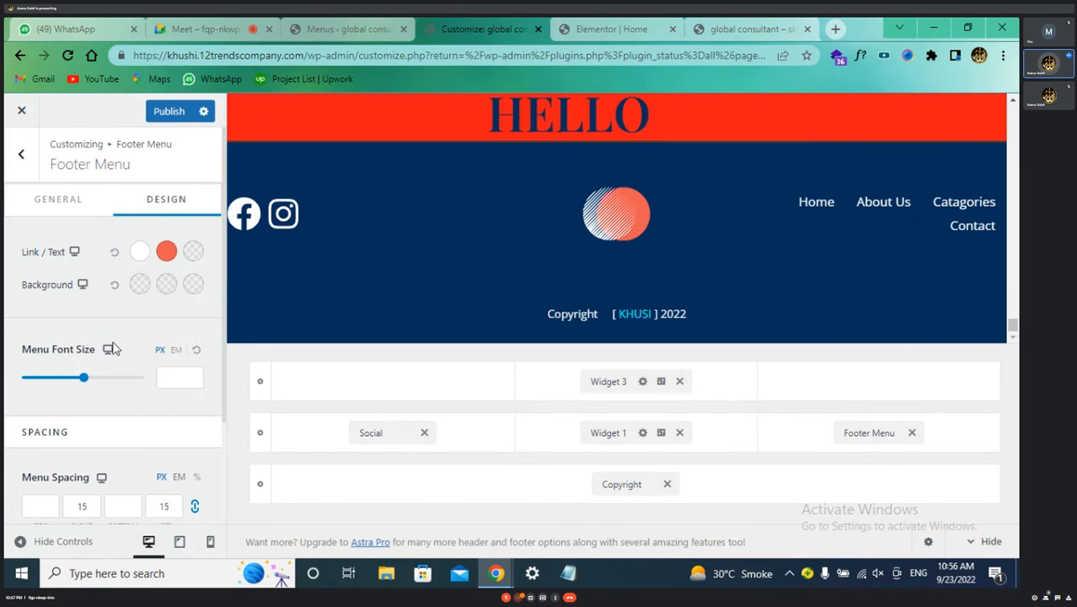
- Try a 9 px font size for the Footer Menu and settle on 0 px
scroll(96, 318, down, 2)
drag(84, 242, 38, 247)
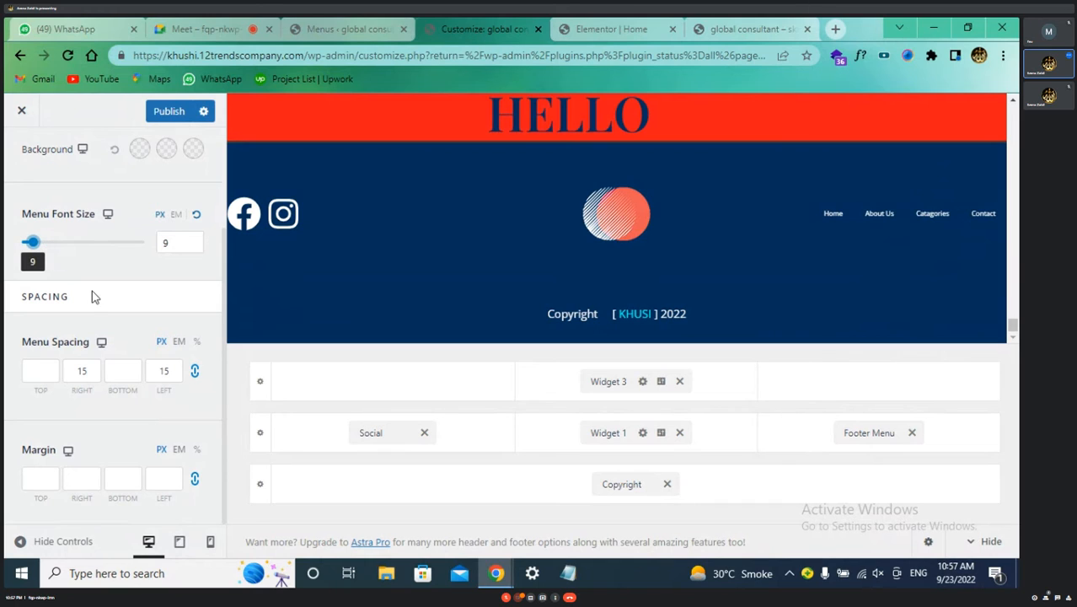
scroll(124, 440, up, 2)
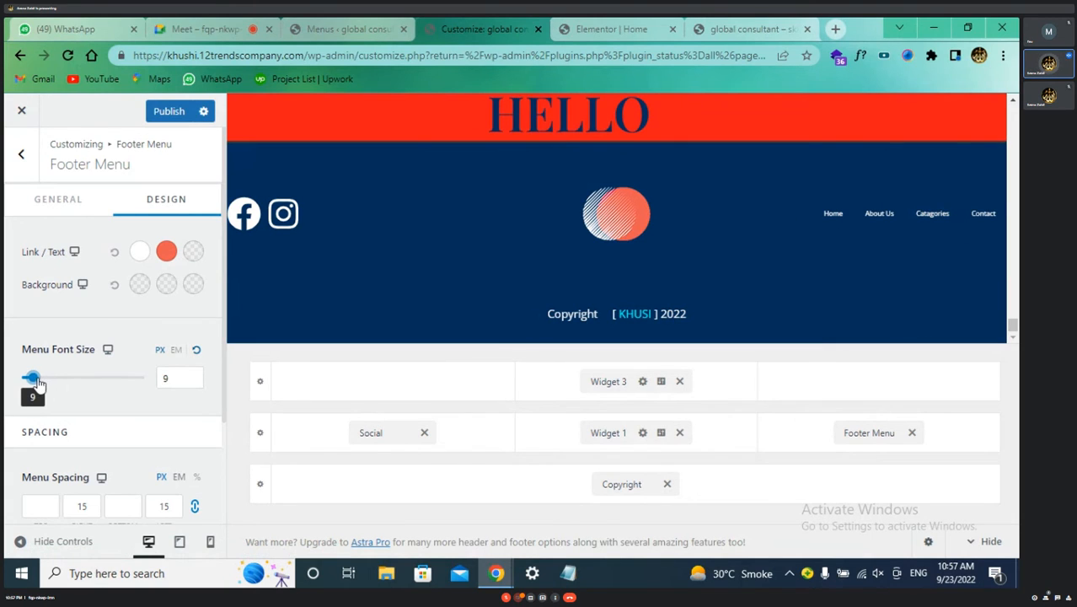
drag(35, 383, 27, 386)
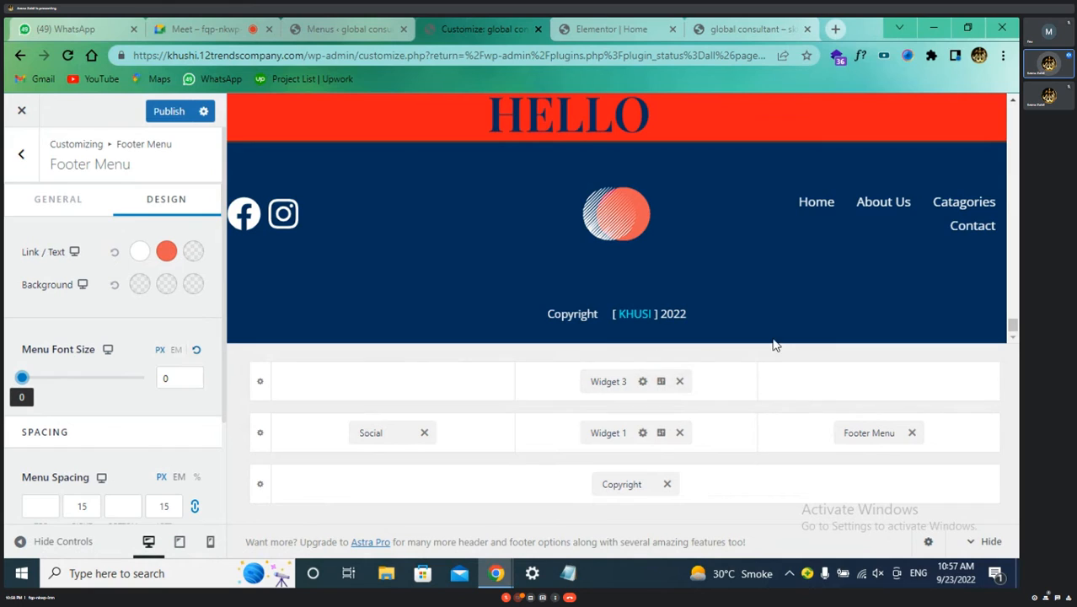
- Examine the components available for the upper and middle footer row columns and look through the page preview down to the footer
mouse_move(876, 386)
click(878, 384)
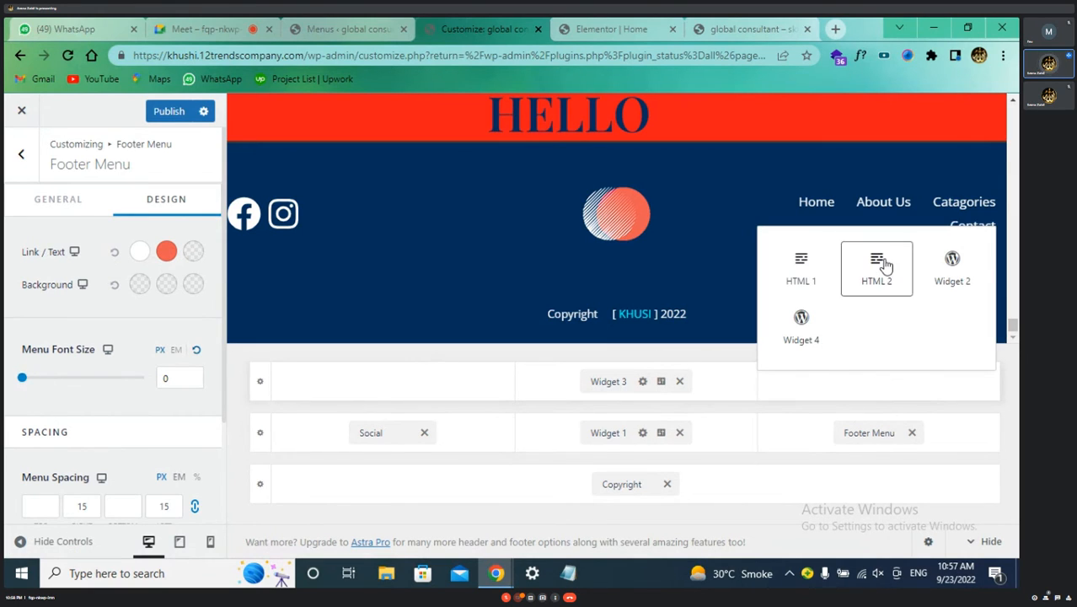
click(793, 445)
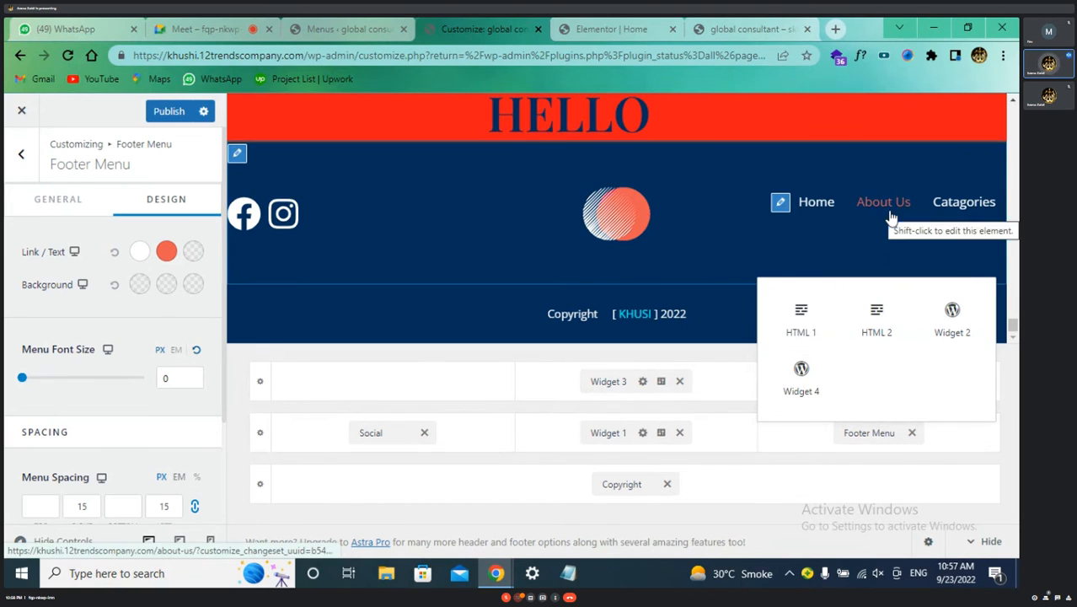
scroll(534, 198, up, 15)
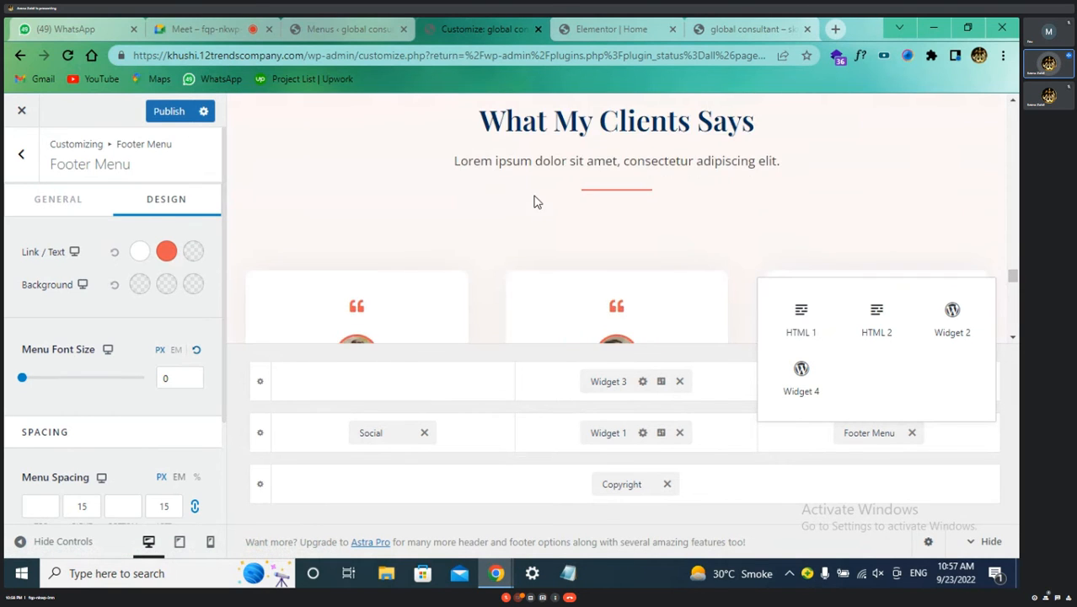
scroll(534, 195, up, 5)
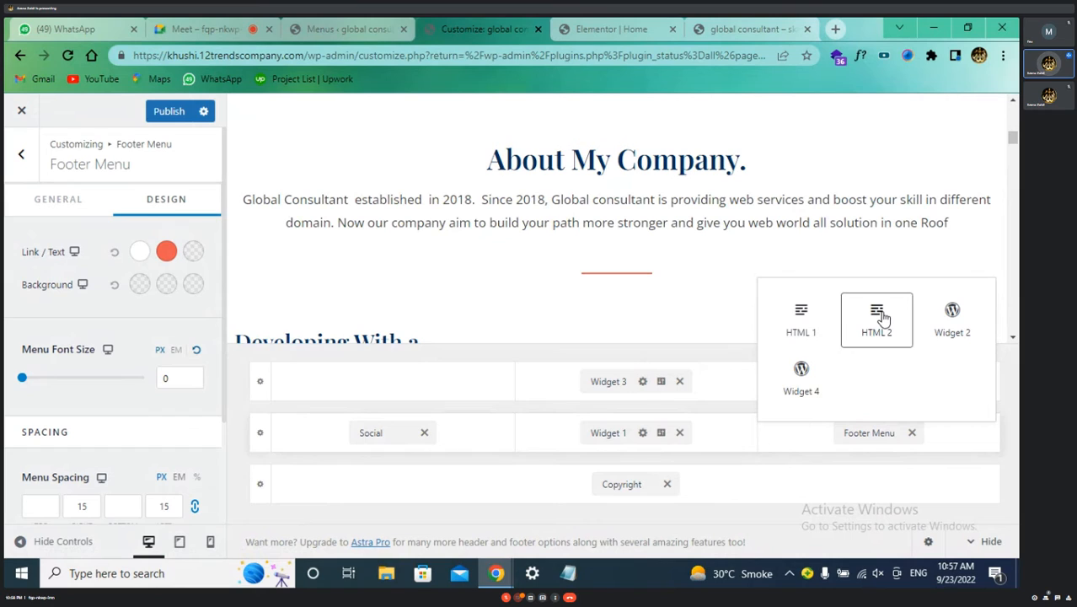
click(809, 447)
click(807, 446)
click(753, 455)
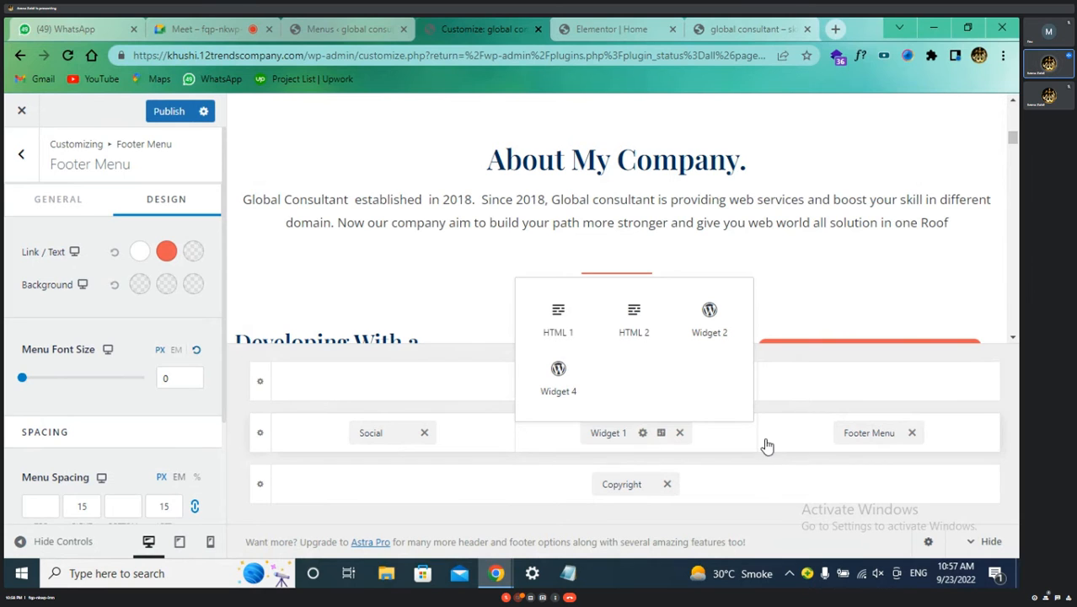
click(244, 524)
scroll(937, 261, down, 20)
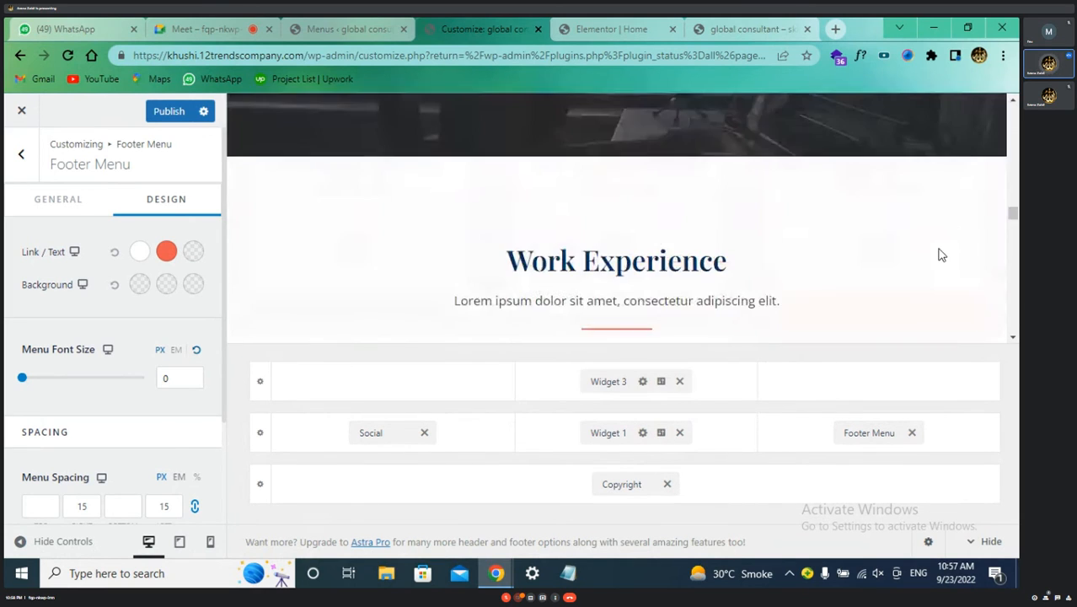
scroll(939, 251, down, 5)
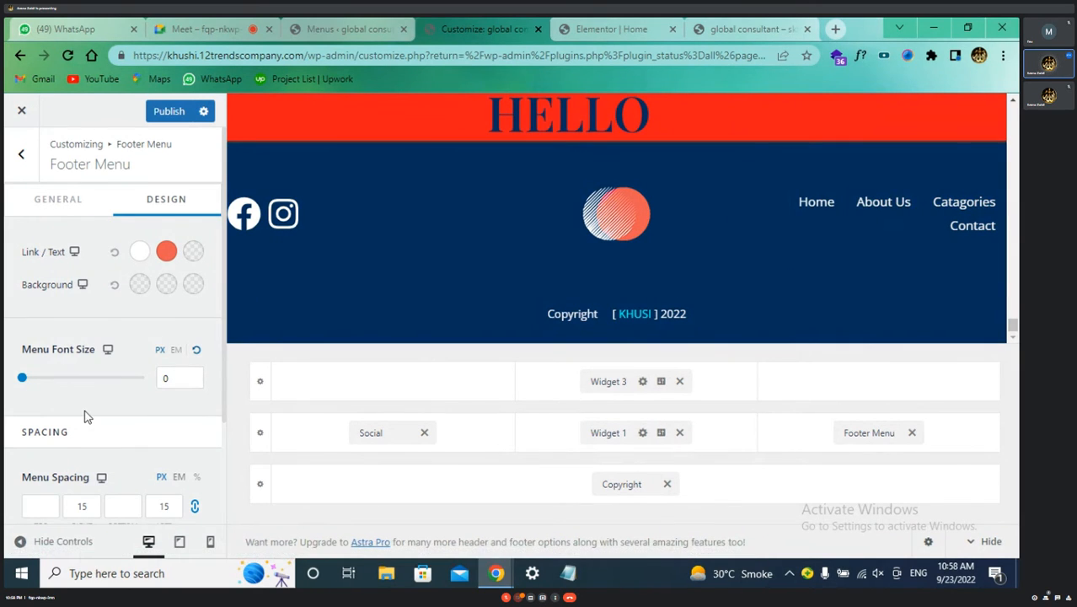
- Set the Footer Menu's menu spacing to 1 px on all four sides
scroll(84, 413, down, 1)
scroll(100, 377, down, 1)
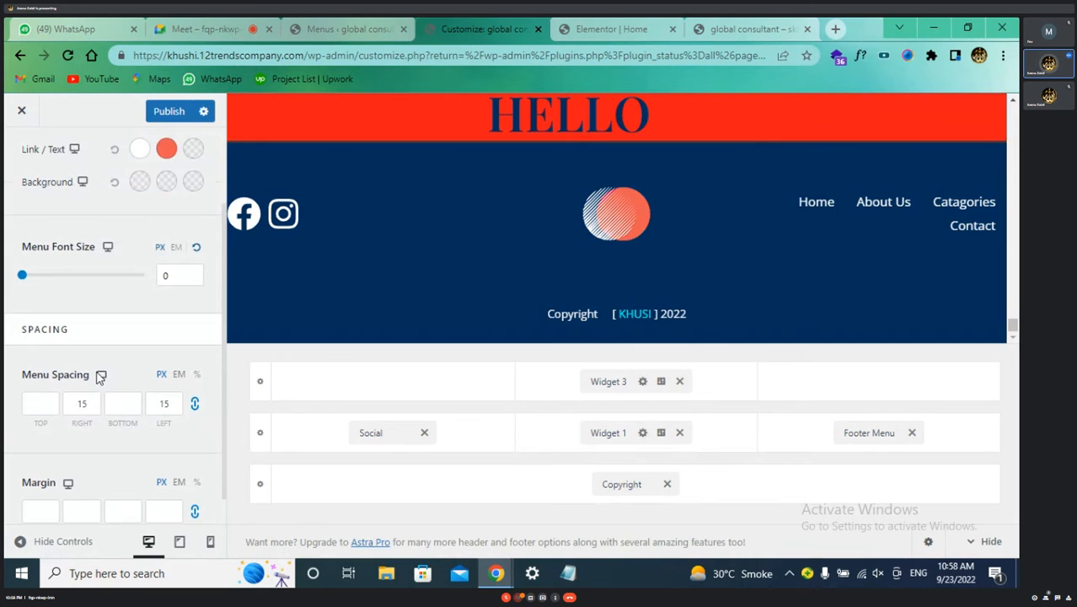
click(91, 372)
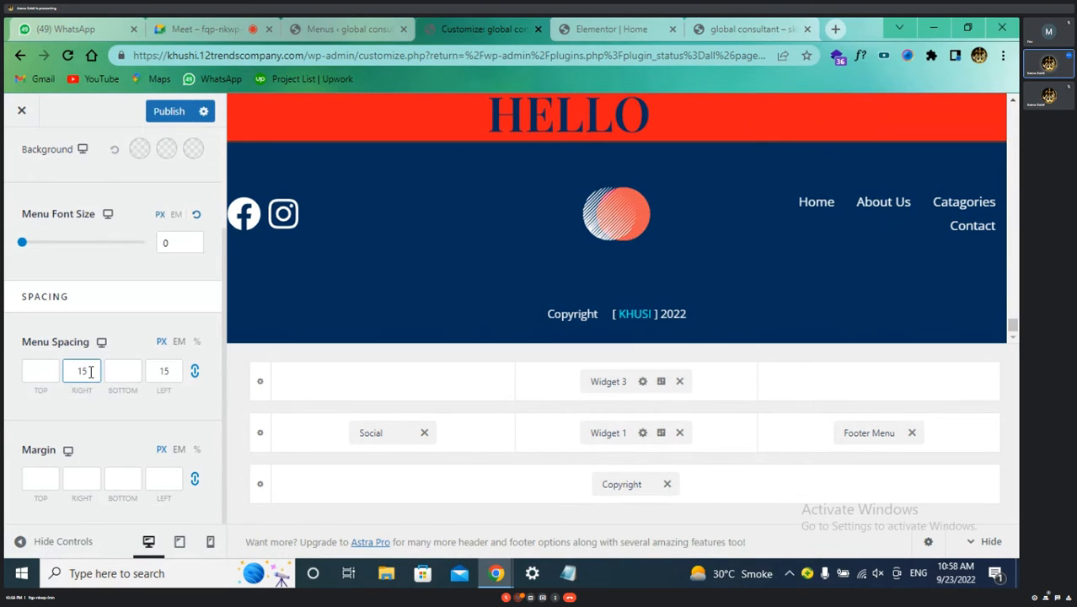
click(167, 368)
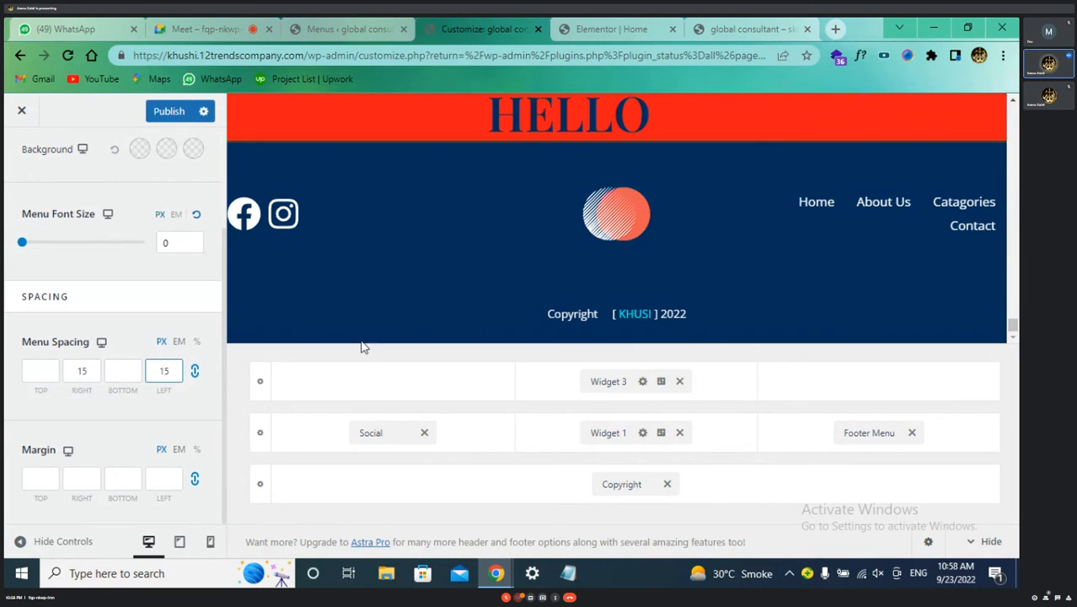
click(84, 368)
click(172, 369)
click(113, 369)
click(91, 372)
double_click(82, 371)
text(1)
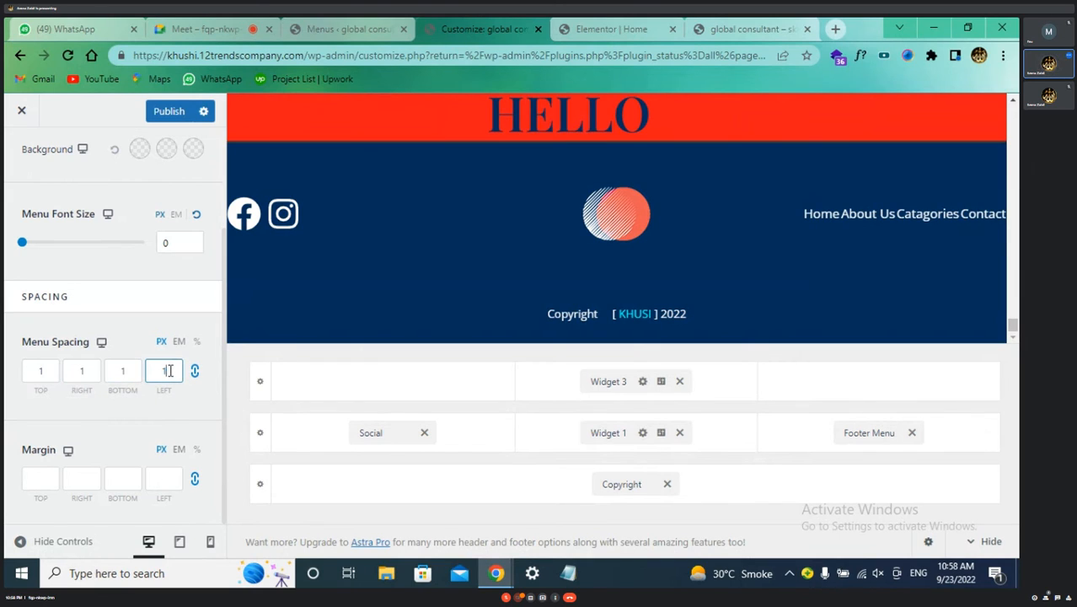
- Try 10 px menu spacing on all four sides of the Footer Menu and settle on 5 px
click(194, 372)
click(194, 371)
click(38, 372)
double_click(37, 372)
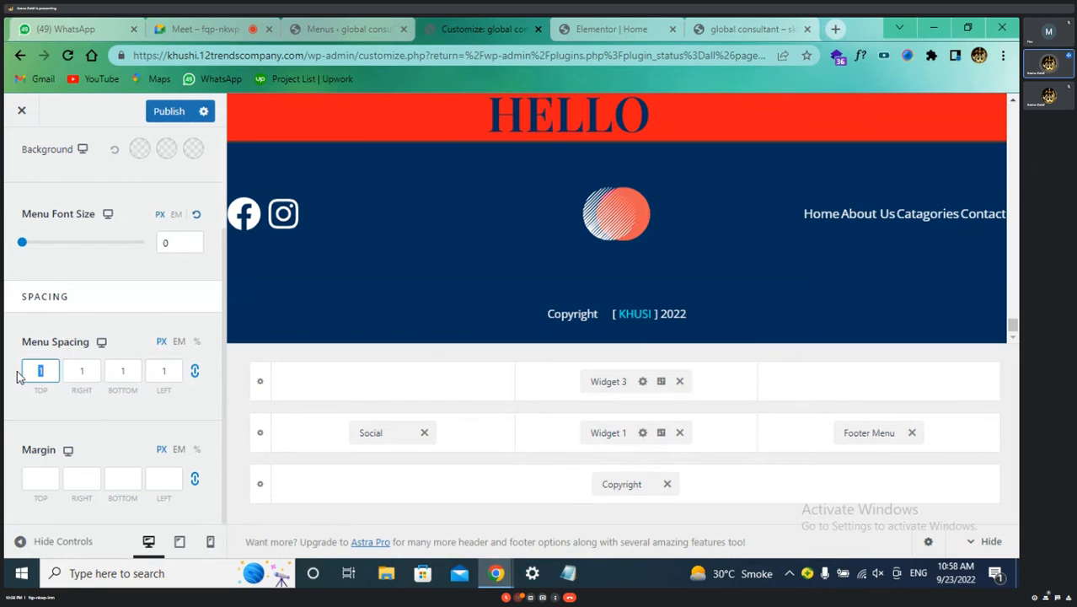
text(0)
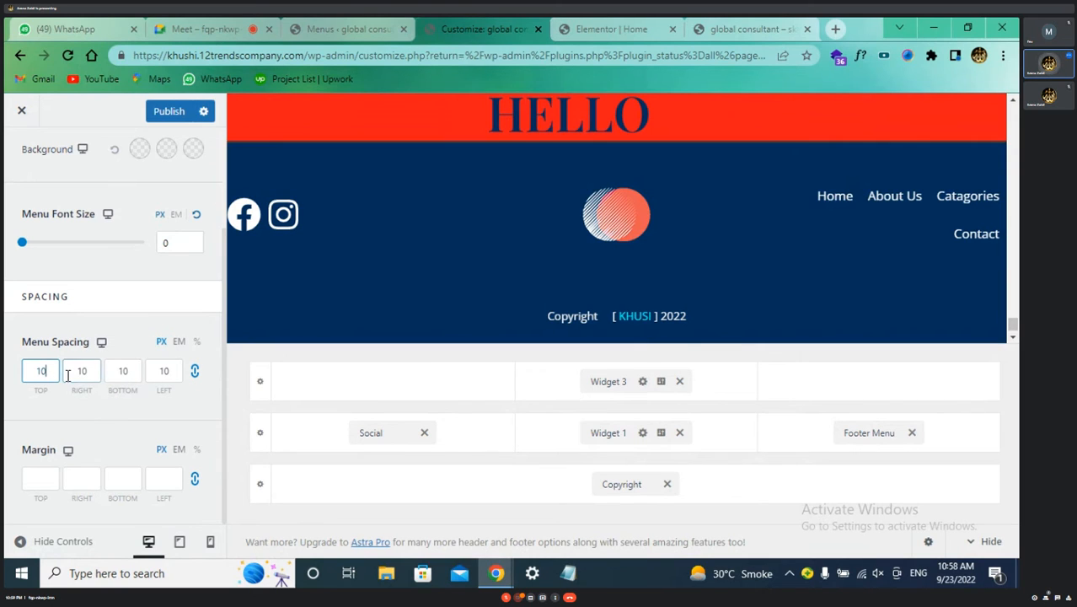
key(BackSpace)
key(BackSpace)
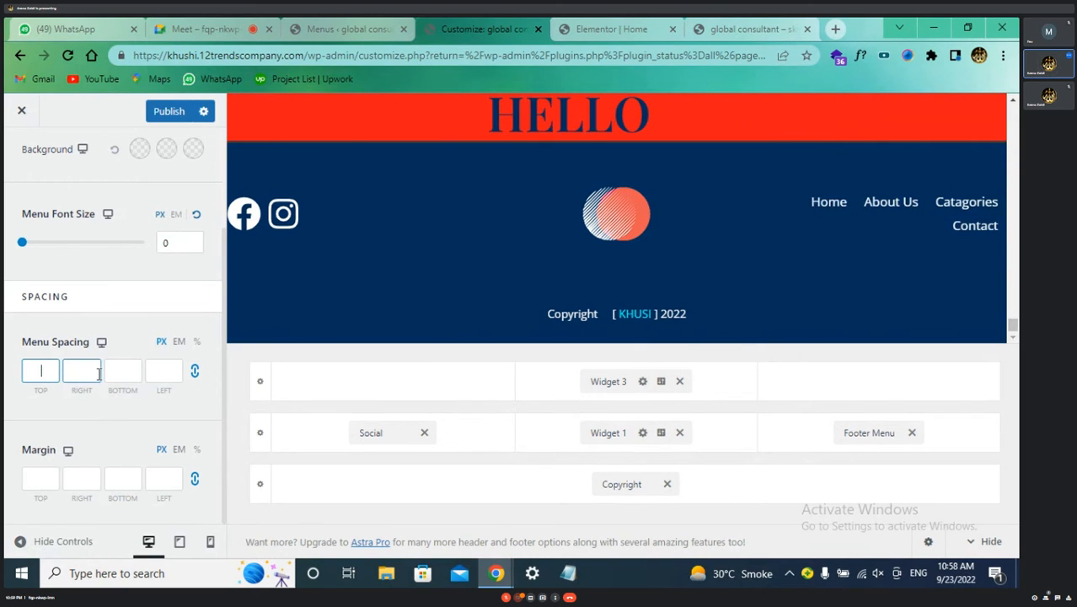
text(5)
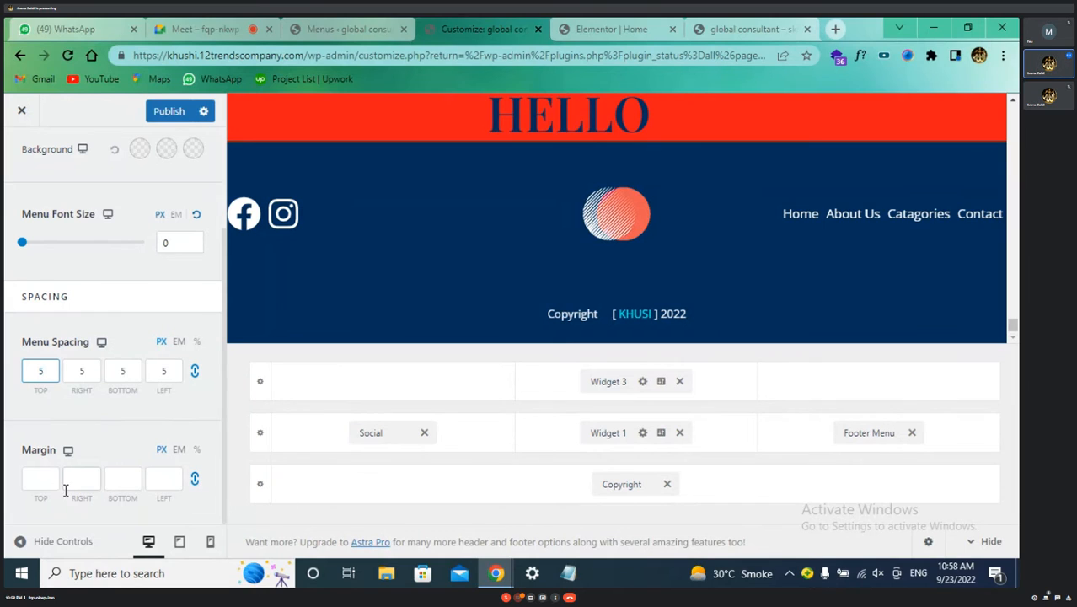
- Try Footer Menu margins of 5 px and 10 px on all four sides
click(42, 478)
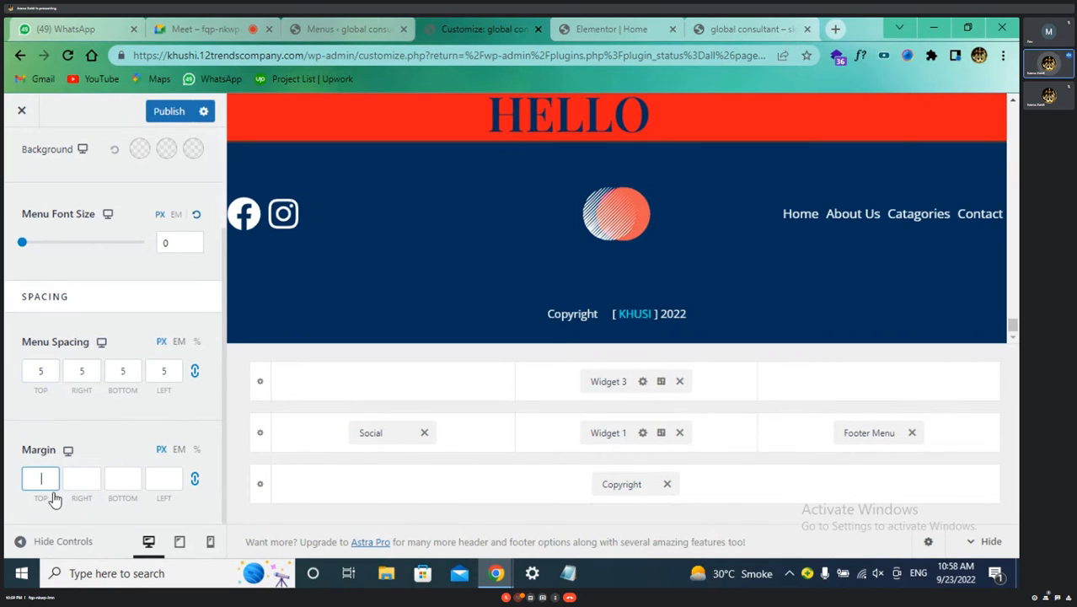
text(5)
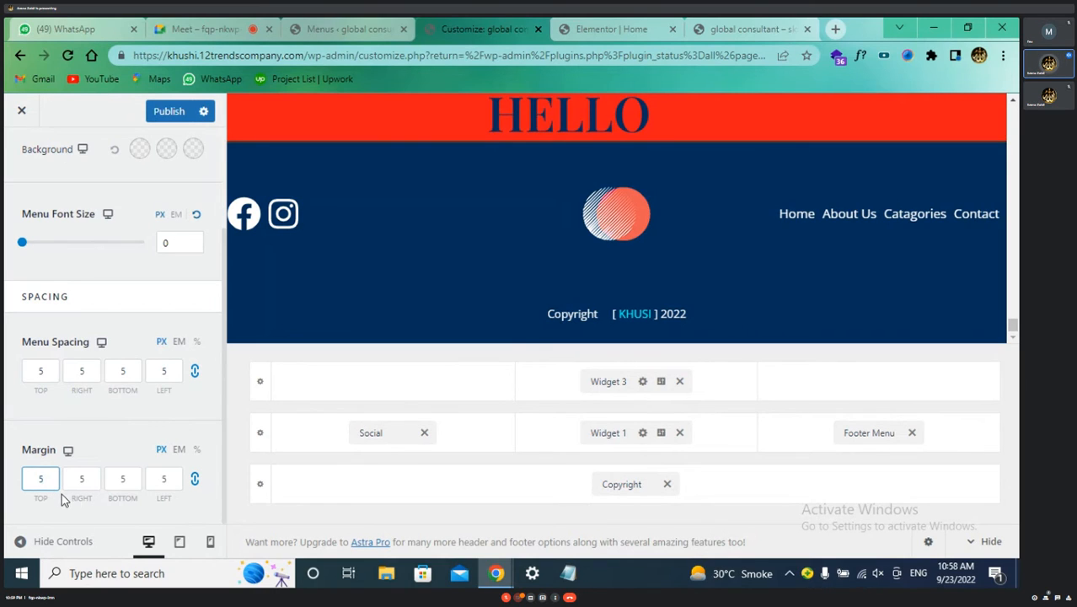
click(161, 478)
key(BackSpace)
text(10)
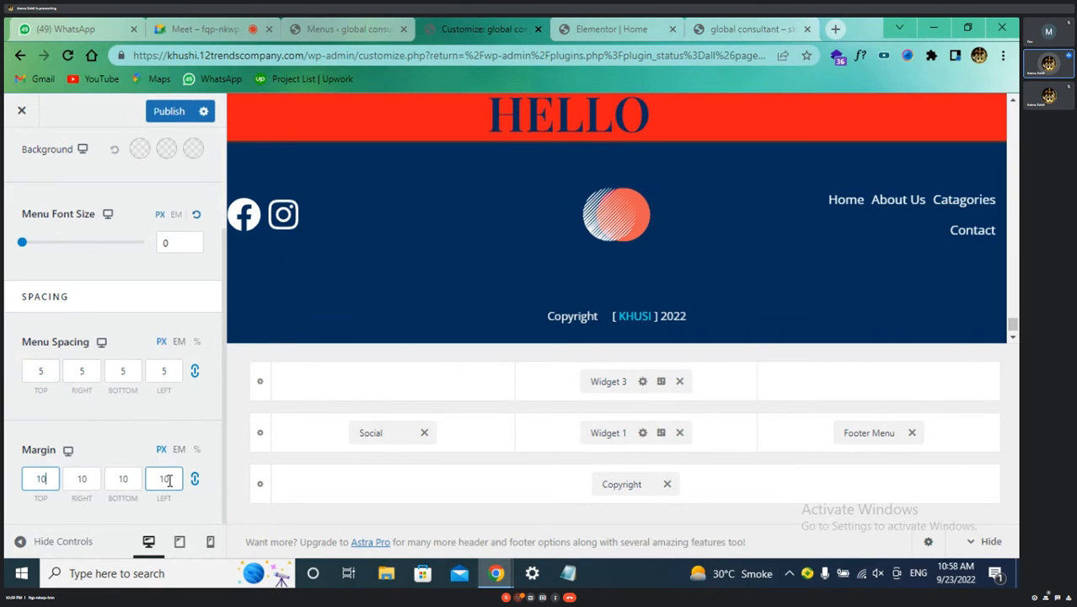
- Try larger Footer Menu margins of 50 px and 100 px on all sides and check the footer preview
key(BackSpace)
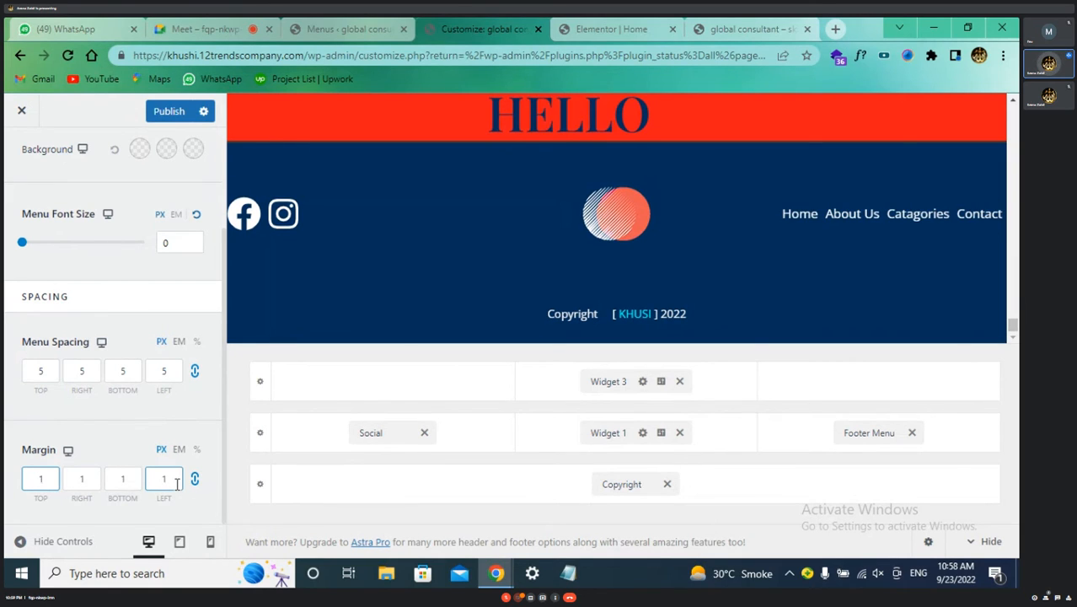
text(50)
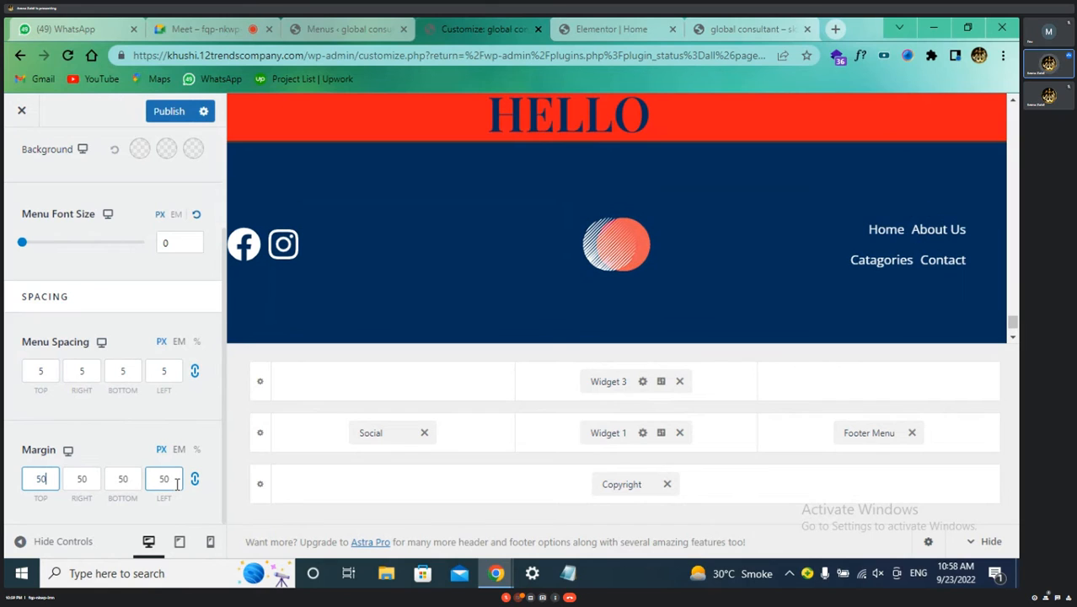
key(BackSpace)
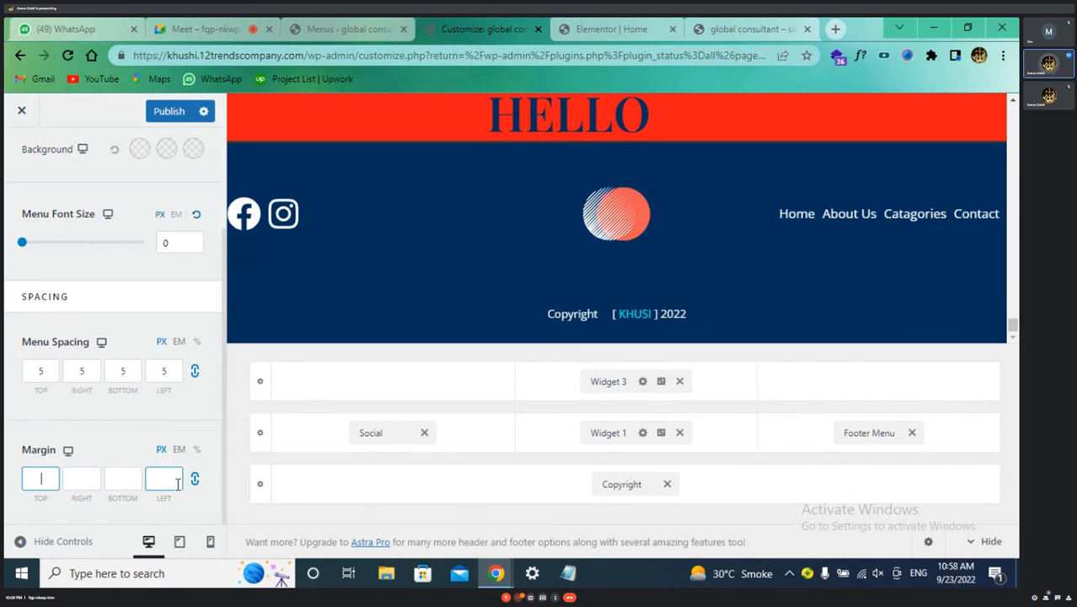
text(100)
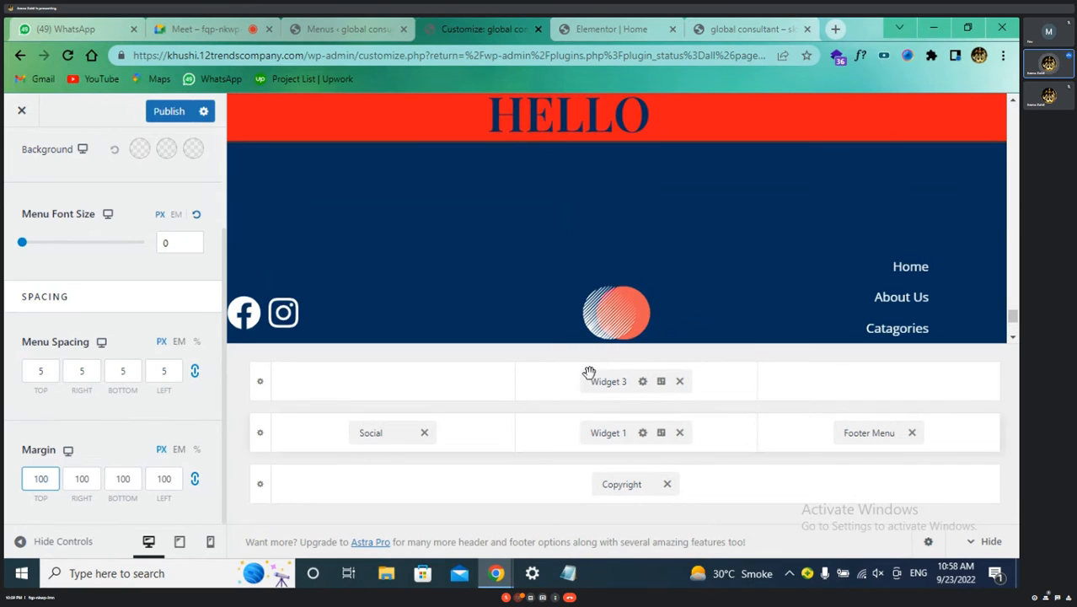
scroll(685, 273, down, 2)
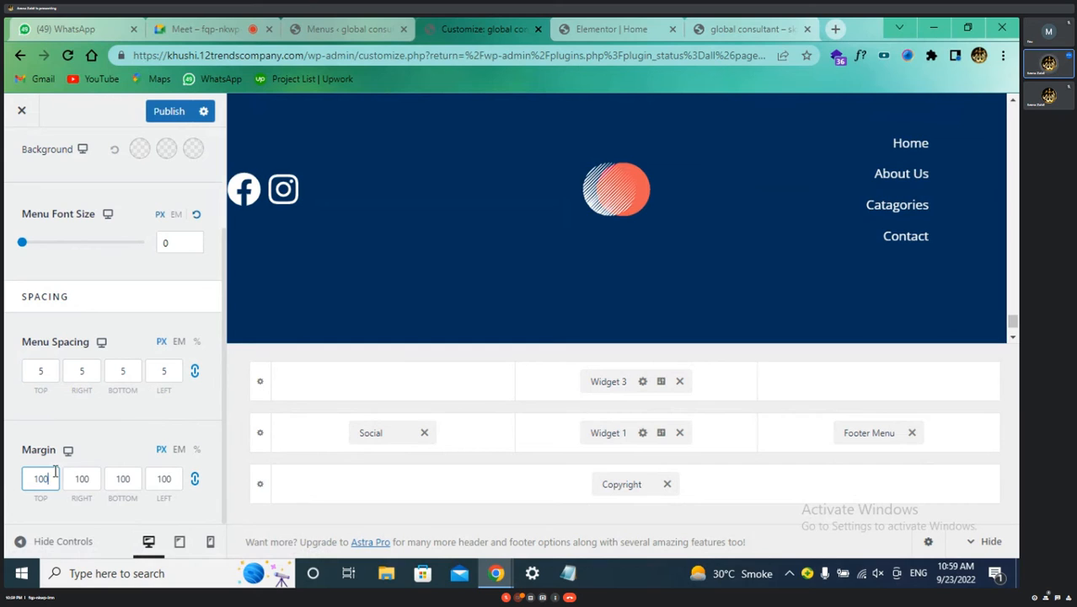
- Set the Footer Menu's margin to 80 px on all four sides
key(BackSpace)
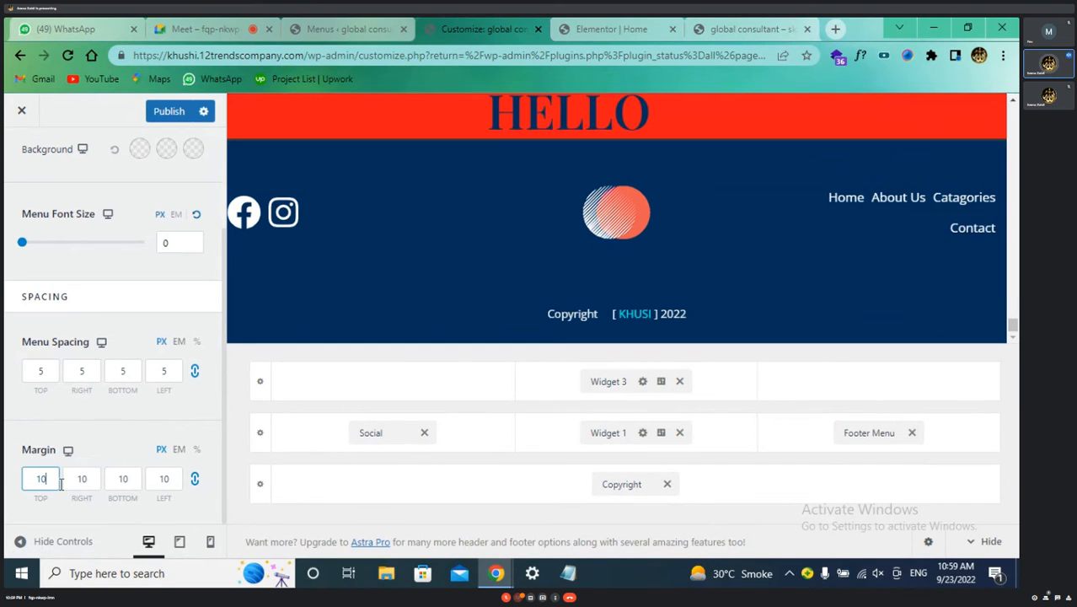
key(BackSpace)
key(BackSpace)
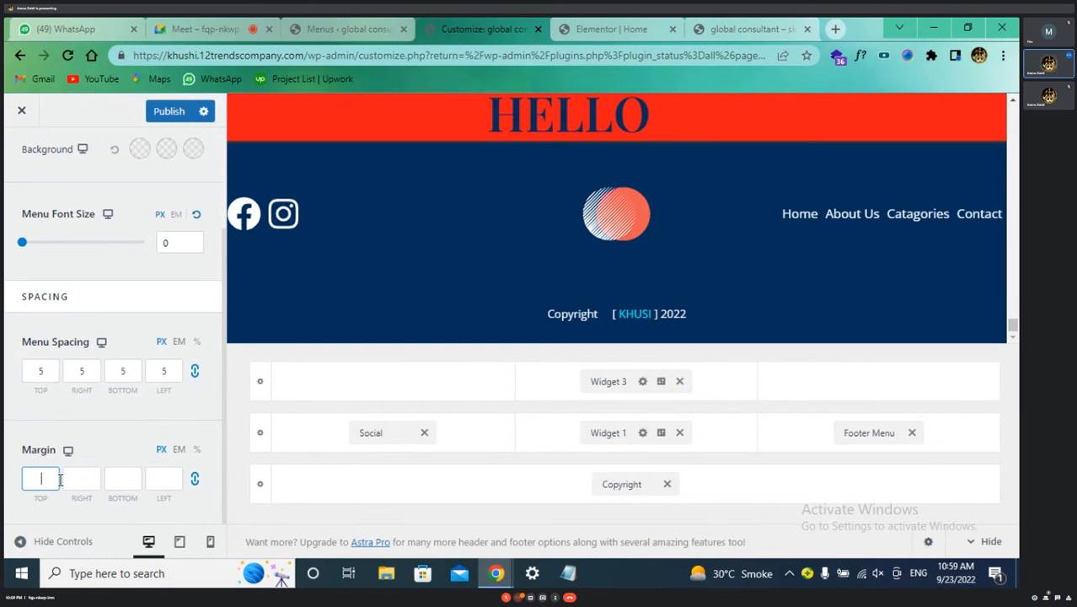
text(80)
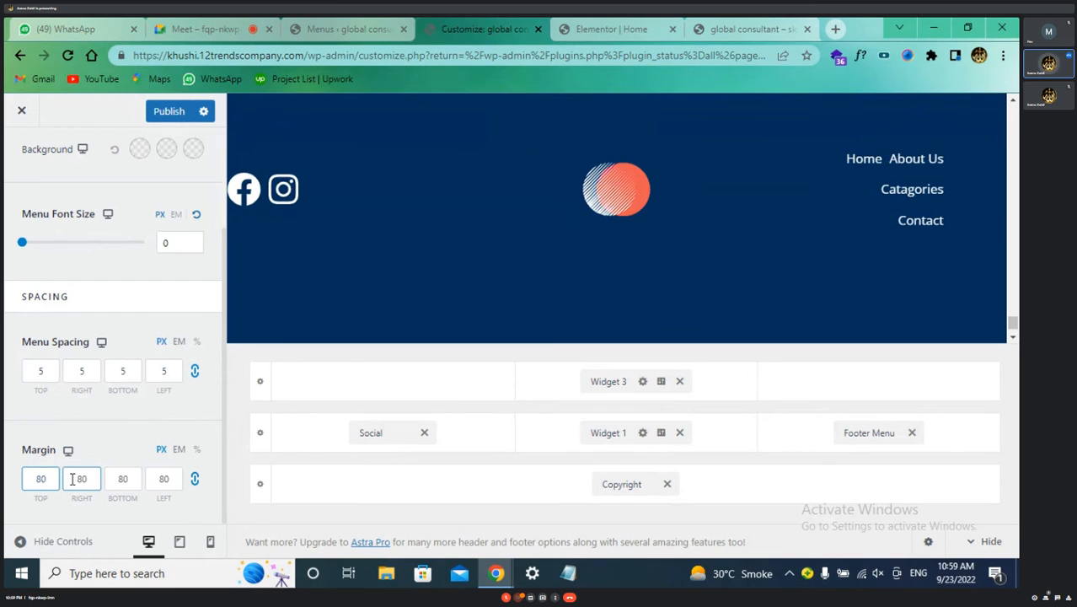
- Set the Footer Menu's margin to 90 px on all four sides and publish the changes
key(BackSpace)
key(BackSpace)
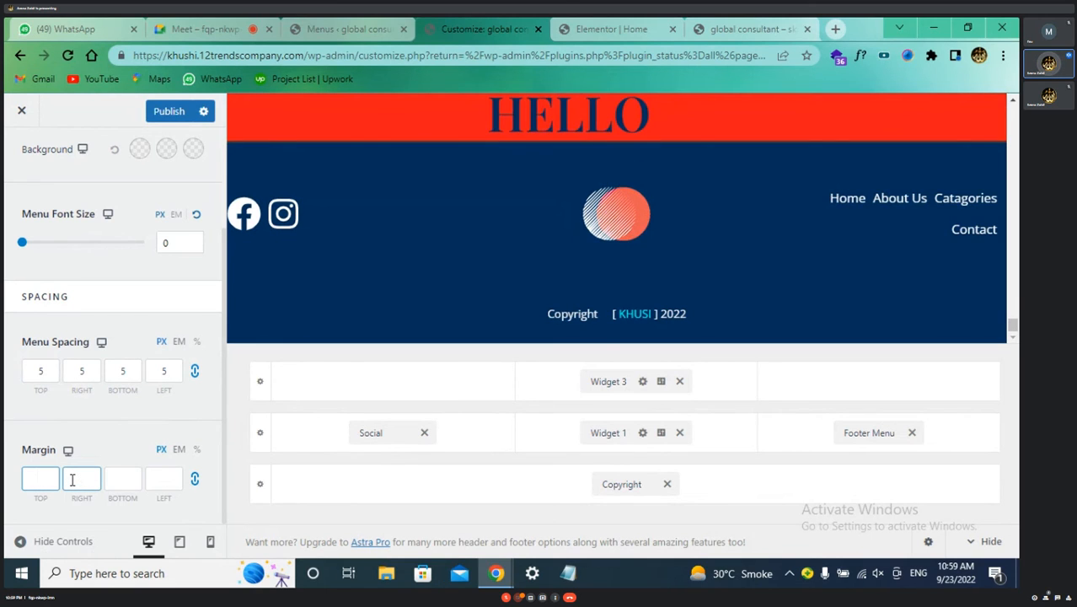
text(90)
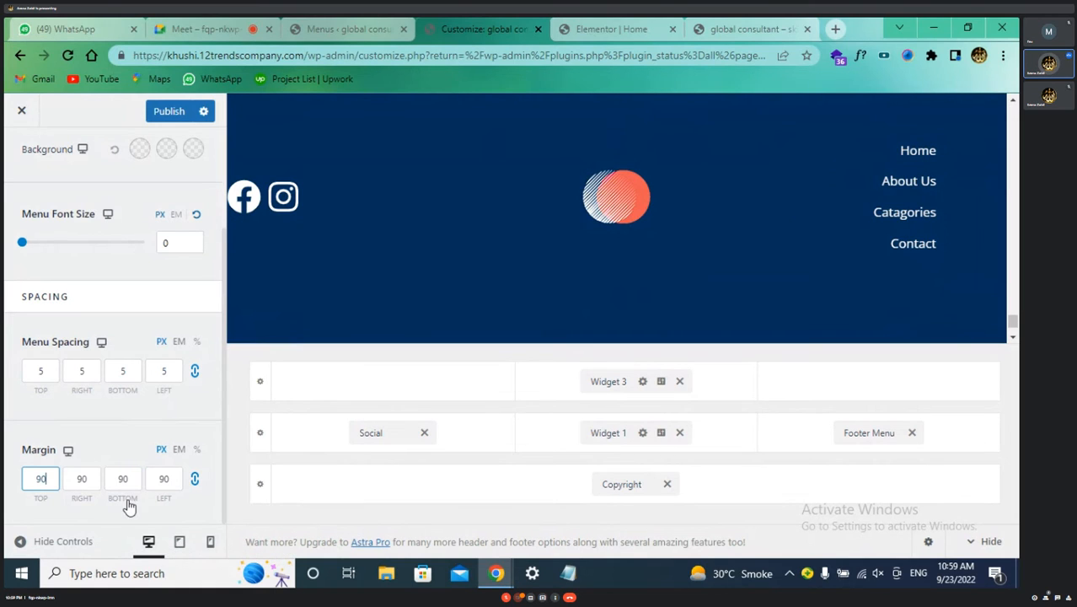
click(81, 372)
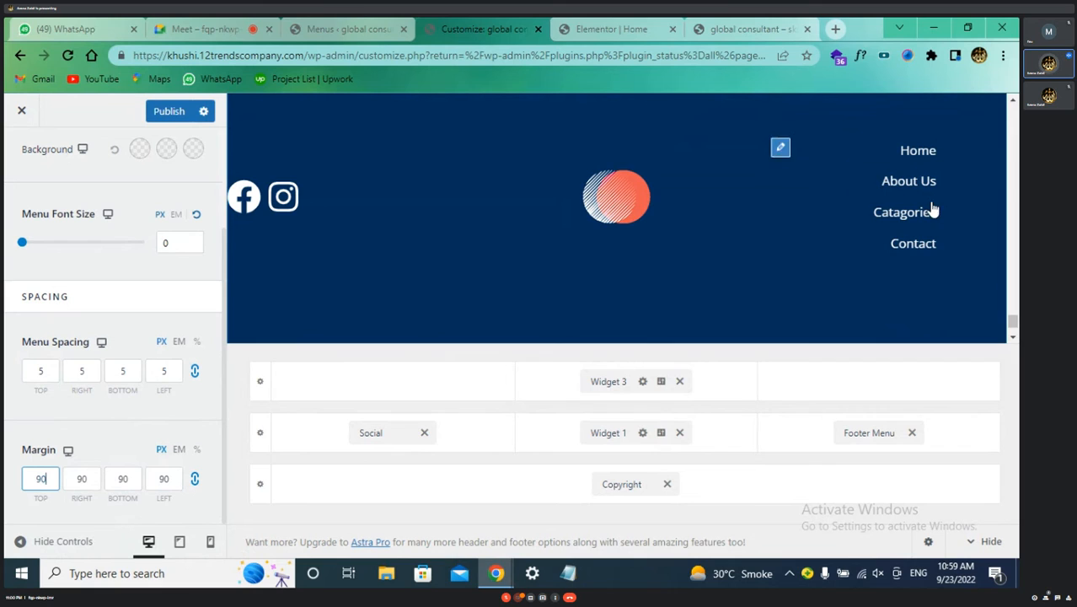
click(185, 116)
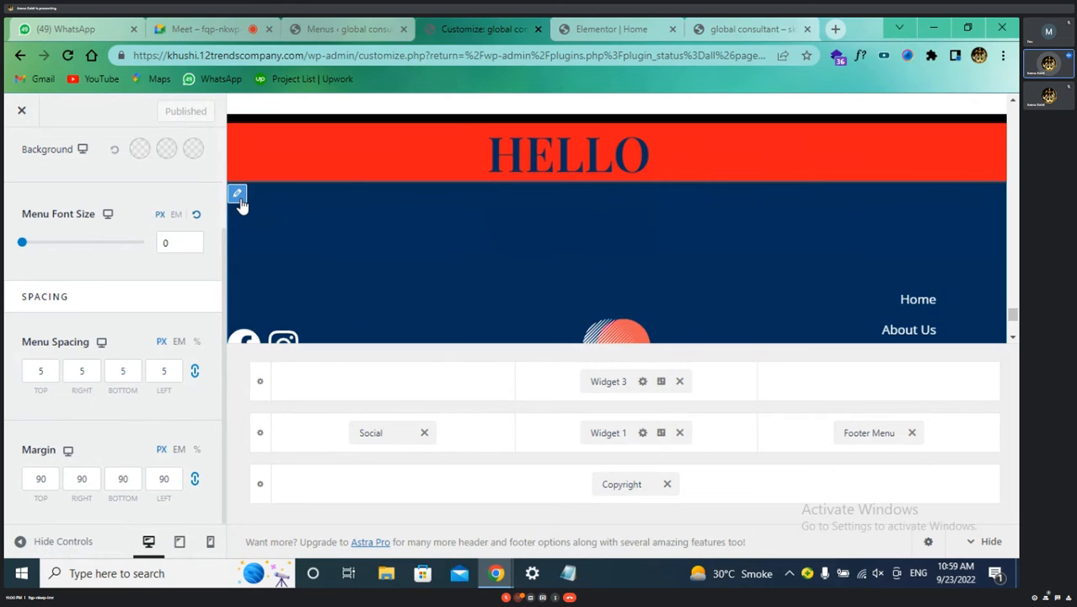
- Open the Primary Footer's general settings and review its layout, width and alignment options against the footer preview
click(239, 199)
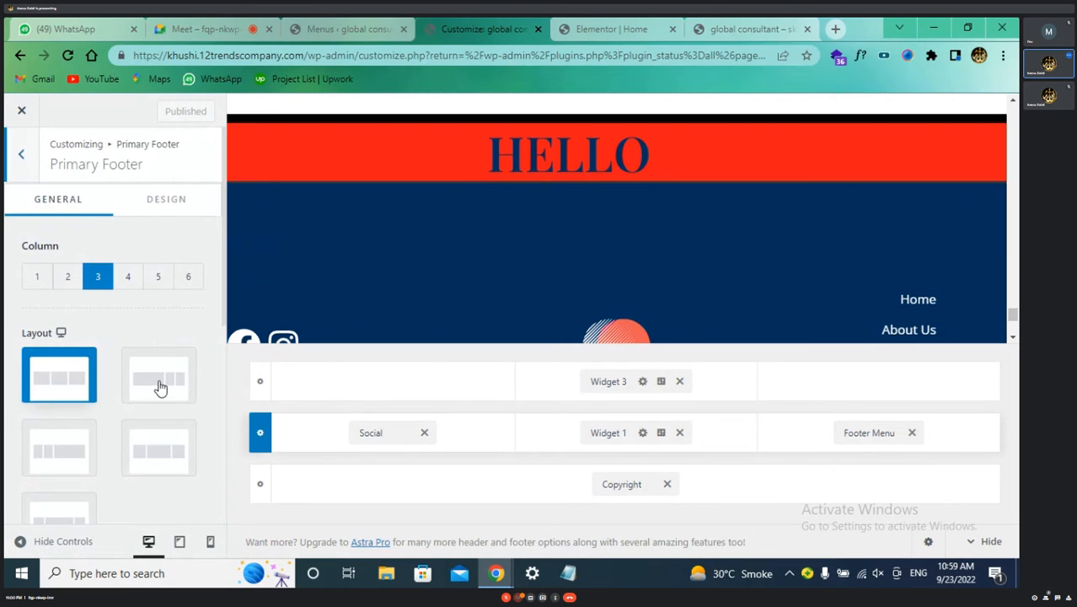
scroll(161, 387, down, 5)
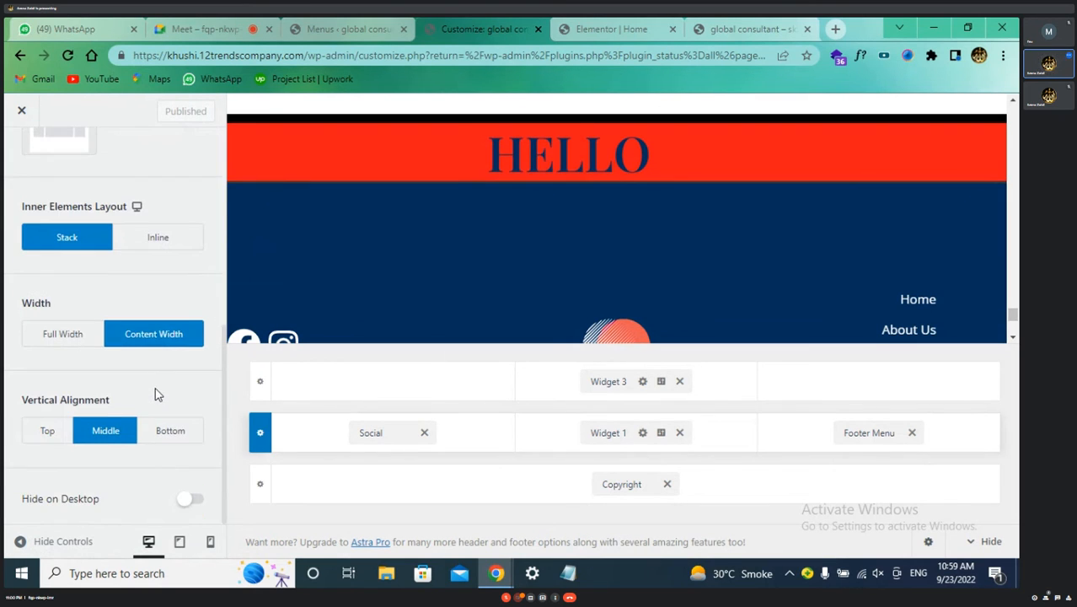
scroll(654, 197, down, 3)
scroll(653, 197, up, 1)
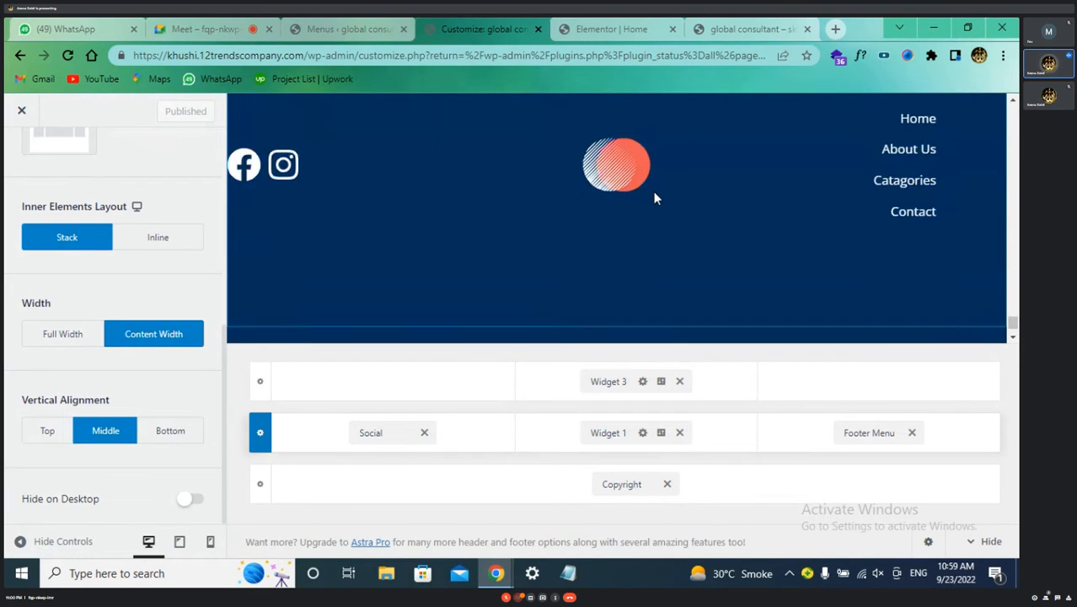
scroll(657, 198, up, 1)
scroll(657, 198, down, 2)
scroll(657, 198, up, 2)
scroll(657, 198, down, 2)
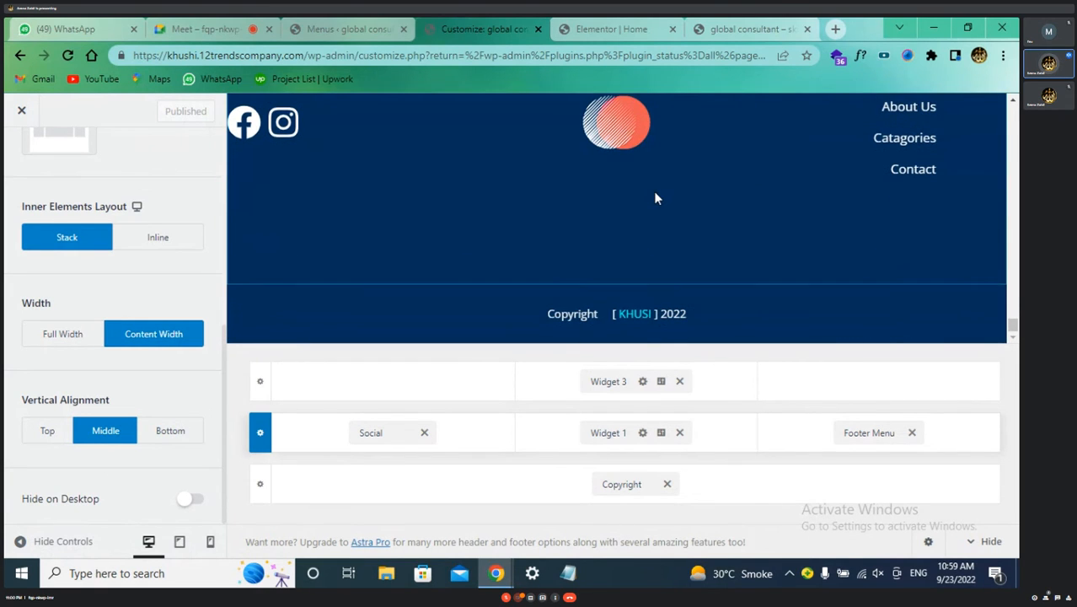
scroll(708, 199, up, 3)
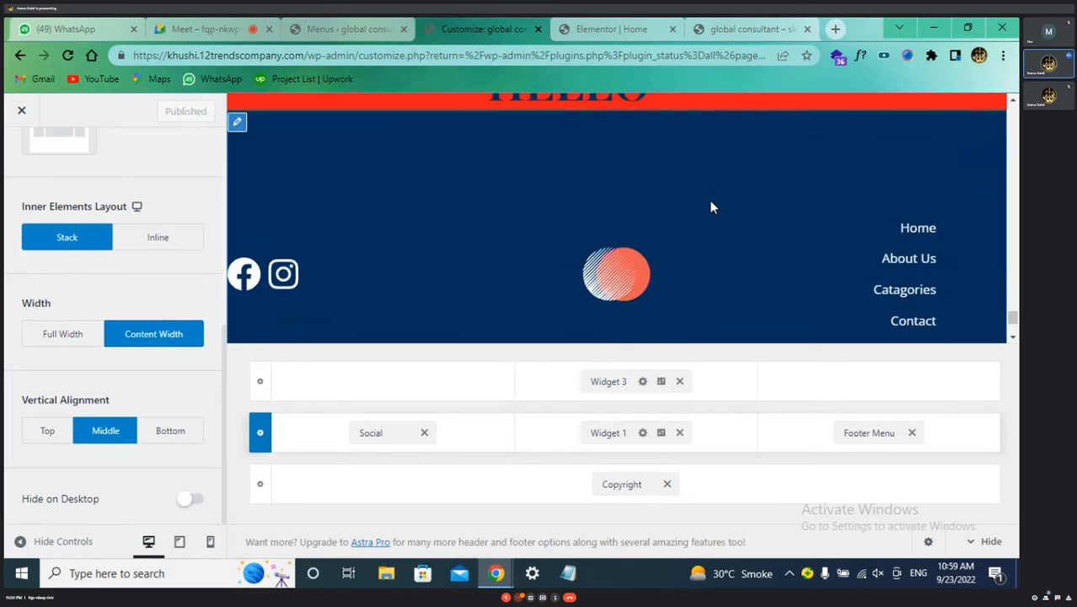
scroll(190, 234, up, 5)
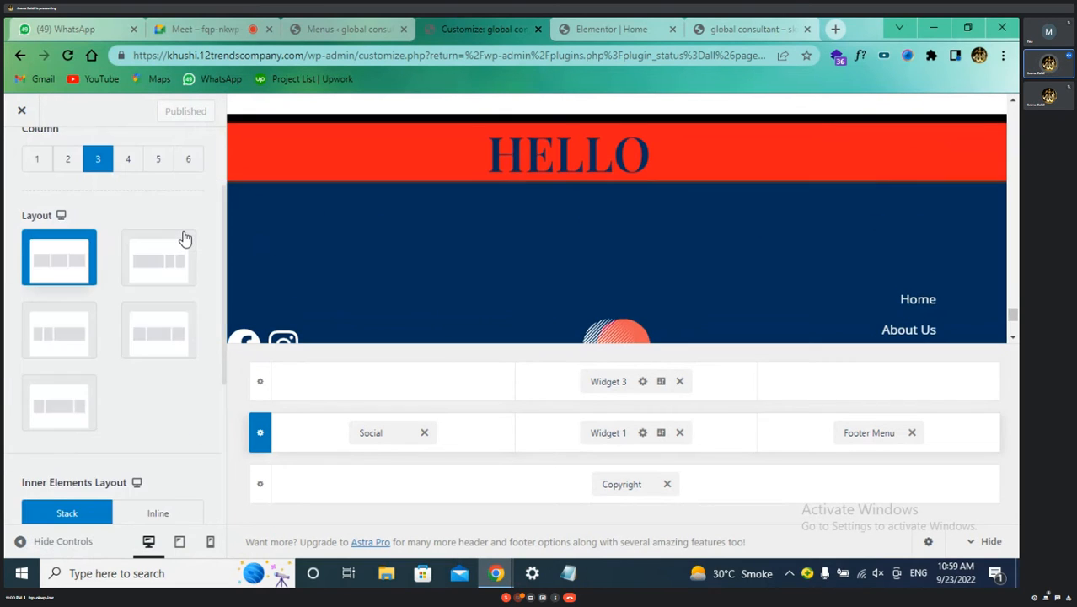
- Set the Primary Footer's inner column spacing to 102 px in its design settings
click(191, 209)
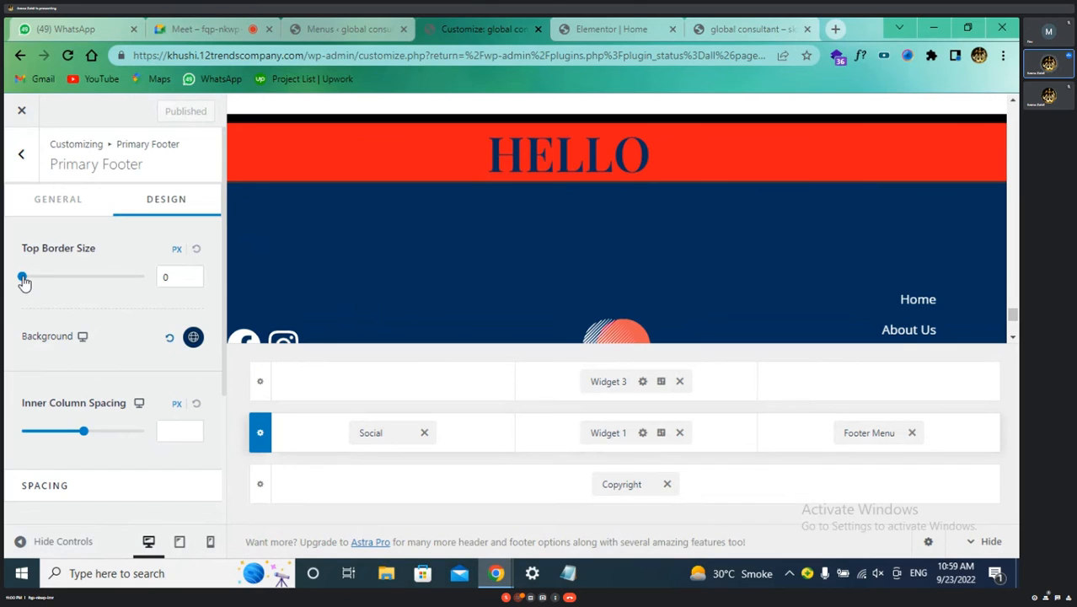
scroll(52, 360, down, 2)
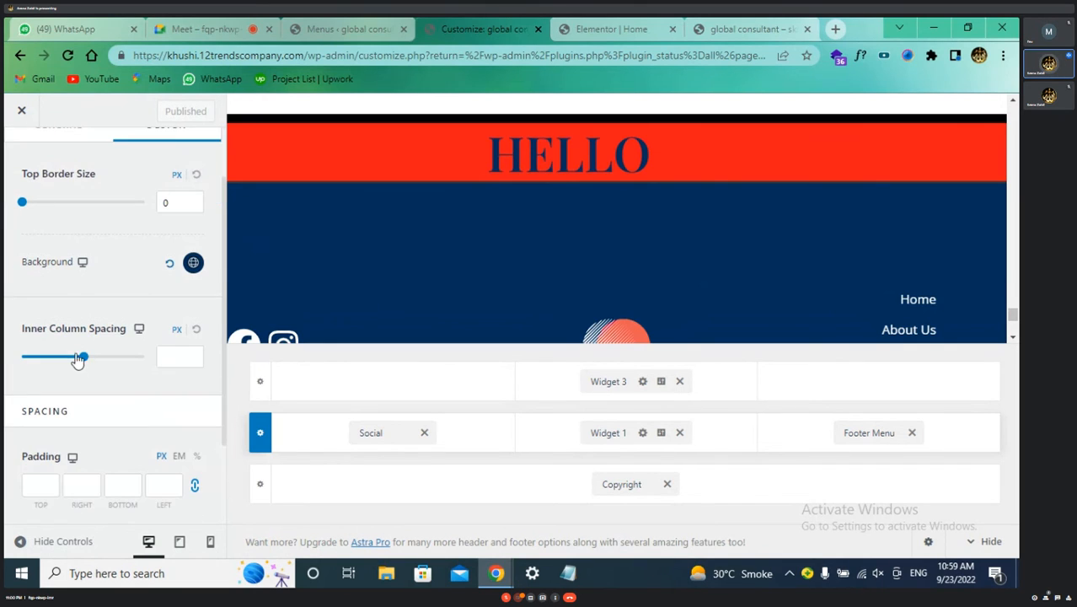
mouse_move(83, 357)
mouse_down()
mouse_move(57, 356)
mouse_move(84, 359)
mouse_up()
scroll(438, 223, down, 2)
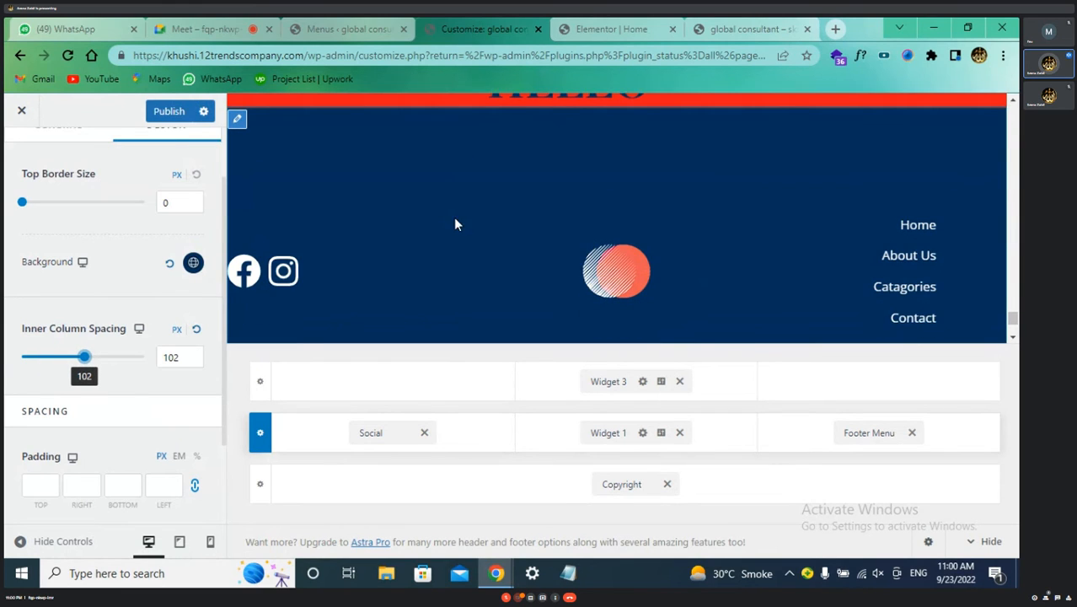
- Try 50 px padding on all four sides of the Primary Footer and settle on 0 px
scroll(115, 419, down, 3)
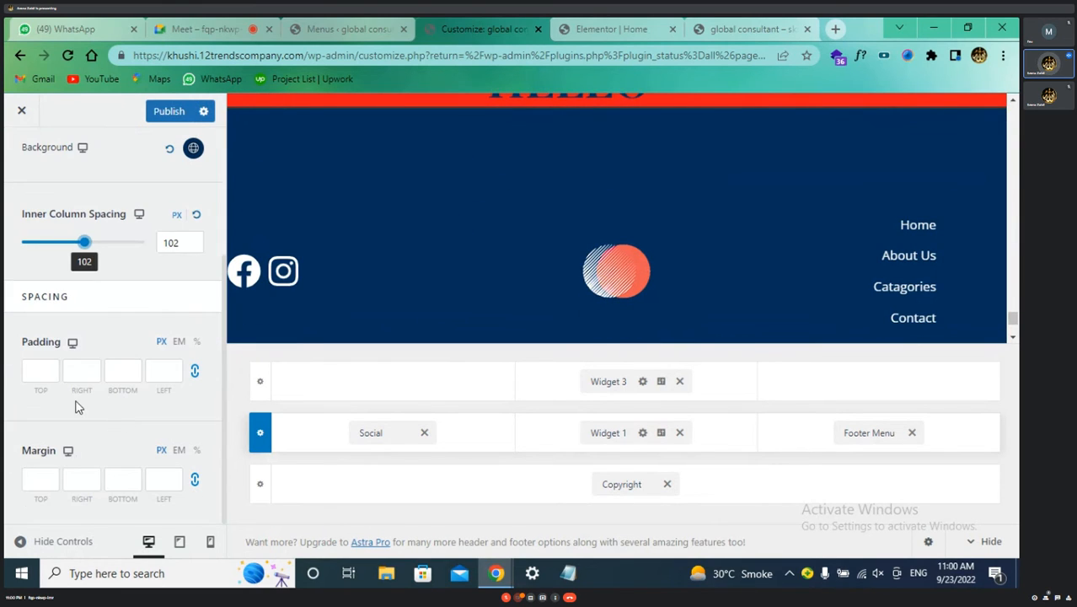
scroll(584, 168, down, 1)
scroll(371, 291, up, 1)
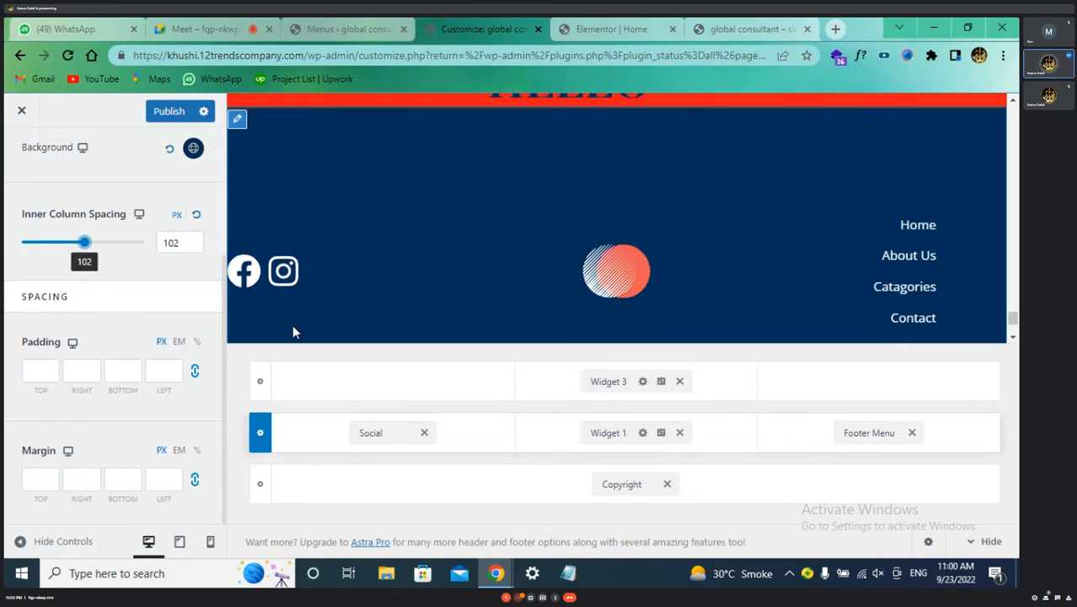
click(43, 371)
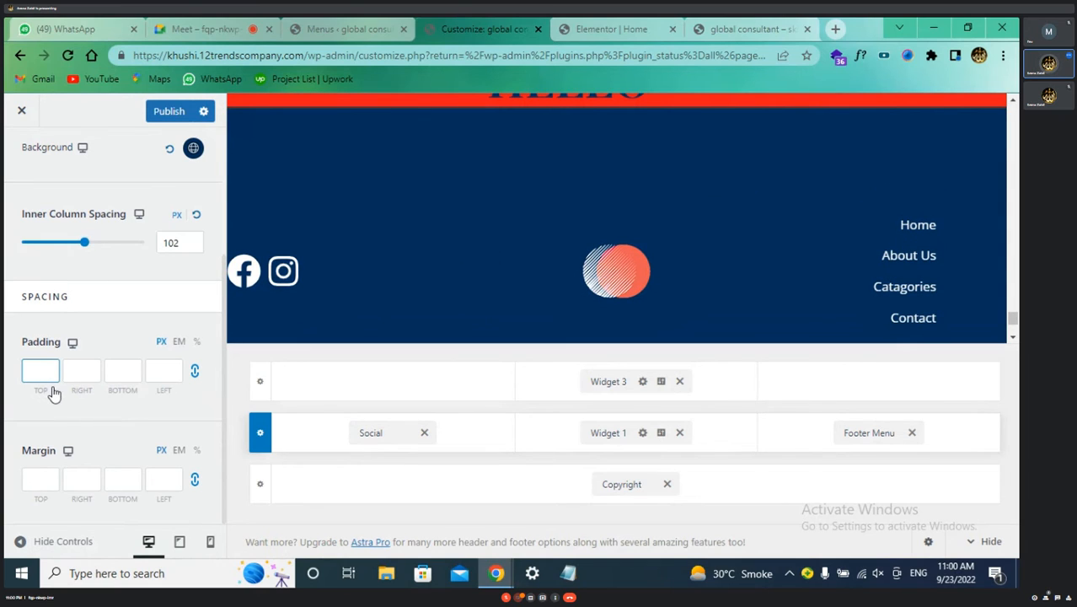
text(50)
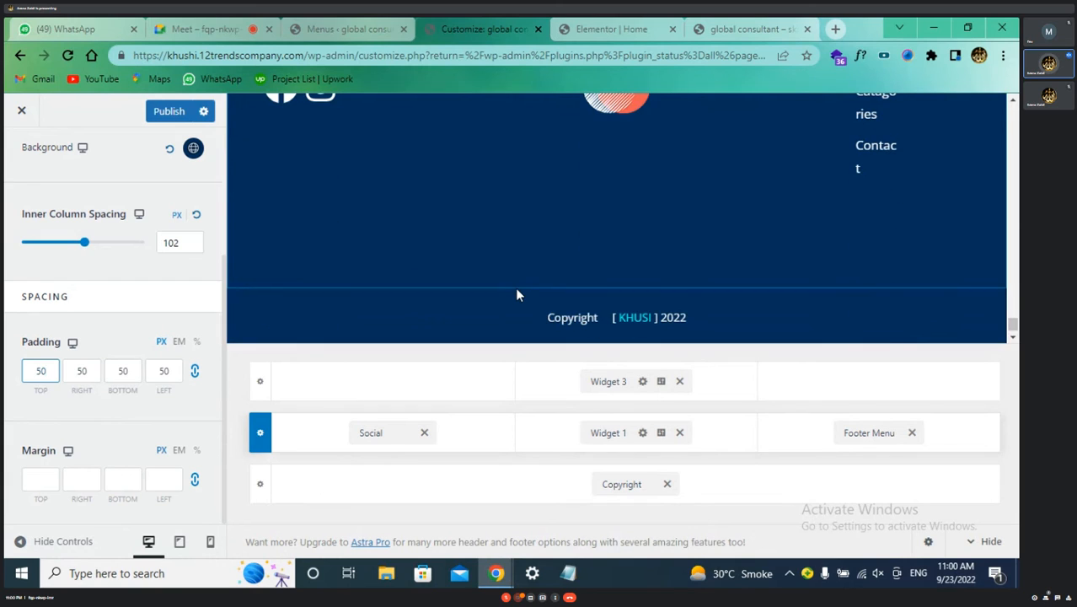
key(BackSpace)
key(BackSpace)
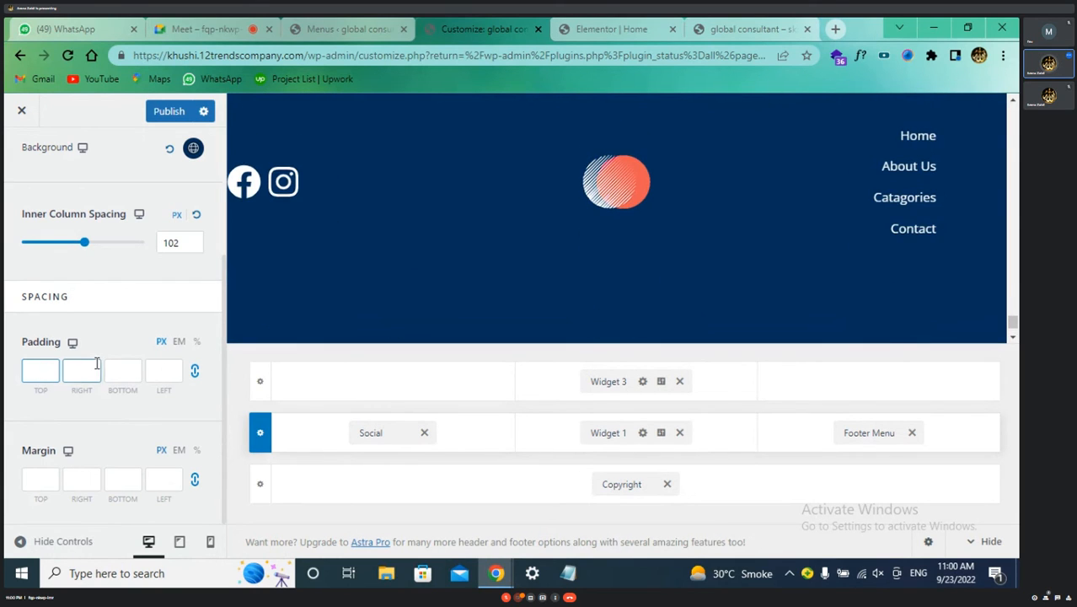
text(0)
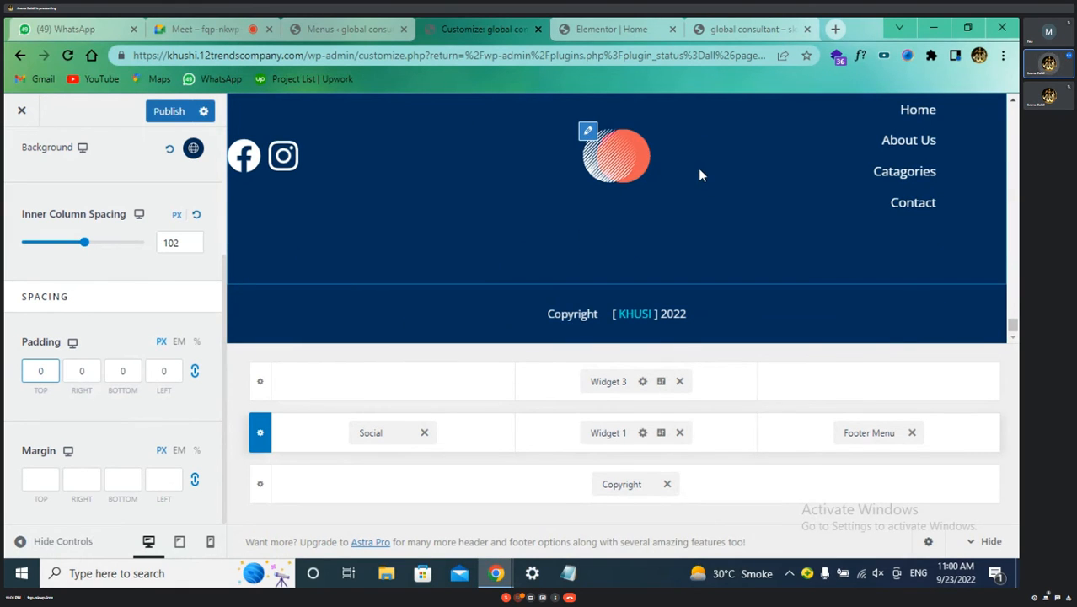
- Examine the desktop preview of the footer from the HELLO banner down to the copyright row
scroll(712, 157, up, 2)
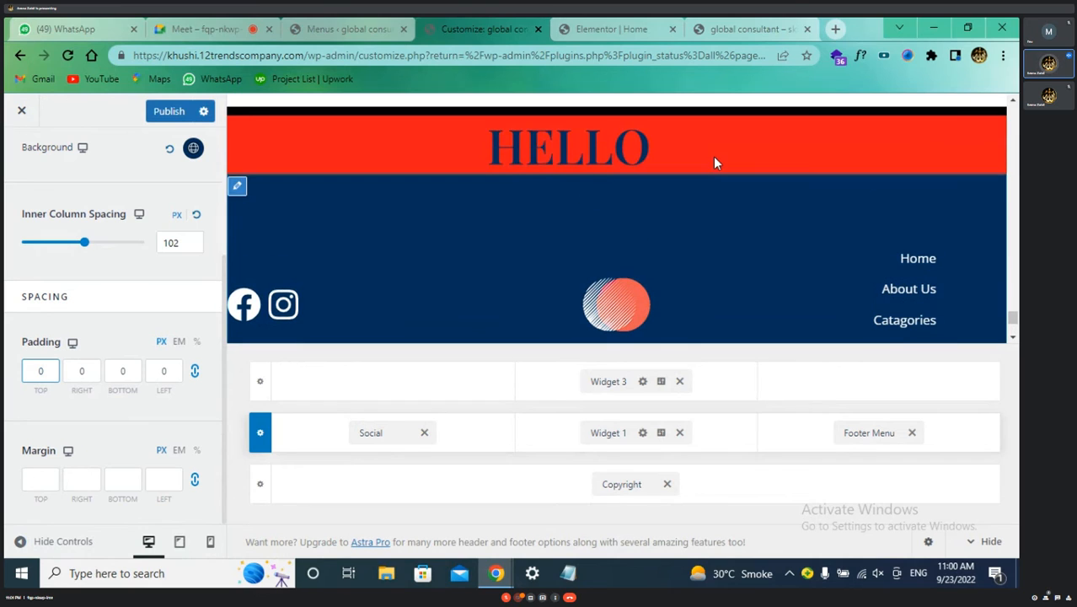
scroll(693, 204, down, 2)
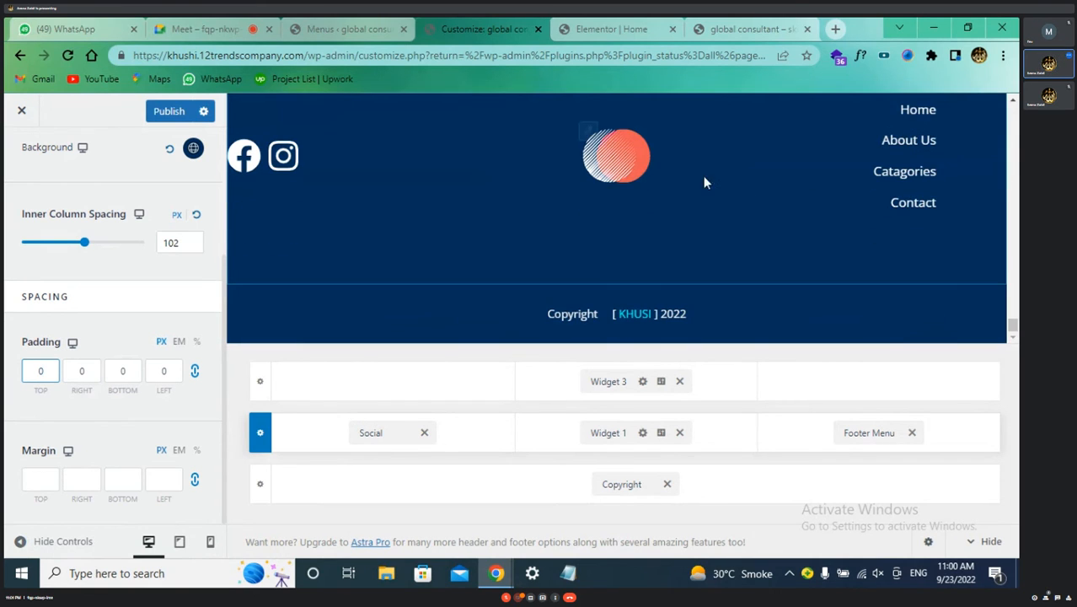
scroll(735, 141, up, 3)
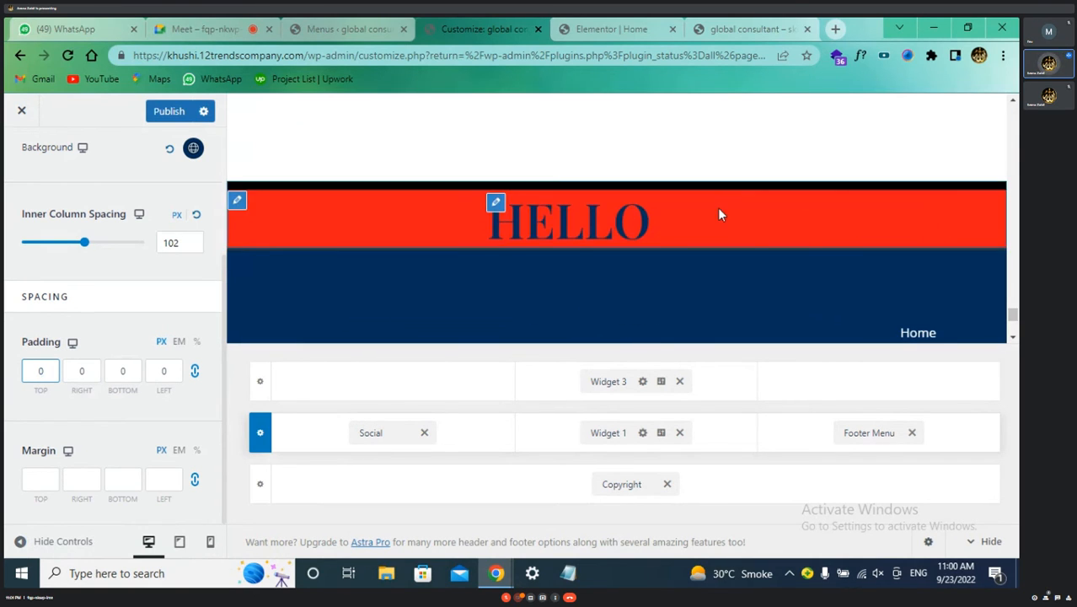
scroll(544, 241, down, 2)
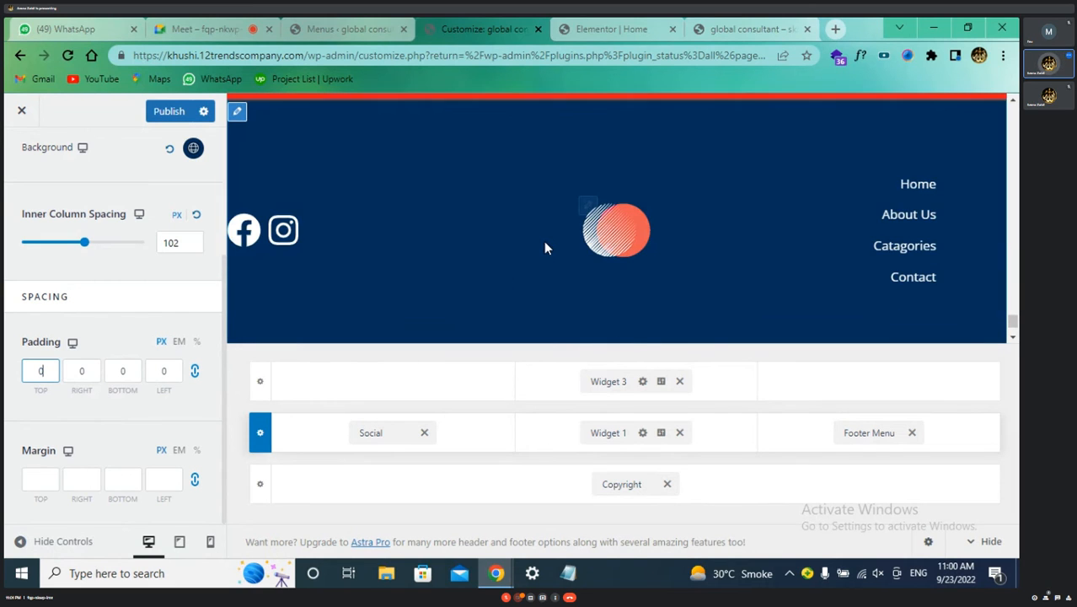
scroll(380, 179, down, 1)
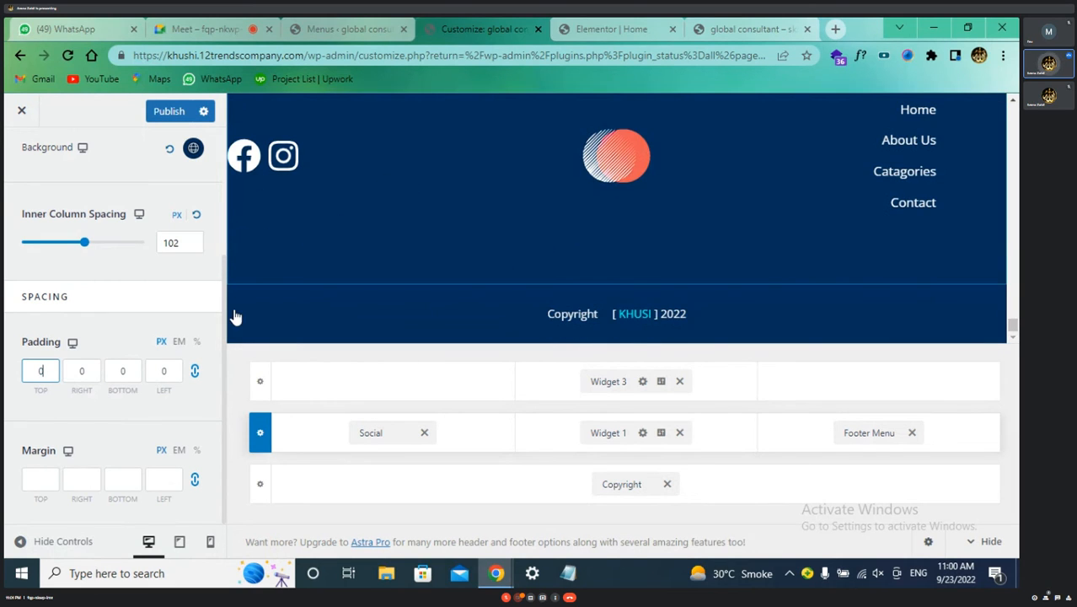
scroll(518, 218, up, 2)
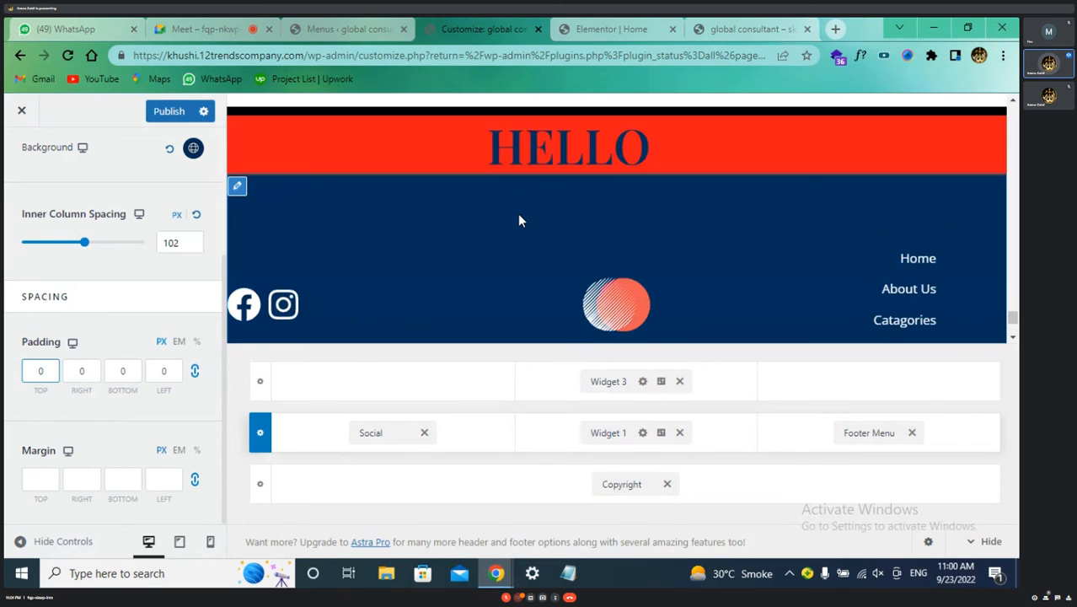
scroll(518, 213, up, 1)
scroll(530, 206, down, 3)
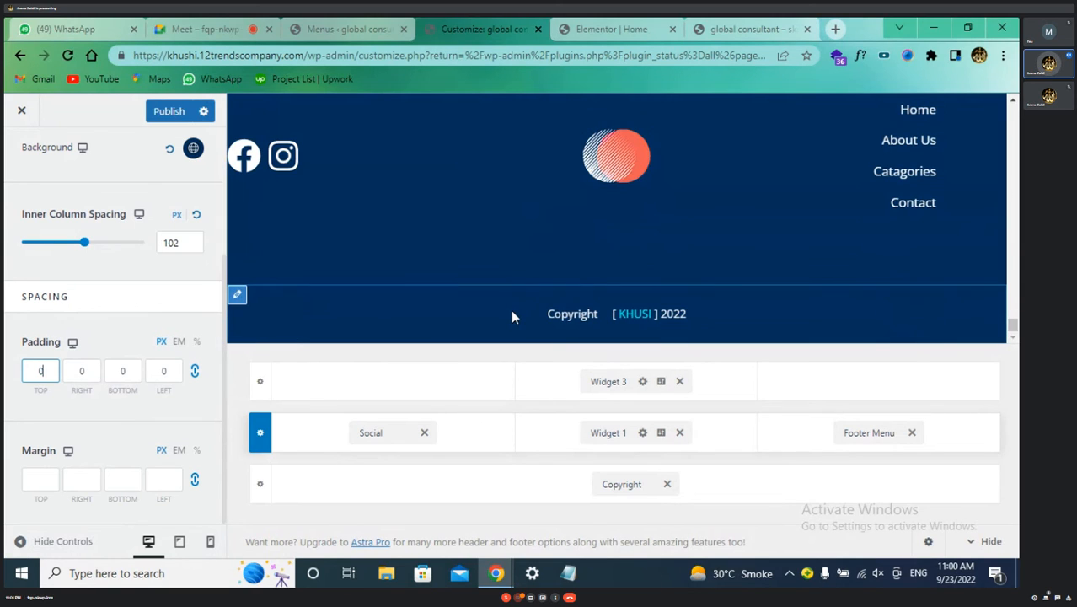
scroll(513, 316, up, 1)
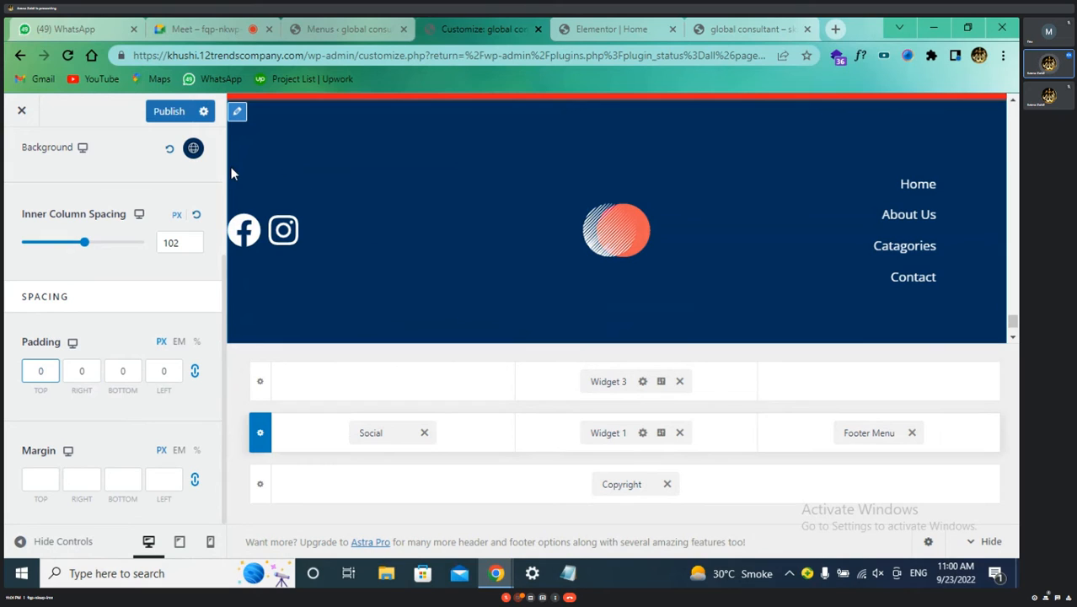
- Switch to the mobile preview and examine the page and how the footer's icons, logo and menu stack
click(211, 546)
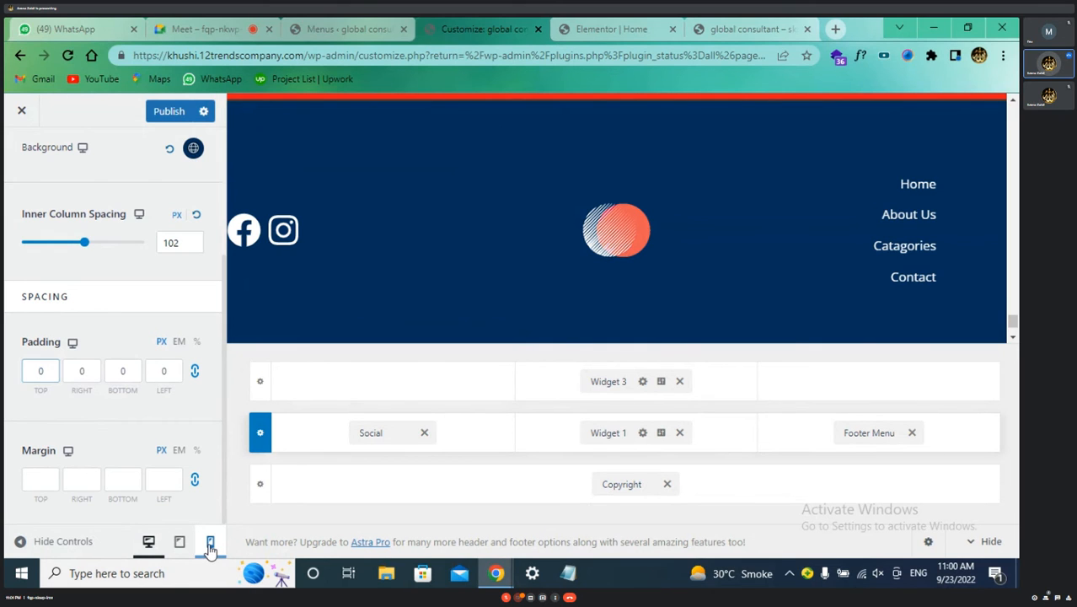
scroll(679, 246, up, 10)
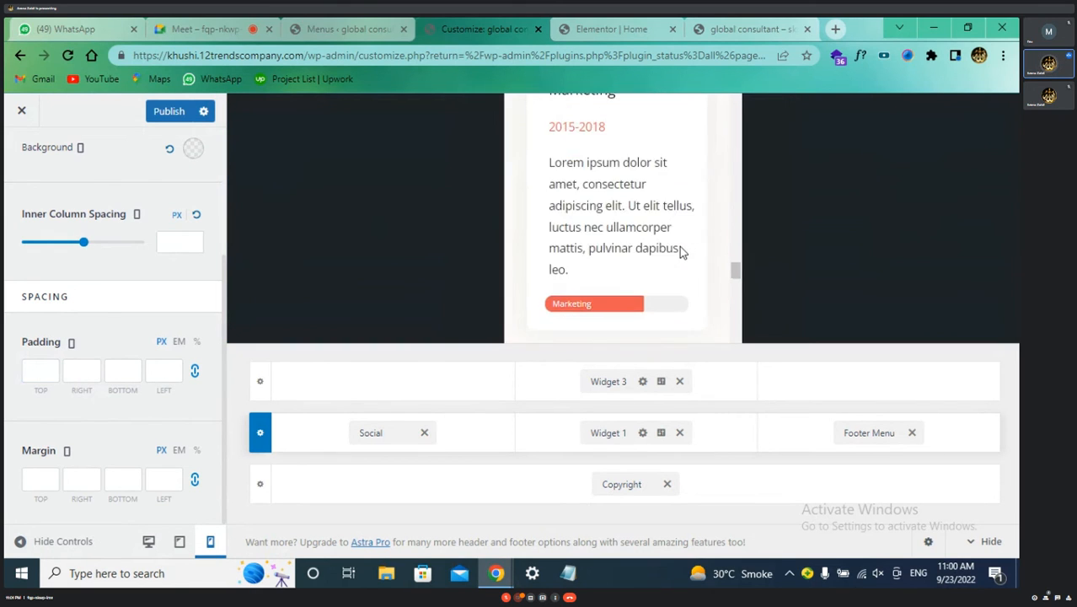
scroll(681, 248, up, 10)
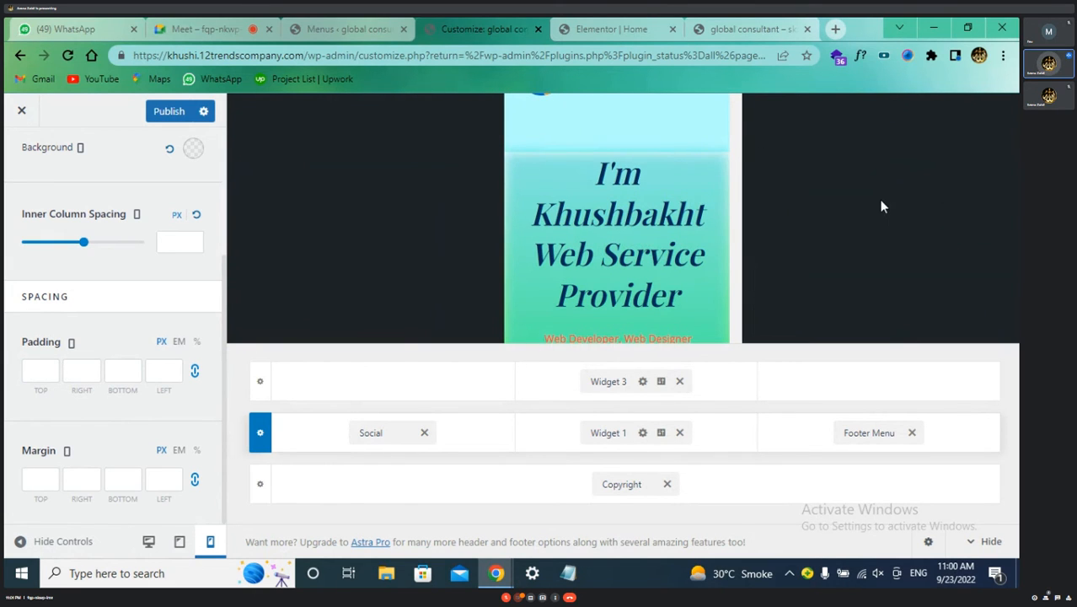
scroll(620, 195, down, 10)
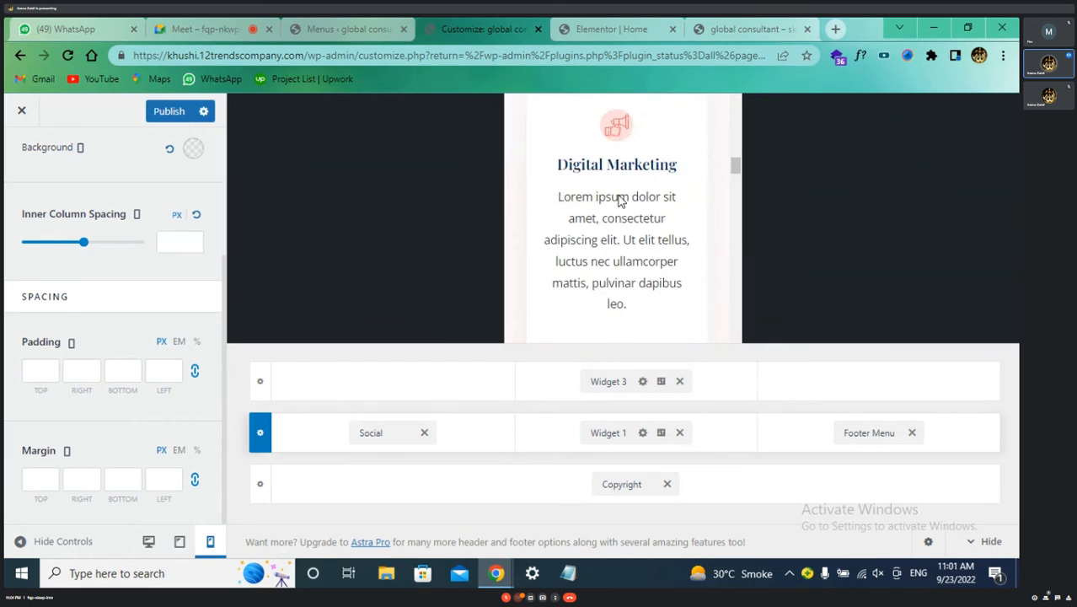
scroll(619, 206, down, 15)
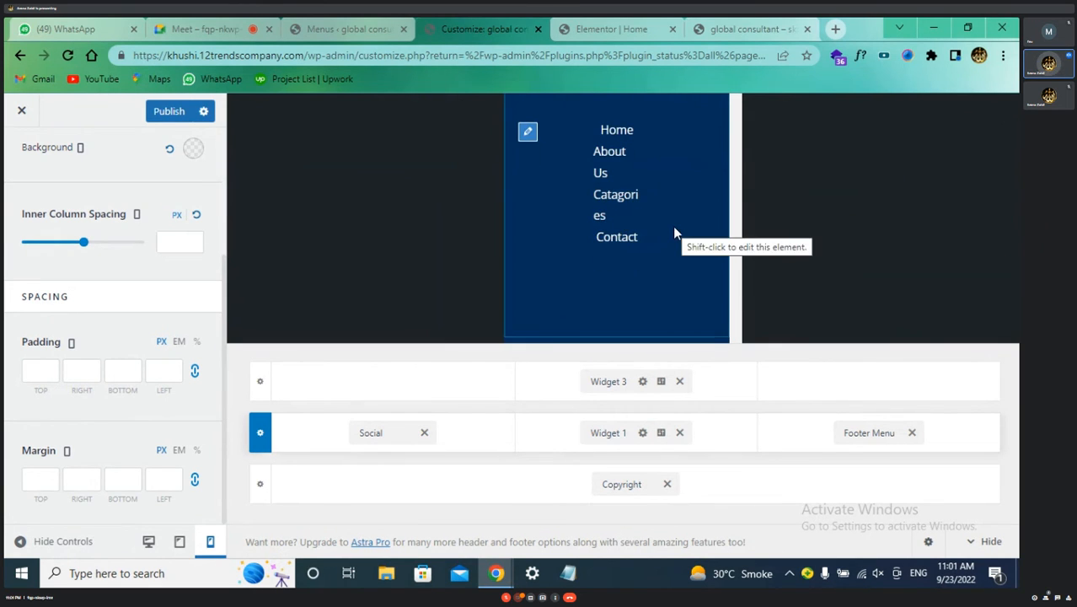
scroll(674, 232, up, 2)
scroll(674, 233, up, 3)
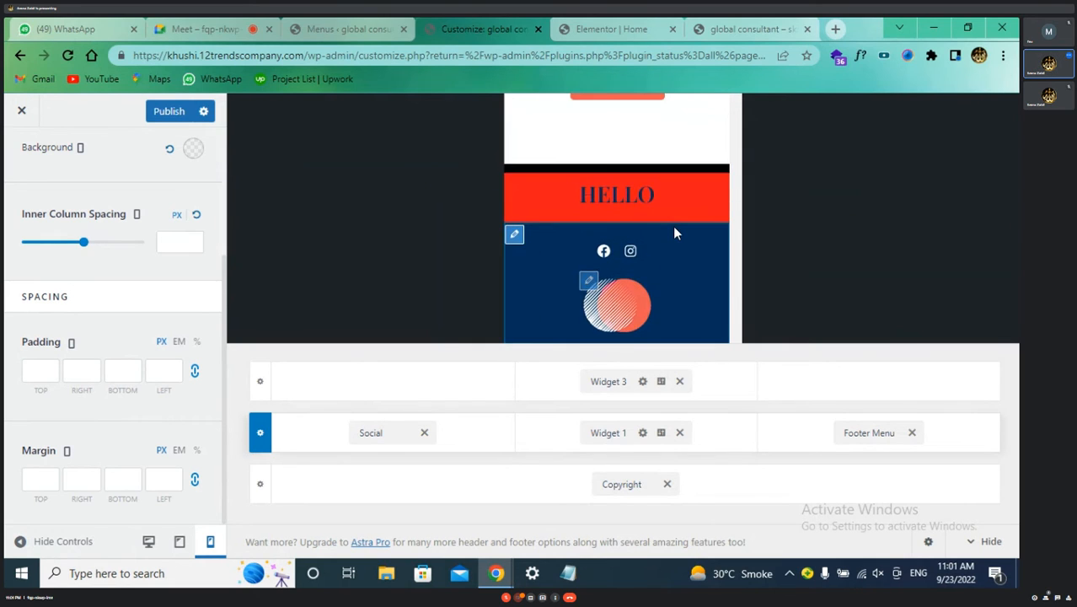
scroll(672, 226, down, 4)
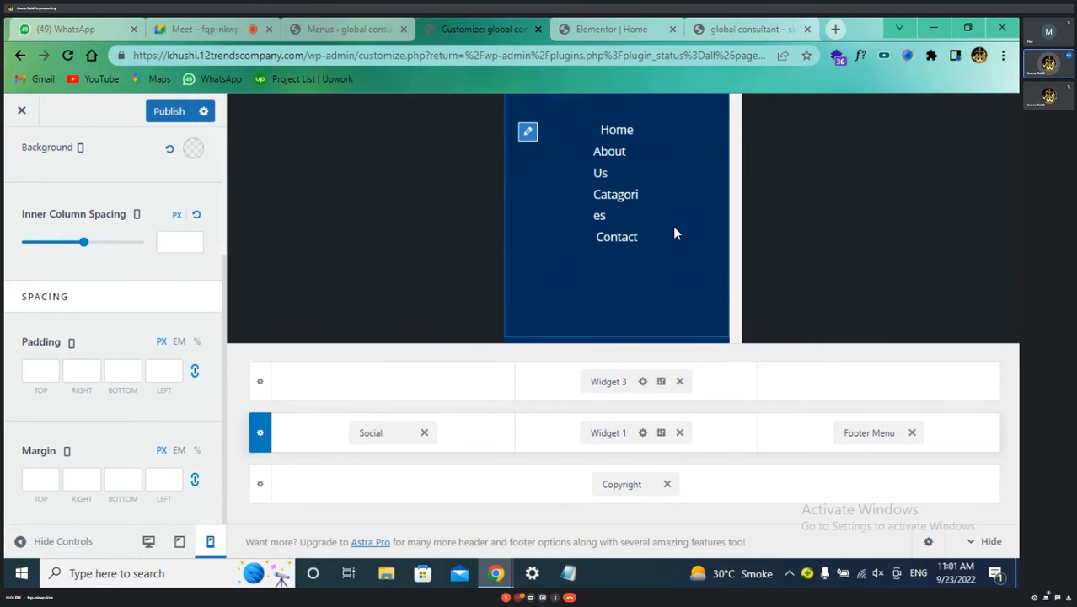
scroll(638, 179, up, 2)
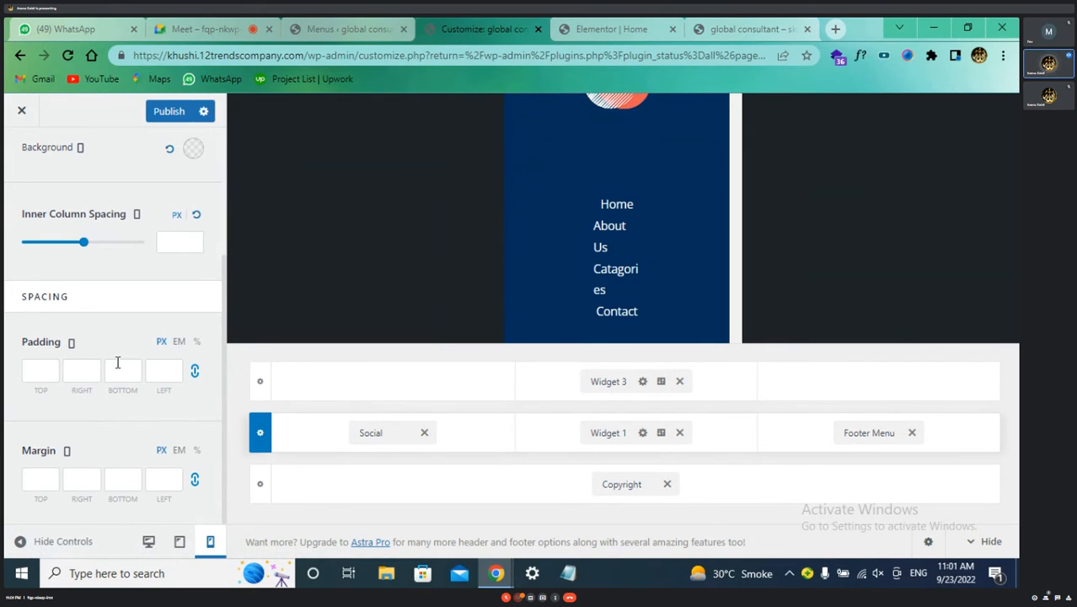
- Return the footer customizer to the desktop preview and examine the footer and the testimonials section above it
click(40, 480)
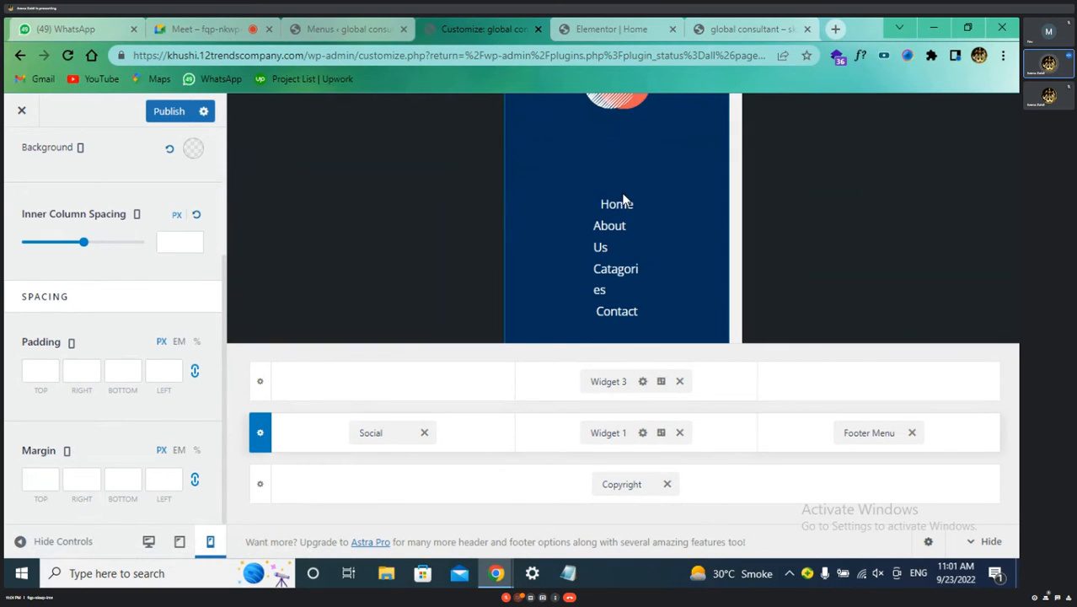
scroll(616, 235, down, 1)
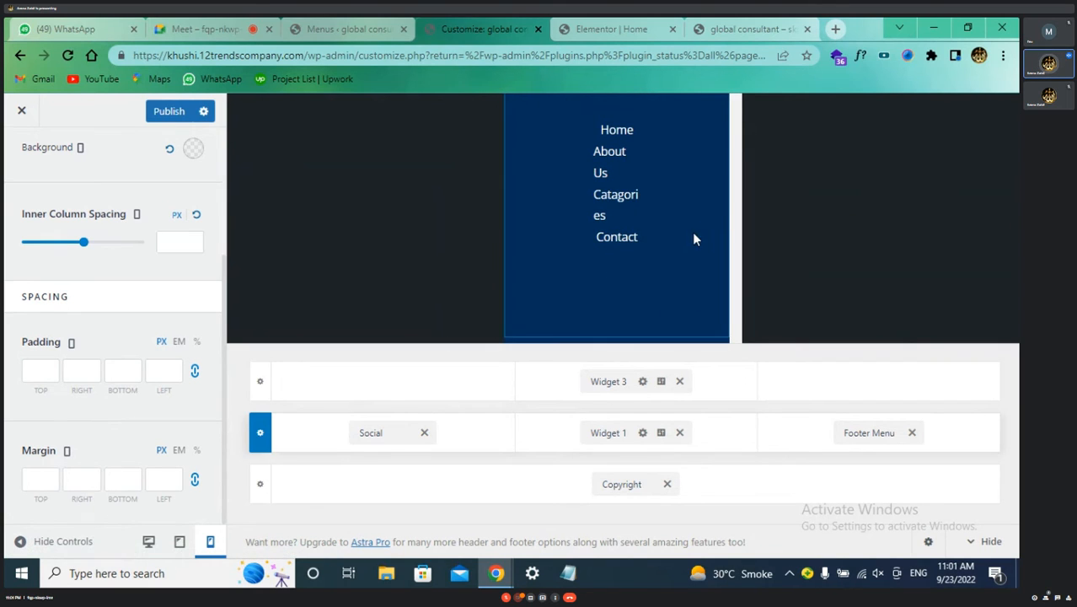
click(146, 550)
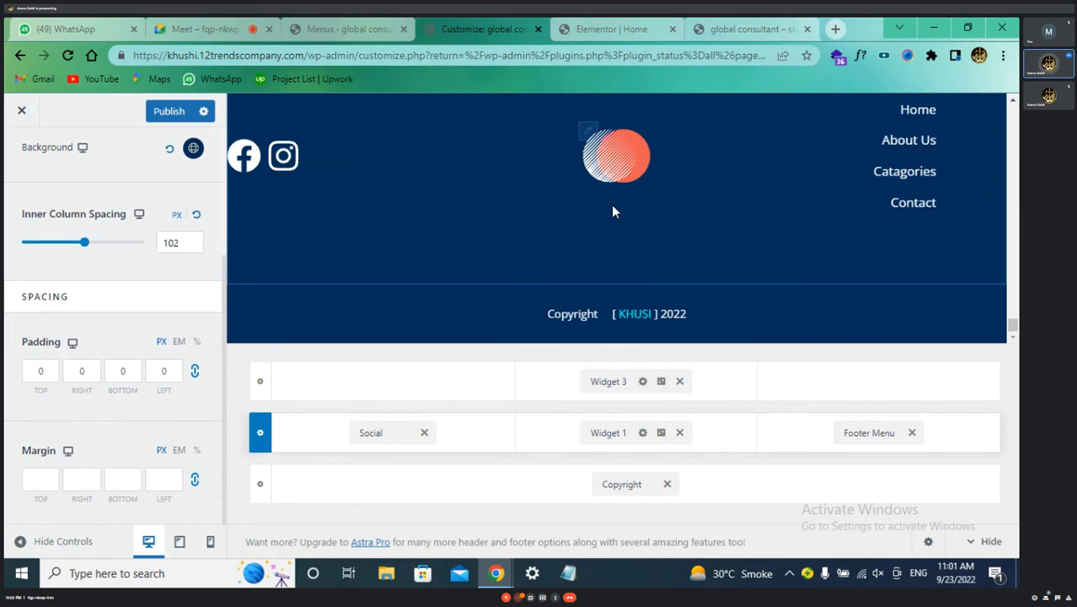
scroll(633, 220, up, 10)
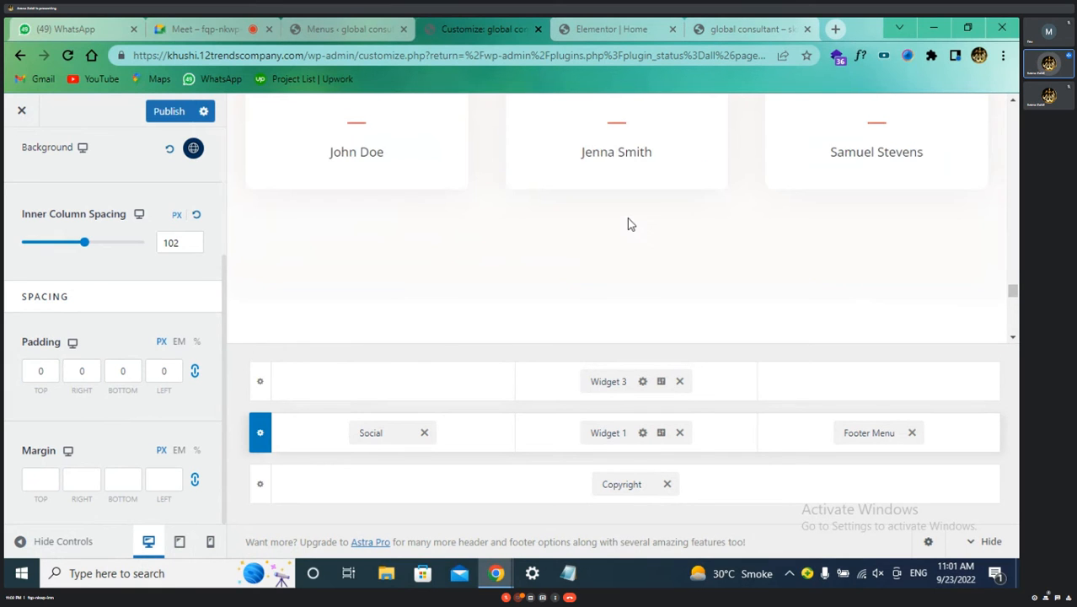
scroll(626, 226, up, 3)
- Examine the Home page in the Elementor editor down to its footer, comparing it with the footer in the Customizer preview
click(624, 26)
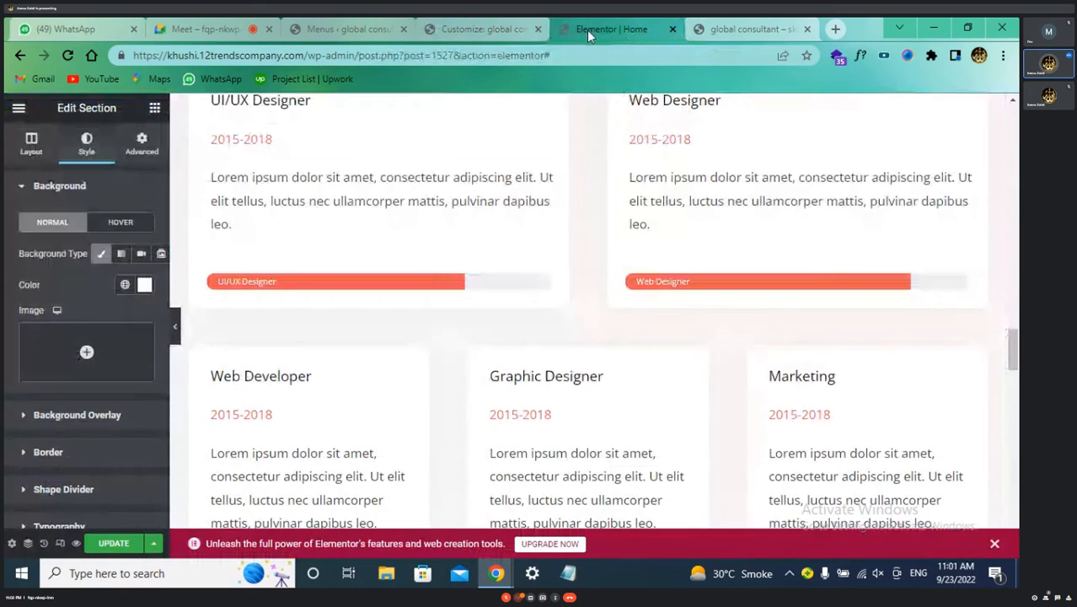
click(483, 29)
scroll(613, 258, down, 10)
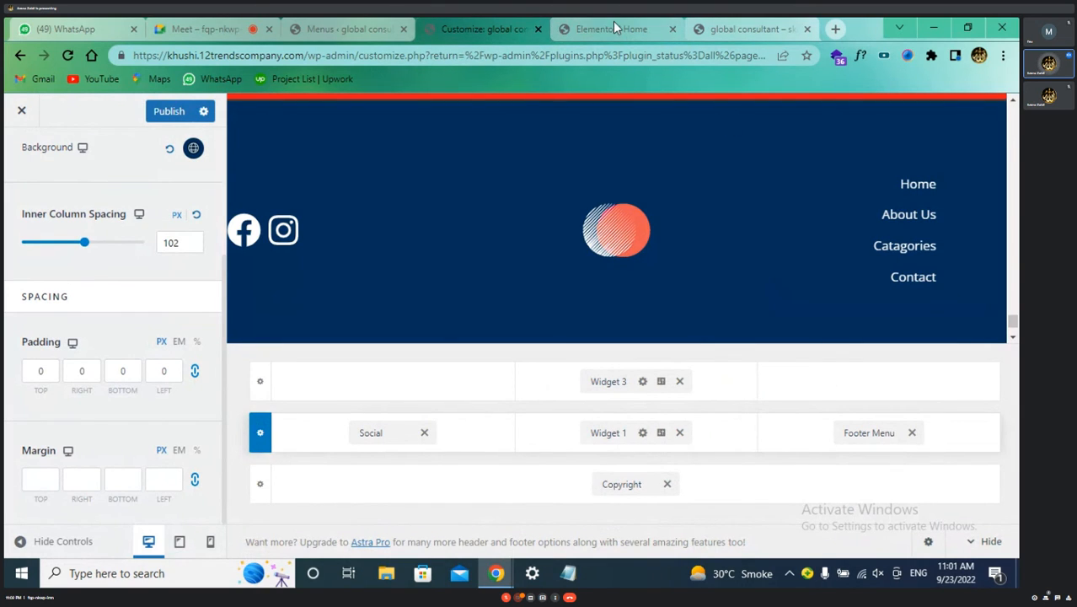
mouse_move(613, 24)
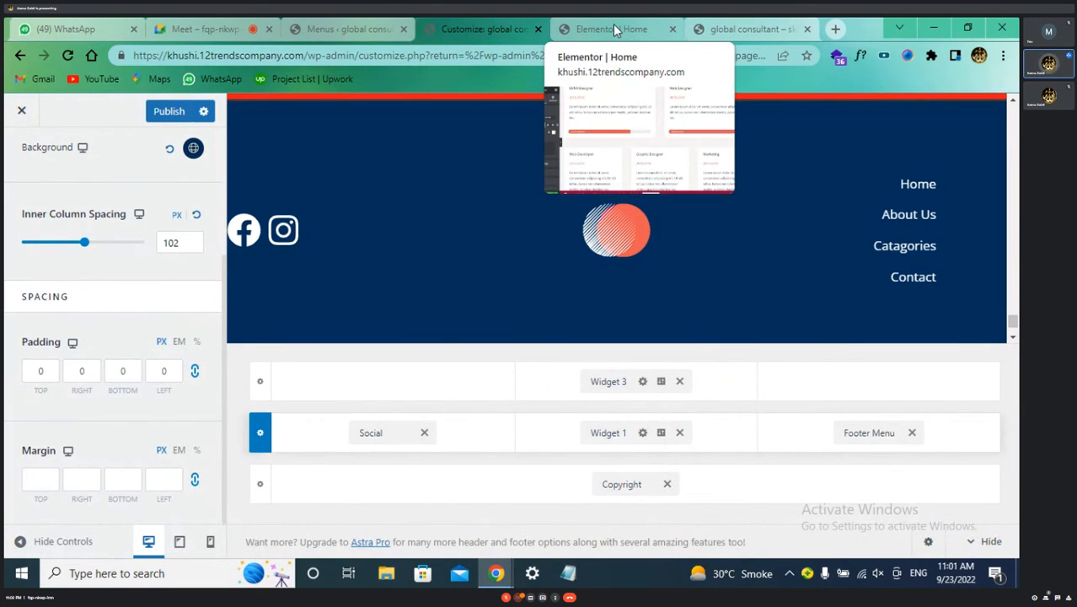
click(614, 29)
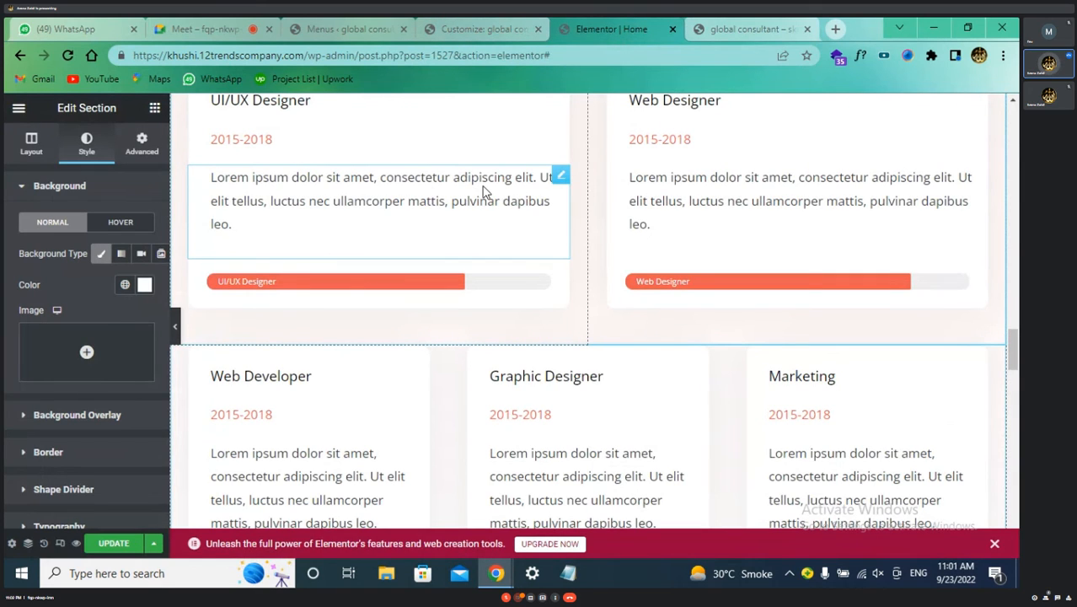
scroll(482, 192, down, 20)
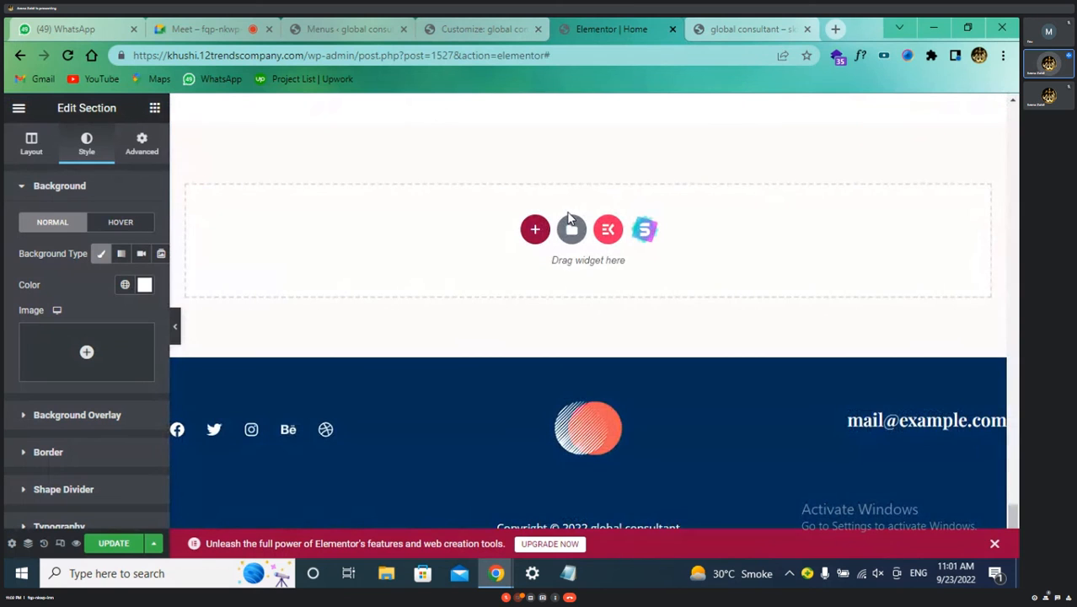
scroll(567, 212, up, 20)
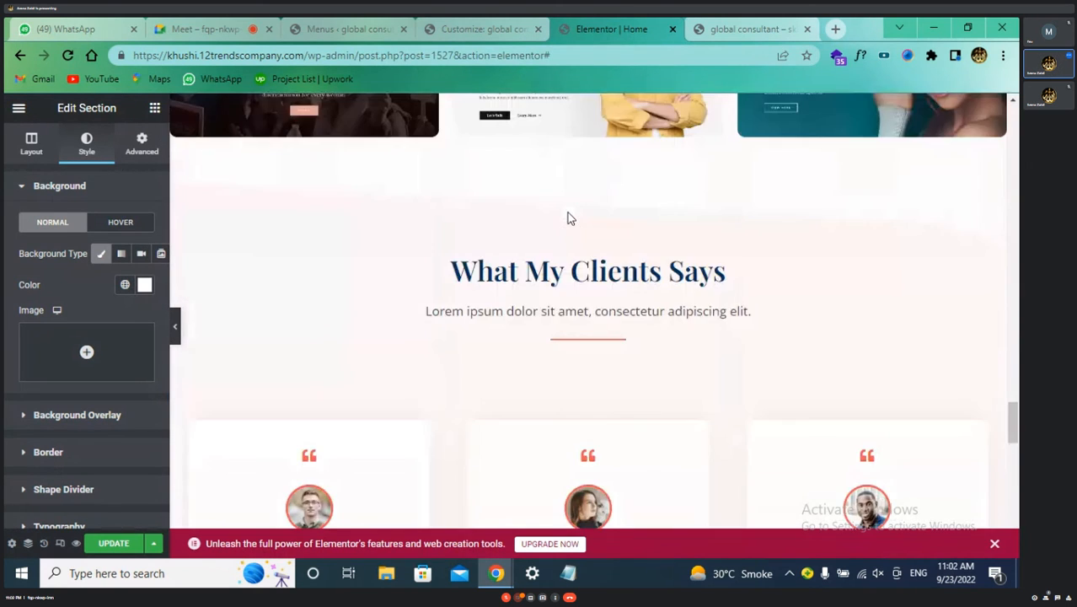
scroll(567, 213, up, 5)
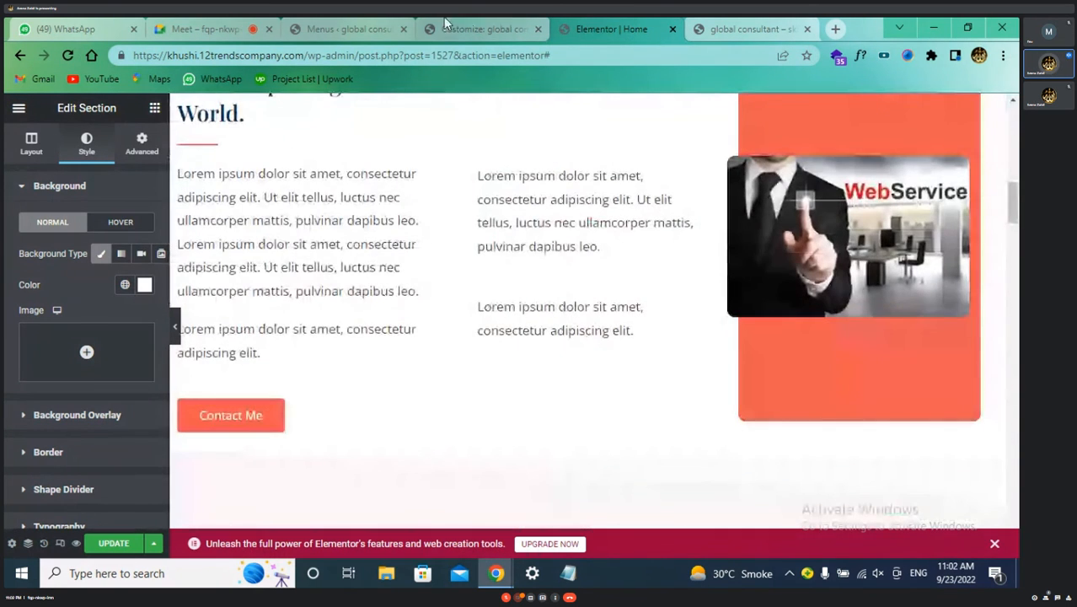
- Open the installed plugins list in the WordPress admin and review its entries from Elementor to WPForms Lite
click(323, 30)
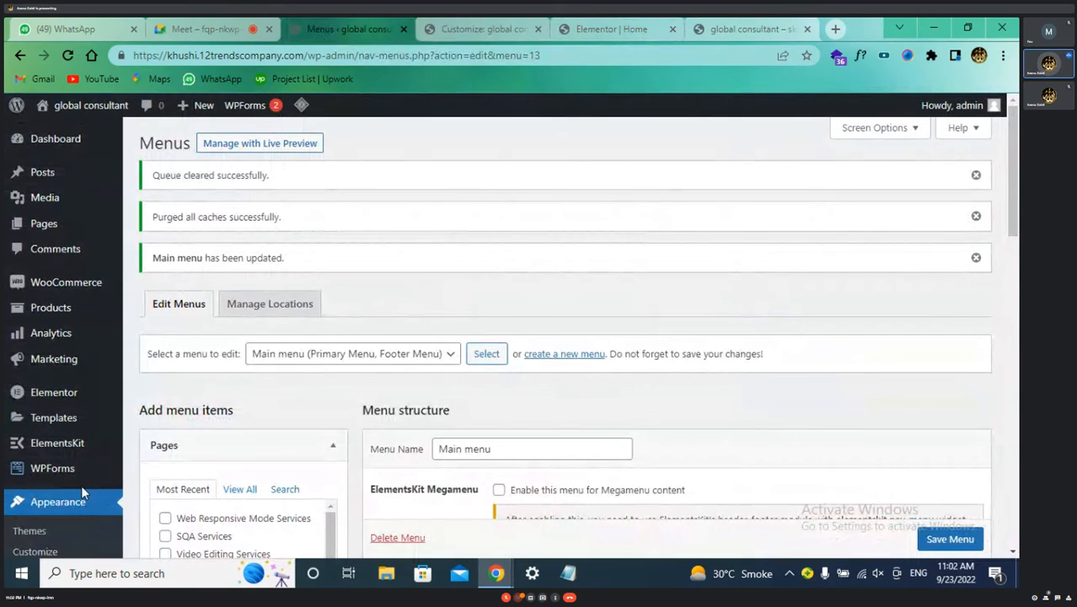
scroll(81, 484, down, 1)
scroll(82, 495, down, 3)
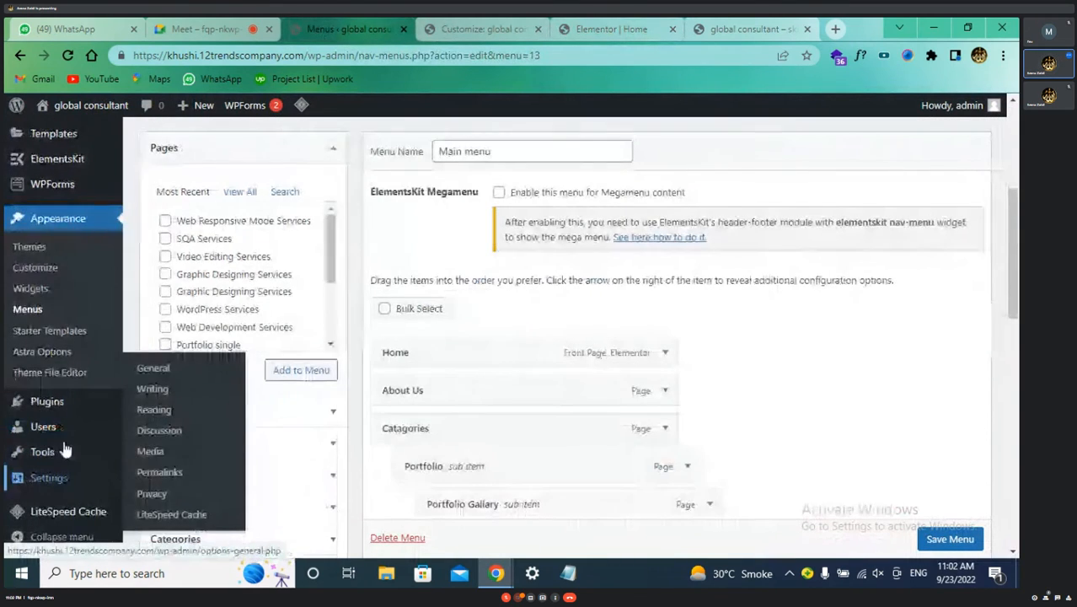
mouse_move(127, 419)
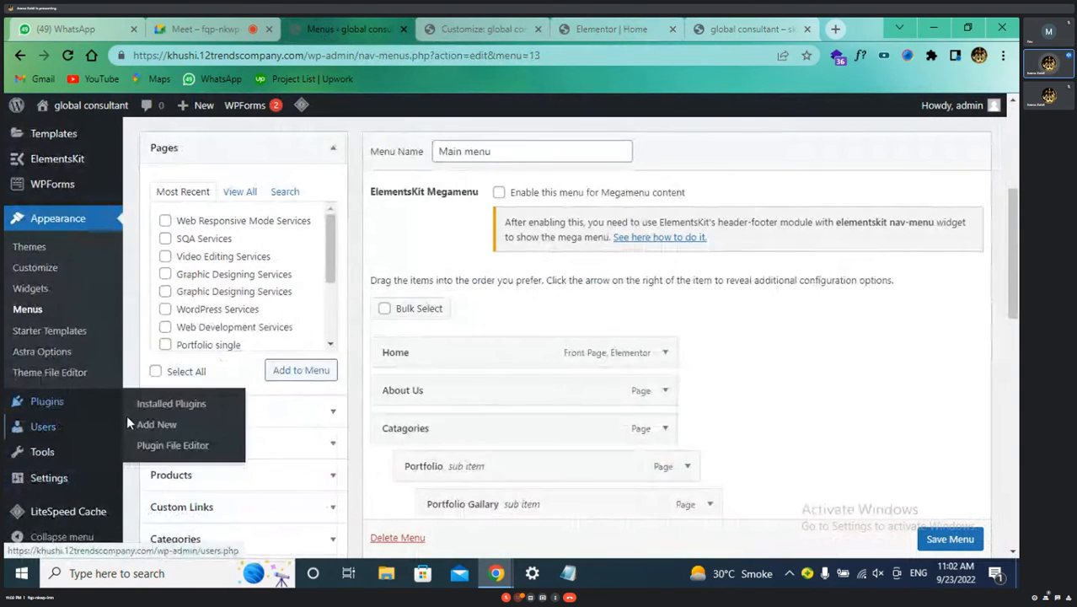
click(175, 407)
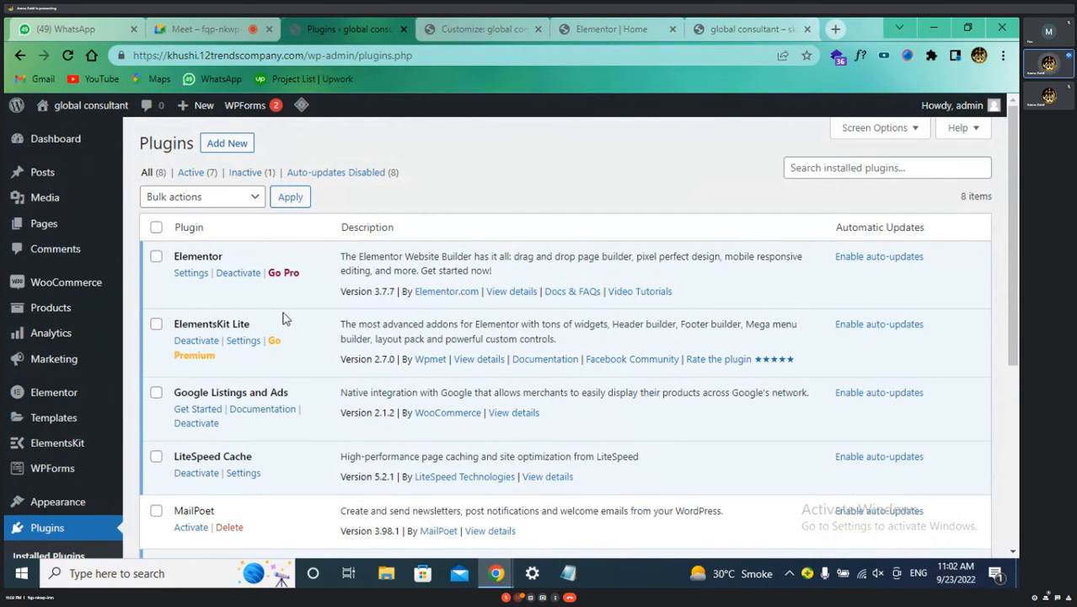
scroll(284, 316, down, 2)
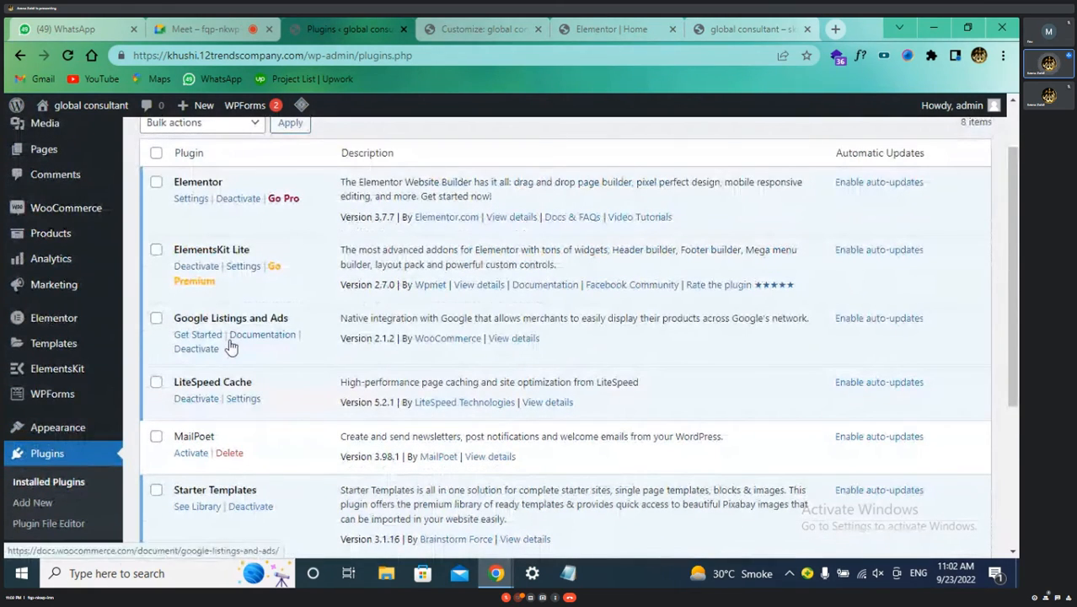
scroll(232, 346, down, 2)
scroll(231, 348, down, 5)
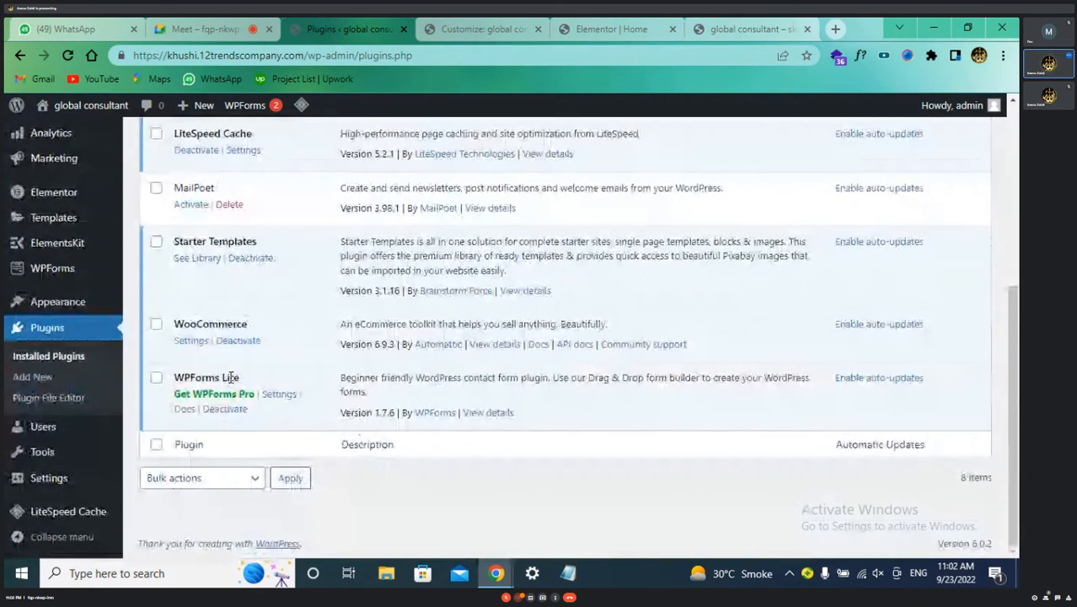
scroll(235, 375, up, 6)
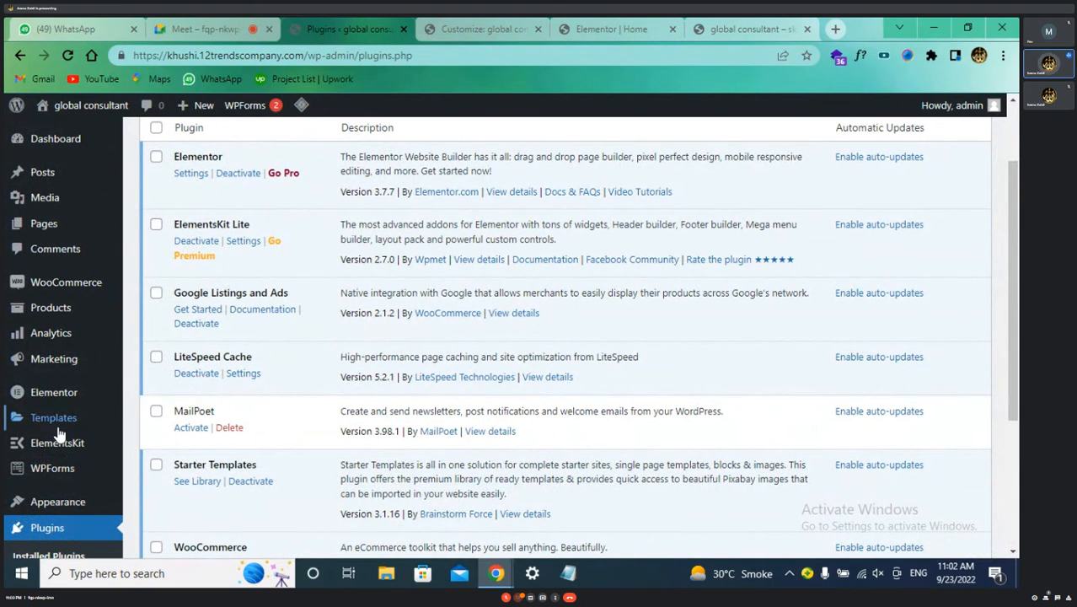
- Search the WordPress plugin directory for "Elementor Essential" on the Add Plugins page
scroll(34, 425, down, 2)
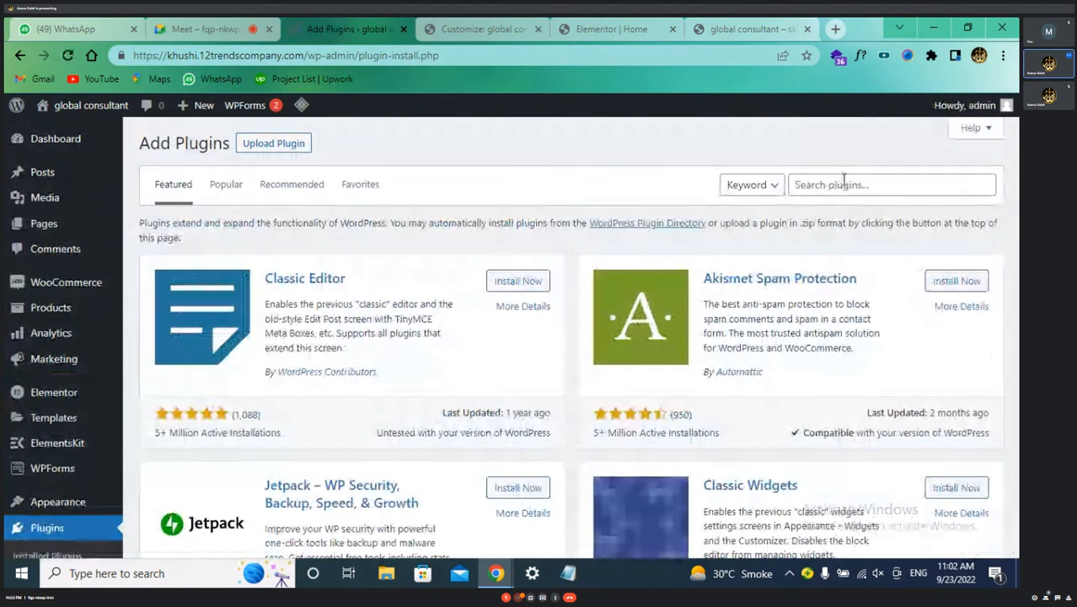
click(844, 179)
text(El)
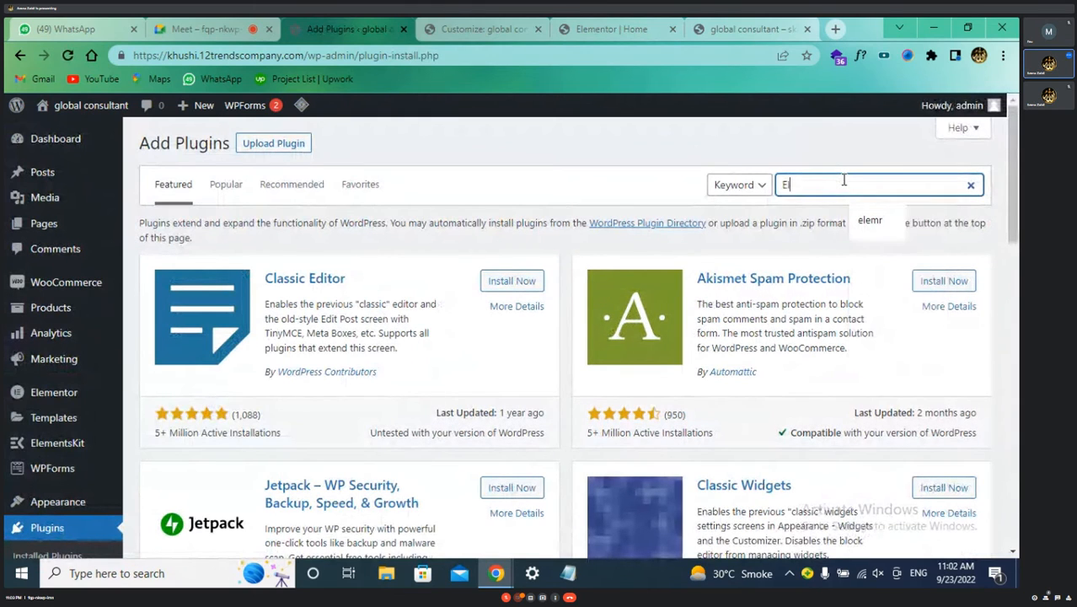
text(emen)
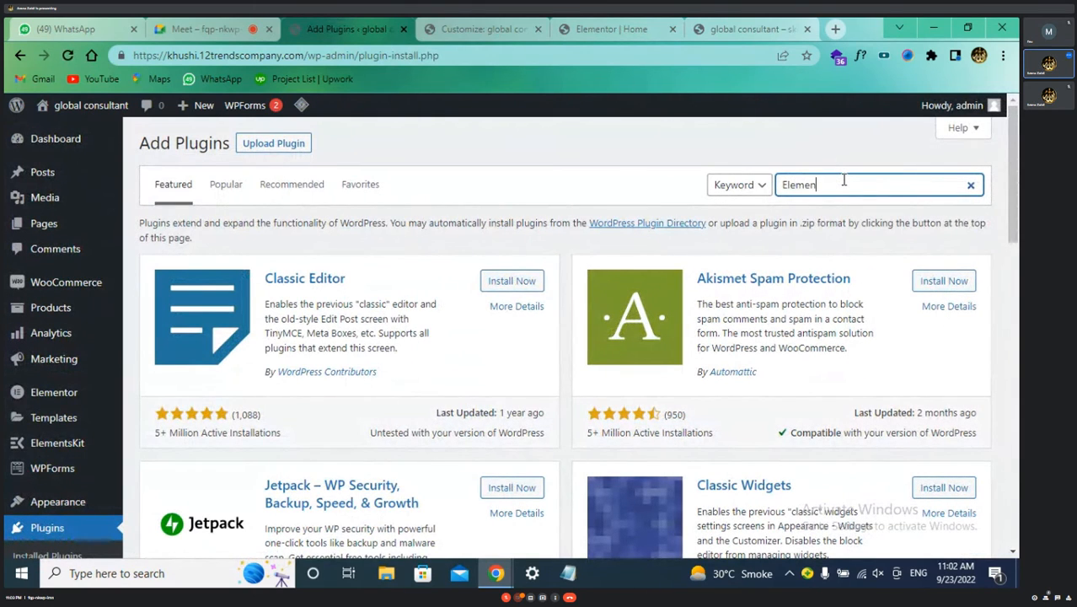
text(tor Essential Ad)
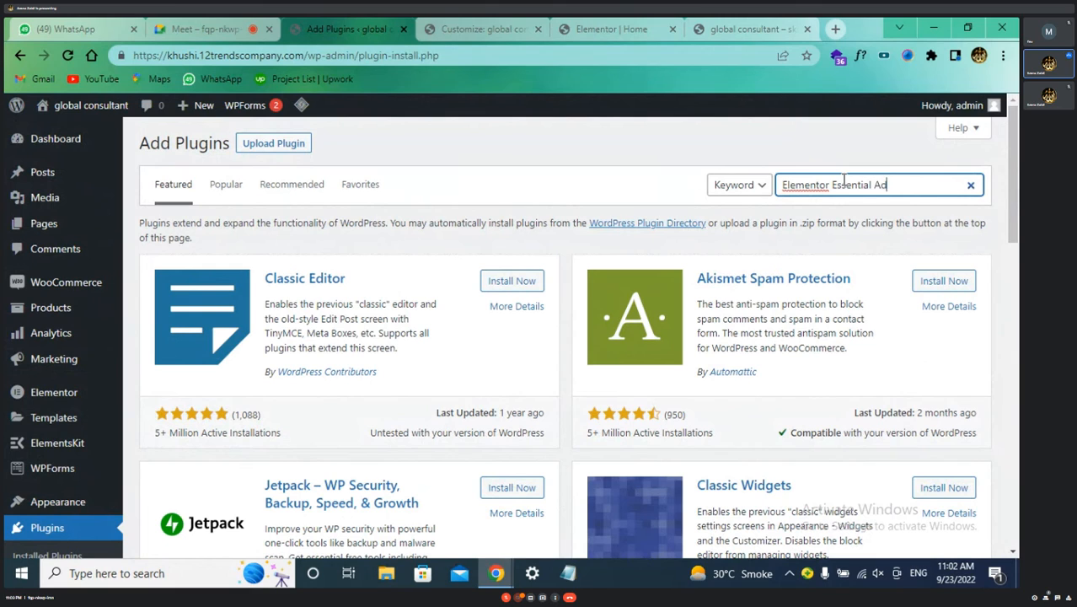
text(don)
key(Return)
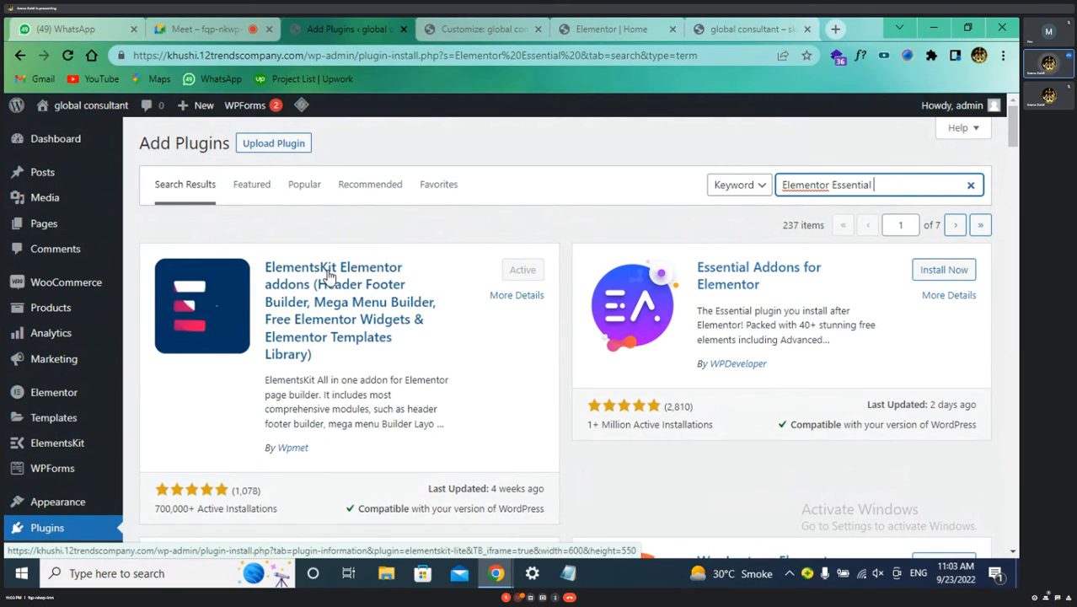
- Look over the plugin search results, then return to the installed plugins list and check the ElementsKit Lite entry
scroll(93, 455, down, 1)
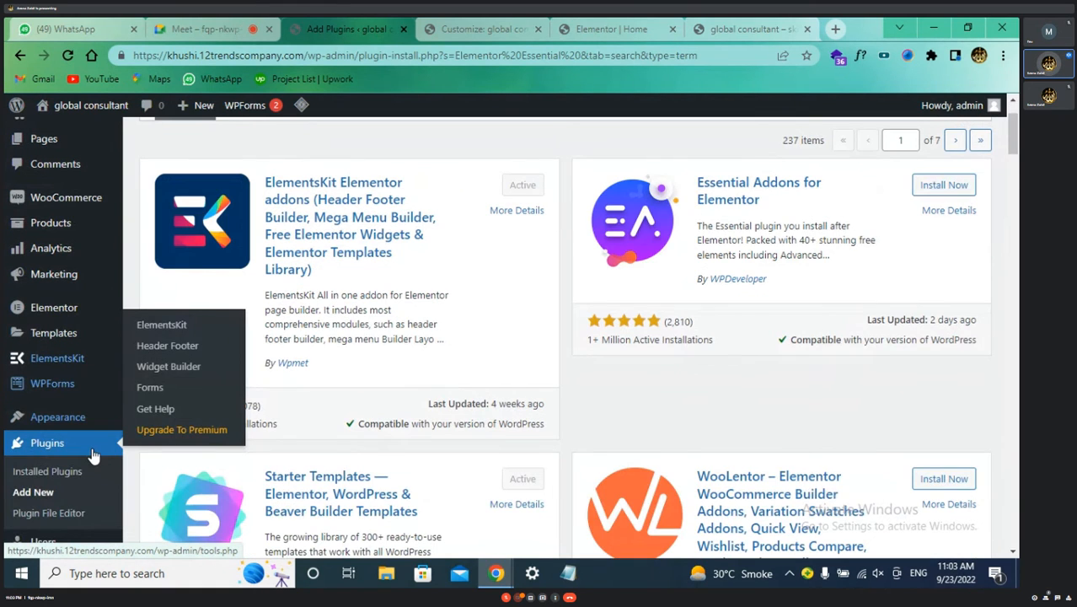
scroll(93, 455, down, 2)
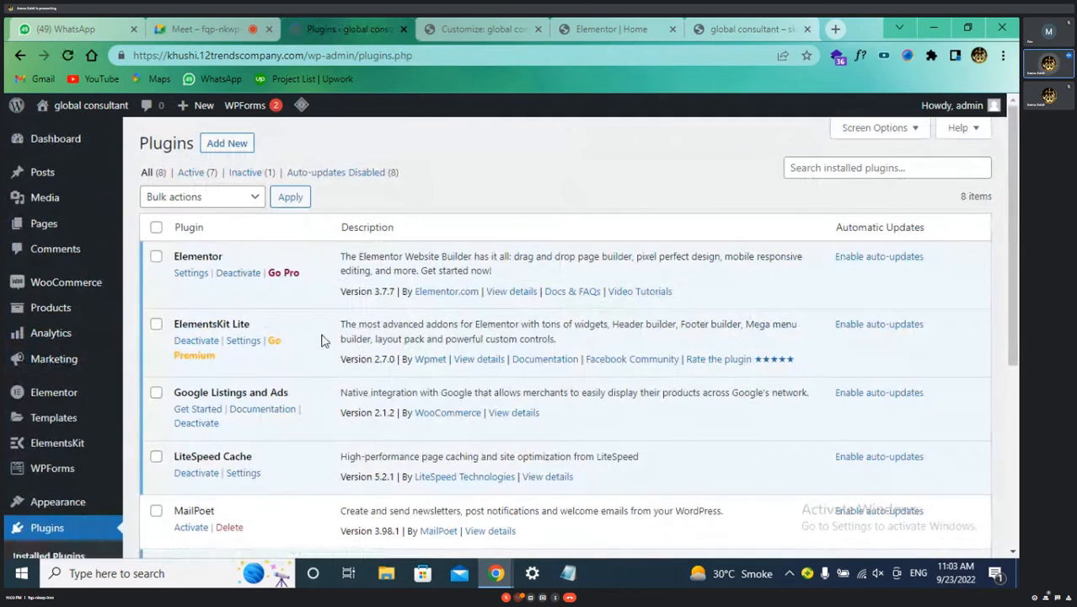
scroll(321, 340, down, 1)
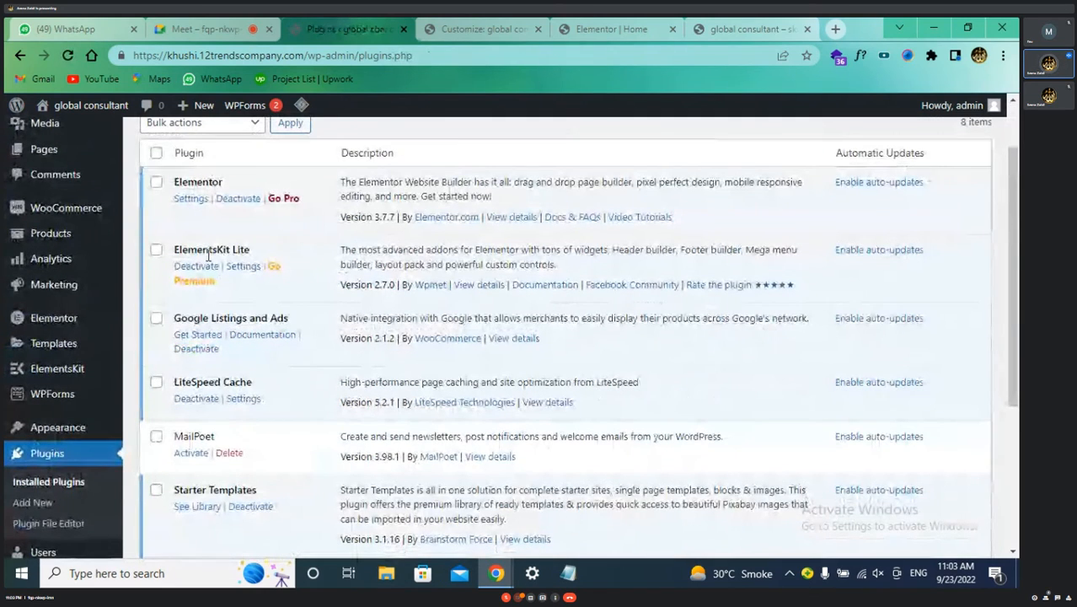
- In the Elementor editor for the Home page, insert a new single-column section directly above the About My Company section
click(629, 29)
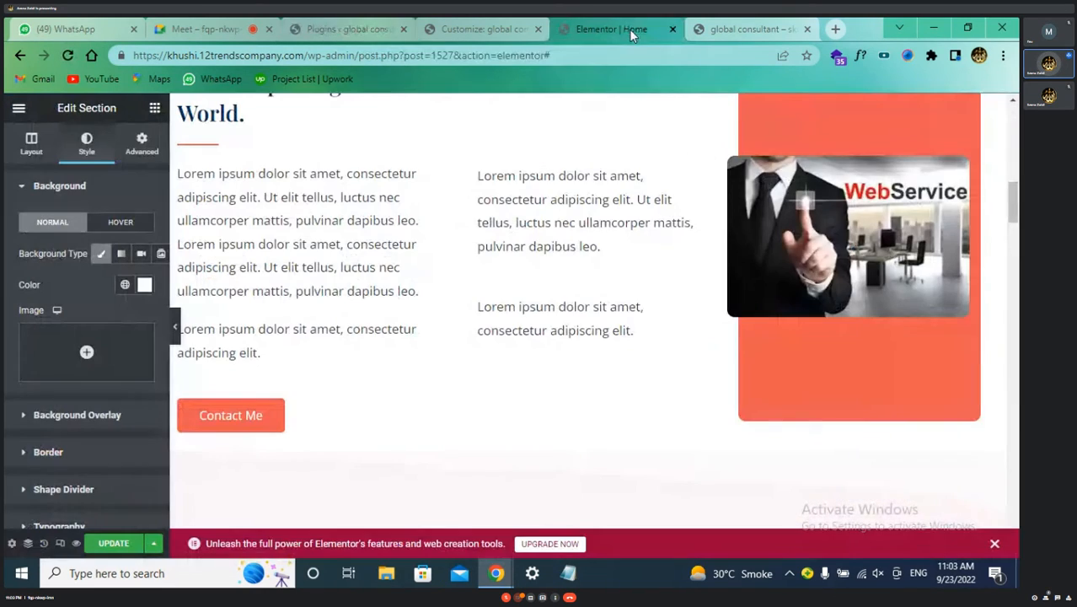
scroll(501, 280, up, 8)
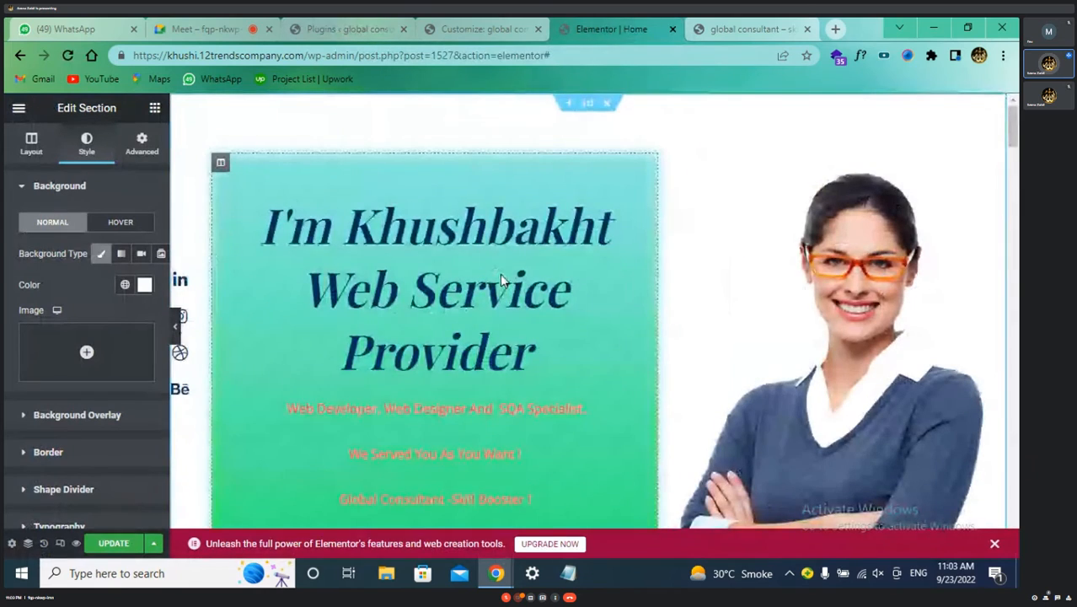
scroll(633, 283, down, 7)
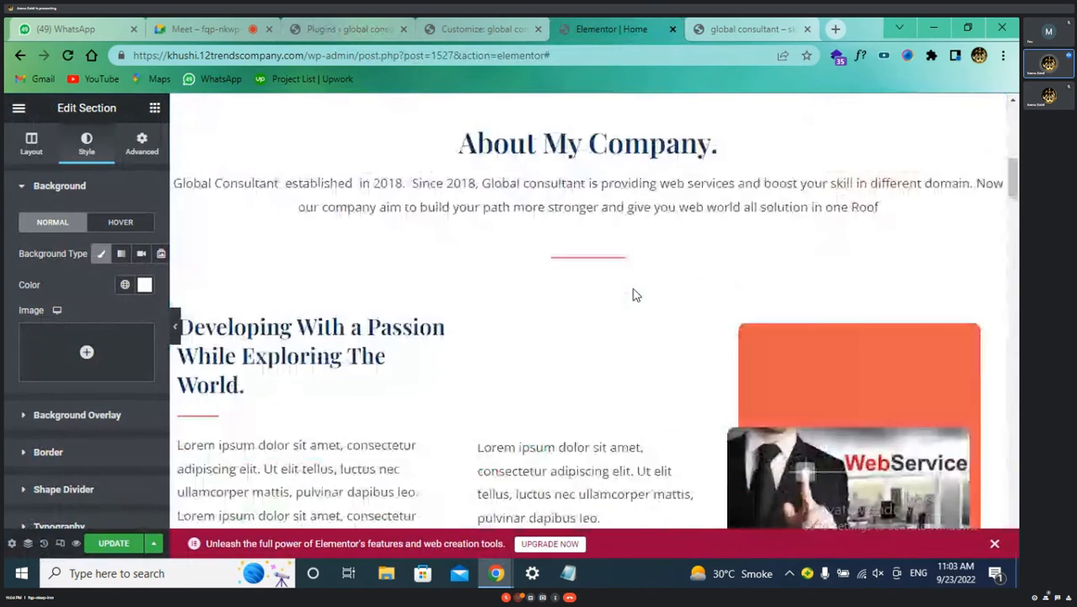
scroll(635, 294, up, 3)
scroll(635, 294, up, 4)
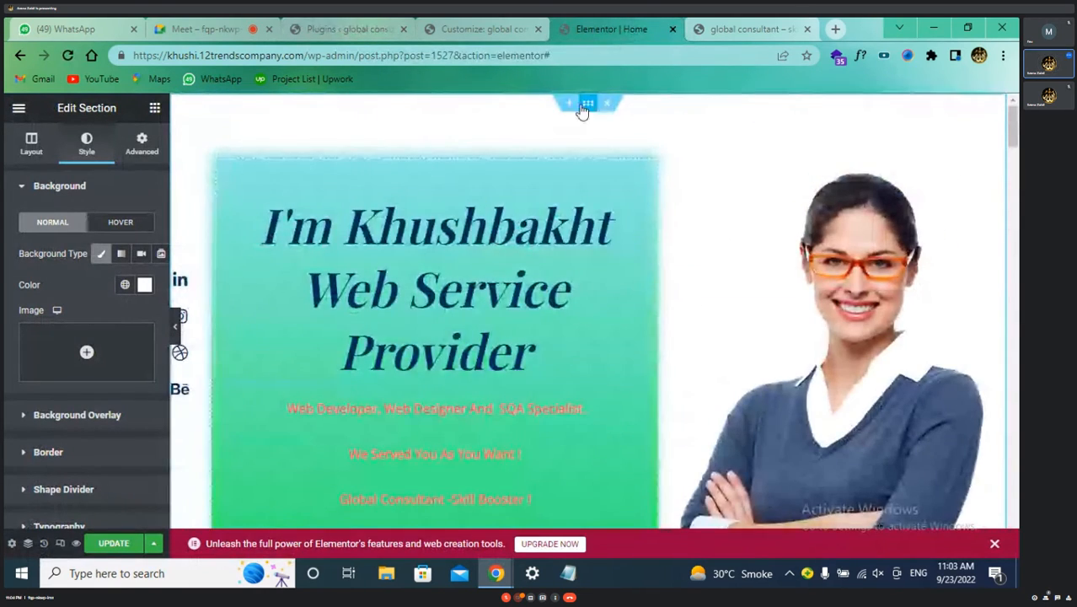
scroll(586, 288, down, 9)
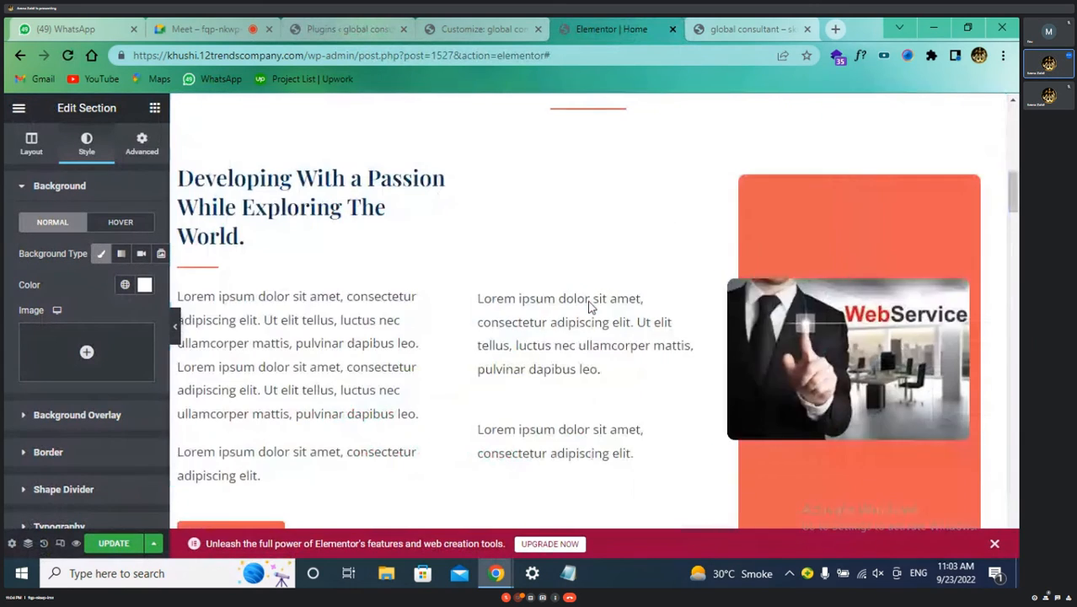
scroll(590, 308, up, 4)
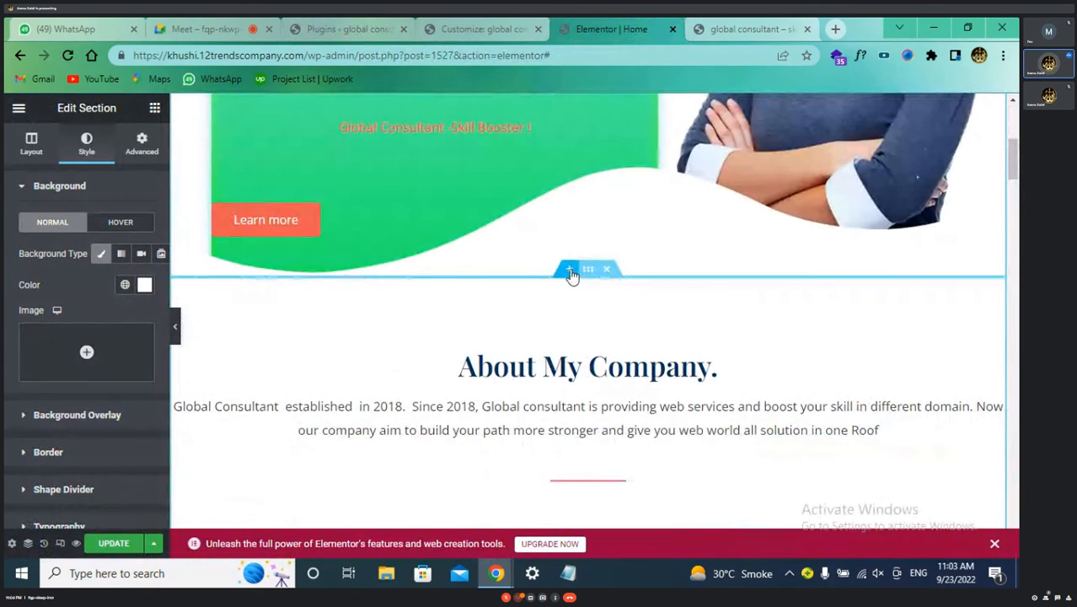
click(570, 275)
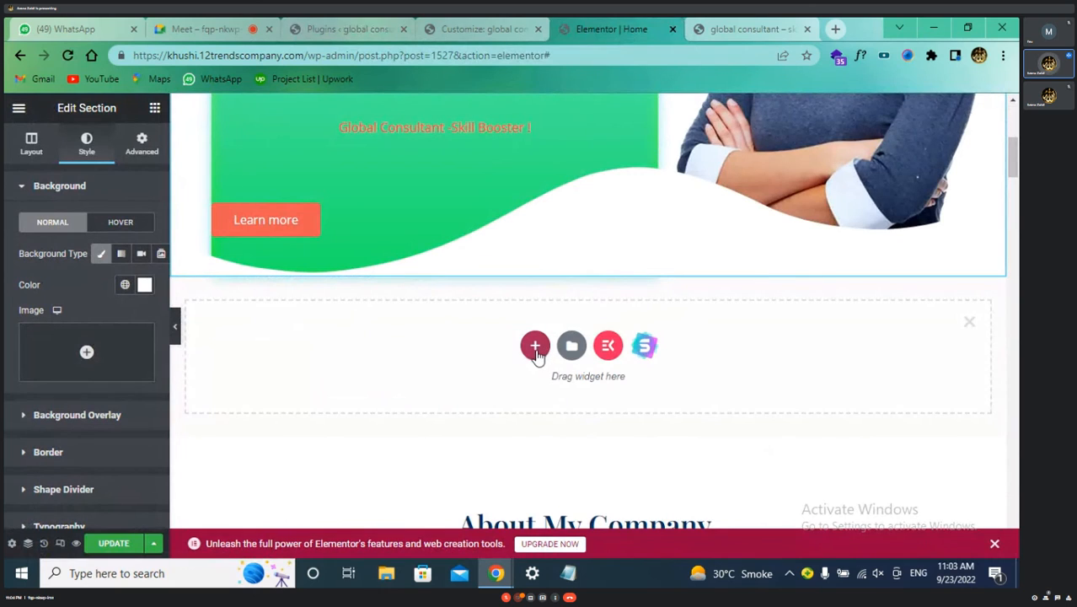
click(536, 351)
scroll(540, 359, down, 1)
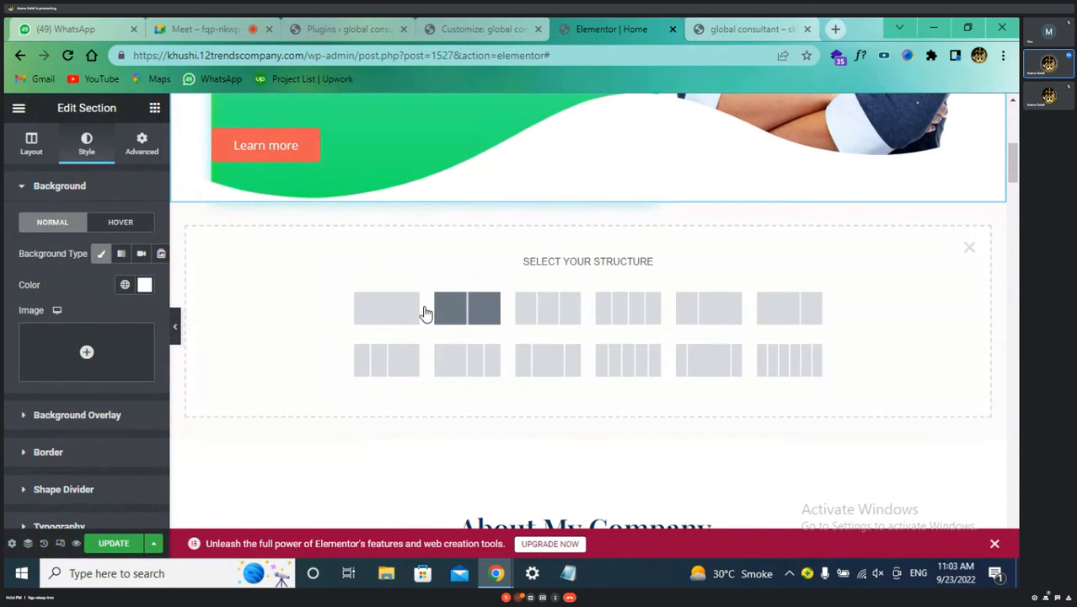
click(397, 316)
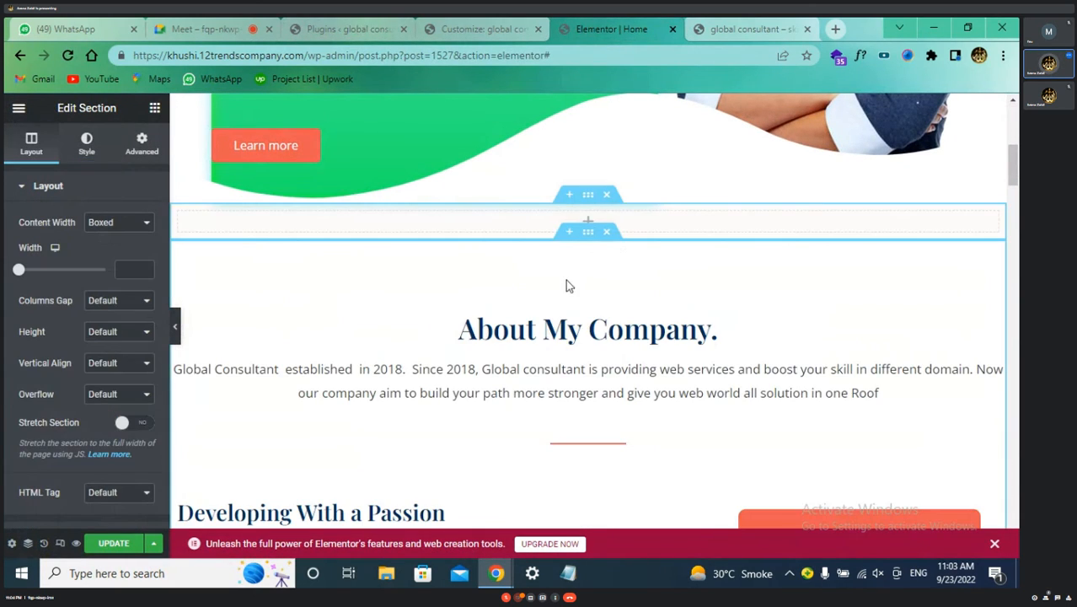
- Delete the empty section above About My Company and open a new-section placeholder in its place
click(587, 226)
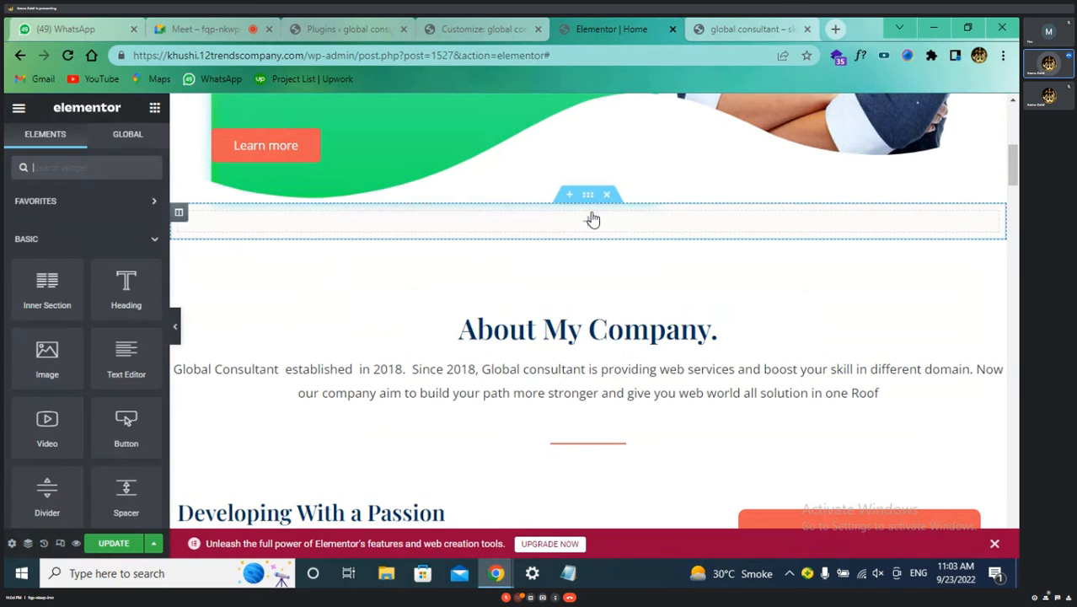
click(606, 194)
click(569, 195)
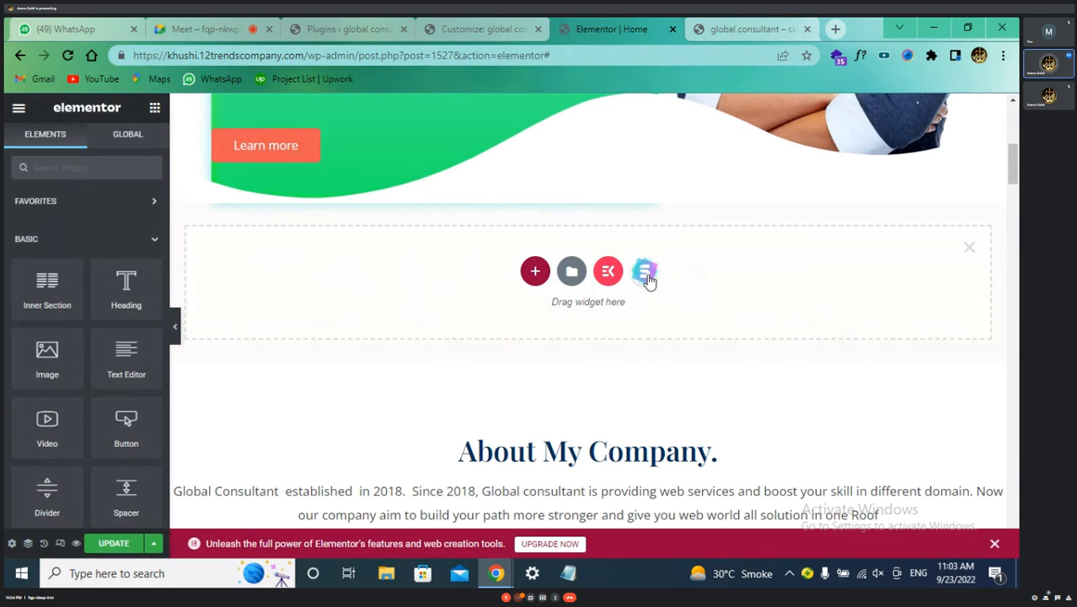
- Look through the page templates in the Elementor template library
click(571, 272)
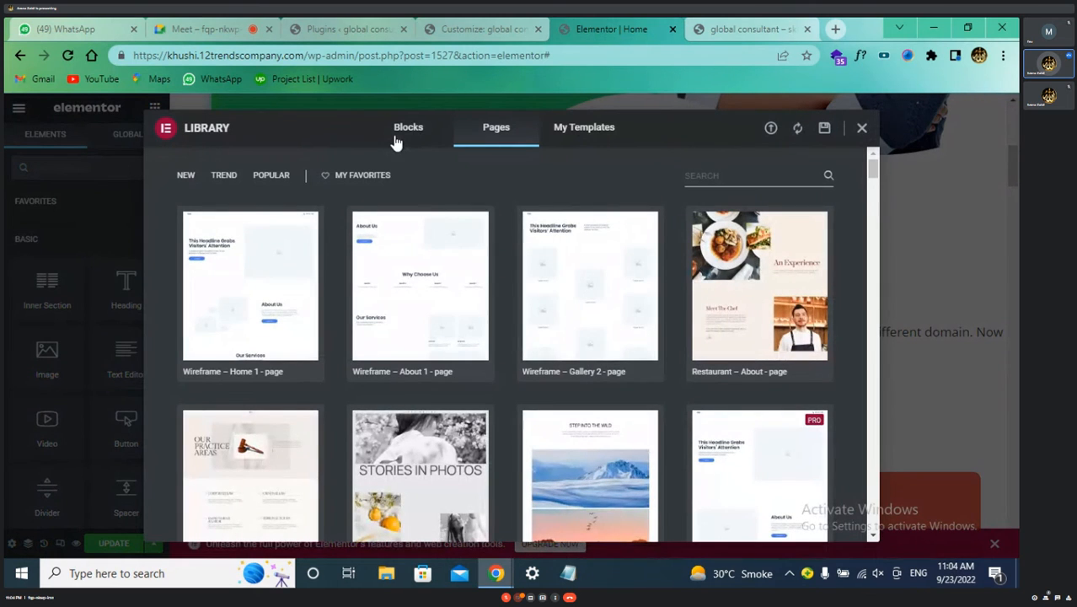
scroll(529, 318, down, 3)
scroll(529, 321, up, 3)
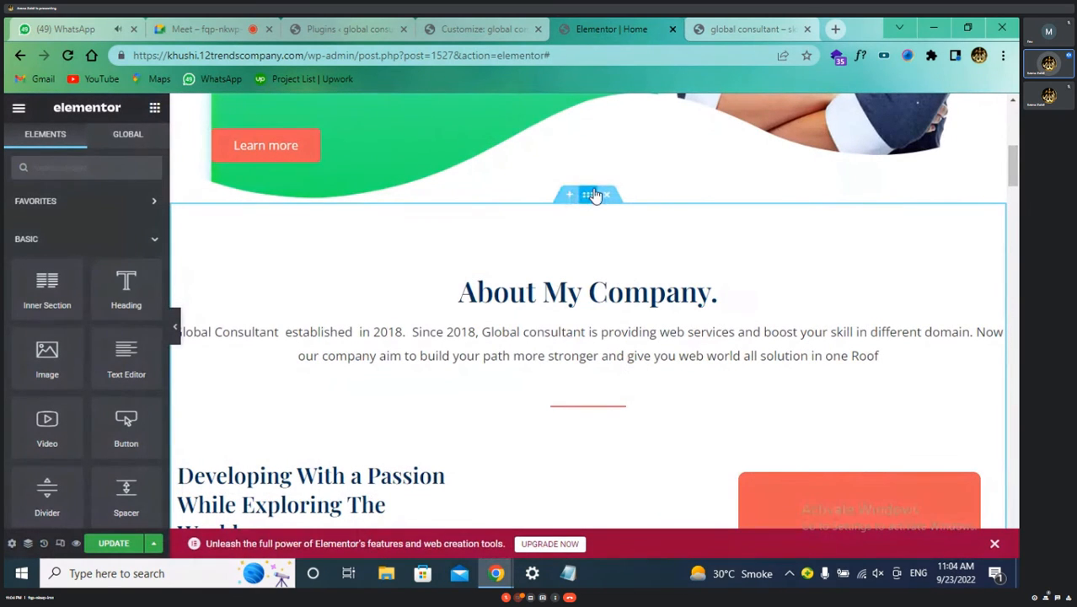
- From a new-section placeholder above About My Company, search the ElementsKit library's sections for "header"
click(569, 202)
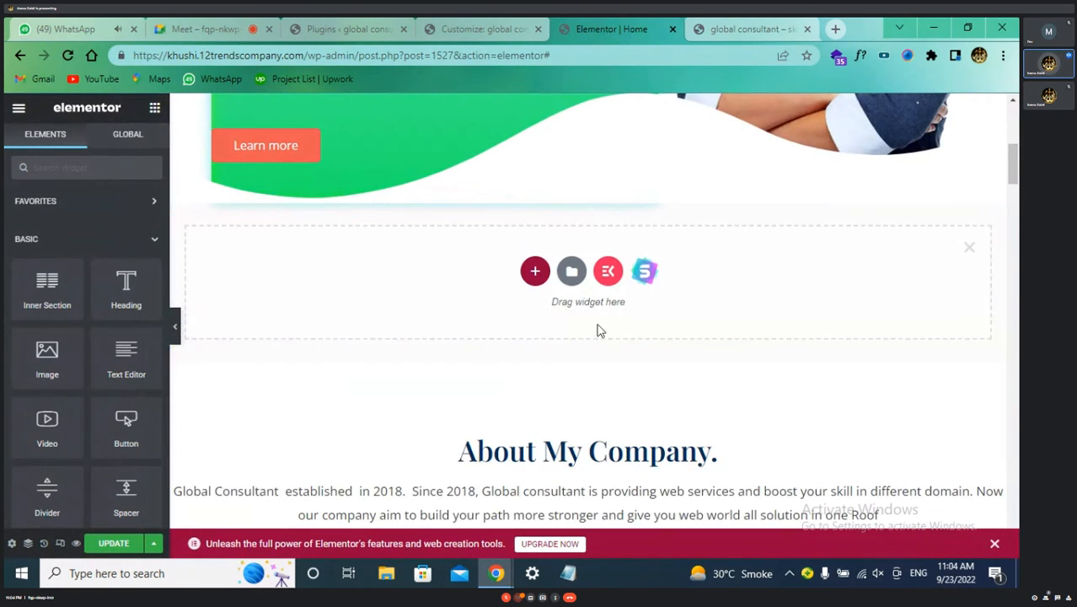
click(608, 272)
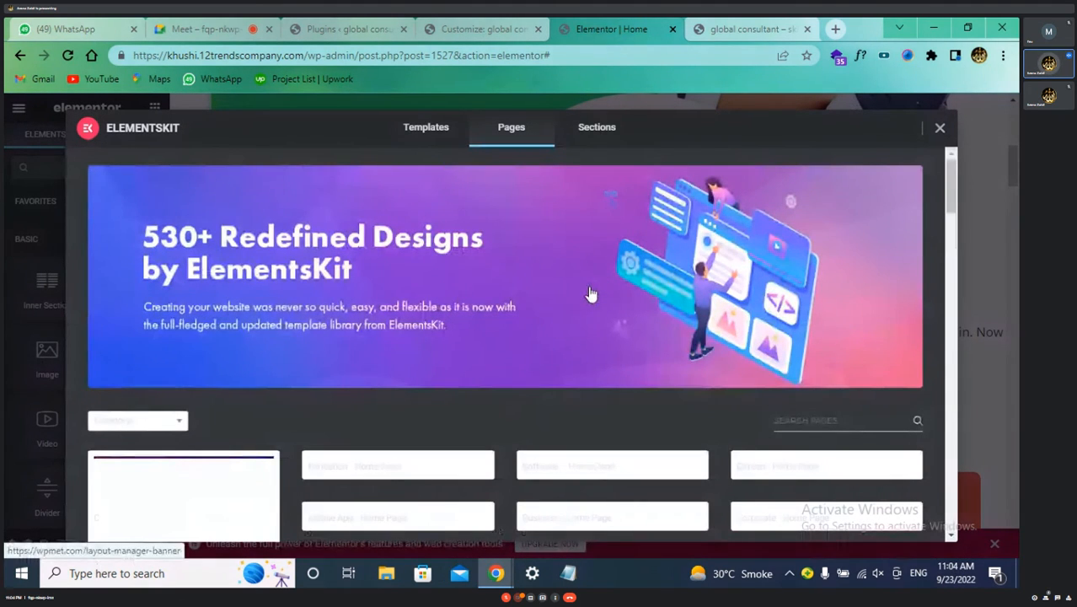
click(596, 128)
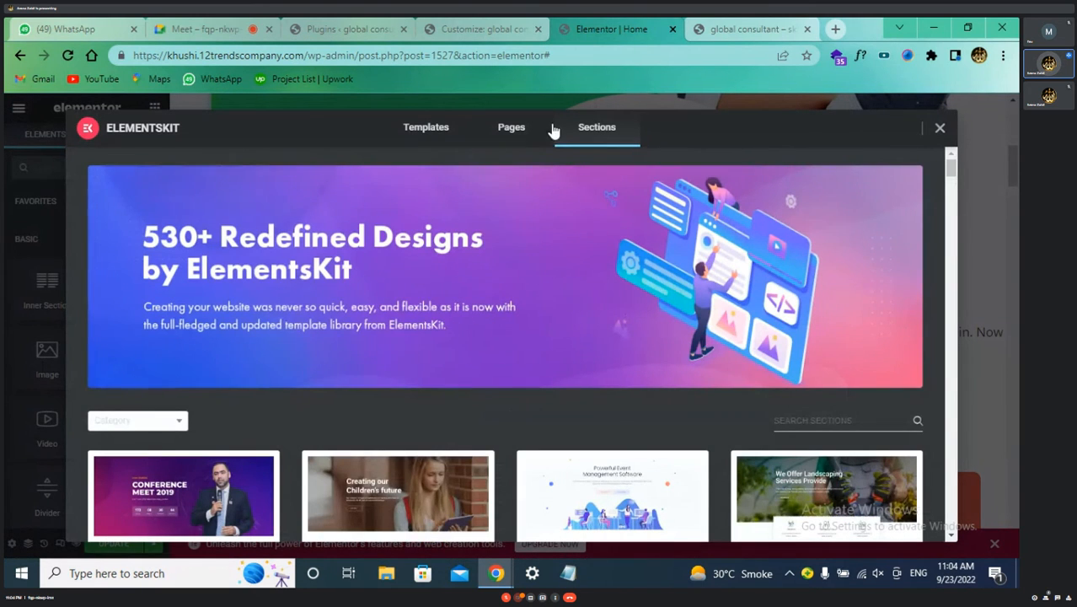
scroll(592, 247, down, 1)
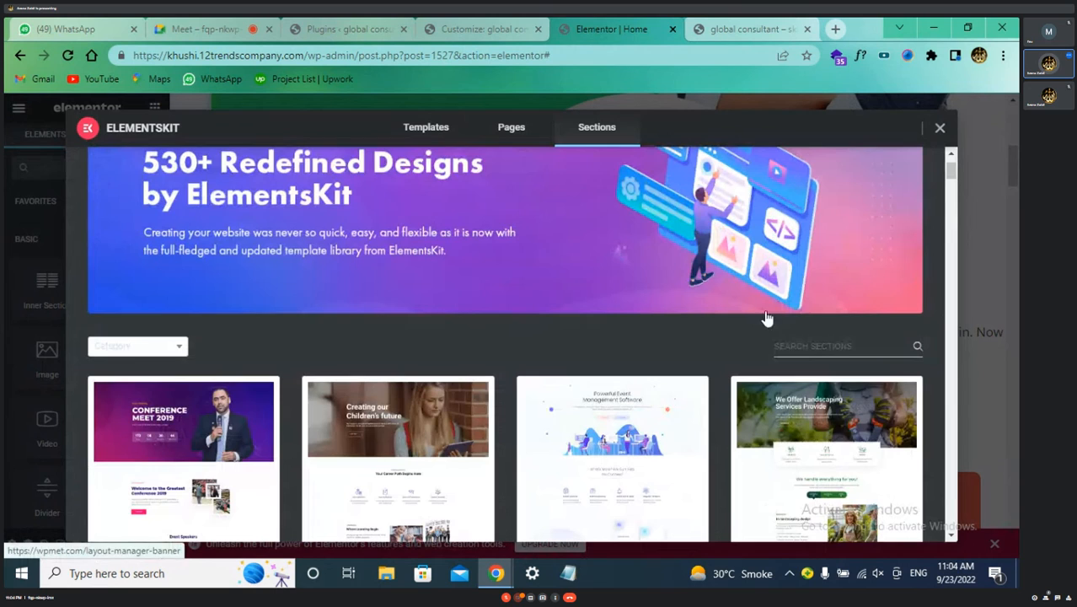
click(814, 345)
text(header)
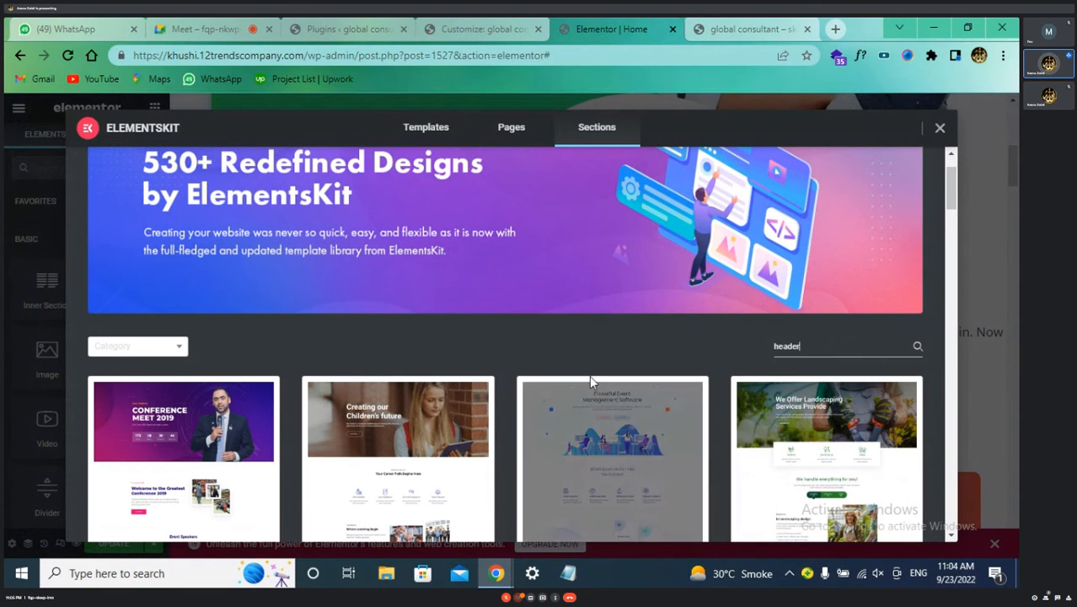
- Look over the header section templates, preview Header – Section 1, and close the ElementsKit library
scroll(588, 374, down, 3)
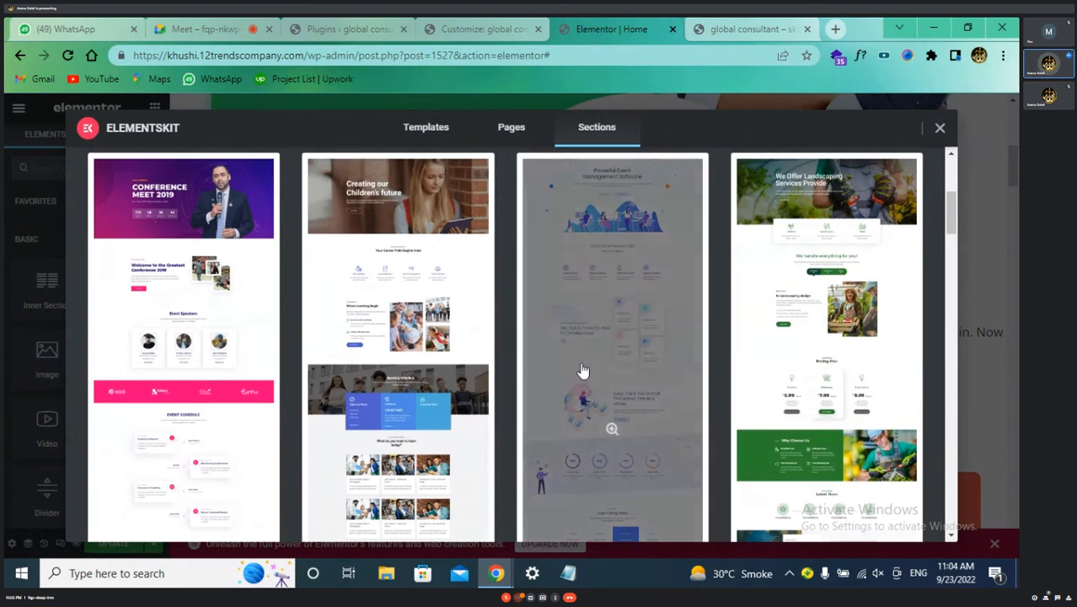
scroll(674, 252, up, 5)
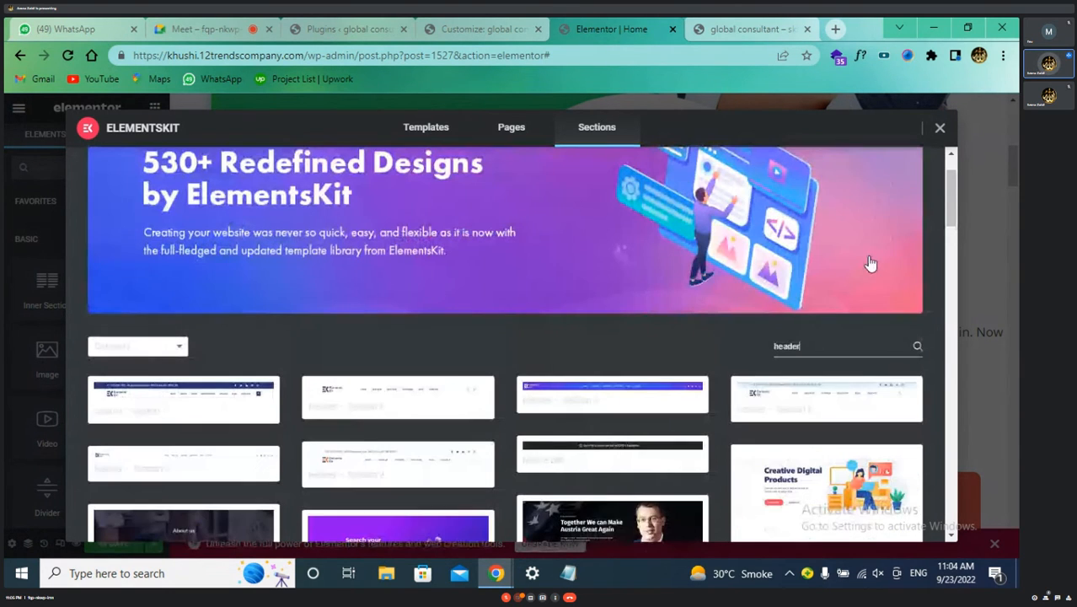
scroll(606, 428, down, 3)
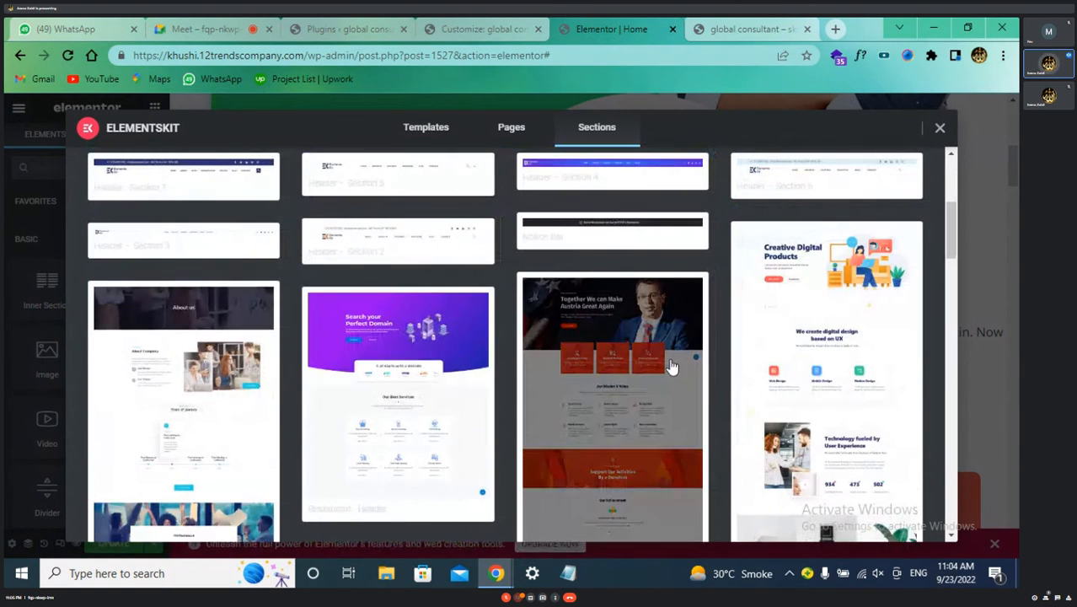
scroll(609, 281, up, 1)
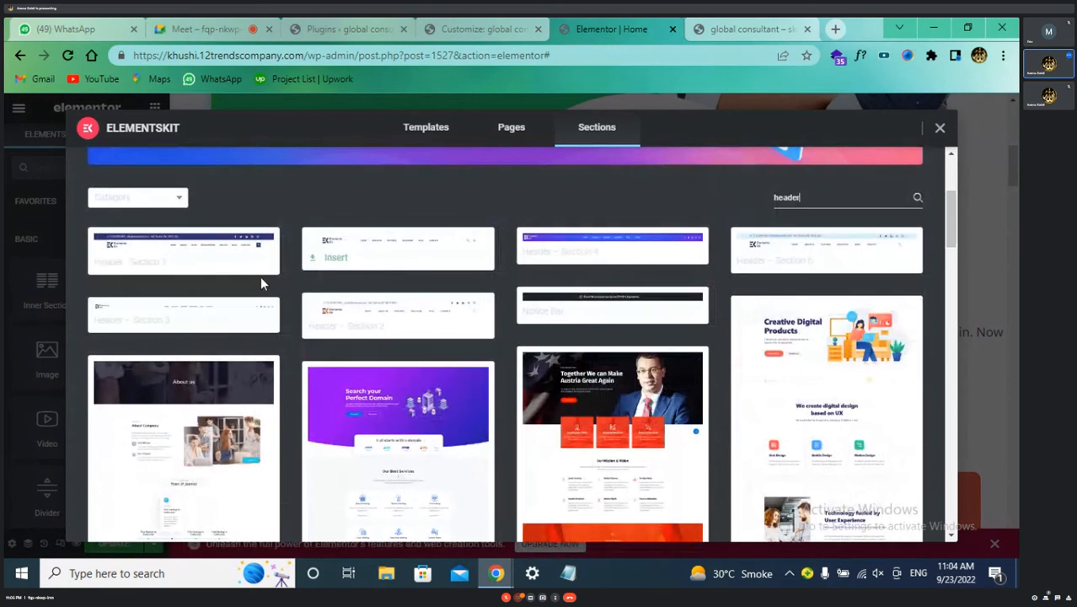
mouse_move(197, 257)
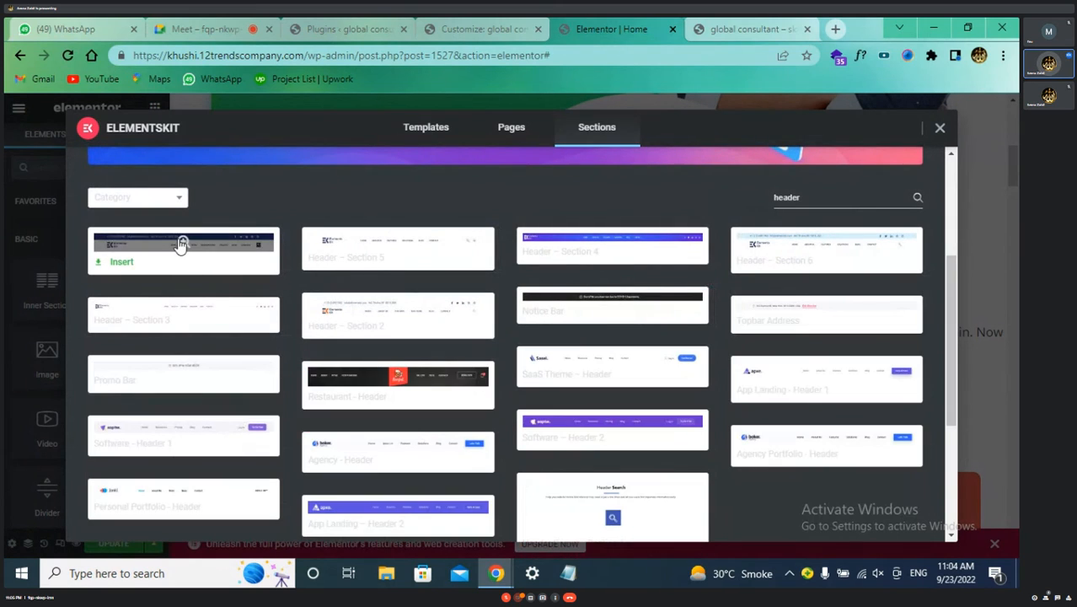
click(182, 244)
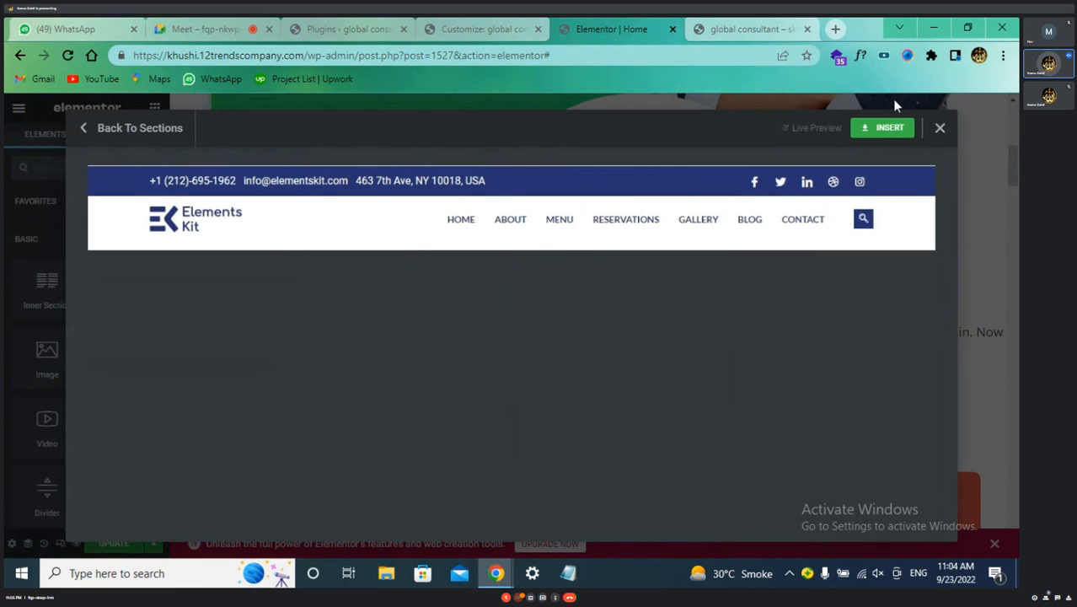
click(941, 130)
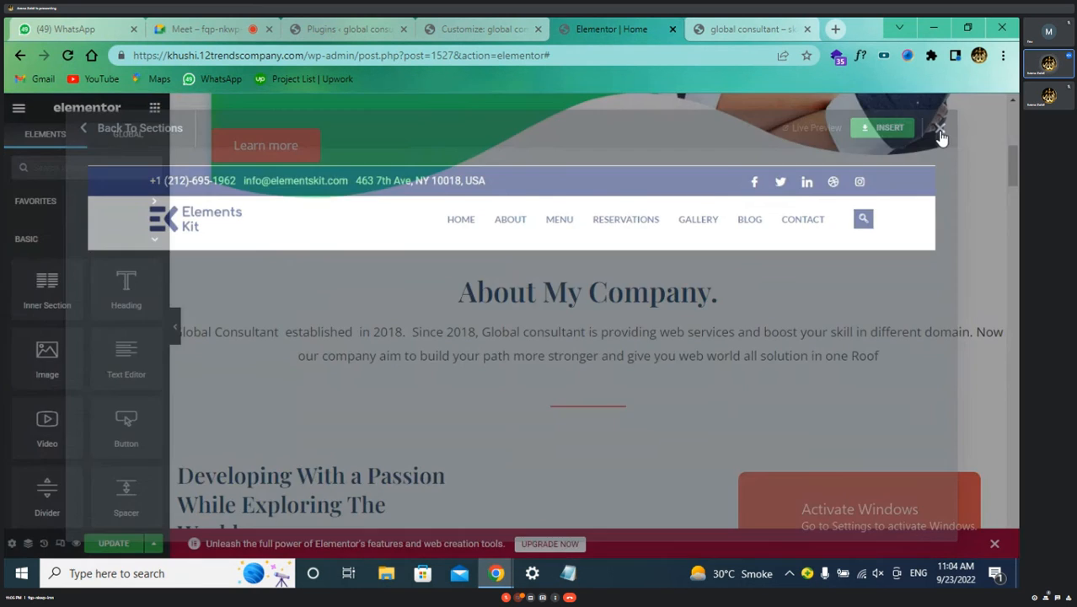
- Add a single-column section at the end of the Home page, directly above the footer
scroll(691, 287, down, 8)
scroll(689, 290, down, 15)
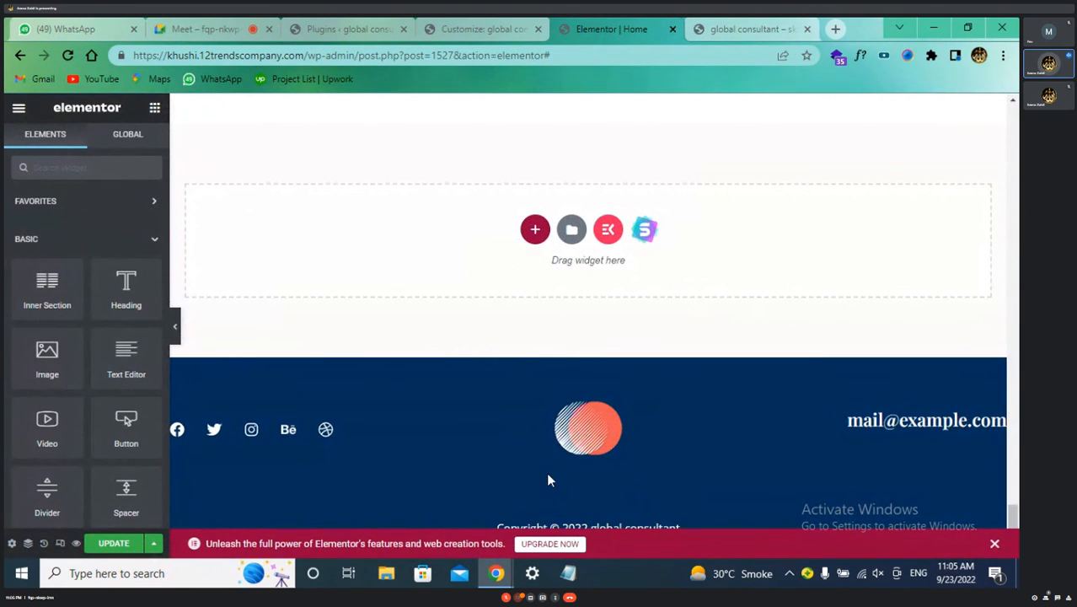
click(603, 236)
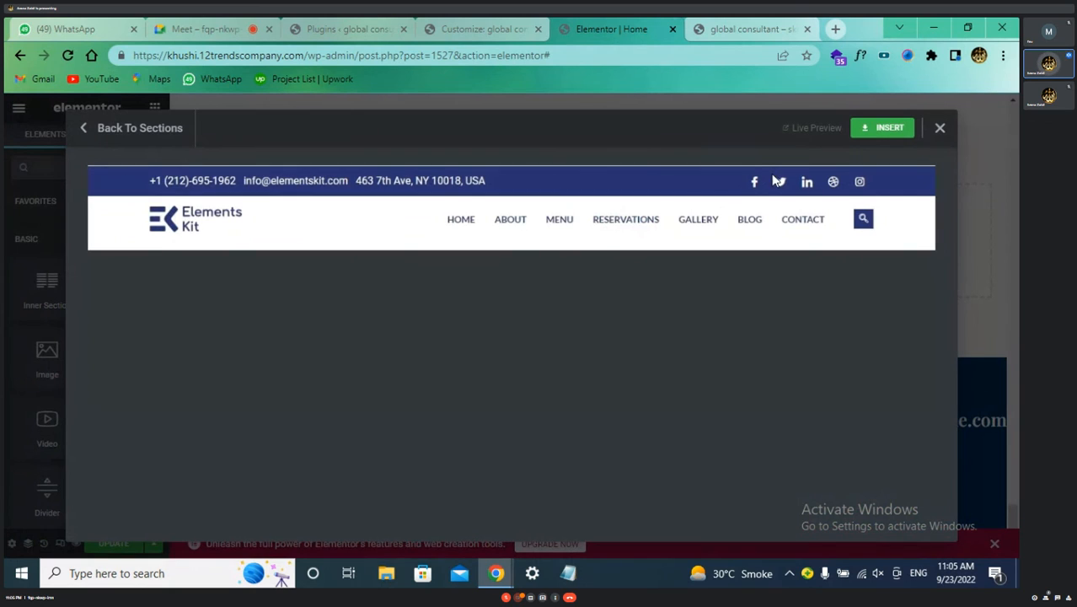
click(940, 129)
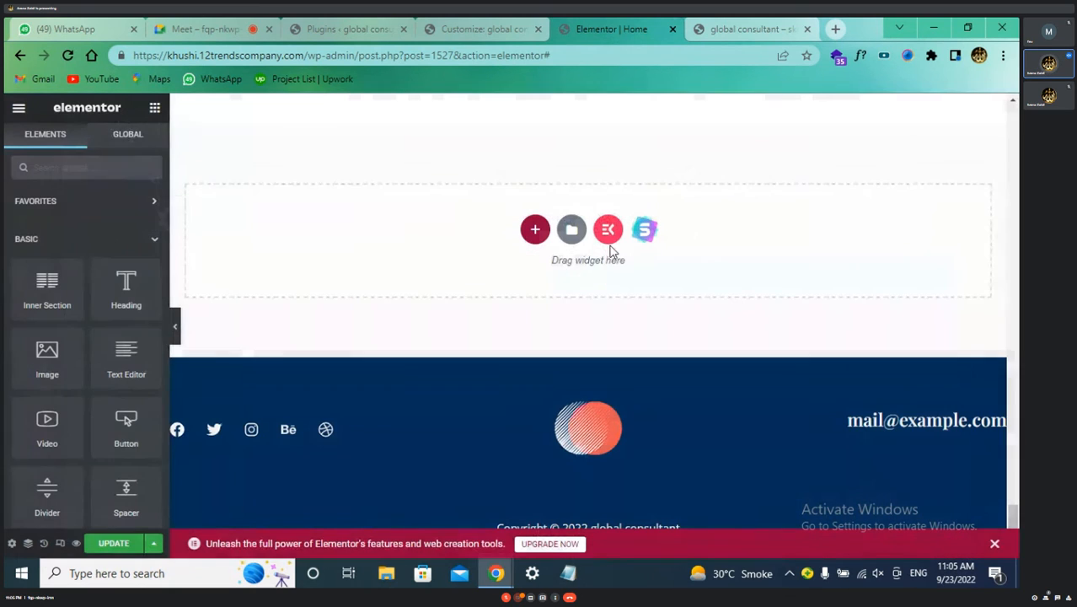
click(533, 233)
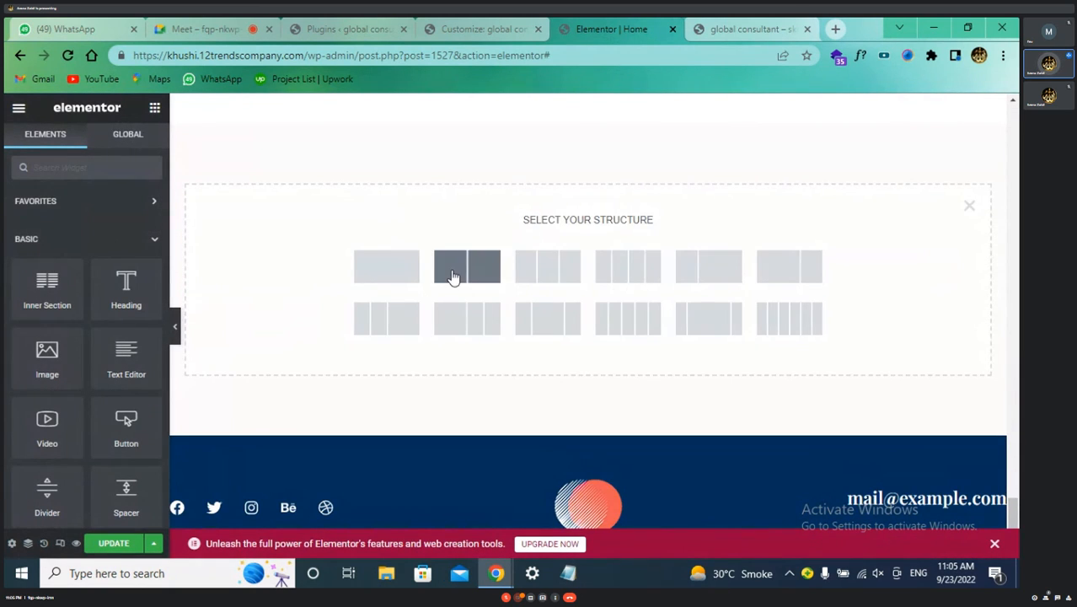
click(386, 266)
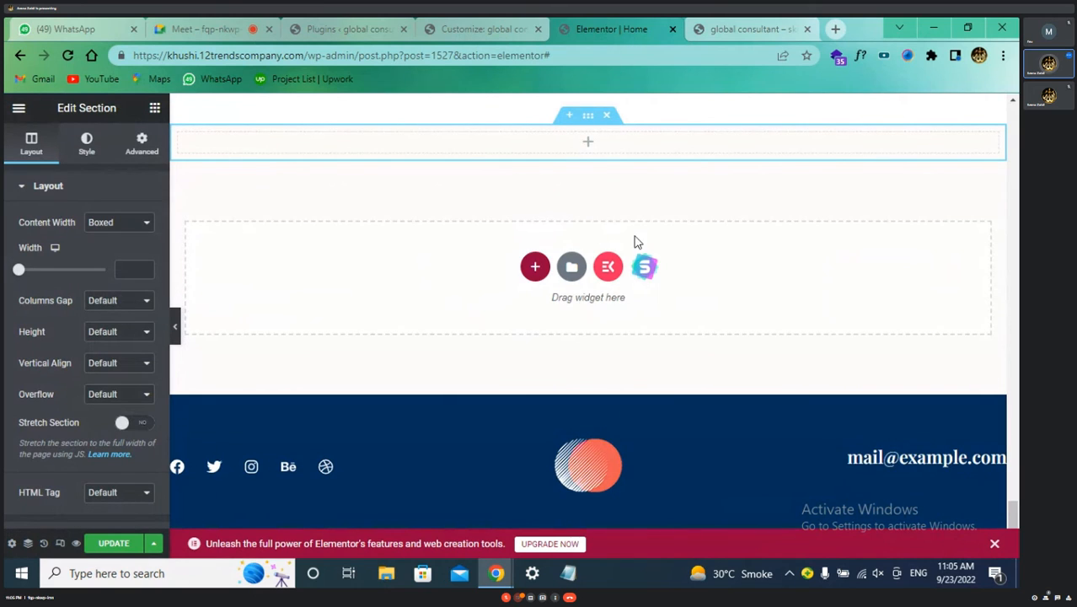
- Reopen the ElementsKit library, leave the header preview, and search its sections for "footer"
click(600, 270)
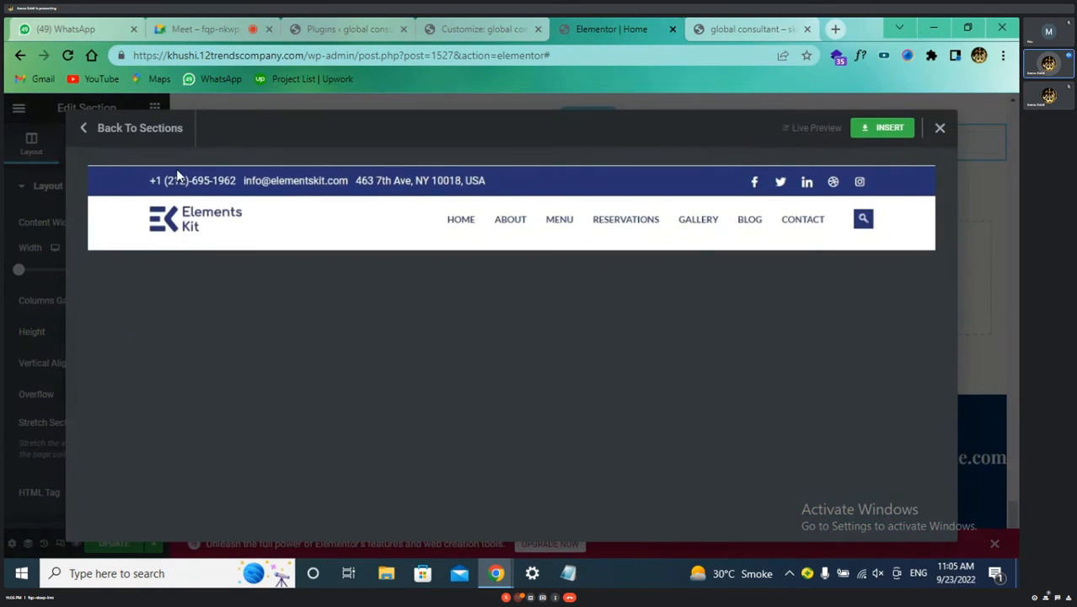
click(84, 128)
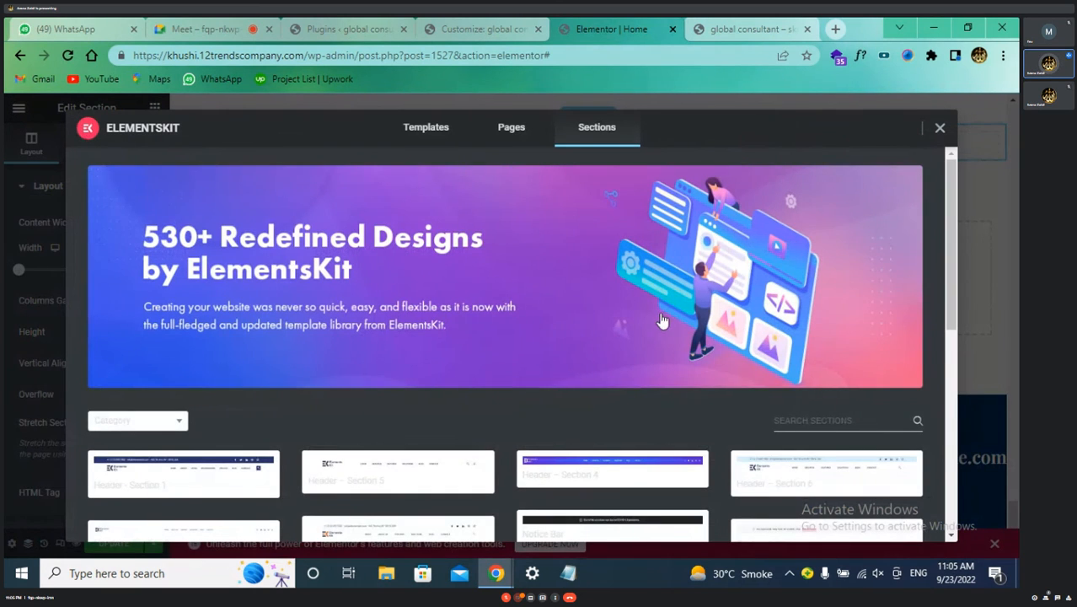
click(813, 419)
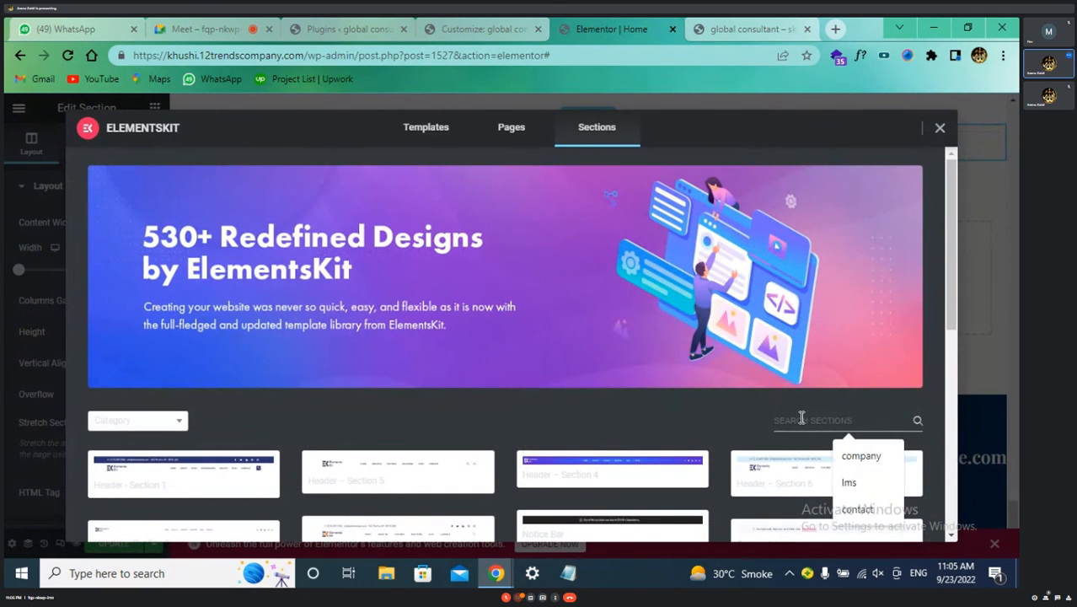
text(foo)
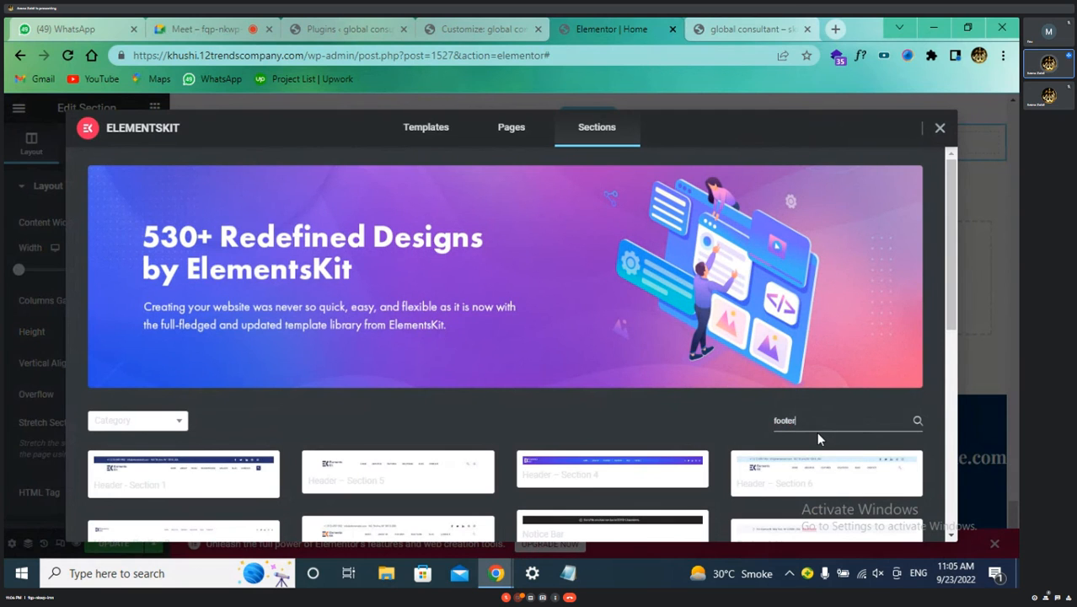
text(ter)
scroll(798, 442, down, 3)
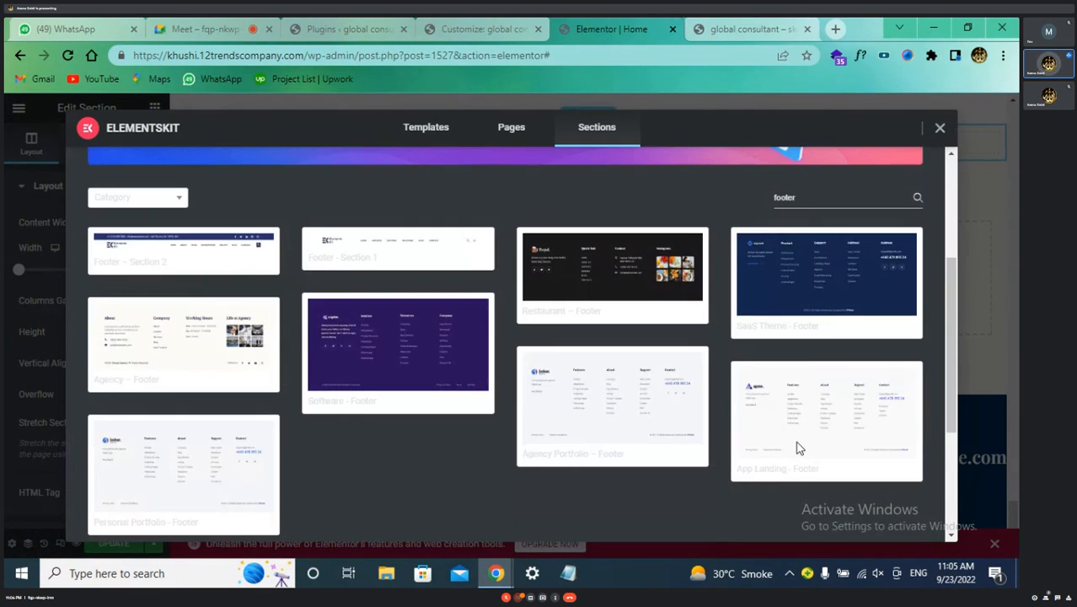
- Preview the Footer – Section 2 template, look over the other footer templates, and close the ElementsKit library
click(168, 265)
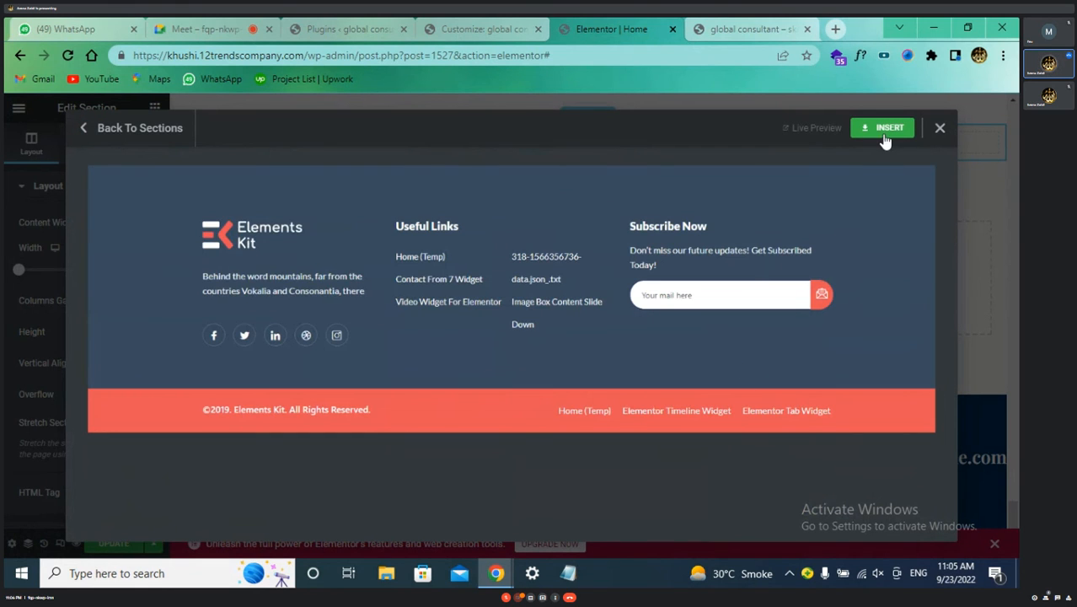
click(883, 129)
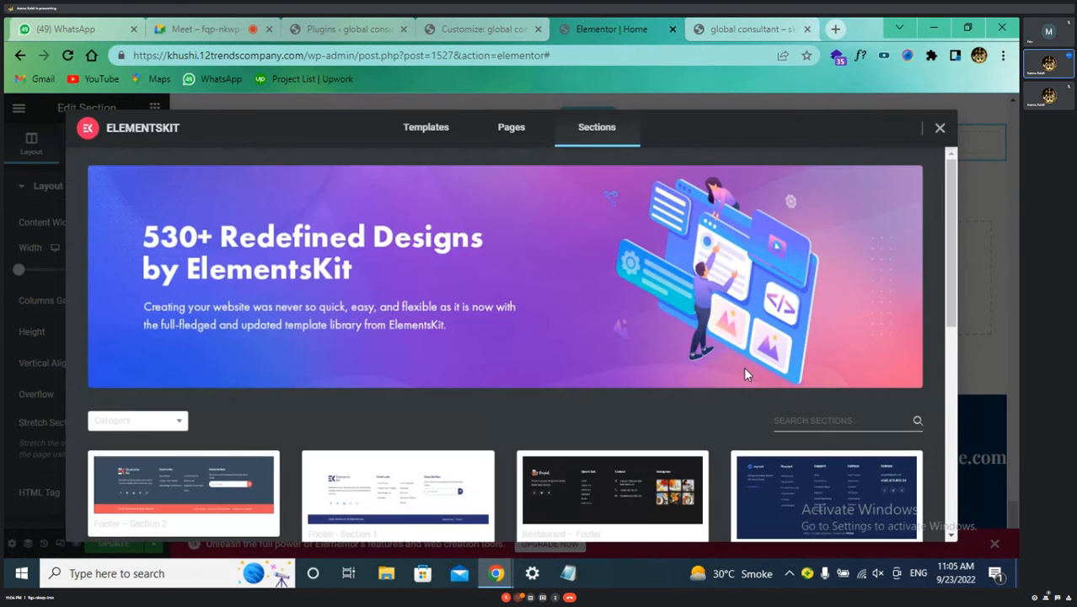
scroll(800, 261, down, 3)
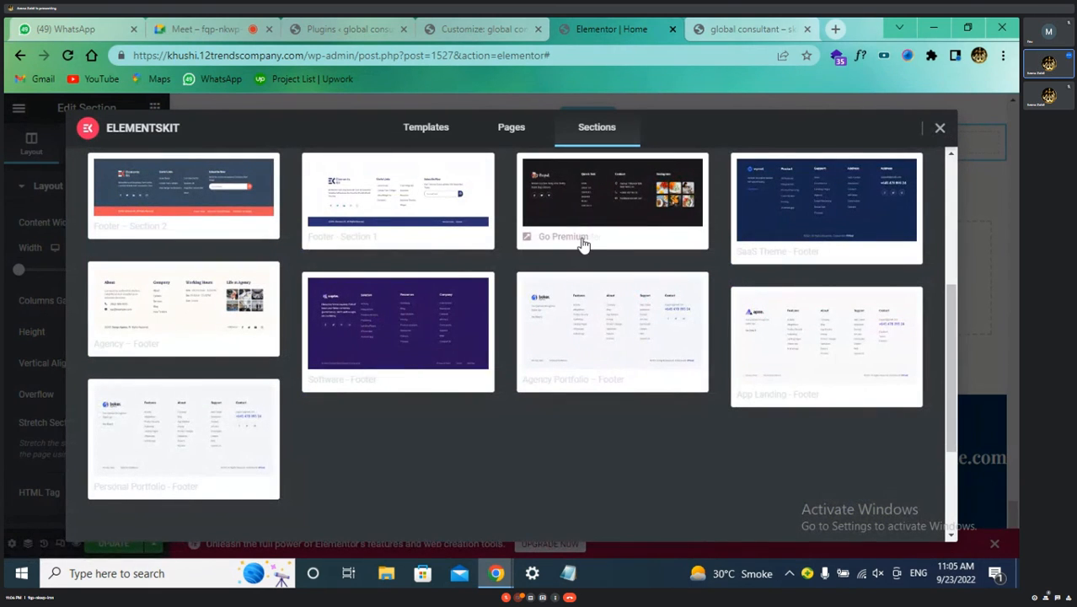
scroll(218, 224, up, 3)
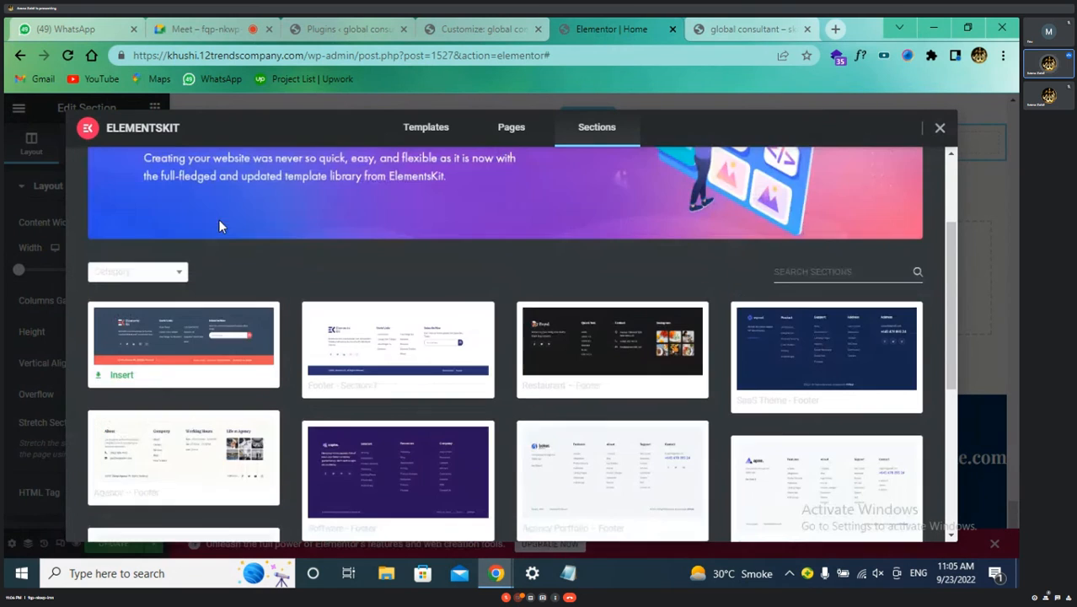
click(122, 378)
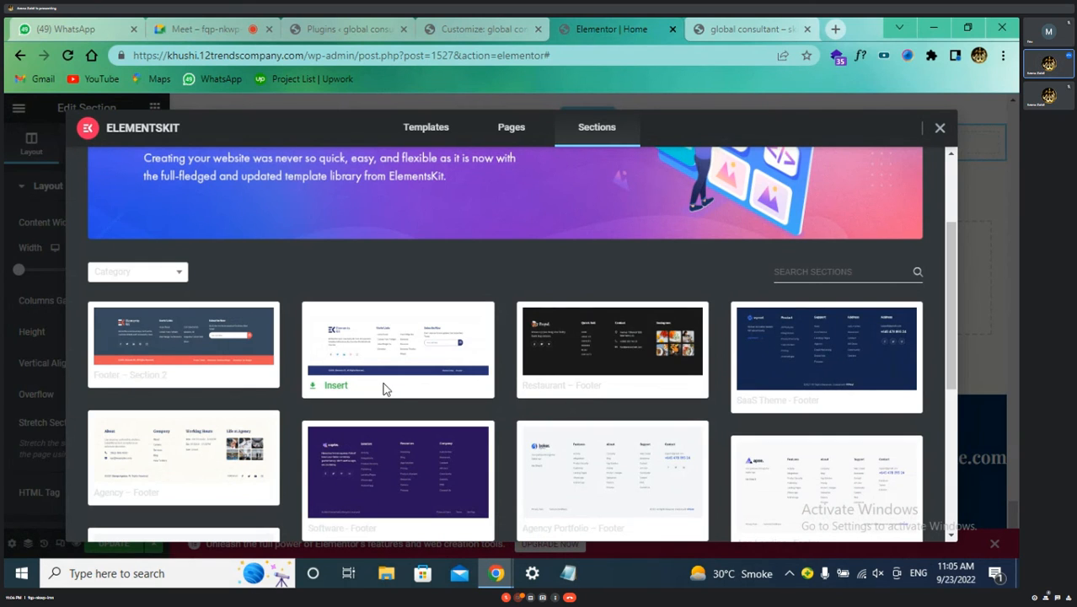
scroll(383, 387, down, 1)
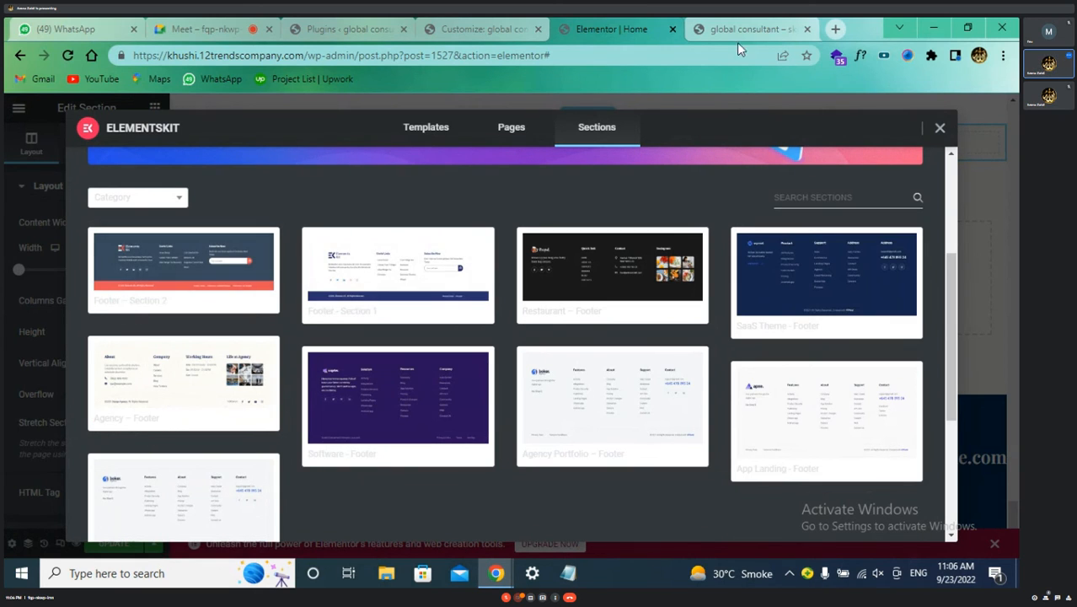
click(940, 128)
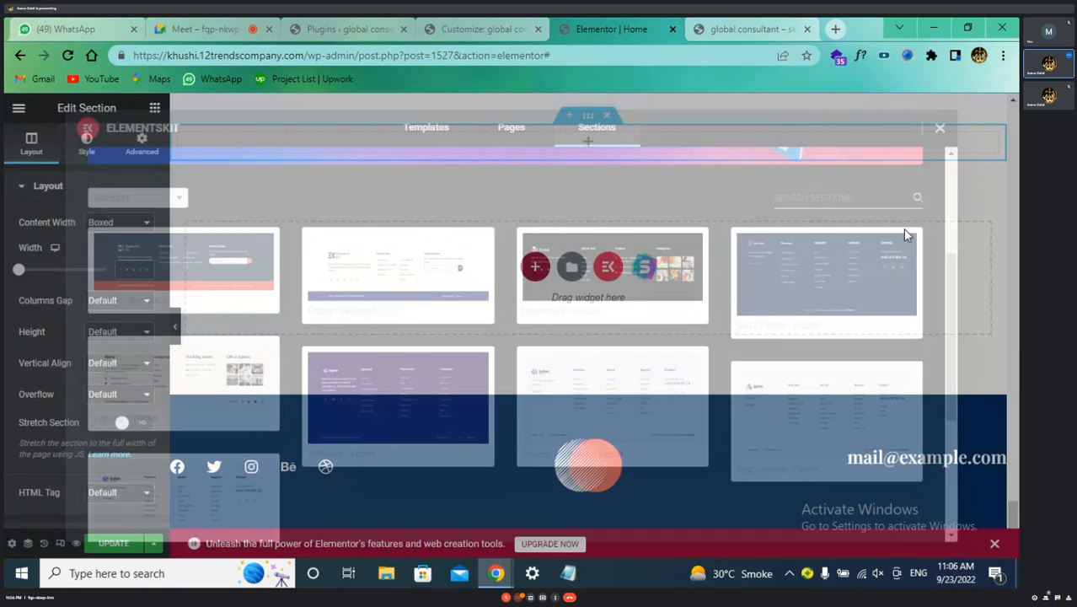
- Reopen the ElementsKit library, preview the Footer – Section 1 template, and try to insert it above the page's footer
scroll(750, 344, up, 2)
scroll(715, 301, down, 5)
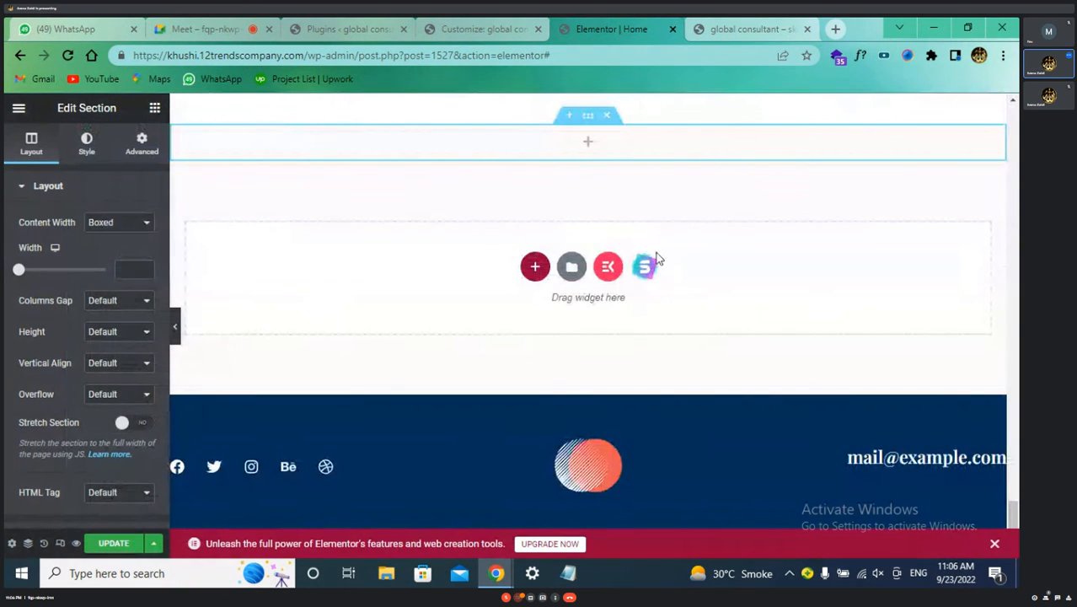
click(607, 268)
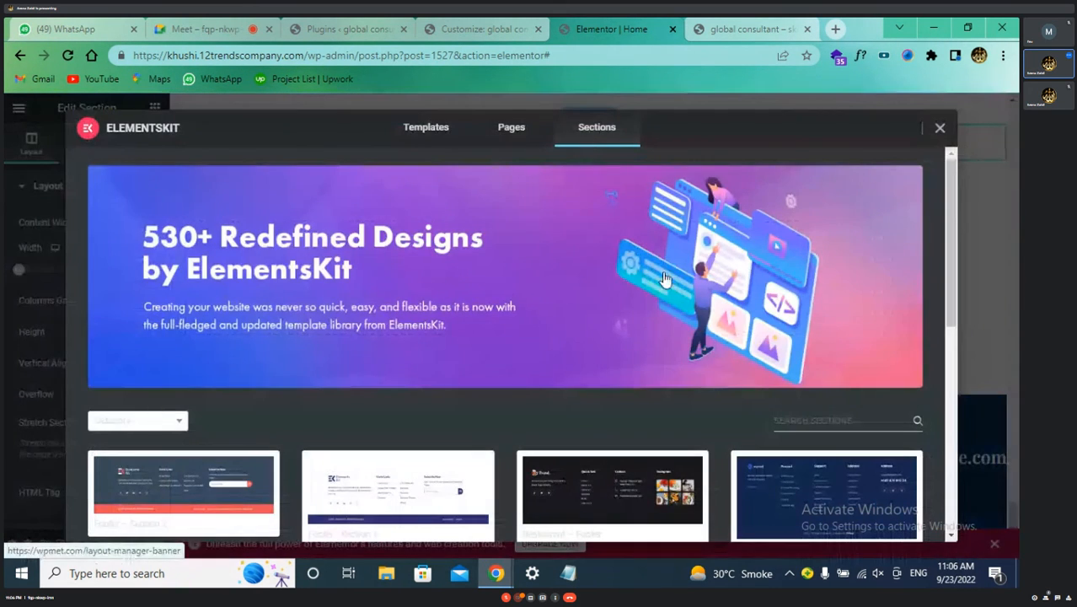
scroll(663, 278, down, 2)
click(405, 431)
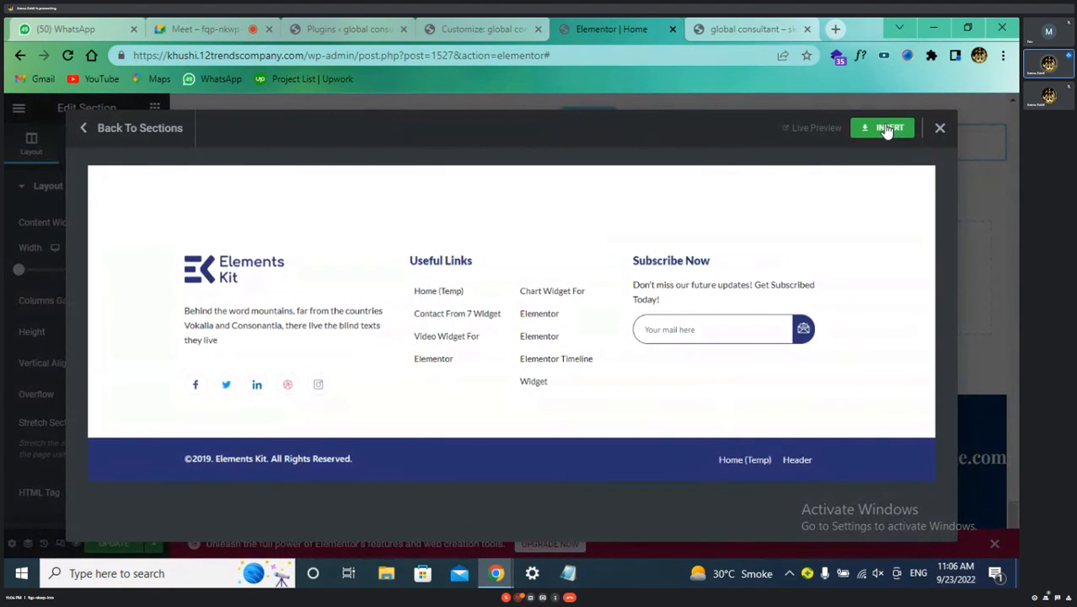
click(886, 131)
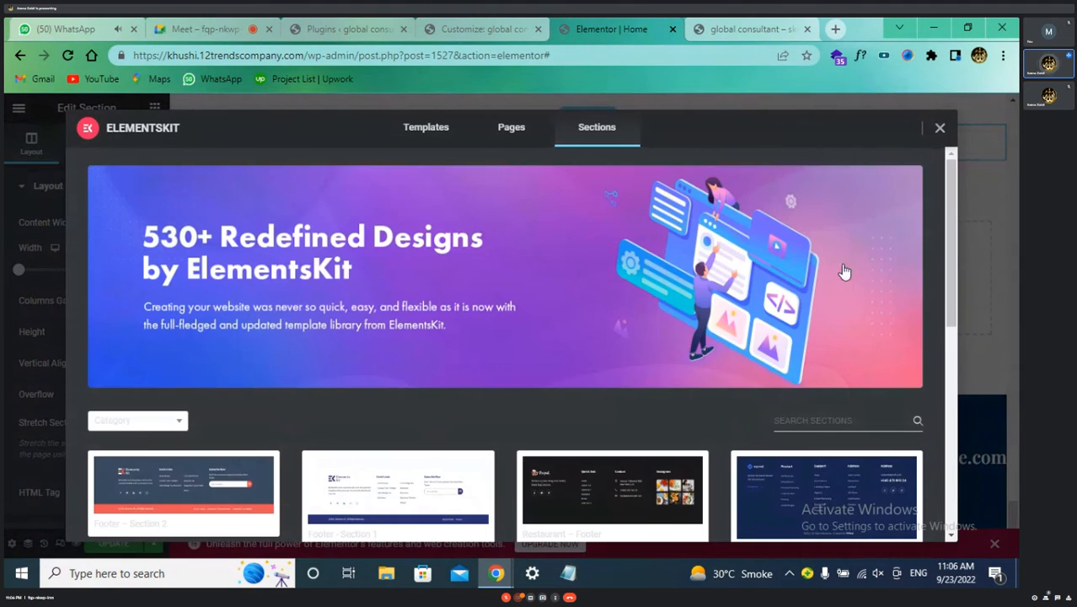
- Look over the remaining footer templates down to the end of the list and close the ElementsKit library
scroll(842, 267, down, 4)
scroll(842, 268, down, 3)
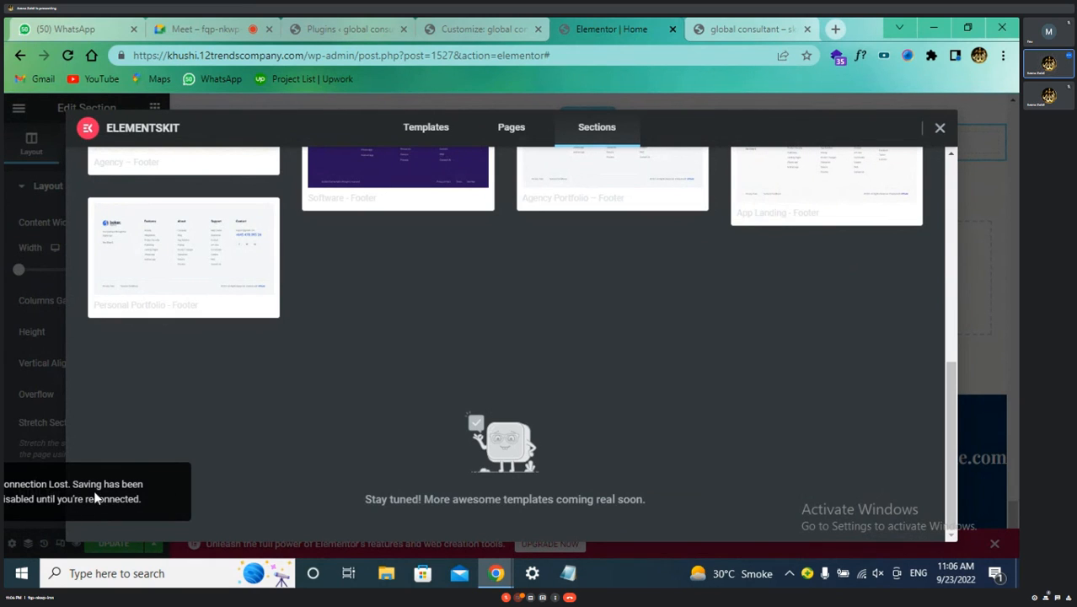
click(940, 129)
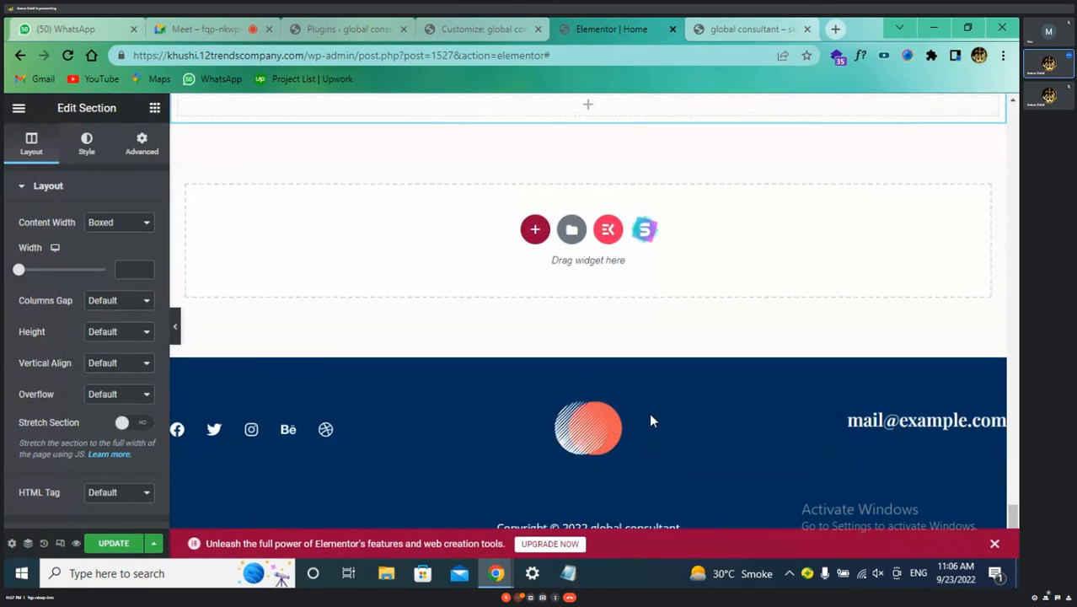
- Open the ElementsKit library from the empty area above the footer and examine which footer templates can be inserted without premium
scroll(653, 412, up, 4)
scroll(666, 389, down, 3)
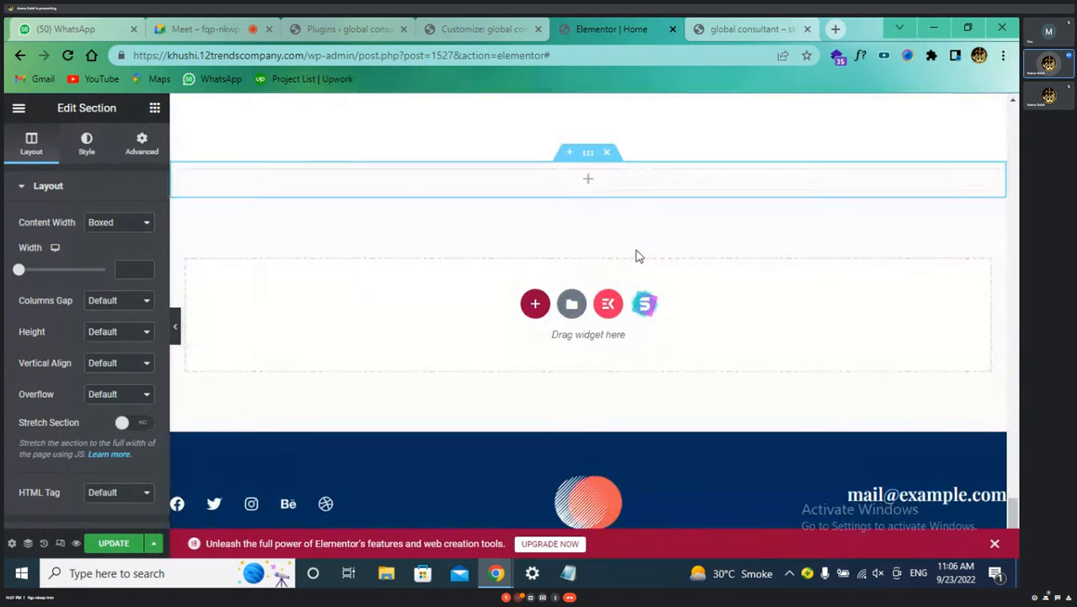
click(607, 305)
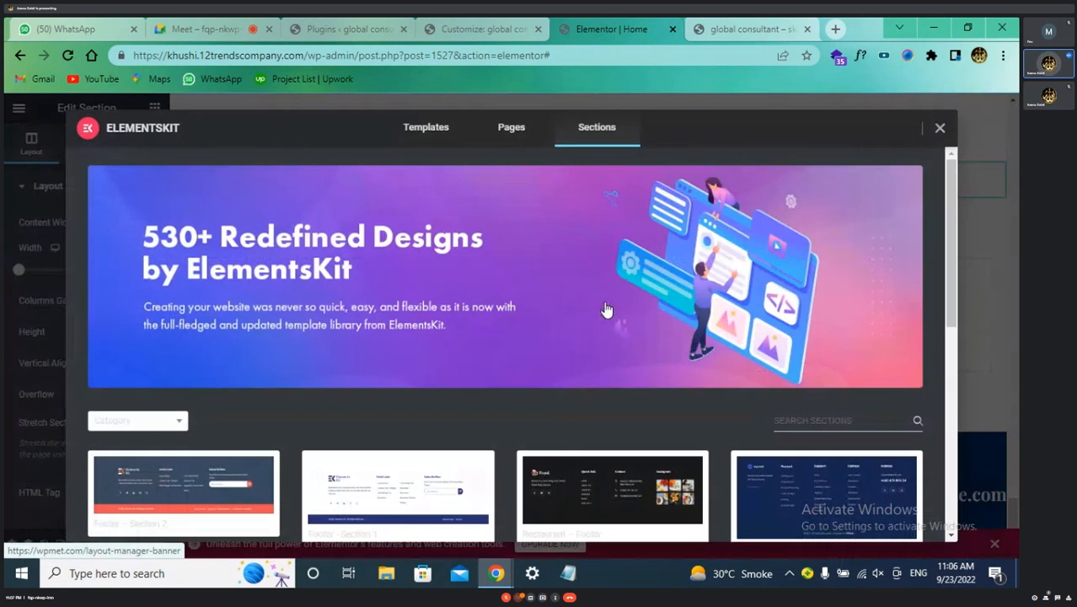
scroll(549, 360, down, 3)
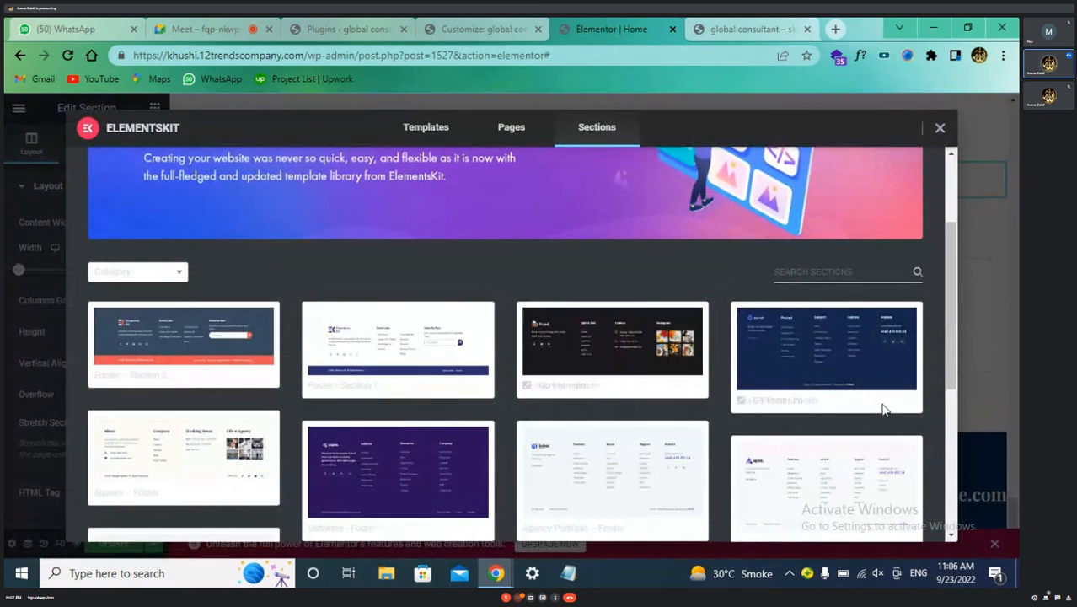
scroll(614, 405, down, 4)
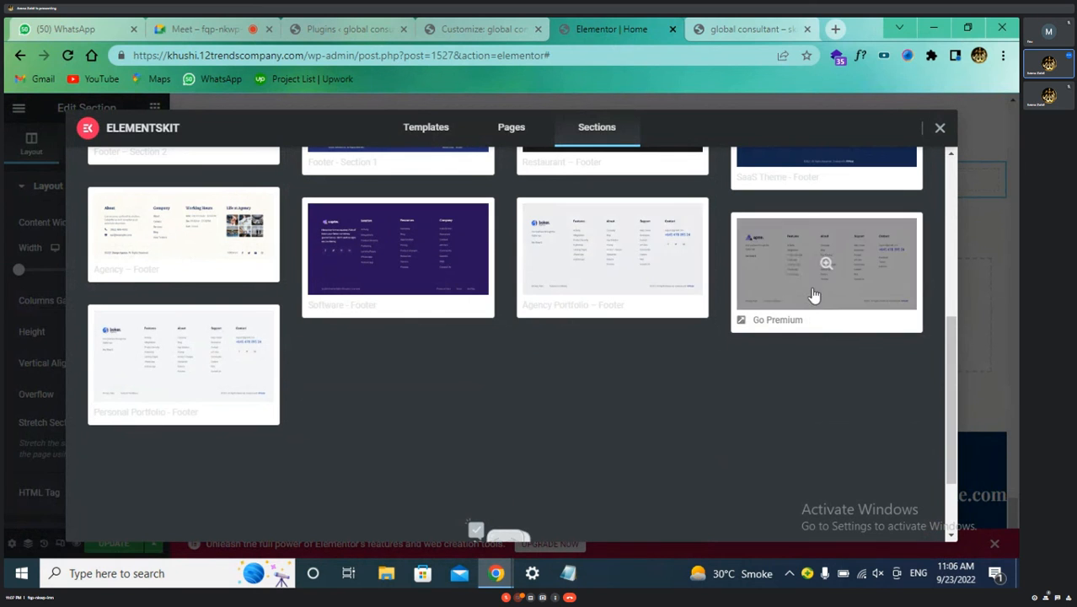
scroll(802, 292, up, 3)
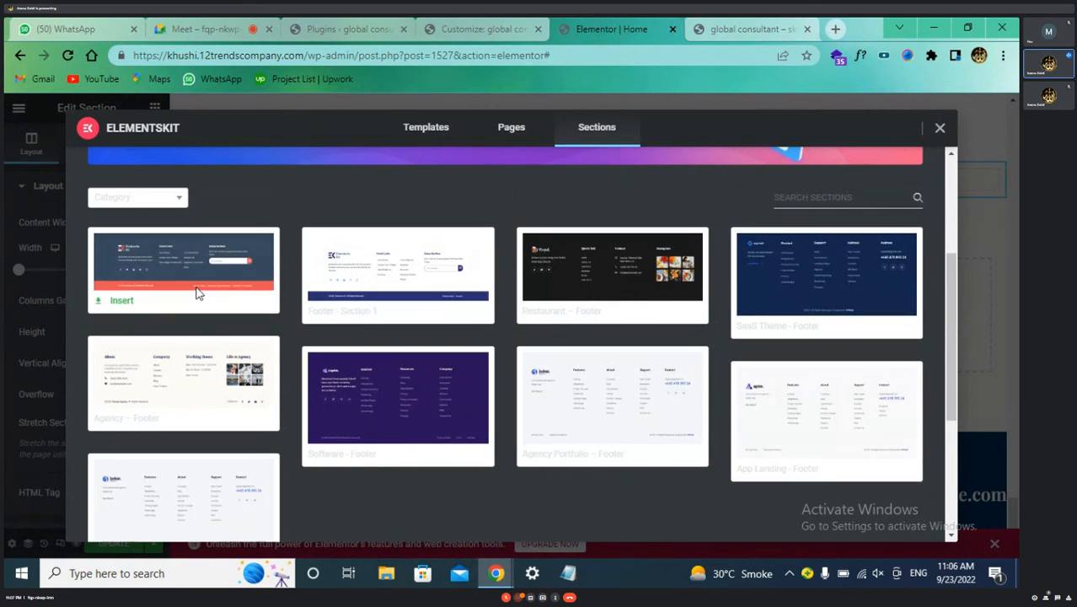
- Try to insert the Footer – Section 2 template, and then Footer – Section 1, straight from the sections list
click(181, 202)
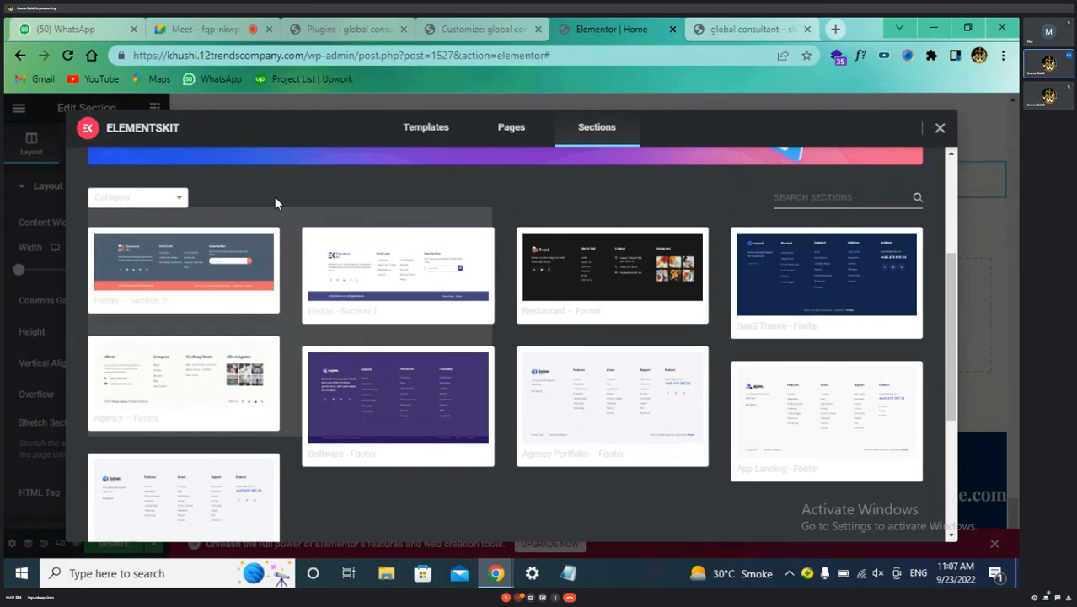
mouse_move(240, 302)
click(122, 301)
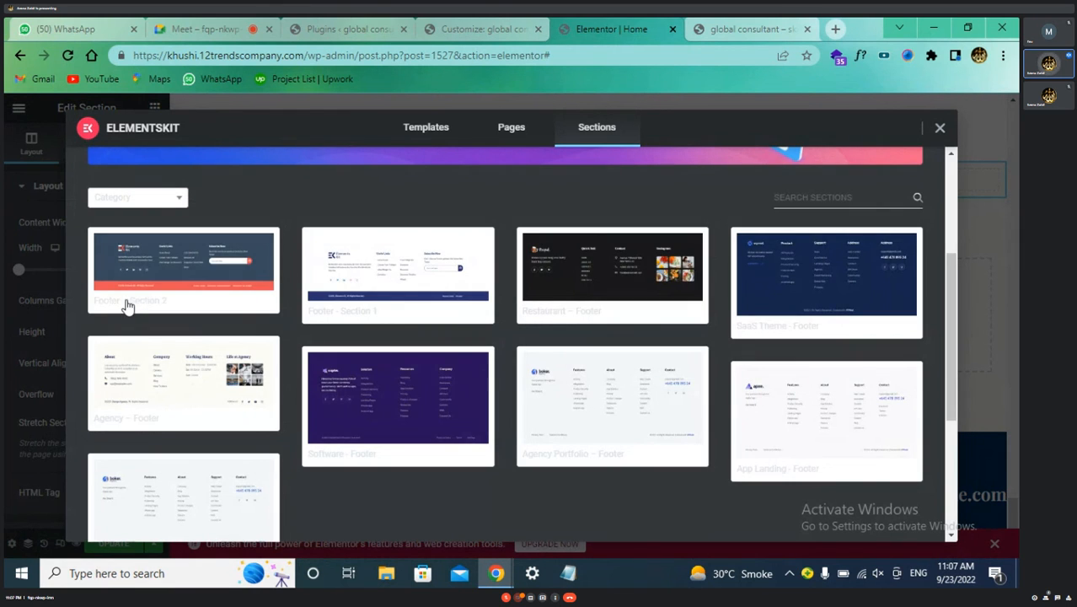
click(825, 196)
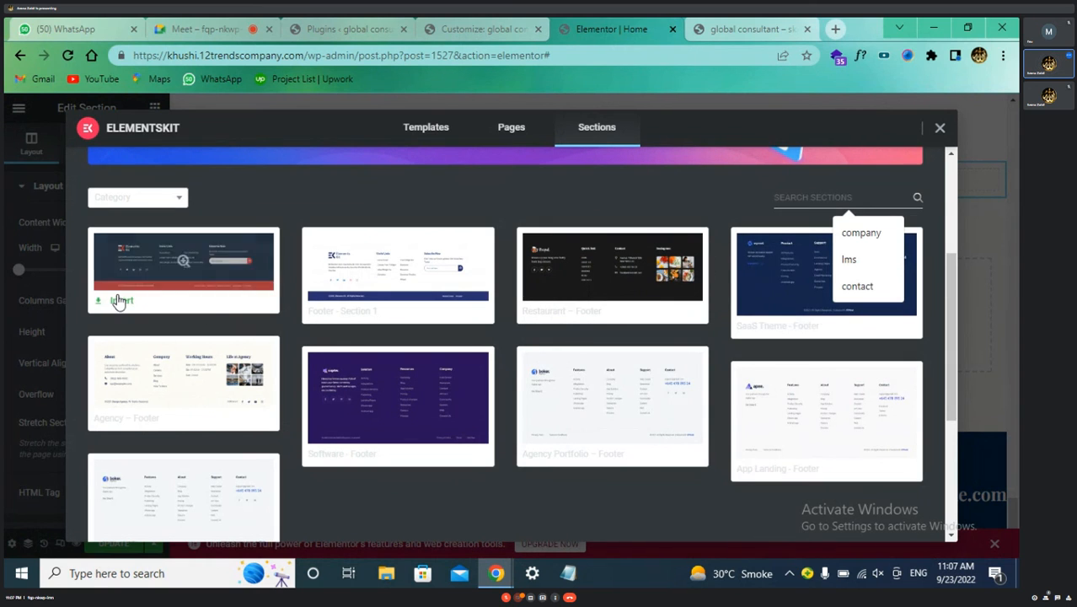
click(119, 304)
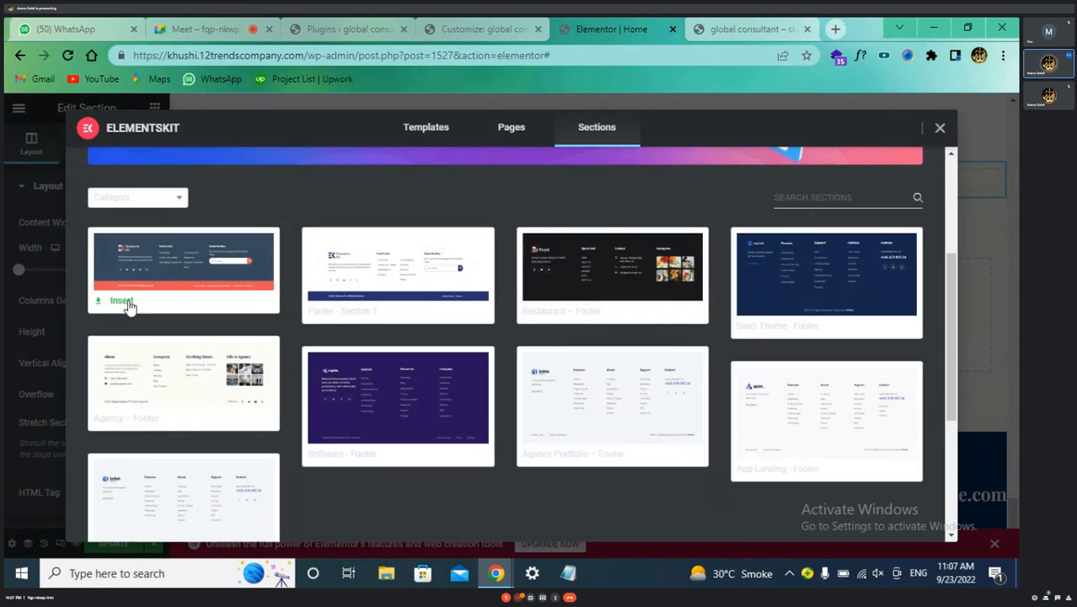
scroll(522, 441, down, 3)
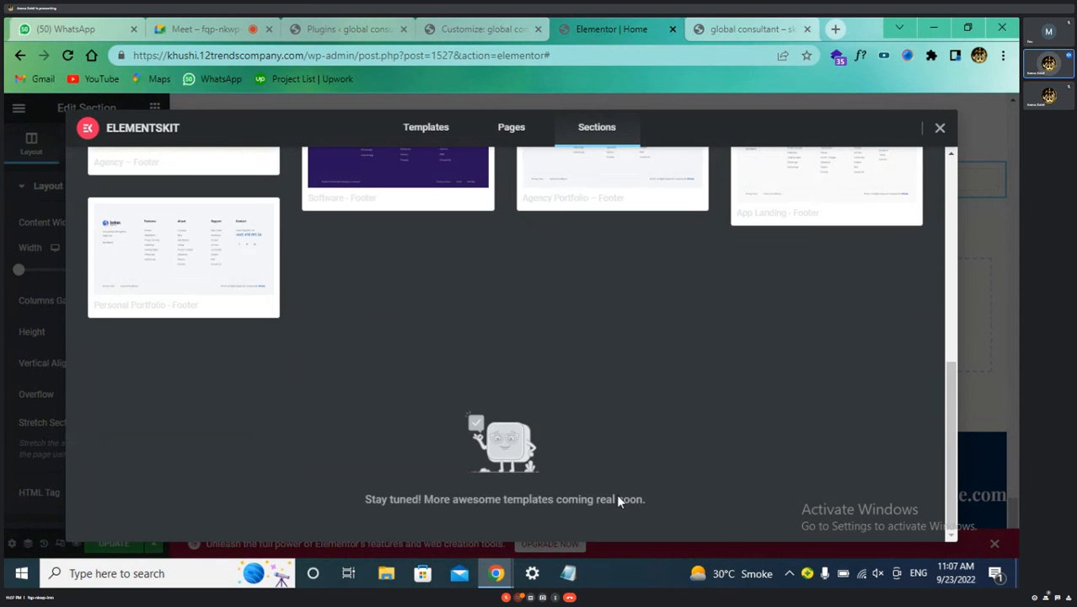
scroll(616, 496, up, 5)
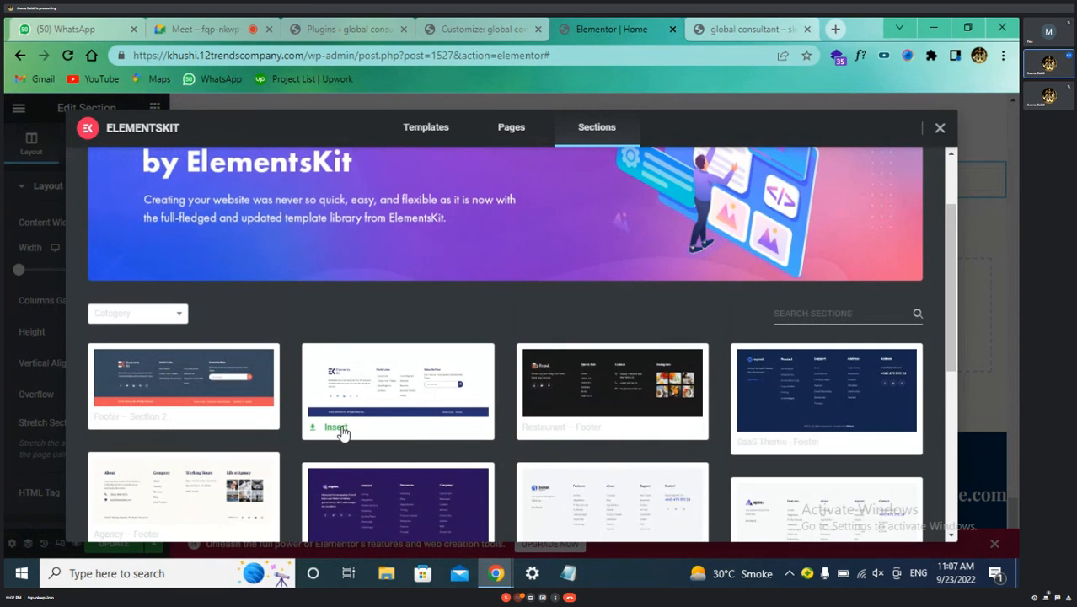
click(337, 430)
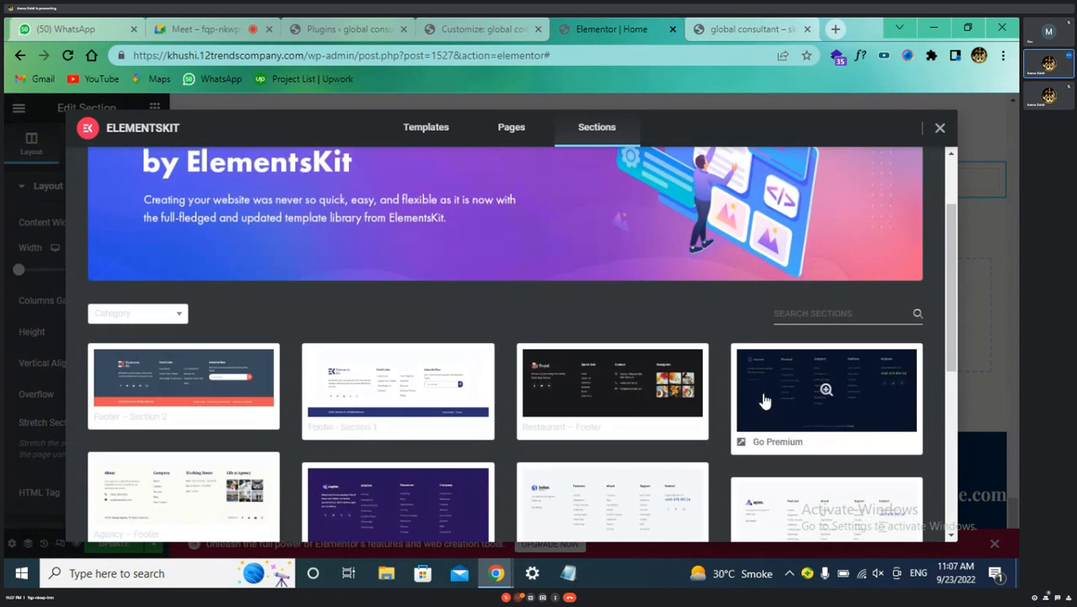
- Look over the footer templates, preview the Software – Footer template, and close the ElementsKit library
scroll(764, 391, down, 5)
scroll(765, 383, up, 5)
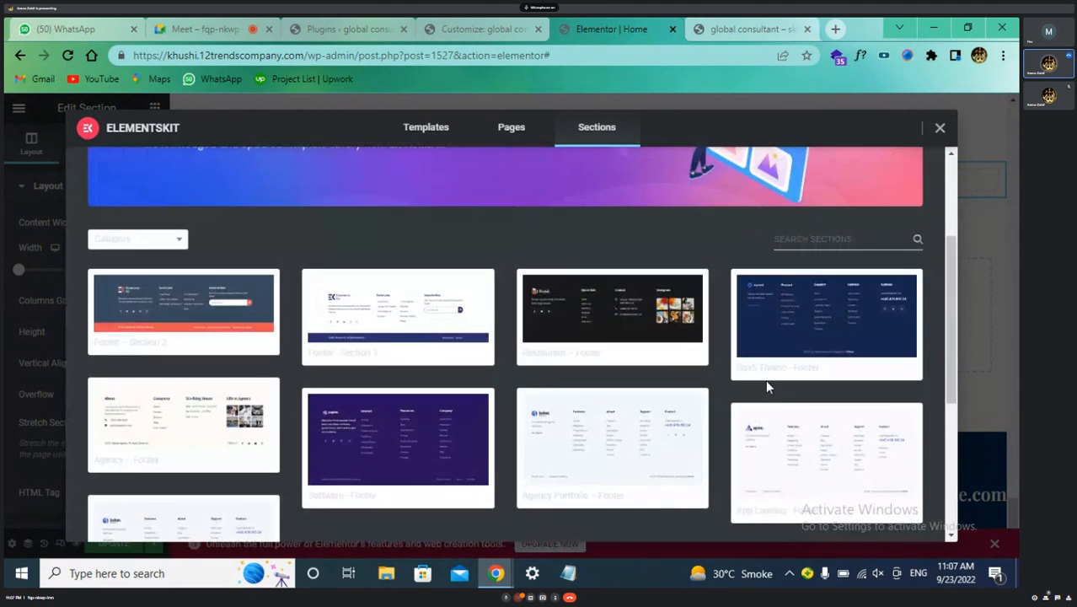
scroll(683, 468, down, 3)
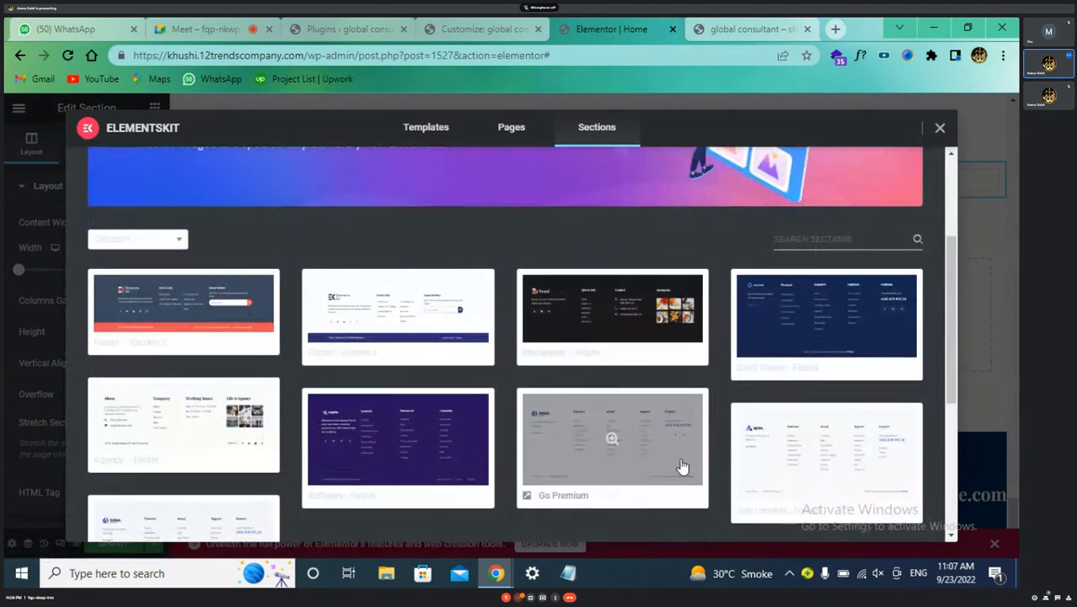
click(403, 387)
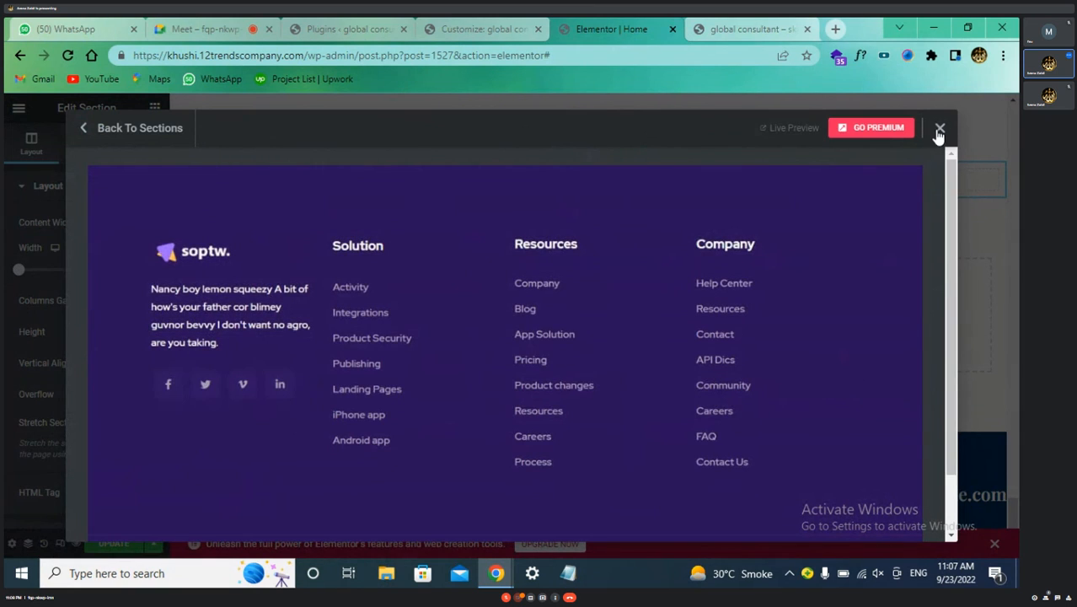
click(940, 130)
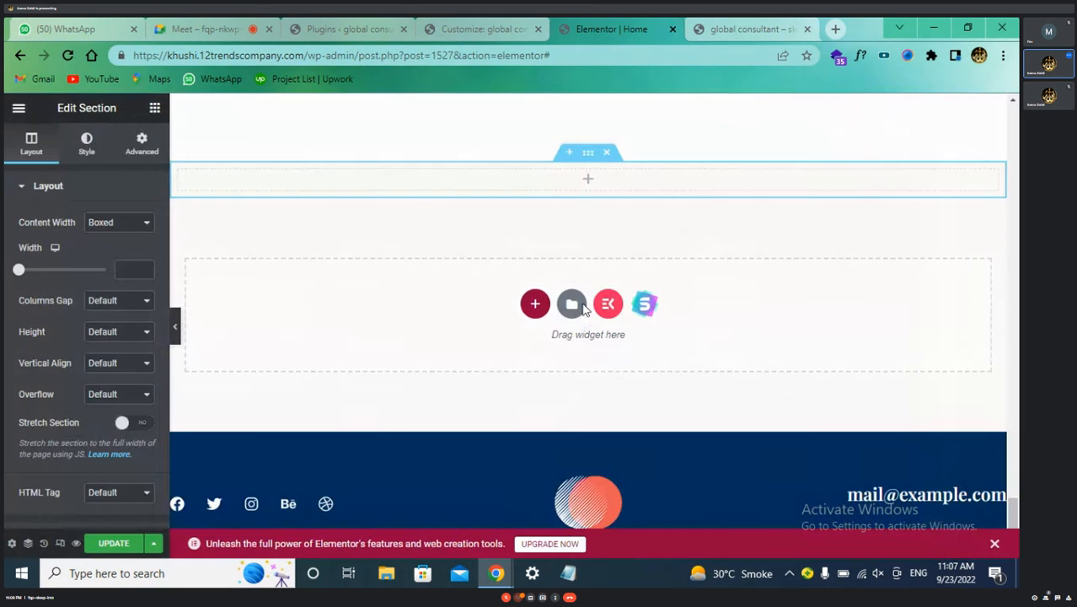
- Delete the empty single-column section at the end of the Home page, below the Subscribe button
scroll(497, 432, down, 1)
scroll(497, 431, up, 2)
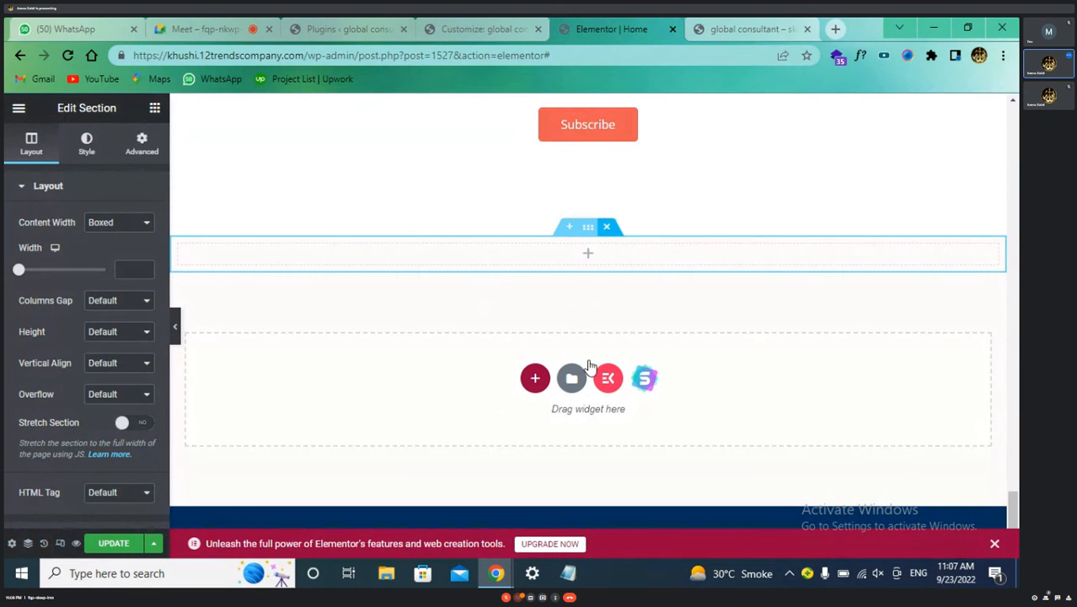
key(Delete)
- Reopen the ElementsKit library, leave the Software – Footer preview, and look over the category filter, staying in the Elementor editor
click(609, 347)
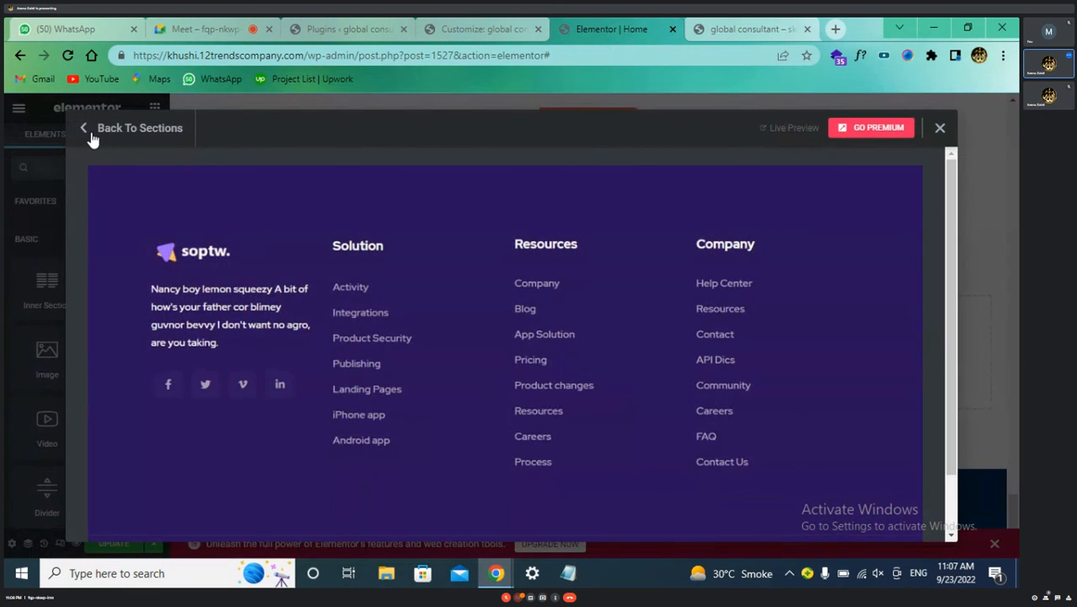
click(93, 134)
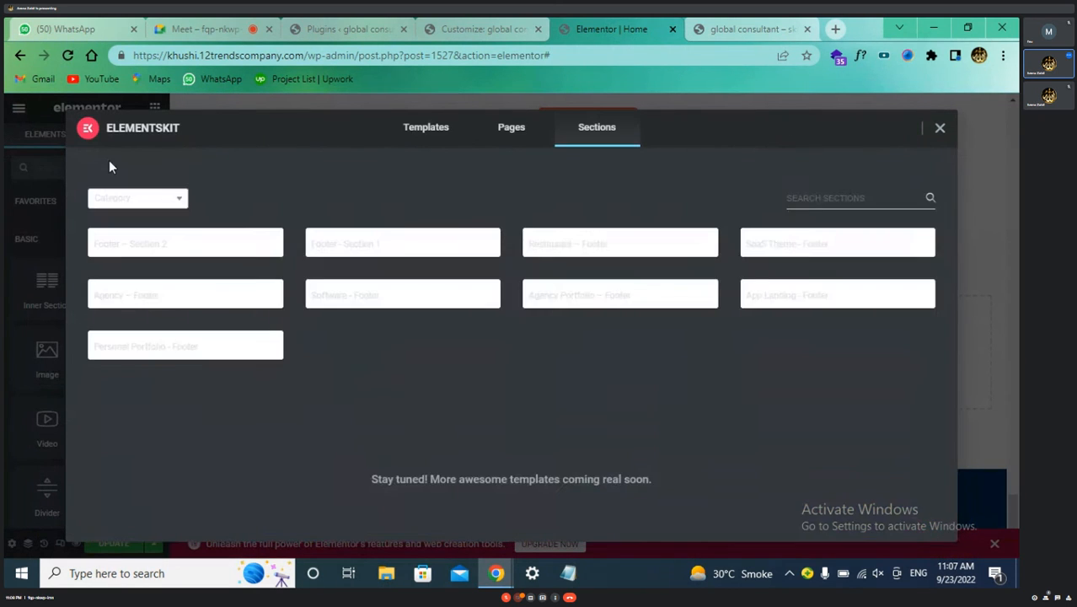
click(175, 418)
scroll(183, 464, down, 2)
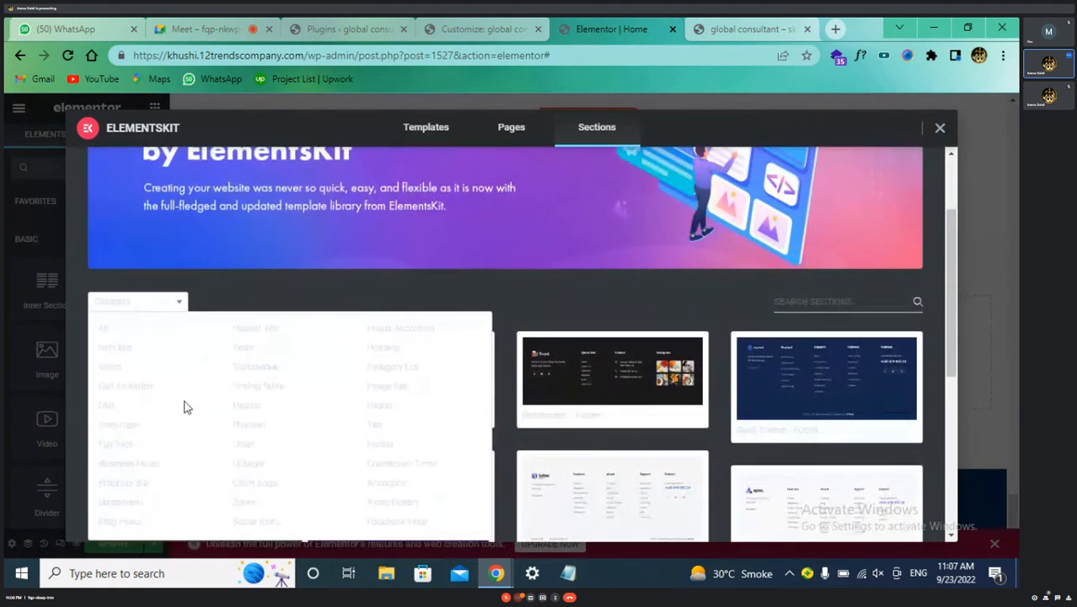
click(266, 305)
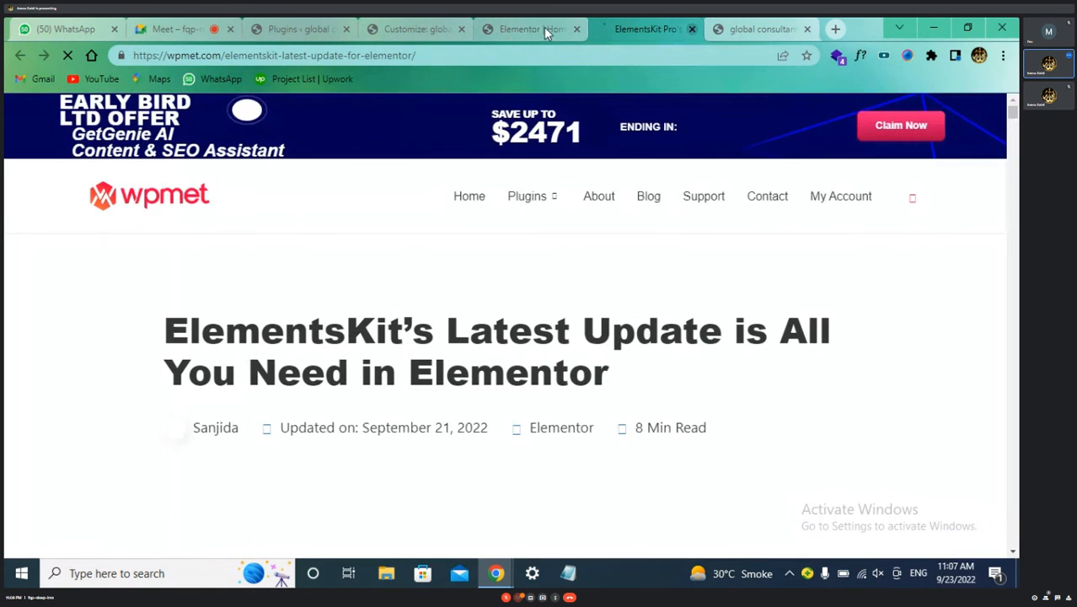
click(543, 29)
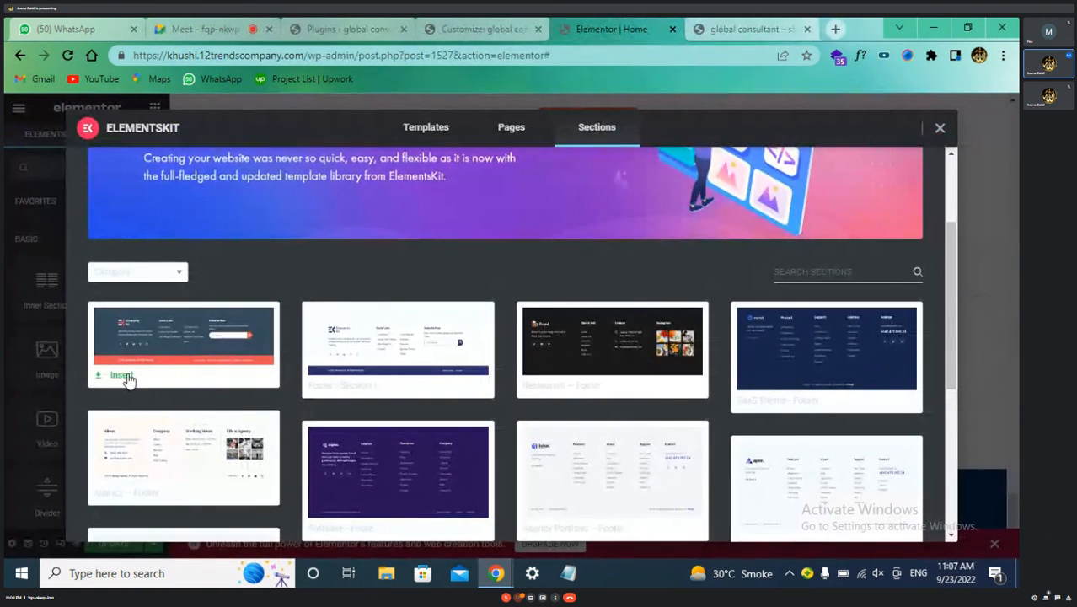
- Try again to insert the Footer – Section 2 template and then the Footer – Section 1 template
click(128, 379)
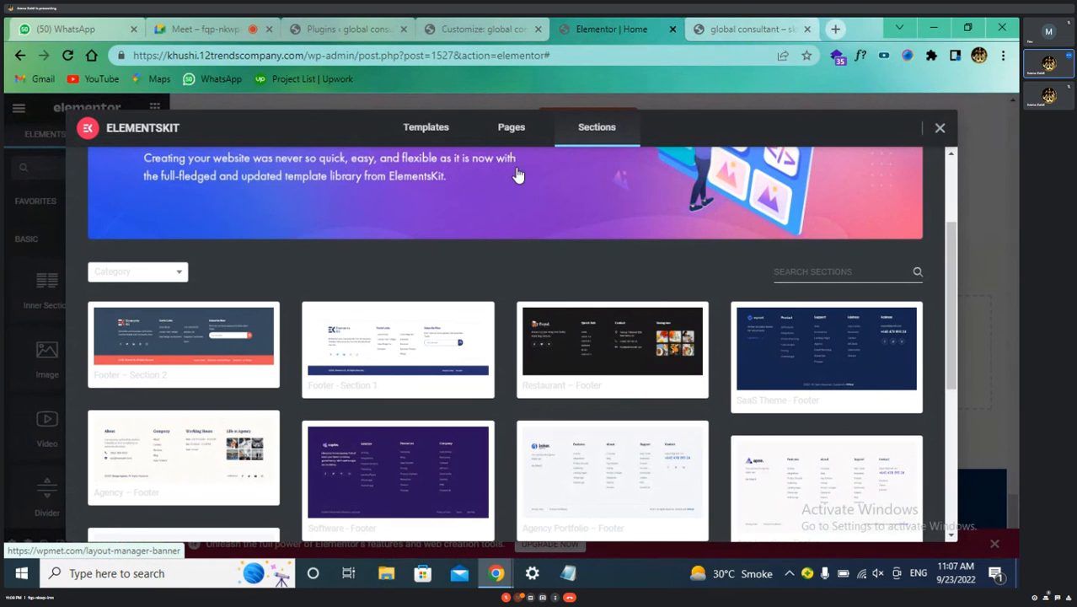
mouse_move(380, 379)
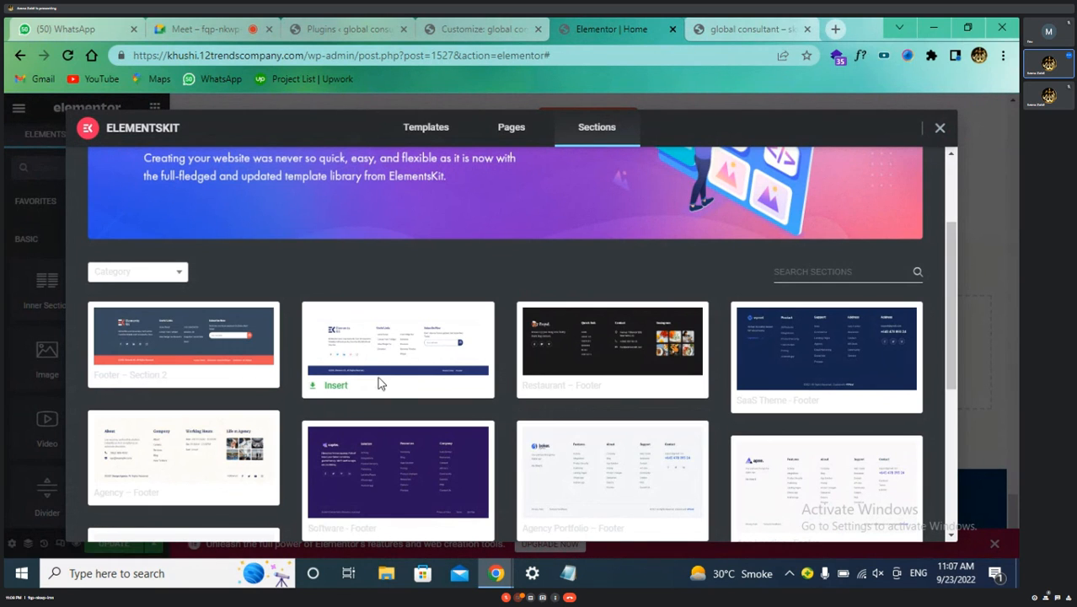
click(333, 386)
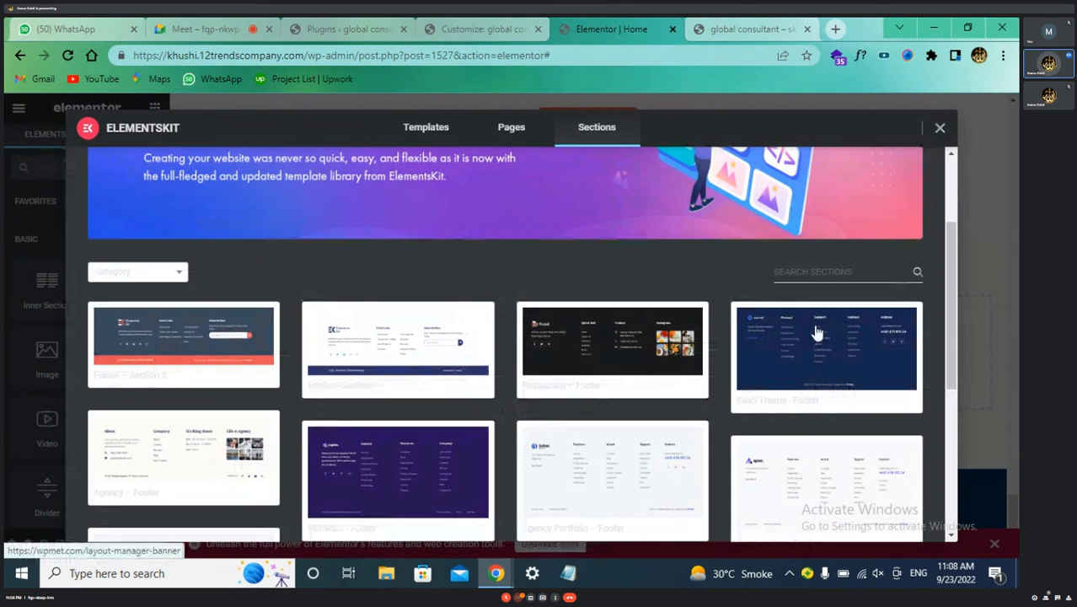
- Look through the whole list of footer templates and retry inserting Footer – Section 2 and Footer – Section 1
scroll(809, 337, down, 5)
scroll(807, 337, up, 10)
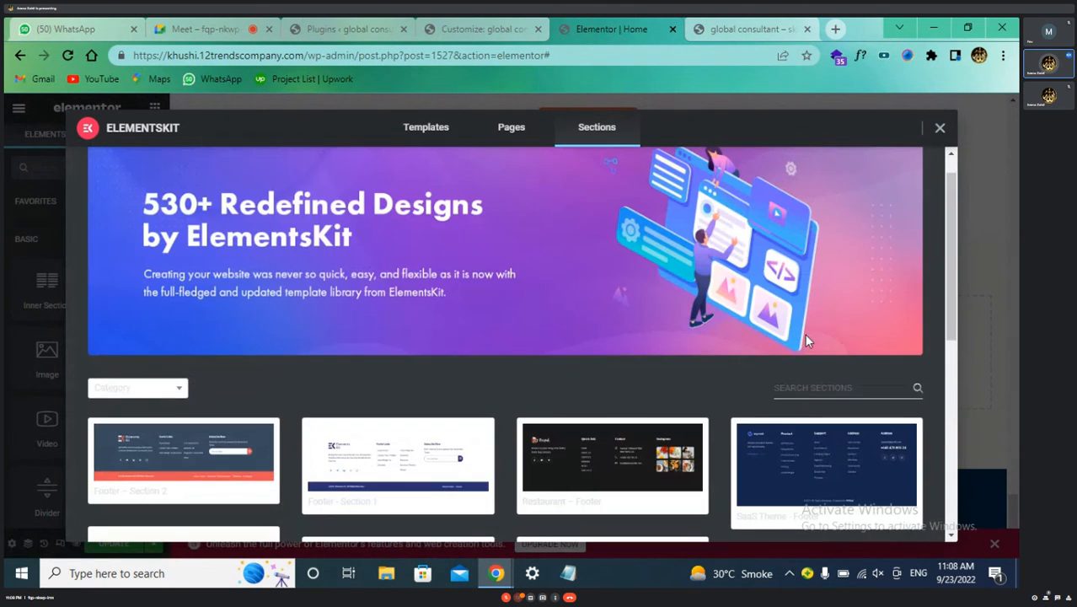
mouse_move(184, 474)
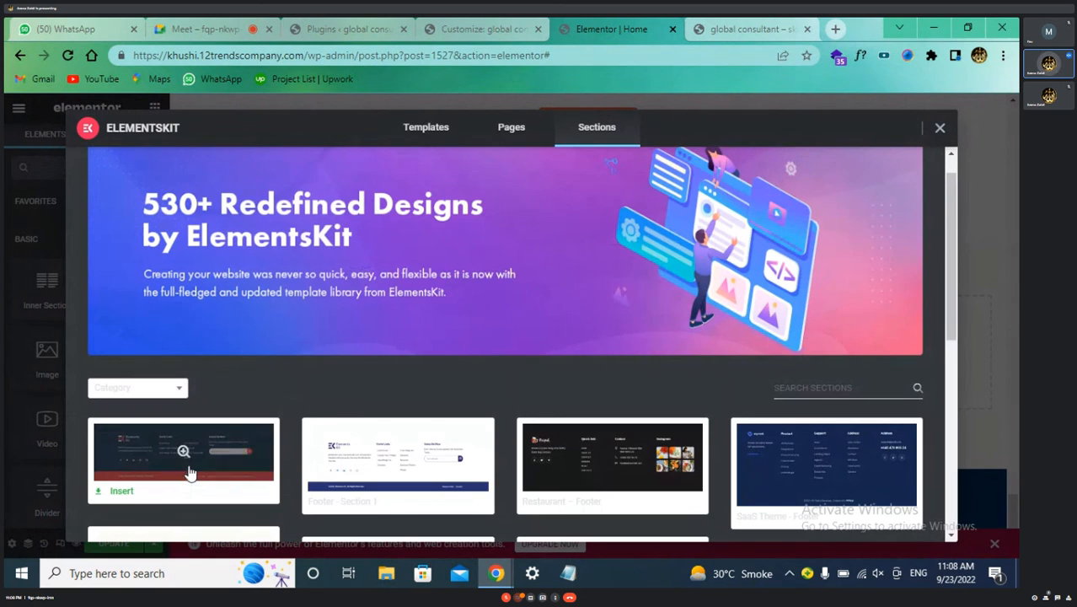
scroll(203, 438, down, 1)
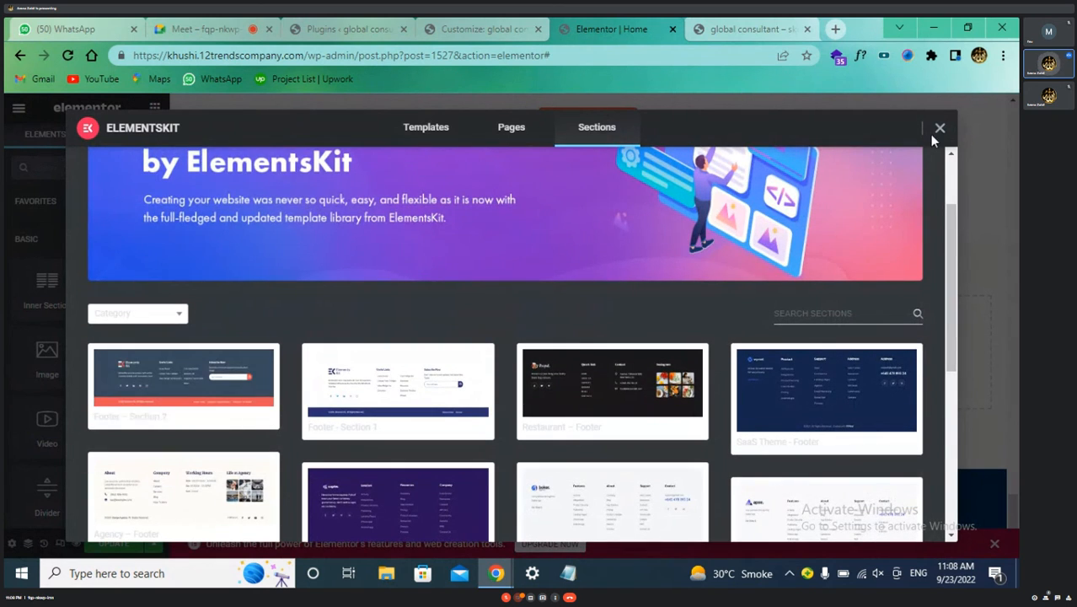
click(120, 417)
click(331, 427)
scroll(822, 401, down, 3)
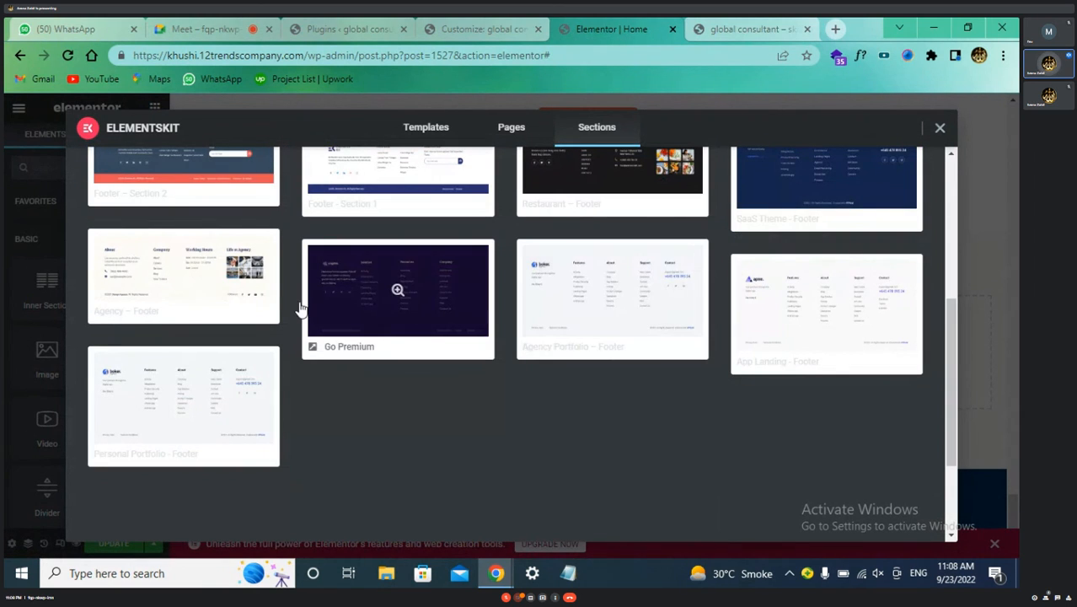
- Try to filter the ElementsKit section templates by the Progress Bar category, and leave the template library
scroll(177, 312, up, 2)
scroll(176, 312, up, 3)
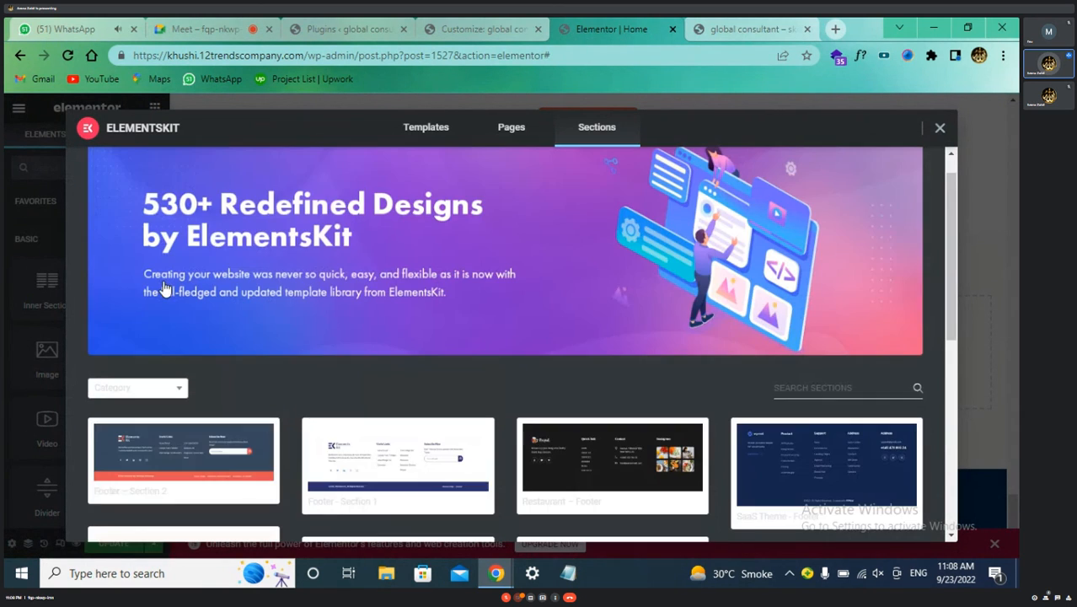
click(163, 390)
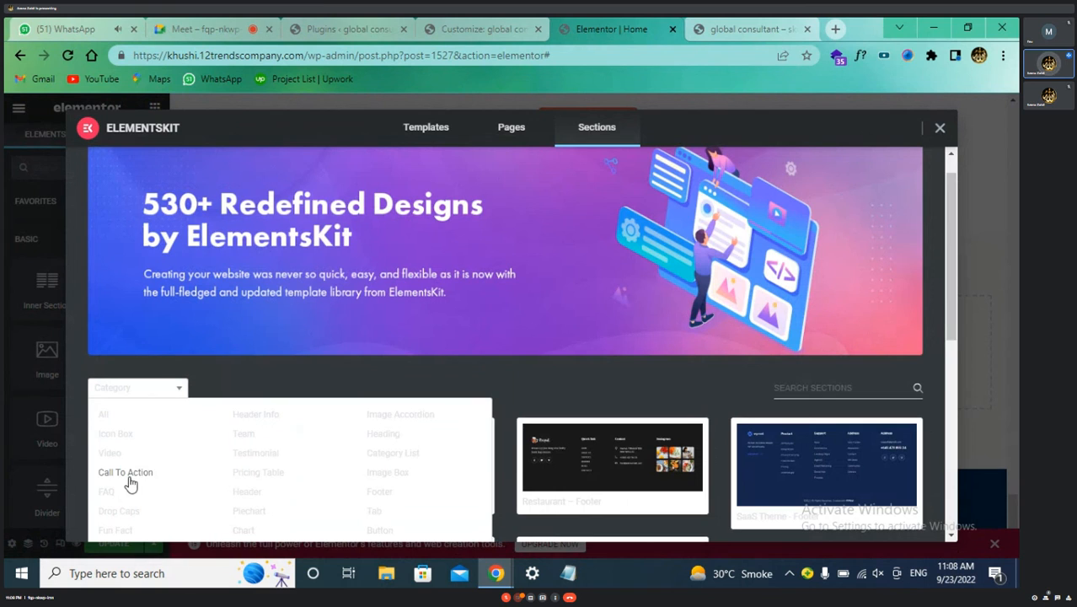
scroll(131, 483, down, 1)
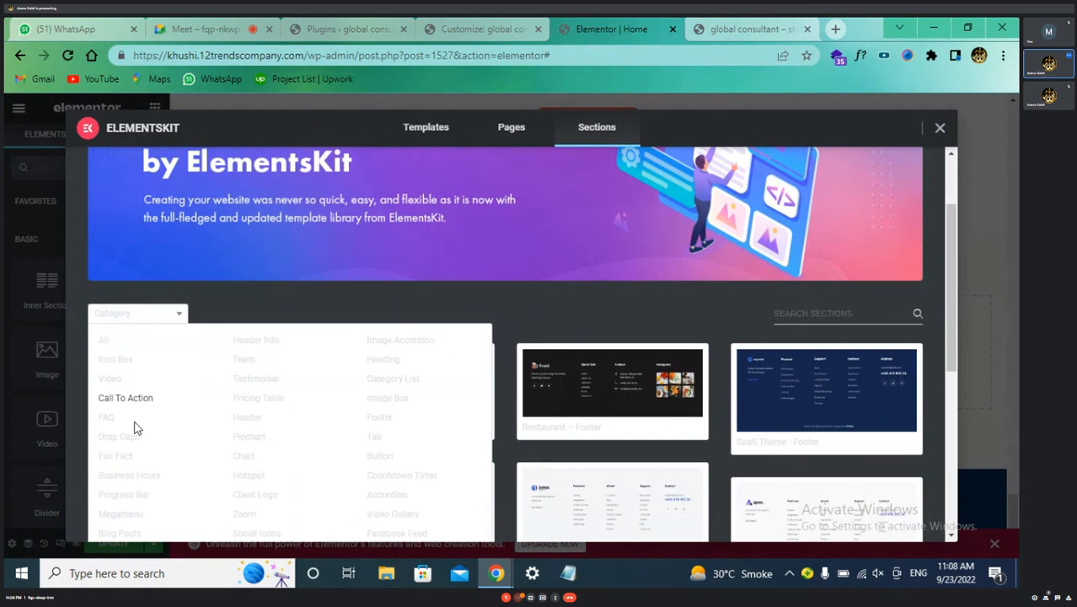
click(131, 499)
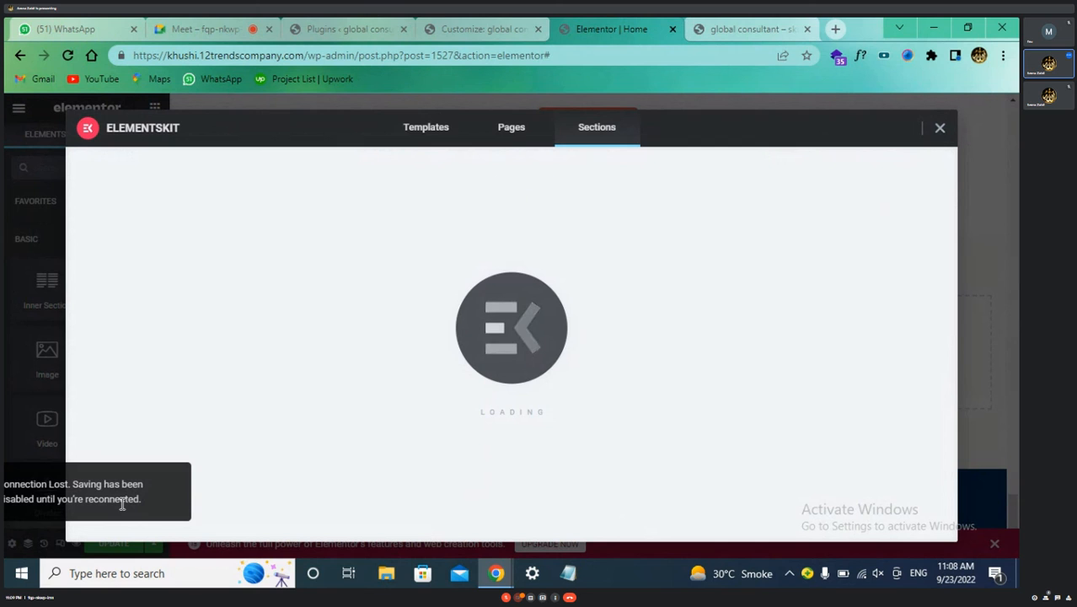
click(939, 128)
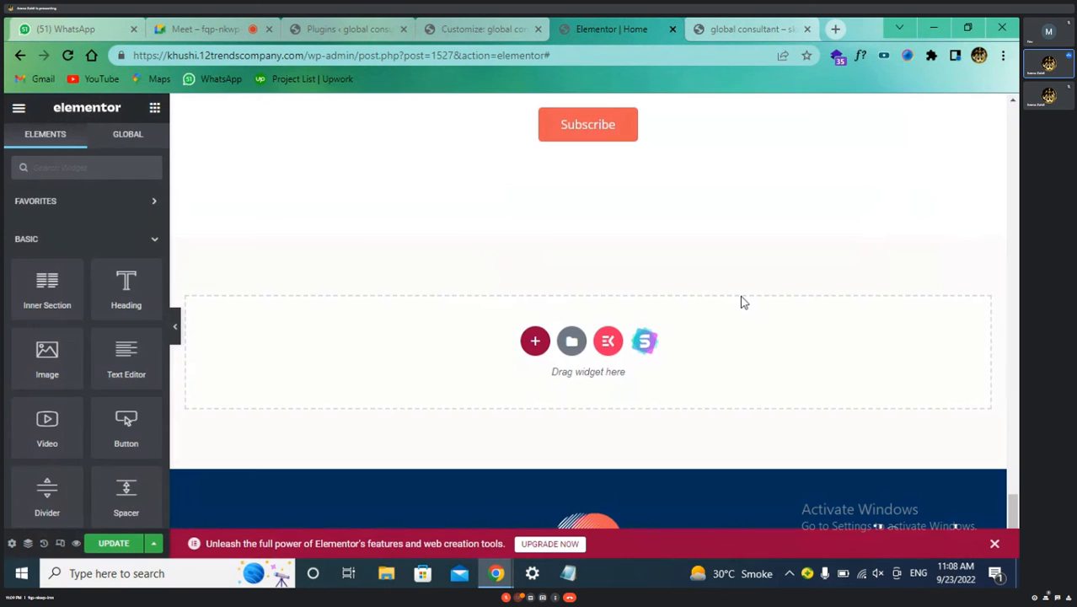
scroll(565, 276, up, 1)
scroll(565, 275, down, 1)
click(607, 340)
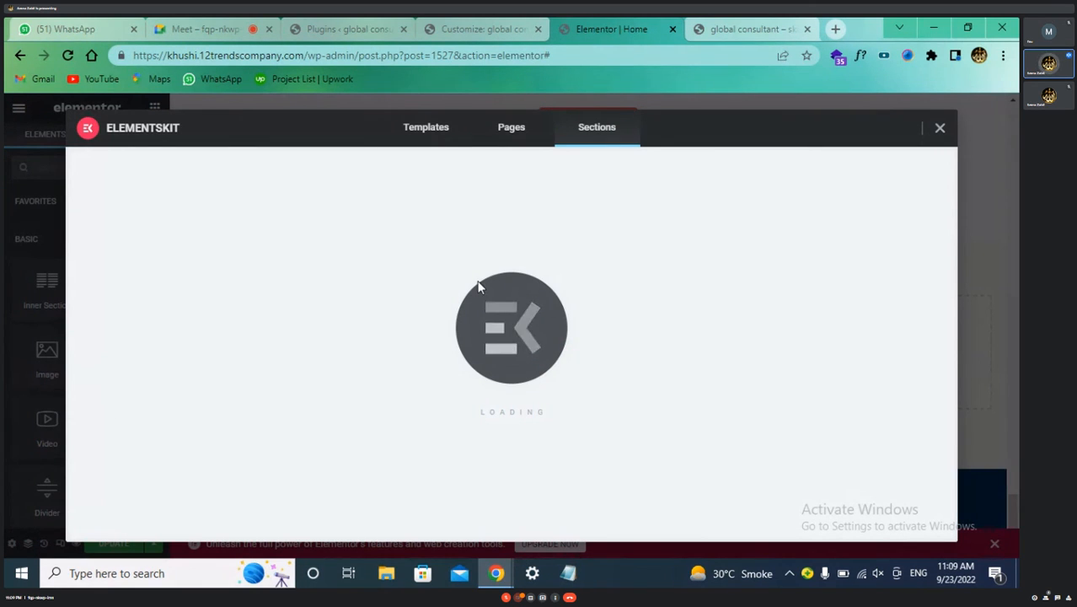
click(940, 127)
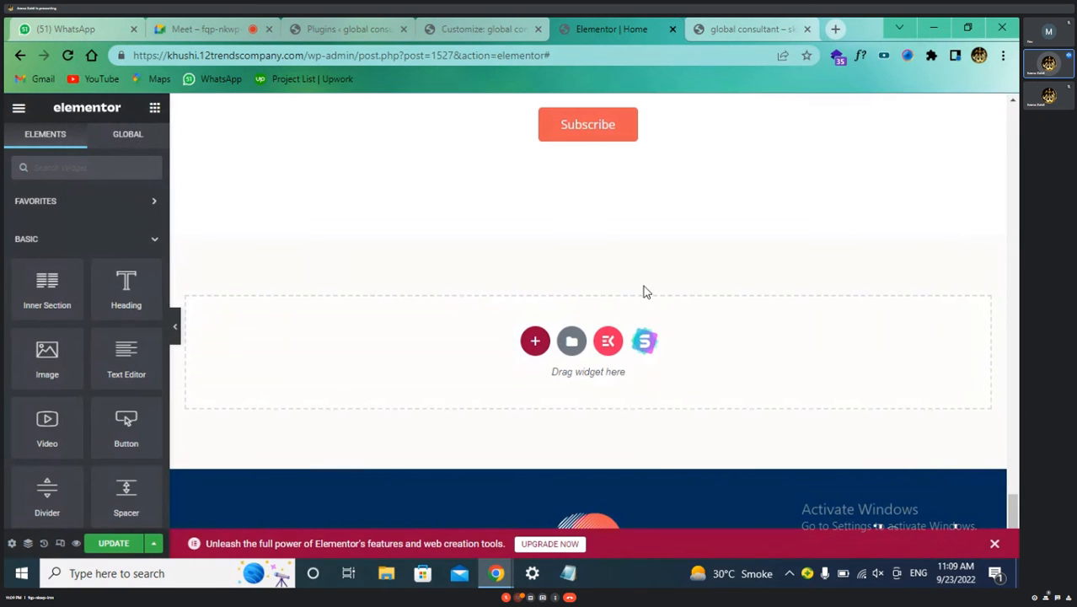
- View the Elementor Pro plans page offered by the editor's upgrade notice and close it again
scroll(598, 406, down, 1)
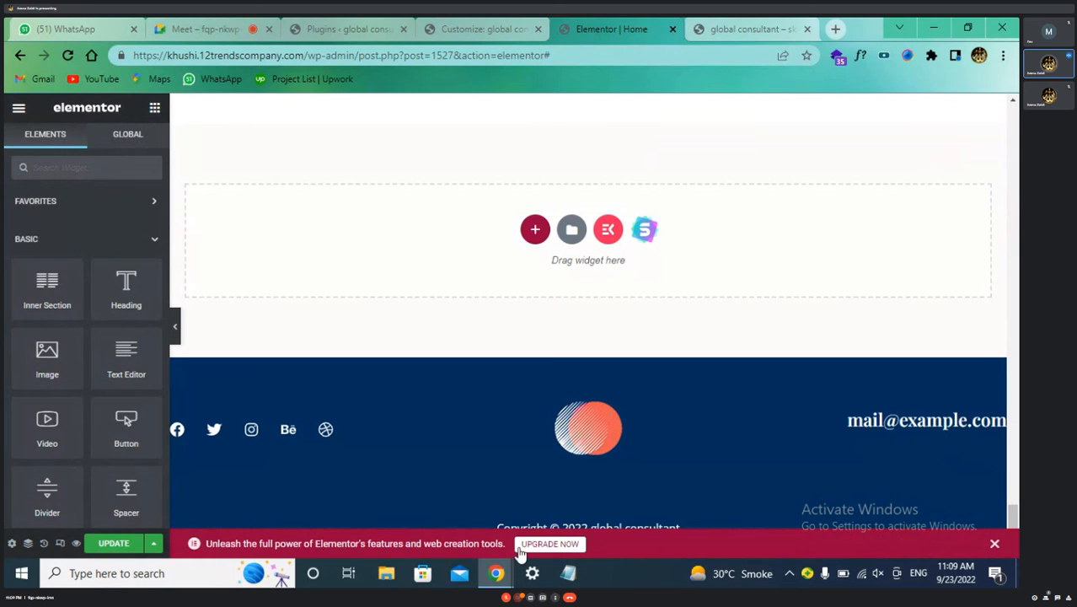
click(554, 544)
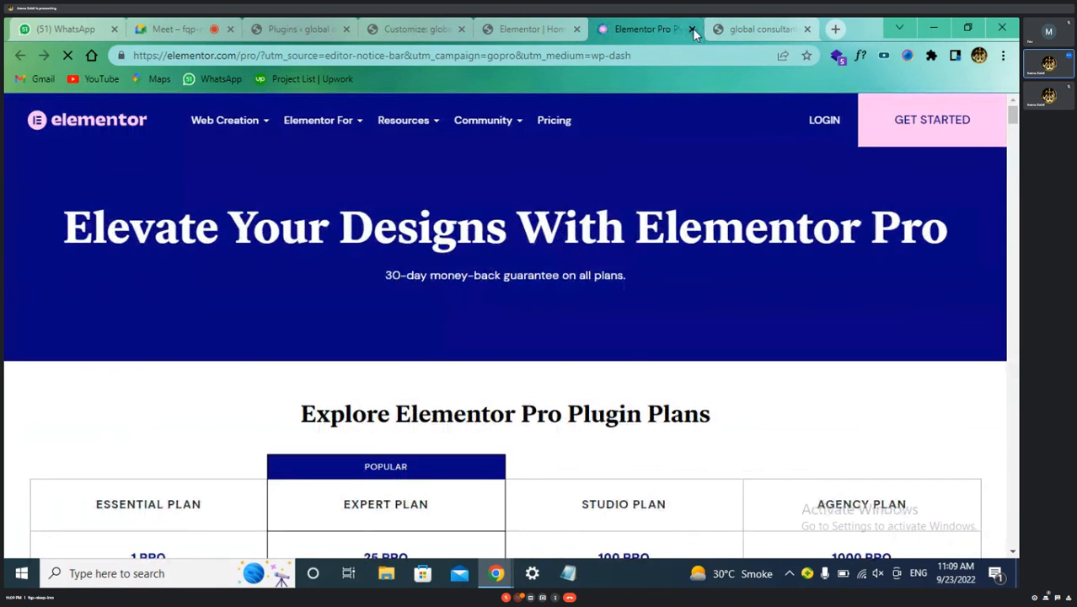
click(692, 29)
- Switch to the WordPress Plugins page and look over the installed plugins, including ElementsKit Lite and Starter Templates
click(304, 29)
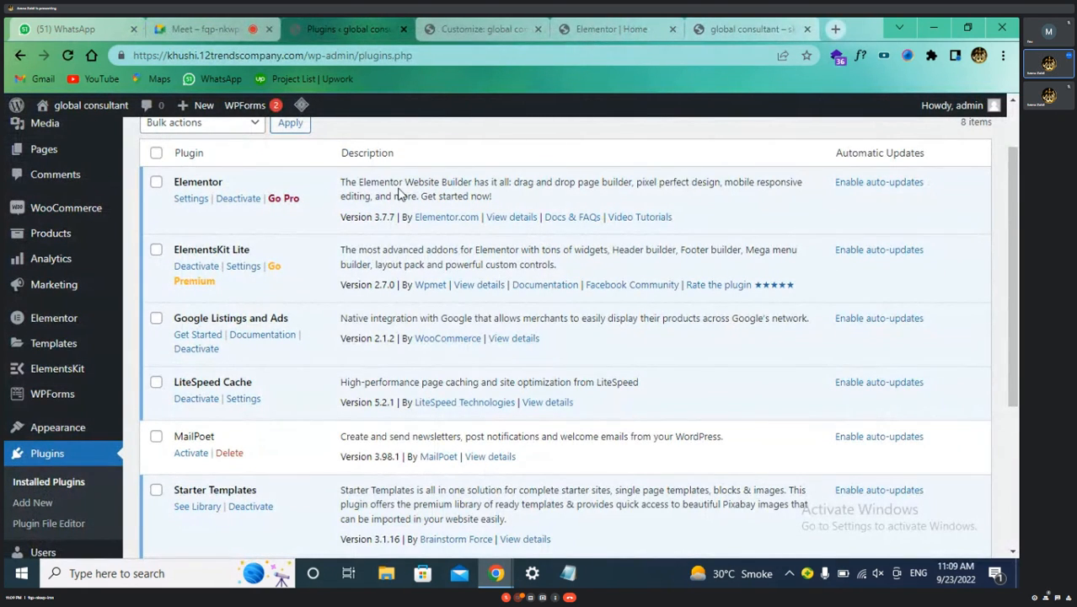
scroll(237, 423, down, 3)
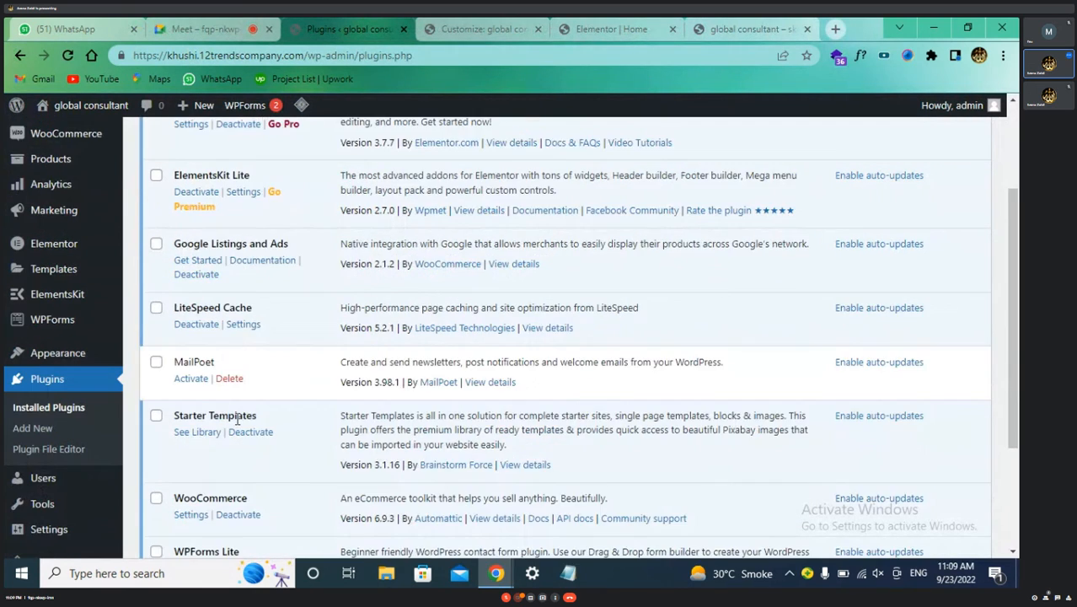
scroll(238, 421, up, 2)
scroll(237, 419, up, 1)
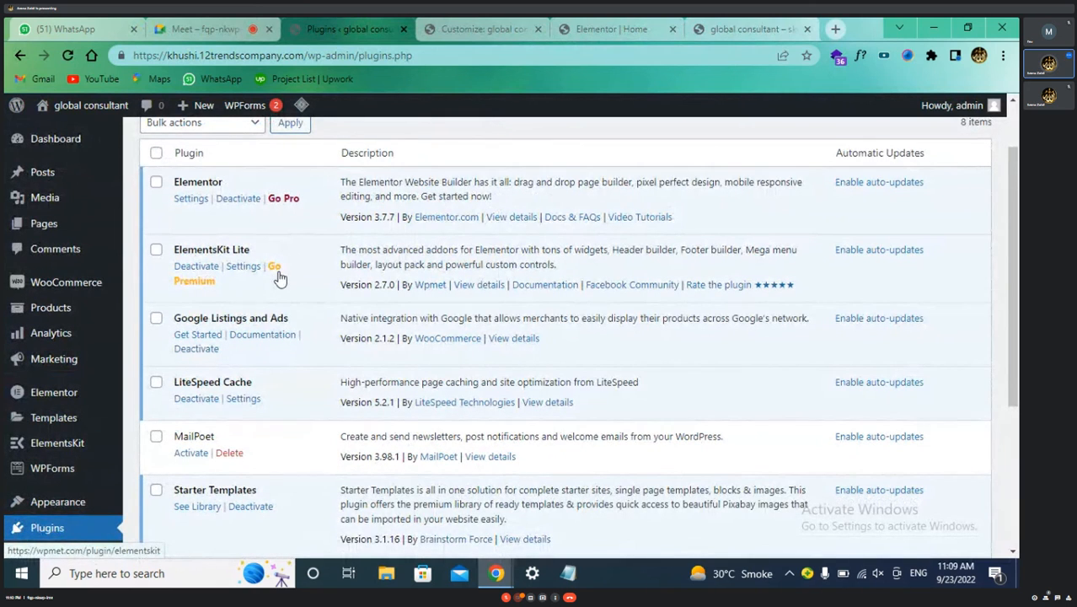
scroll(280, 278, up, 1)
- Return to the Home page in the Elementor editor and review all its sections between the hero and the footer
click(611, 29)
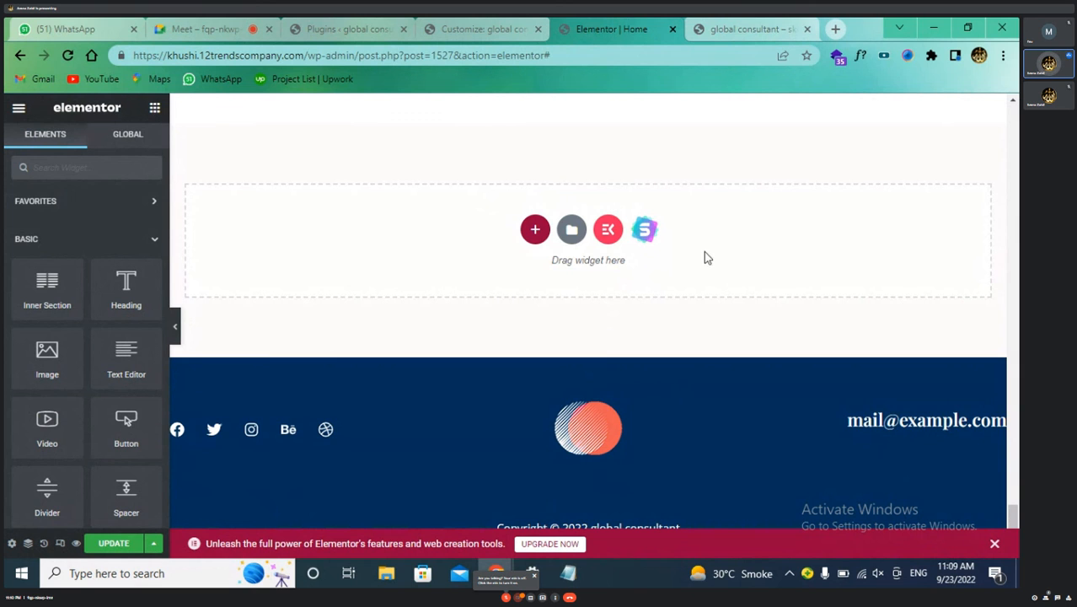
scroll(706, 257, up, 15)
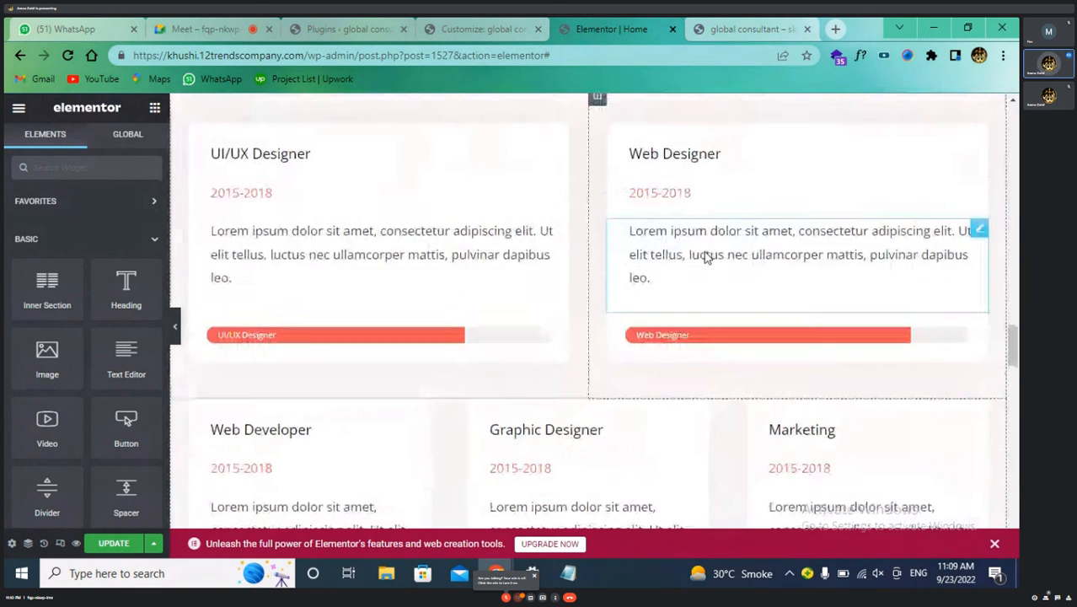
scroll(706, 257, up, 15)
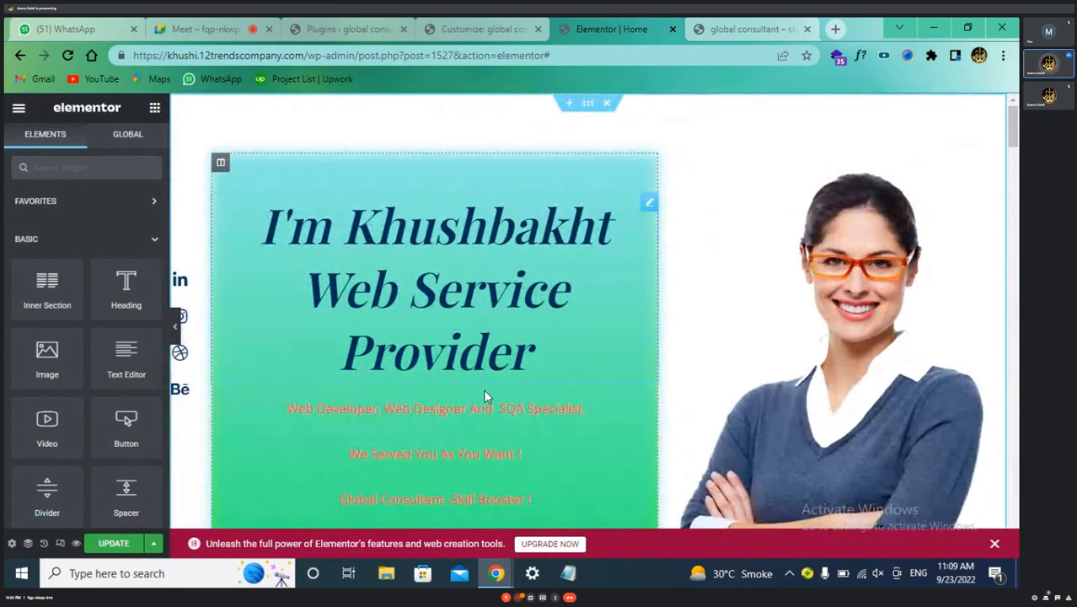
scroll(485, 395, down, 5)
scroll(486, 397, down, 15)
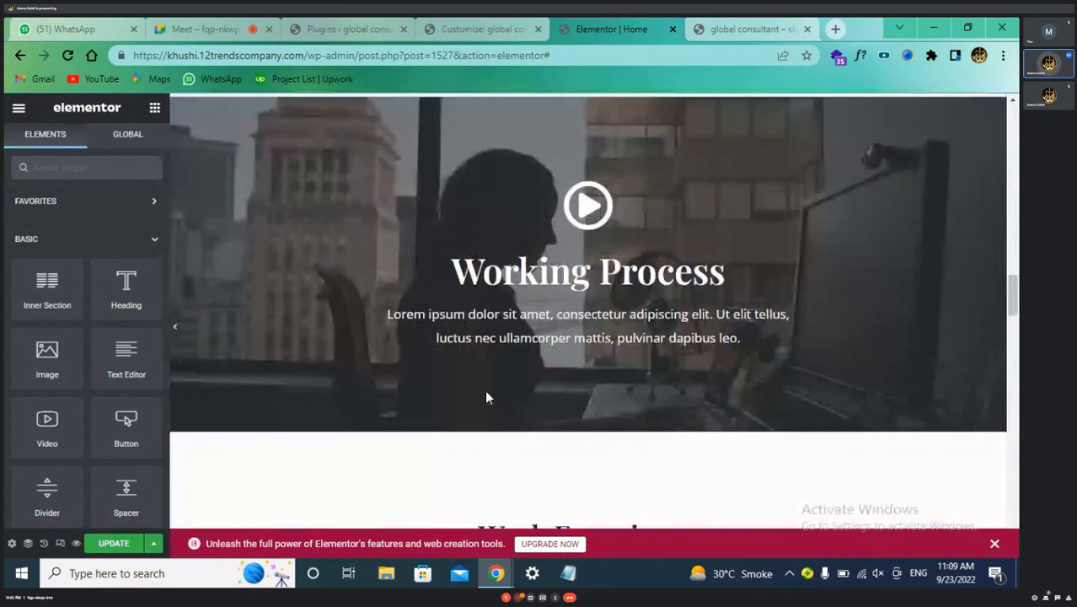
scroll(486, 396, down, 10)
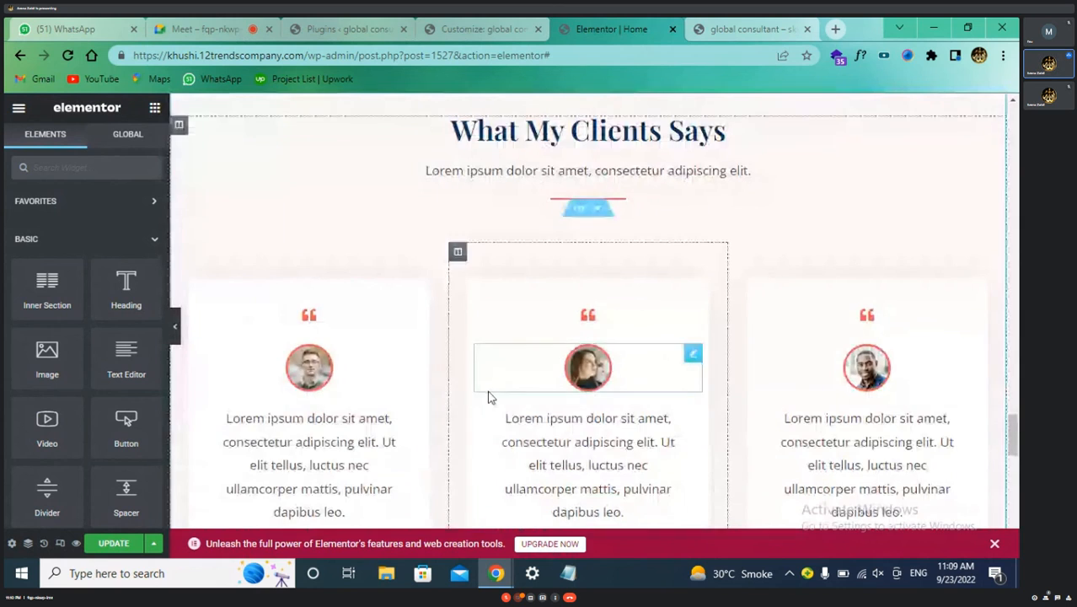
scroll(488, 397, down, 10)
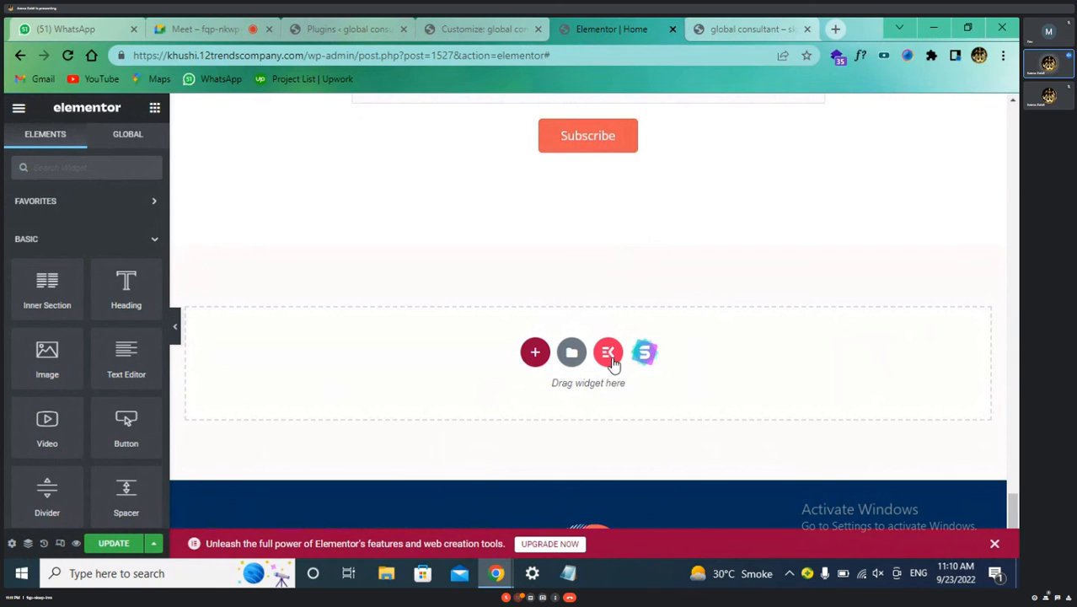
scroll(612, 362, down, 1)
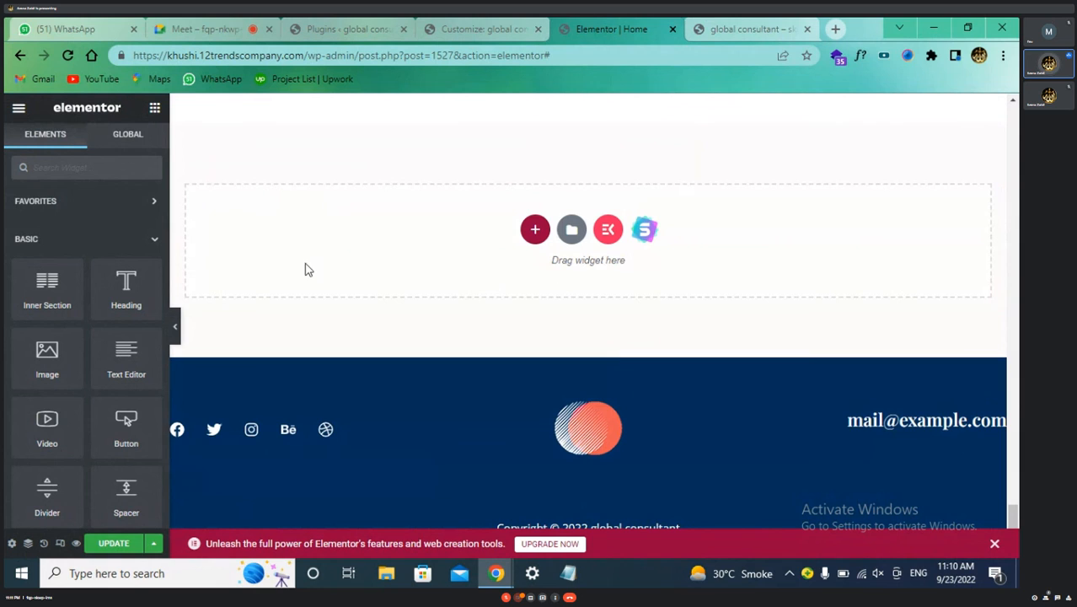
scroll(528, 288, up, 3)
scroll(526, 284, down, 3)
scroll(799, 381, up, 5)
scroll(799, 381, up, 5)
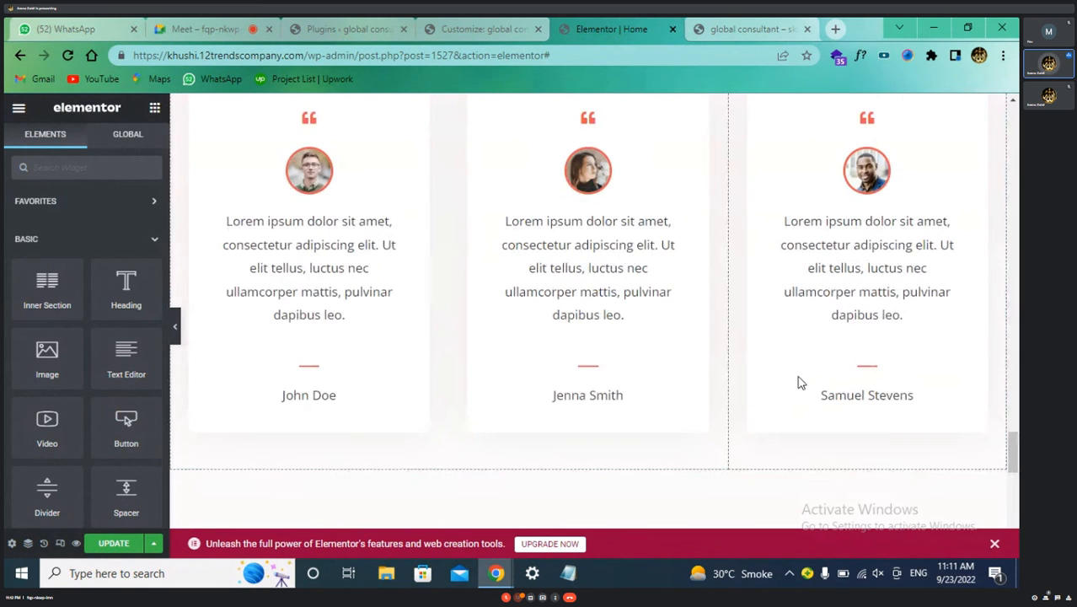
scroll(801, 382, up, 10)
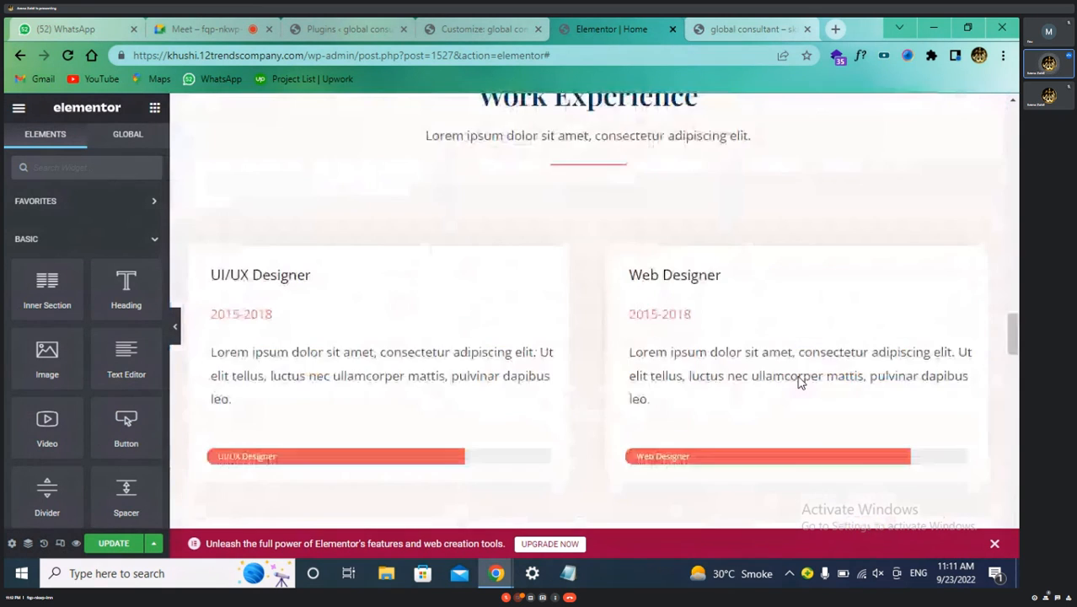
scroll(800, 383, up, 10)
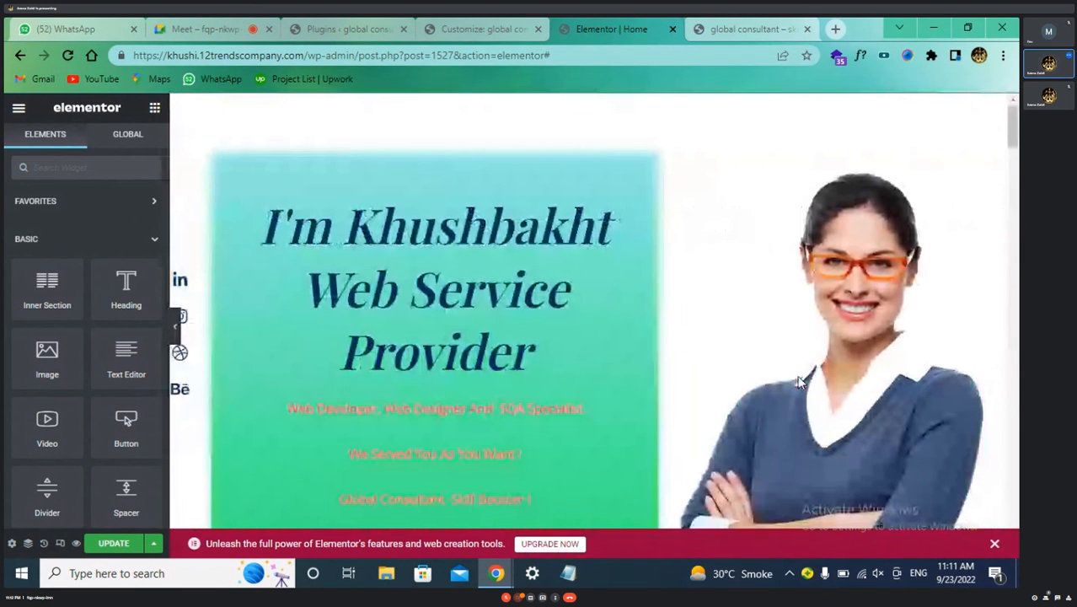
- Switch to the site Customizer and look over the page preview from the footer up to the services section
click(764, 23)
click(494, 25)
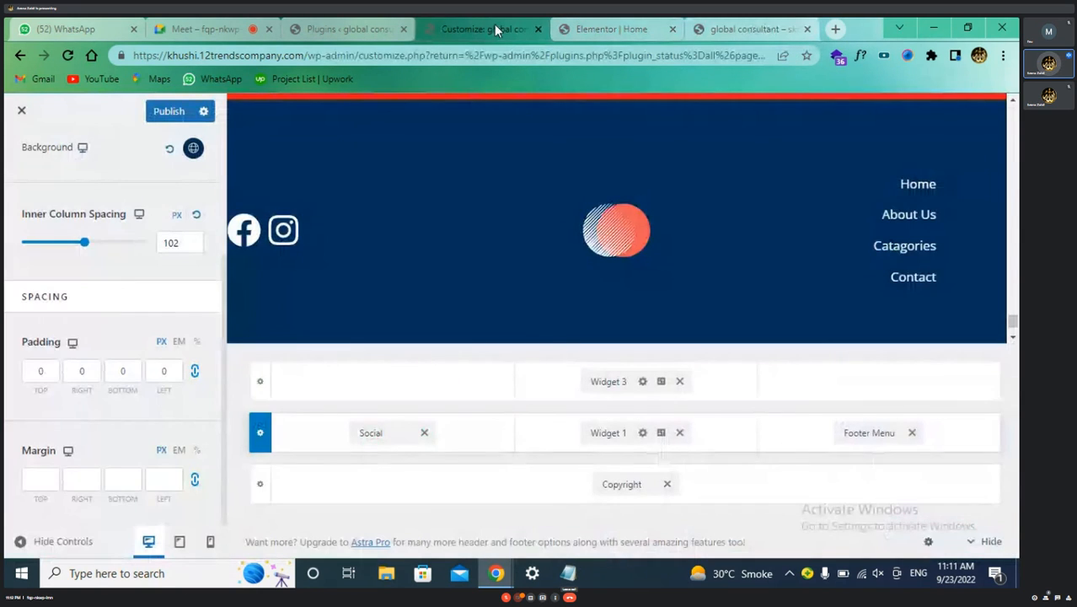
scroll(483, 213, up, 15)
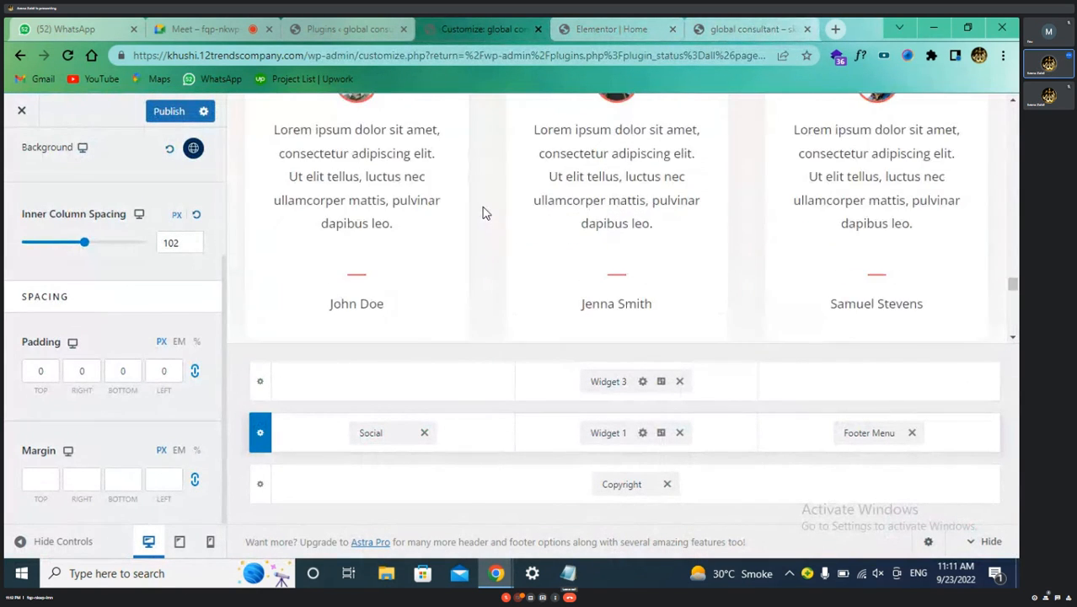
scroll(483, 213, up, 6)
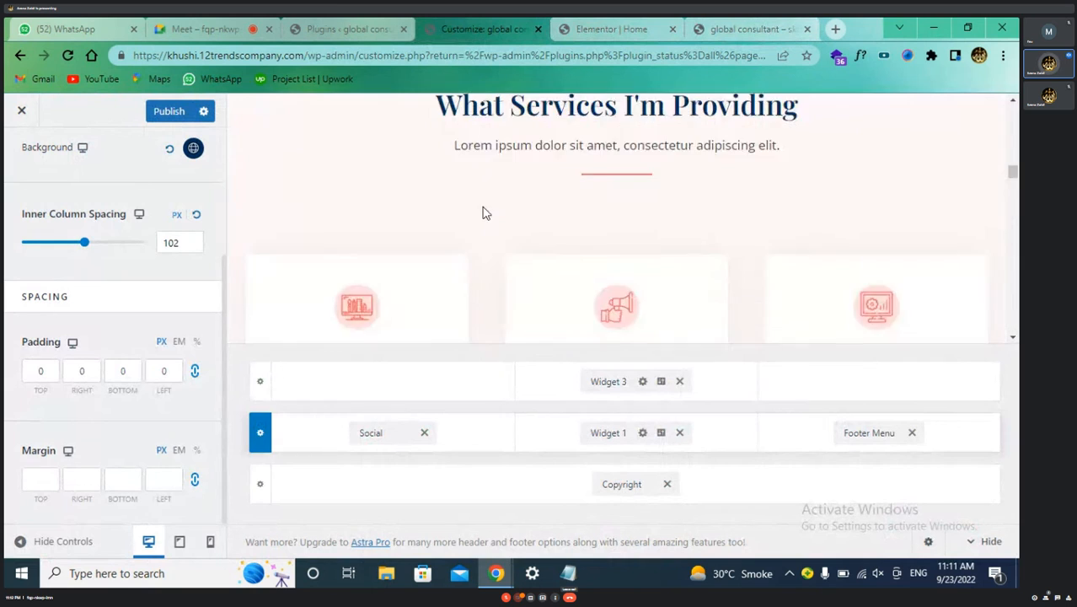
mouse_move(601, 31)
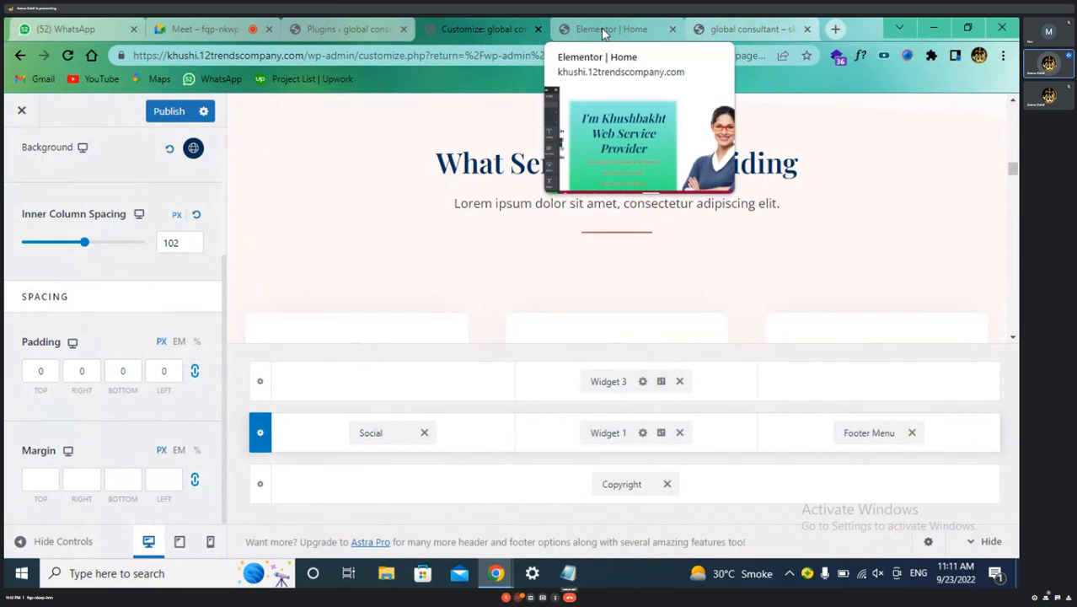